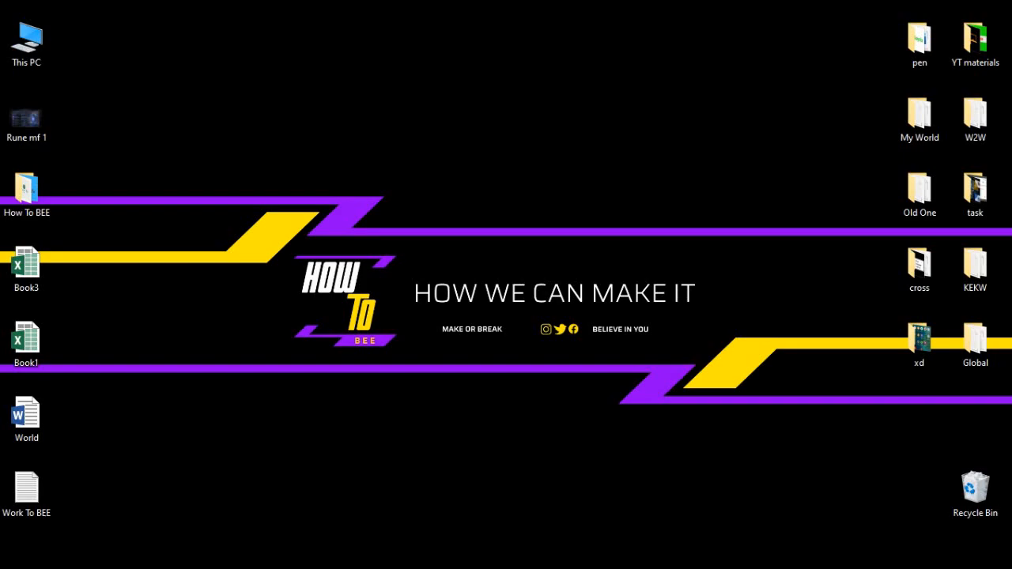
Launch Word 2016 from the Start search, dismiss the activation notice, and maximize the window.
key(super)
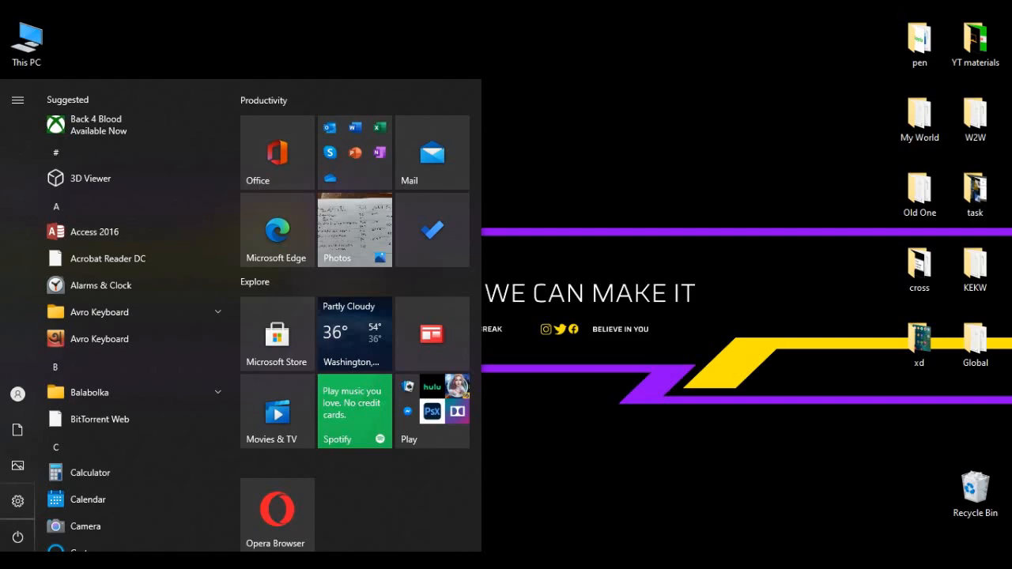
text(m)
key(Return)
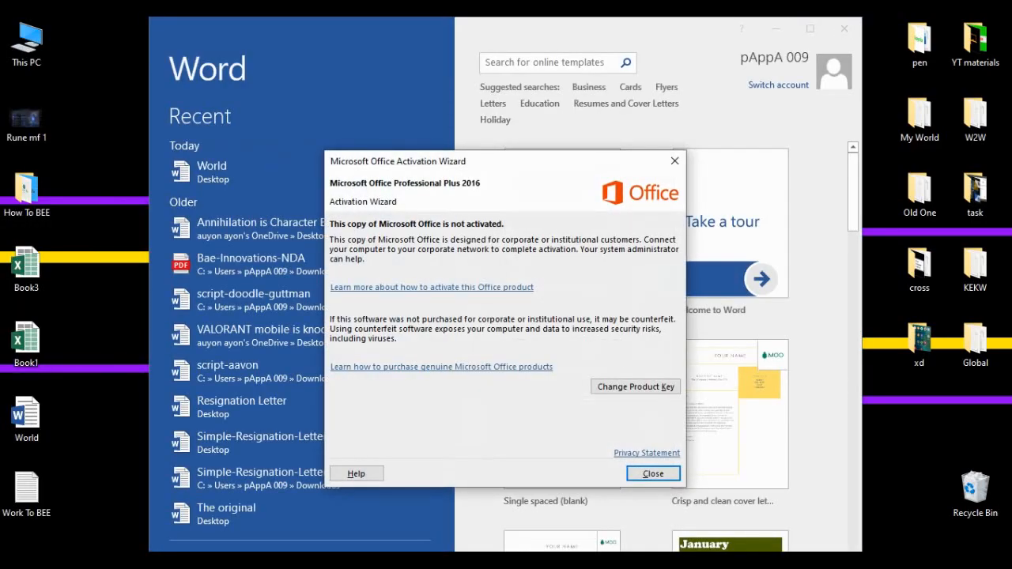
key(Return)
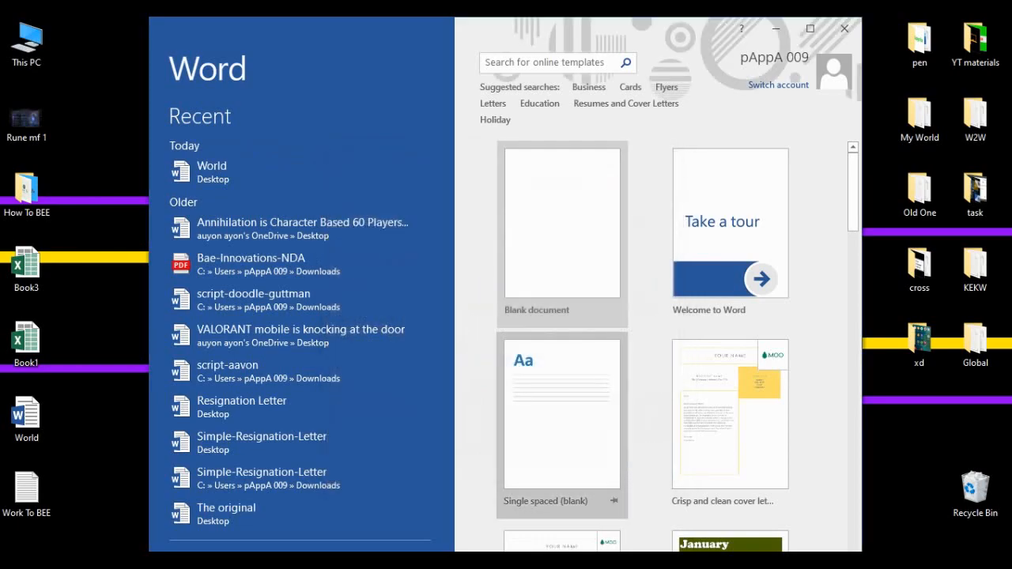
click(809, 28)
click(963, 25)
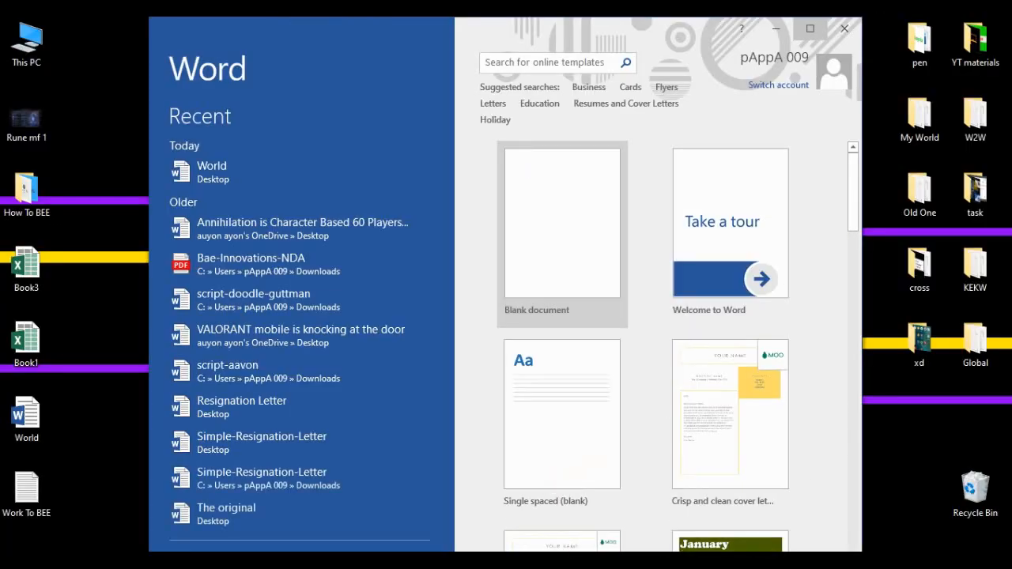
click(809, 28)
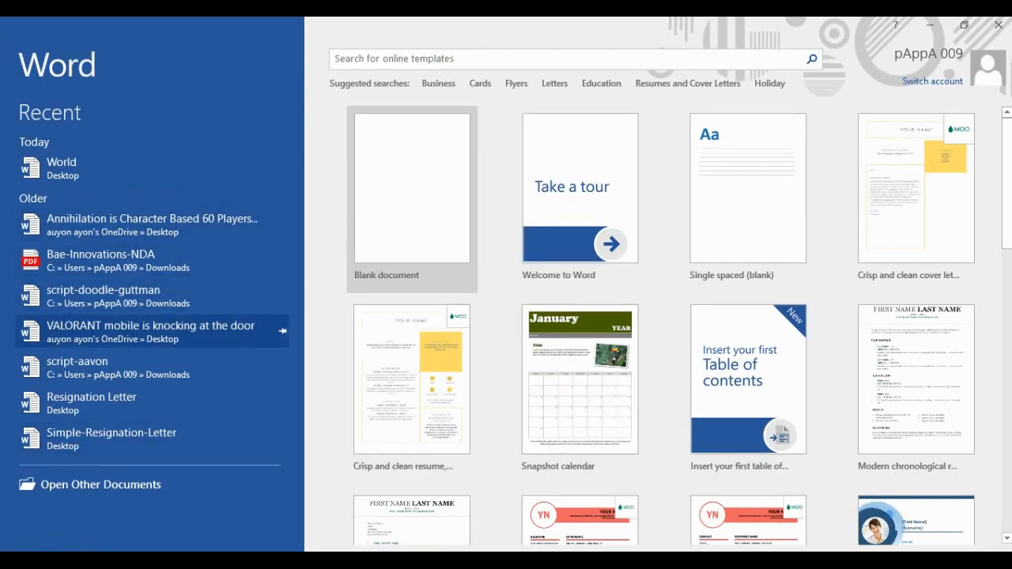
scroll(411, 317, down, 1)
scroll(411, 316, up, 1)
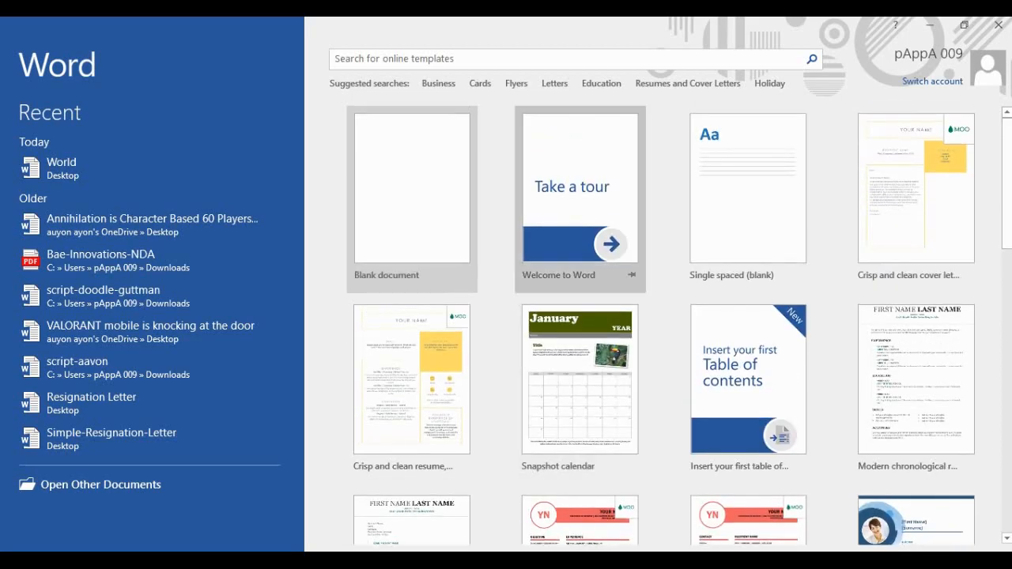
scroll(579, 237, down, 2)
scroll(579, 238, up, 2)
scroll(580, 237, down, 2)
scroll(580, 237, up, 2)
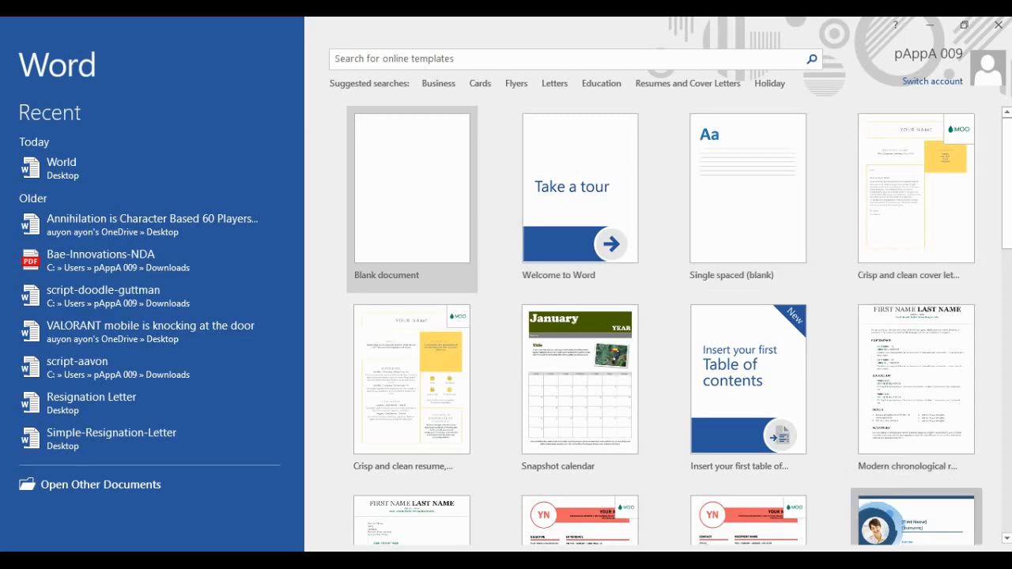
scroll(748, 443, down, 2)
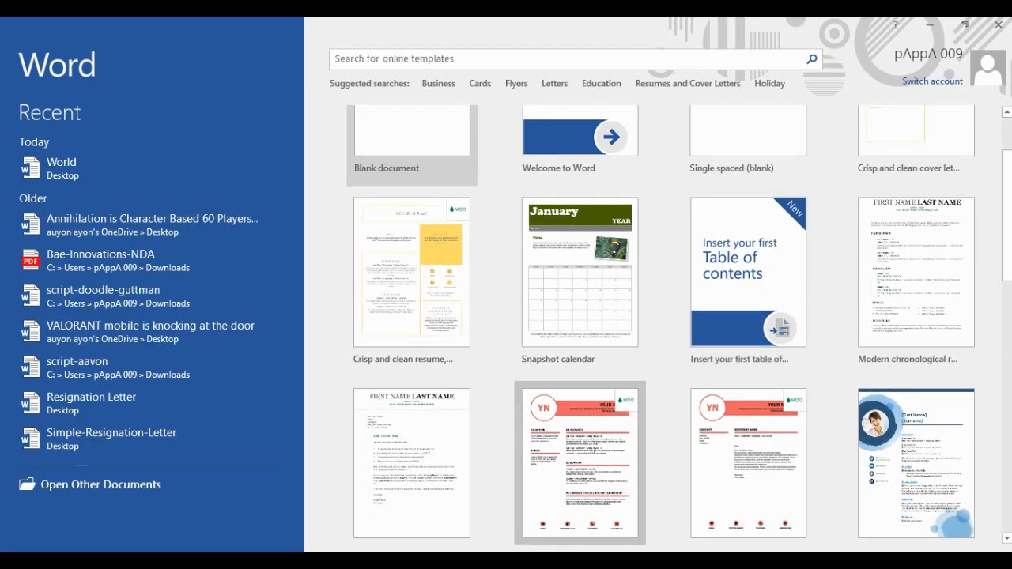
scroll(664, 324, down, 5)
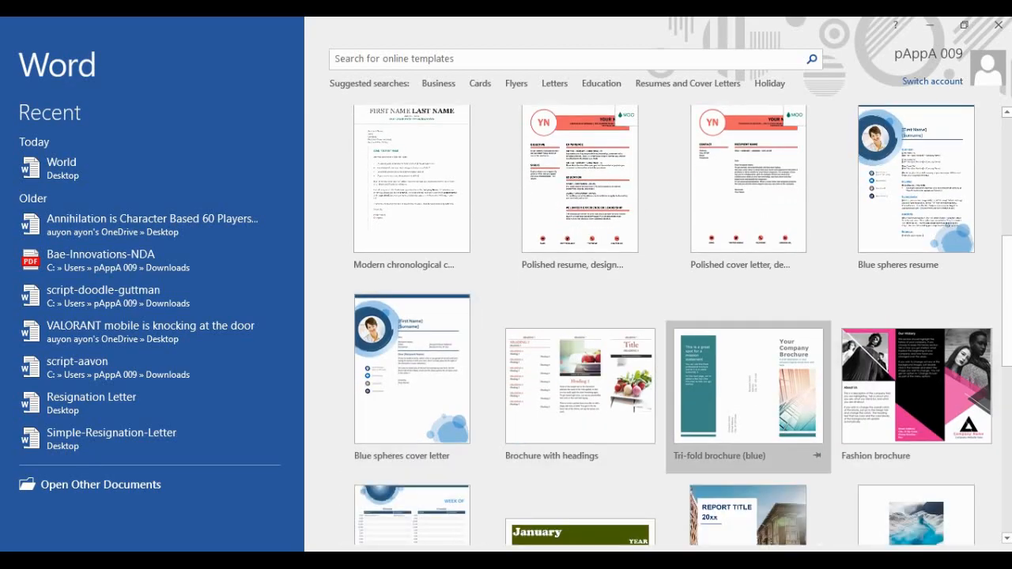
scroll(411, 316, down, 3)
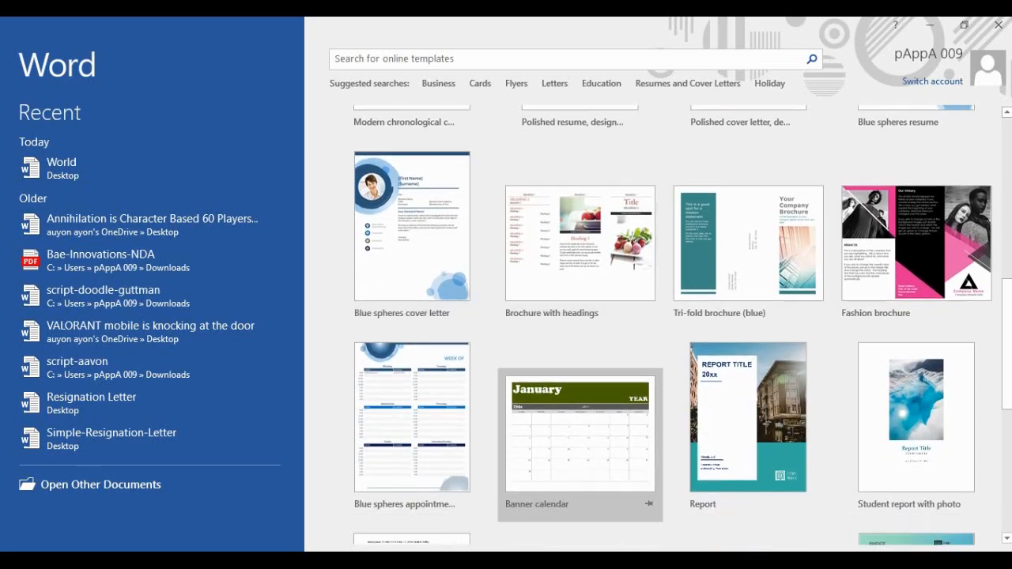
scroll(579, 238, up, 6)
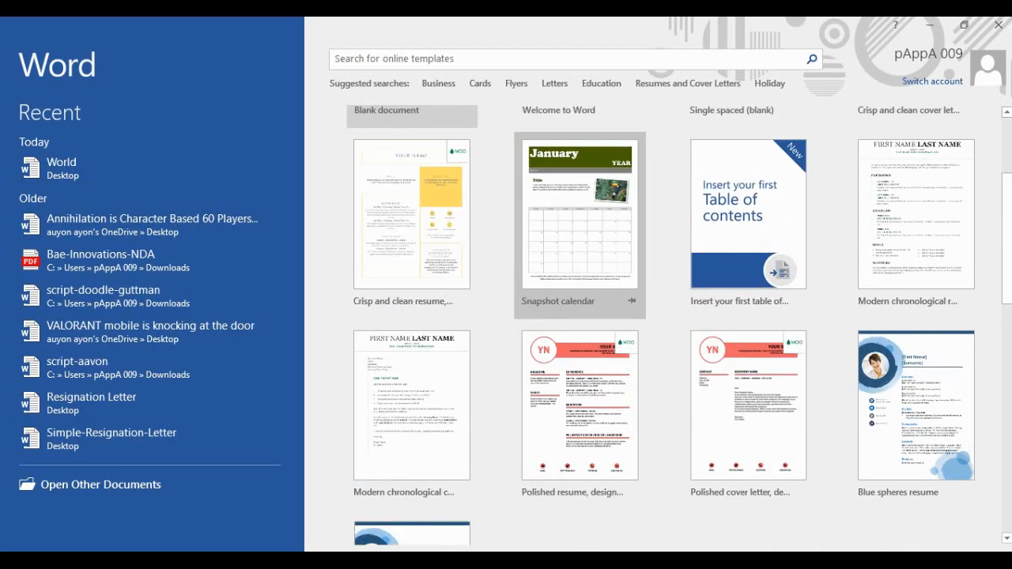
scroll(580, 238, up, 3)
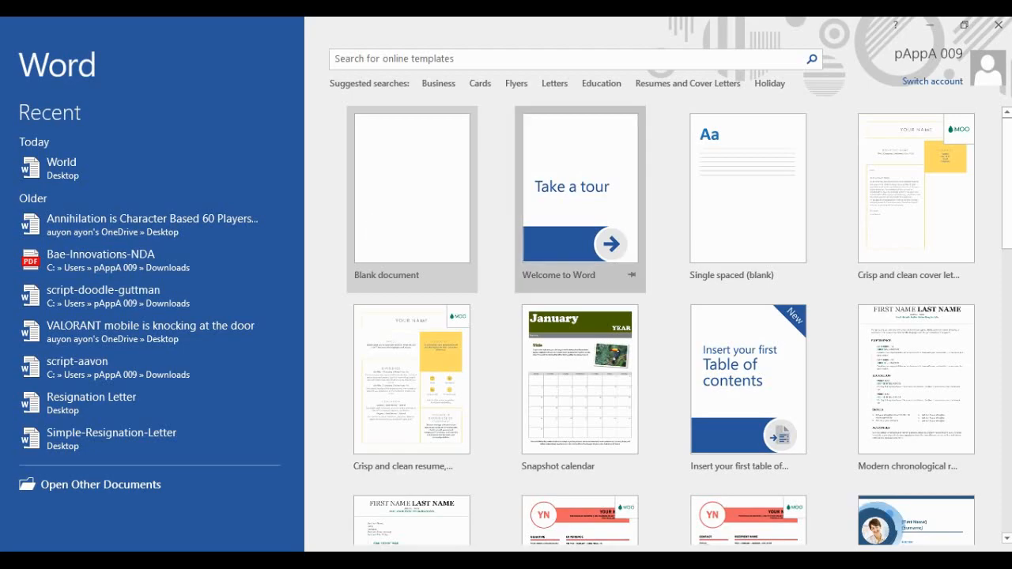
Browse the template gallery, then create a new Blank document (Document1).
scroll(581, 198, down, 3)
scroll(581, 197, up, 3)
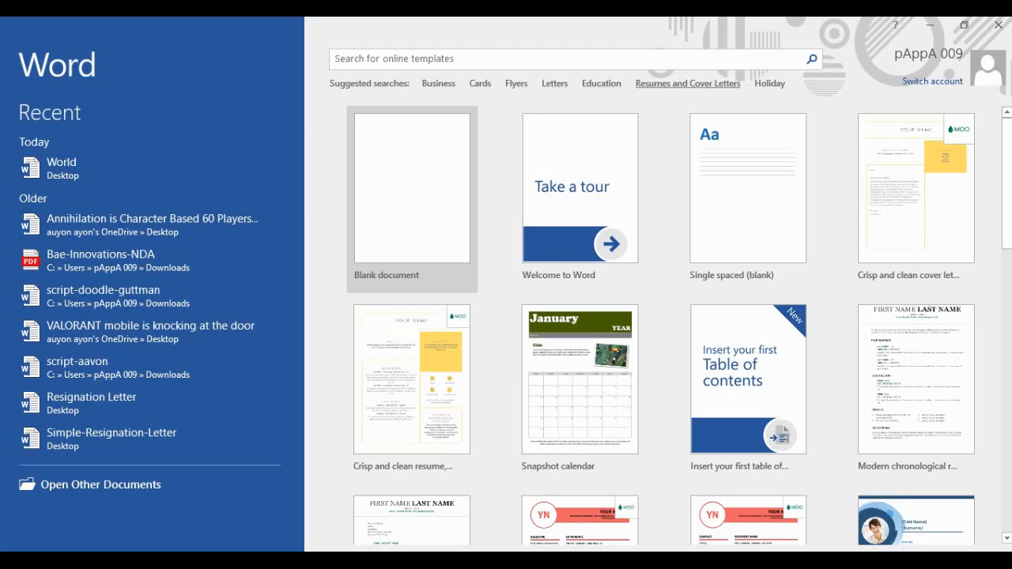
scroll(581, 340, down, 4)
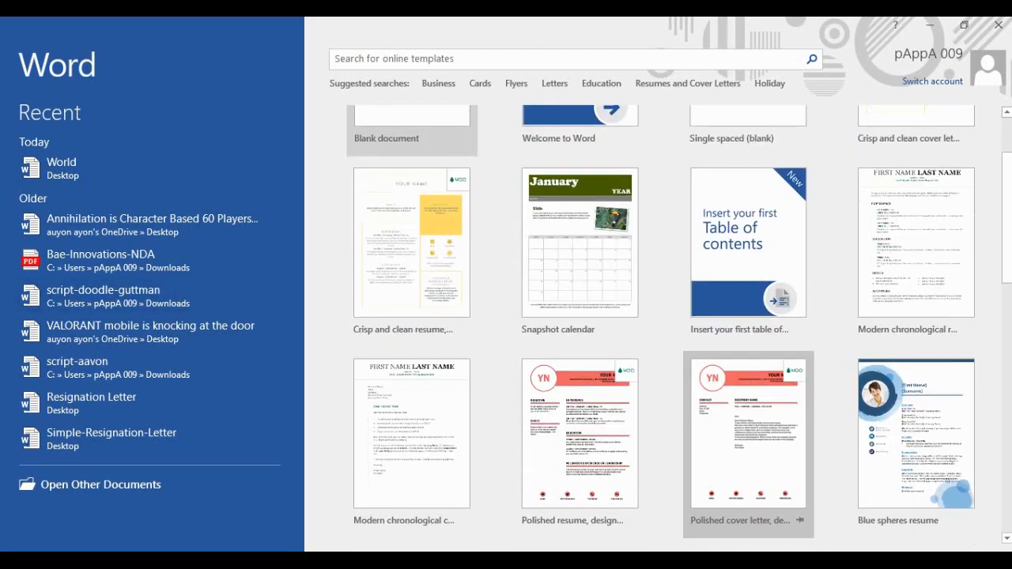
scroll(581, 340, down, 5)
scroll(581, 340, up, 8)
scroll(582, 340, up, 1)
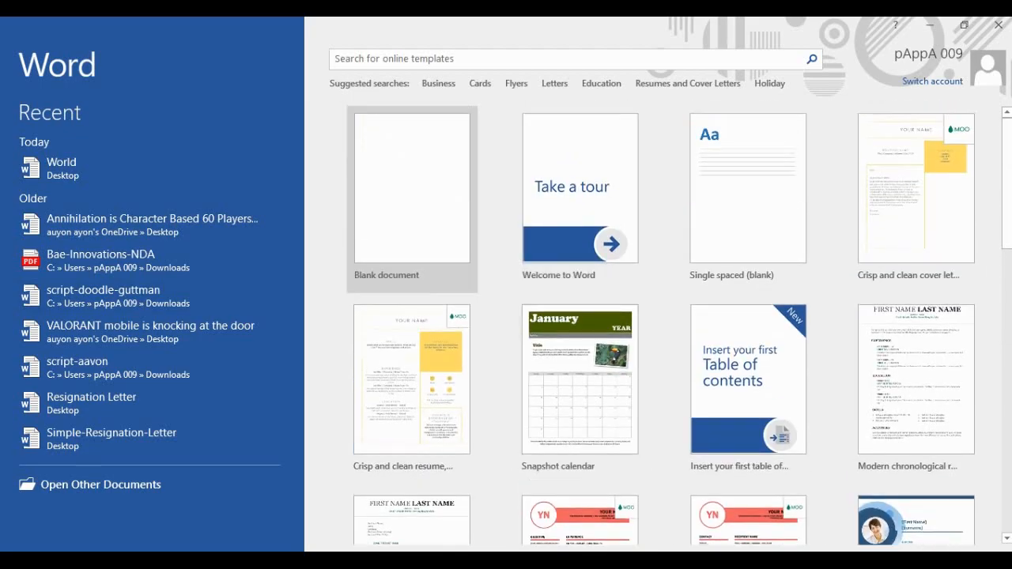
scroll(581, 340, down, 3)
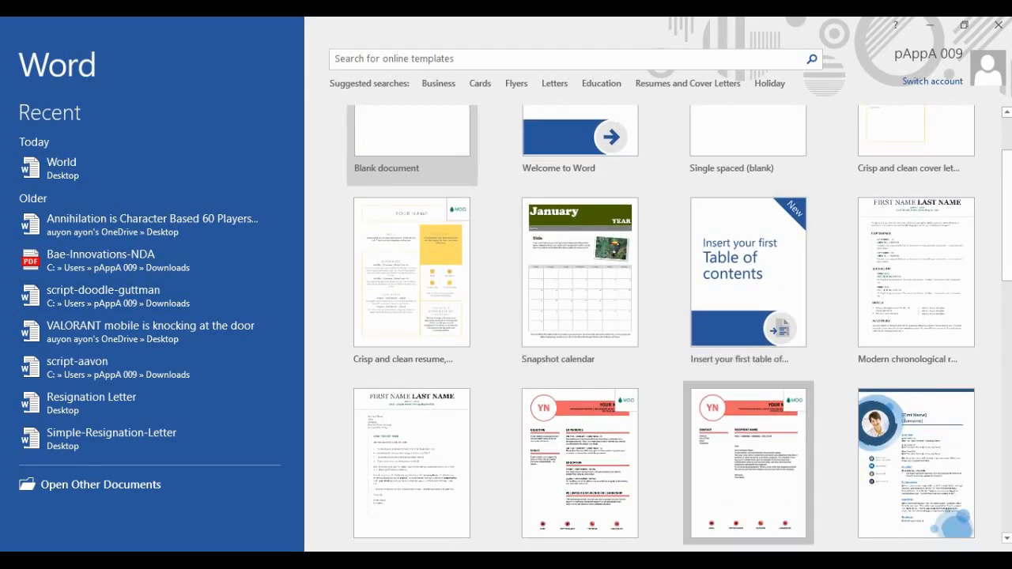
scroll(581, 340, down, 4)
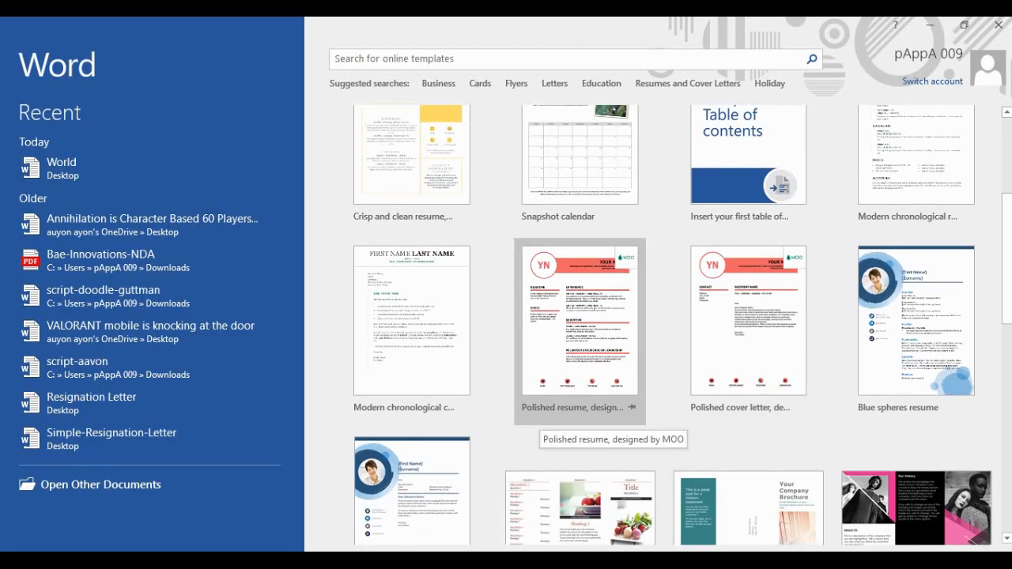
scroll(916, 316, down, 1)
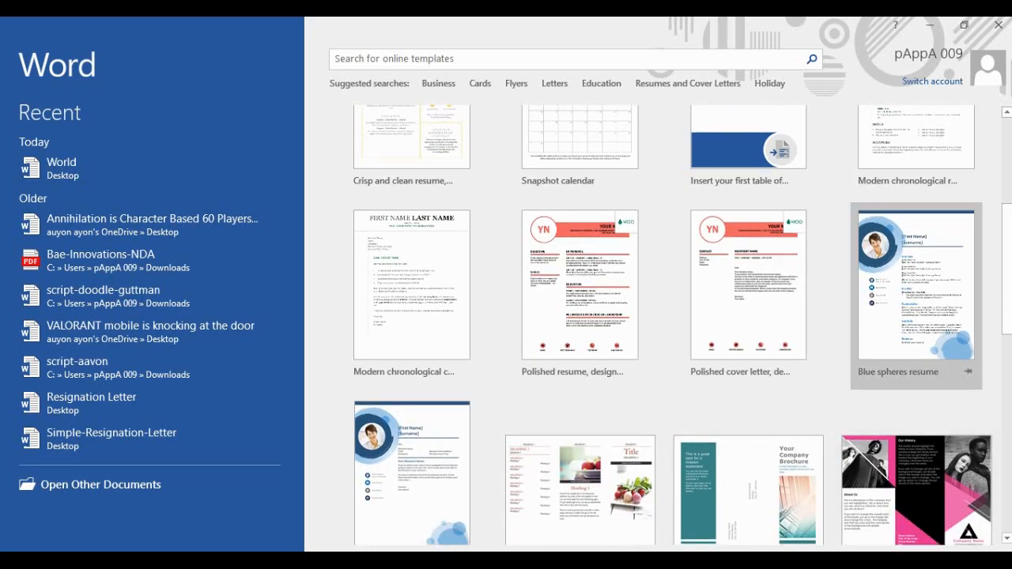
scroll(601, 371, down, 2)
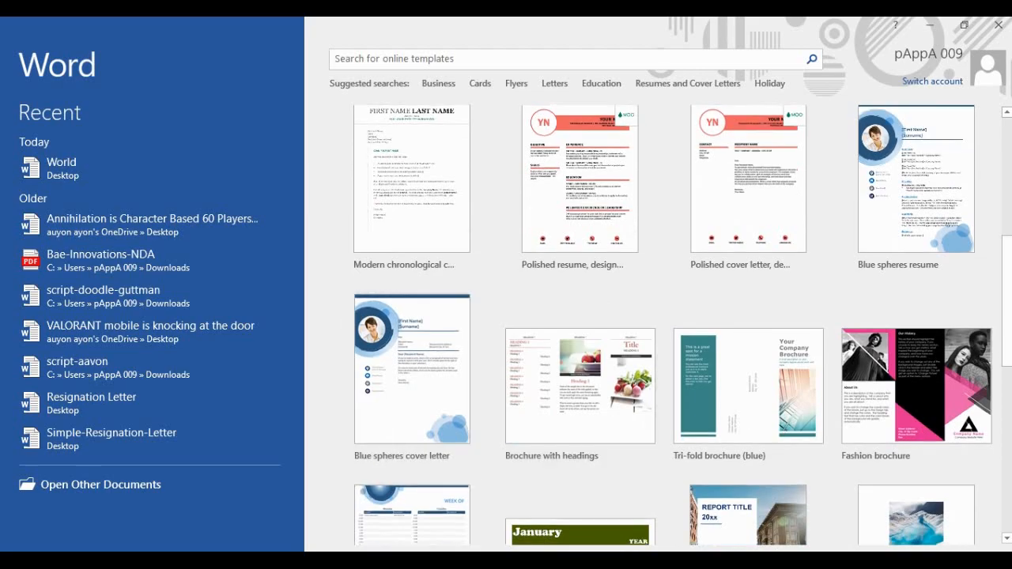
scroll(581, 395, down, 6)
scroll(581, 396, down, 3)
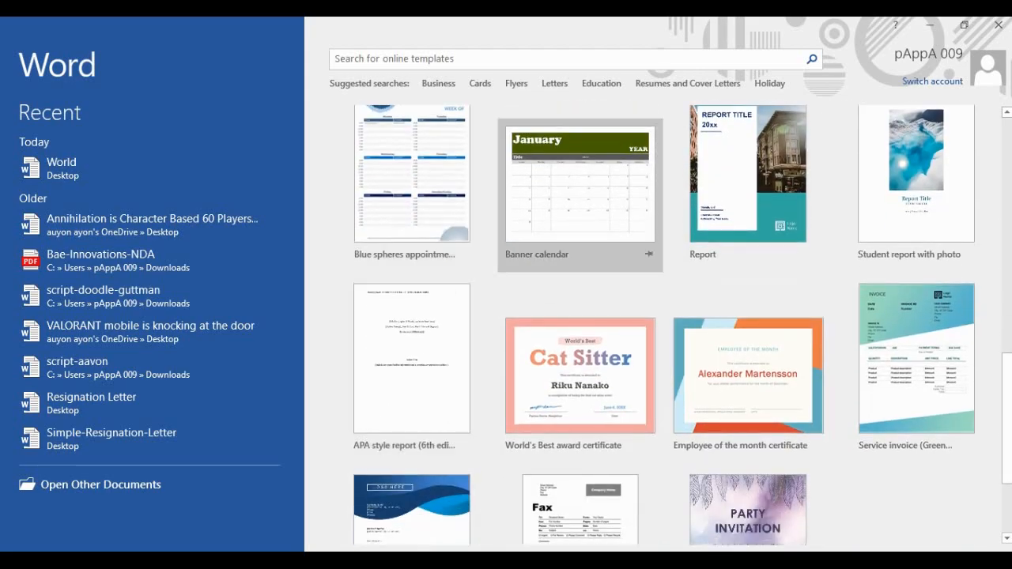
scroll(743, 443, up, 4)
scroll(736, 443, down, 4)
scroll(585, 348, up, 1)
scroll(581, 348, up, 10)
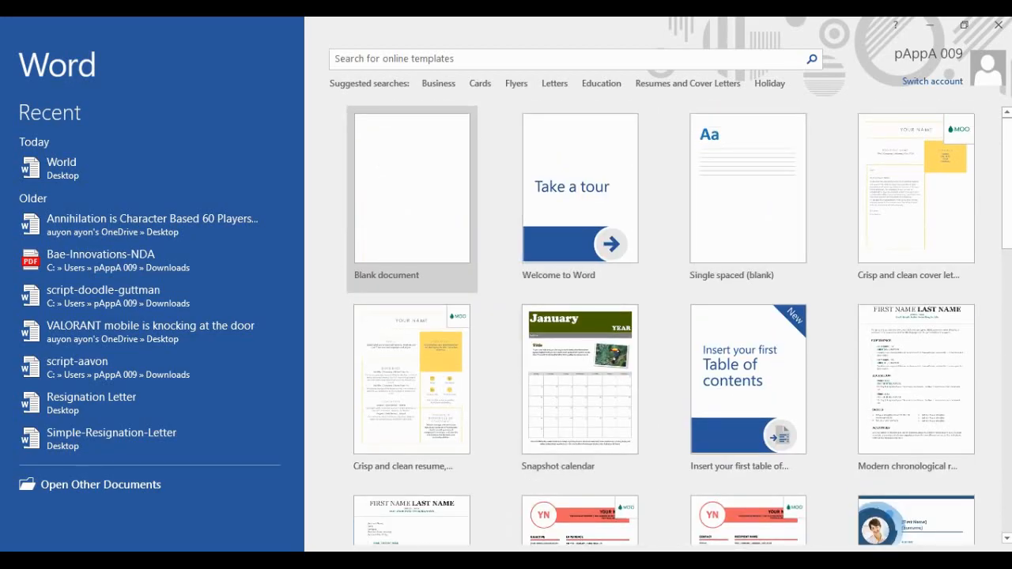
click(407, 226)
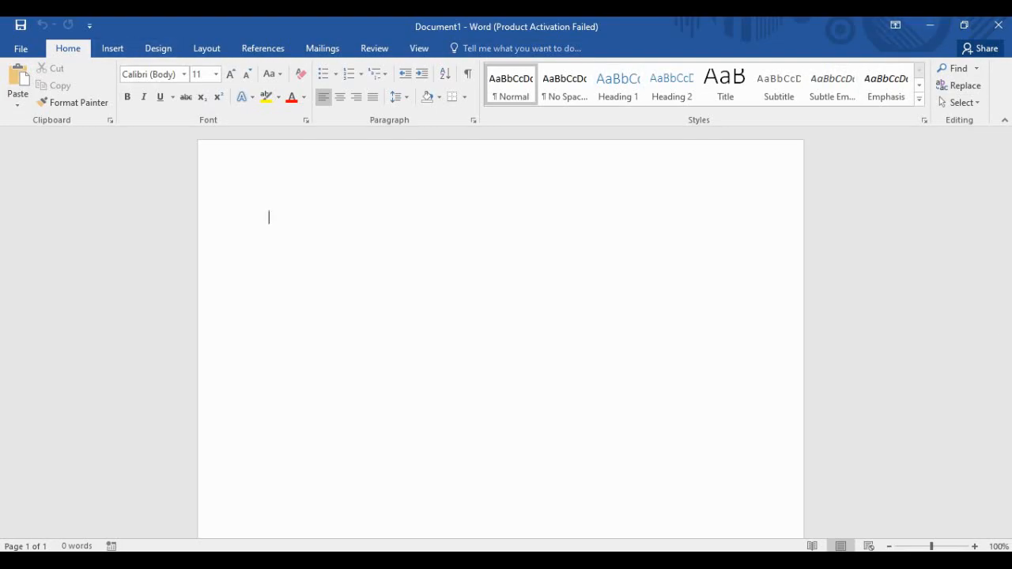
right_click(84, 49)
click(474, 269)
Glance at the Save As locations with Ctrl+S, back out, and open Word Options from File.
key(ctrl+s)
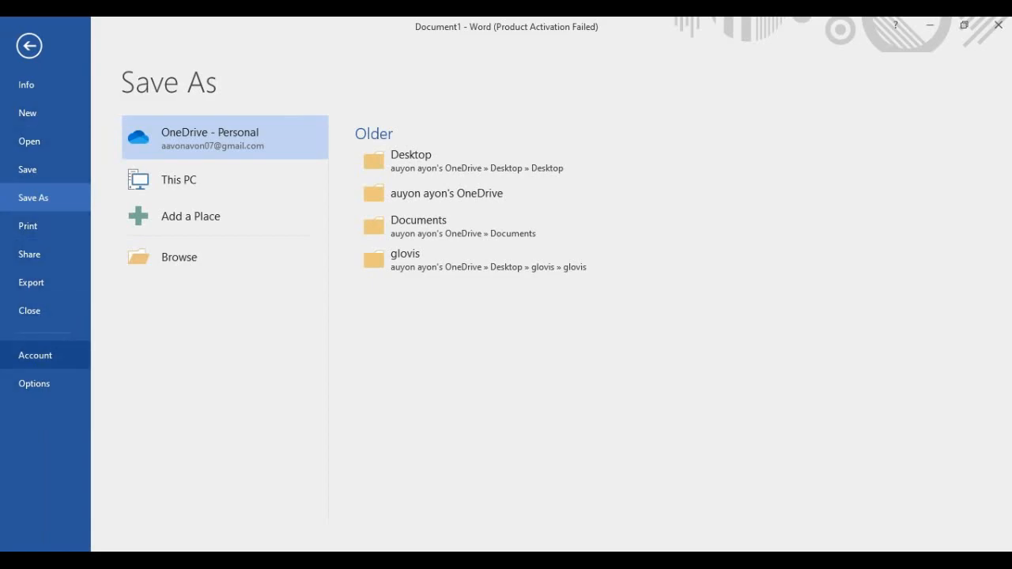
key(Escape)
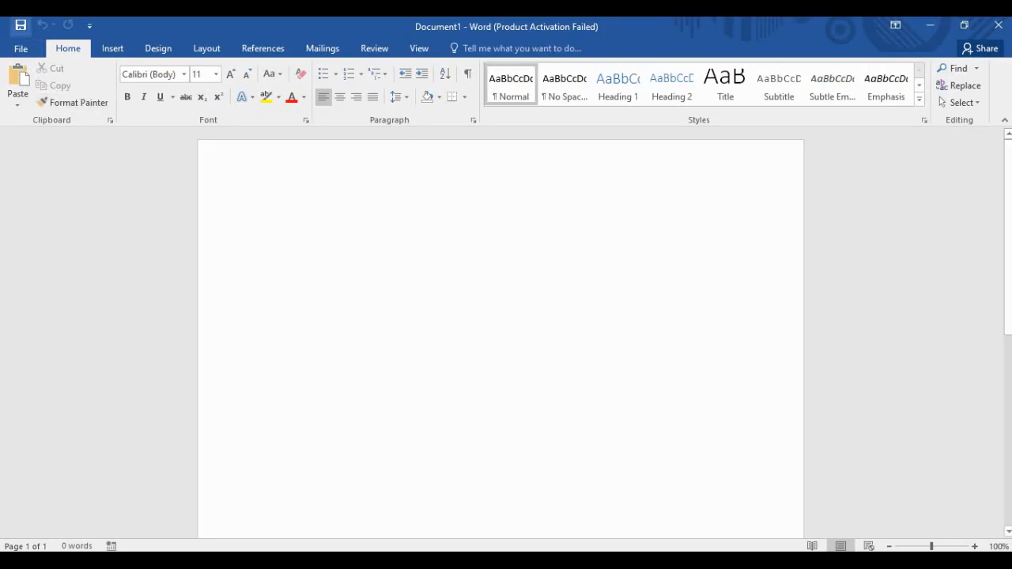
click(20, 48)
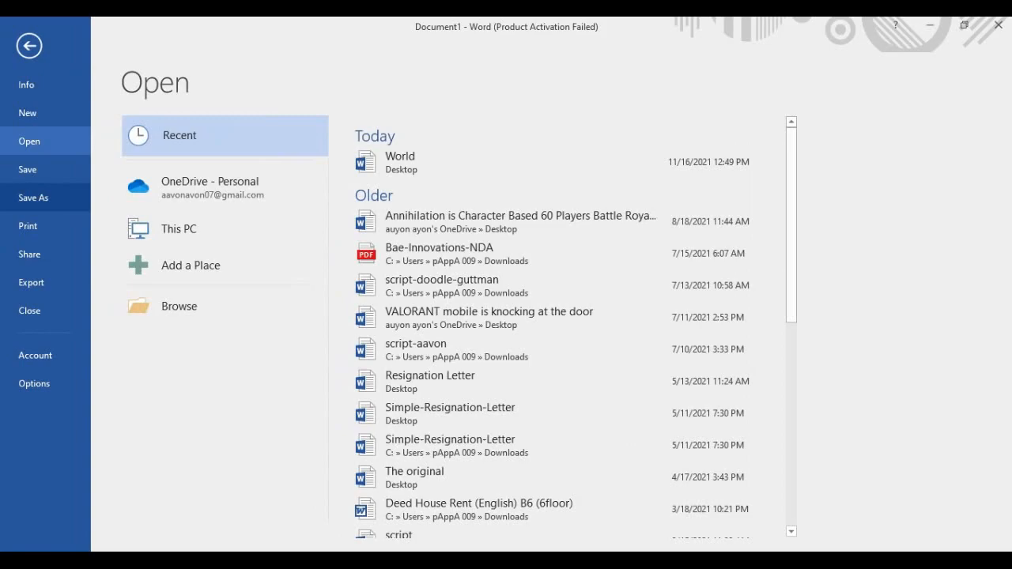
click(34, 384)
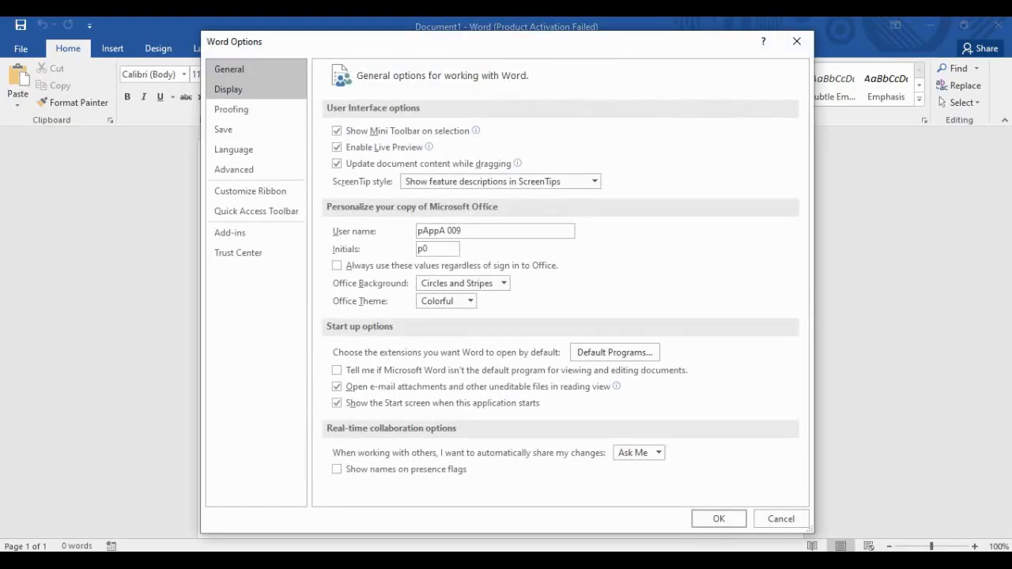
Switch Word Options to the Display page.
key(Caps_Lock)
click(233, 88)
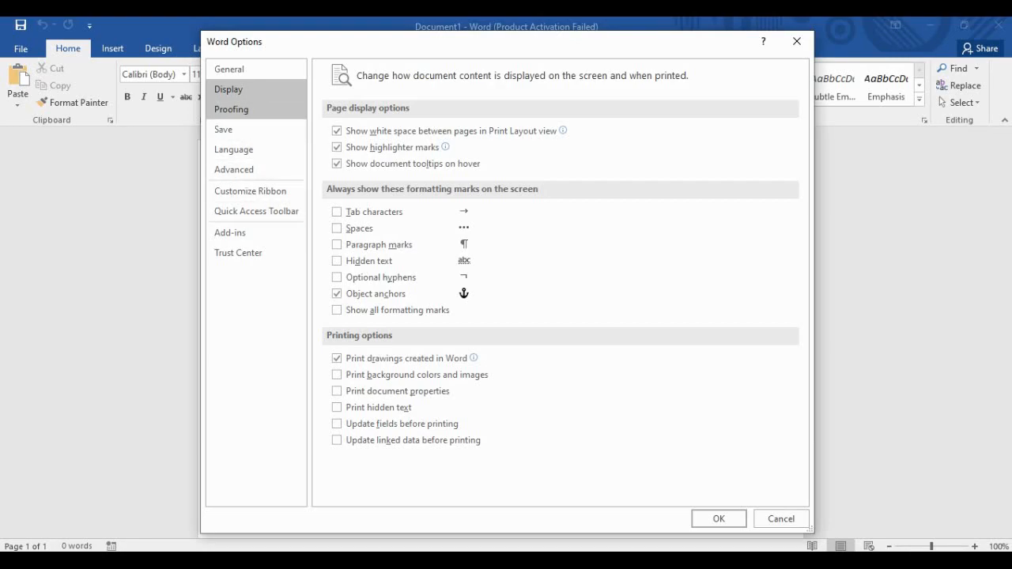
Switch to the Proofing page and look through its spelling and grammar settings.
click(231, 109)
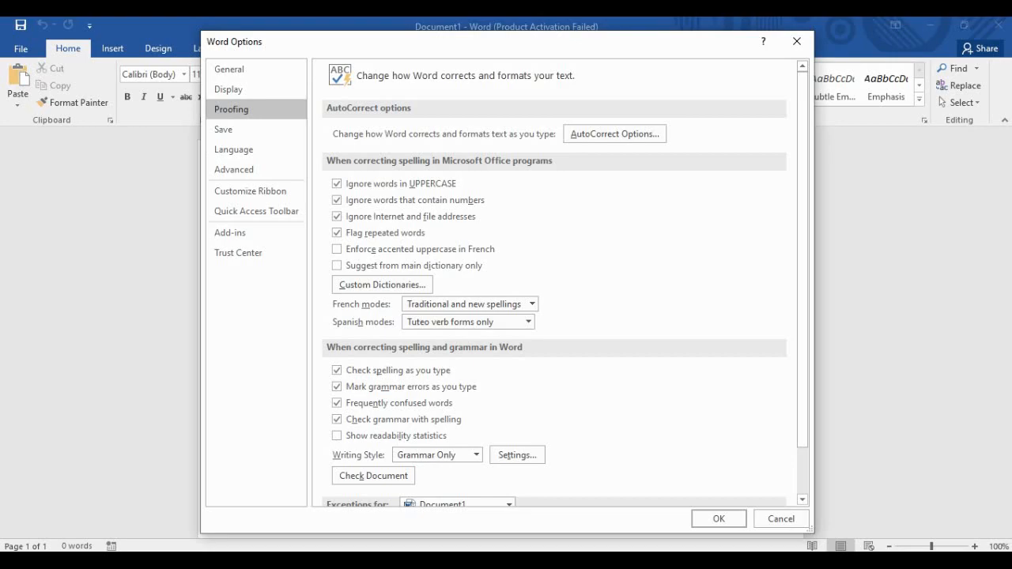
scroll(565, 285, down, 1)
scroll(565, 285, up, 1)
scroll(566, 285, down, 2)
scroll(566, 283, up, 2)
scroll(337, 249, down, 2)
scroll(554, 285, up, 2)
scroll(553, 284, down, 1)
scroll(554, 284, up, 1)
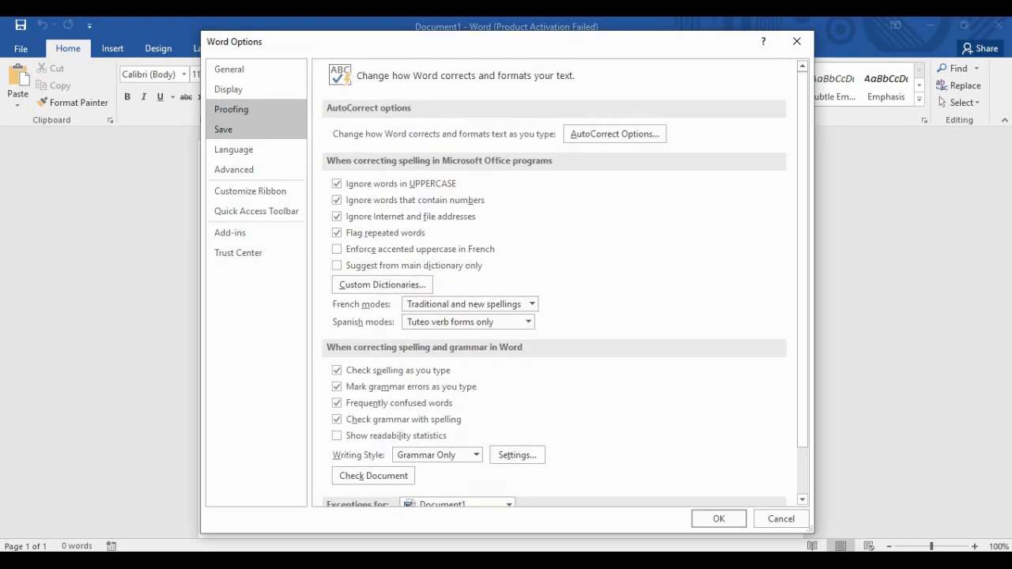
On the Save page, cancel changing the AutoRecover folder, then show the Language page.
click(223, 128)
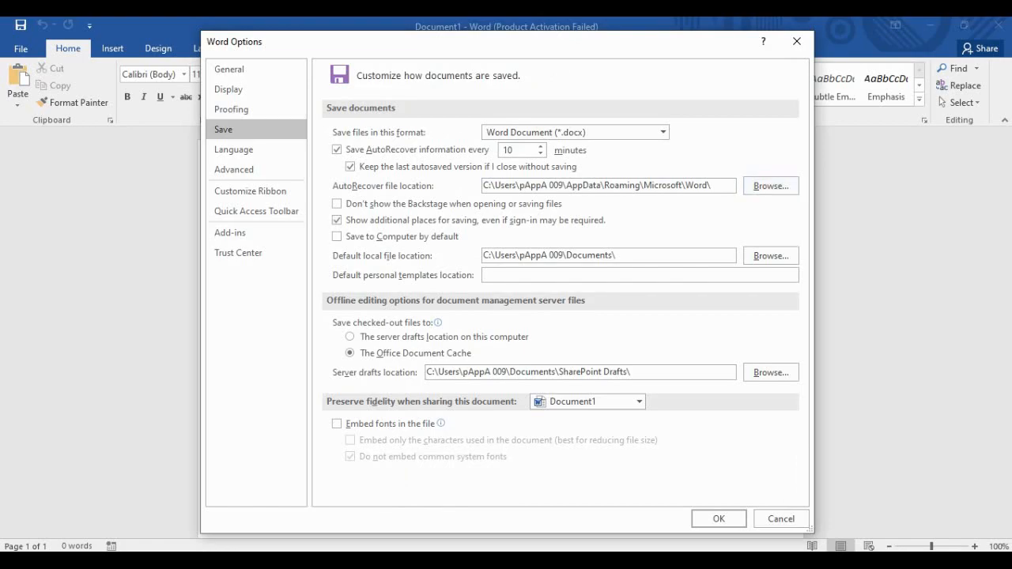
click(771, 185)
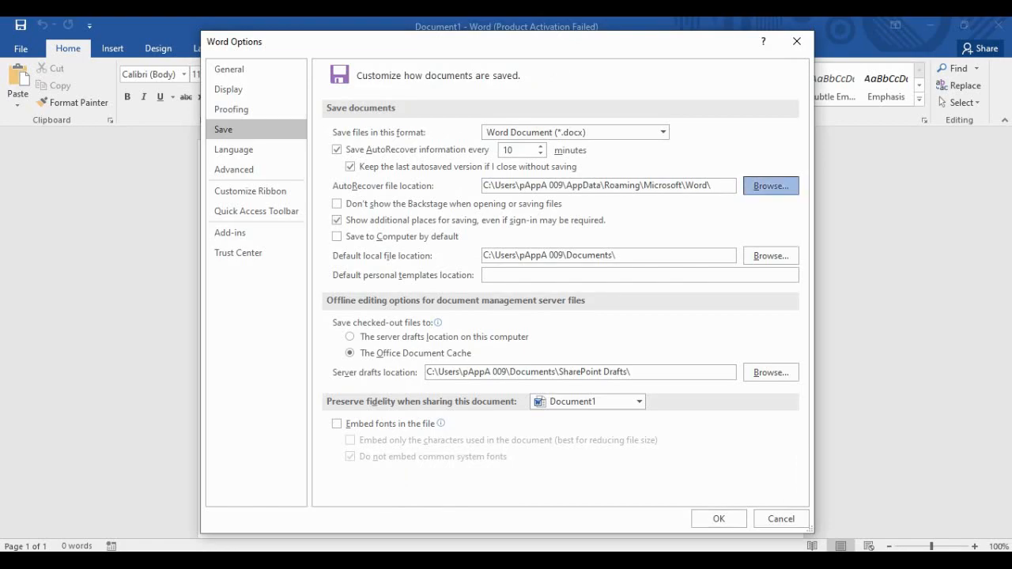
click(692, 64)
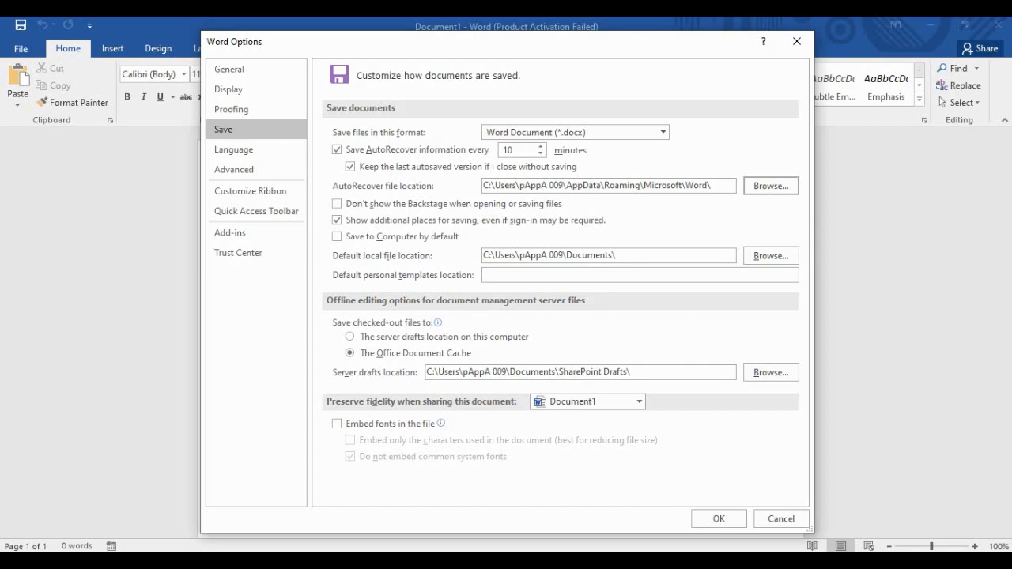
click(234, 150)
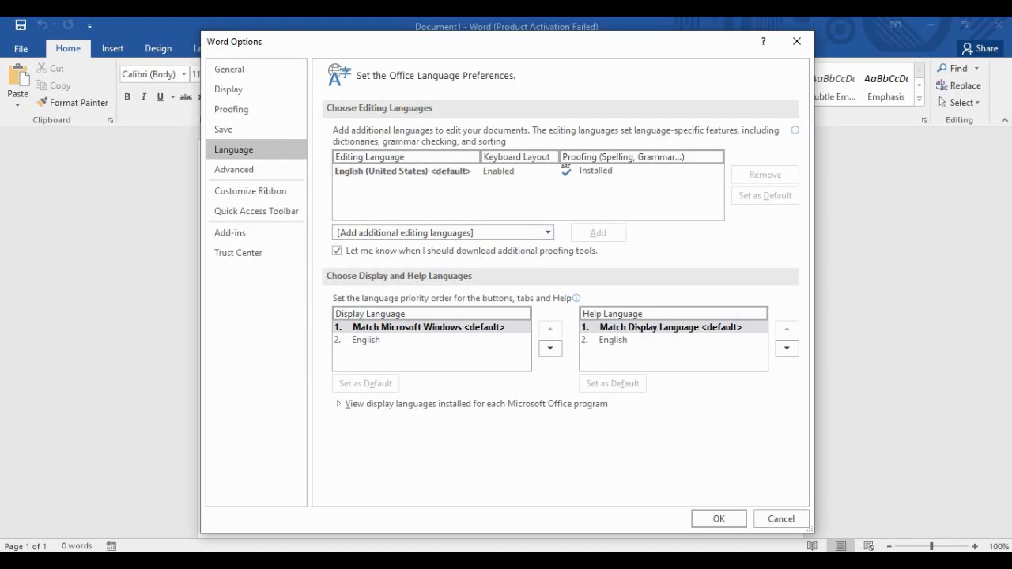
Scroll through the Advanced editing options, then switch to the Customize Ribbon page.
click(234, 169)
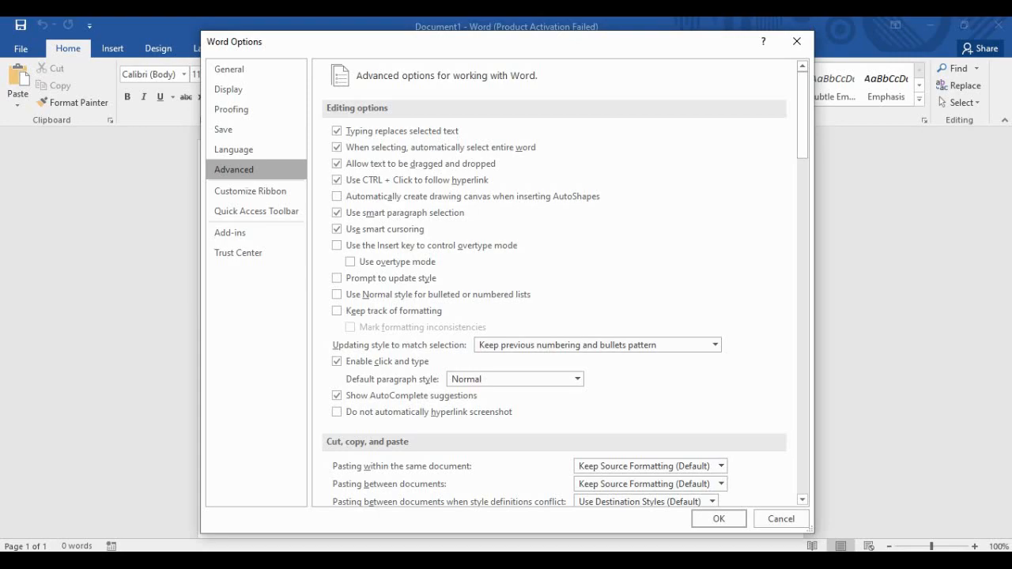
scroll(337, 179, down, 10)
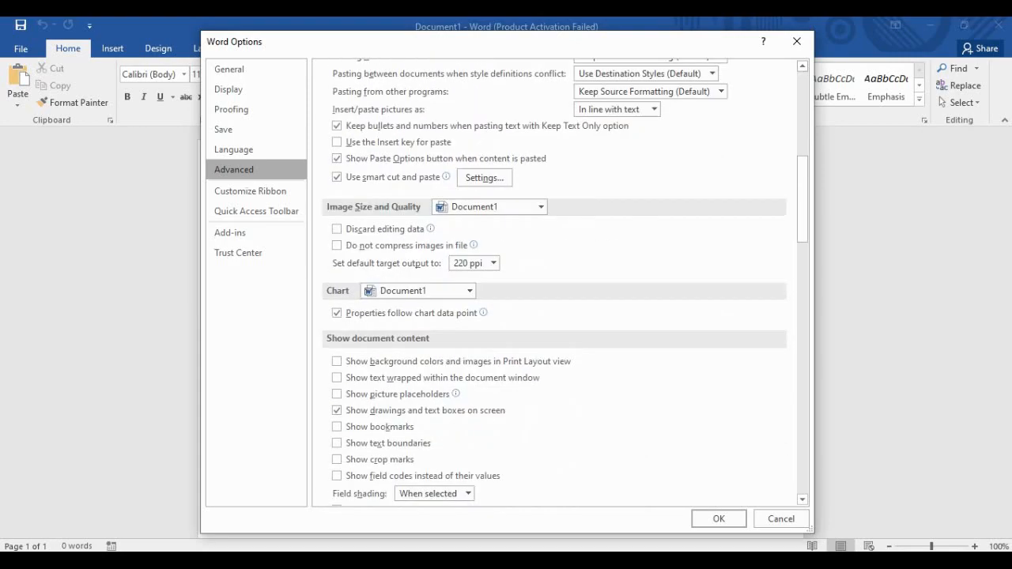
scroll(337, 361, down, 15)
scroll(336, 379, down, 12)
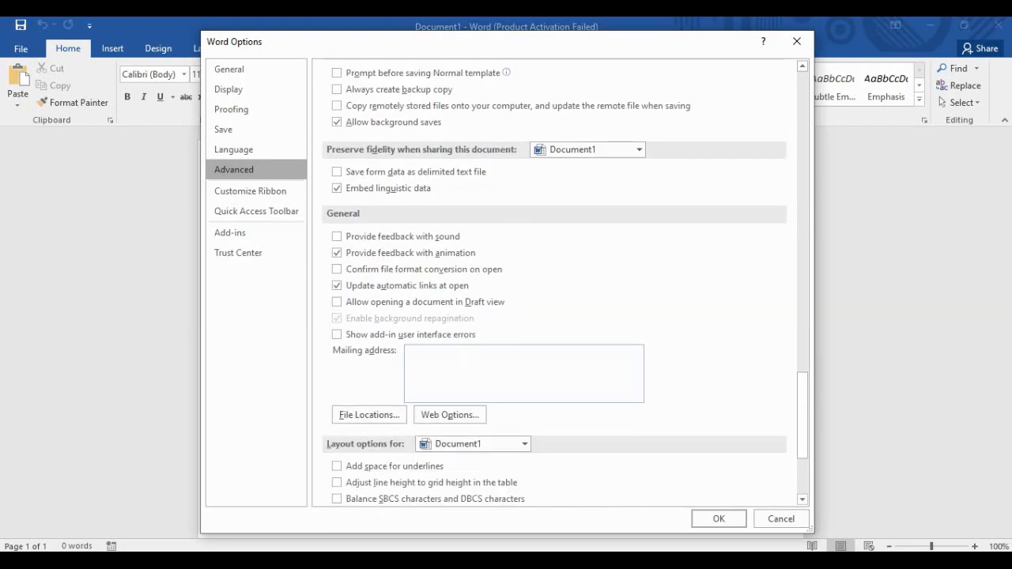
scroll(554, 285, up, 20)
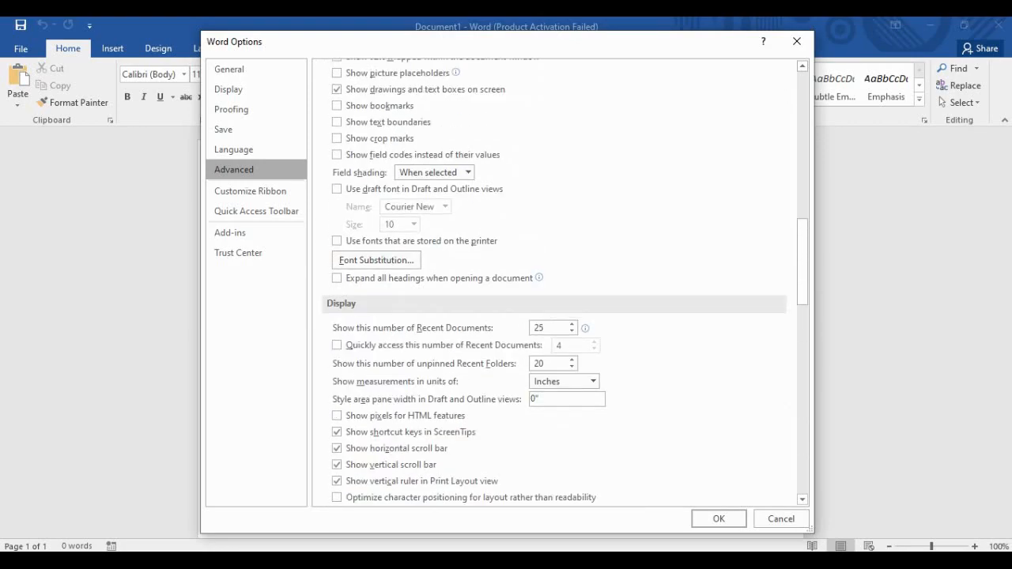
scroll(553, 285, up, 10)
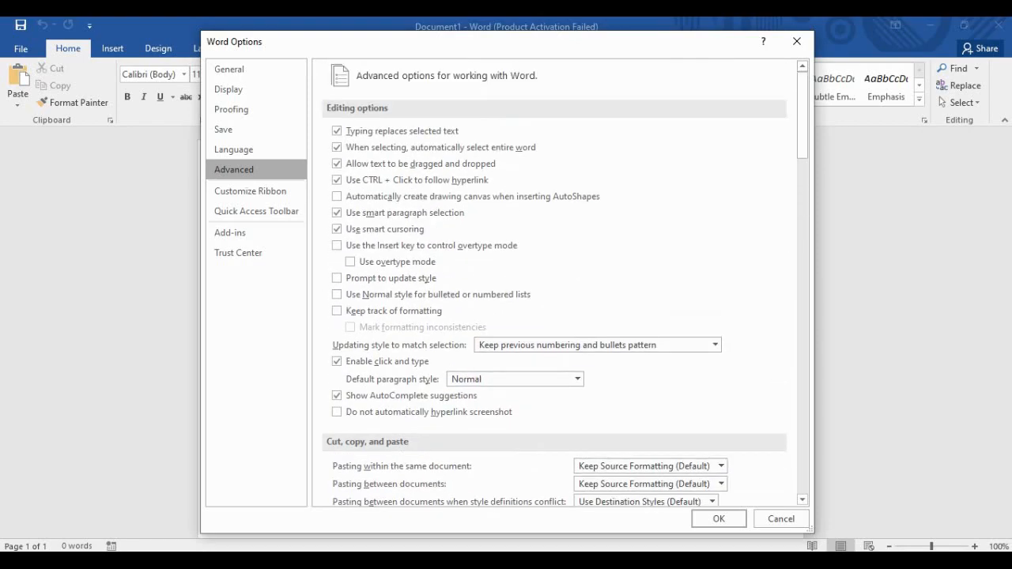
click(250, 191)
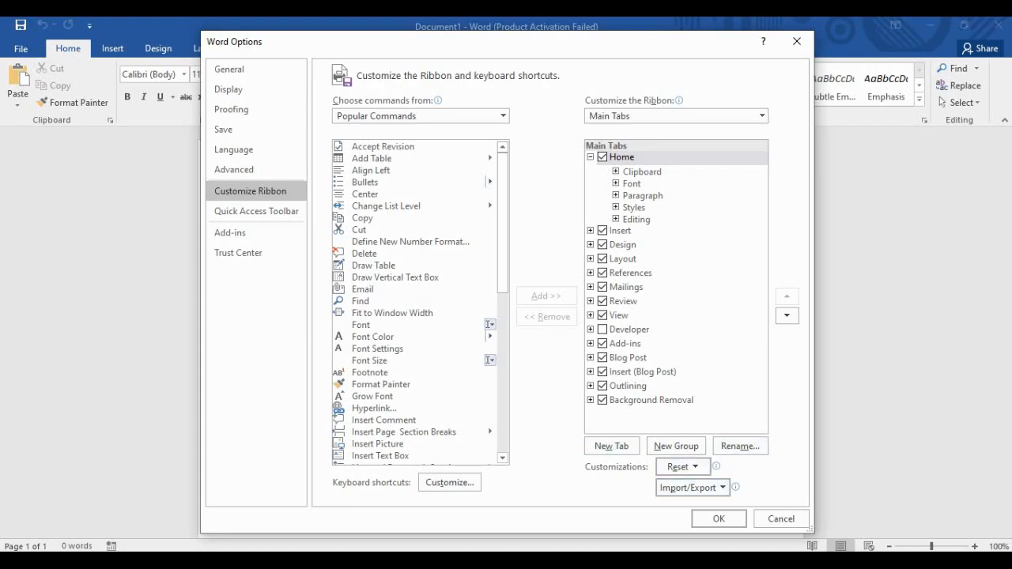
scroll(419, 304, down, 5)
scroll(419, 304, up, 5)
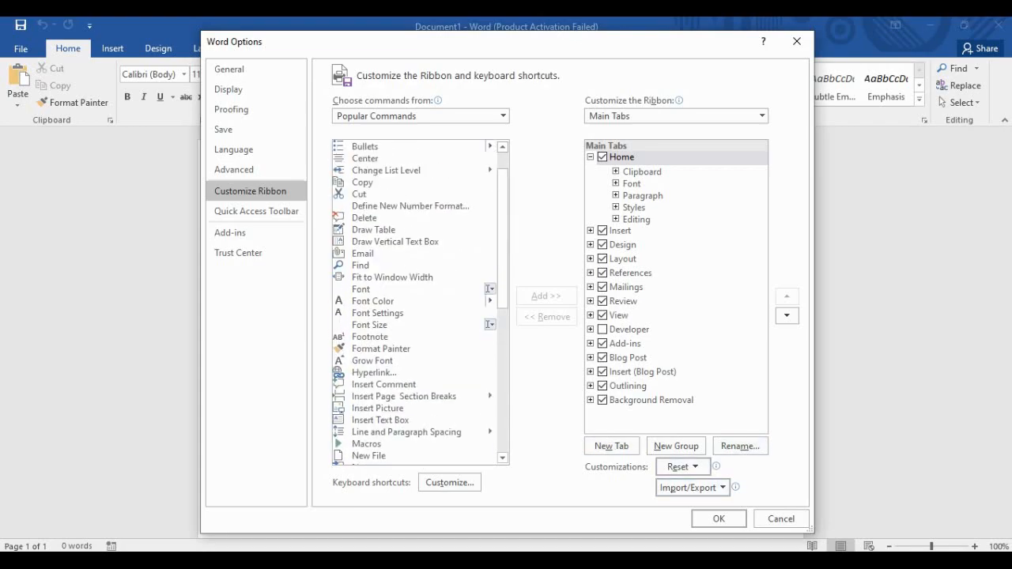
click(502, 115)
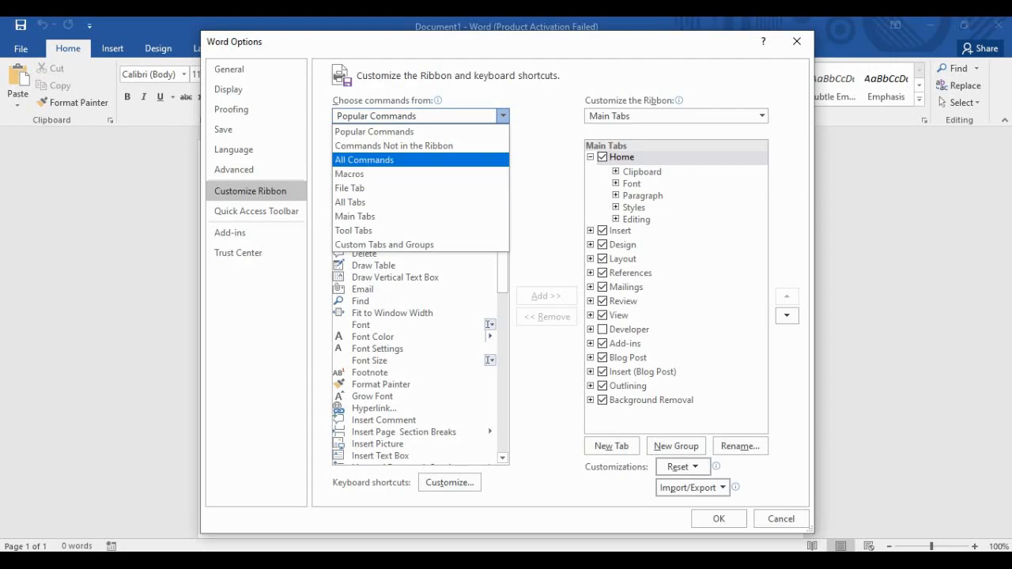
click(502, 117)
scroll(488, 170, down, 20)
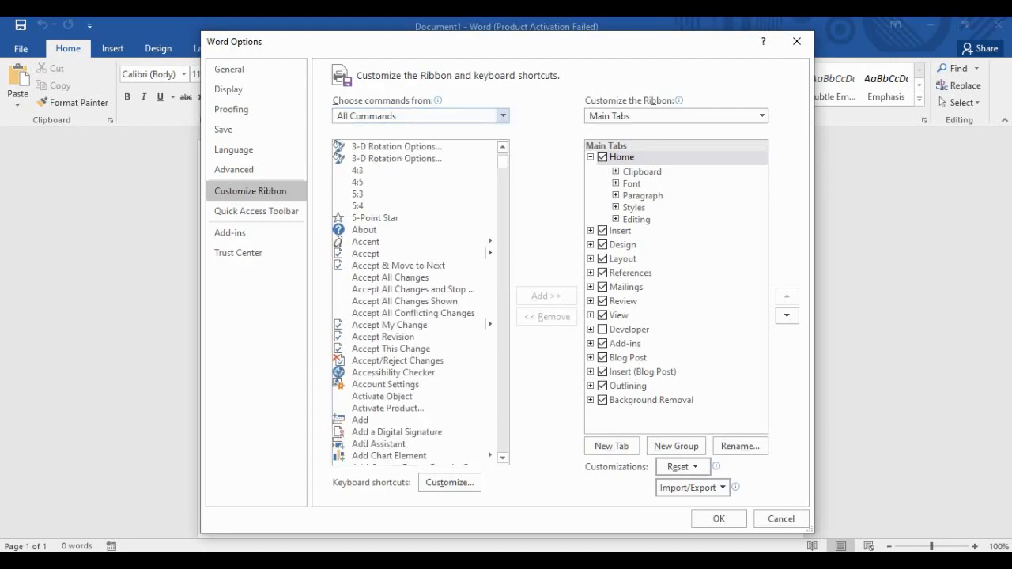
scroll(488, 170, down, 20)
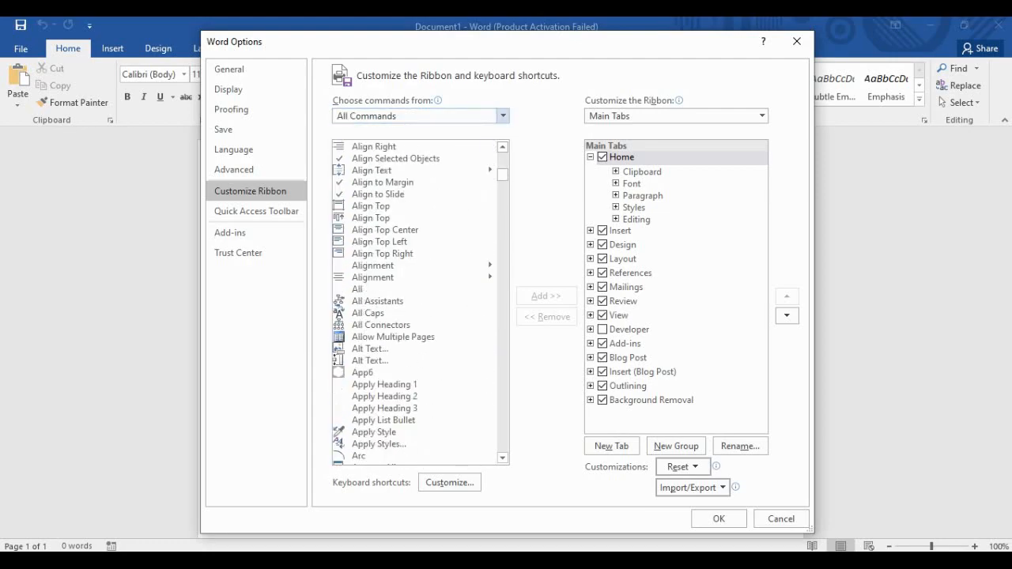
scroll(415, 301, up, 20)
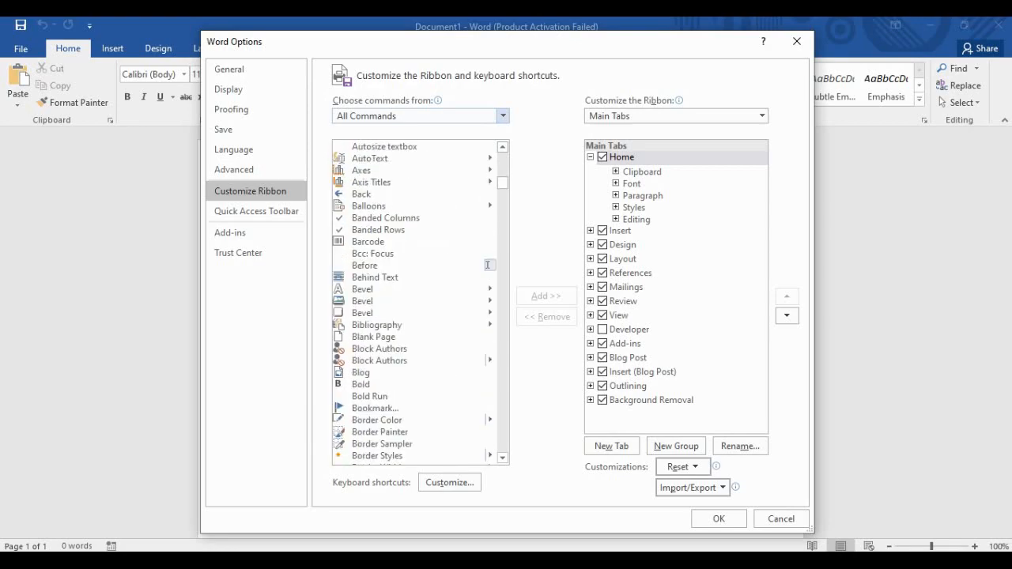
scroll(415, 300, up, 16)
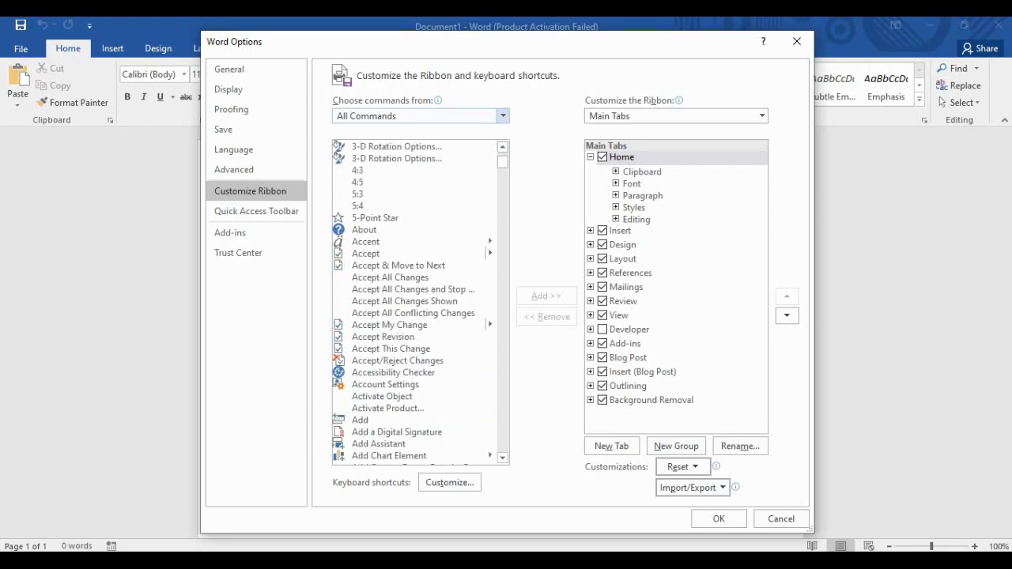
scroll(419, 300, down, 20)
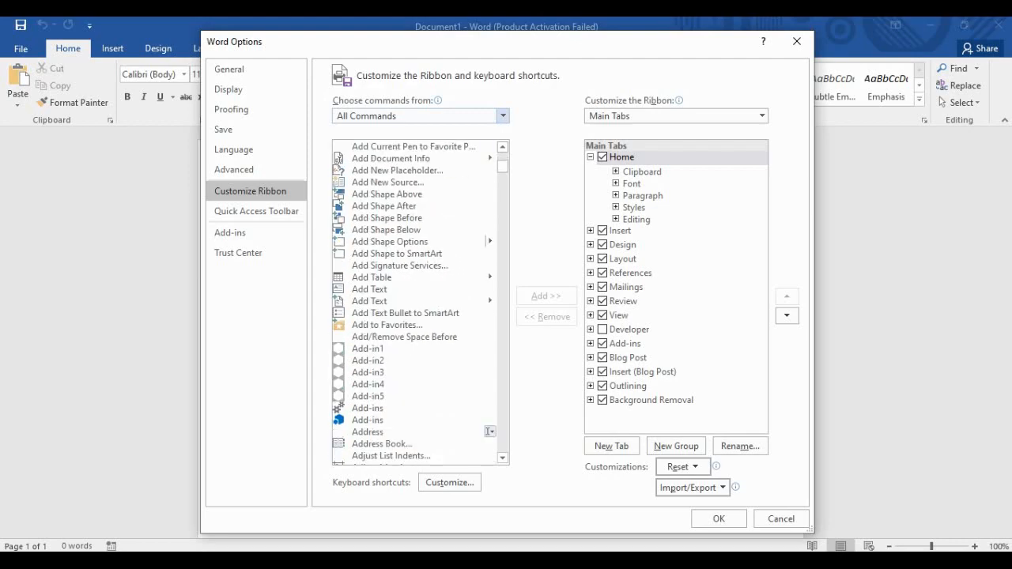
scroll(419, 300, down, 20)
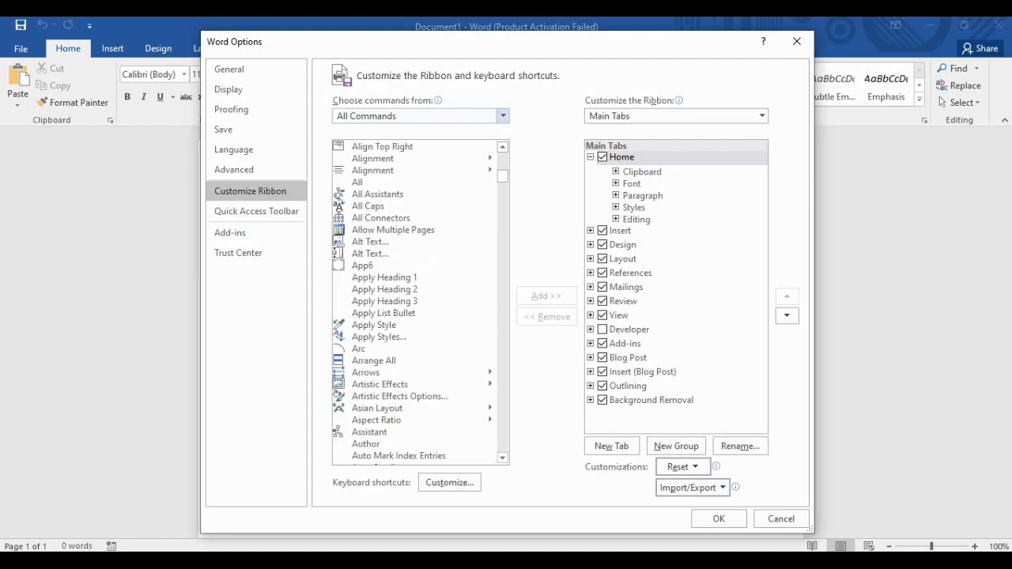
scroll(419, 300, down, 12)
scroll(419, 301, up, 20)
scroll(419, 301, up, 20)
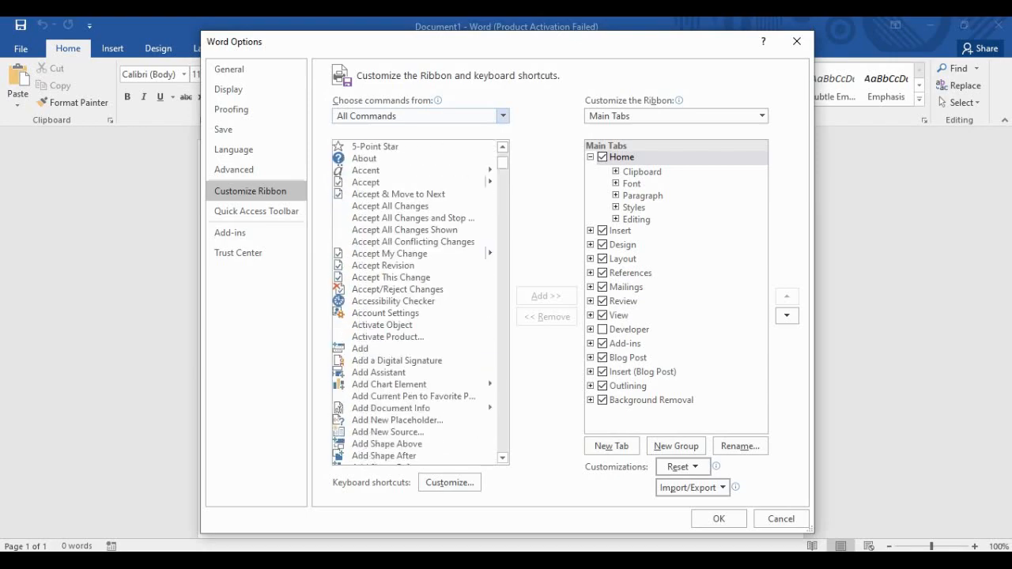
click(503, 117)
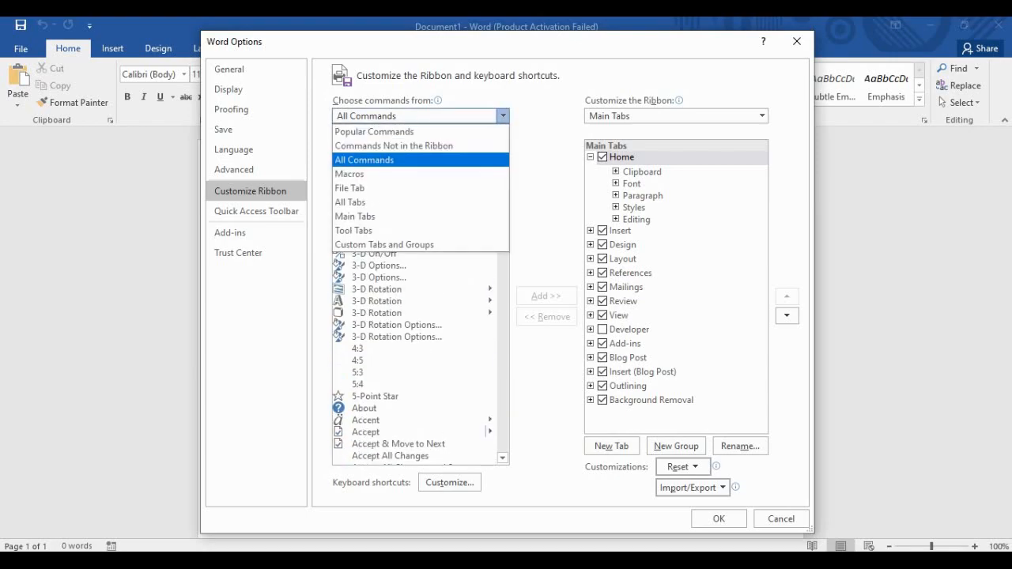
click(411, 132)
scroll(419, 301, down, 2)
scroll(419, 300, down, 8)
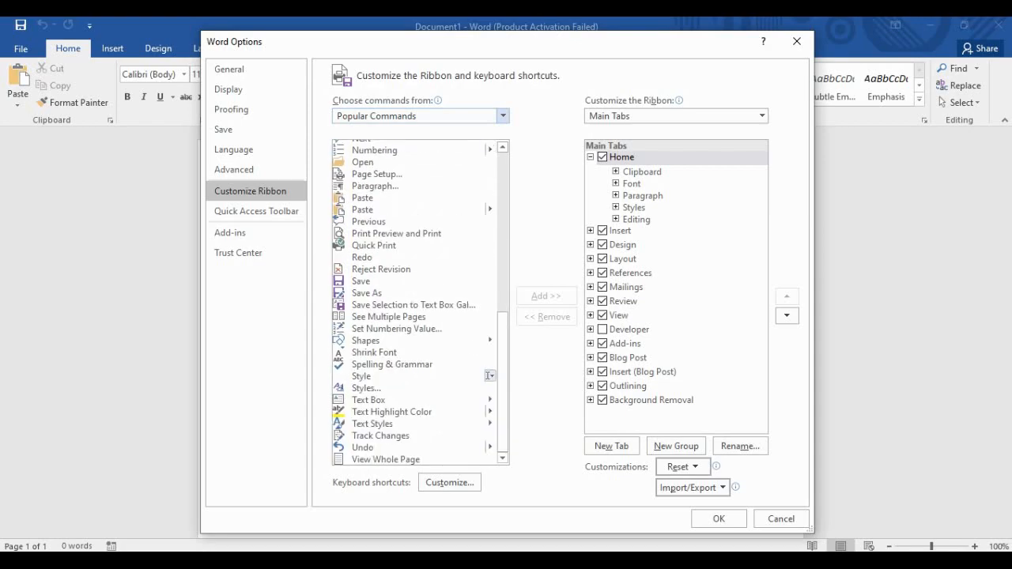
scroll(419, 300, up, 10)
scroll(419, 301, down, 9)
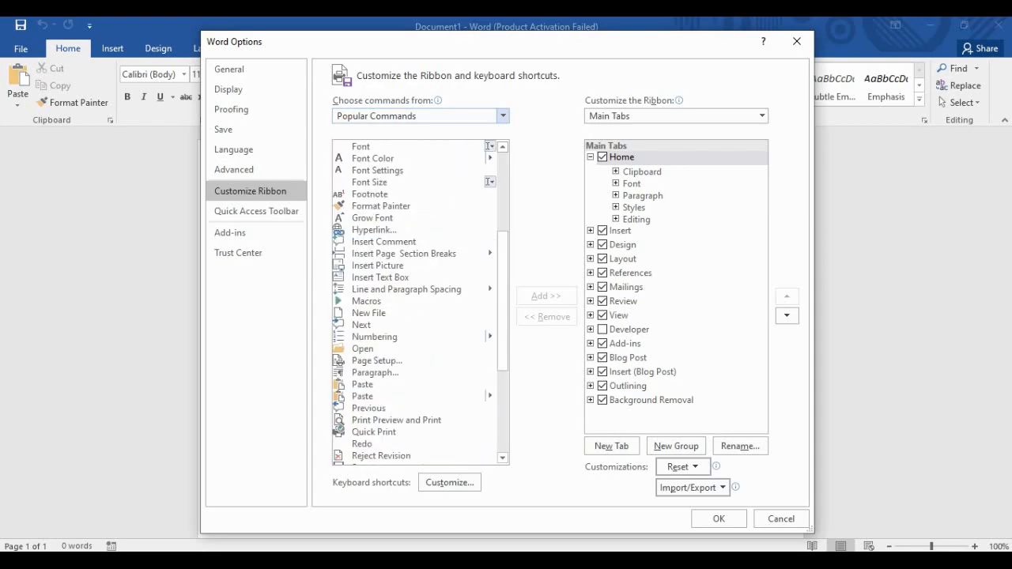
scroll(419, 301, down, 2)
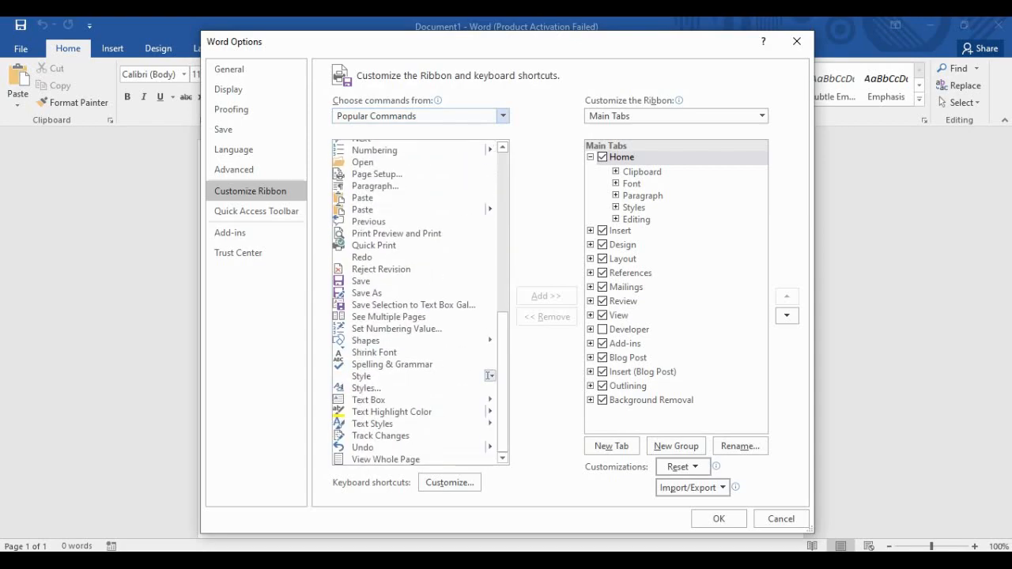
click(413, 210)
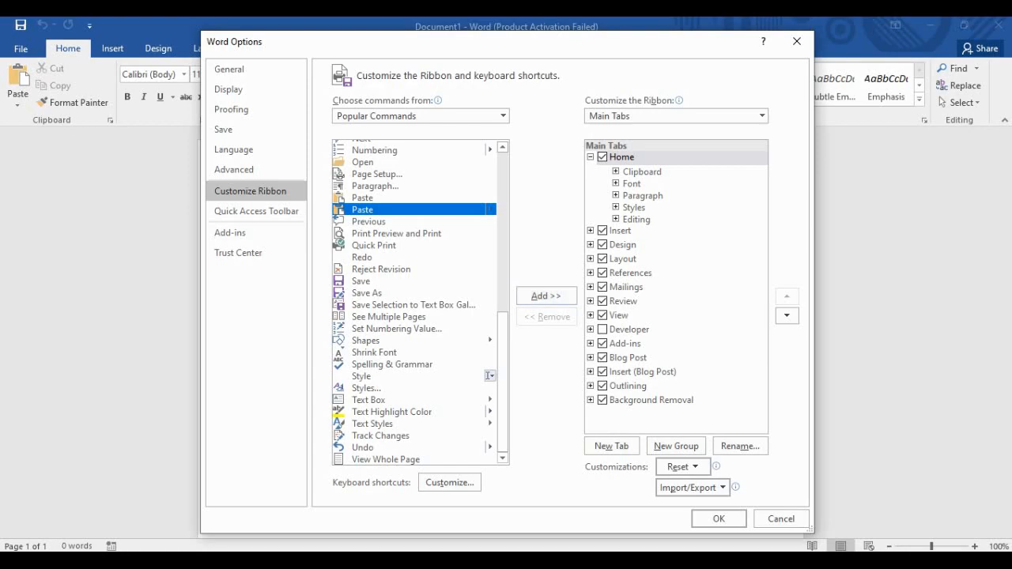
click(590, 157)
click(591, 157)
scroll(415, 300, up, 15)
scroll(420, 387, down, 5)
scroll(419, 387, up, 5)
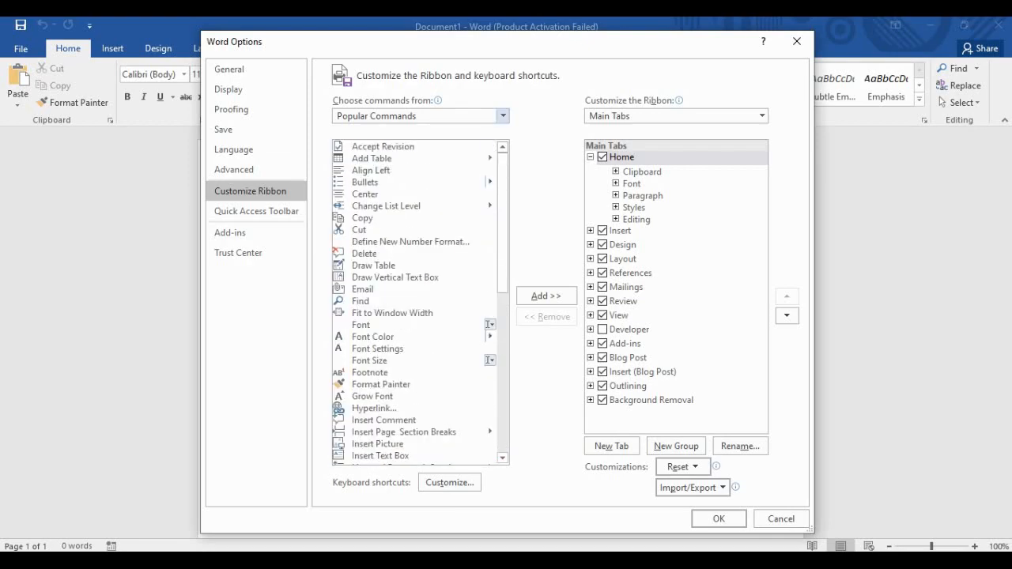
click(502, 115)
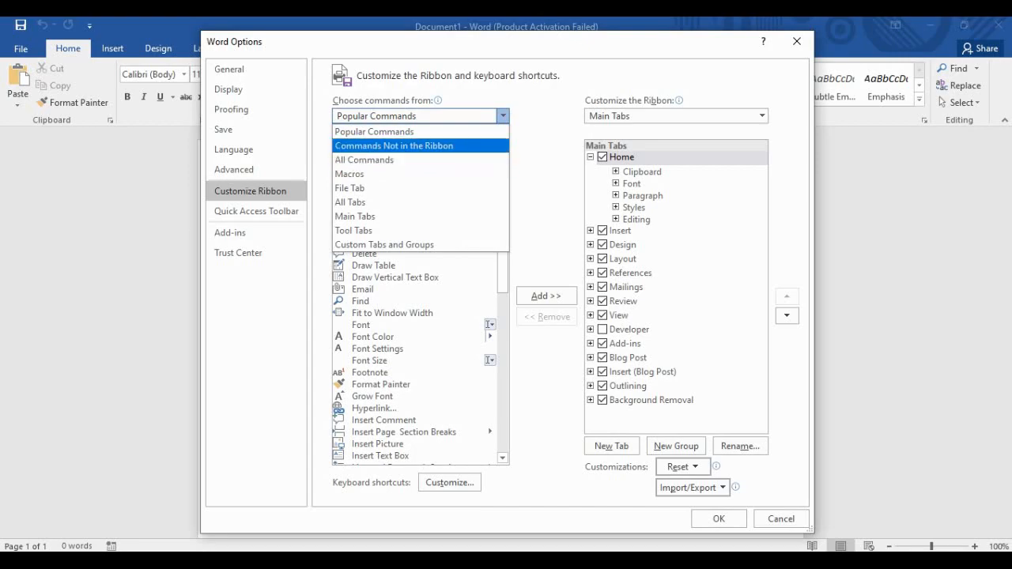
List Commands Not in the Ribbon, select AutoText, then switch to the Quick Access Toolbar page.
click(393, 146)
scroll(338, 403, down, 20)
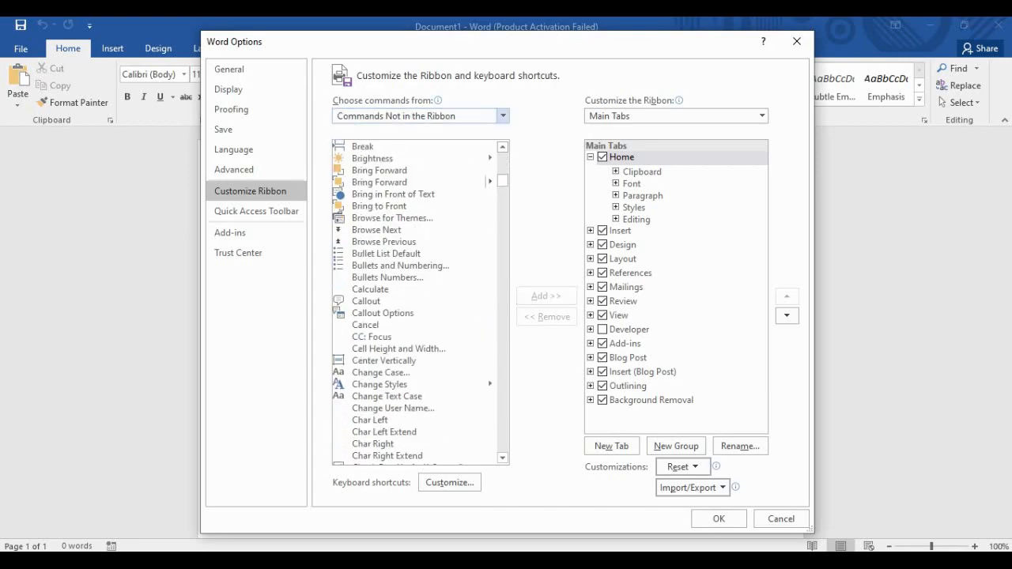
scroll(488, 395, up, 20)
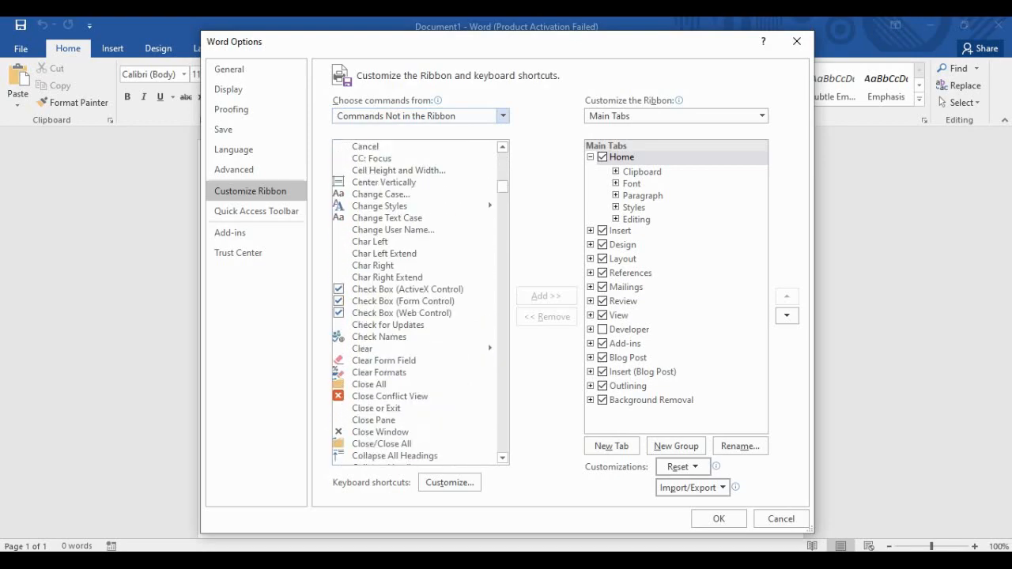
click(370, 218)
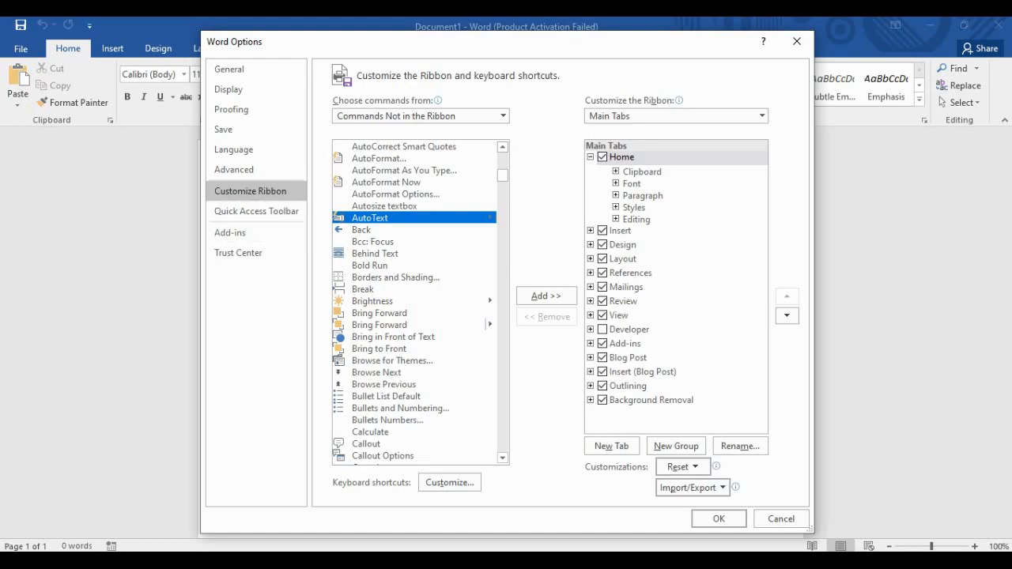
click(256, 211)
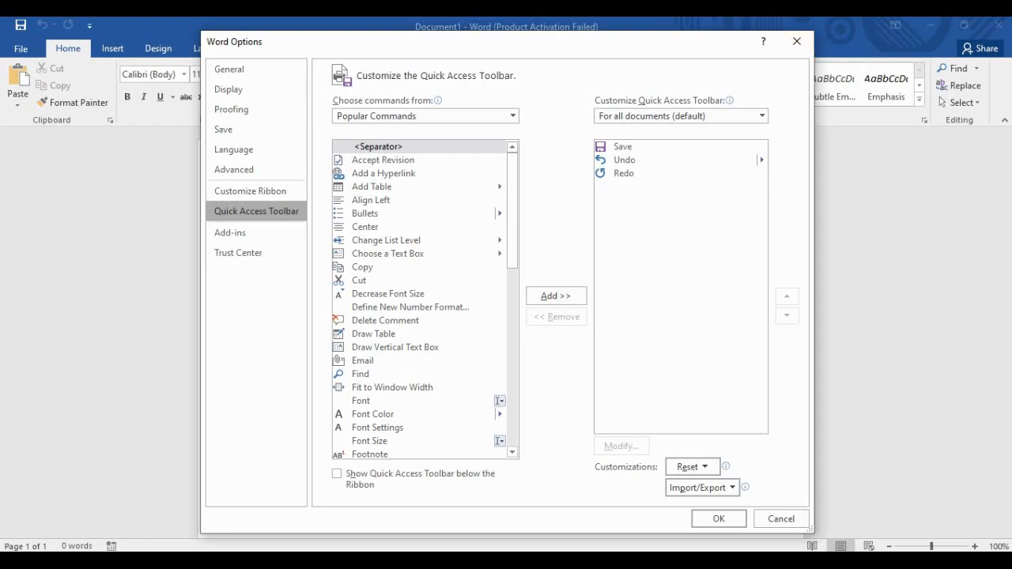
Set the command source to Commands Not in the Ribbon, then go to the Add-ins page.
scroll(425, 300, down, 12)
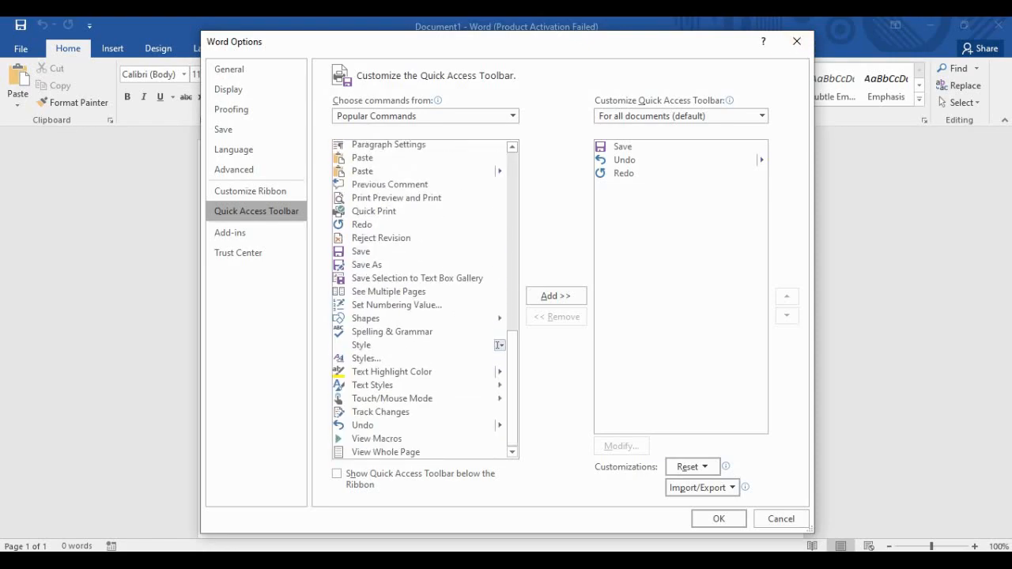
scroll(425, 300, up, 12)
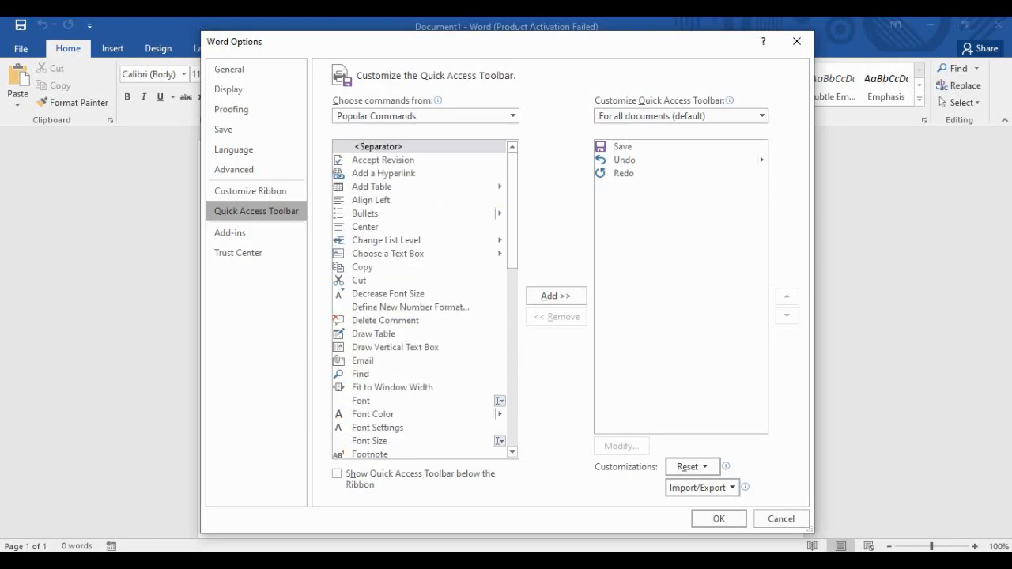
click(512, 115)
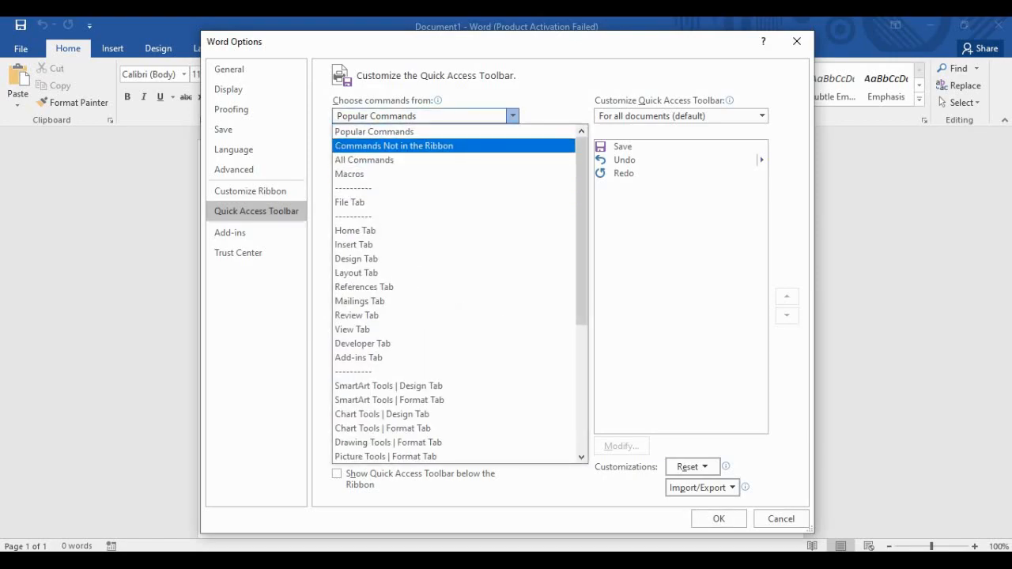
key(Return)
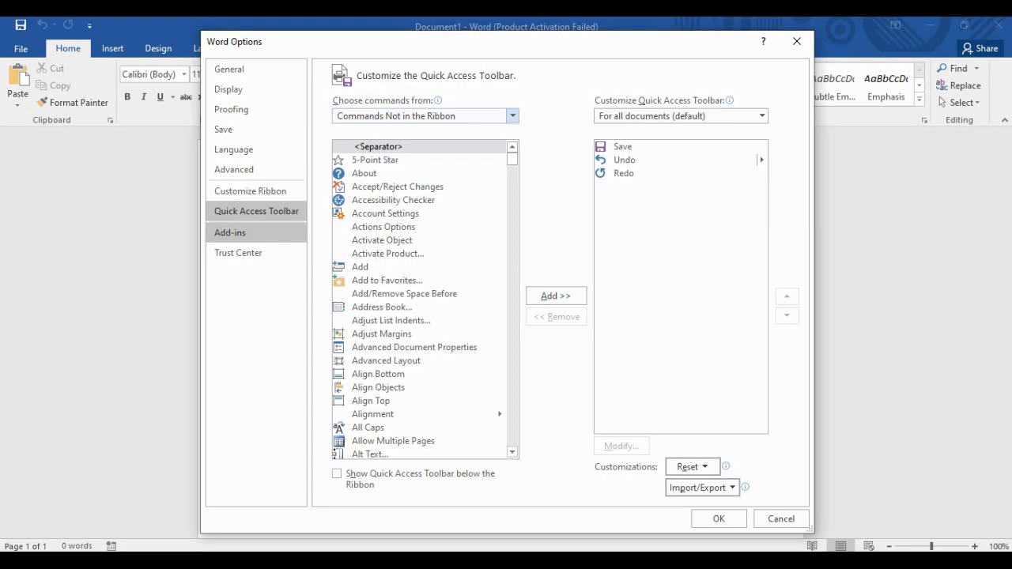
click(230, 232)
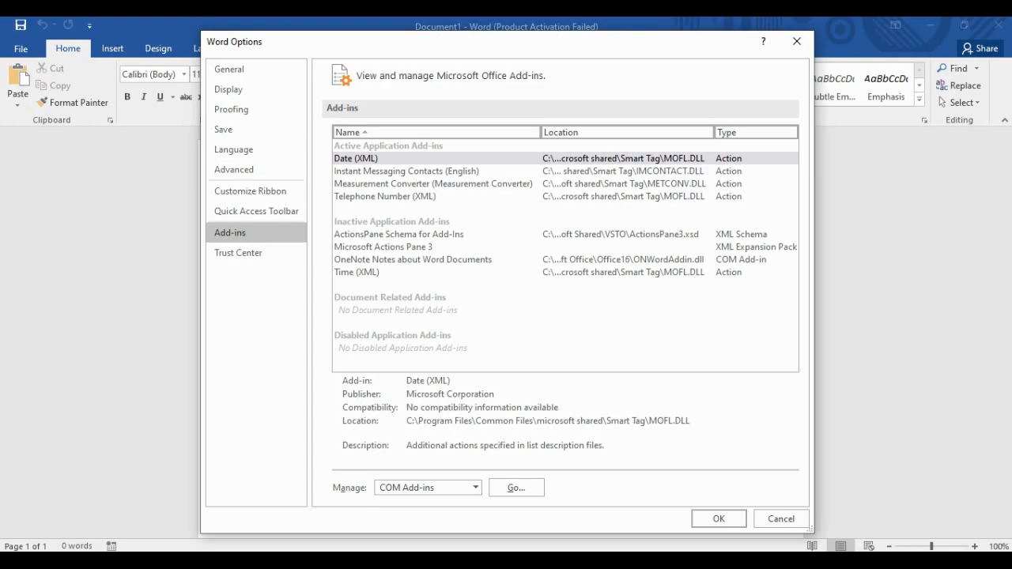
Inspect the Time (XML) add-in and the Trust Center page, then close Word Options.
click(395, 272)
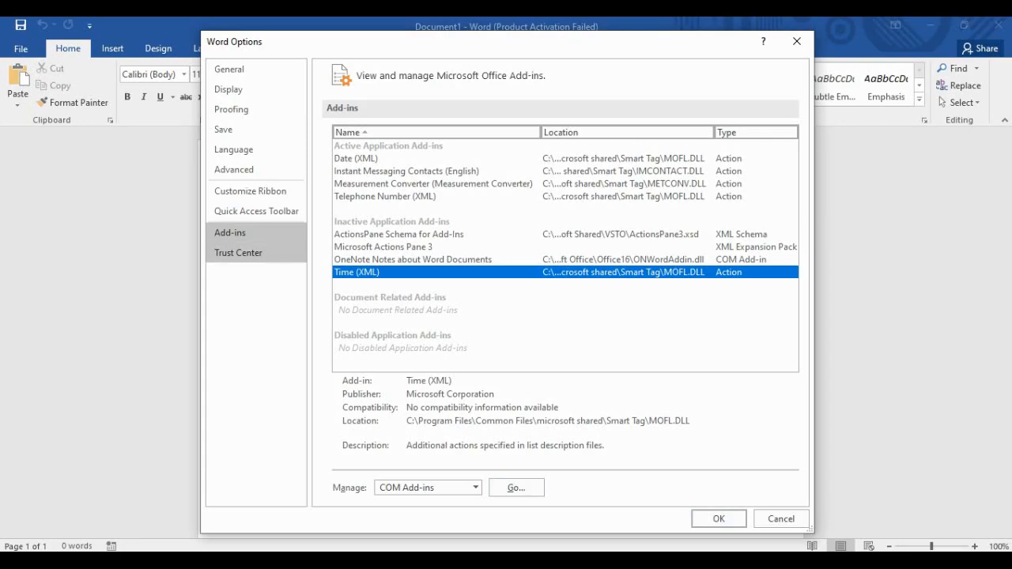
click(238, 253)
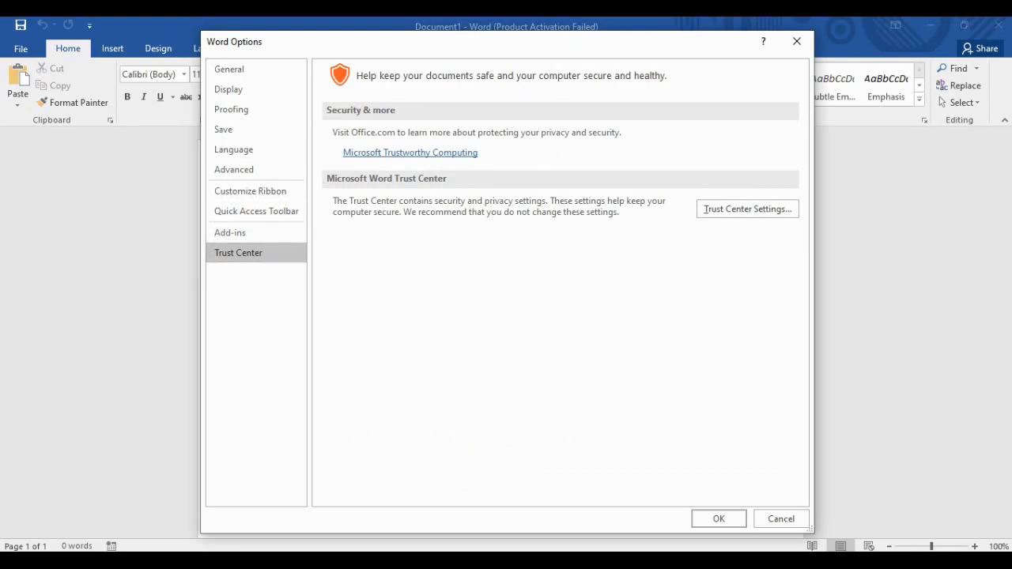
click(796, 41)
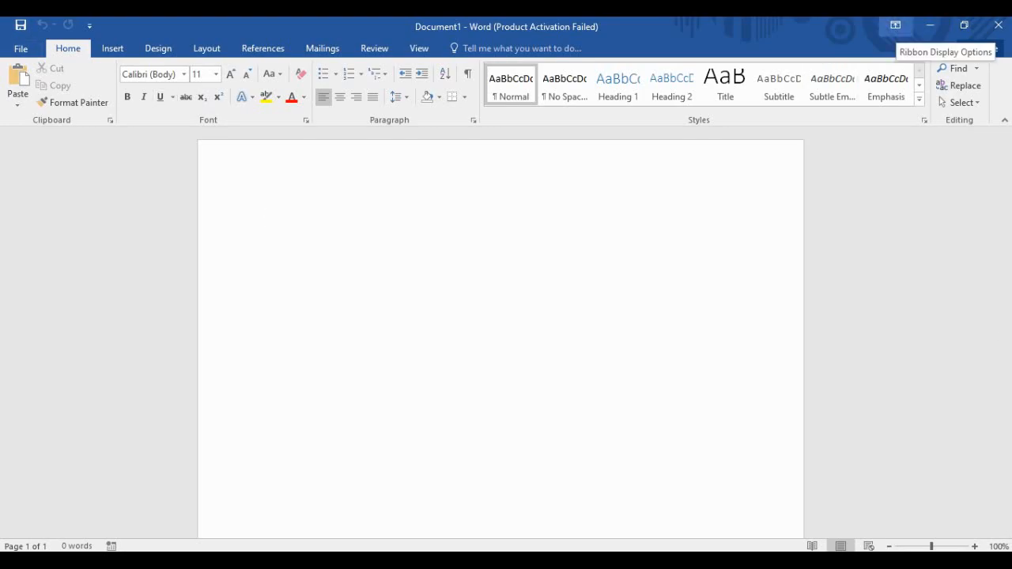
Set the ribbon display option to Auto-hide Ribbon.
click(896, 25)
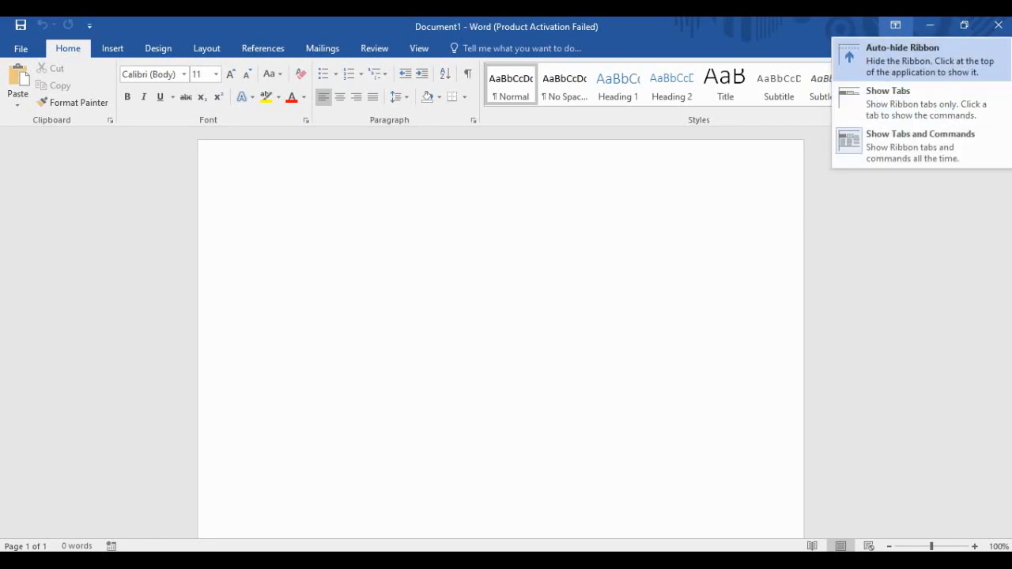
click(917, 60)
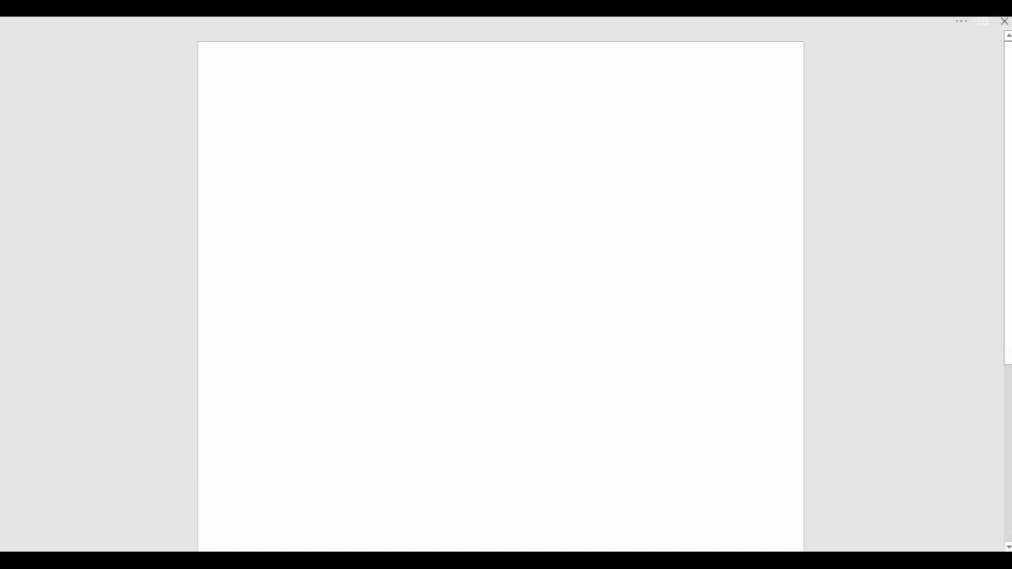
Type 'How are you all. Everything is Good.' at the top of the page, correcting the typo.
text(How ae)
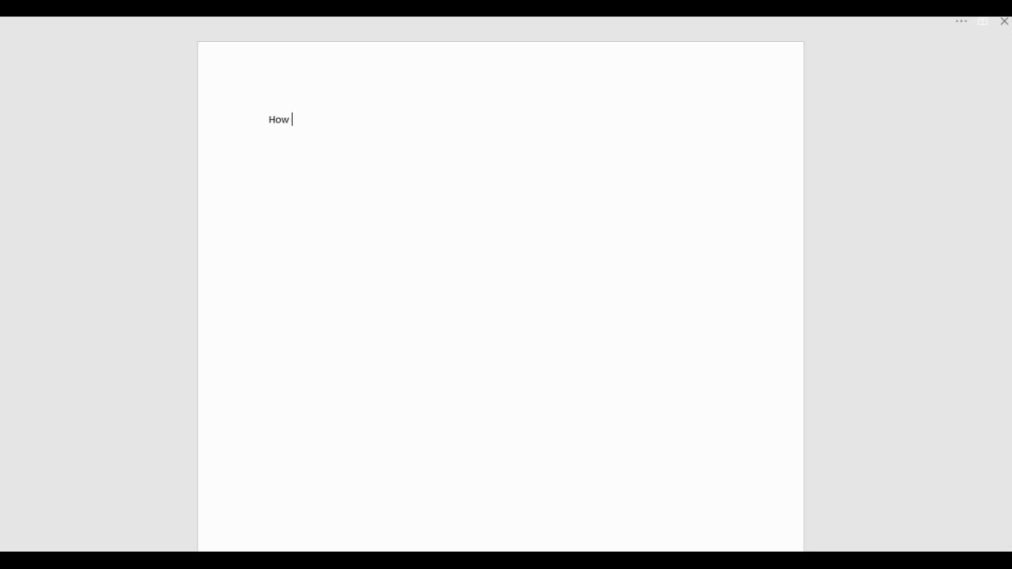
key(BackSpace)
key(BackSpace)
text(re you all. Everythin)
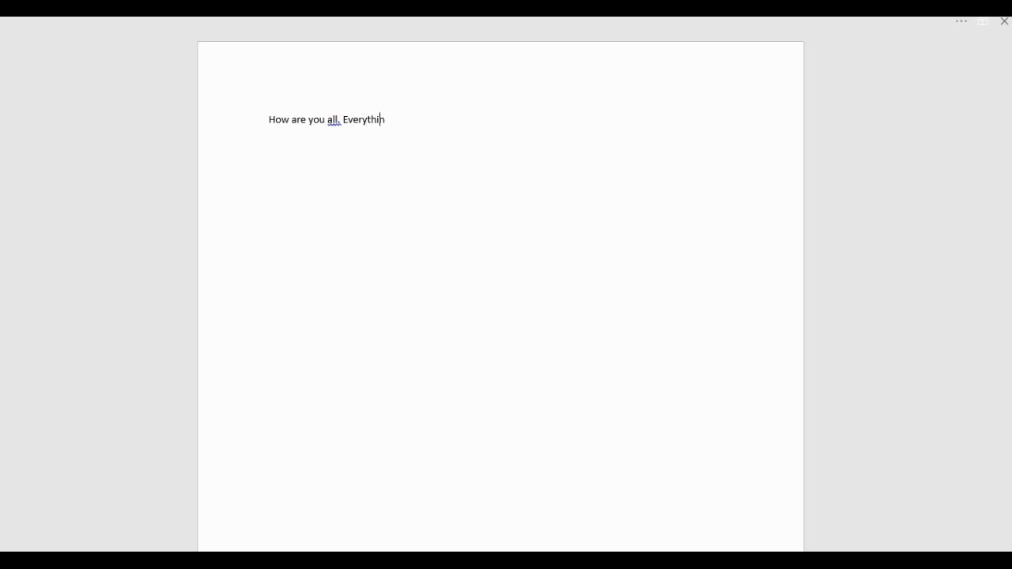
text(g is Good.)
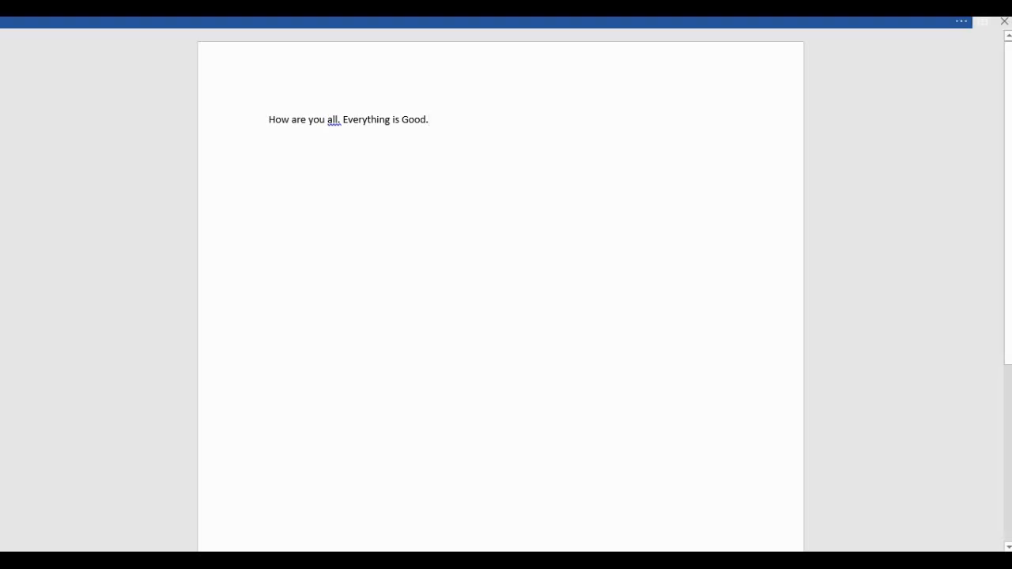
click(983, 22)
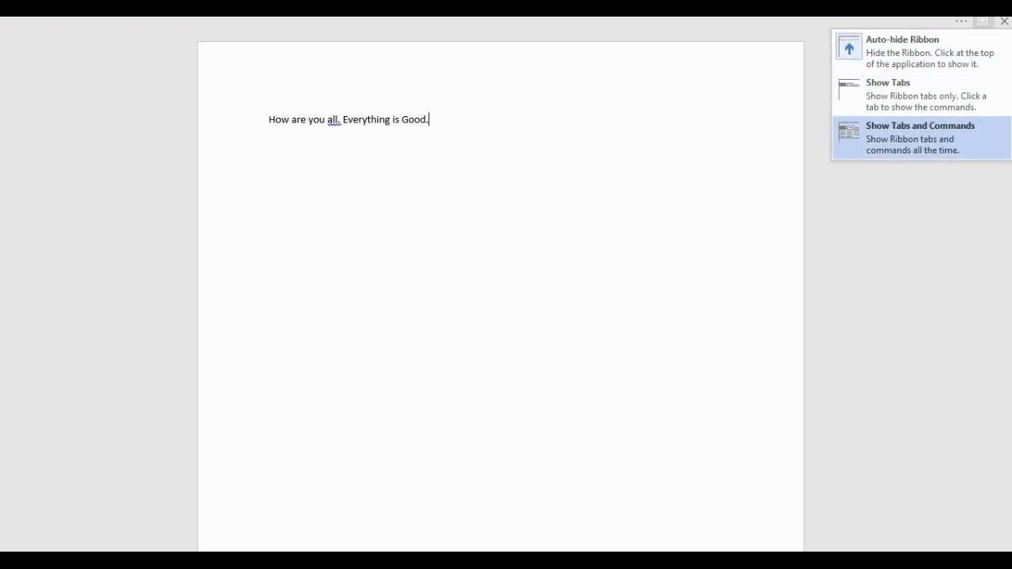
Switch the ribbon back to Show Tabs and Commands.
click(921, 137)
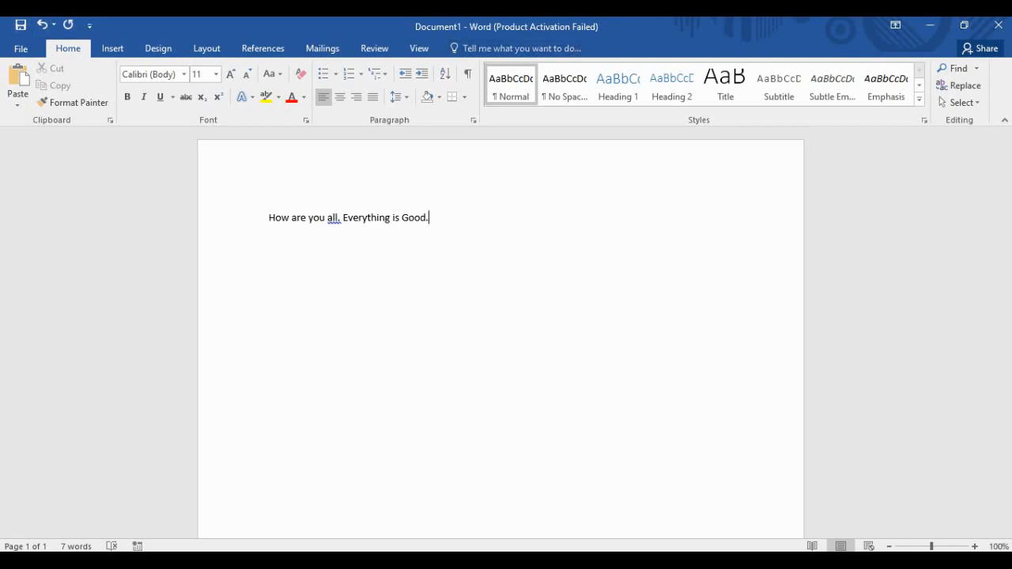
click(90, 26)
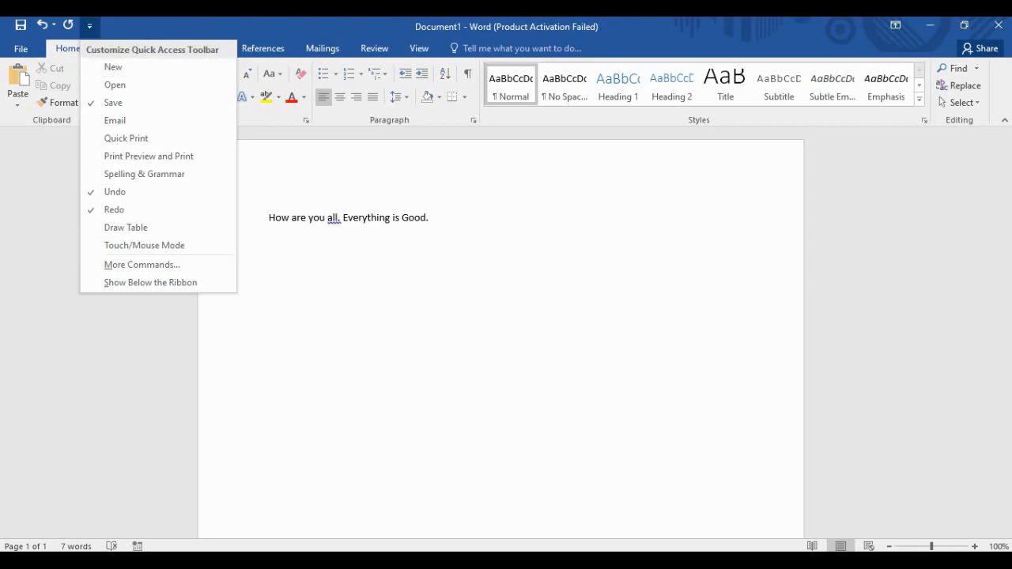
View the Quick Access Toolbar settings in Word Options, then close it without changes.
click(89, 26)
click(21, 49)
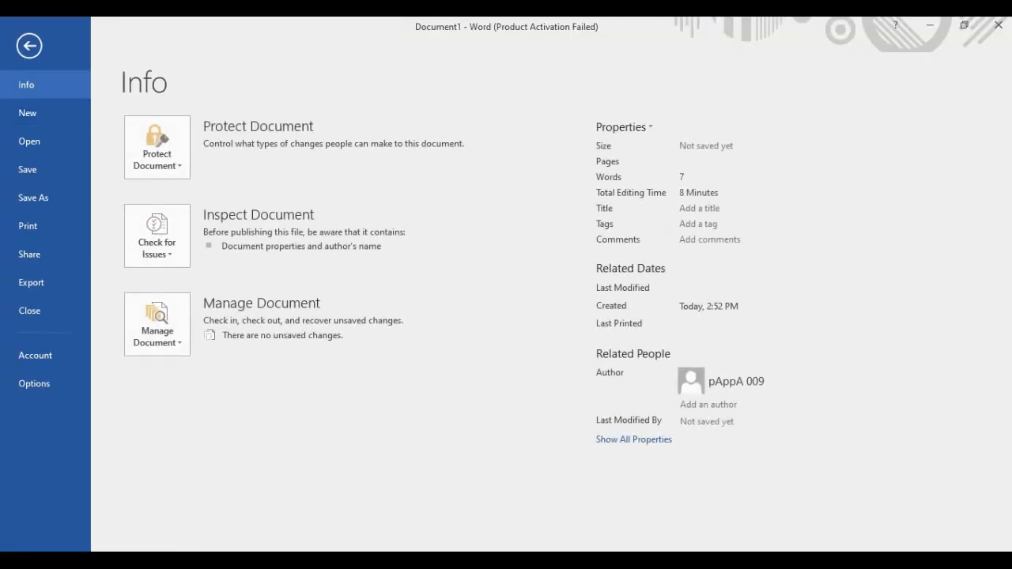
click(34, 382)
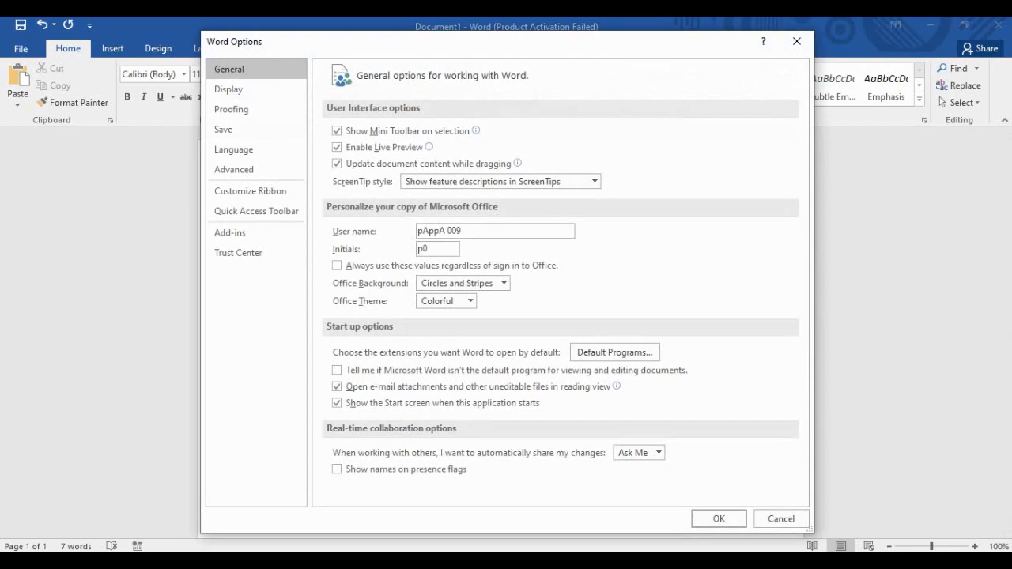
click(256, 211)
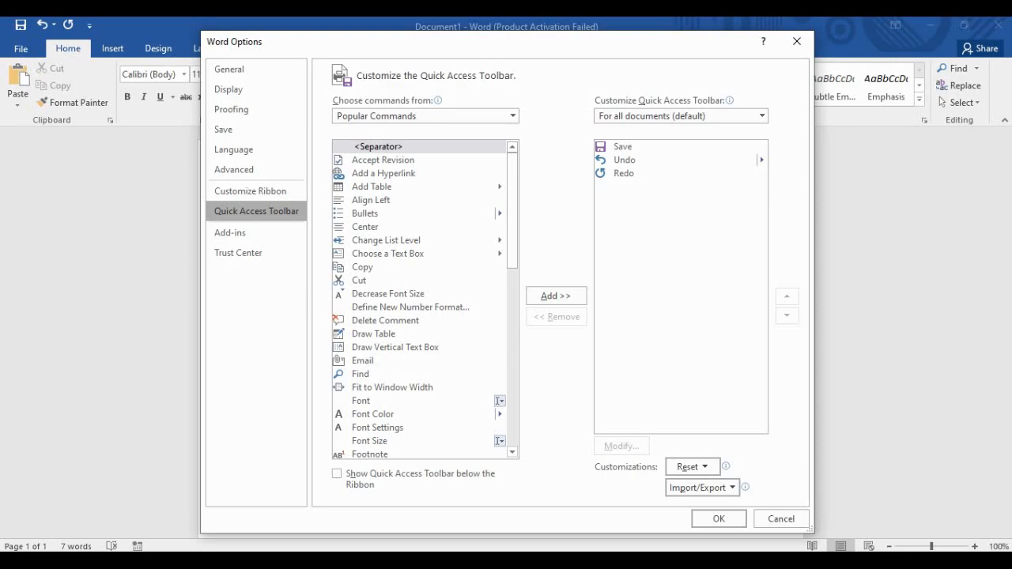
click(796, 41)
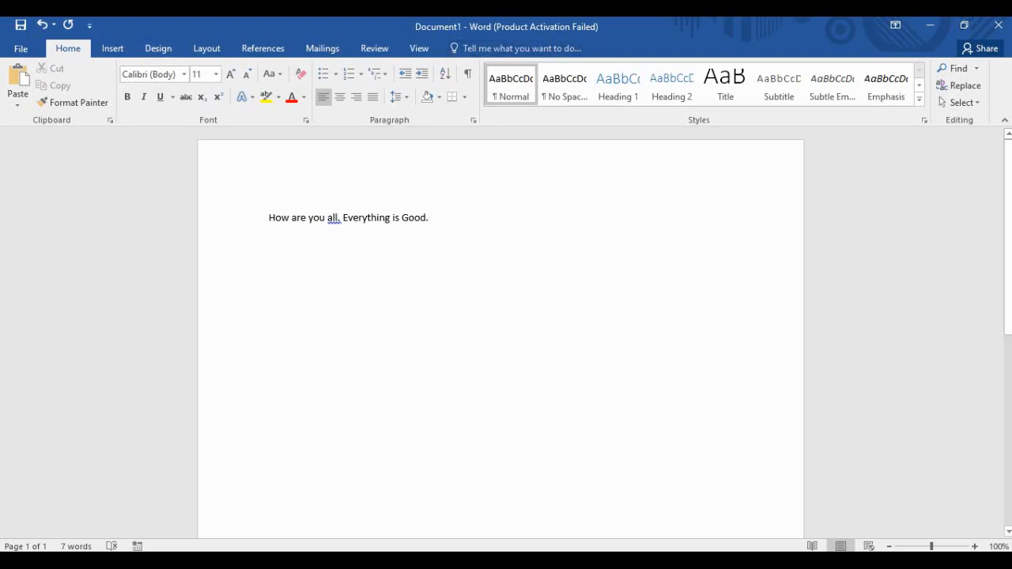
triple_click(320, 217)
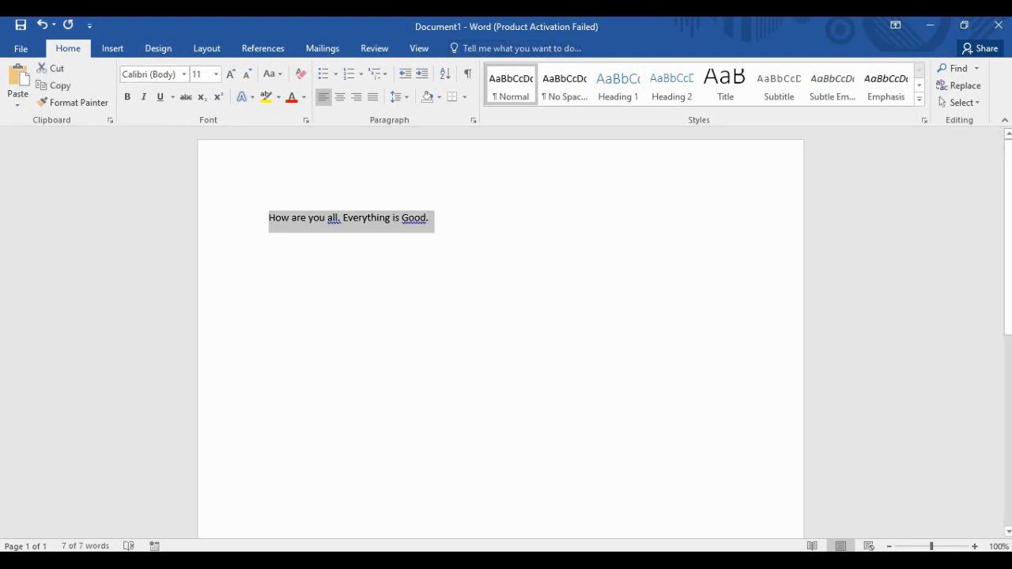
key(Delete)
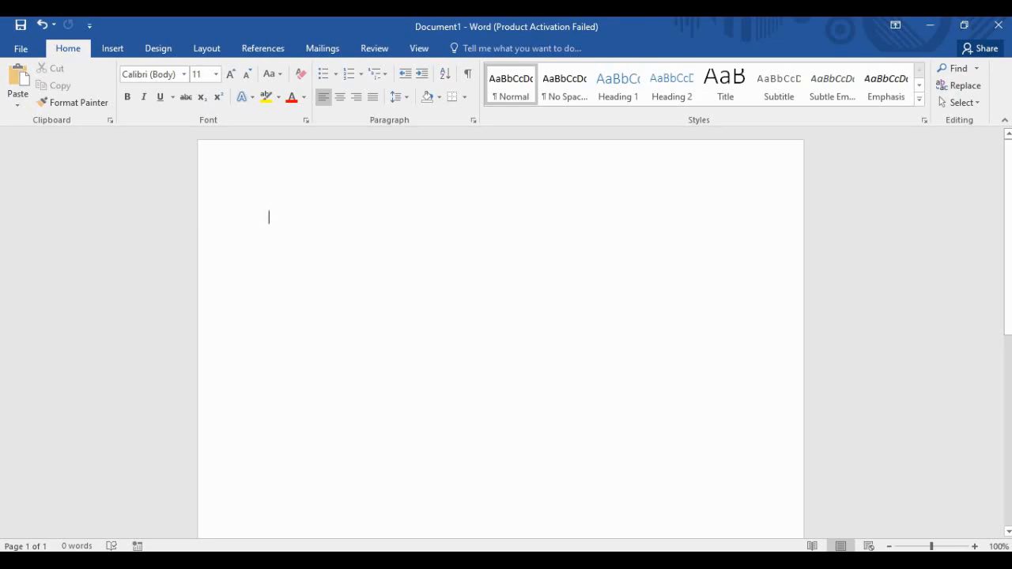
key(ctrl+z)
click(402, 218)
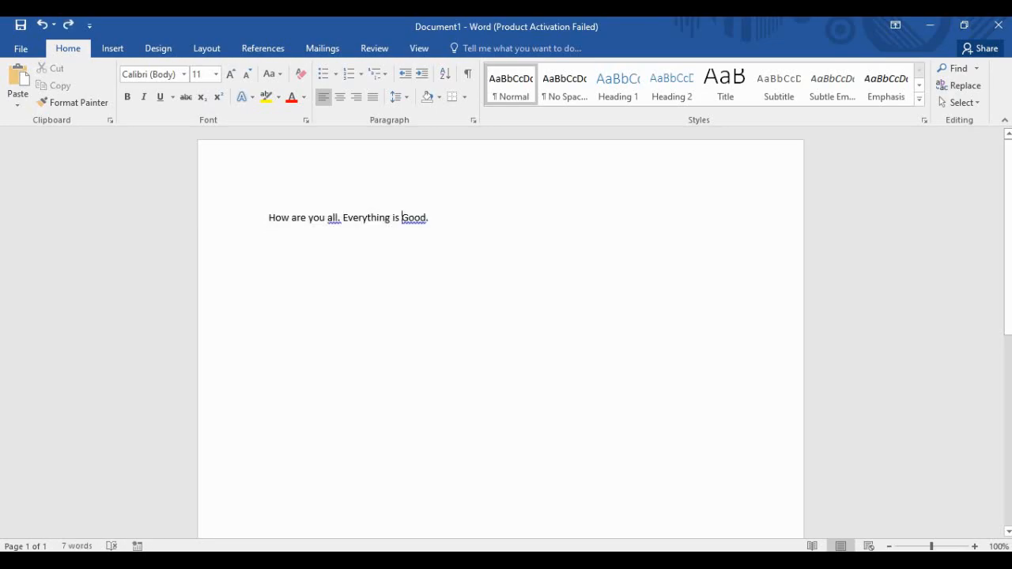
drag(429, 219, 269, 219)
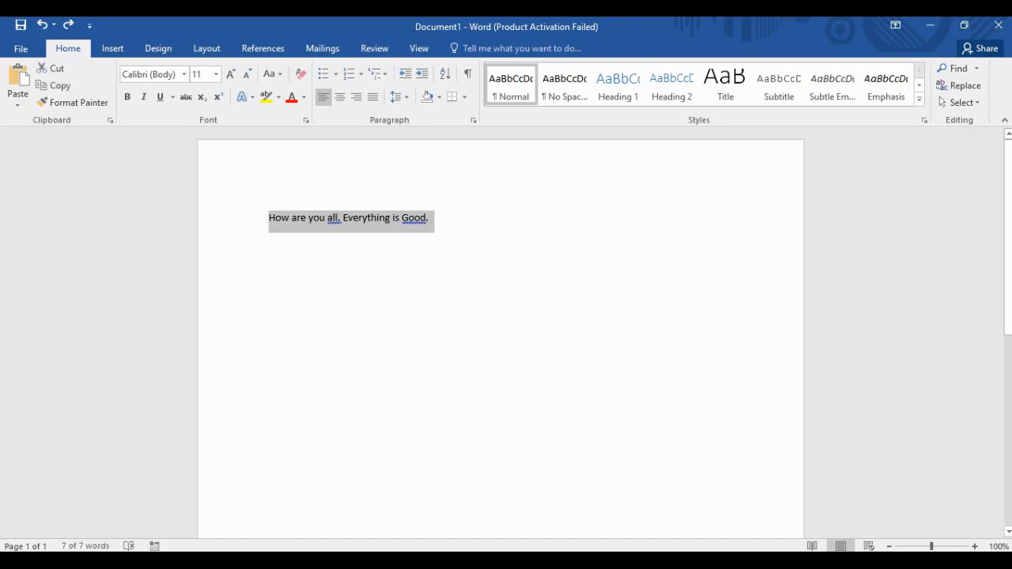
click(429, 218)
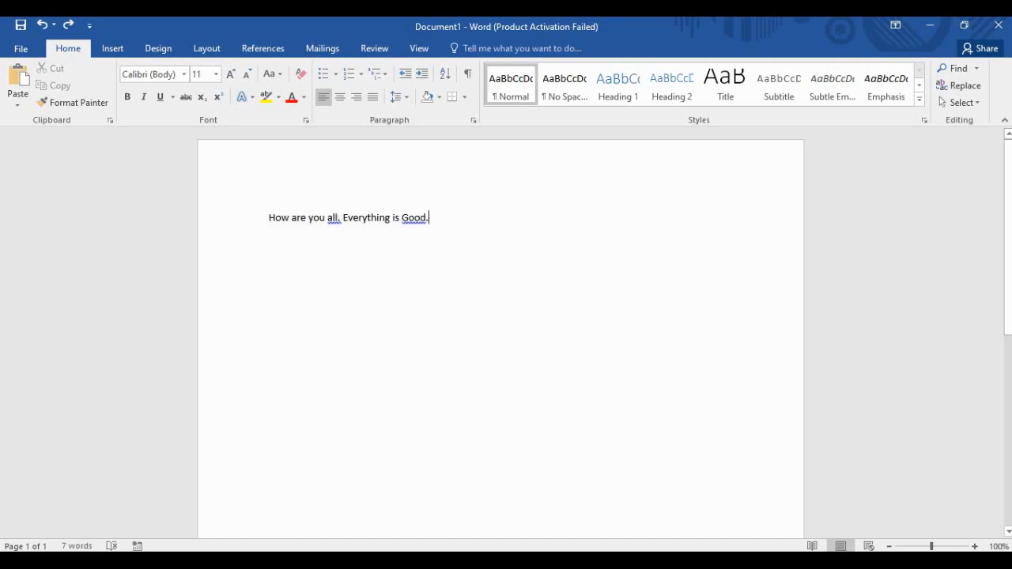
drag(429, 218, 269, 218)
key(super+c)
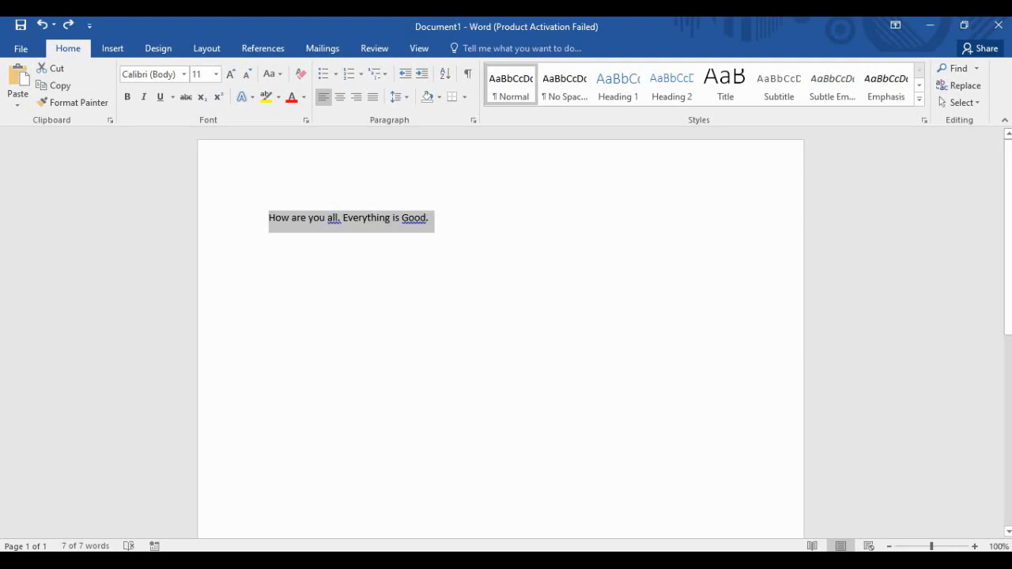
click(429, 218)
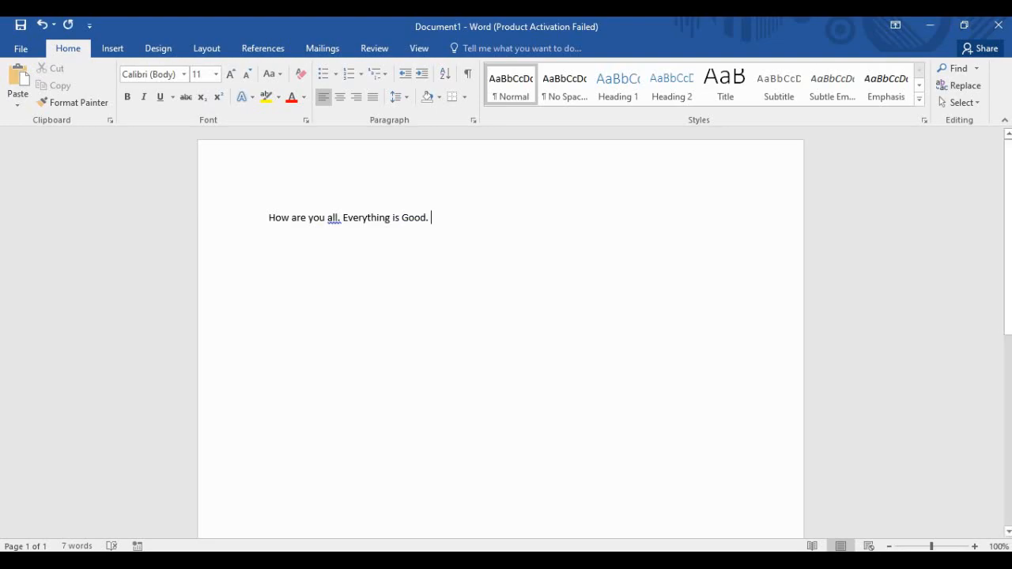
drag(426, 218, 268, 218)
click(359, 218)
click(431, 218)
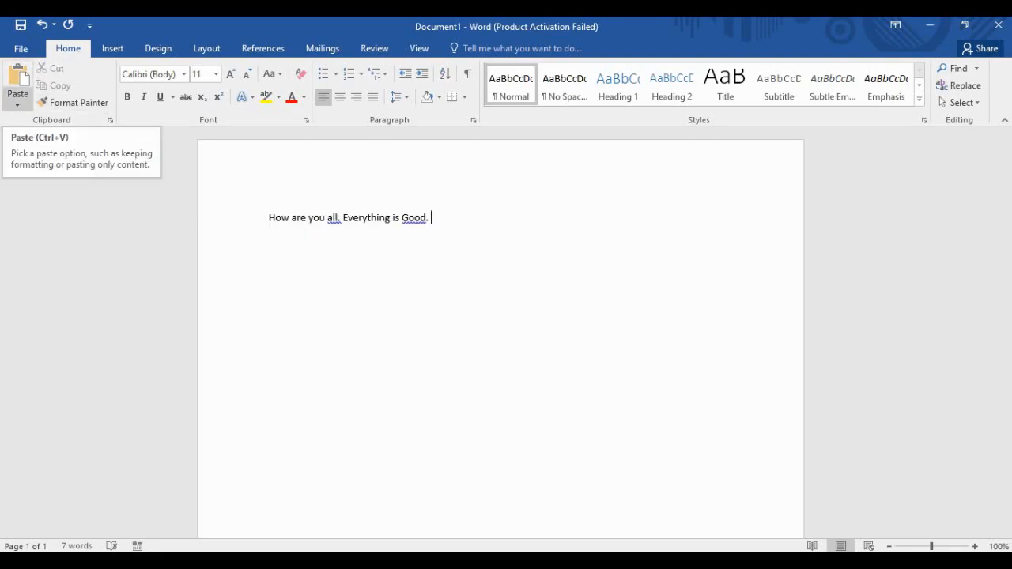
Paste the sentence again with Keep Text Only and select both copies.
click(17, 103)
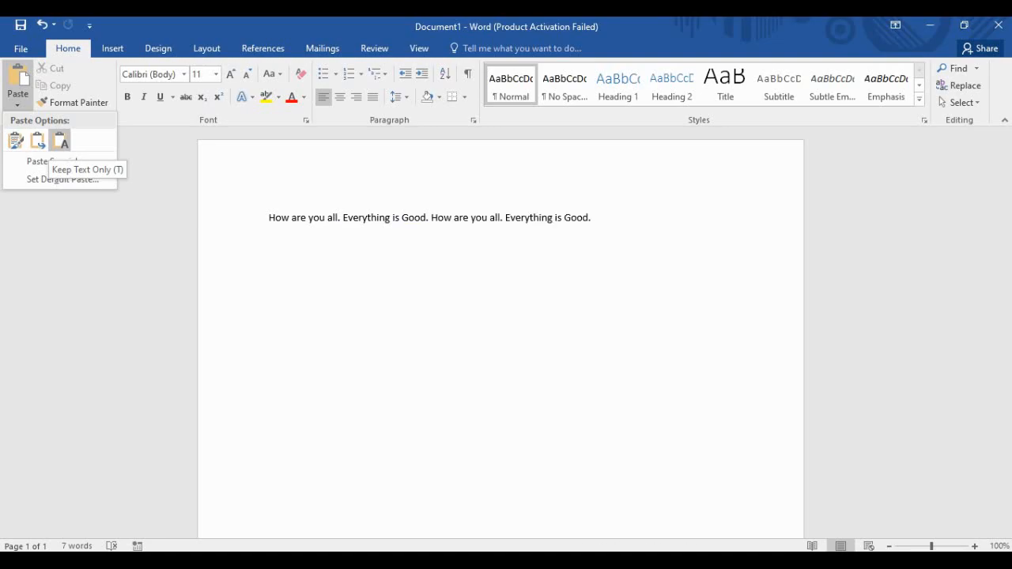
click(60, 139)
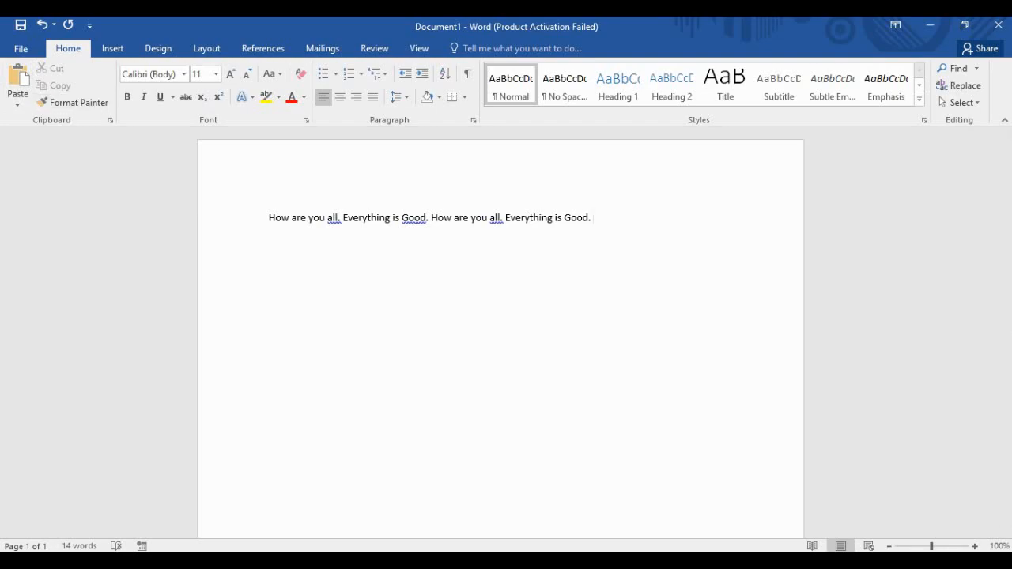
drag(593, 218, 269, 218)
key(super+c)
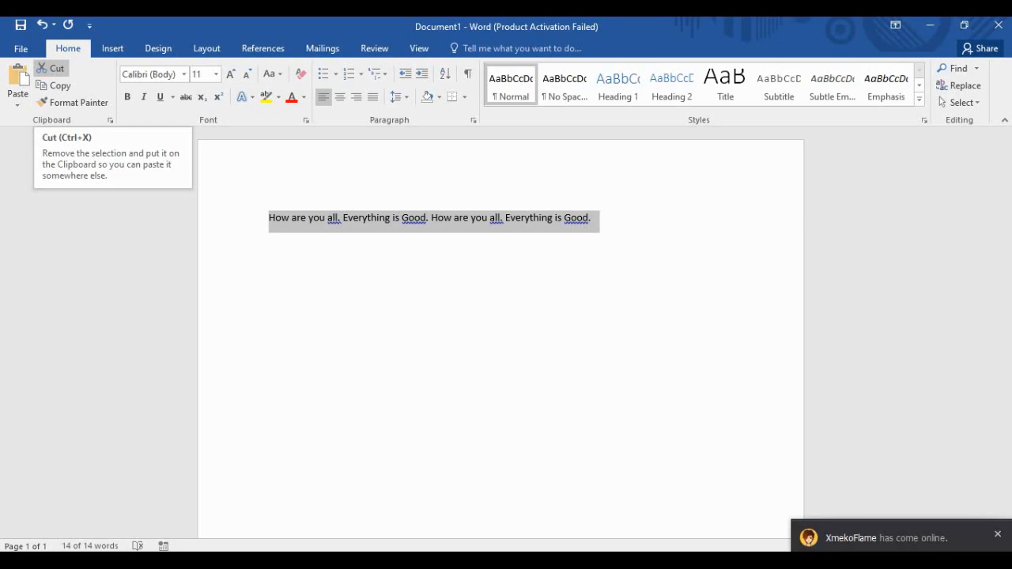
Cut and re-paste the sentence line as plain text, then copy the whole line.
click(51, 68)
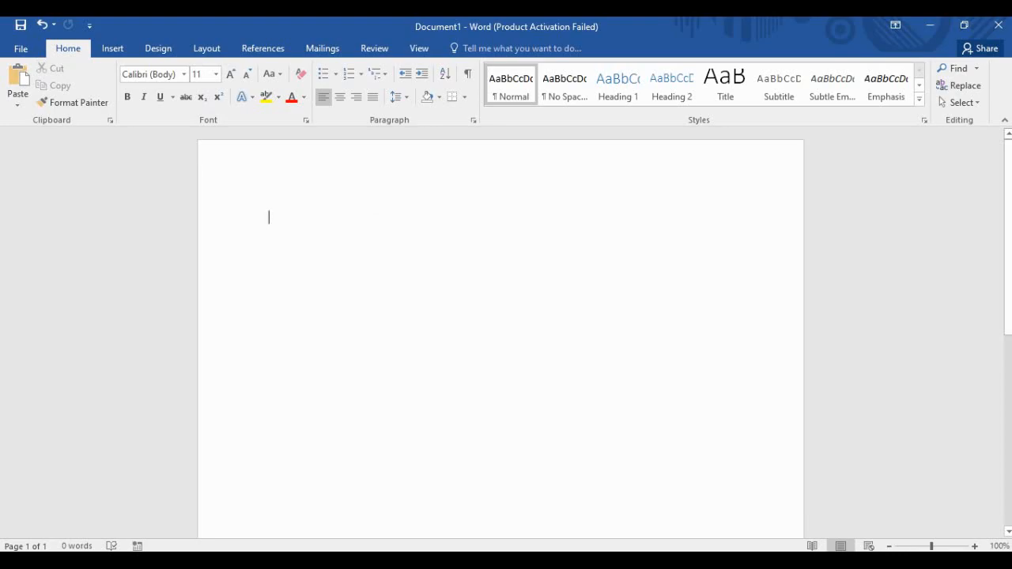
click(17, 101)
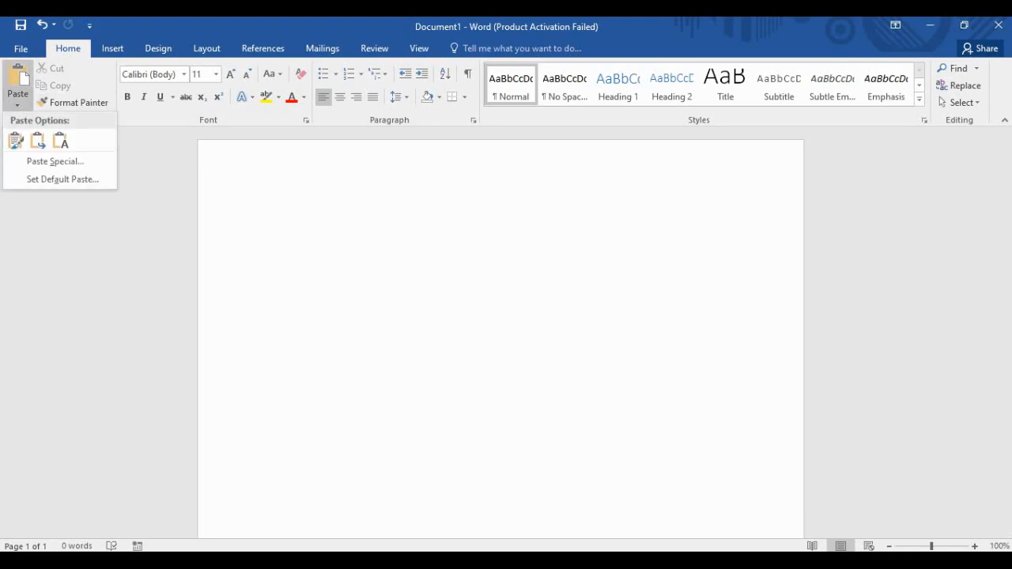
click(61, 140)
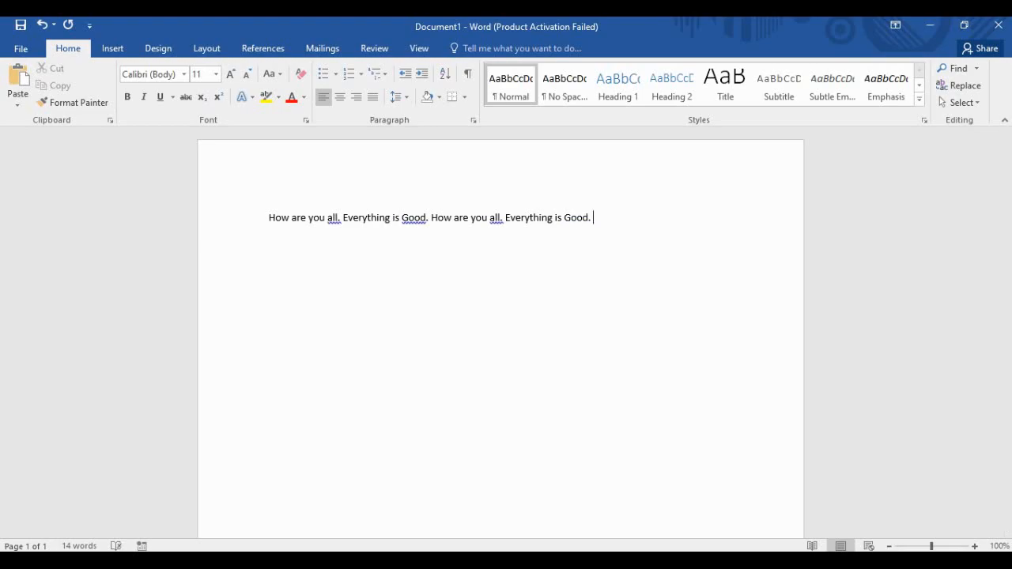
drag(593, 219, 268, 219)
click(56, 85)
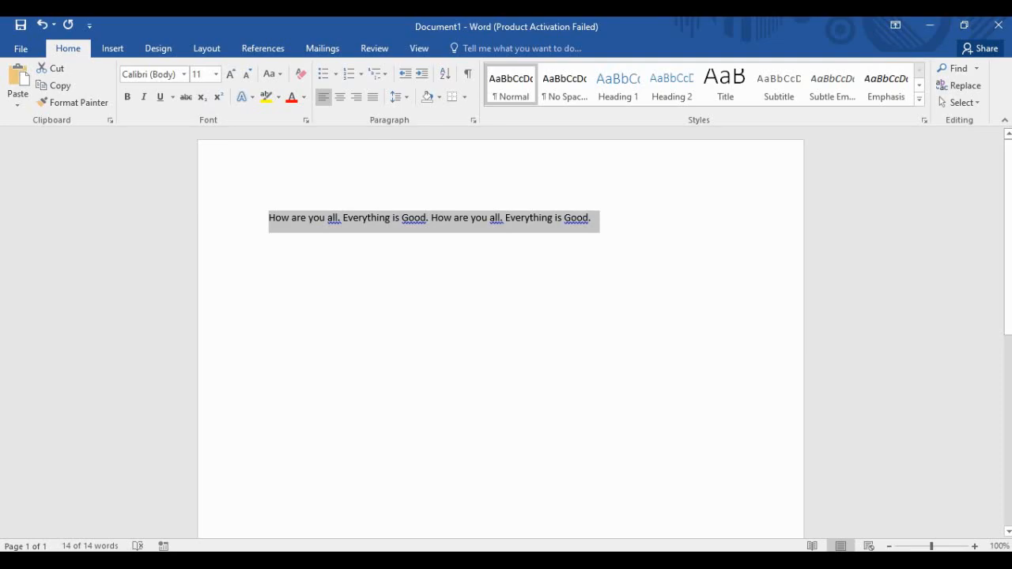
Undo, delete and re-paste the sentence line, then paste it onto a new line.
key(ctrl+z)
drag(591, 219, 268, 219)
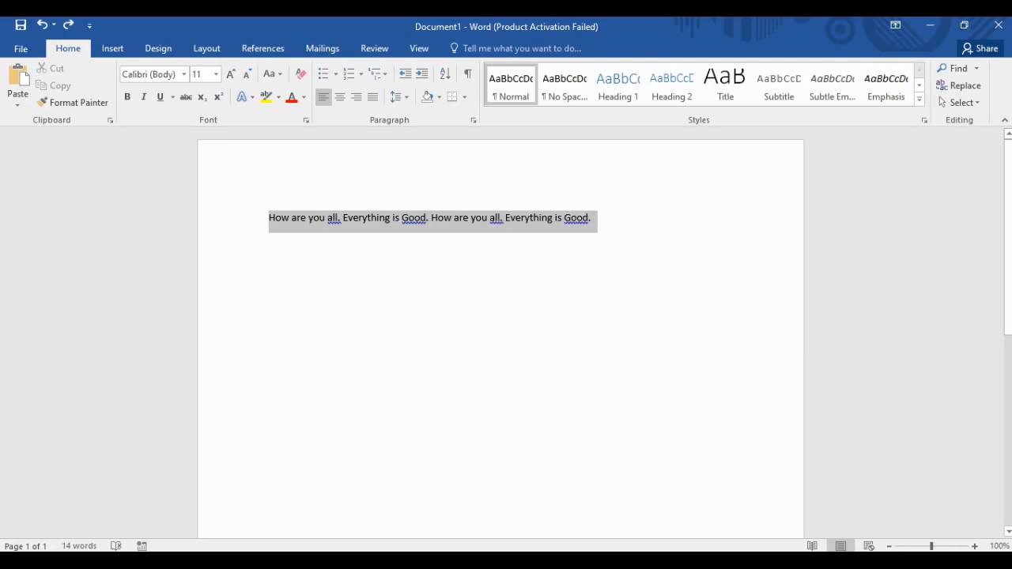
key(Delete)
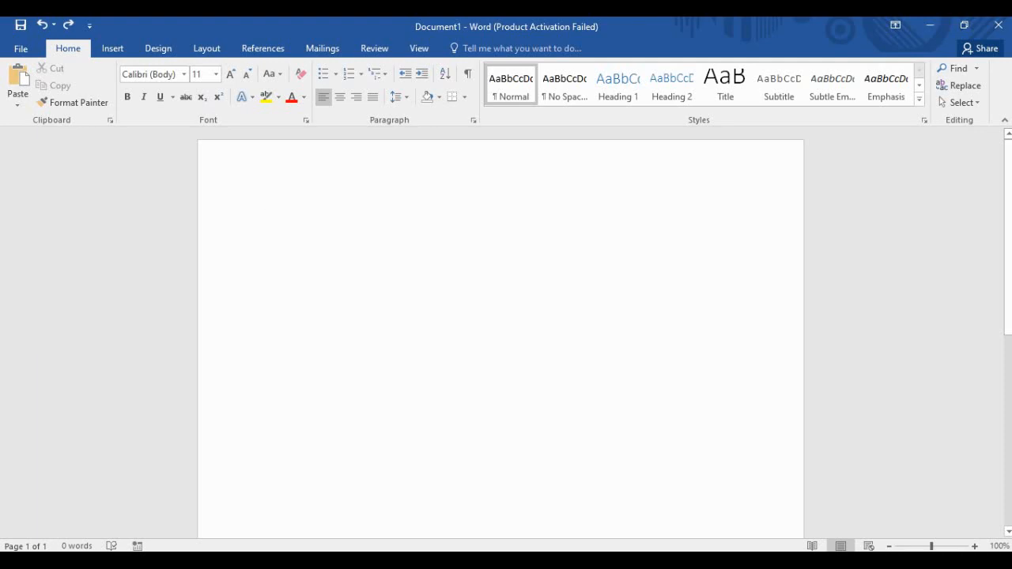
key(ctrl+v)
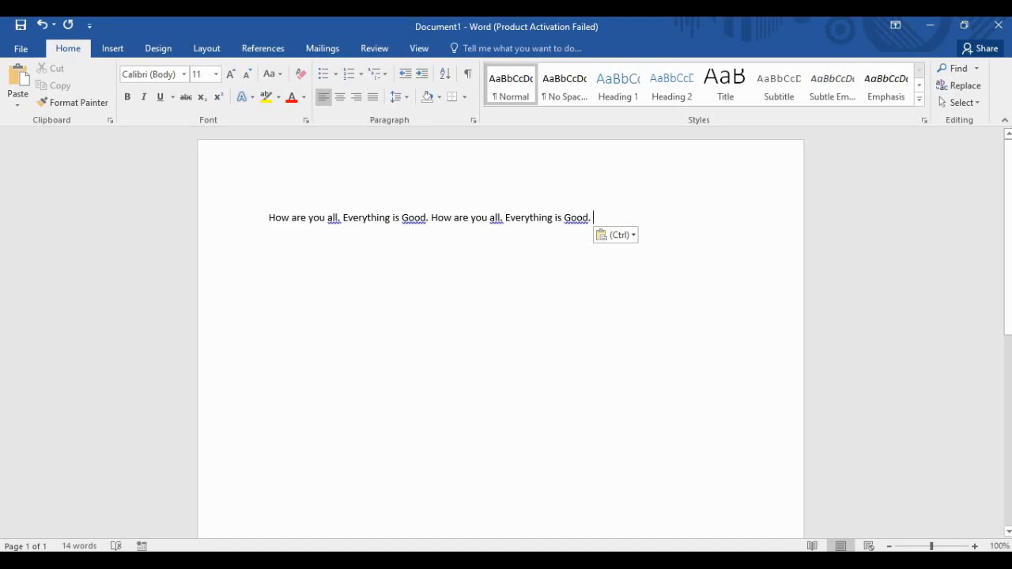
drag(594, 218, 269, 218)
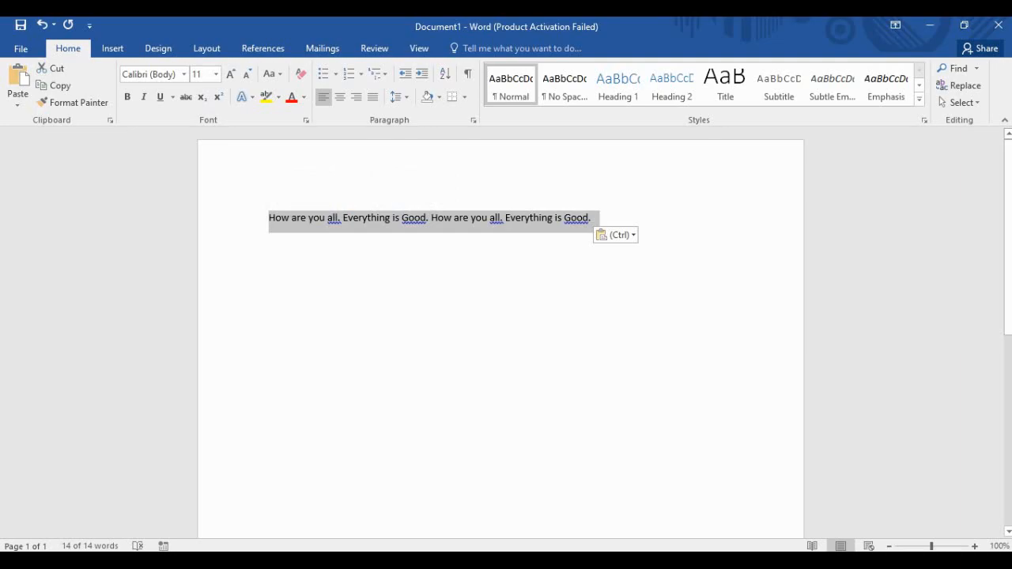
key(Delete)
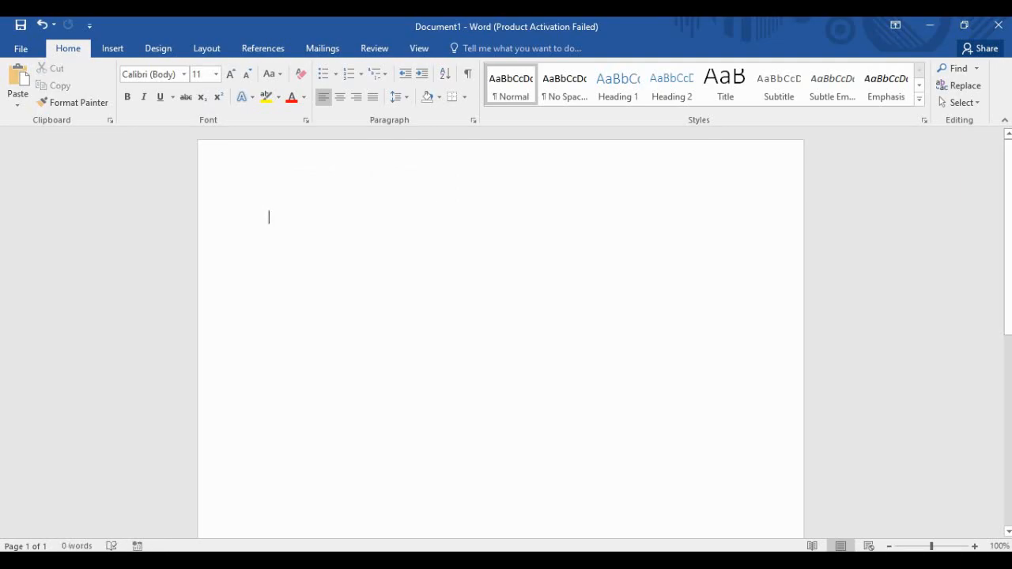
key(Return)
key(Return)
key(Return)
key(ctrl+v)
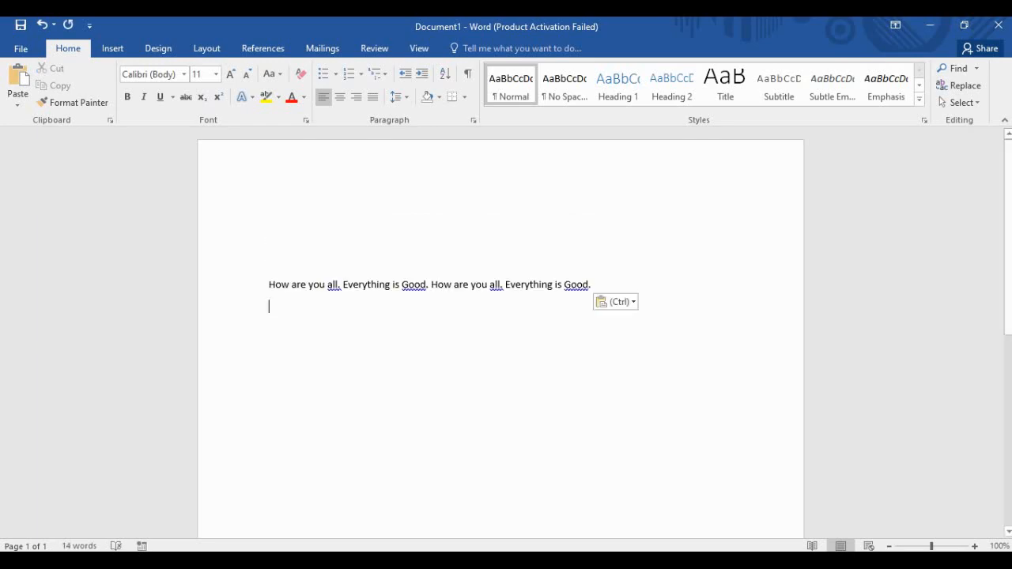
Cut the sentence line and paste it on the second line, leaving a blank line above.
key(shift+Up)
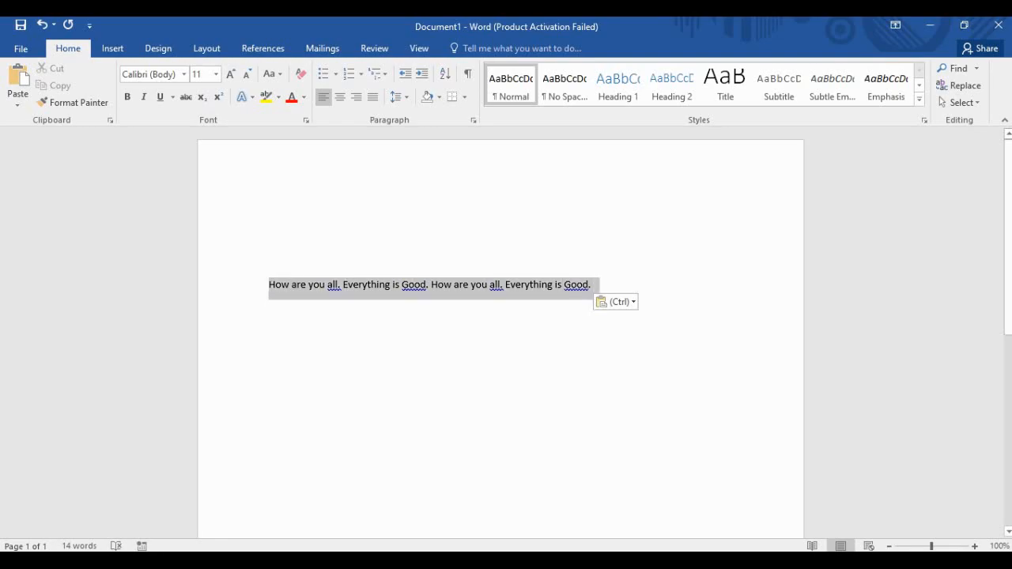
click(540, 283)
drag(593, 285, 269, 286)
key(ctrl+x)
click(268, 217)
click(269, 240)
key(ctrl+v)
key(BackSpace)
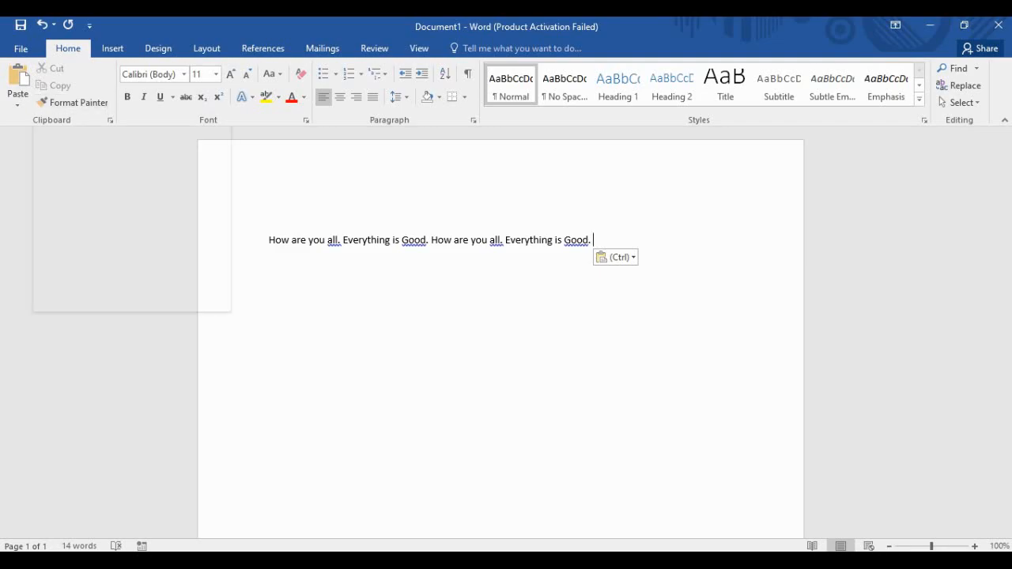
drag(592, 240, 271, 230)
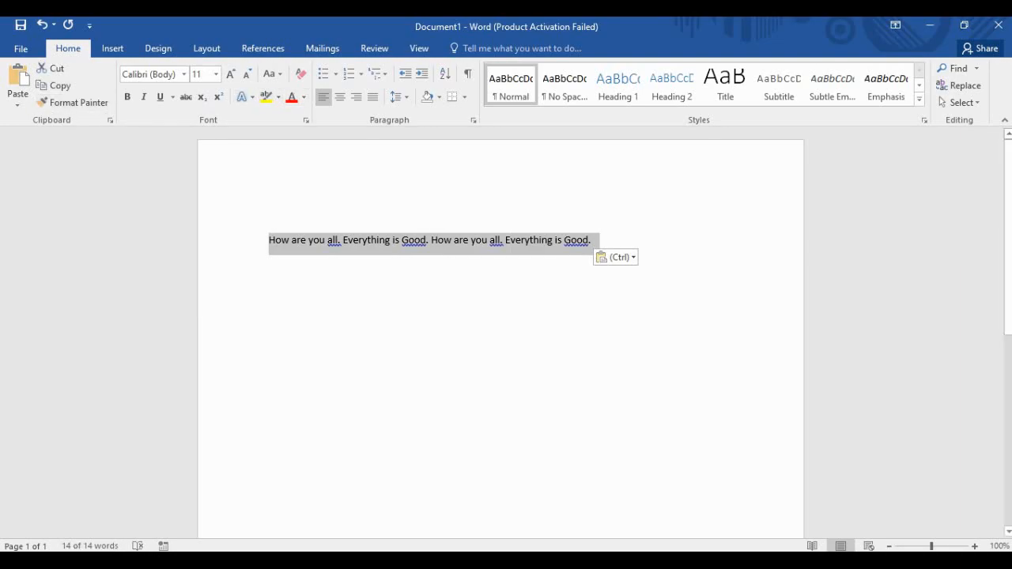
drag(597, 241, 269, 240)
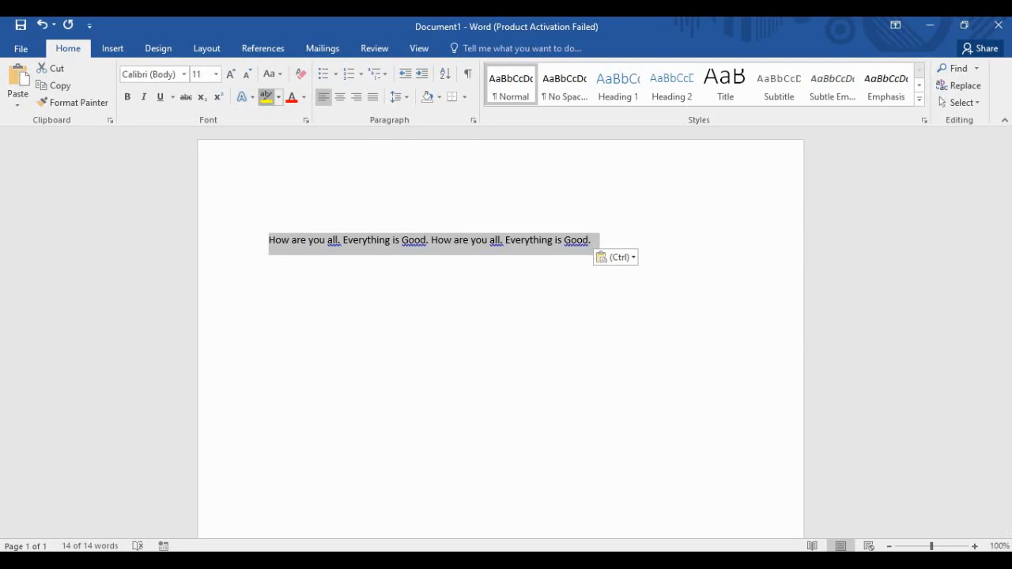
click(266, 96)
drag(598, 240, 269, 241)
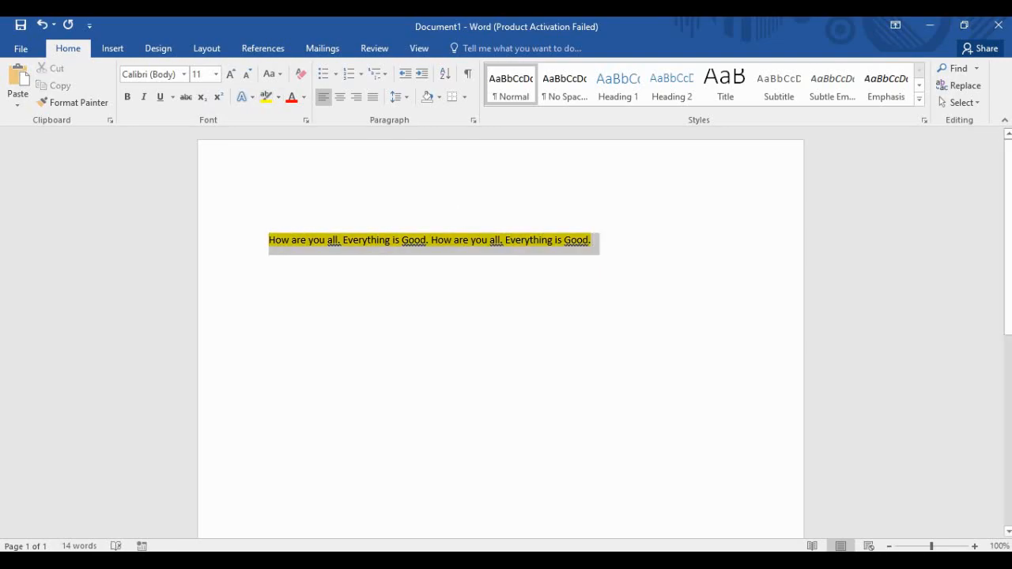
click(73, 102)
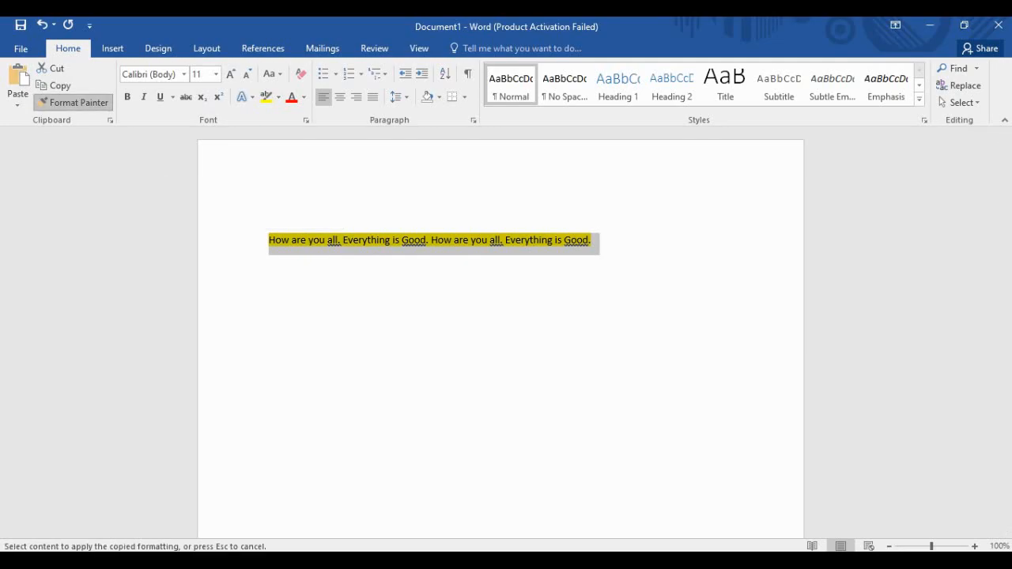
click(73, 102)
right_click(79, 103)
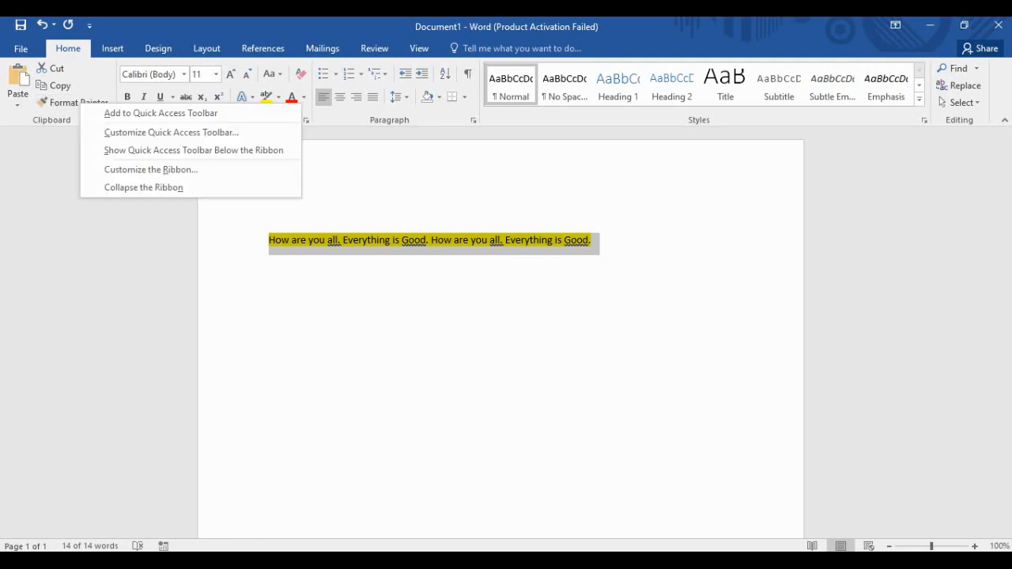
click(73, 102)
click(73, 102)
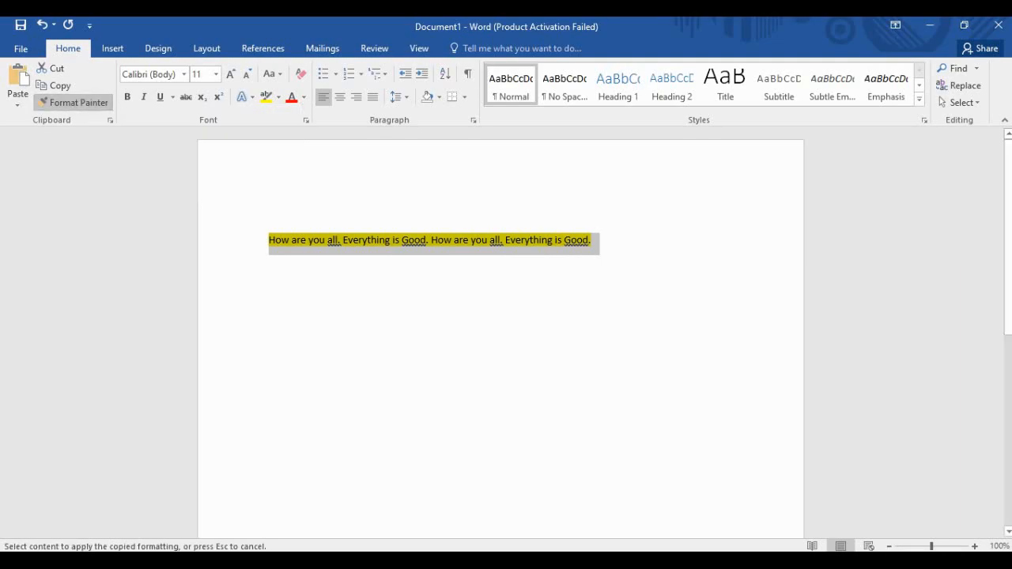
click(269, 241)
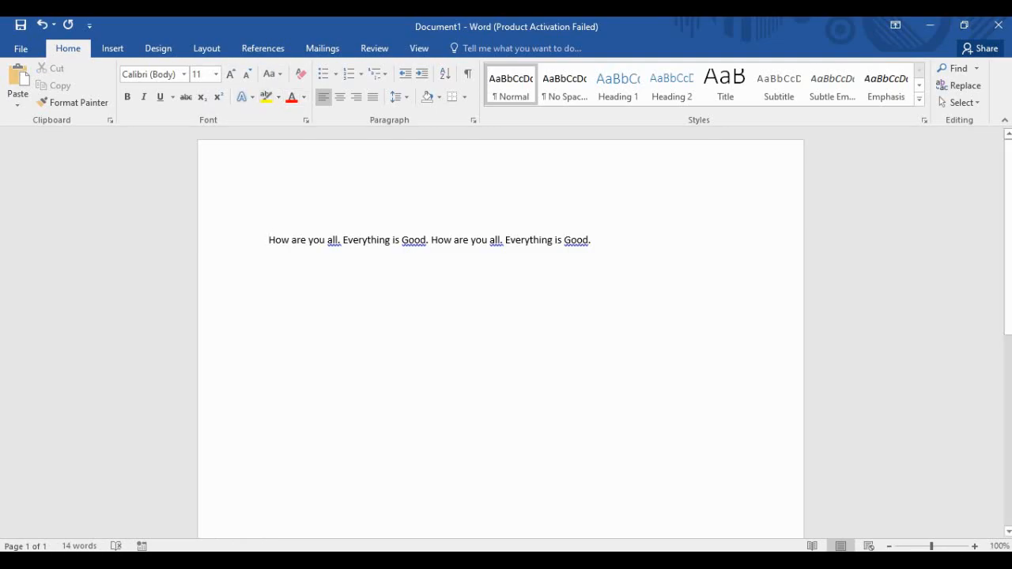
key(ctrl+a)
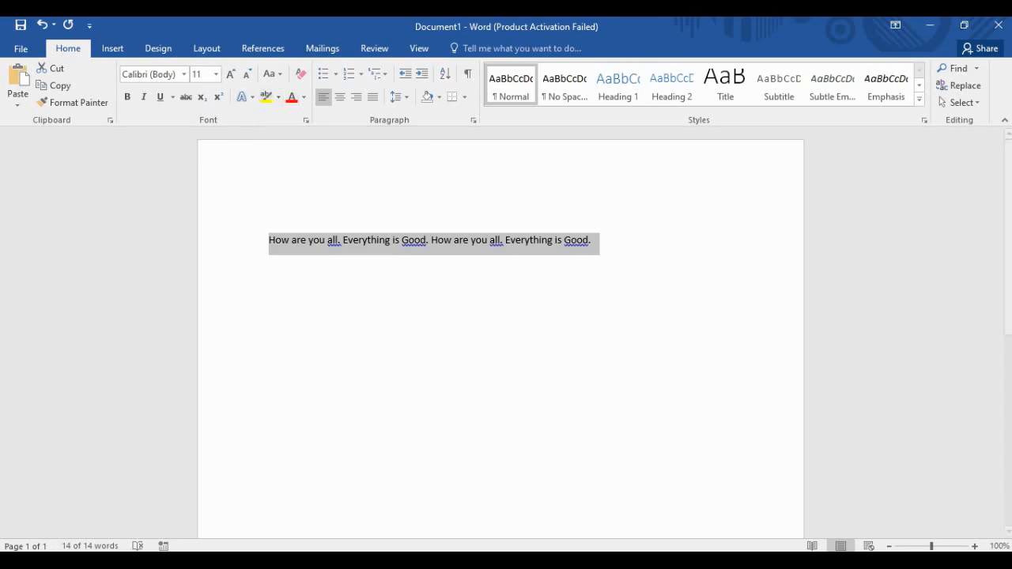
click(330, 239)
click(73, 102)
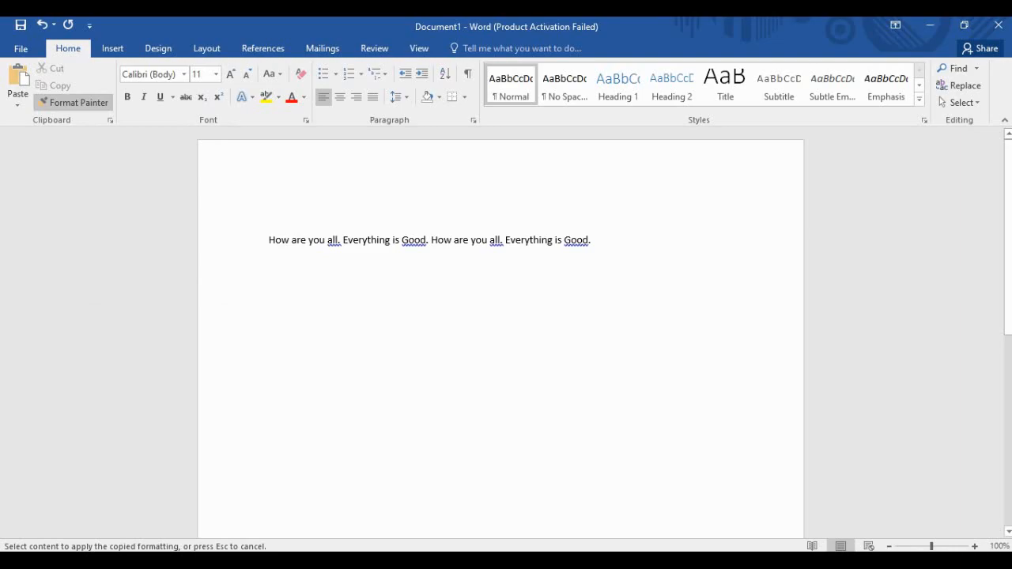
Copy the first line's formatting onto 'How are you all.' with Format Painter.
click(268, 261)
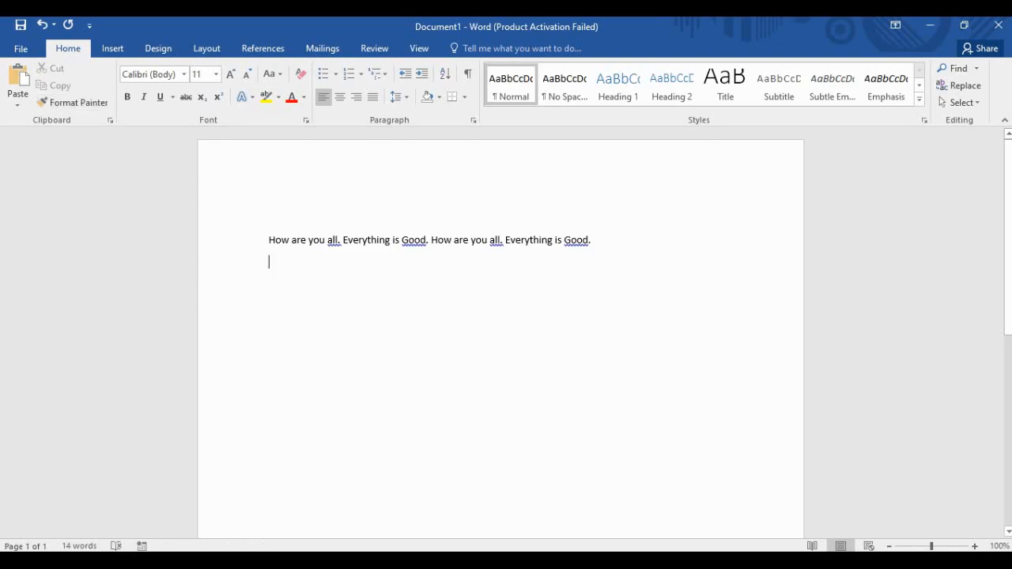
key(shift+Up)
key(ctrl+c)
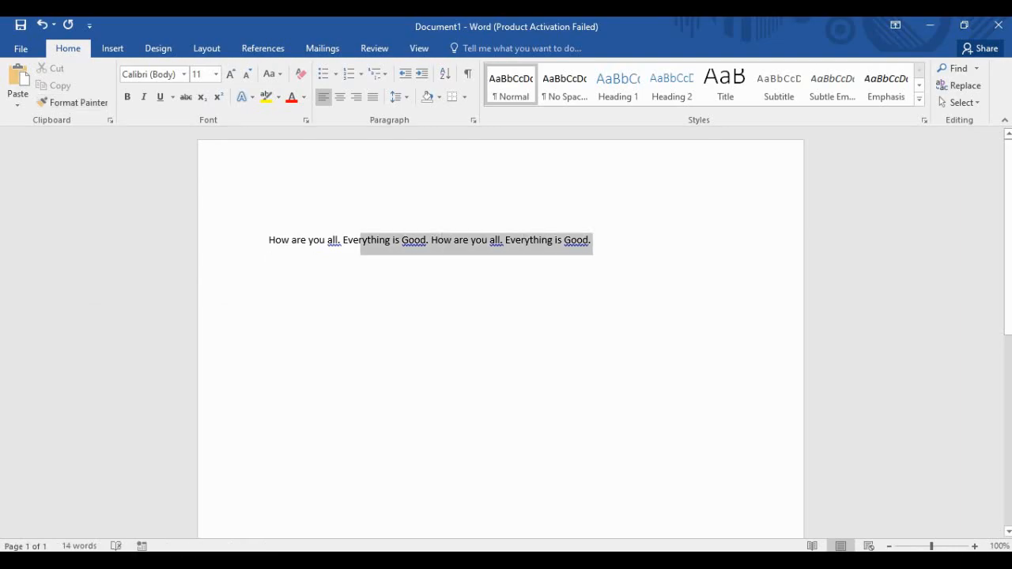
click(74, 103)
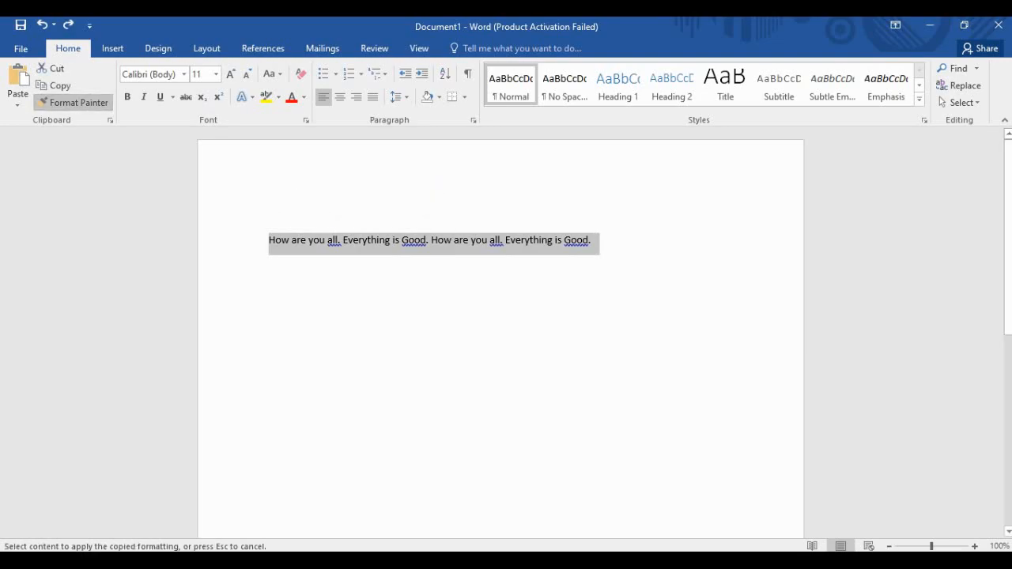
click(326, 240)
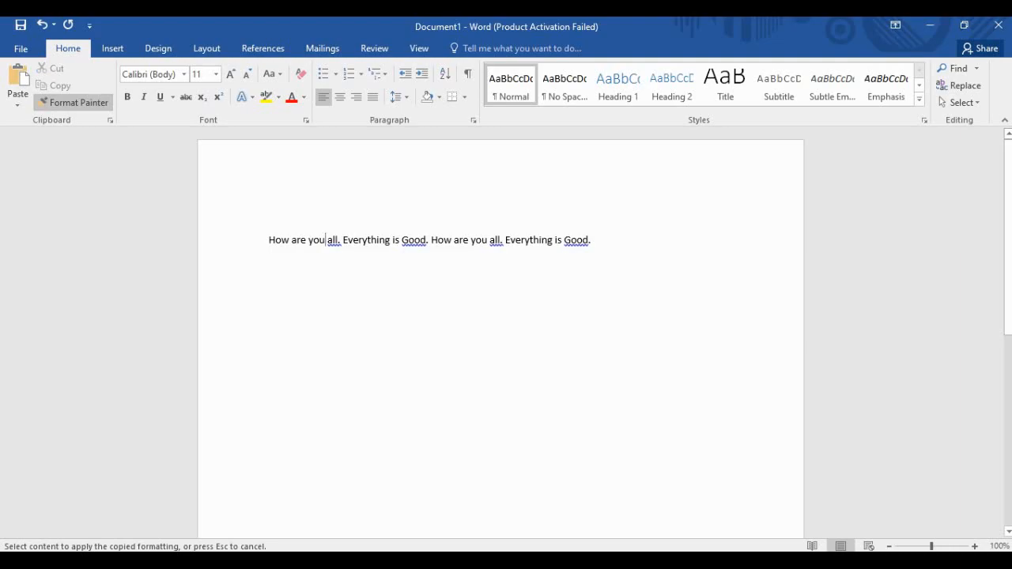
ctrl+click(325, 240)
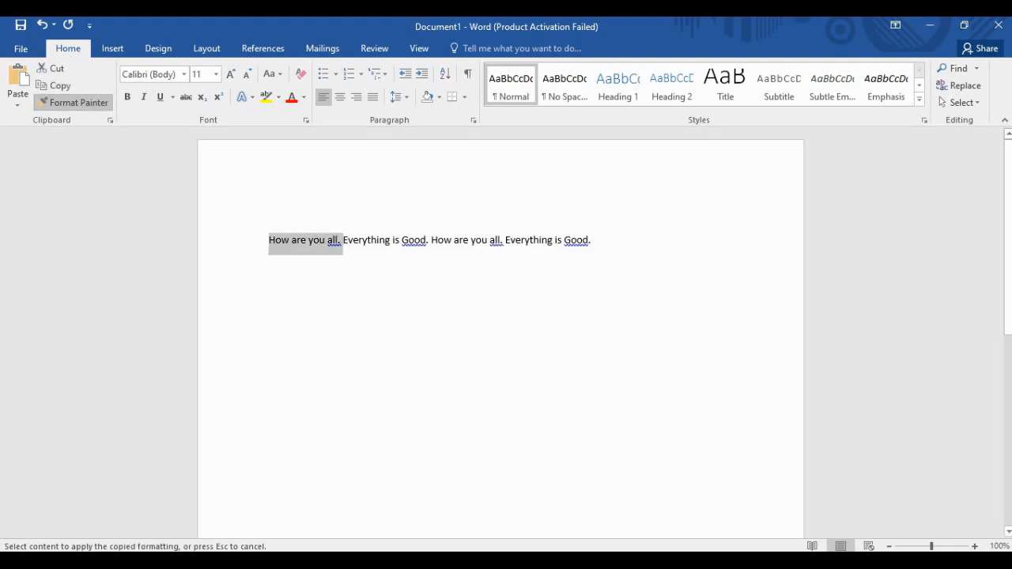
Paste three more copies of the sentence line below and select all the lines.
click(269, 284)
key(ctrl+v)
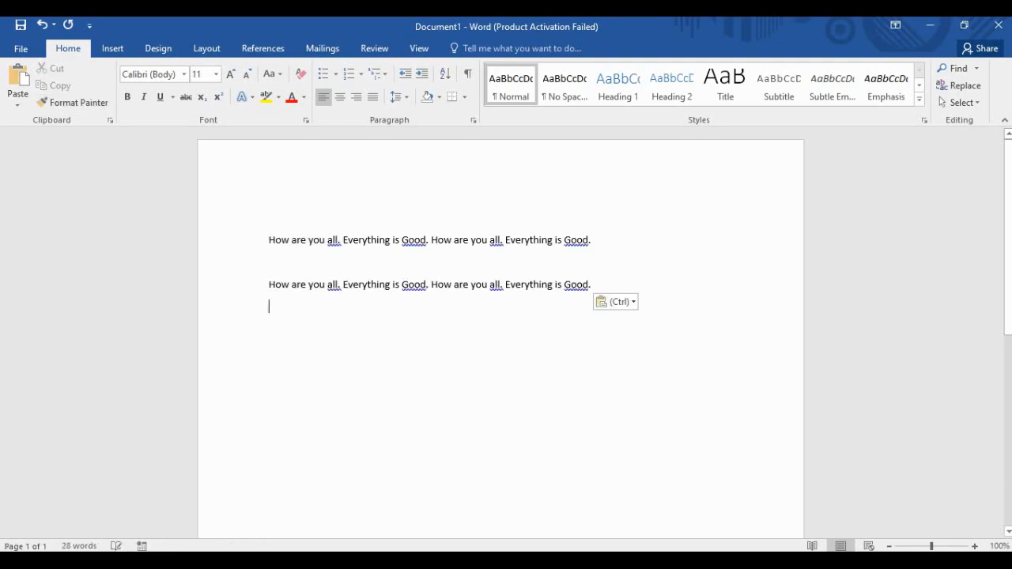
key(ctrl+v)
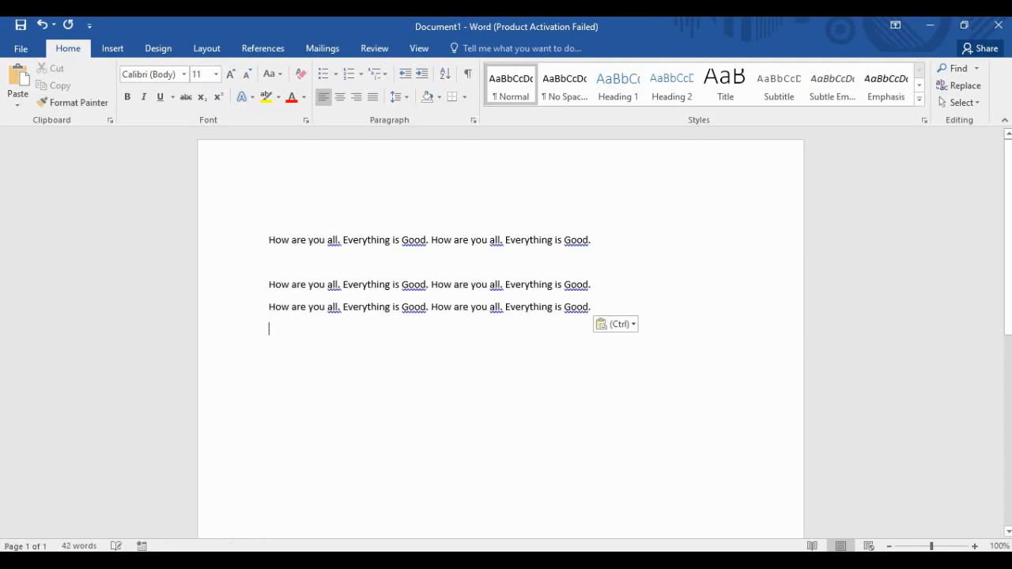
key(ctrl+v)
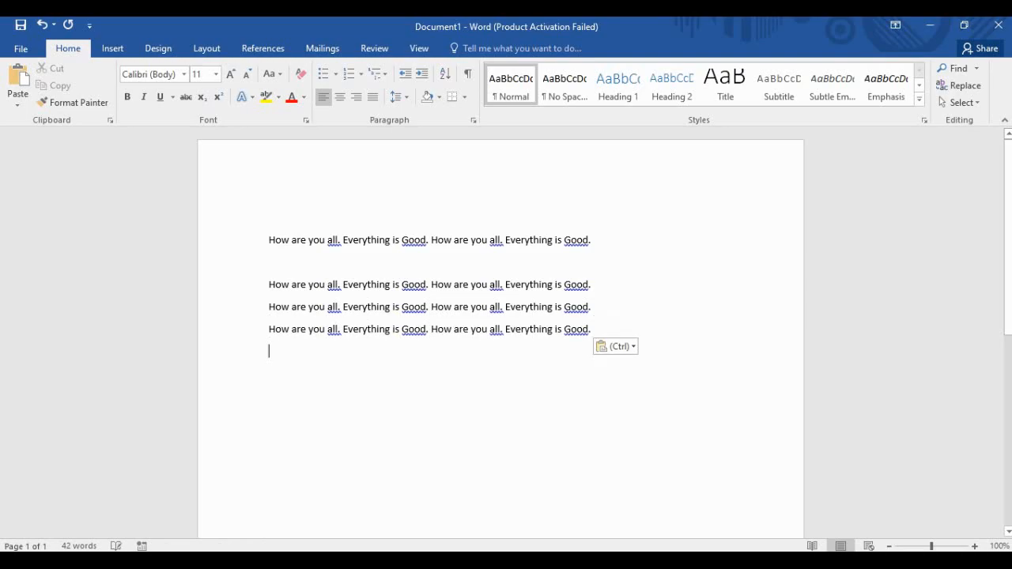
right_click(274, 330)
key(Escape)
drag(593, 329, 270, 222)
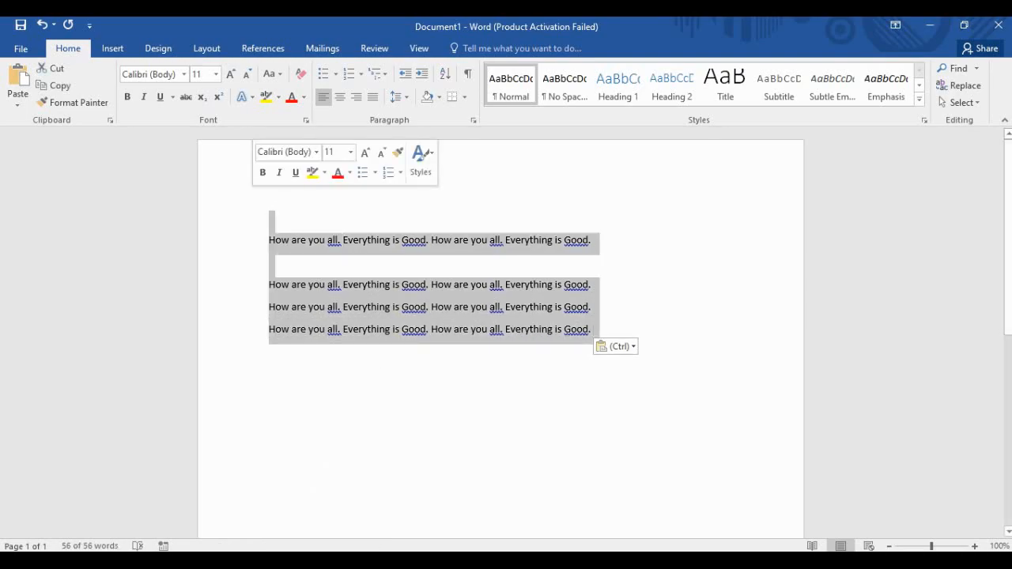
Delete all the selected lines and set the font to Cooper Black.
key(Delete)
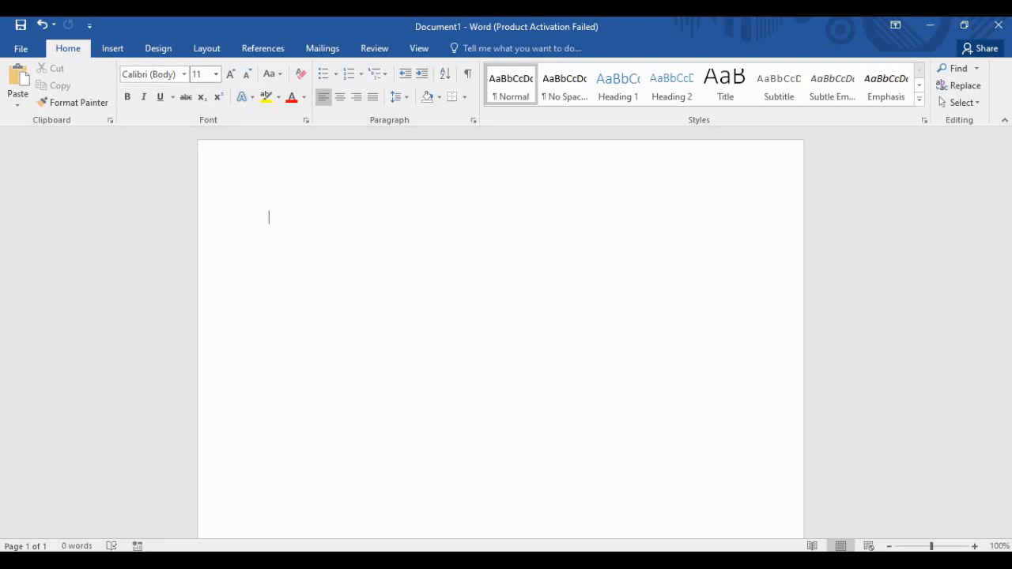
click(184, 75)
scroll(190, 265, down, 1)
scroll(206, 269, down, 20)
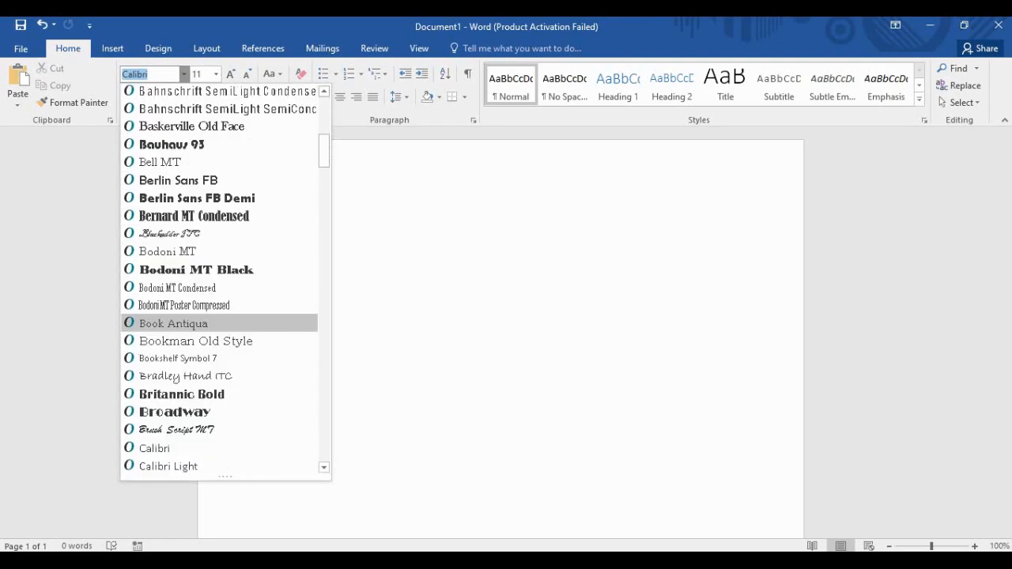
scroll(206, 251, down, 6)
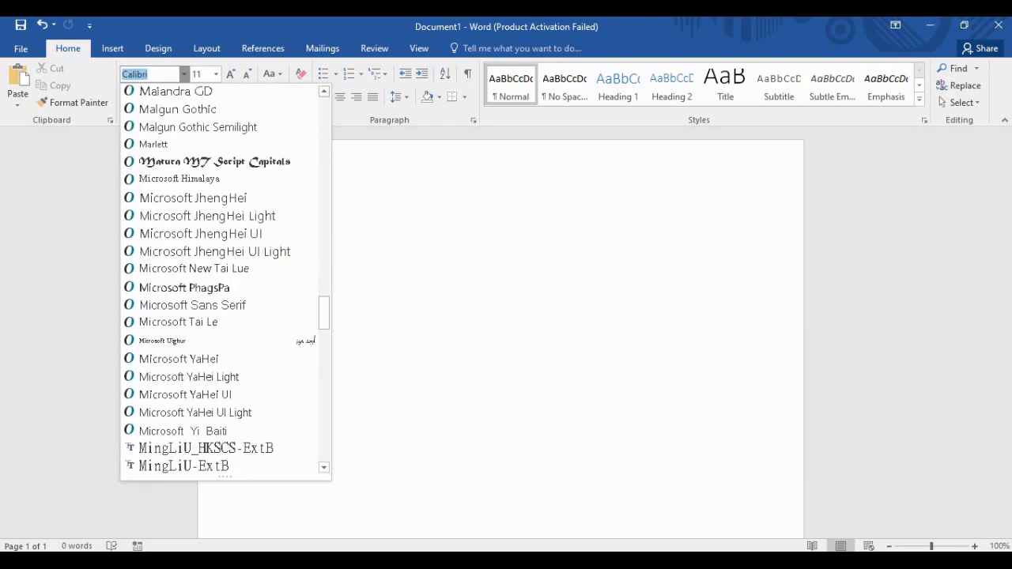
scroll(205, 251, up, 20)
scroll(144, 235, up, 20)
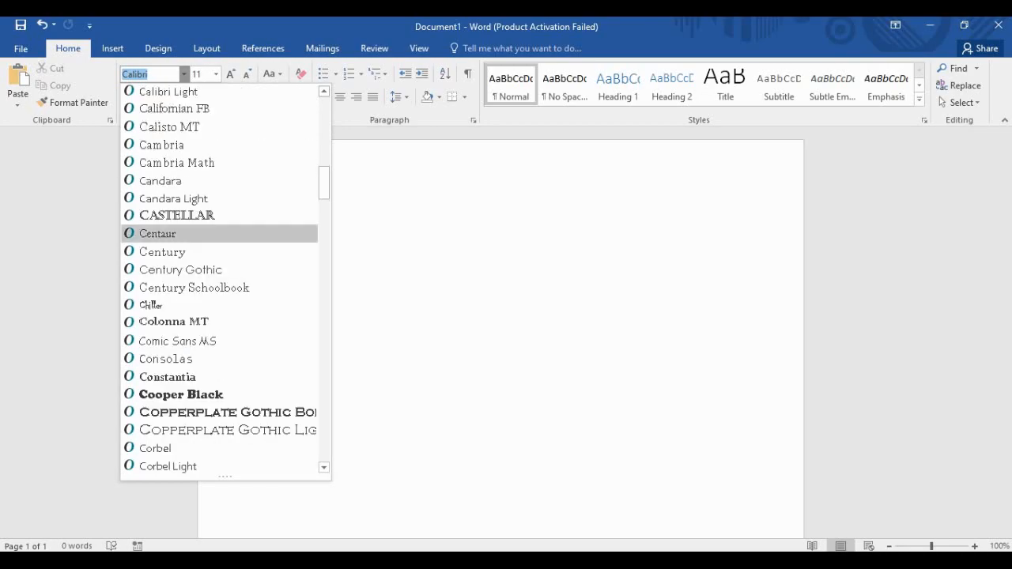
scroll(144, 235, down, 15)
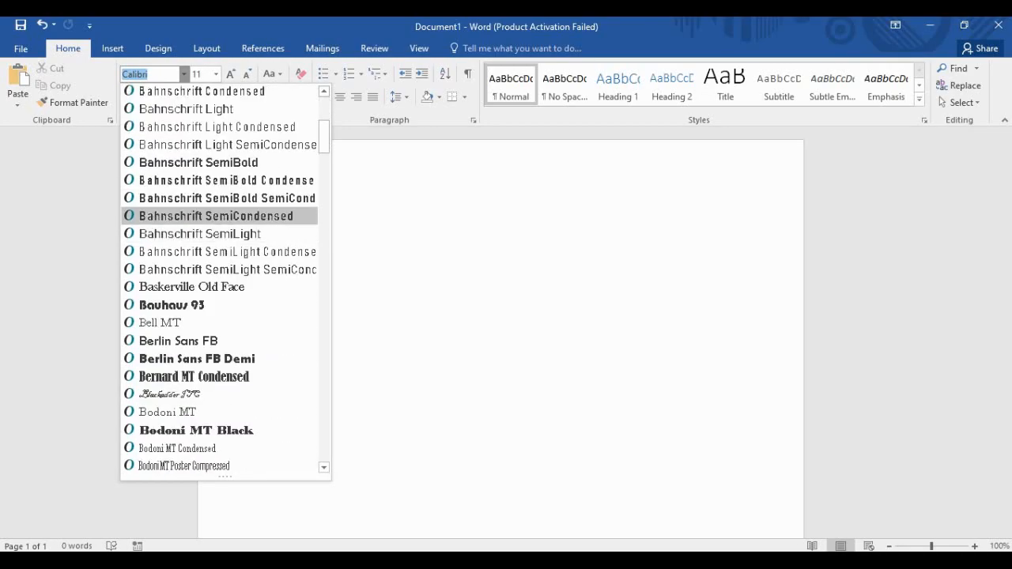
scroll(144, 251, up, 3)
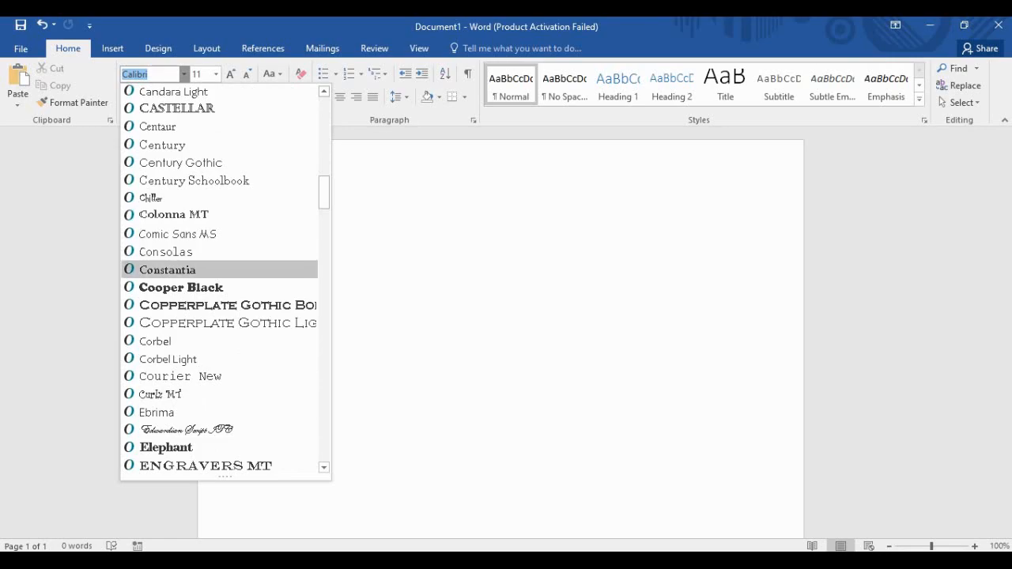
click(180, 287)
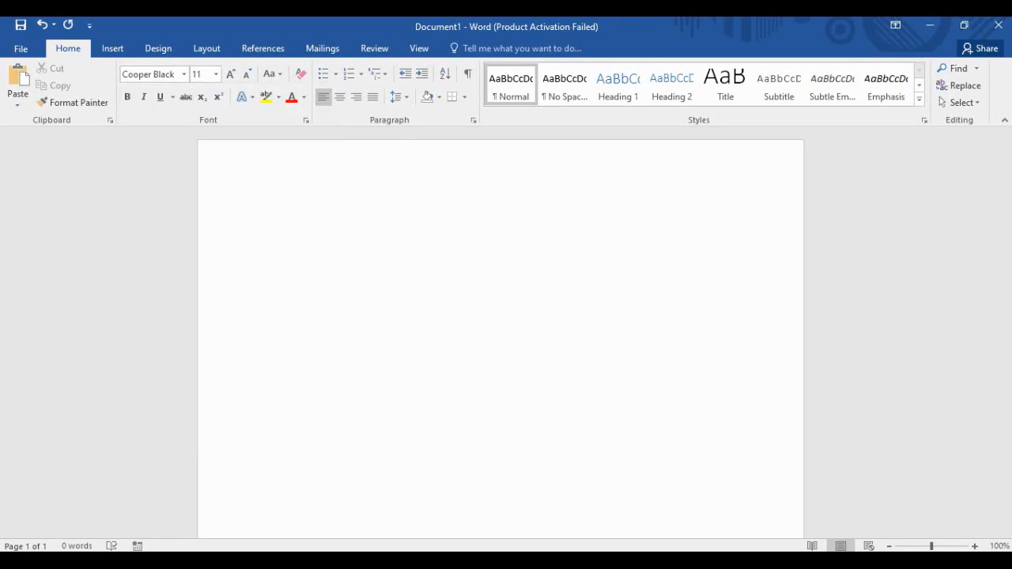
Switch the font to Arial Black.
click(185, 74)
scroll(184, 321, down, 1)
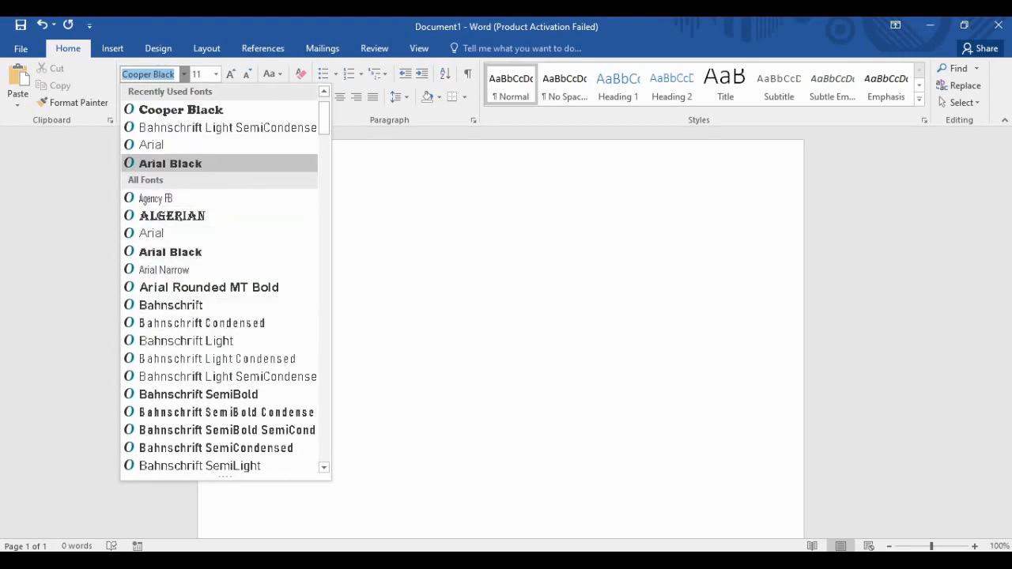
click(170, 162)
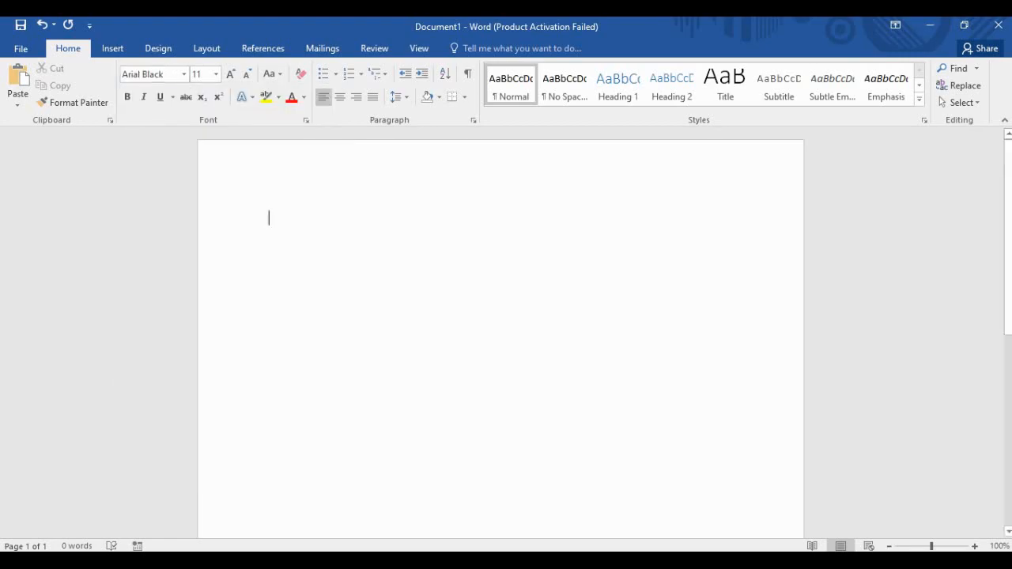
Type 'Welcome to How To BEE Channel.', fixing typos, and copy the line.
text(Welcome to )
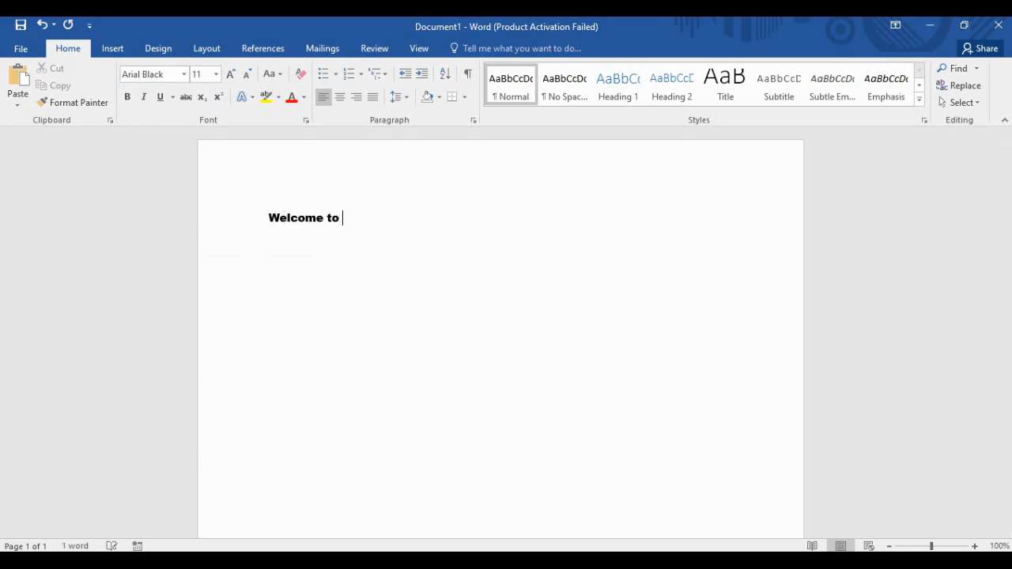
text(How To BEE Channe.)
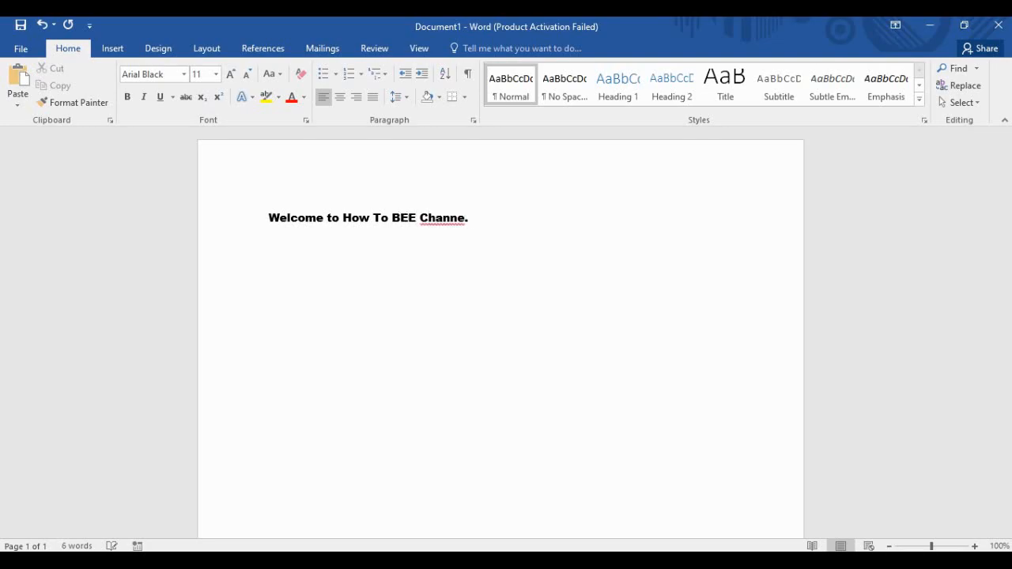
key(BackSpace)
key(BackSpace)
text(l;)
key(BackSpace)
drag(473, 218, 269, 218)
key(ctrl+c)
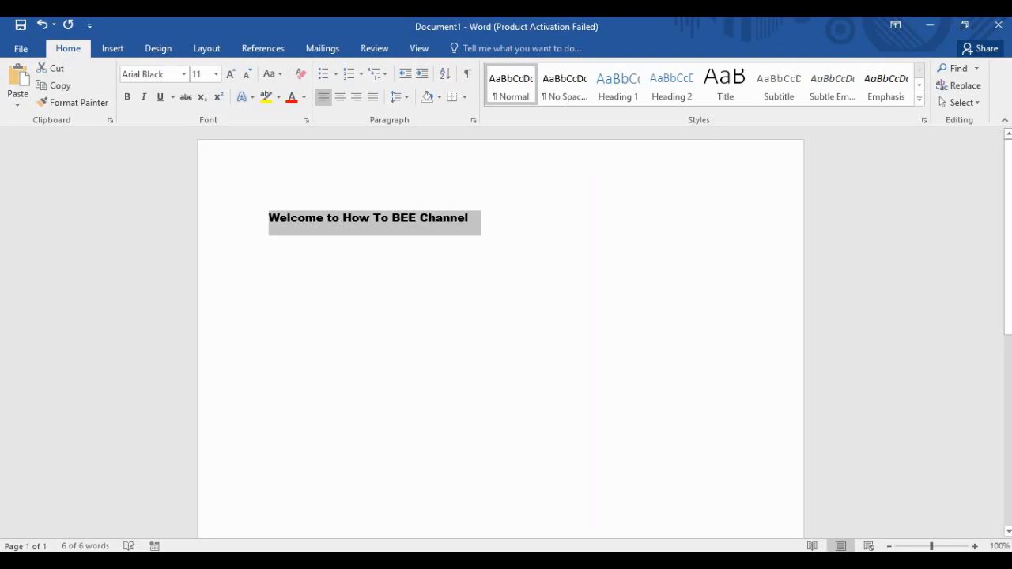
click(473, 218)
key(BackSpace)
text(.)
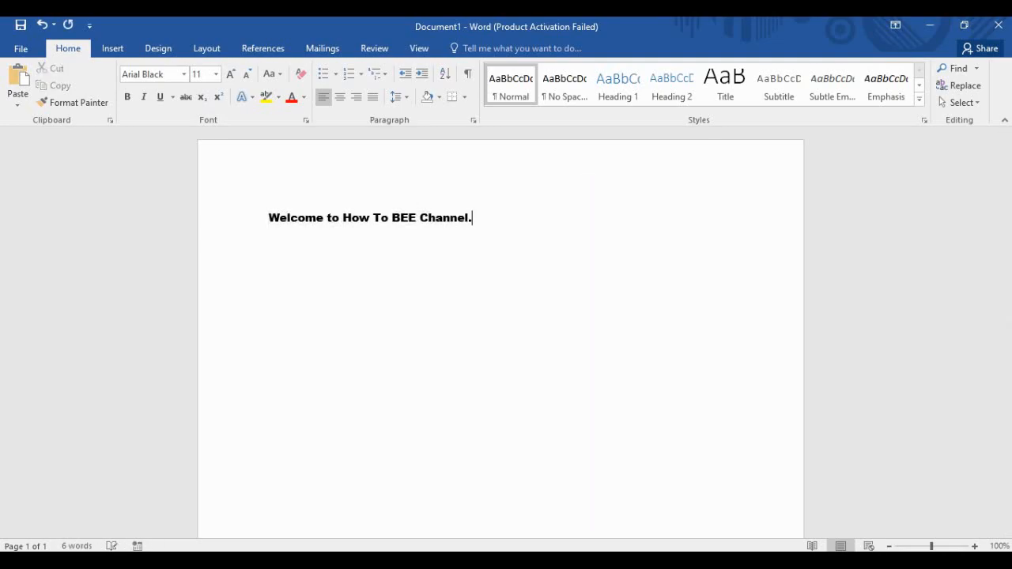
Paste three copies of the welcome line on new lines below.
key(Return)
key(Return)
key(ctrl+v)
key(Return)
key(ctrl+v)
key(Return)
key(ctrl+v)
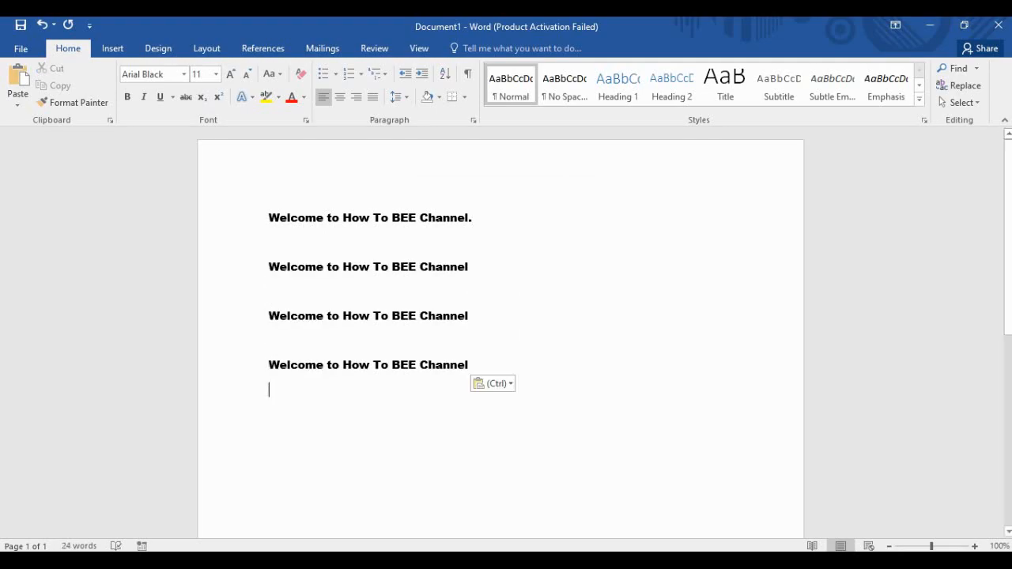
Set the second welcome line's font to Bodoni MT.
drag(471, 269, 271, 245)
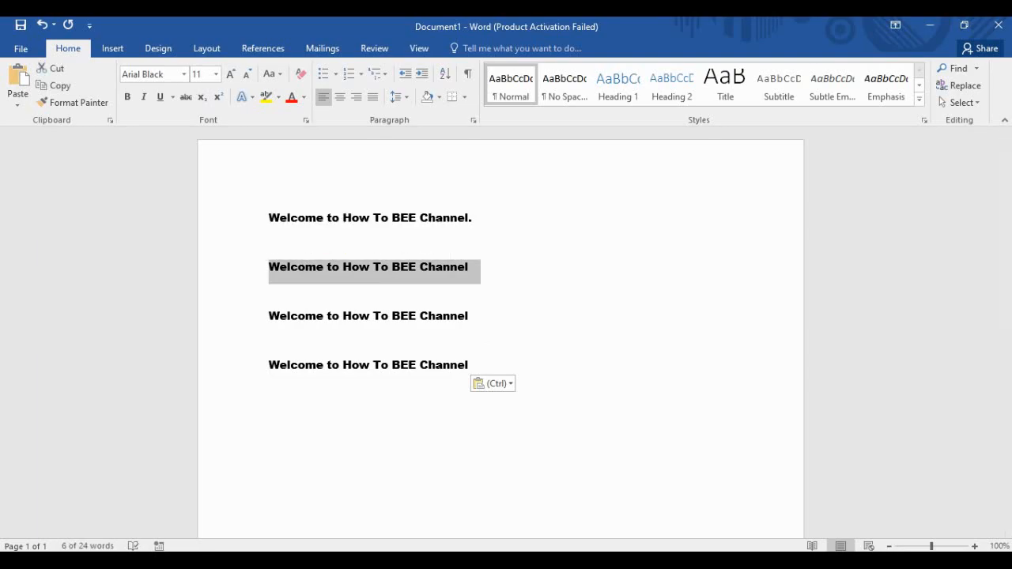
click(183, 73)
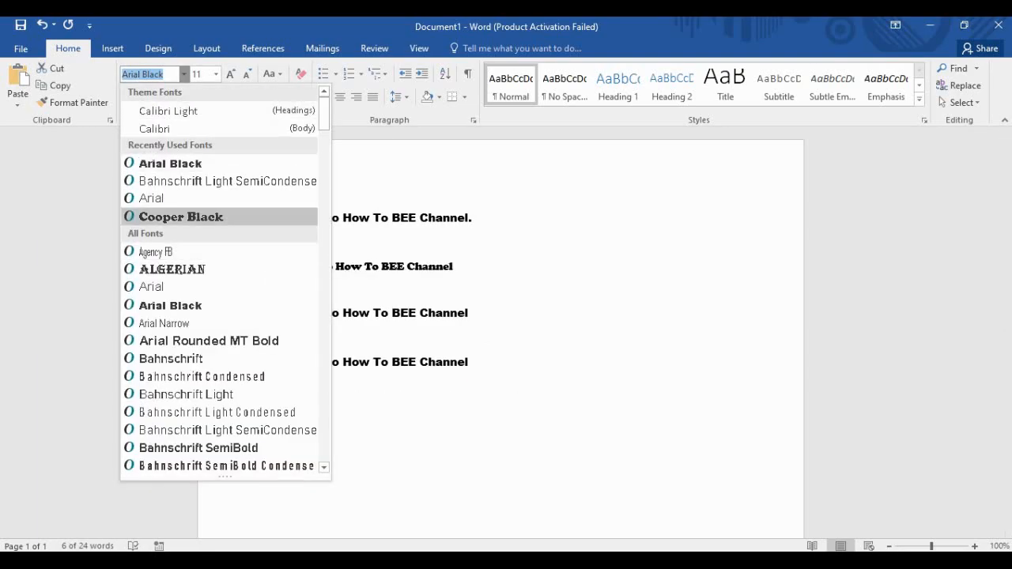
scroll(221, 323, down, 8)
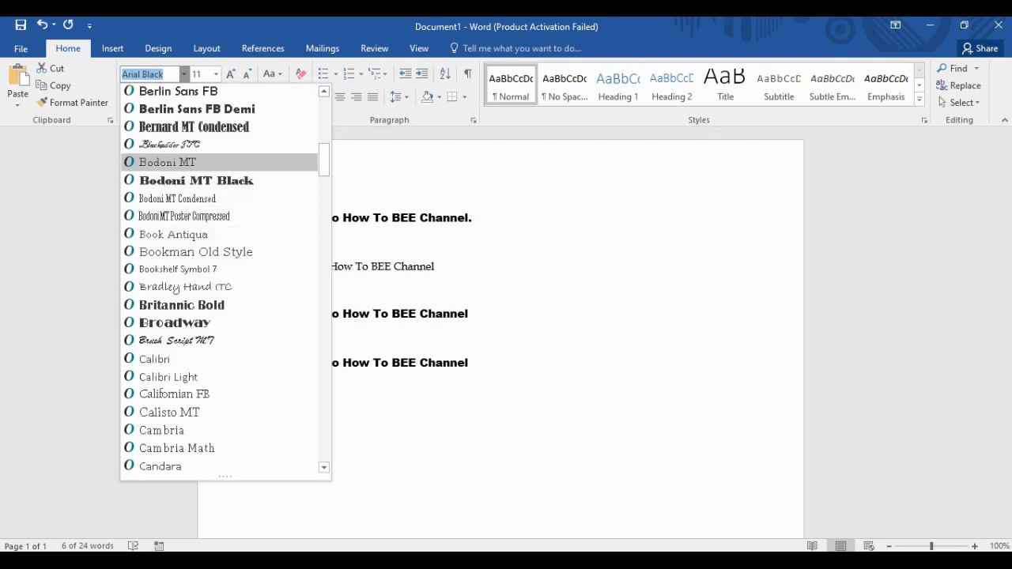
click(167, 161)
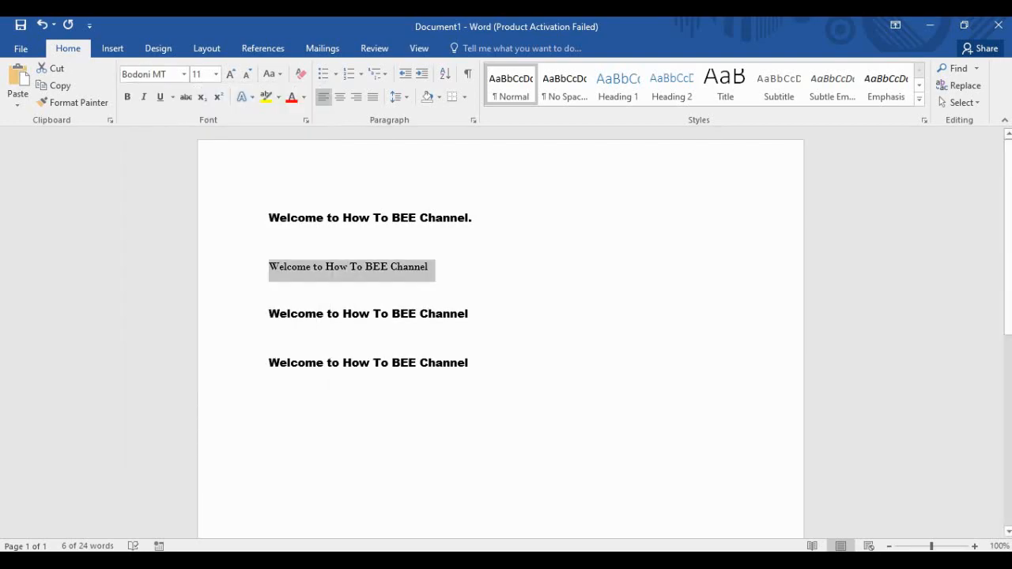
click(270, 295)
Set the third welcome line's font to Georgia.
drag(473, 314, 270, 315)
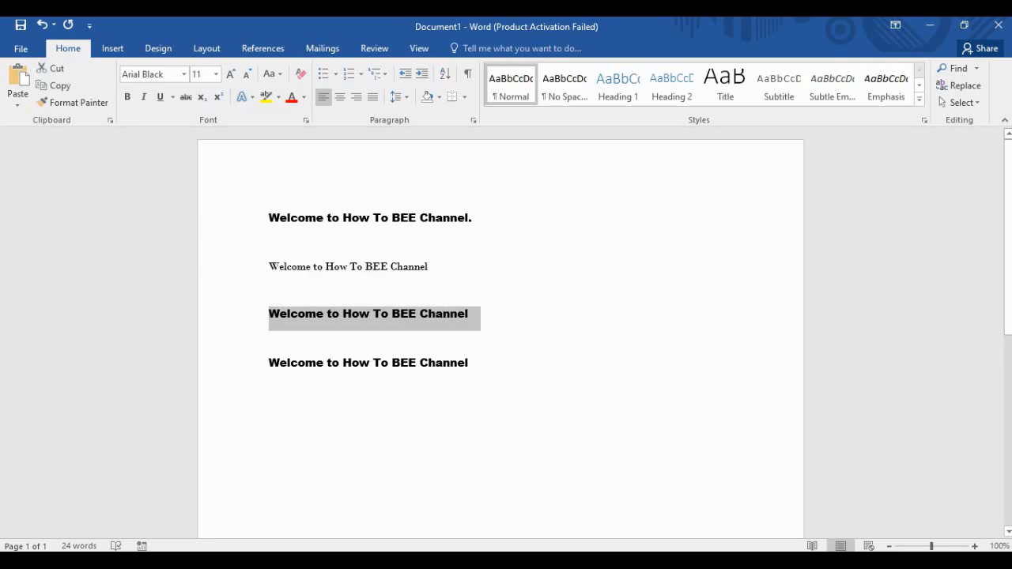
click(183, 75)
scroll(214, 305, down, 18)
scroll(214, 332, down, 9)
click(214, 305)
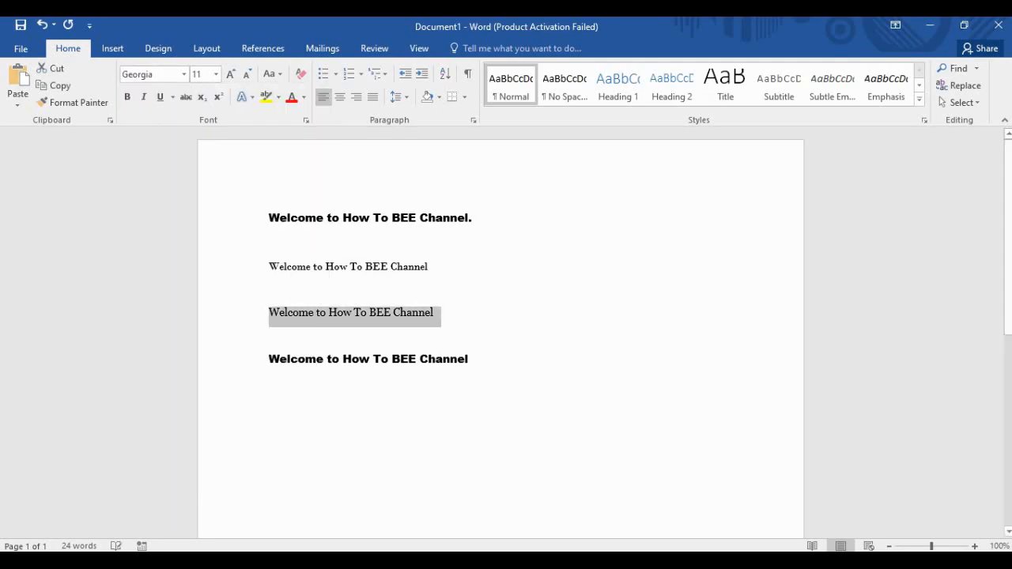
click(437, 313)
Select and deselect the first and second welcome lines to check them.
click(211, 219)
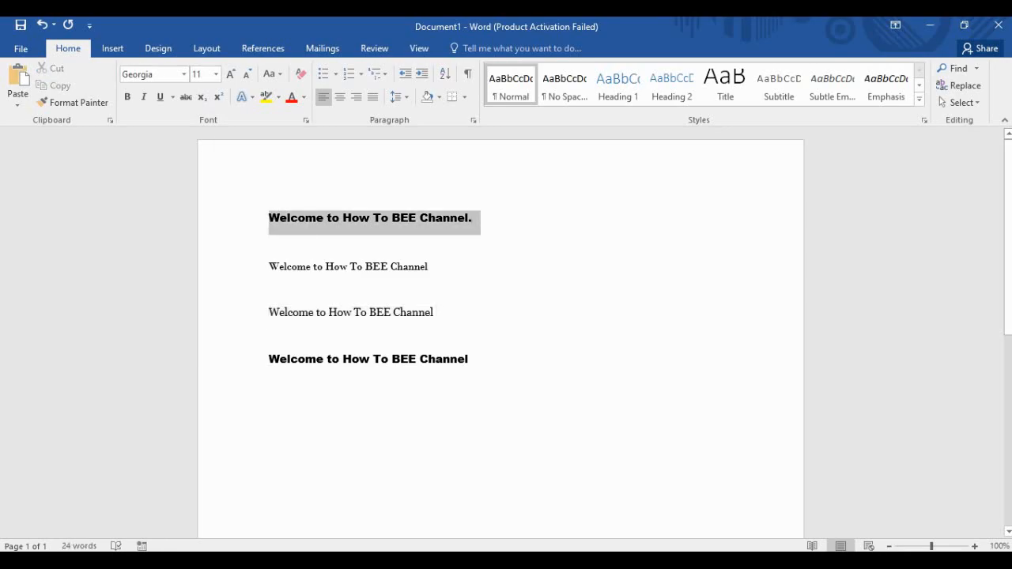
click(327, 218)
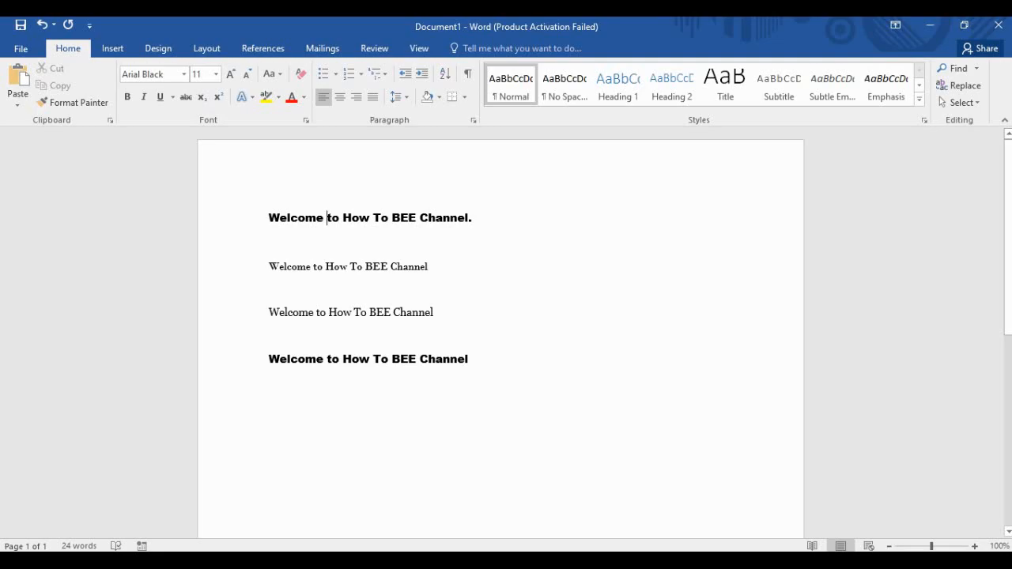
scroll(500, 332, down, 2)
scroll(500, 332, up, 2)
drag(431, 232, 269, 232)
click(388, 232)
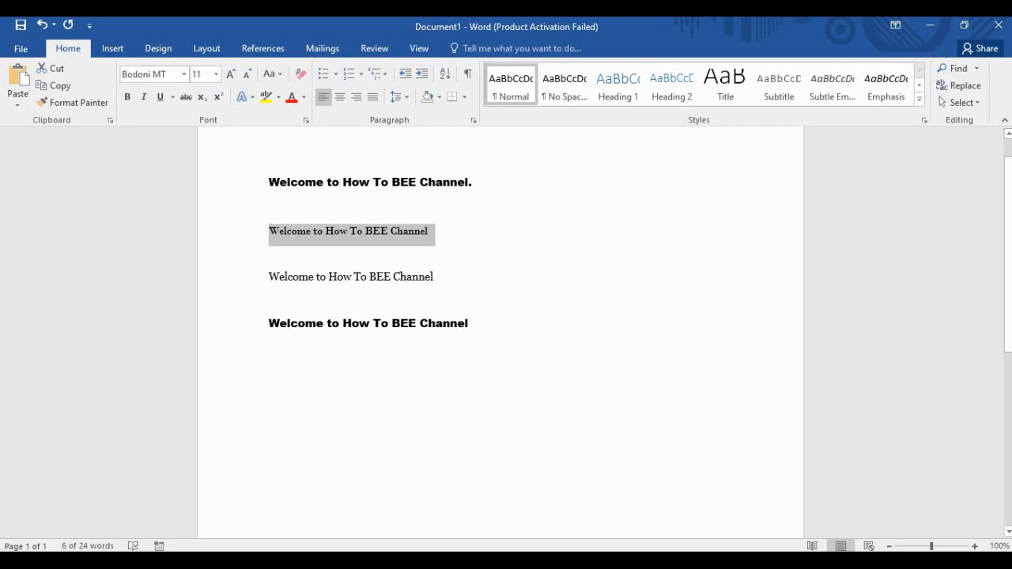
click(431, 231)
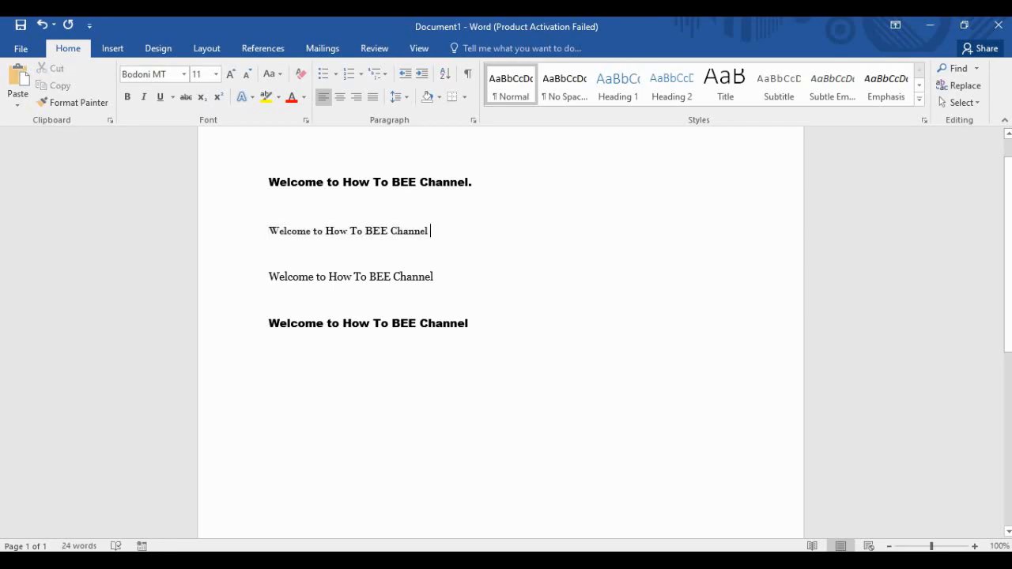
Select the fourth welcome line, then end with the third line selected.
drag(436, 278, 269, 277)
click(271, 299)
drag(472, 324, 327, 323)
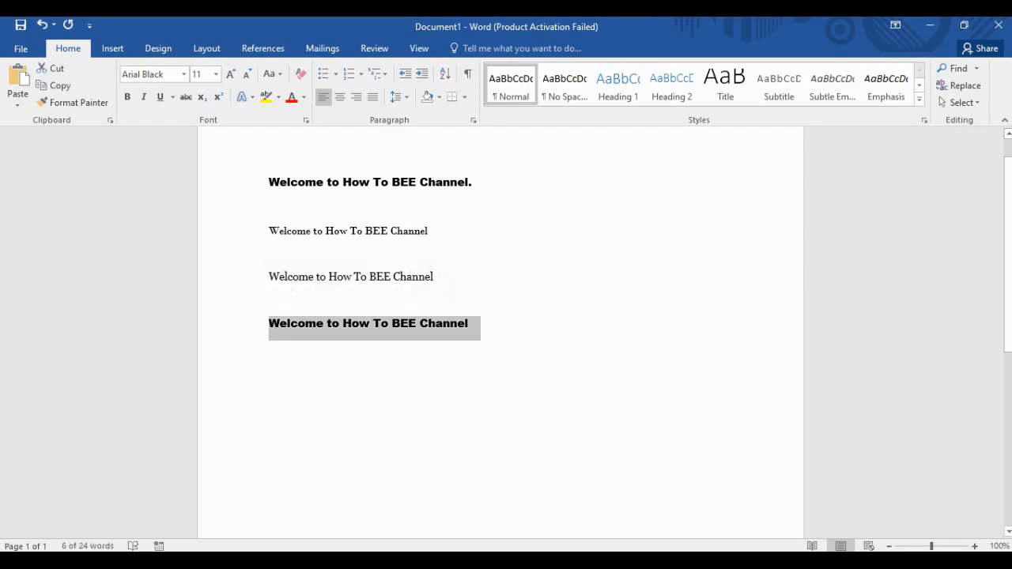
click(473, 324)
drag(473, 324, 268, 325)
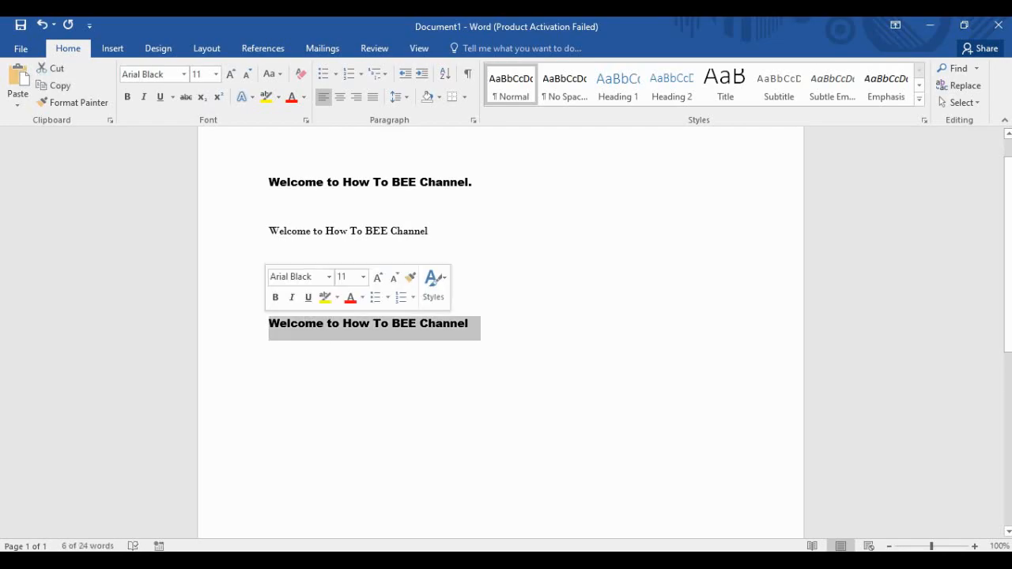
drag(440, 278, 268, 278)
Make the third welcome line bold, italic and underlined.
click(126, 96)
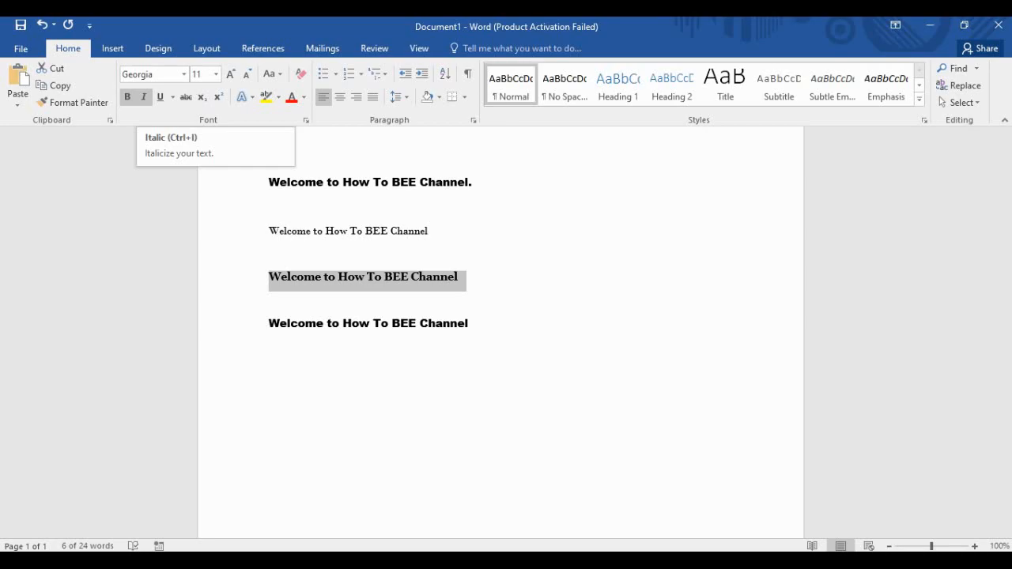
click(144, 97)
click(159, 96)
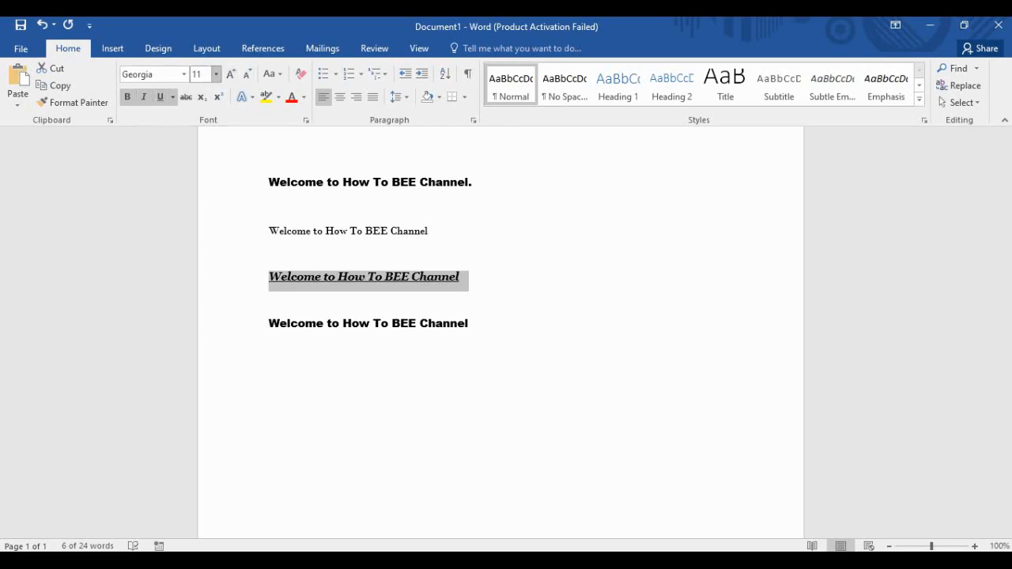
Step the third line's font size through 14, 20 and 26 to 36 pt.
click(215, 75)
click(198, 162)
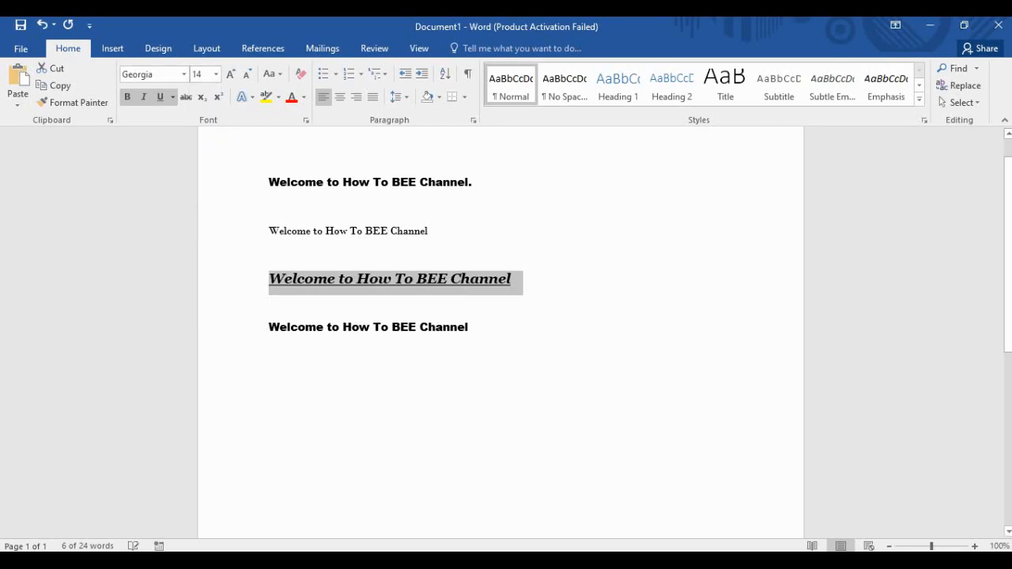
click(216, 74)
click(198, 204)
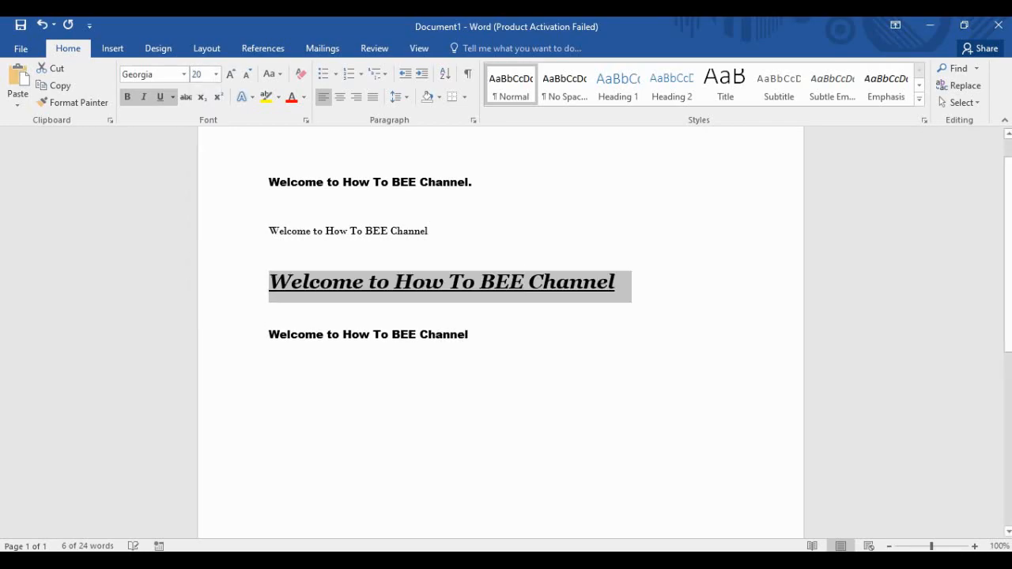
click(216, 74)
click(198, 246)
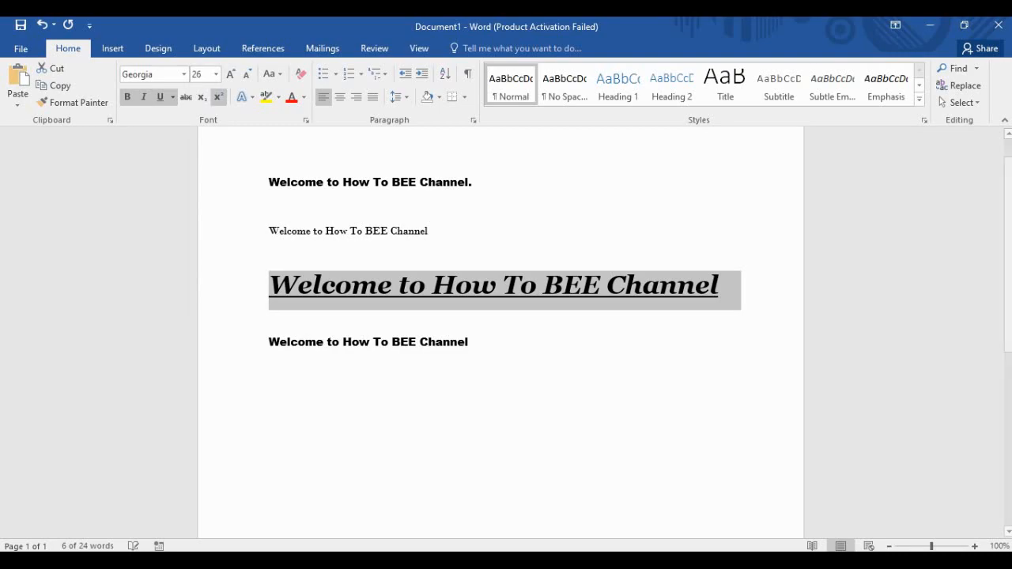
click(216, 74)
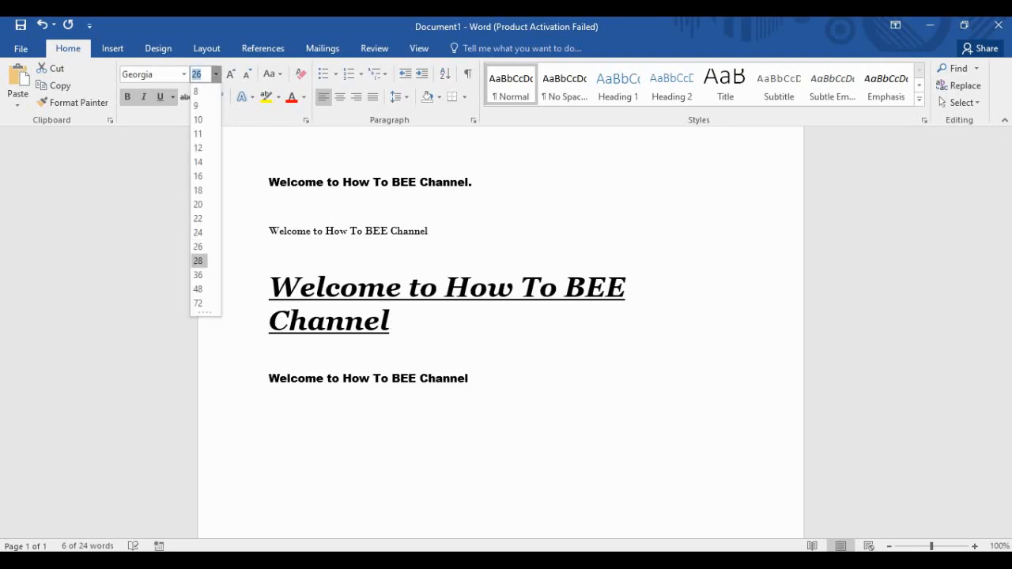
click(199, 274)
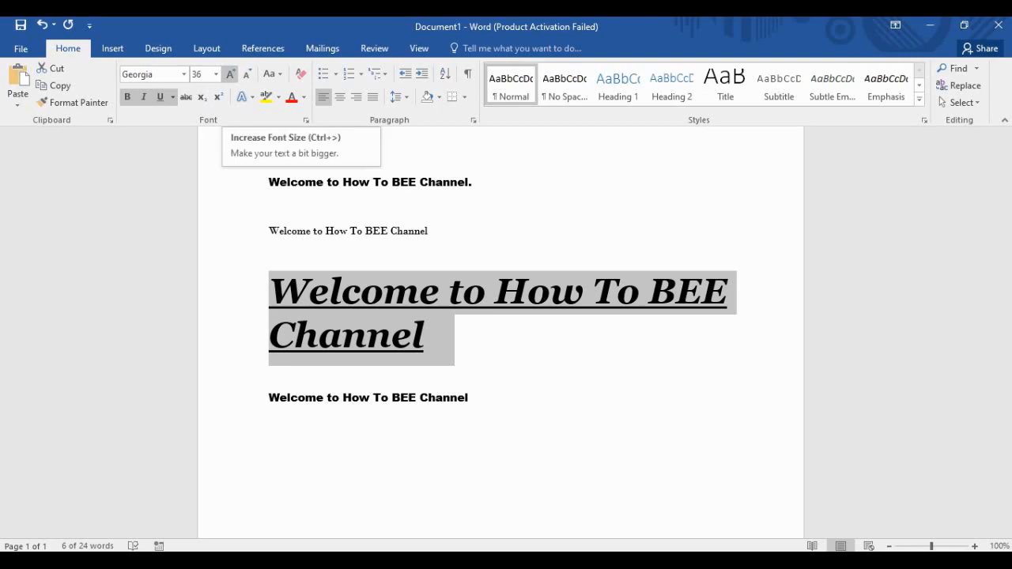
Grow the third line to 72 pt, shrink it to 14, then settle at 16 pt.
click(230, 74)
click(230, 73)
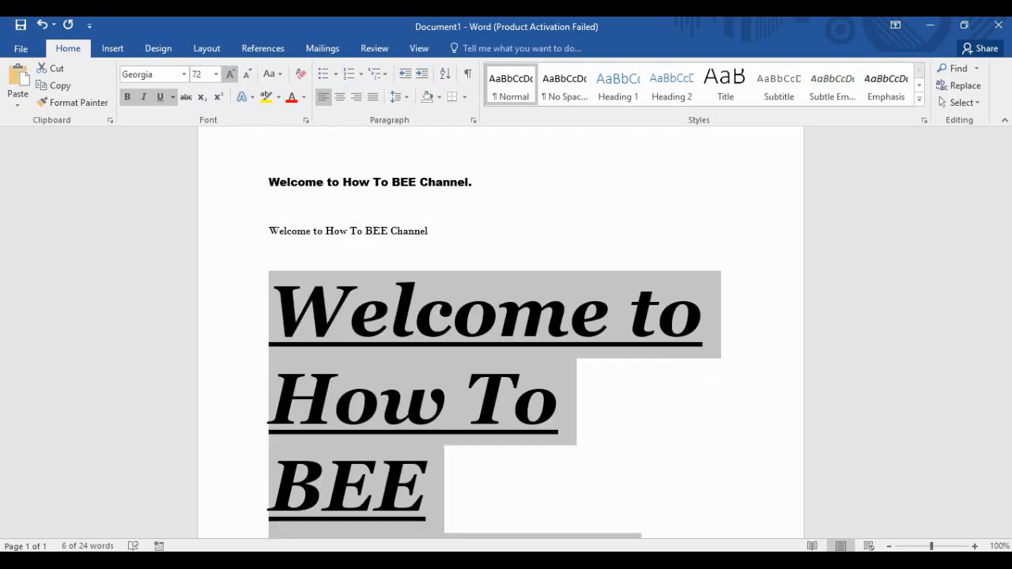
click(247, 73)
click(247, 74)
click(247, 73)
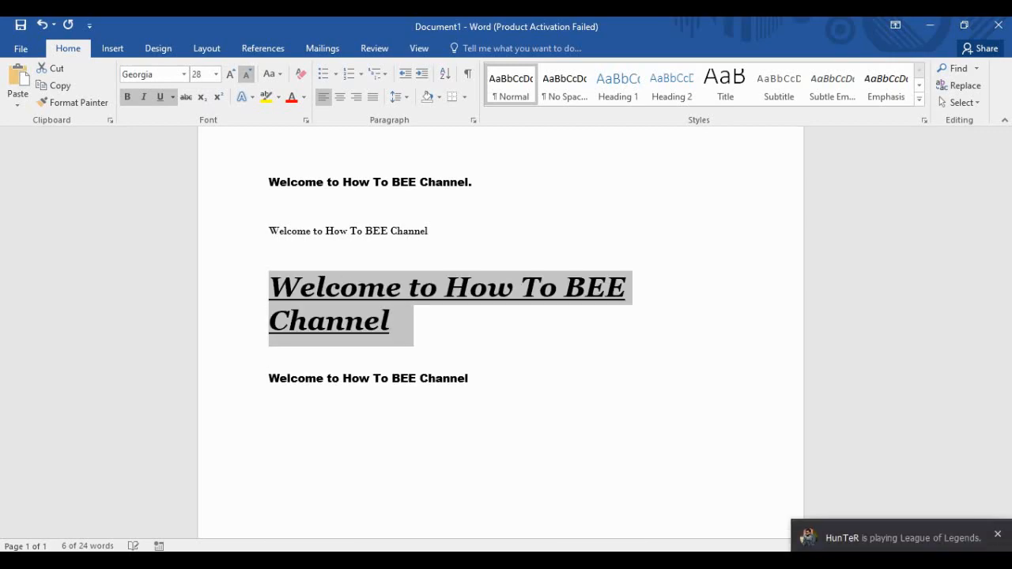
click(247, 73)
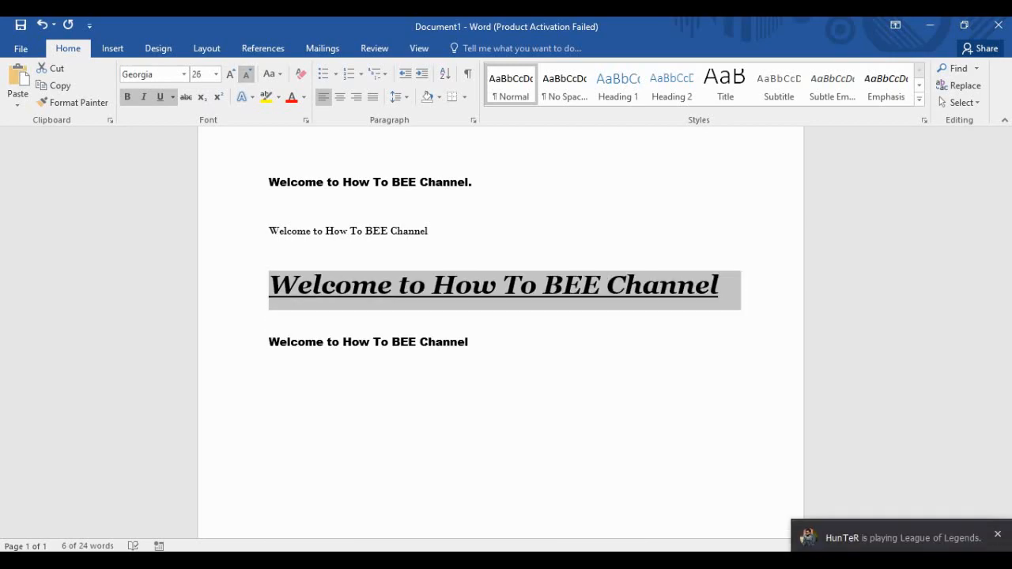
click(247, 74)
click(247, 74)
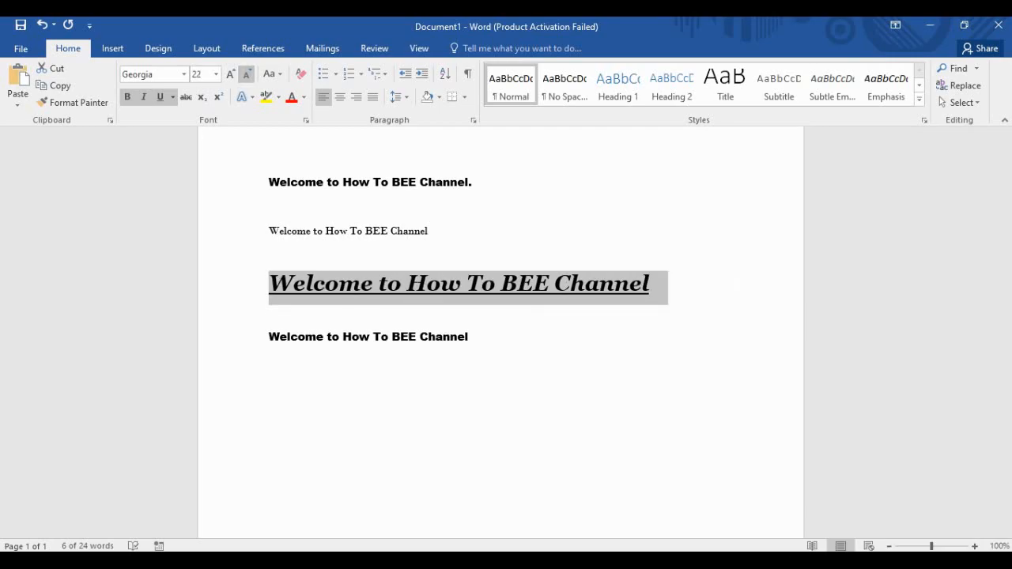
click(246, 74)
click(247, 74)
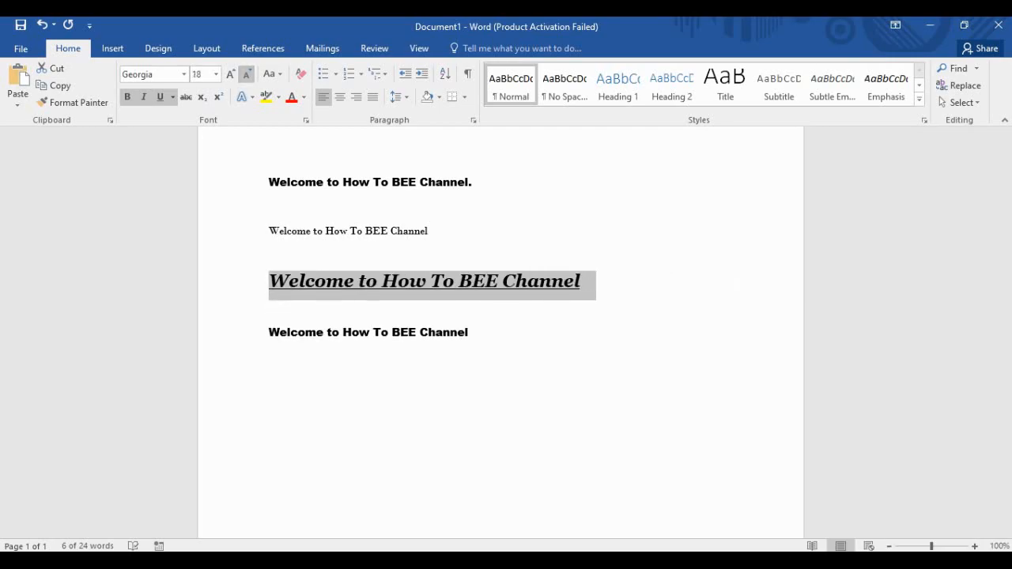
click(247, 74)
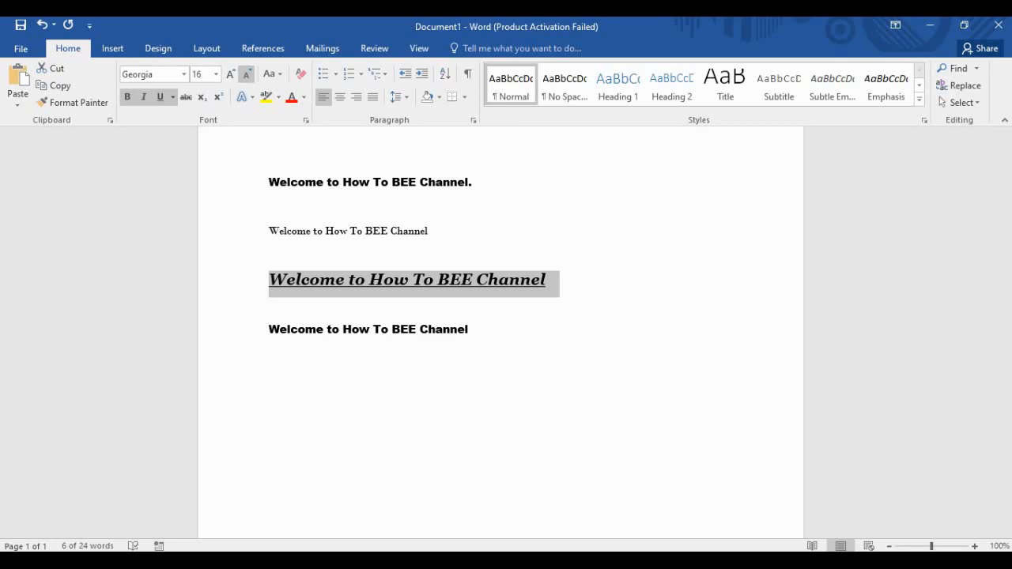
click(246, 73)
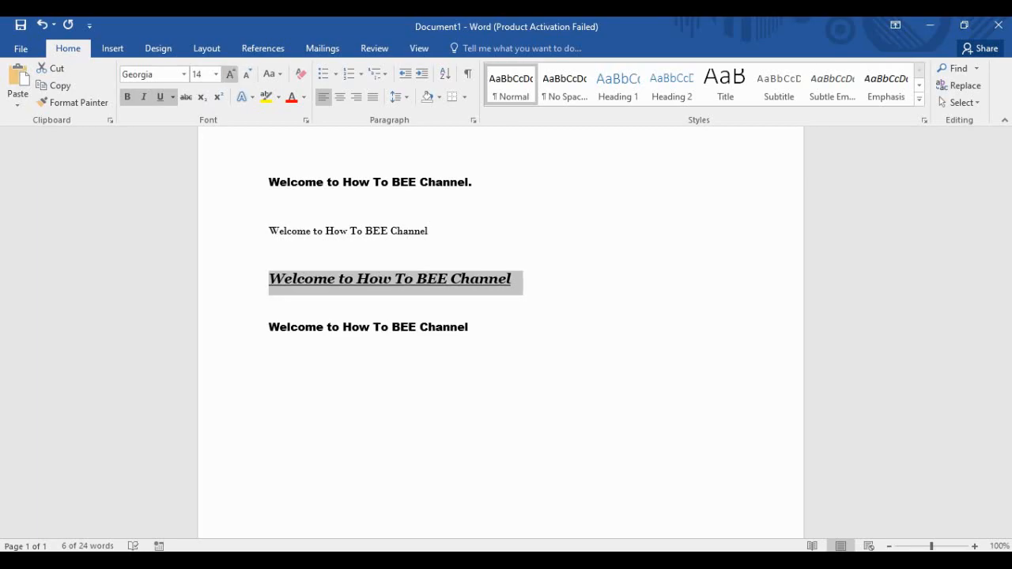
click(230, 74)
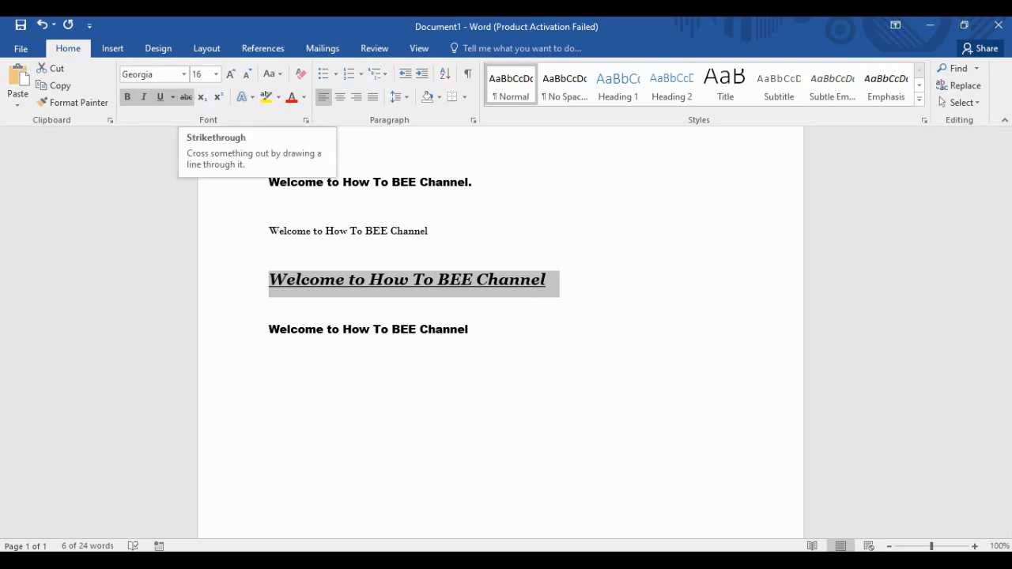
Remove bold and italic from the third line, toggling strikethrough on and off.
click(186, 97)
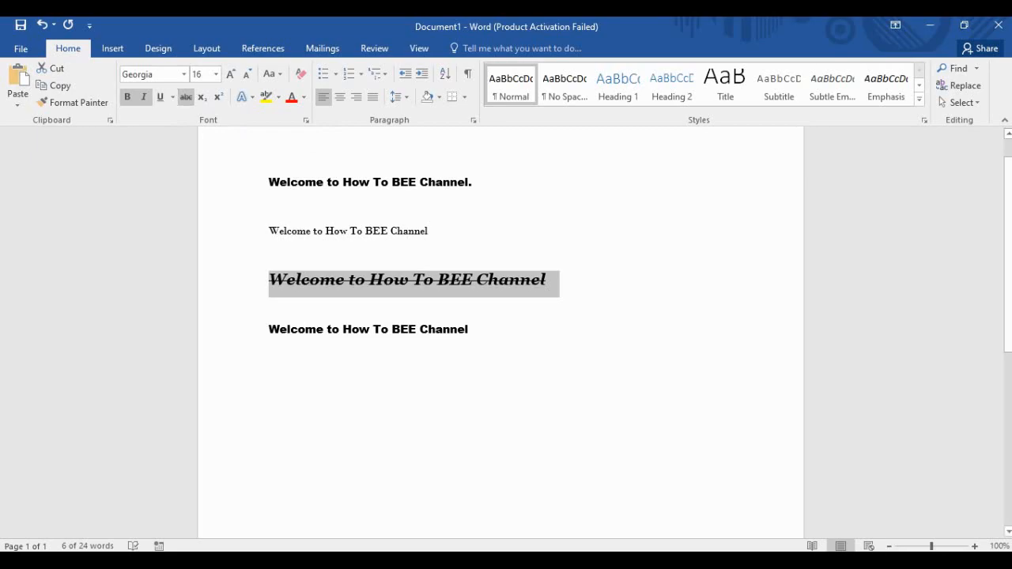
key(ctrl+b)
key(ctrl+i)
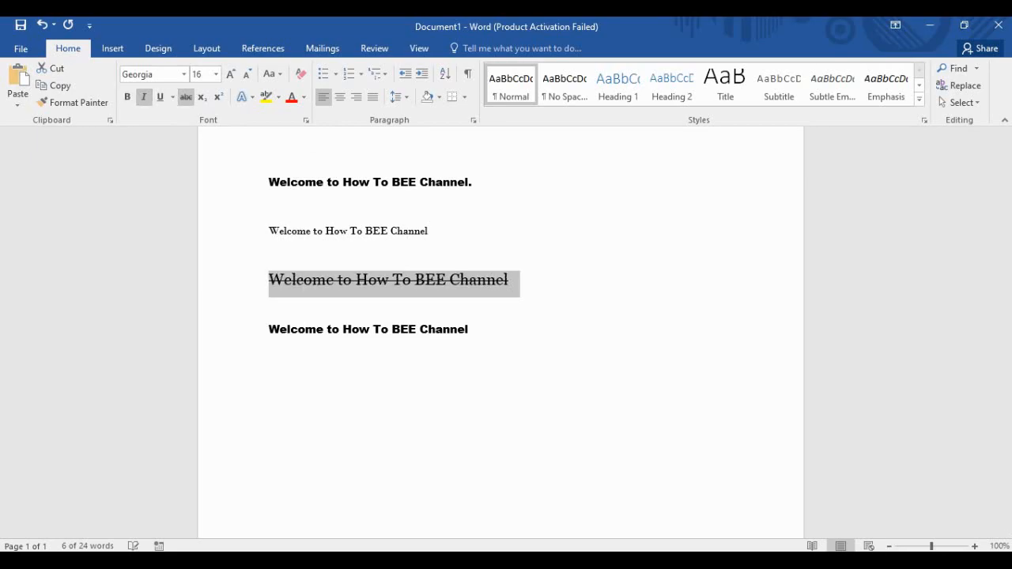
click(185, 96)
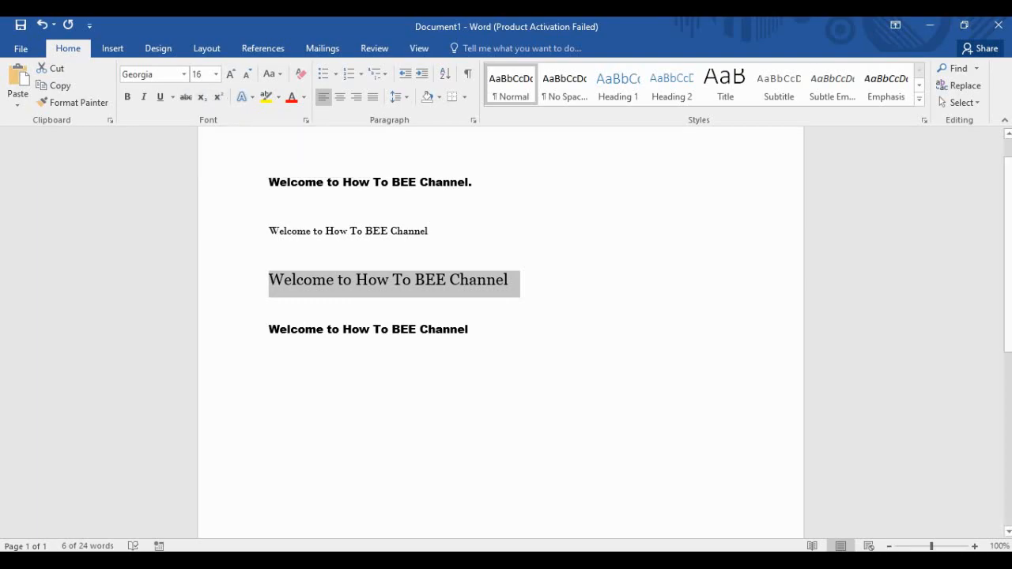
Deselect the third line and select the first Welcome line.
key(Right)
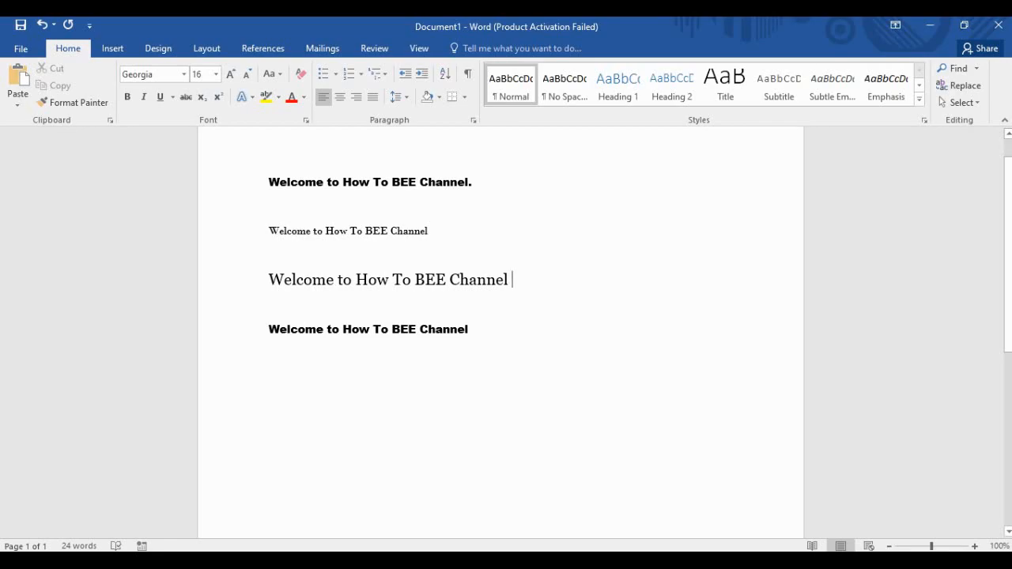
click(269, 305)
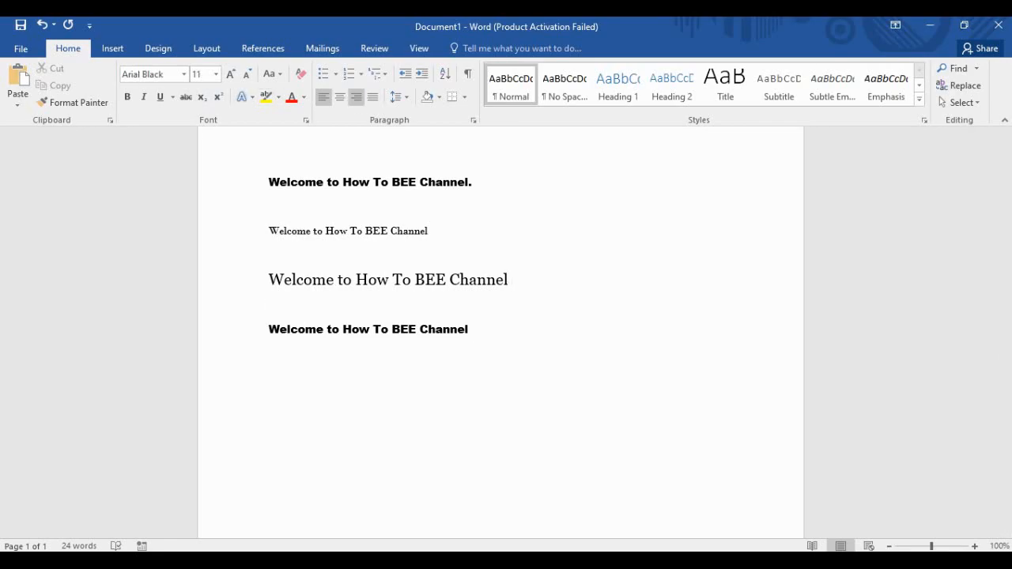
click(513, 279)
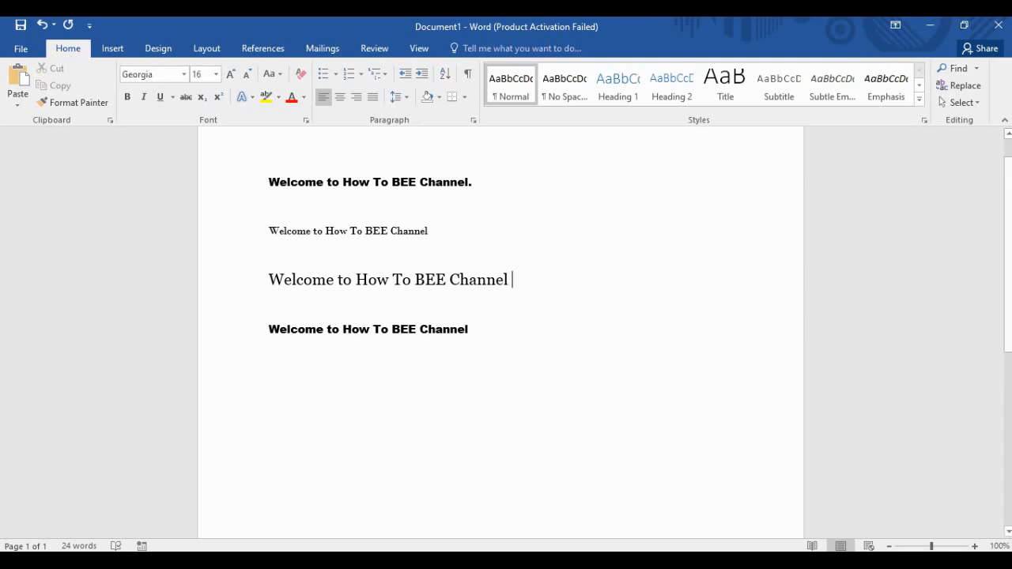
drag(480, 186, 269, 187)
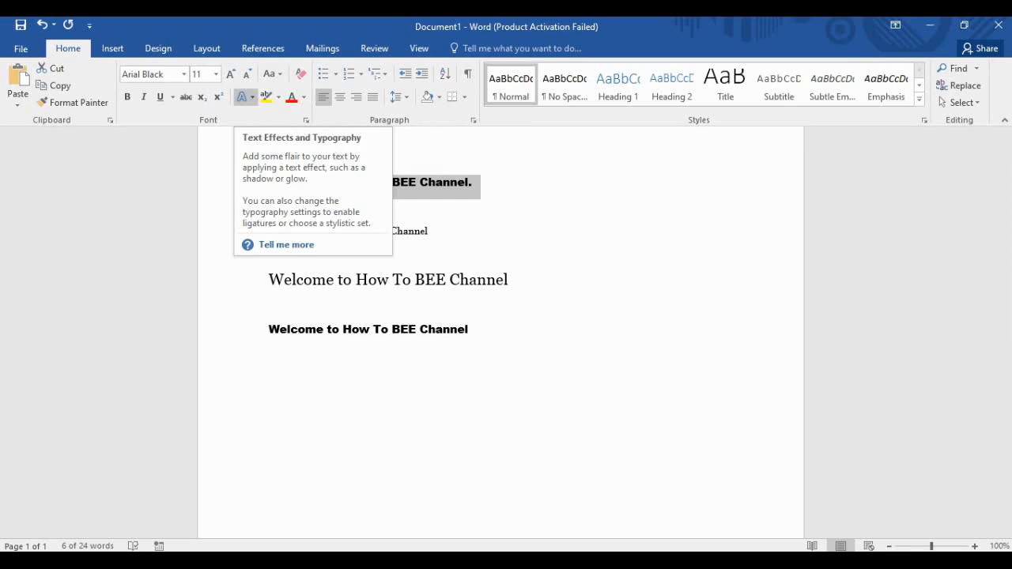
Give the first Welcome line a green text outline and check the result.
click(244, 97)
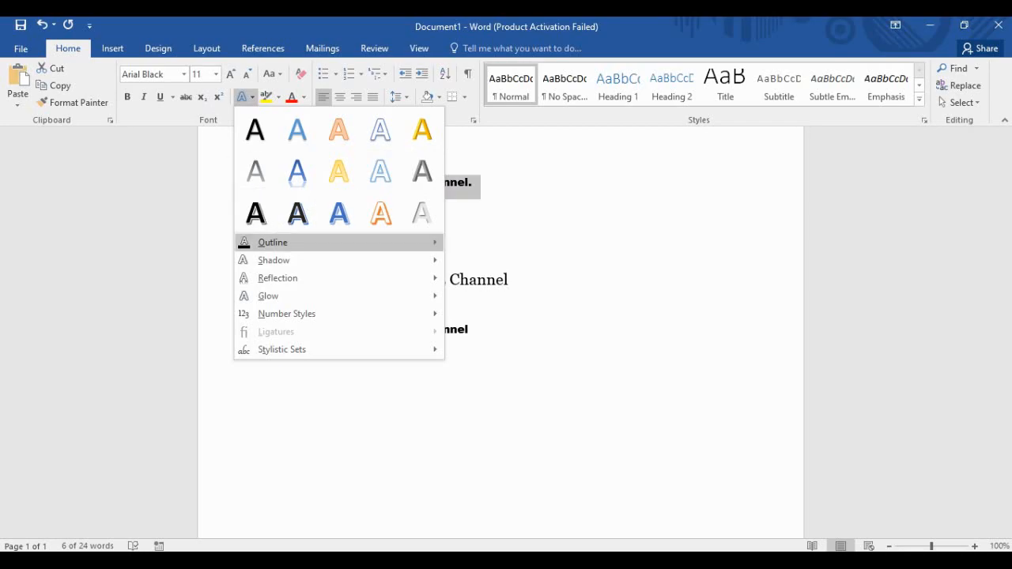
mouse_move(273, 242)
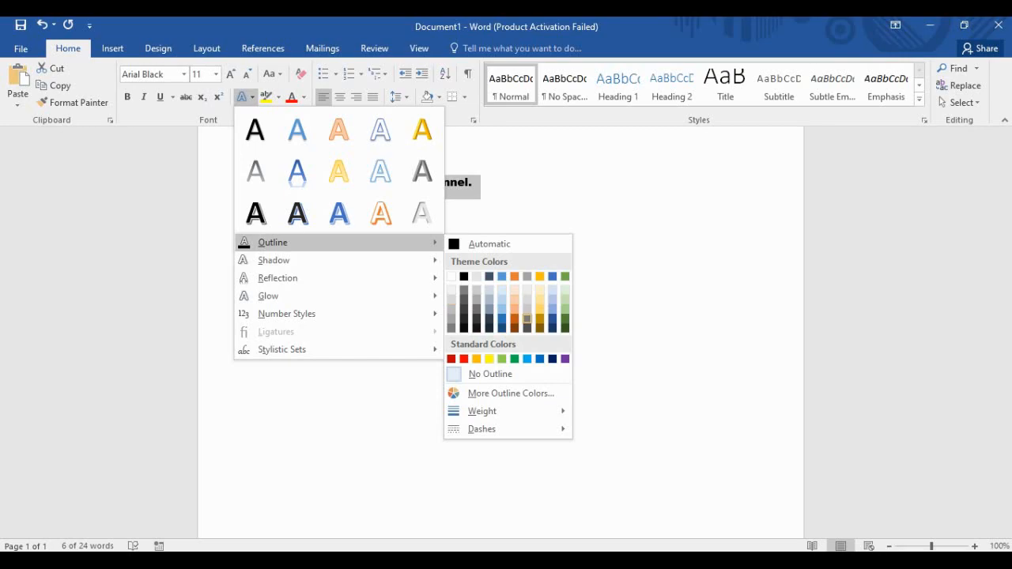
click(565, 318)
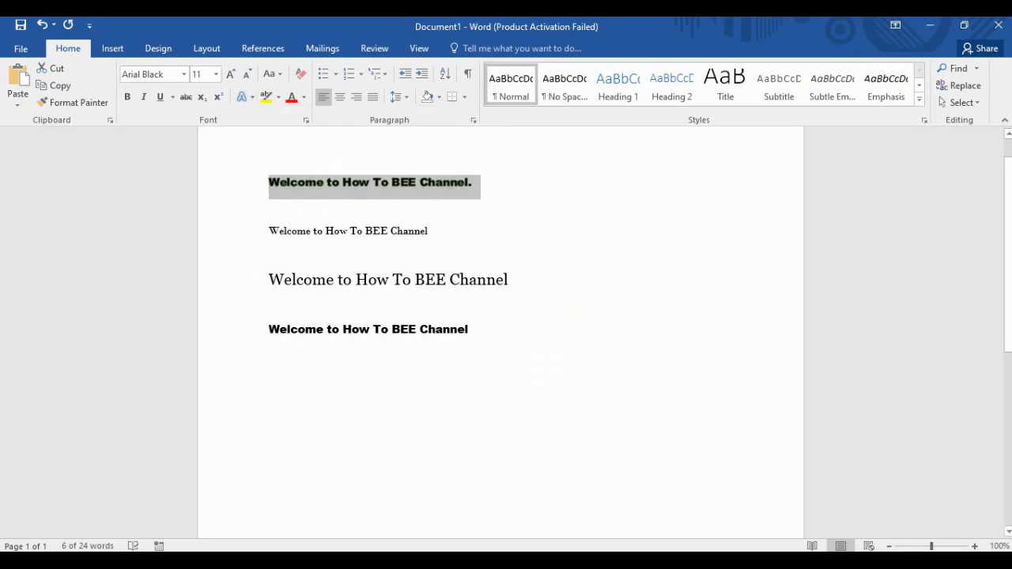
click(269, 207)
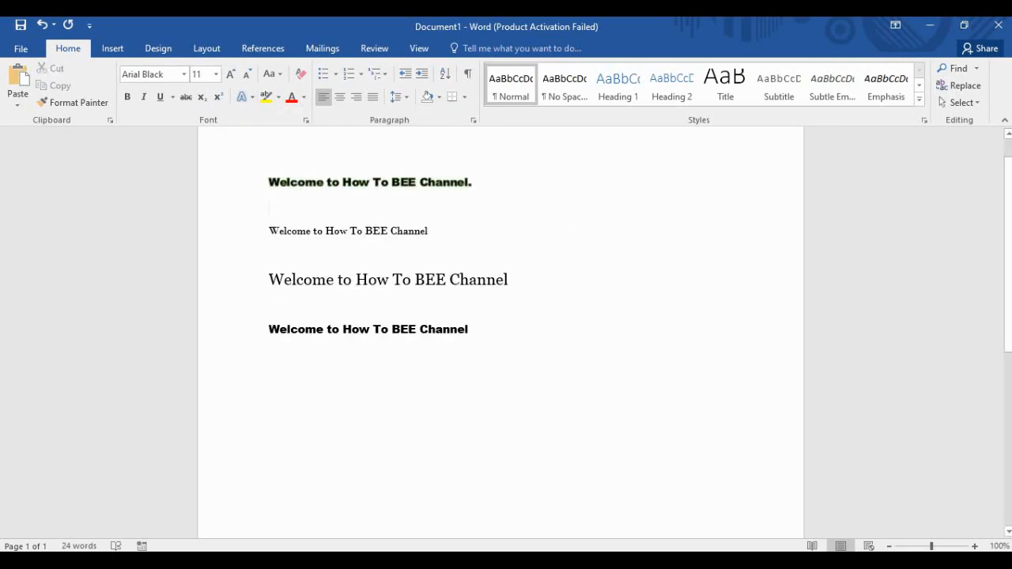
drag(476, 183, 269, 183)
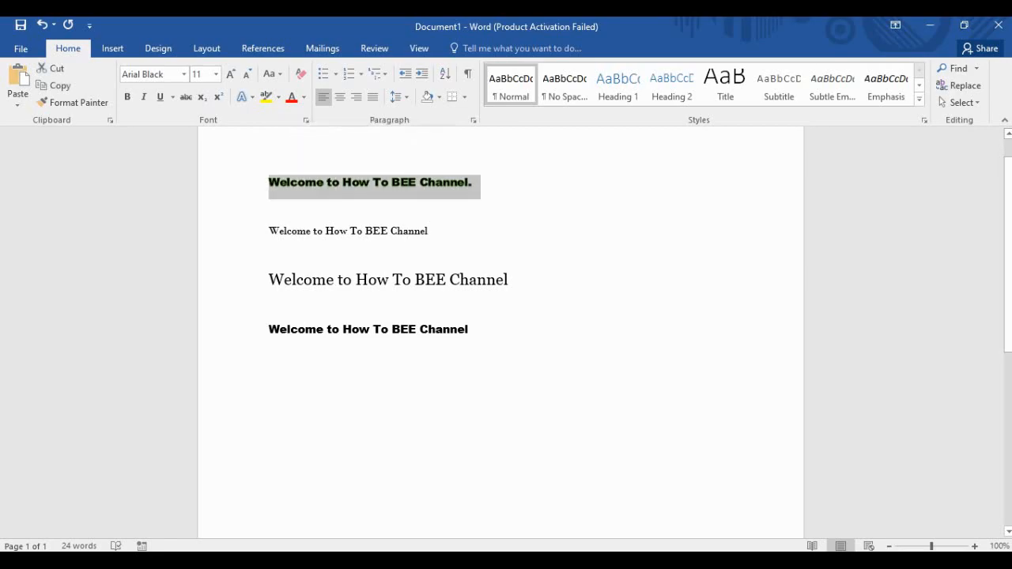
Grow the first Welcome heading to 26 pt and reselect it.
click(230, 74)
click(230, 74)
click(230, 73)
click(230, 73)
click(230, 73)
click(230, 74)
click(230, 73)
click(230, 73)
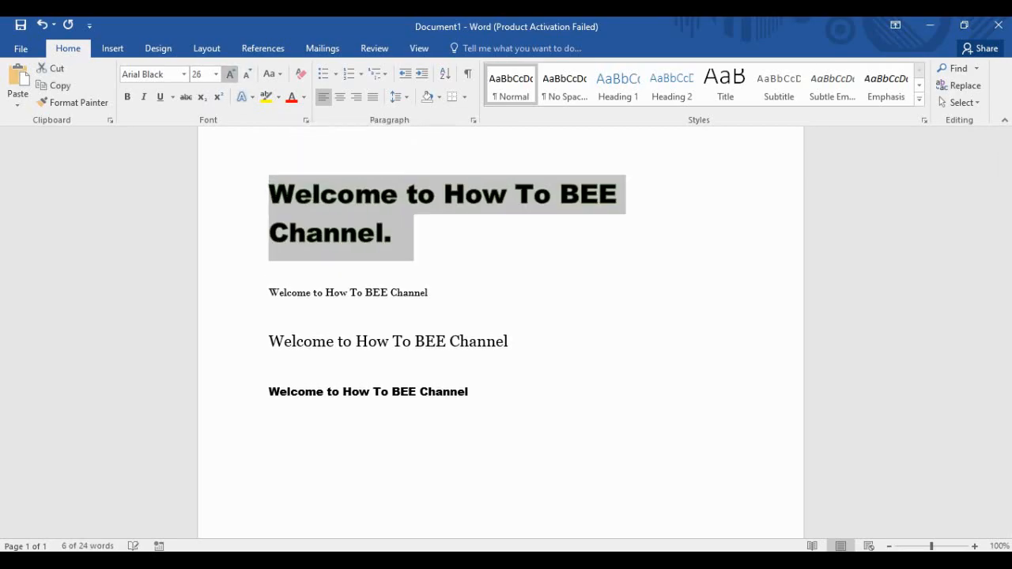
click(393, 235)
drag(393, 235, 269, 194)
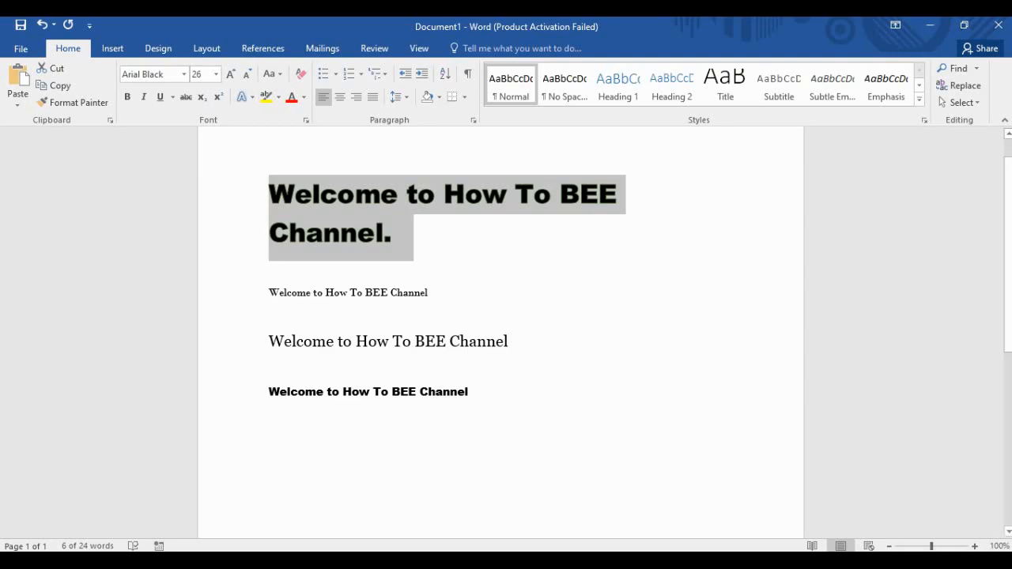
Apply a Perspective shadow to the heading and inspect the result.
click(245, 96)
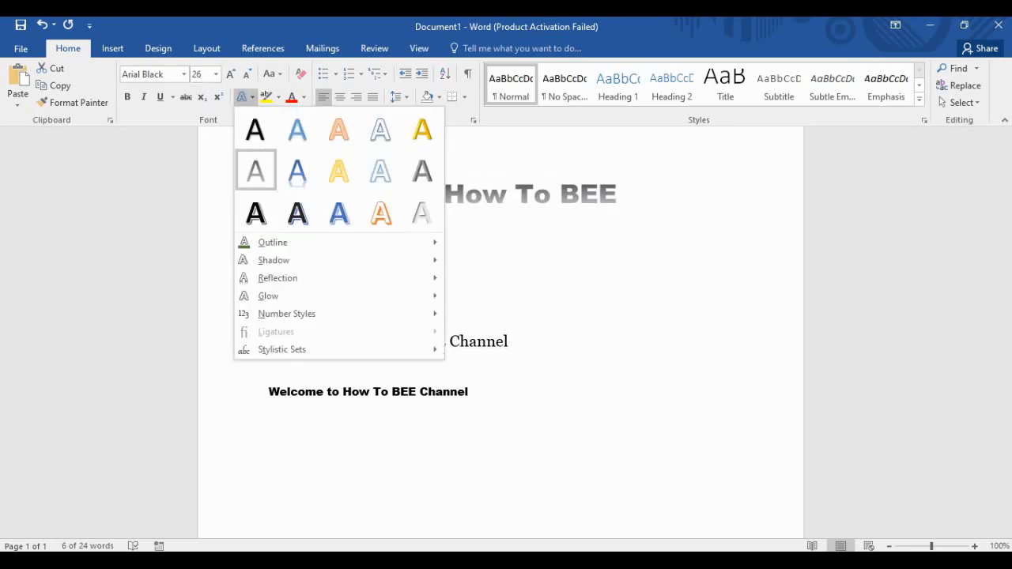
mouse_move(273, 242)
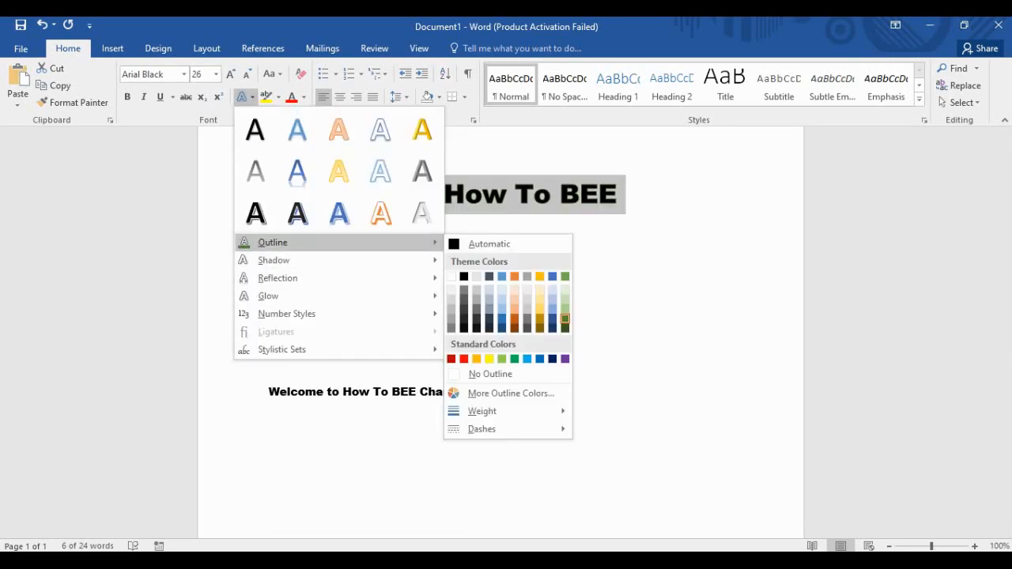
mouse_move(274, 260)
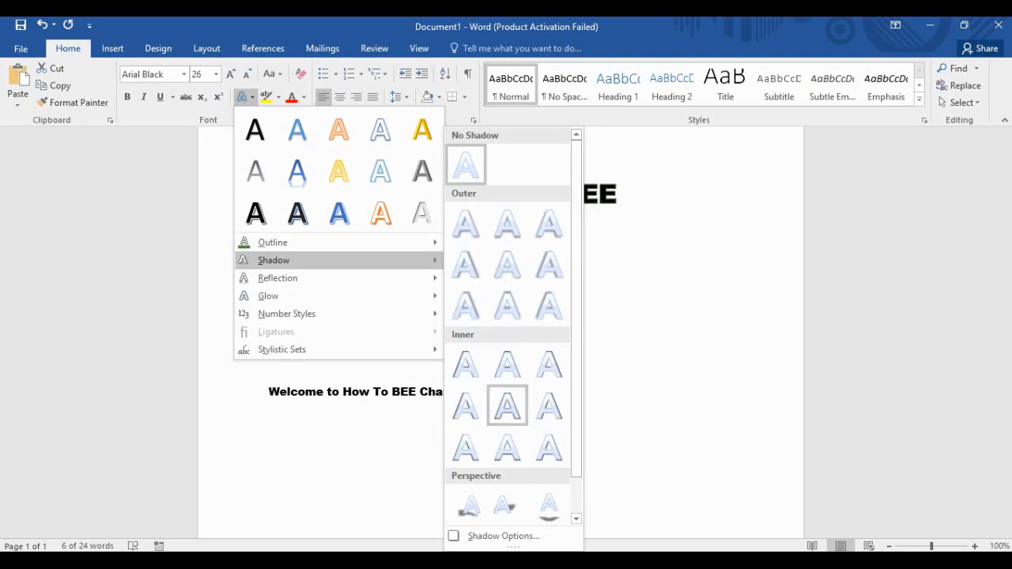
scroll(465, 447, down, 1)
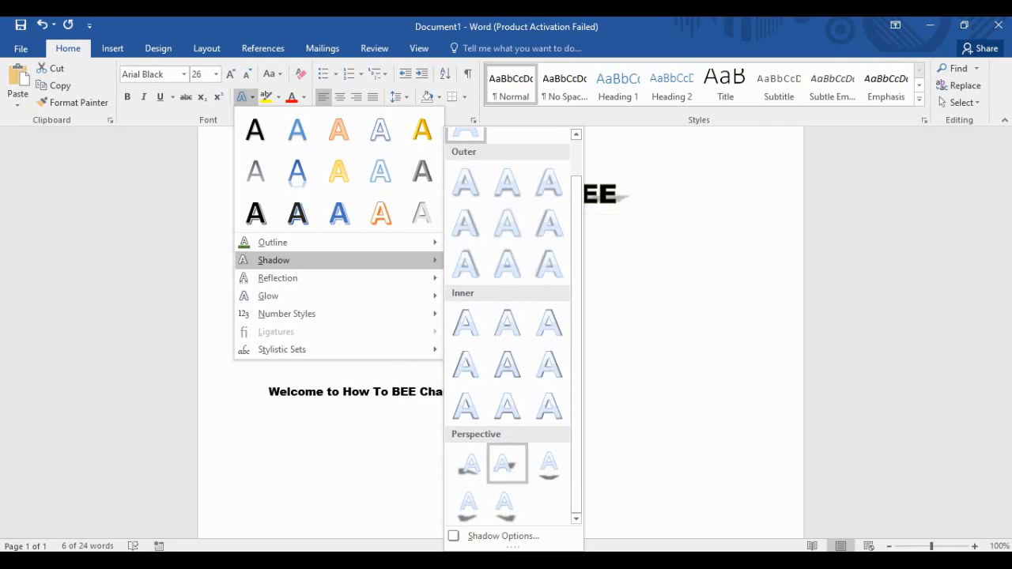
scroll(507, 323, up, 1)
scroll(507, 323, down, 1)
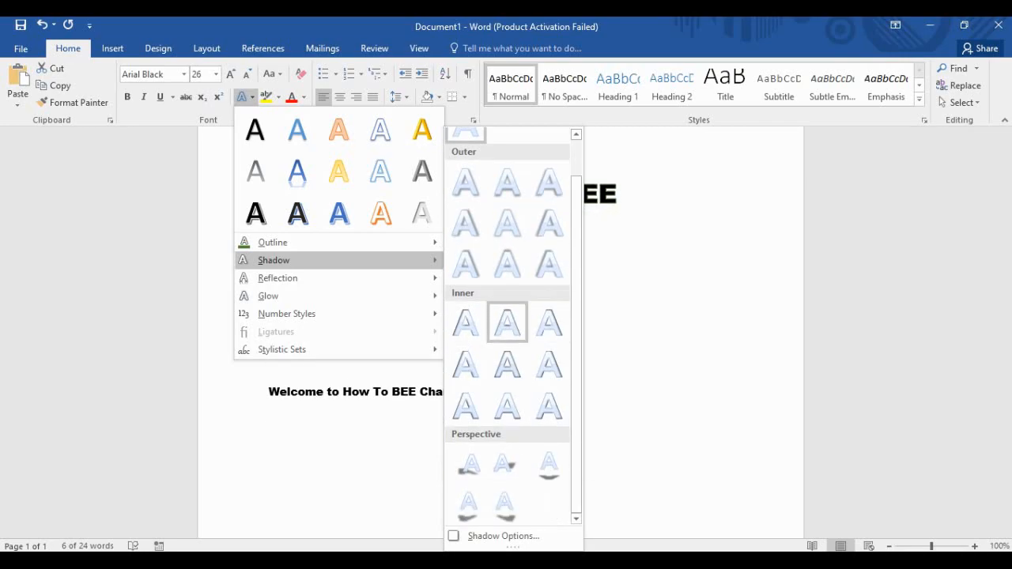
scroll(506, 317, up, 1)
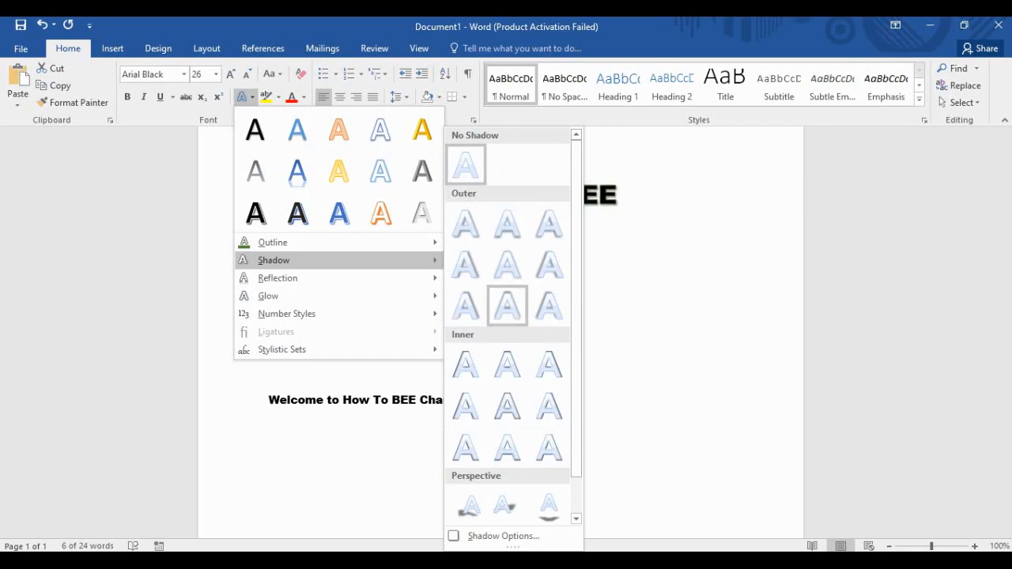
scroll(507, 356, down, 2)
click(506, 501)
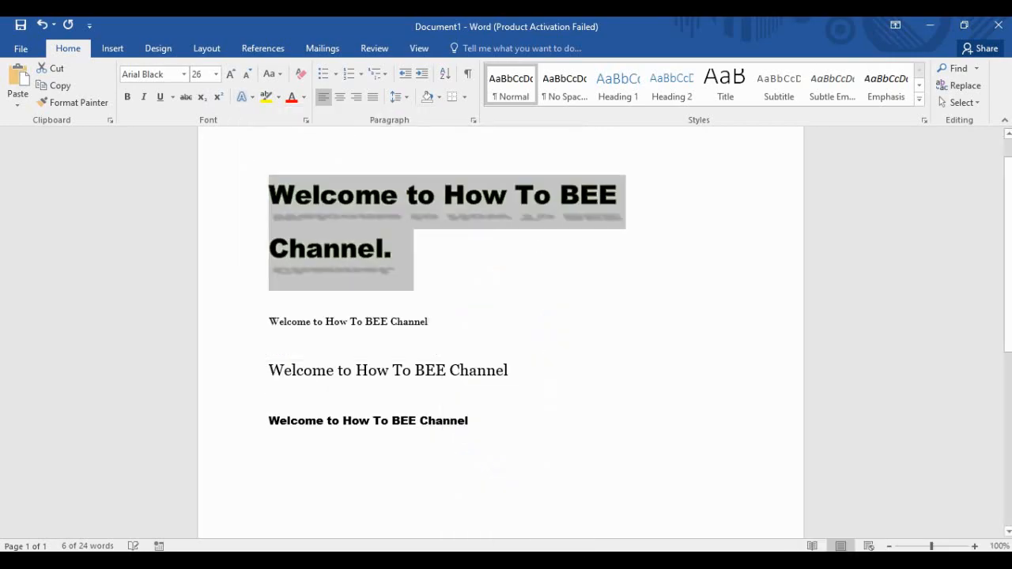
click(394, 250)
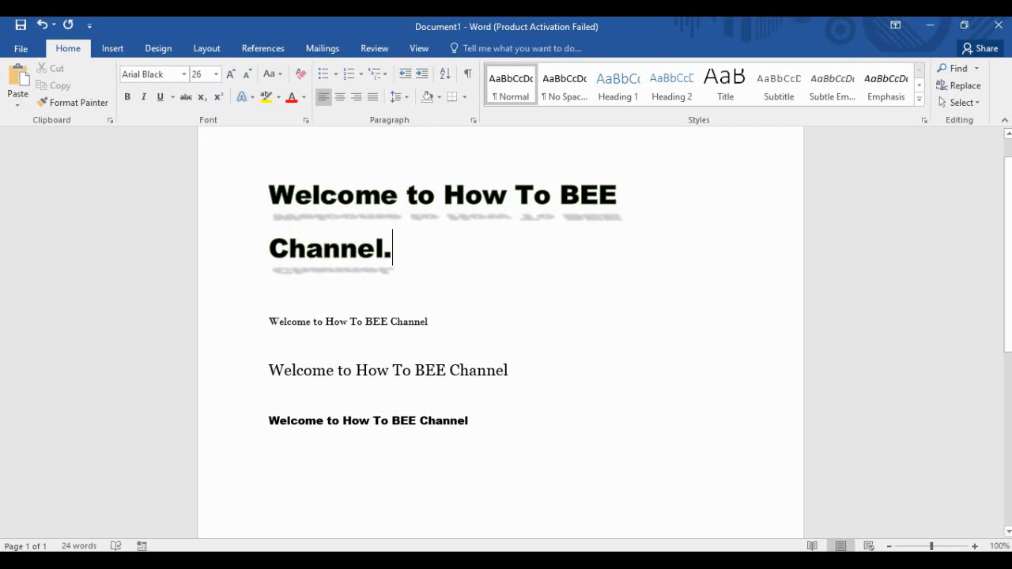
scroll(500, 332, up, 1)
scroll(500, 332, down, 3)
scroll(500, 332, up, 2)
scroll(500, 332, up, 1)
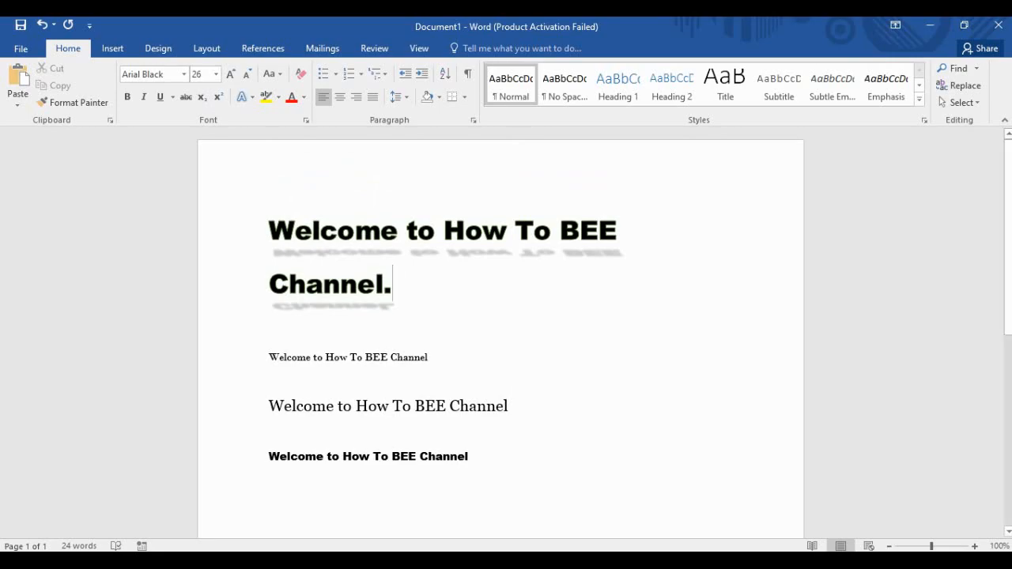
Select the first heading and set its text outline to No Outline.
triple_click(340, 232)
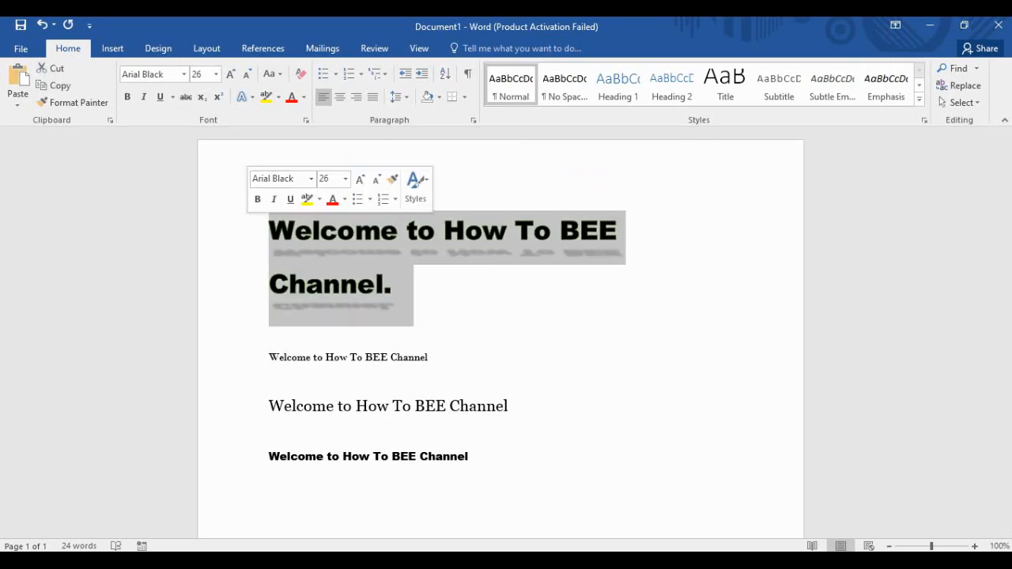
click(243, 96)
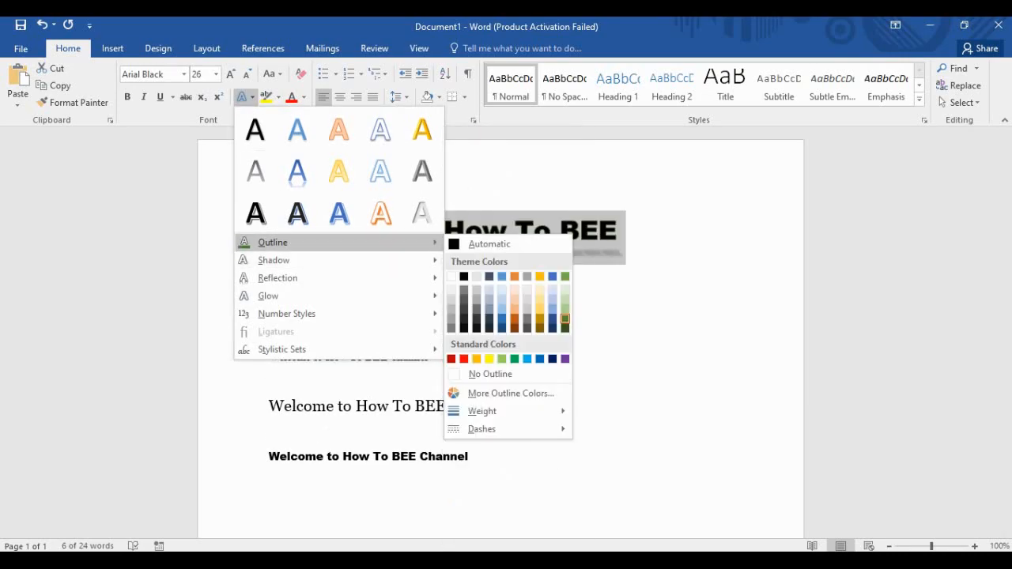
click(490, 374)
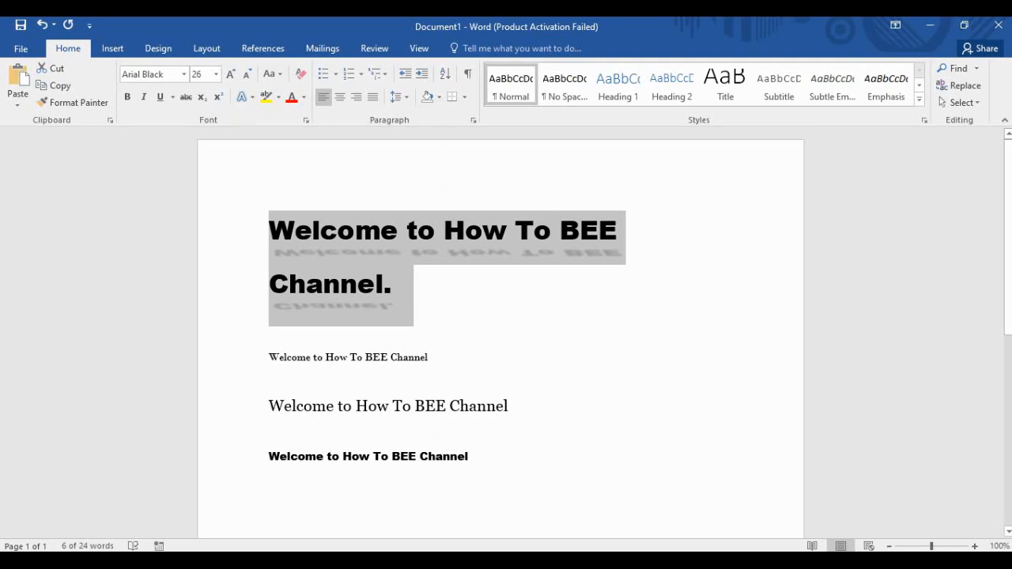
Give the heading the medium Half Reflection with a 4 pt offset.
click(243, 96)
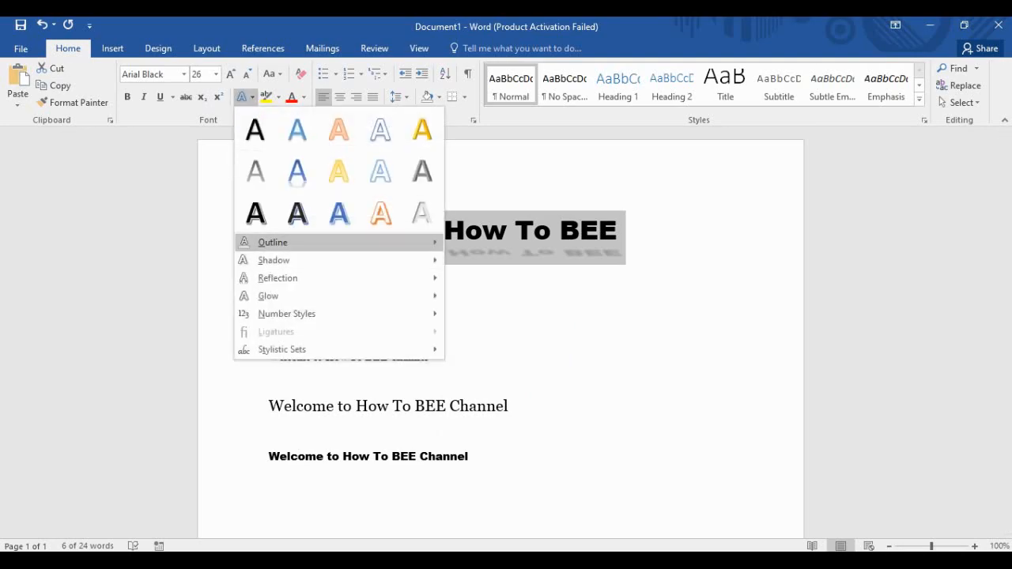
mouse_move(273, 242)
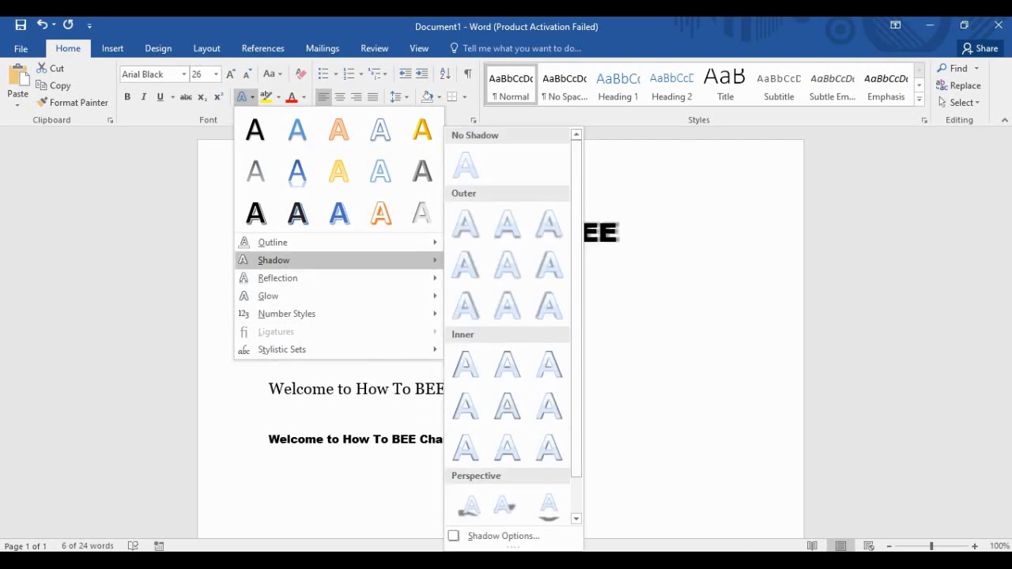
mouse_move(340, 278)
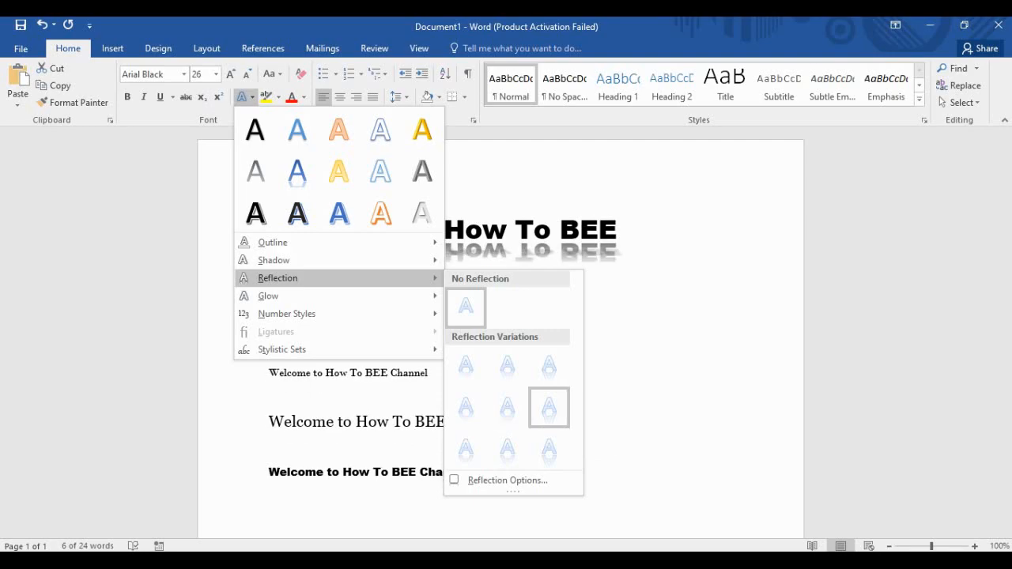
click(507, 408)
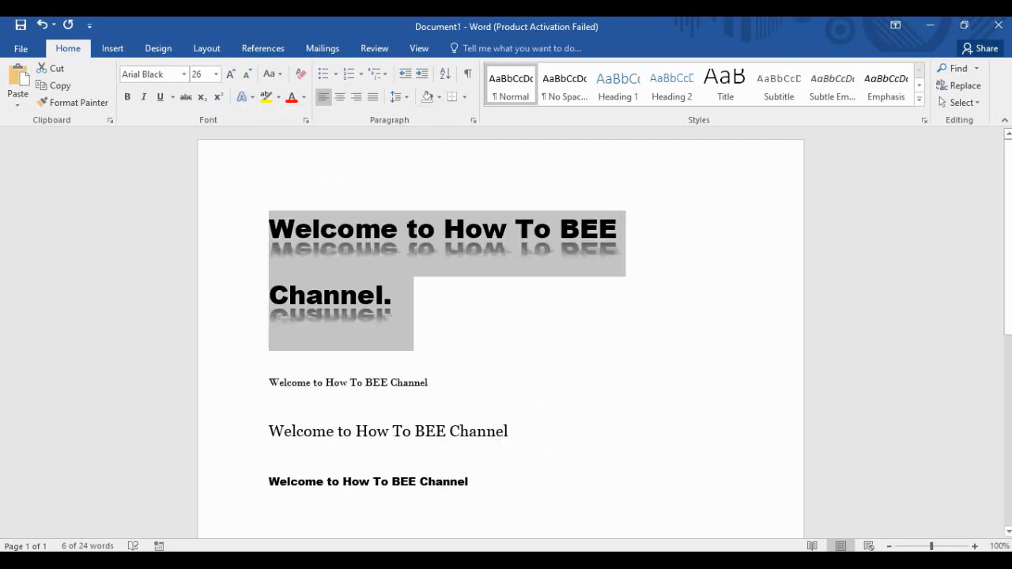
click(393, 296)
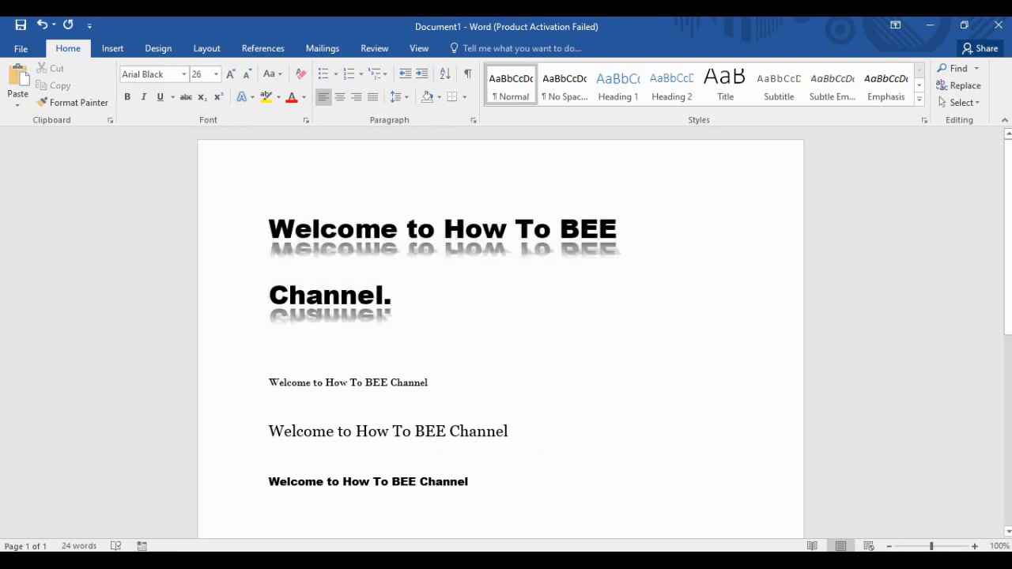
Select the heading and set its shadow to No Shadow.
drag(393, 296, 245, 228)
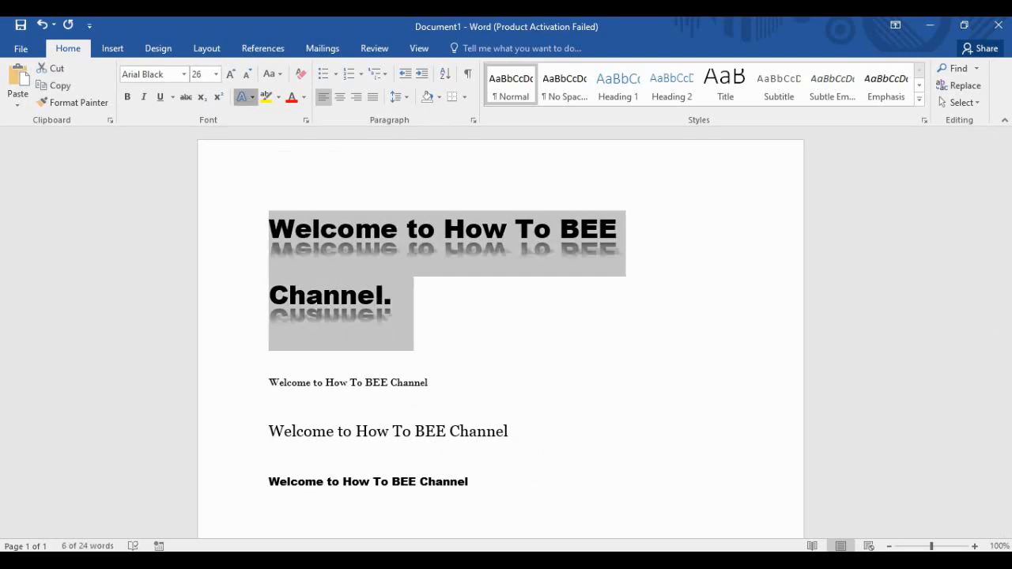
click(242, 96)
mouse_move(276, 260)
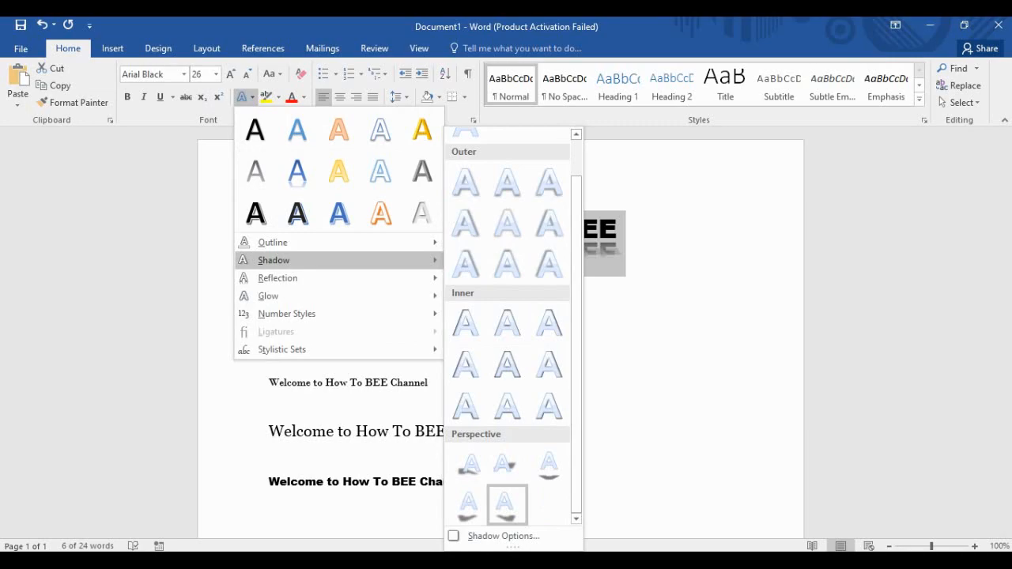
scroll(507, 503, up, 2)
click(466, 166)
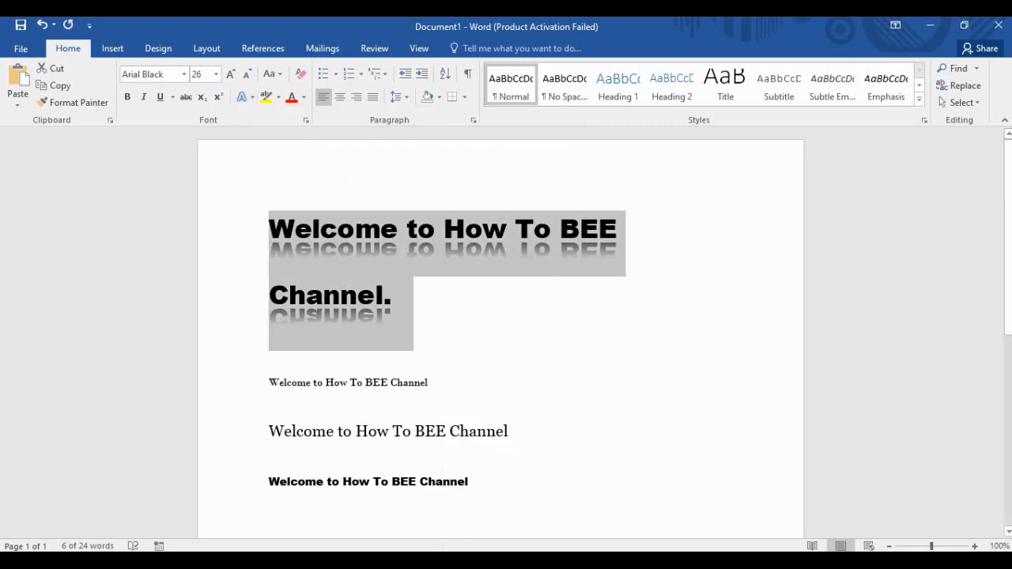
Add a gold 8 pt glow (Accent color 4) to the heading and reselect it.
click(243, 96)
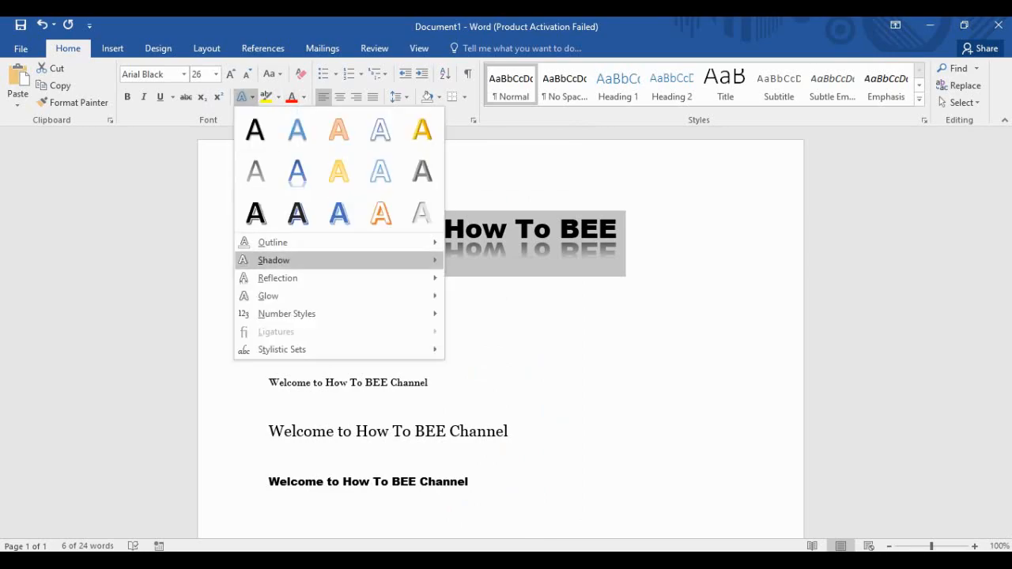
mouse_move(316, 278)
mouse_move(316, 296)
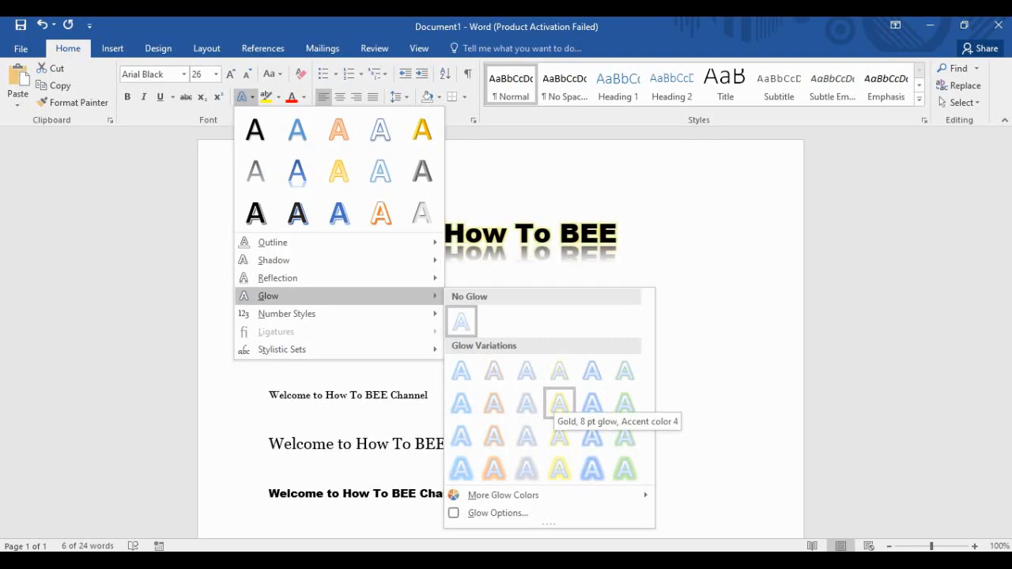
click(559, 404)
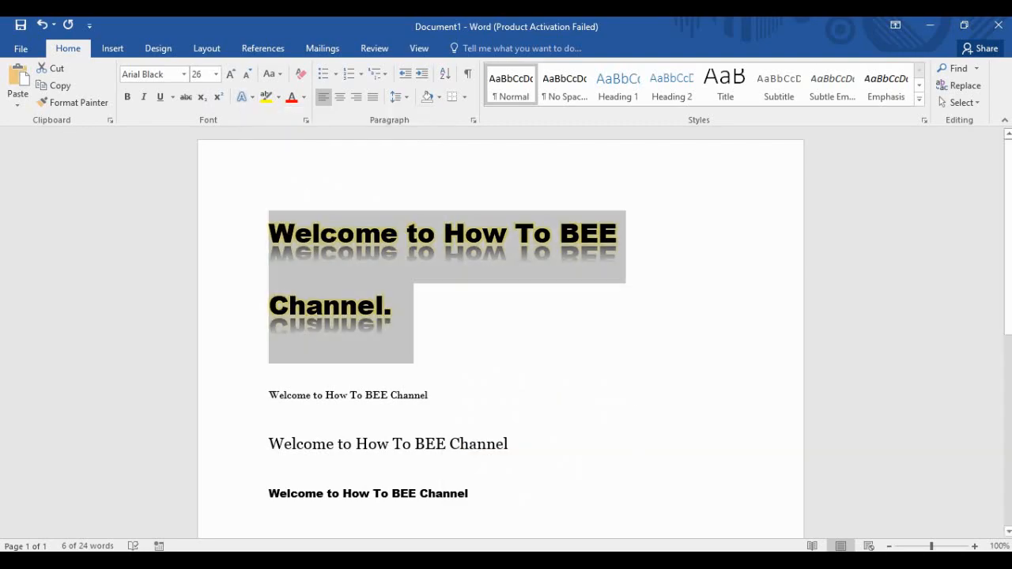
click(393, 309)
drag(394, 309, 291, 247)
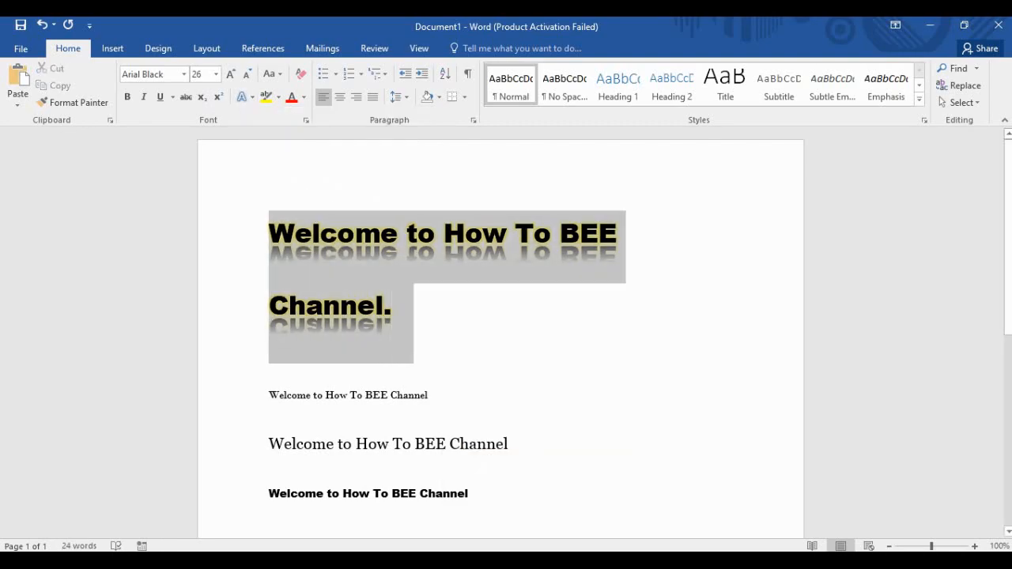
click(394, 307)
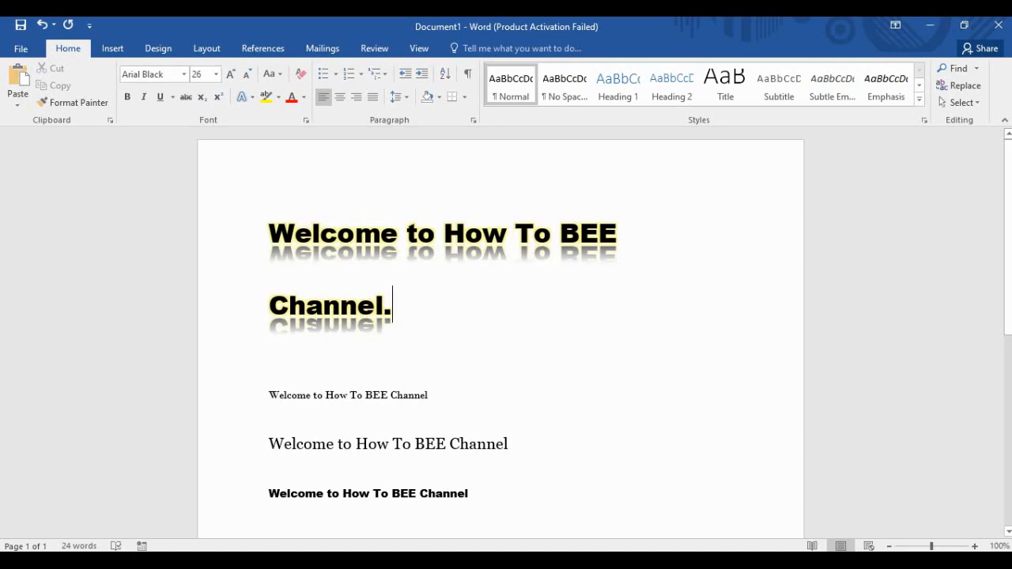
drag(394, 307, 275, 247)
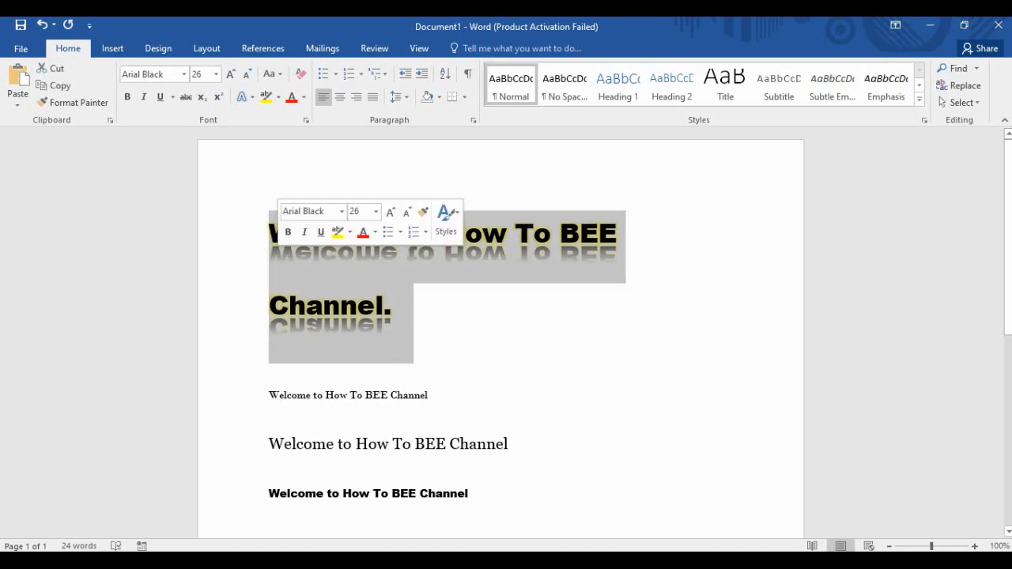
Apply the third Individual stylistic set for small-caps lettering, then reselect the heading.
click(247, 97)
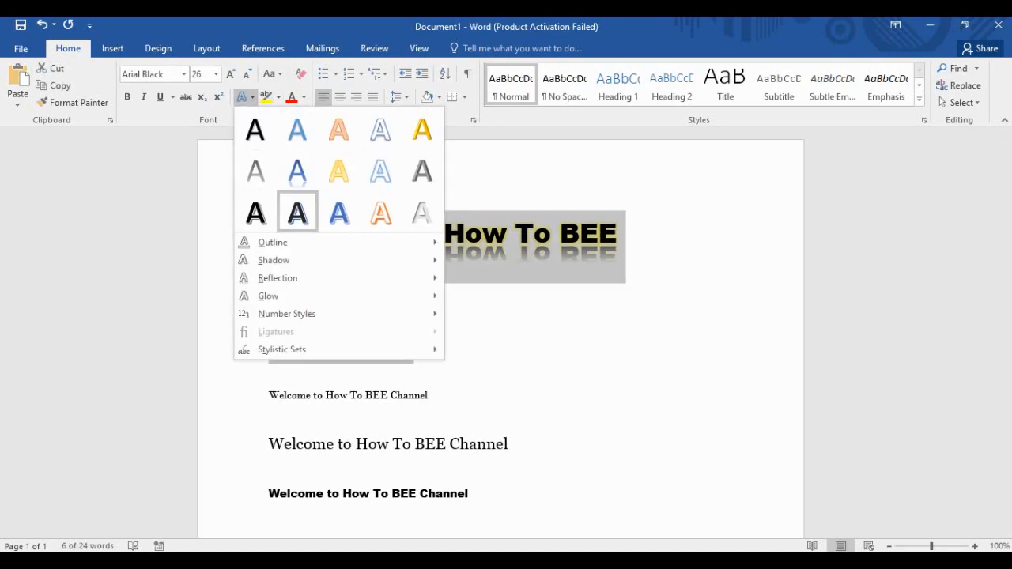
mouse_move(286, 314)
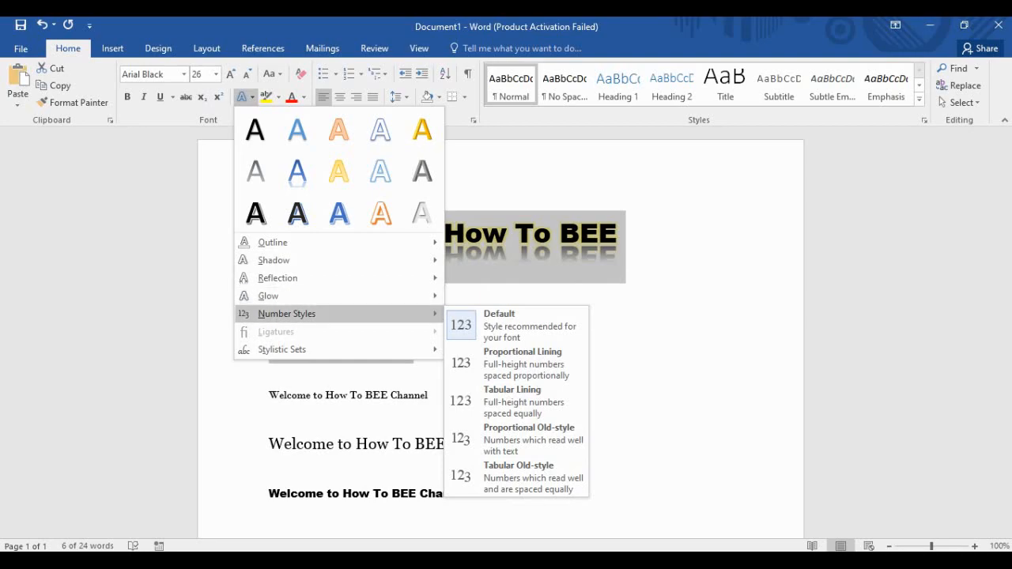
mouse_move(281, 349)
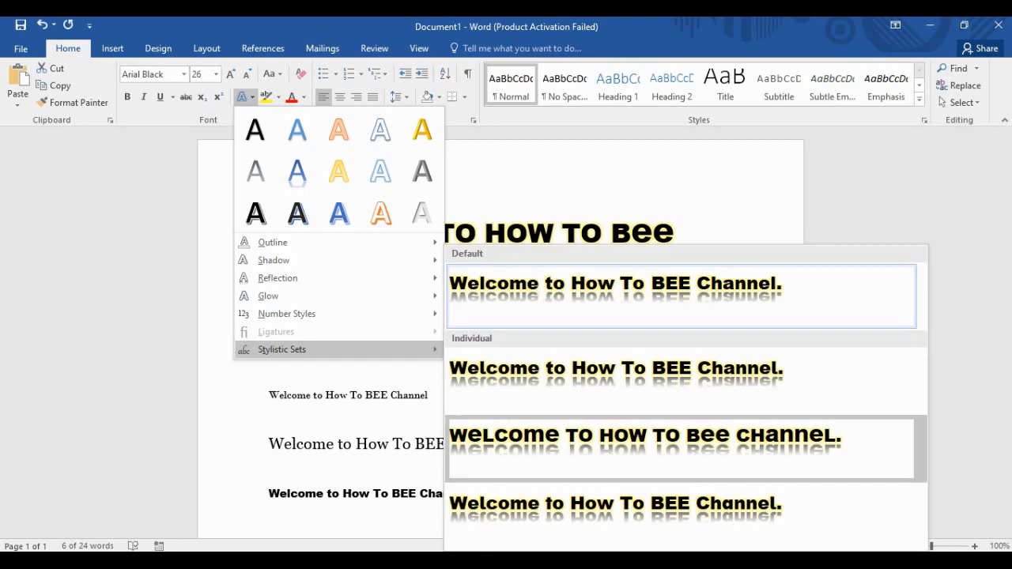
click(644, 443)
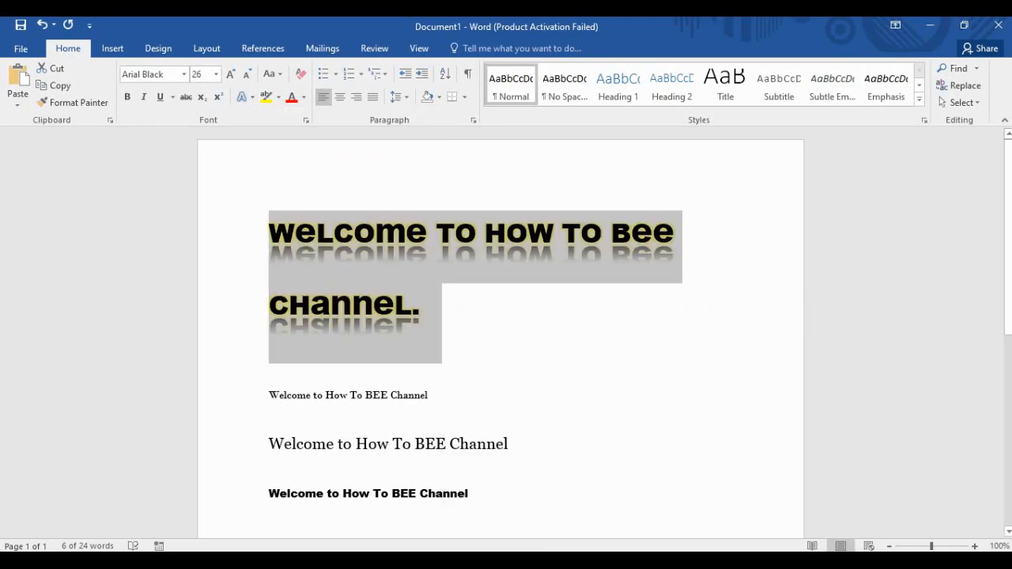
click(422, 305)
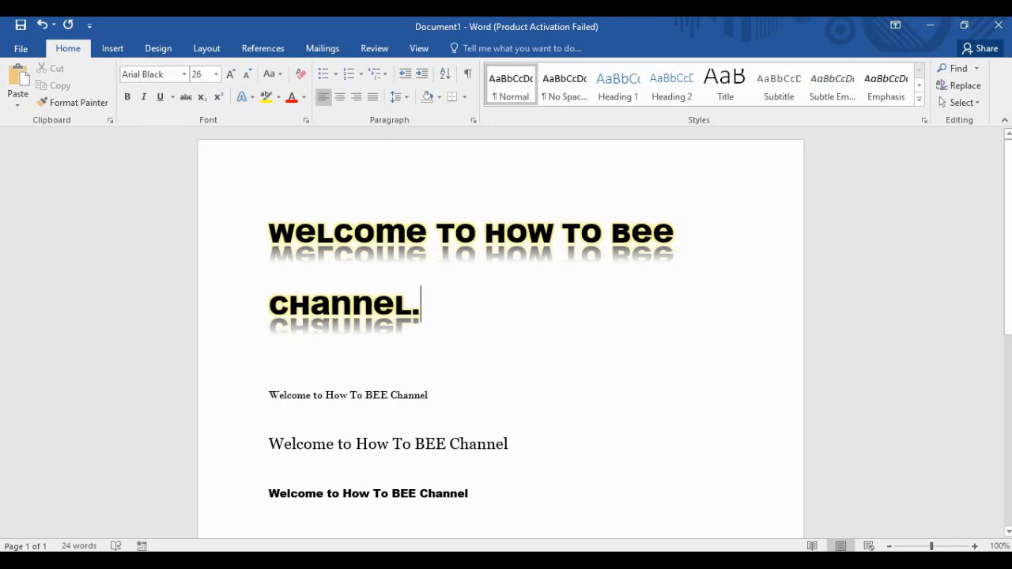
triple_click(422, 306)
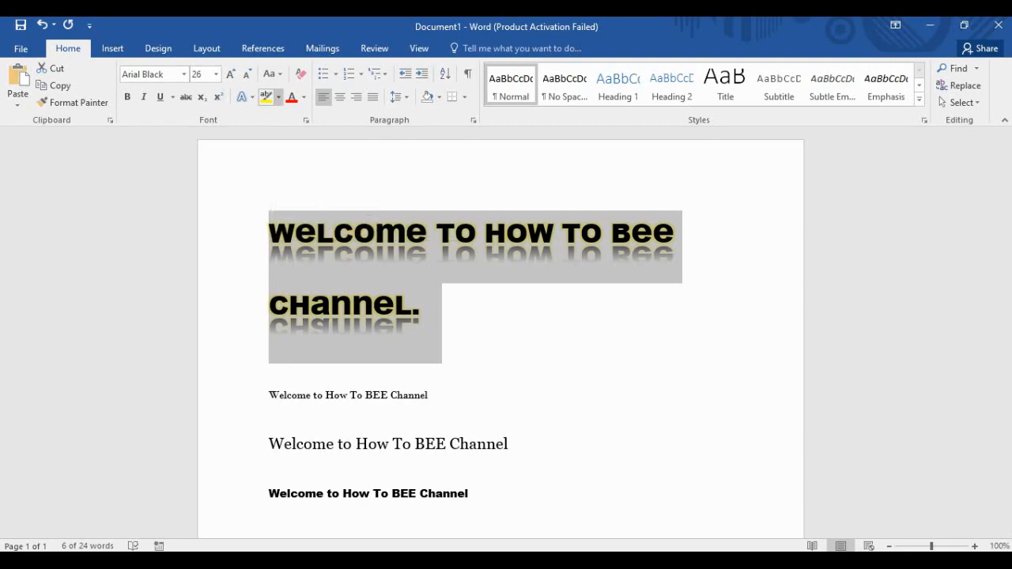
Set the heading's highlight to No Color and try a gold font colour.
click(278, 97)
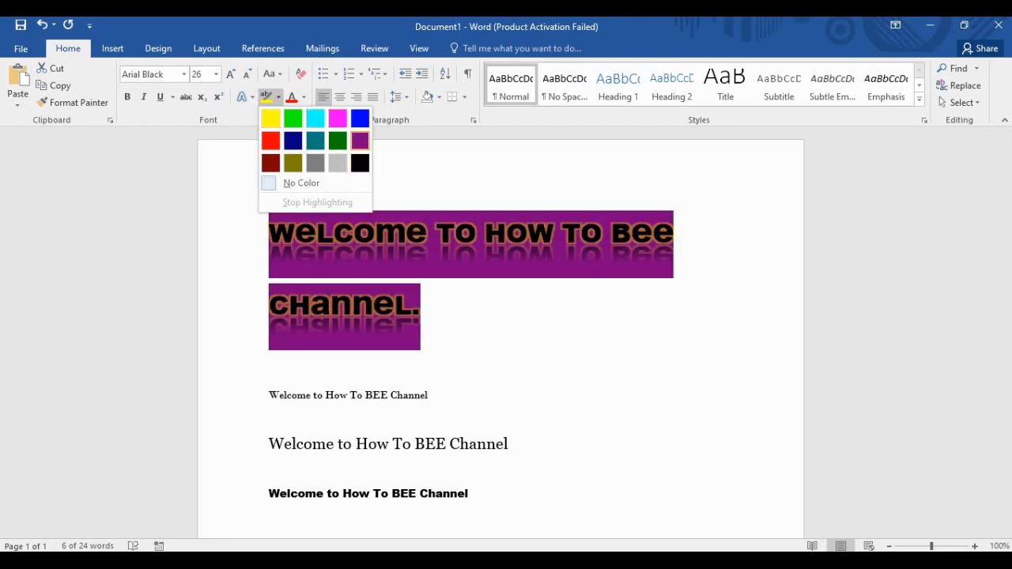
click(301, 183)
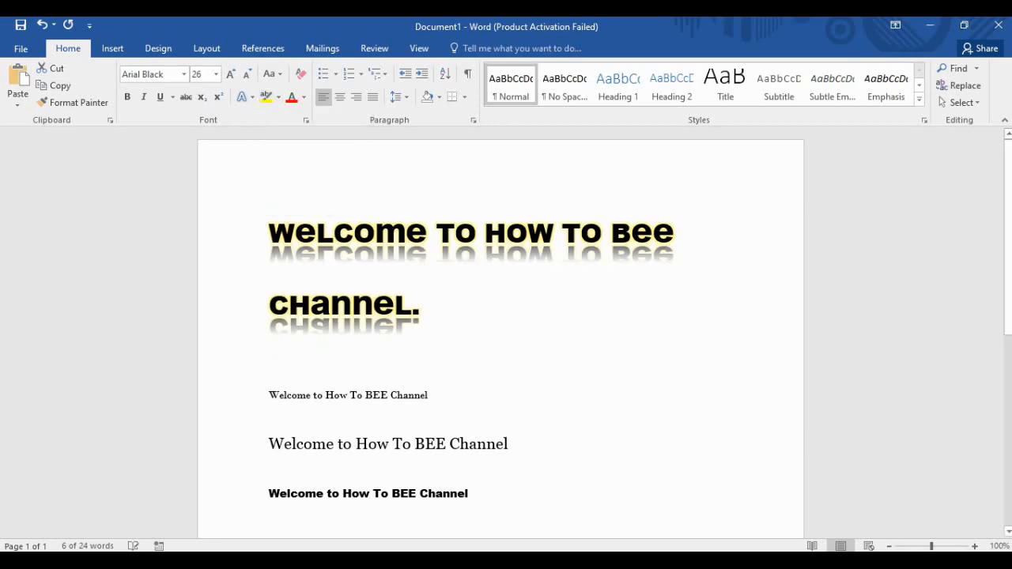
click(304, 96)
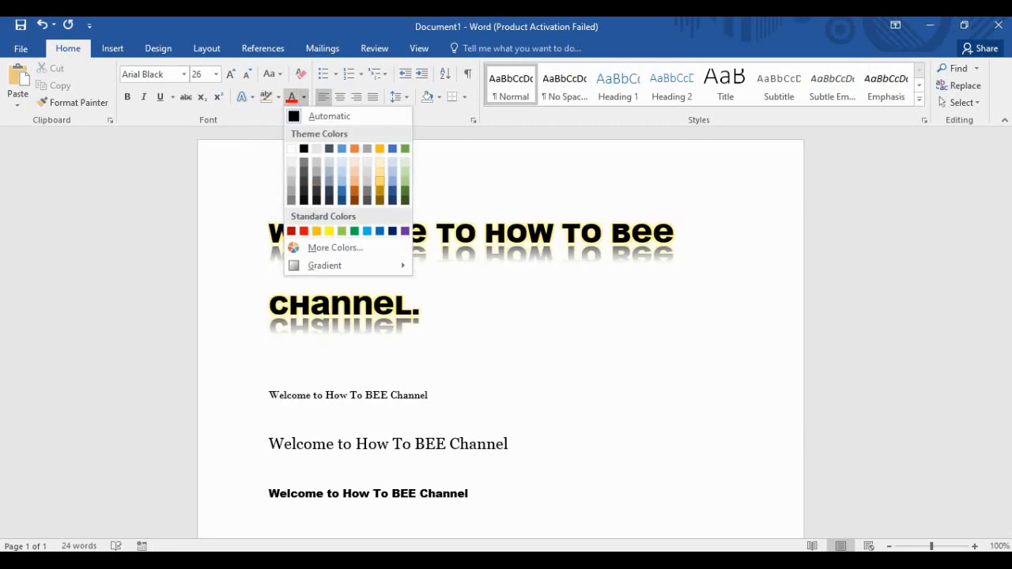
click(380, 182)
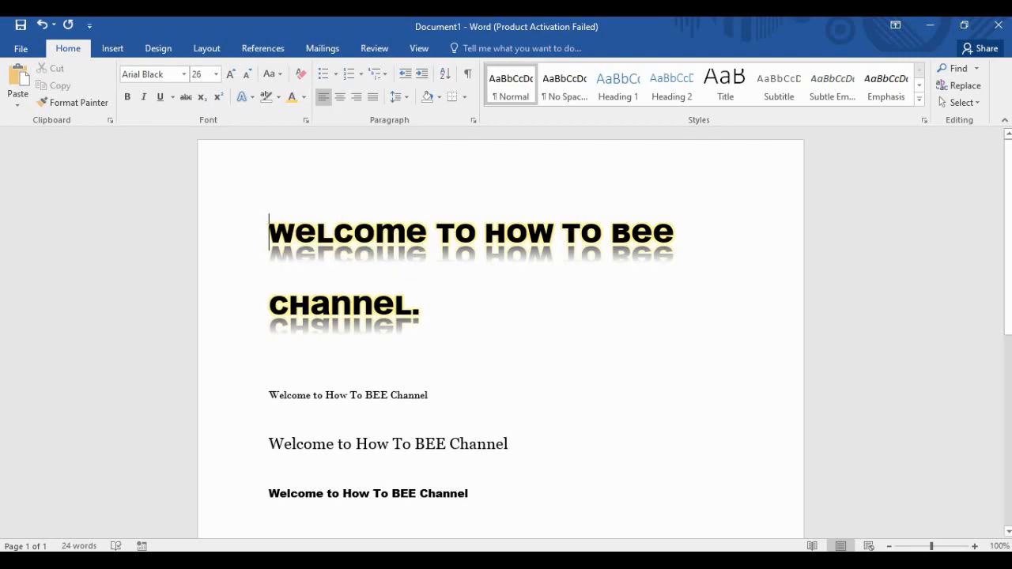
Colour both lines of the heading purple.
drag(423, 307, 271, 235)
click(304, 97)
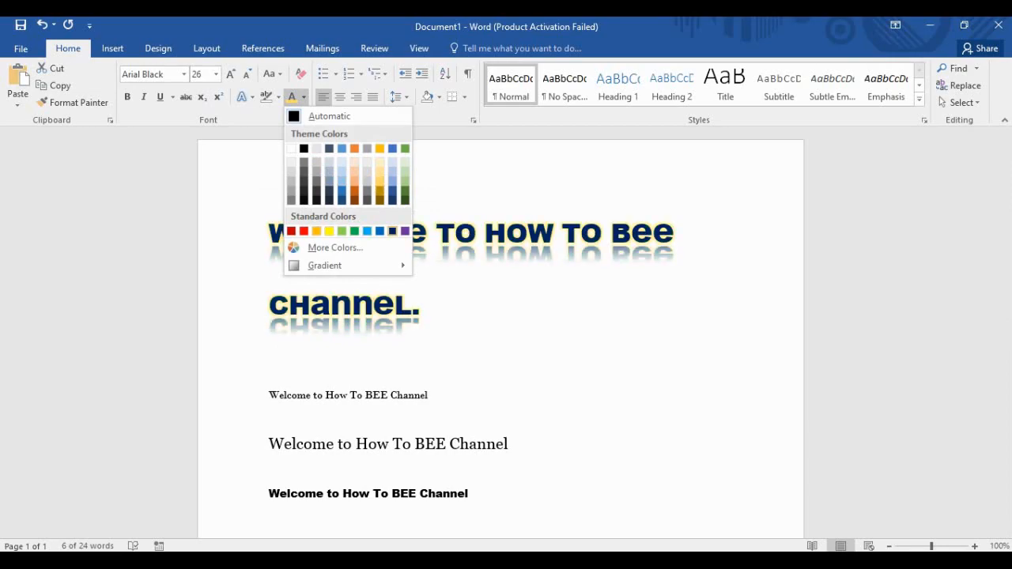
click(405, 231)
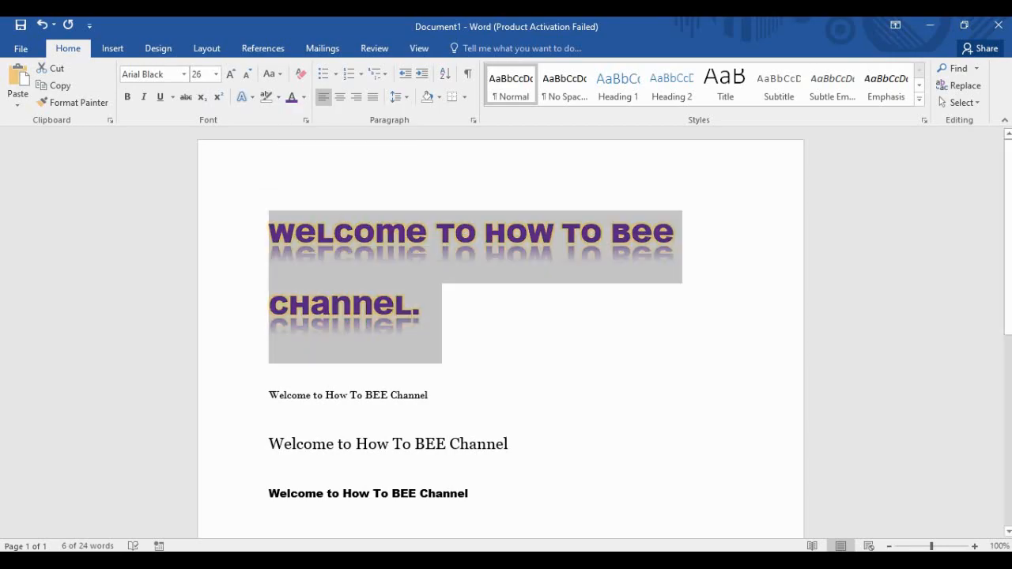
click(423, 305)
drag(423, 305, 270, 234)
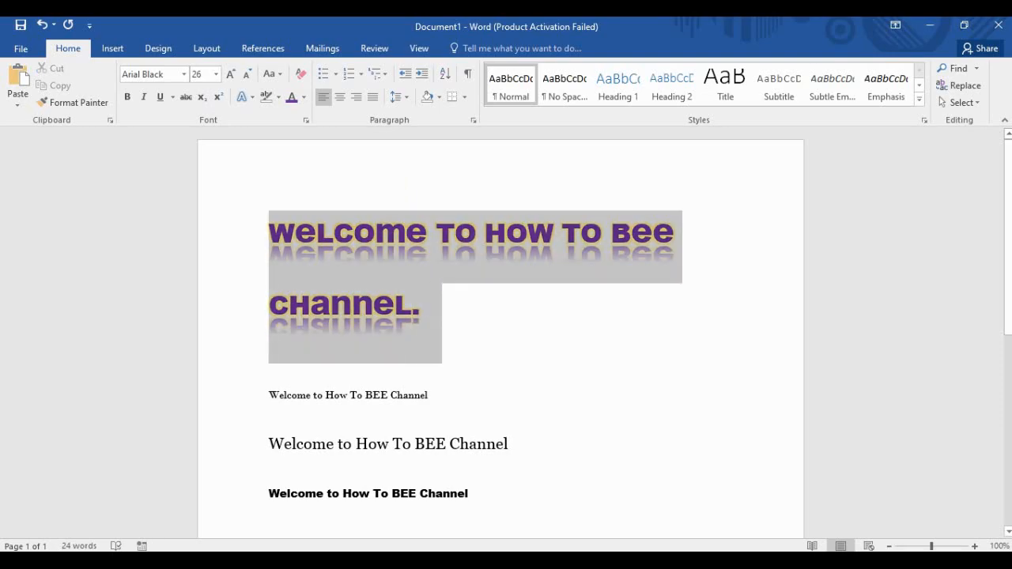
click(245, 97)
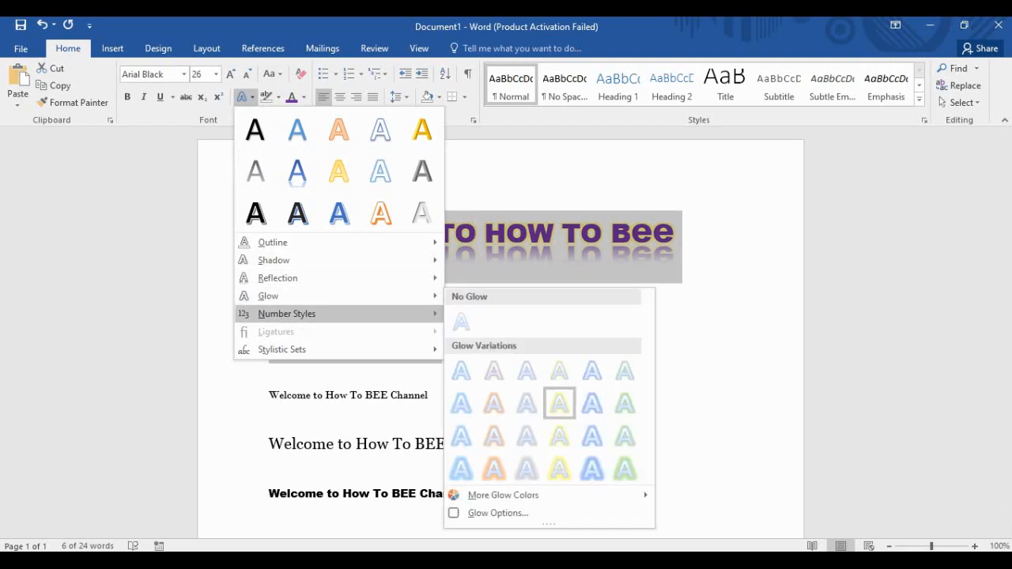
Strip the gold glow and the reflection from the purple heading.
click(461, 322)
drag(423, 300, 289, 237)
click(242, 96)
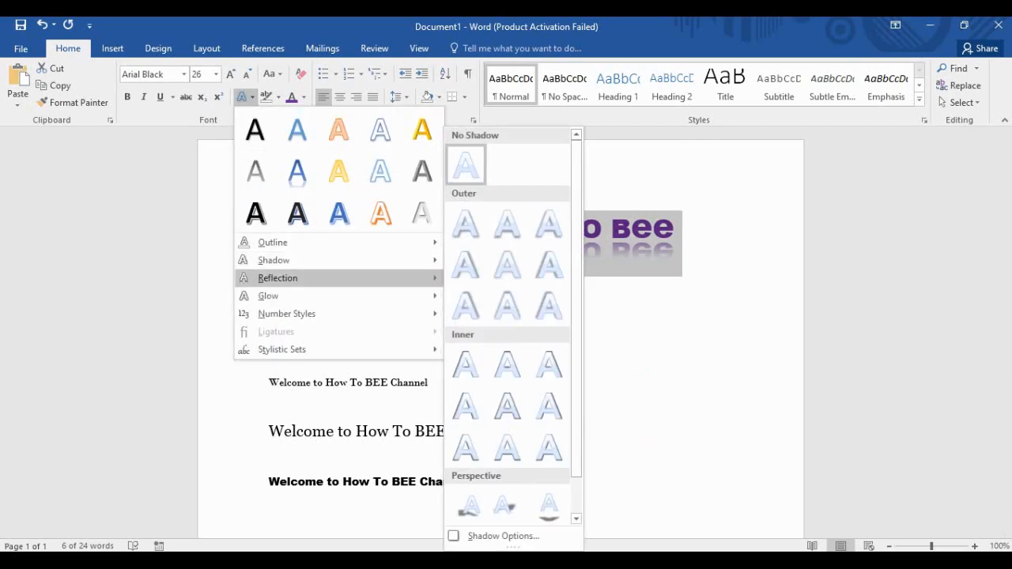
mouse_move(278, 278)
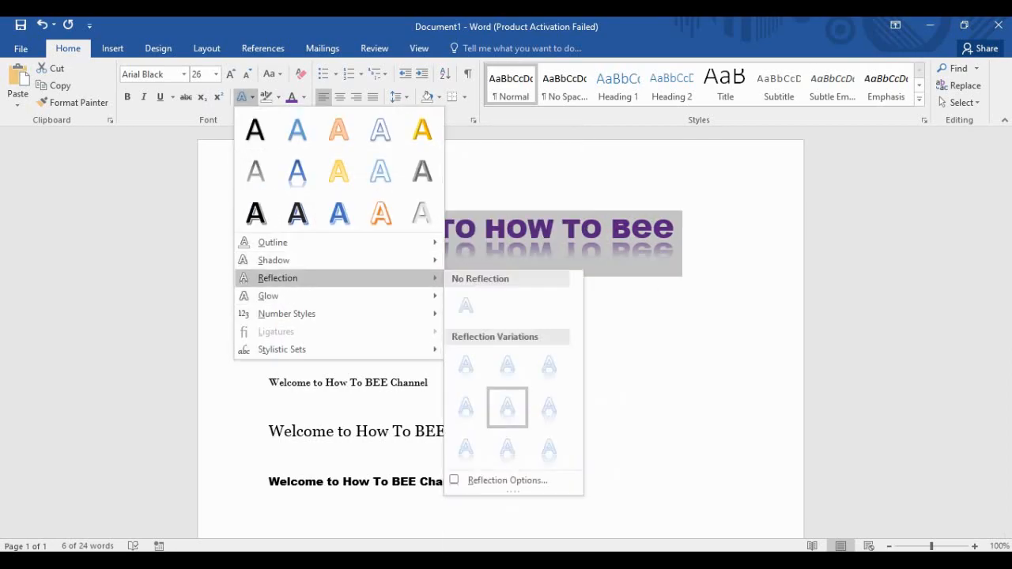
click(466, 306)
click(422, 267)
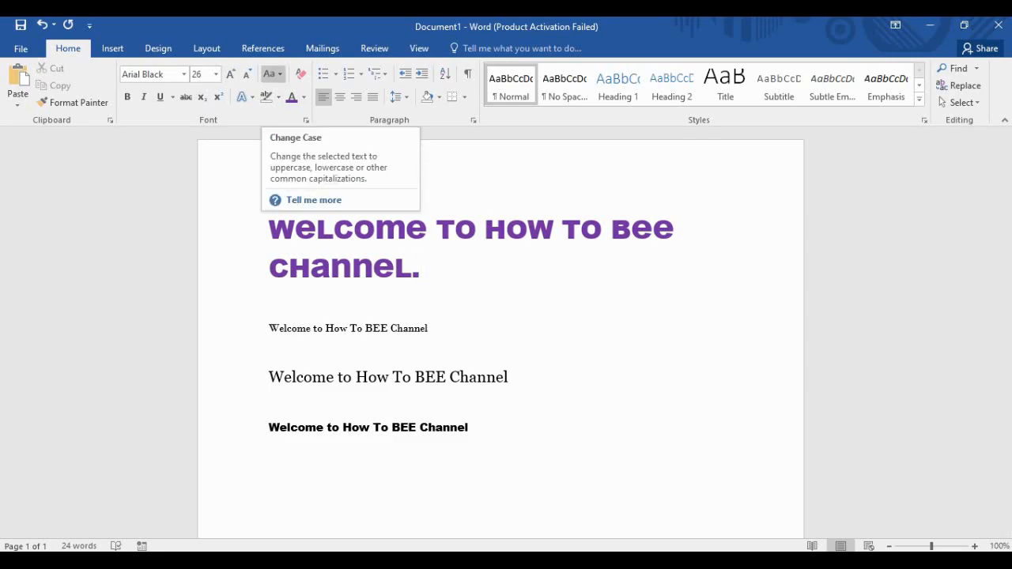
Make the purple heading uppercase and set its font to Bodoni MT.
drag(420, 269, 269, 228)
click(272, 74)
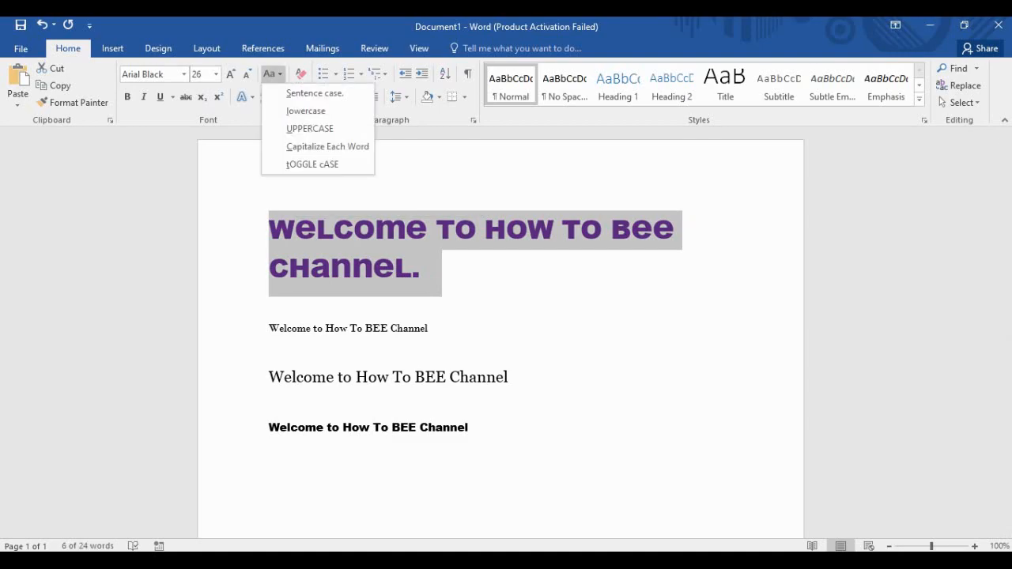
click(306, 111)
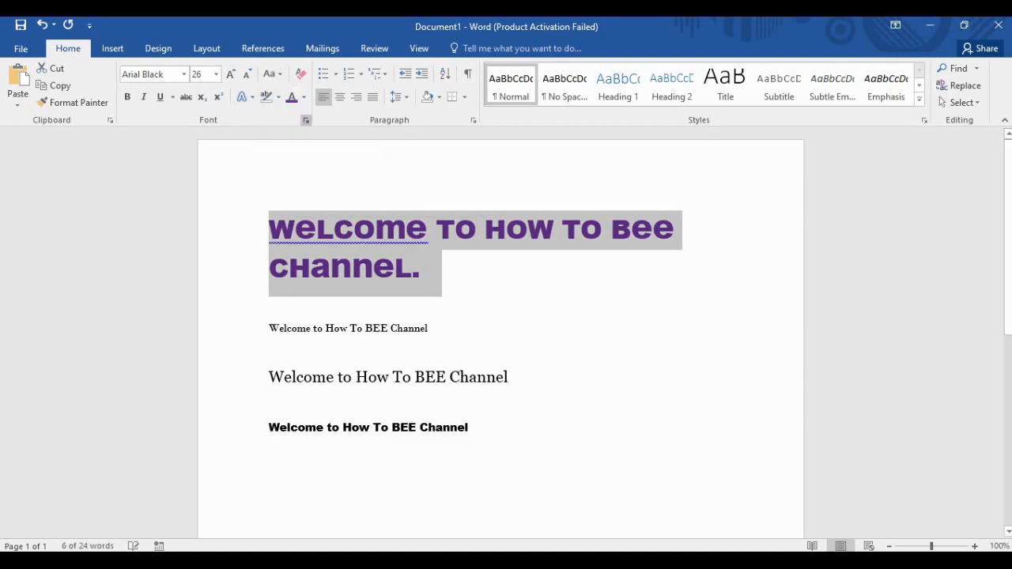
click(272, 73)
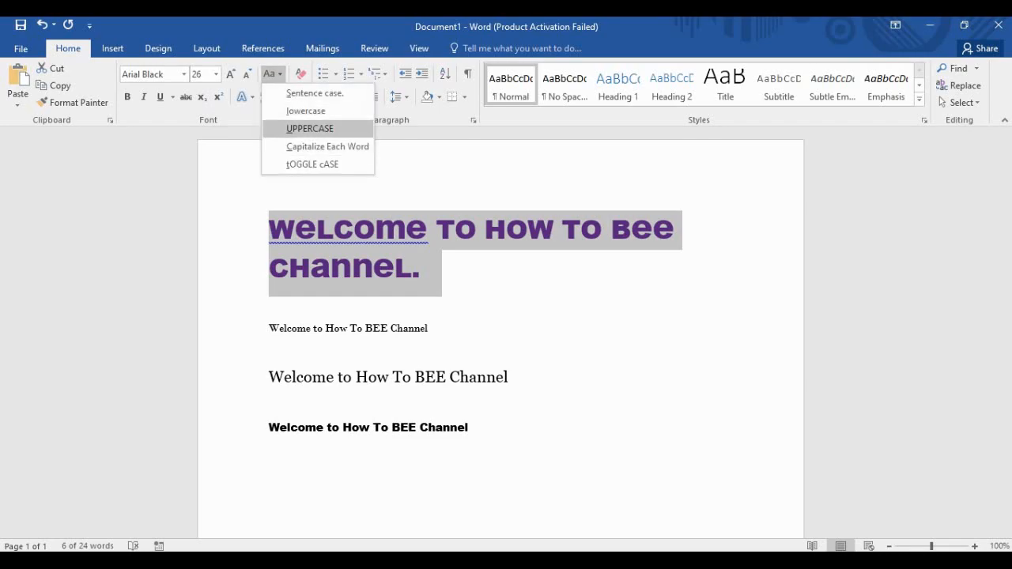
click(310, 128)
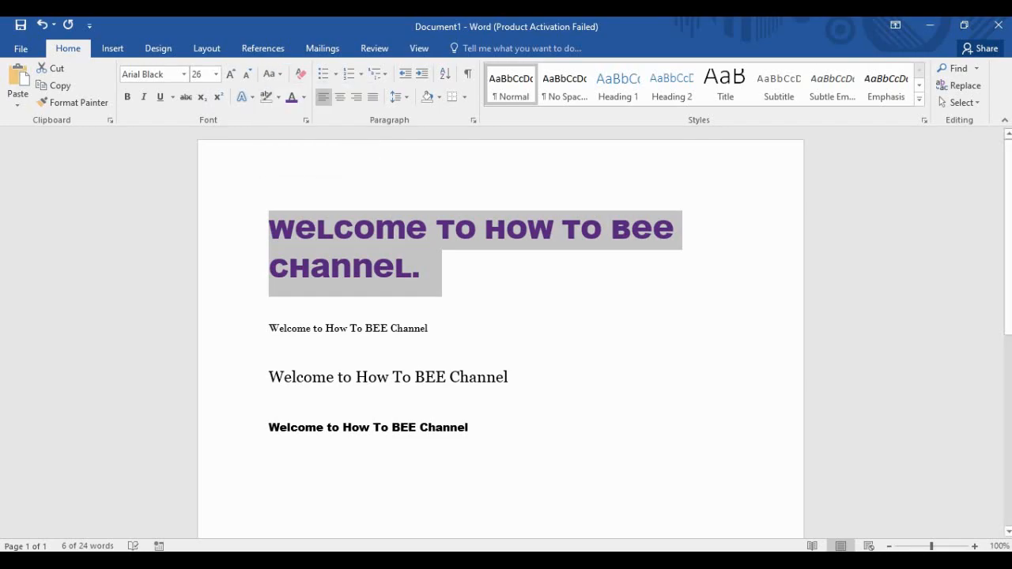
drag(449, 271, 271, 229)
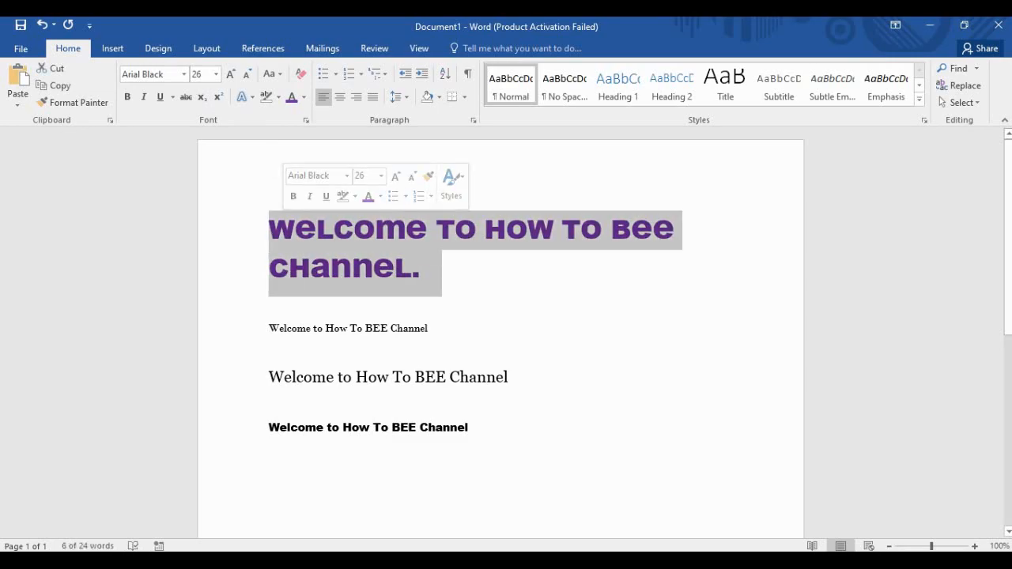
click(272, 73)
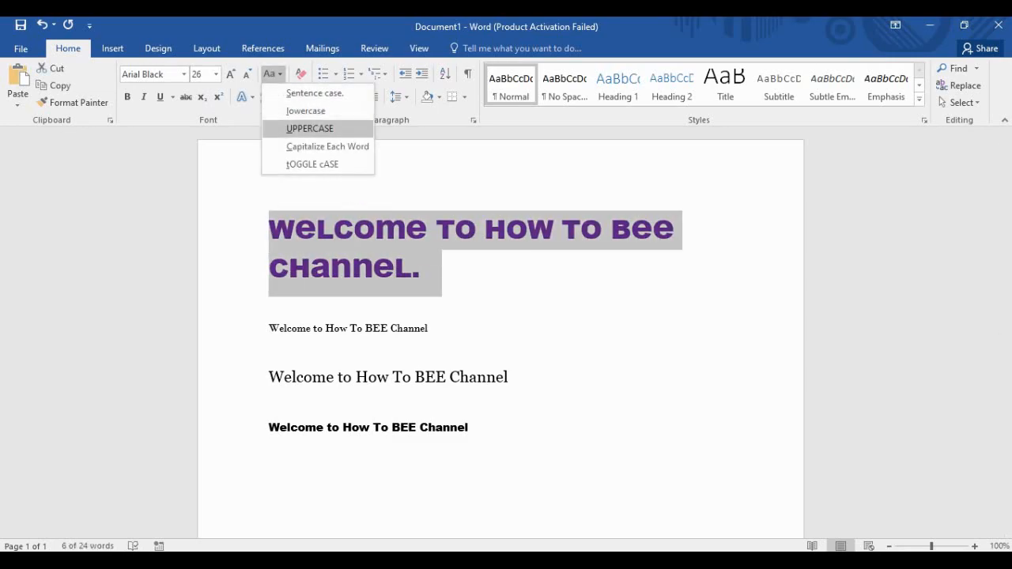
click(183, 74)
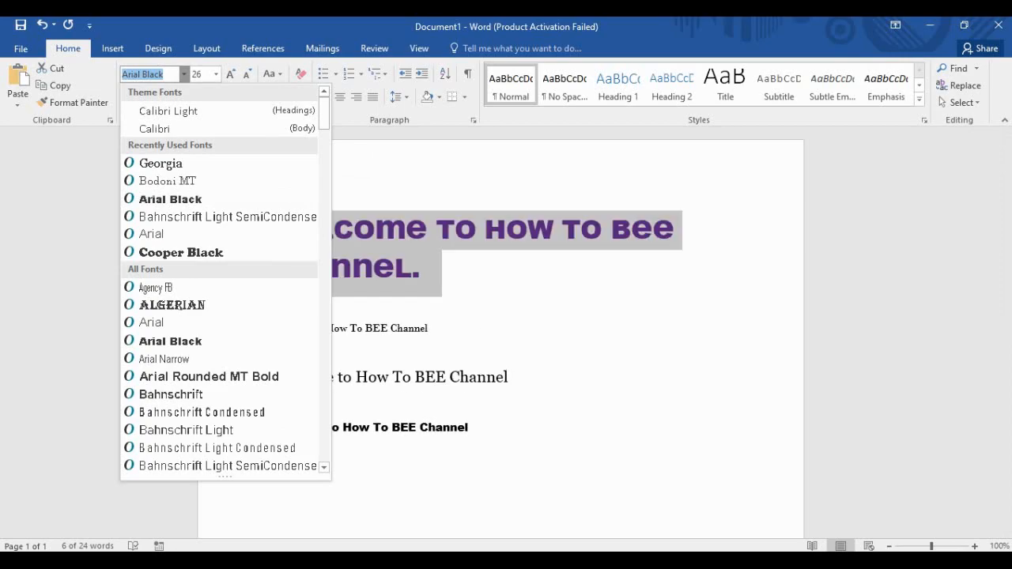
click(167, 180)
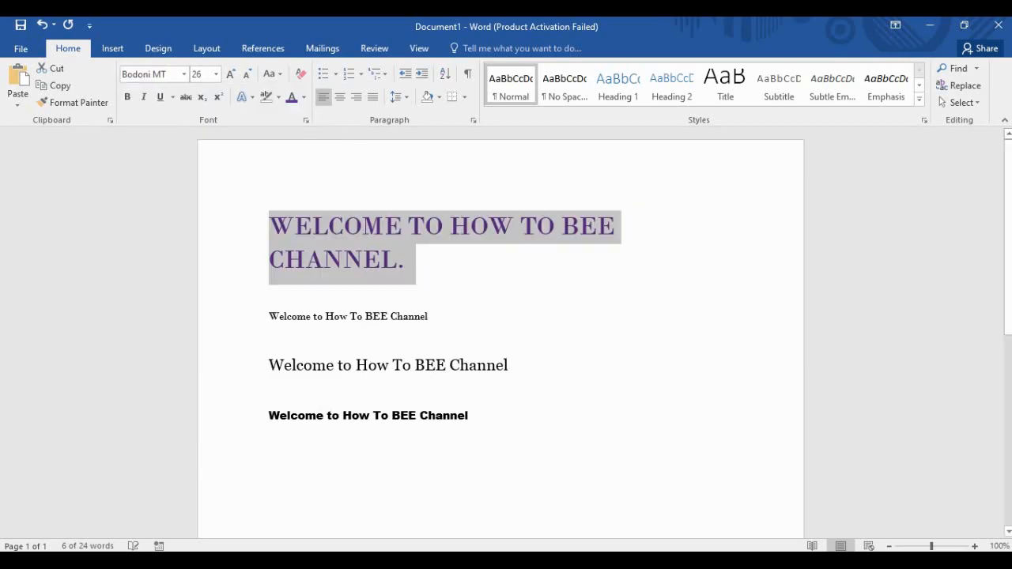
click(405, 260)
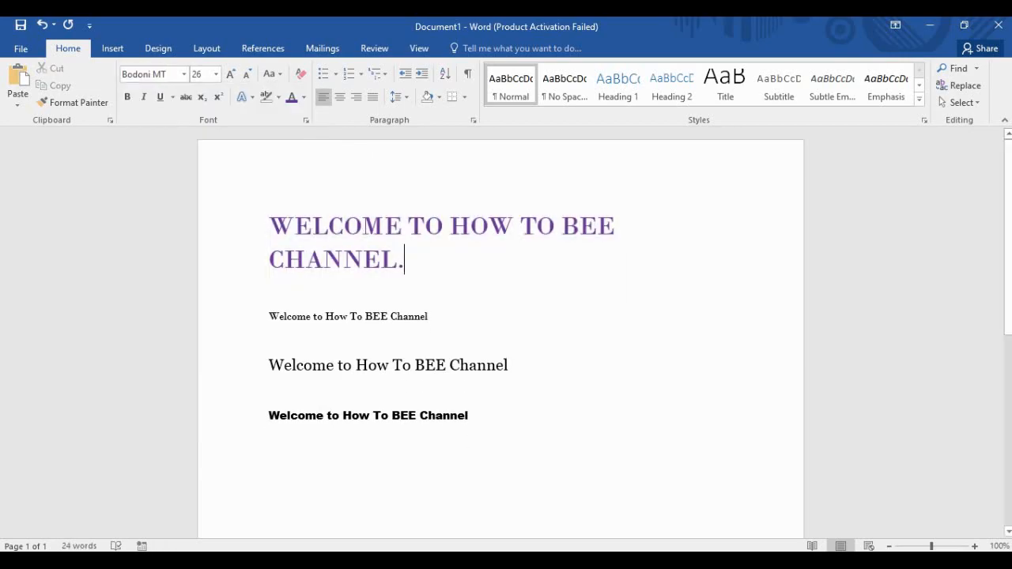
Change the third line to 'WELCOME TO HOW TO BEE CHANNEL' in all uppercase.
click(248, 367)
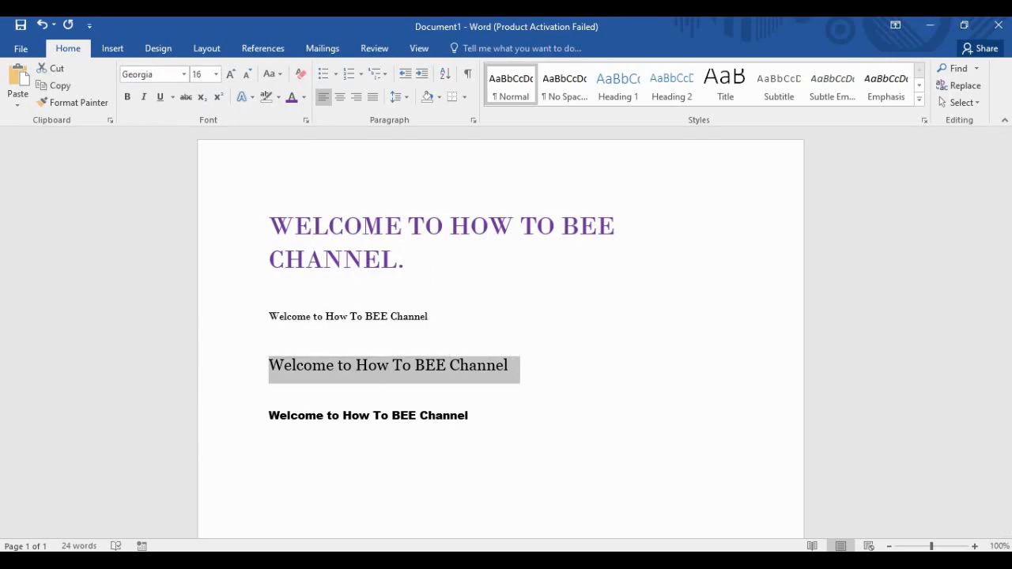
click(273, 73)
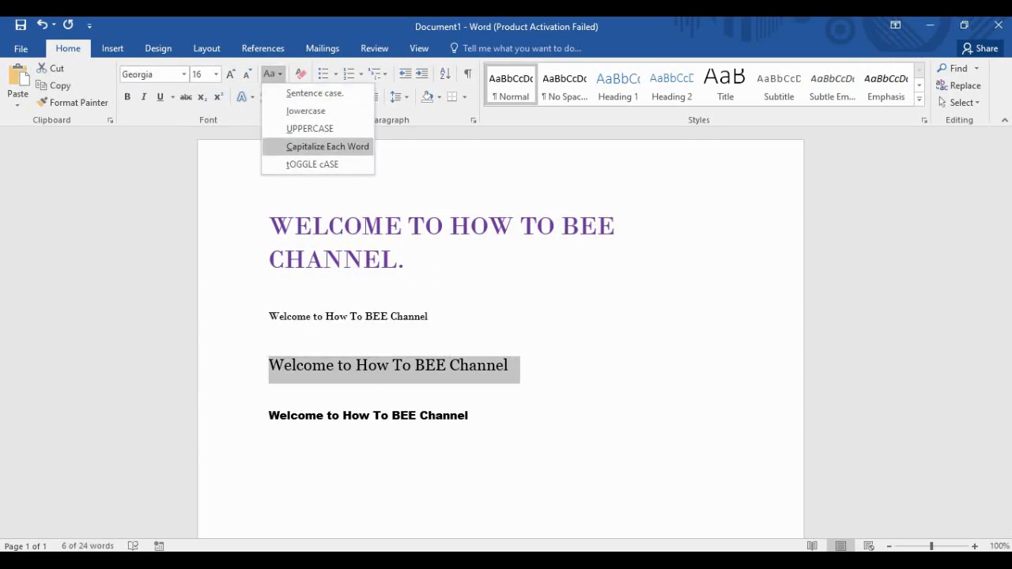
click(312, 164)
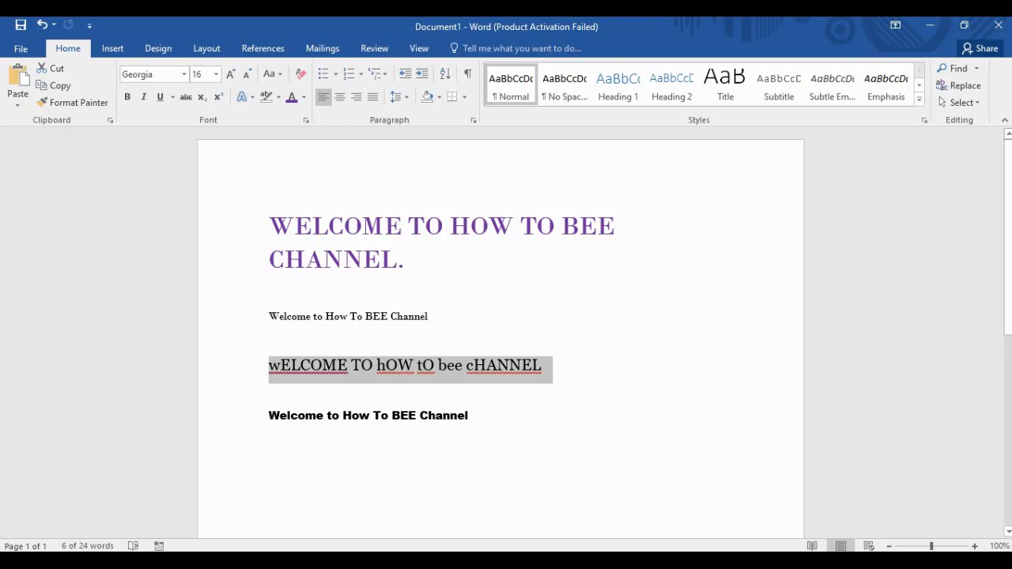
click(270, 73)
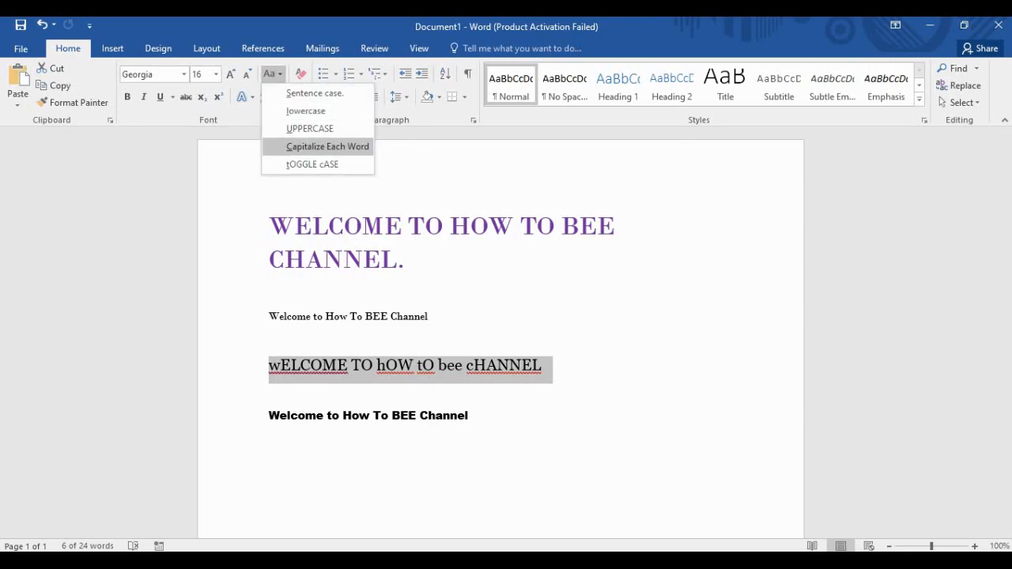
click(309, 128)
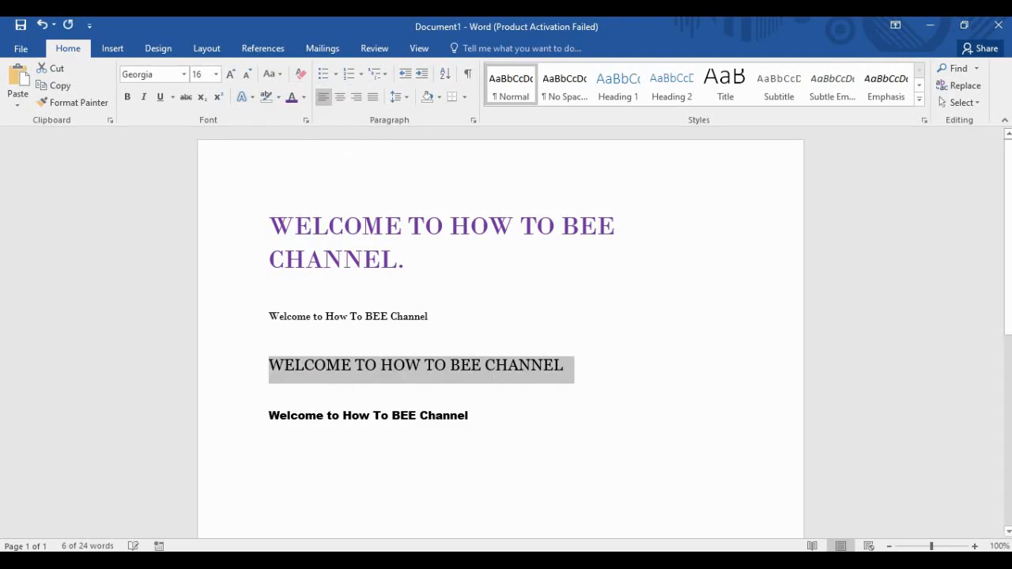
click(269, 74)
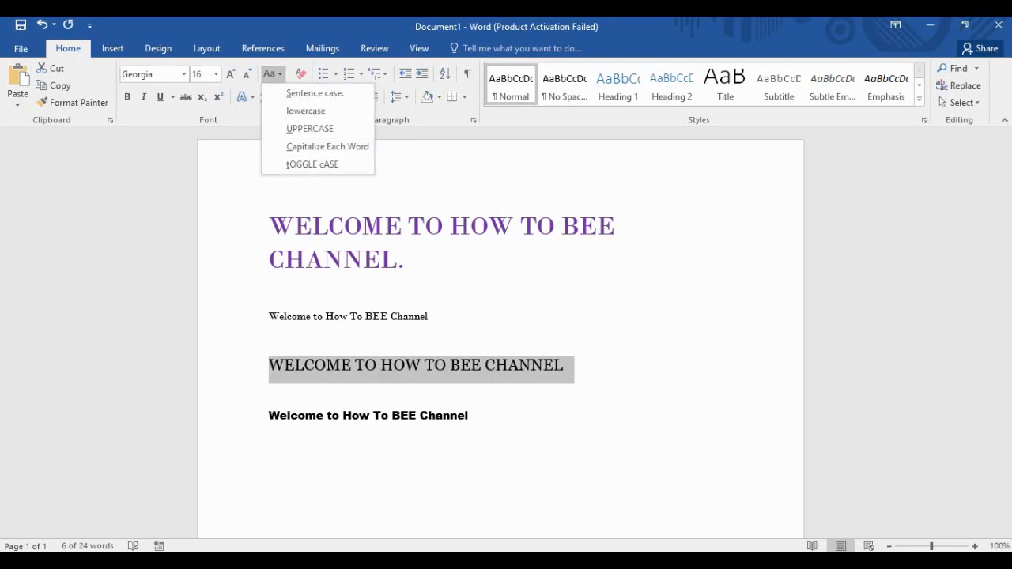
key(Escape)
click(568, 365)
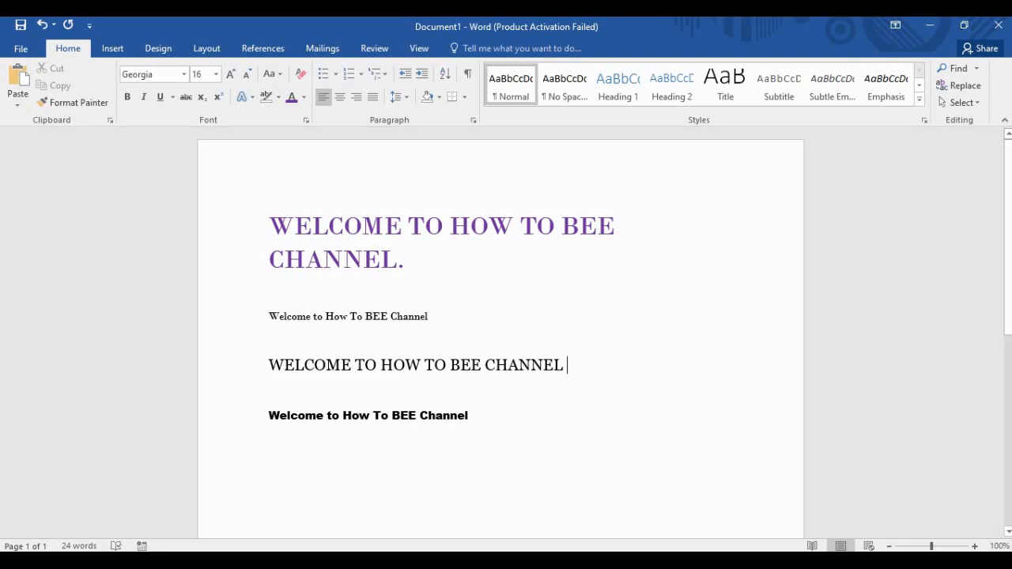
Select the heading and the three Welcome lines below it and delete them.
click(405, 260)
drag(475, 416, 263, 236)
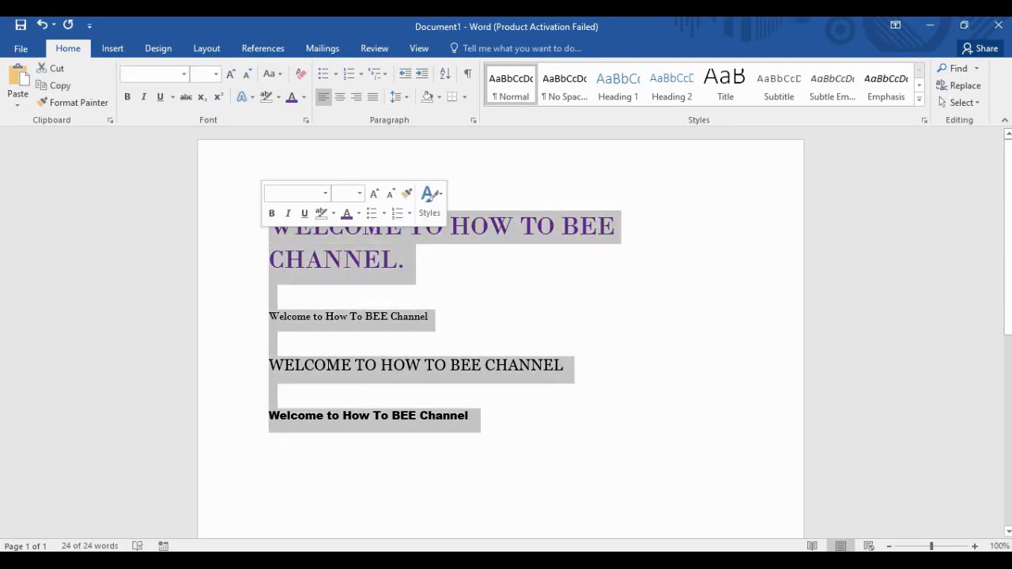
key(Delete)
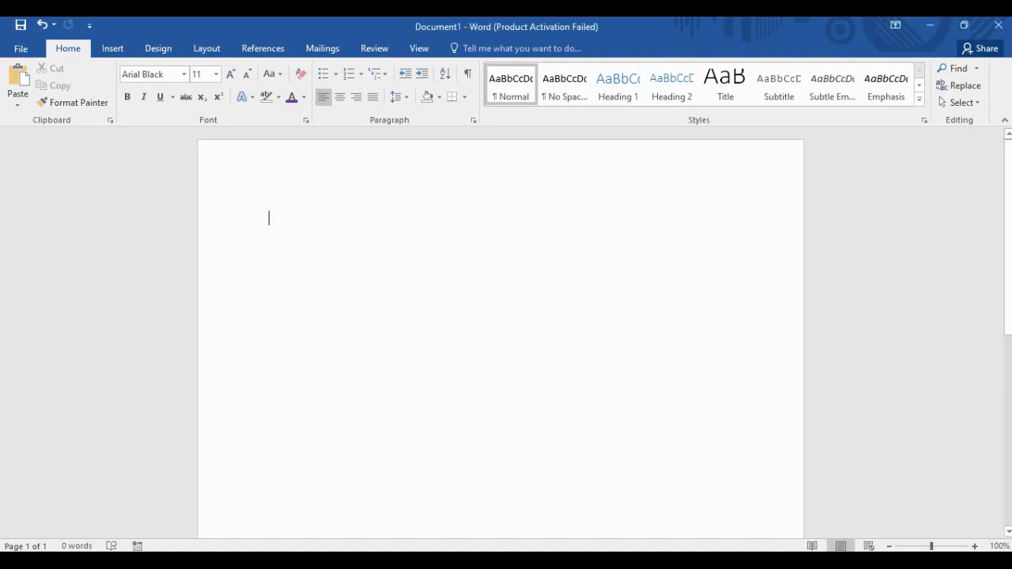
Paste the World War II essay text into the empty document.
key(ctrl+v)
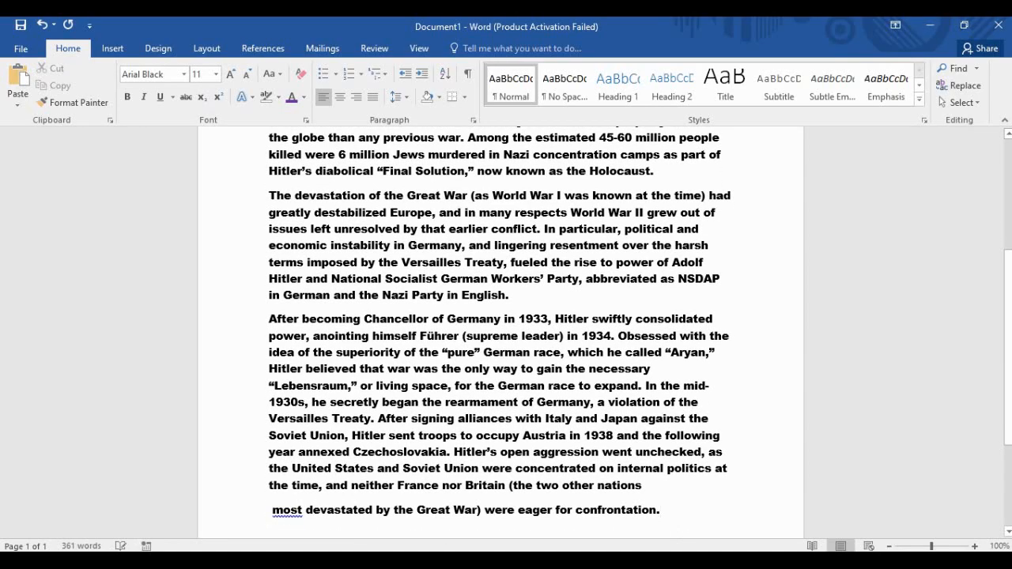
scroll(500, 332, up, 10)
scroll(500, 332, down, 12)
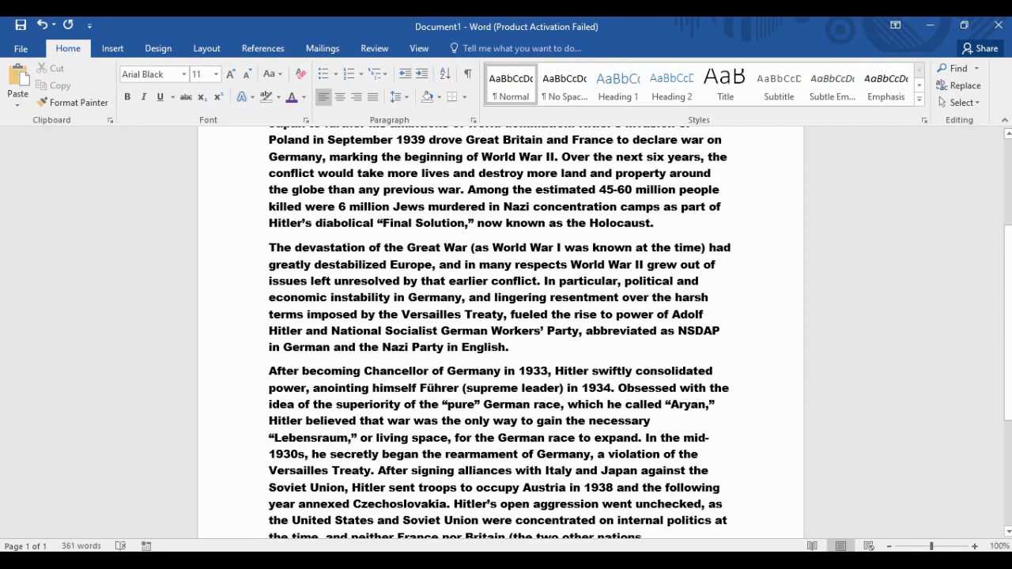
scroll(500, 333, up, 10)
scroll(500, 332, down, 2)
scroll(501, 332, up, 2)
scroll(500, 332, up, 1)
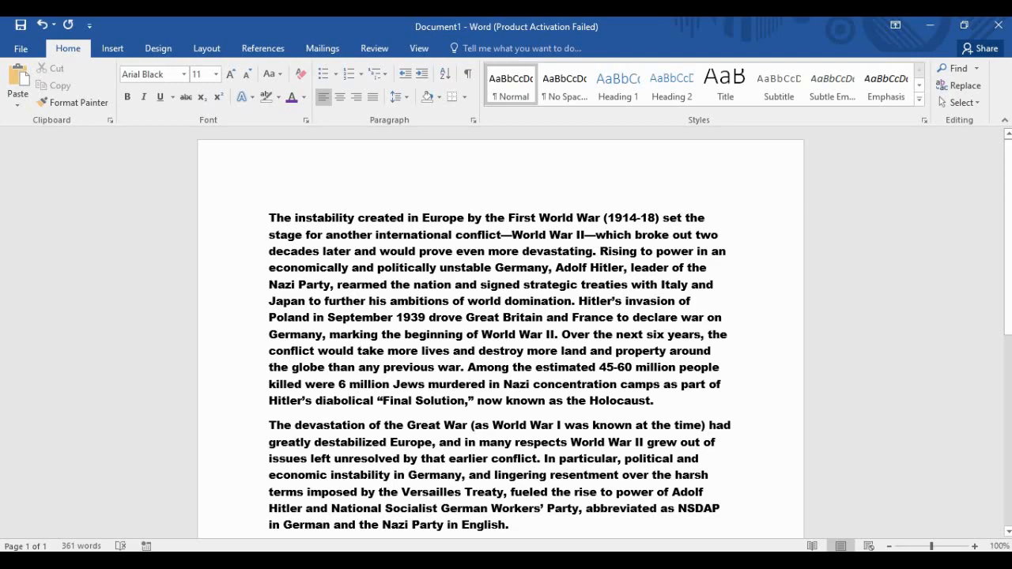
Start new paragraphs after "domination." and before "The devastation".
click(575, 301)
key(Return)
key(Return)
key(Return)
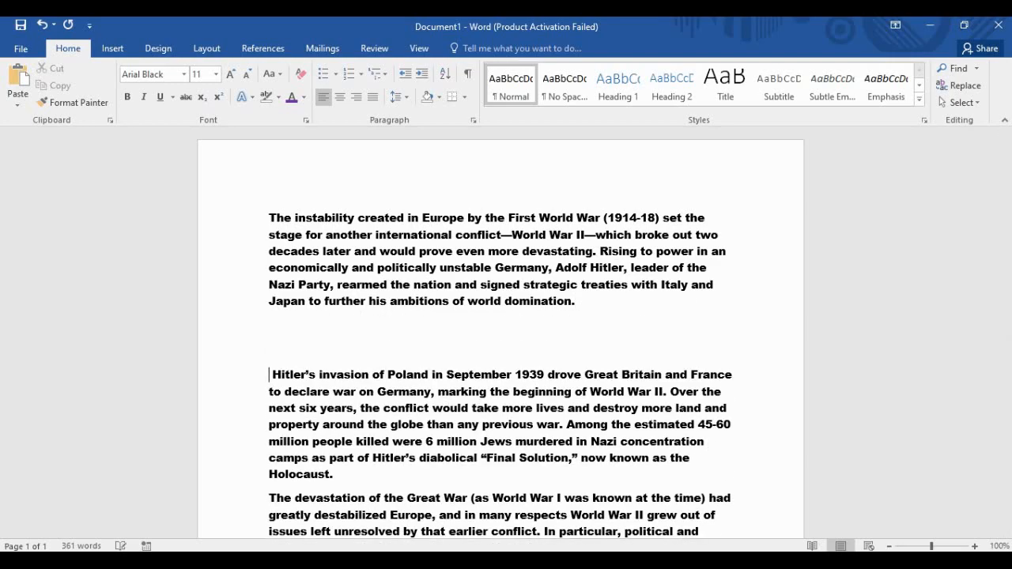
scroll(499, 332, down, 2)
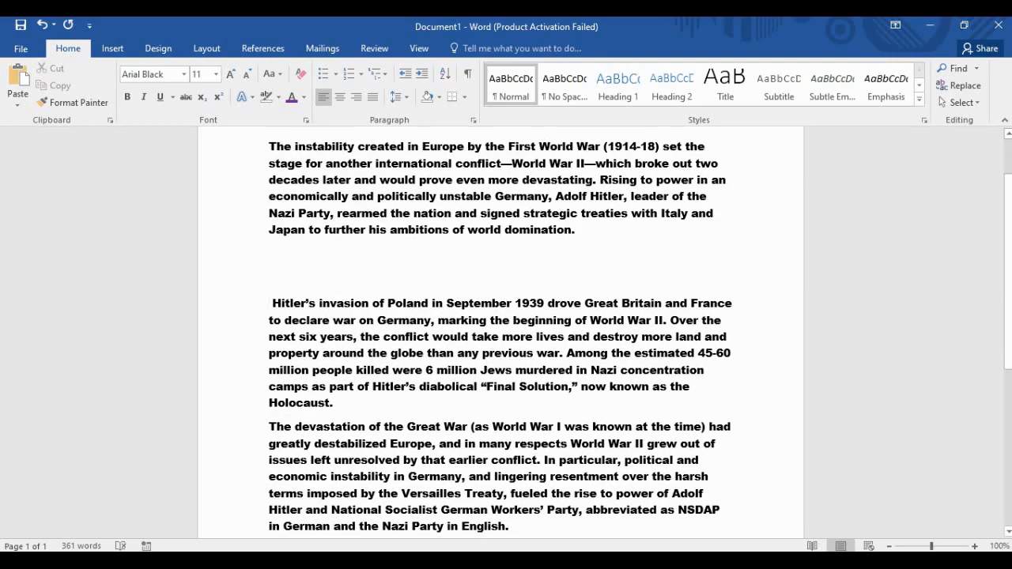
click(334, 403)
click(270, 427)
key(Return)
key(Return)
key(Return)
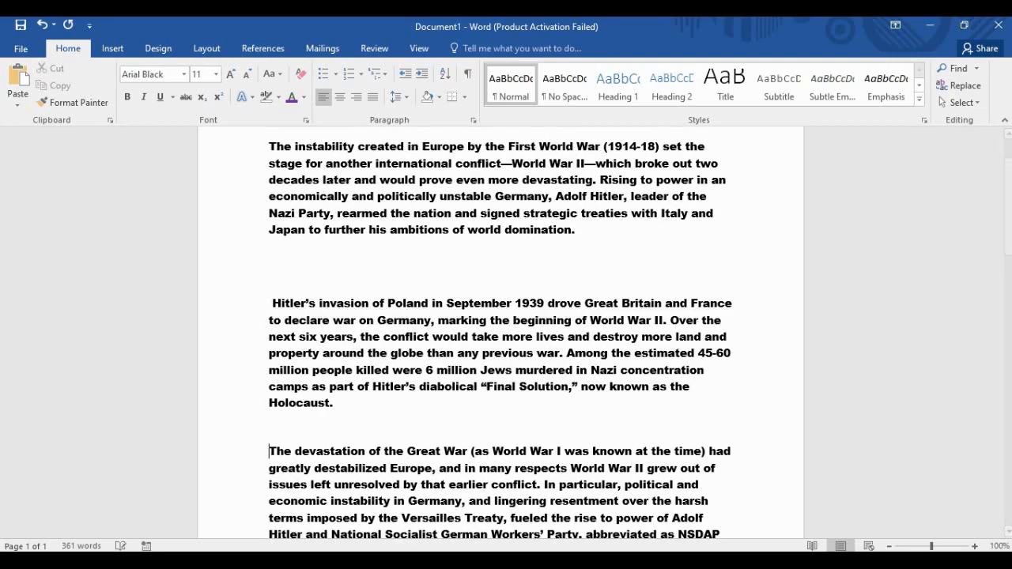
Indent the opening paragraph beginning "The instability" with three tabs.
scroll(500, 332, up, 2)
click(270, 218)
key(Tab)
key(Tab)
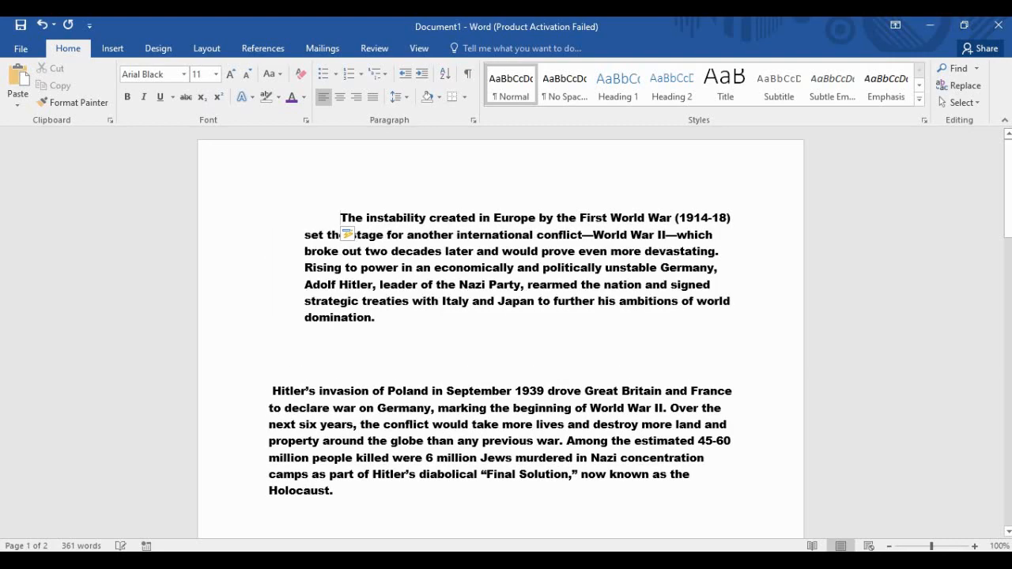
key(Tab)
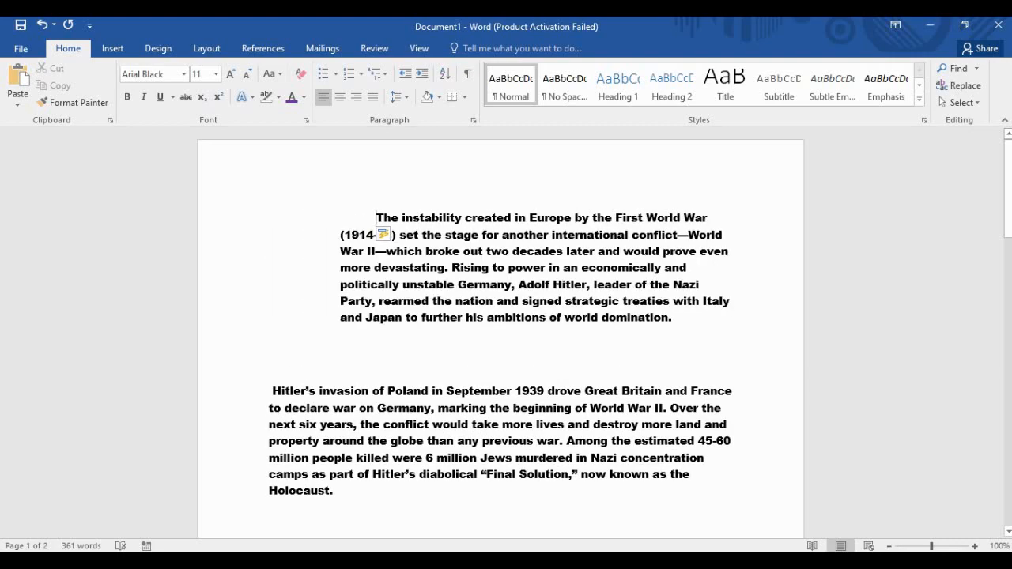
key(Tab)
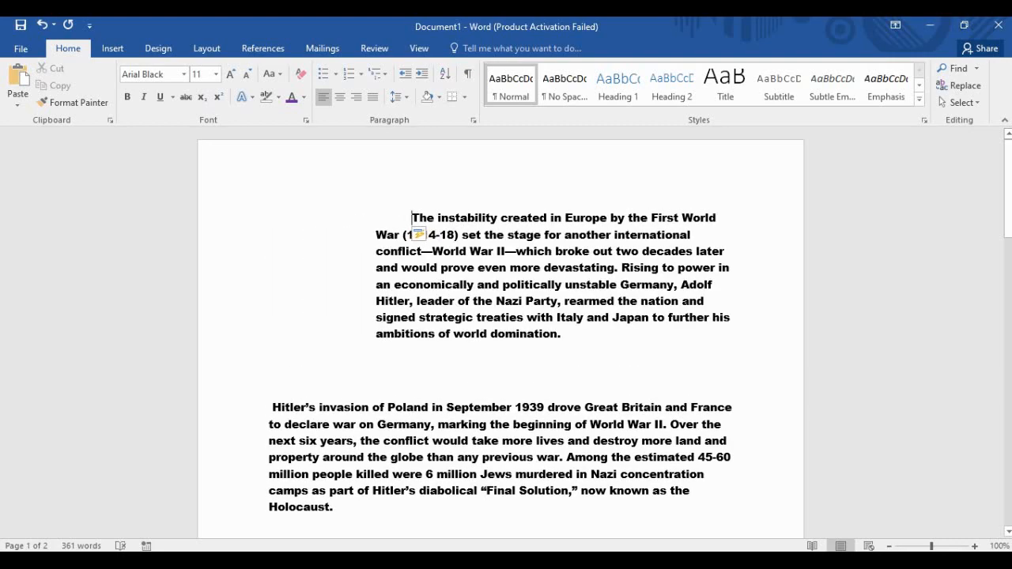
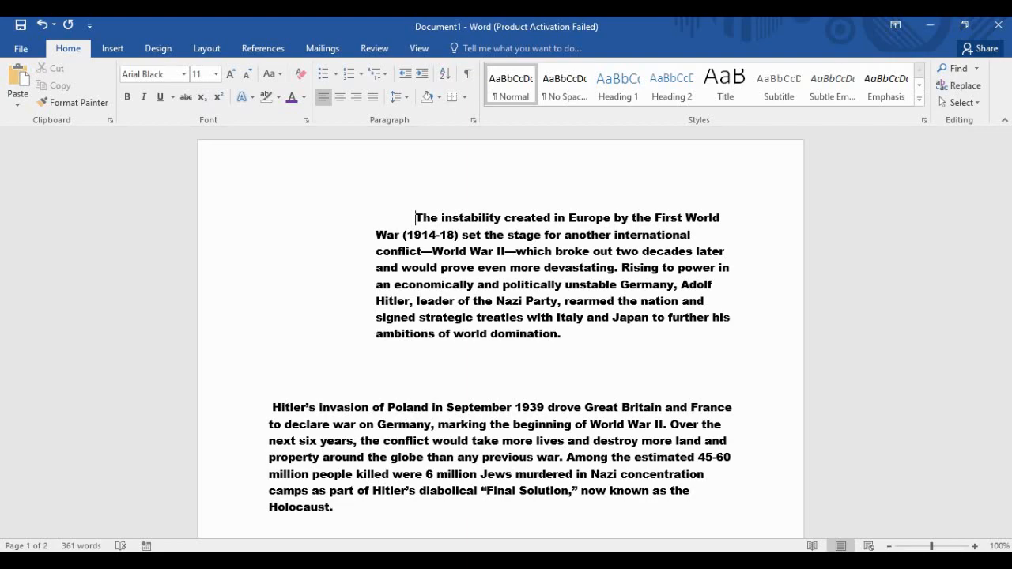
Indent the opening line one more tab stop and preview the two-page essay for printing.
key(Tab)
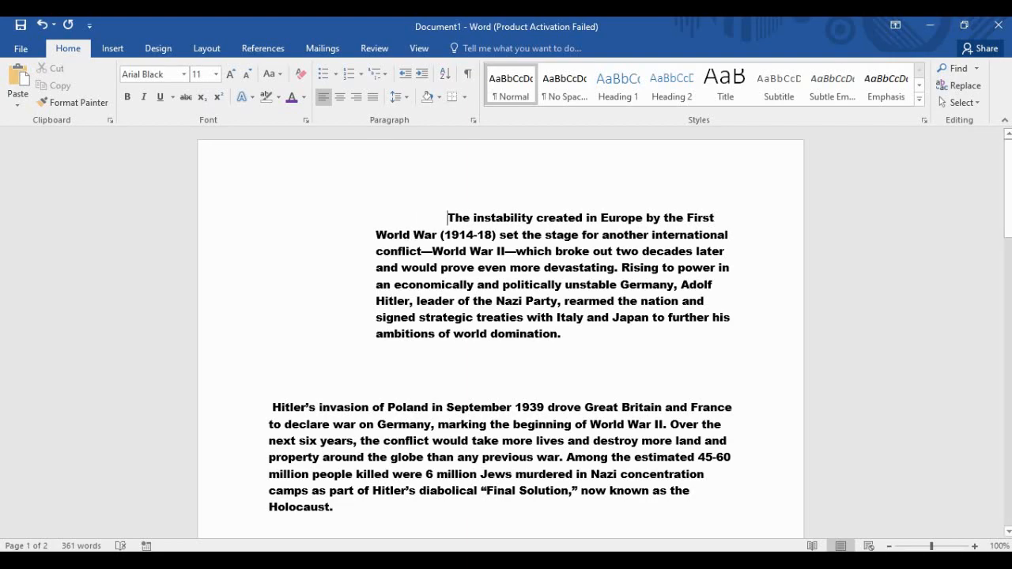
click(416, 218)
drag(416, 218, 569, 336)
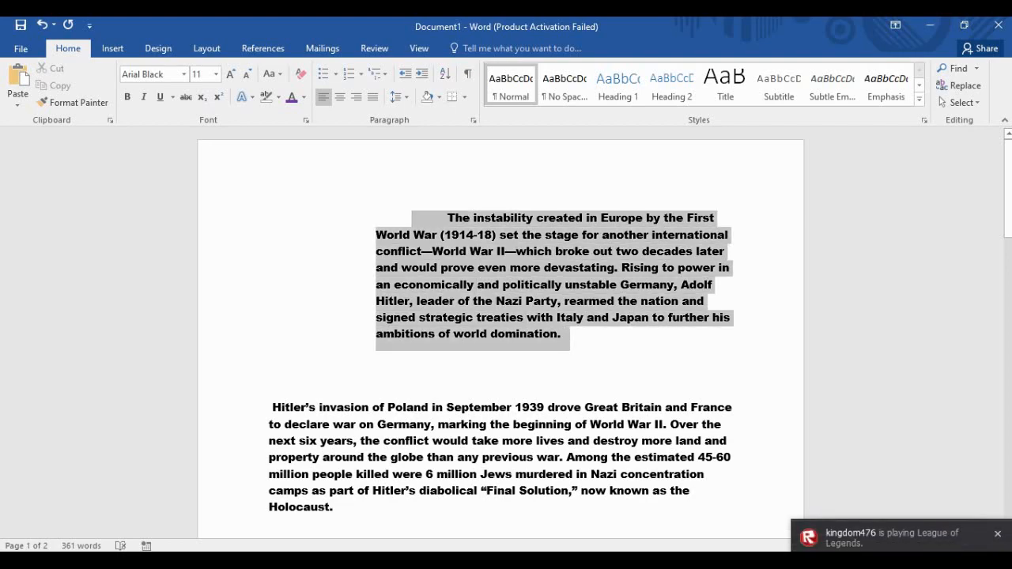
click(567, 335)
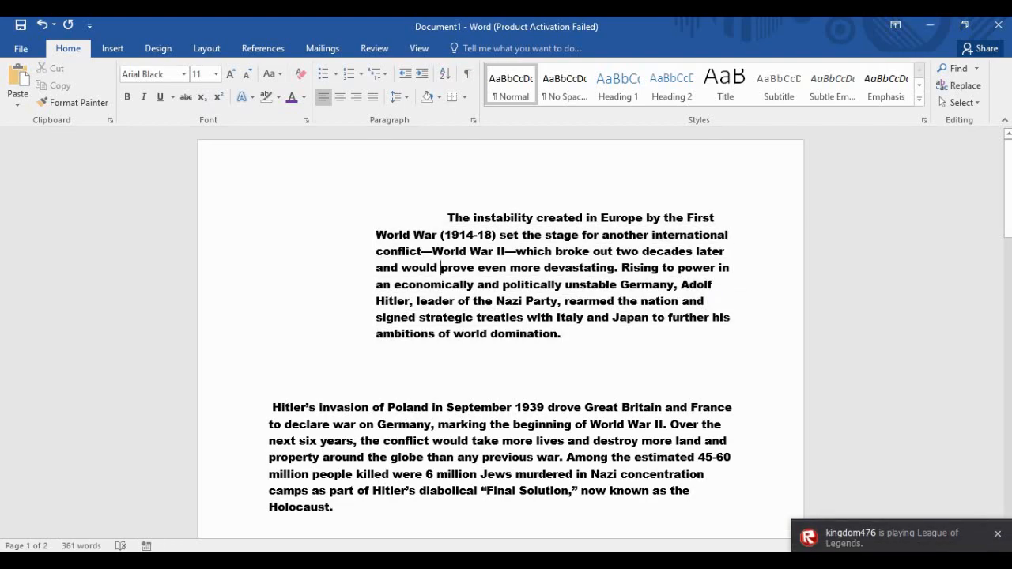
key(ctrl+p)
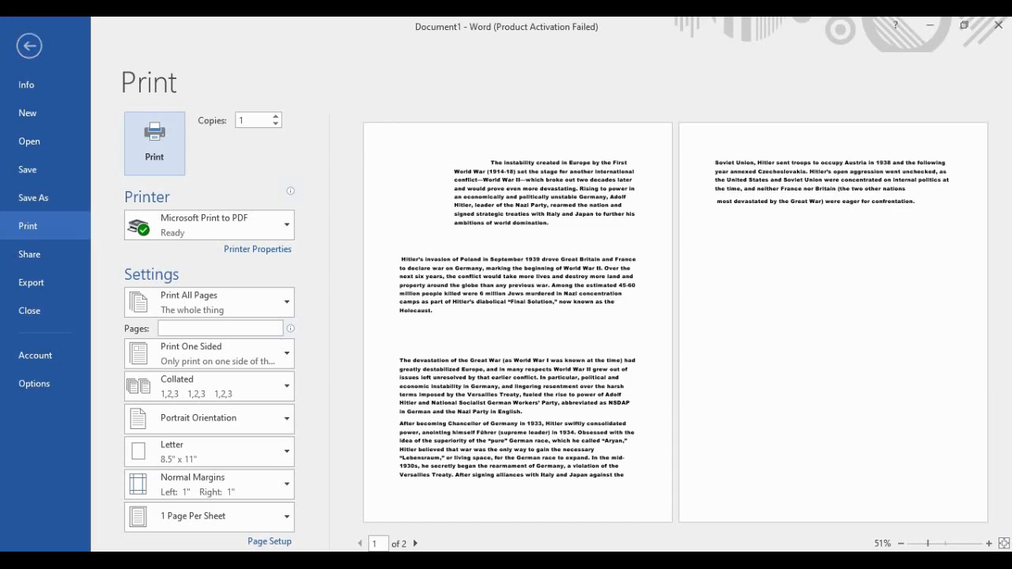
Return from the print preview to the document and select the opening paragraph.
click(29, 45)
drag(412, 218, 569, 336)
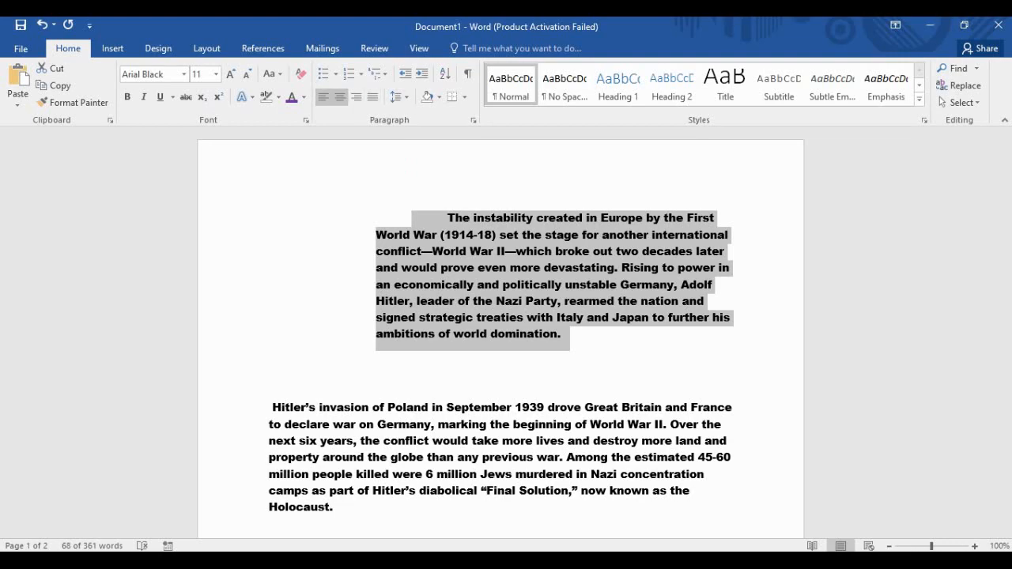
Try center, right and justified alignment on the opening paragraph.
click(340, 97)
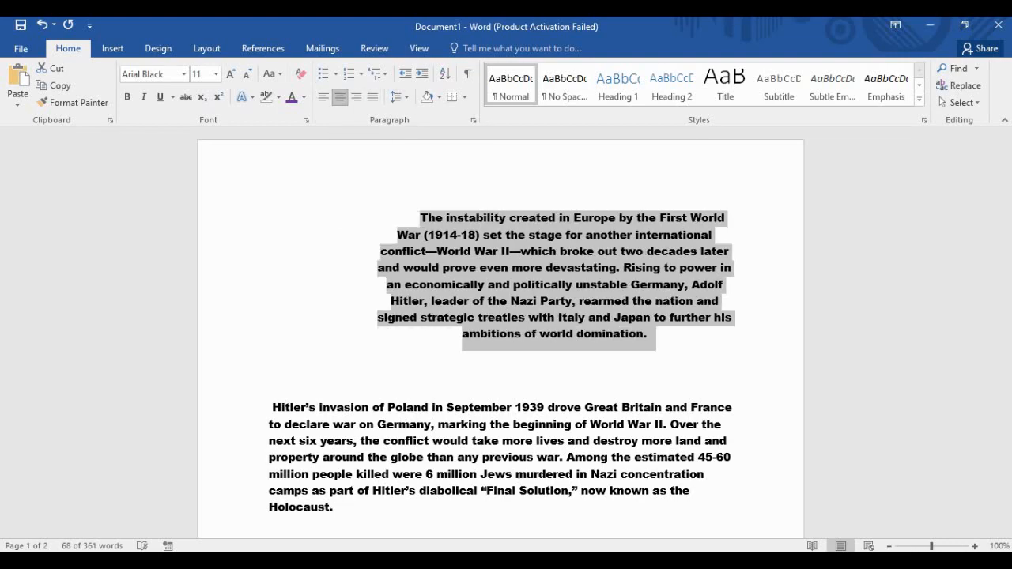
click(356, 96)
click(372, 97)
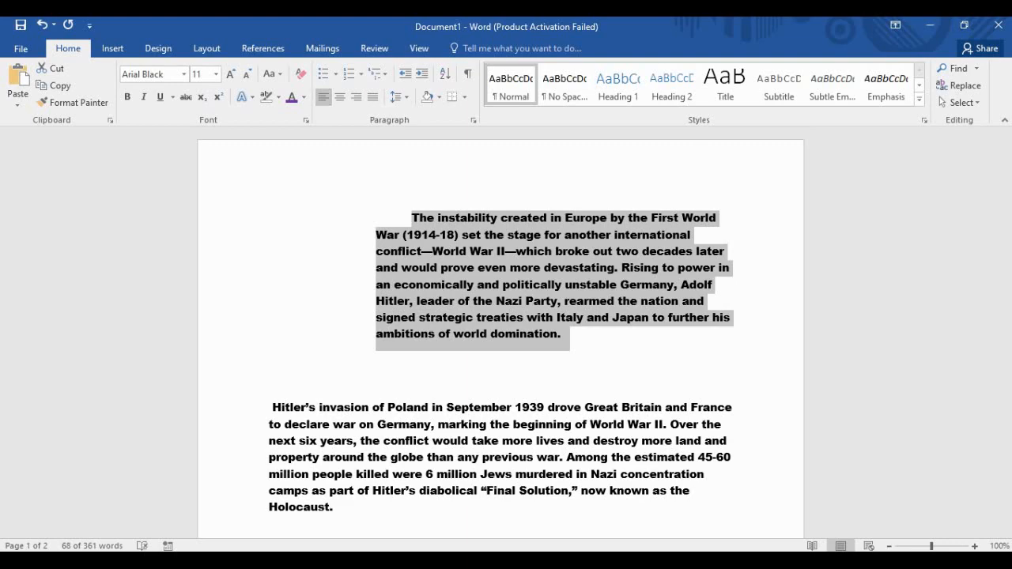
click(356, 96)
click(372, 97)
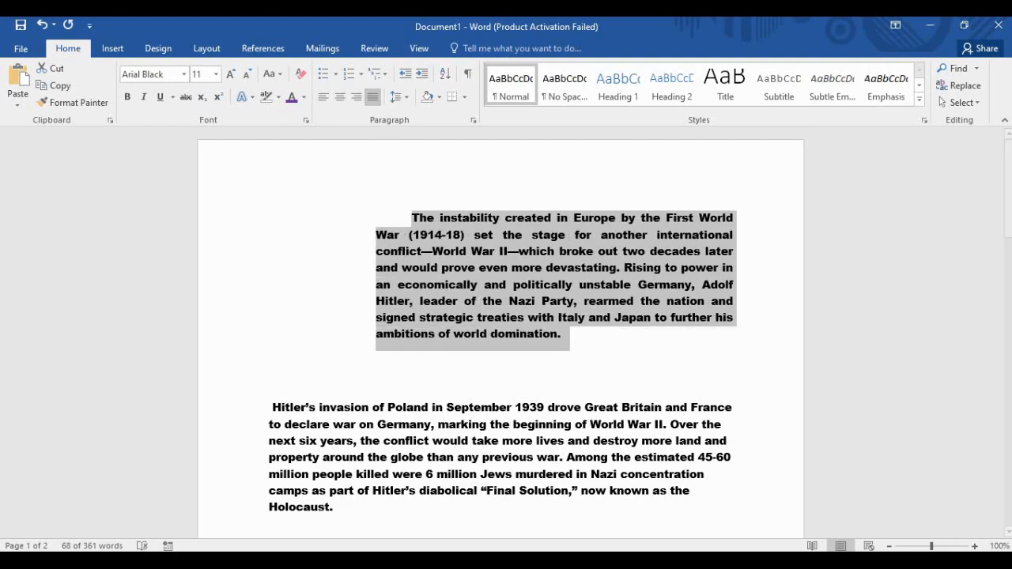
Break the opening paragraph before 'War (1914-18)' so the new line starts flush left.
click(376, 235)
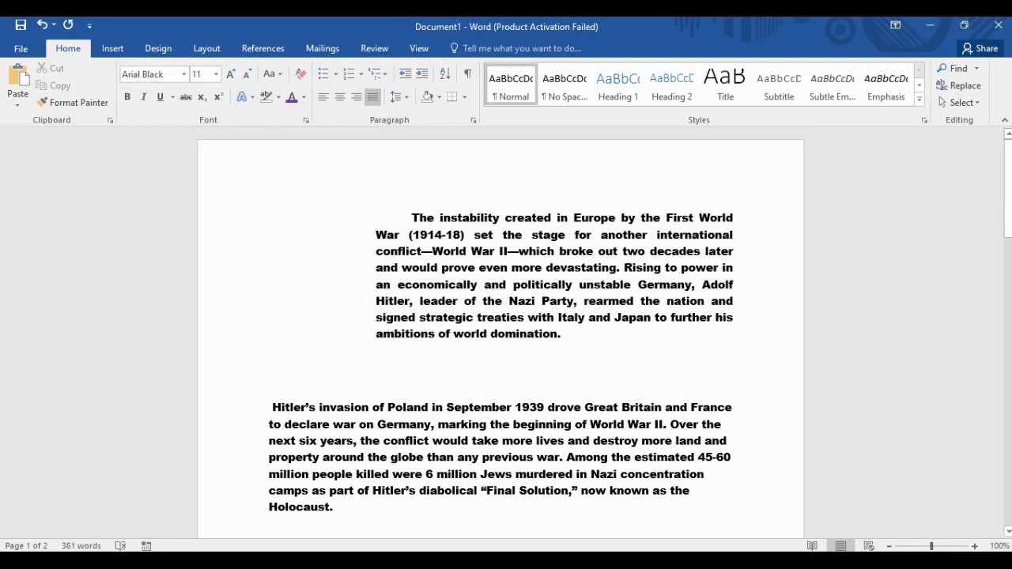
key(BackSpace)
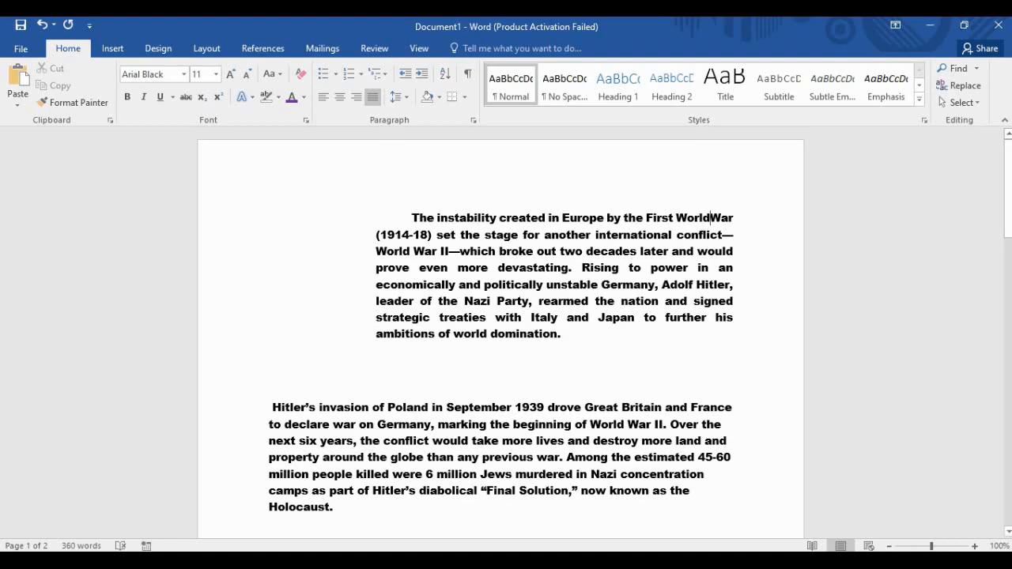
key(Return)
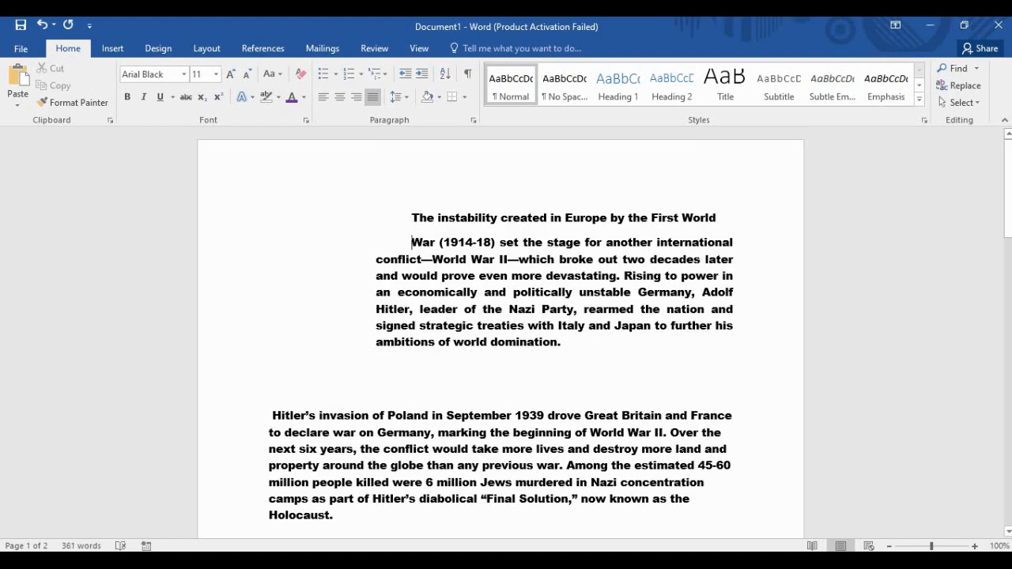
key(Return)
key(BackSpace)
key(BackSpace)
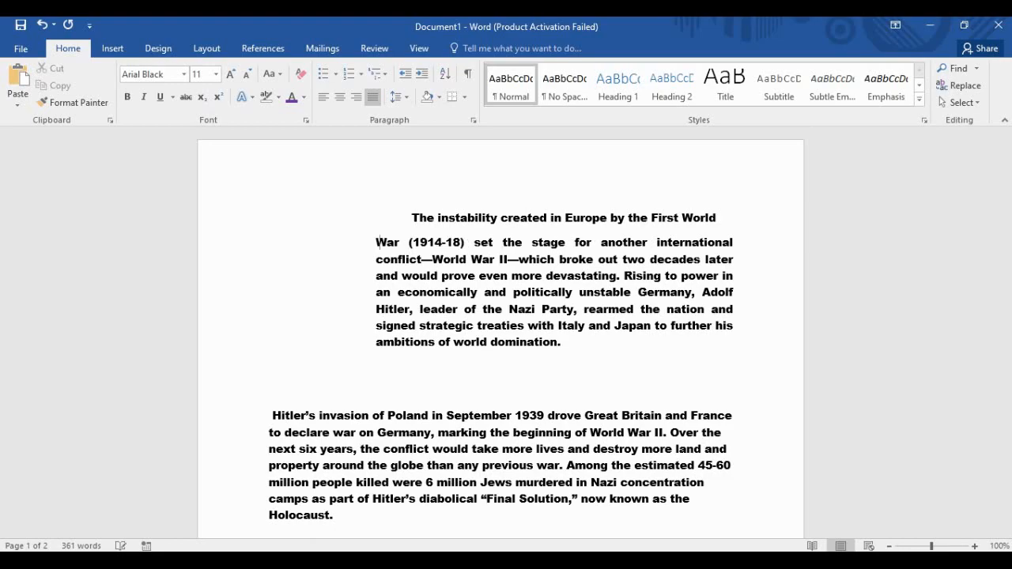
key(BackSpace)
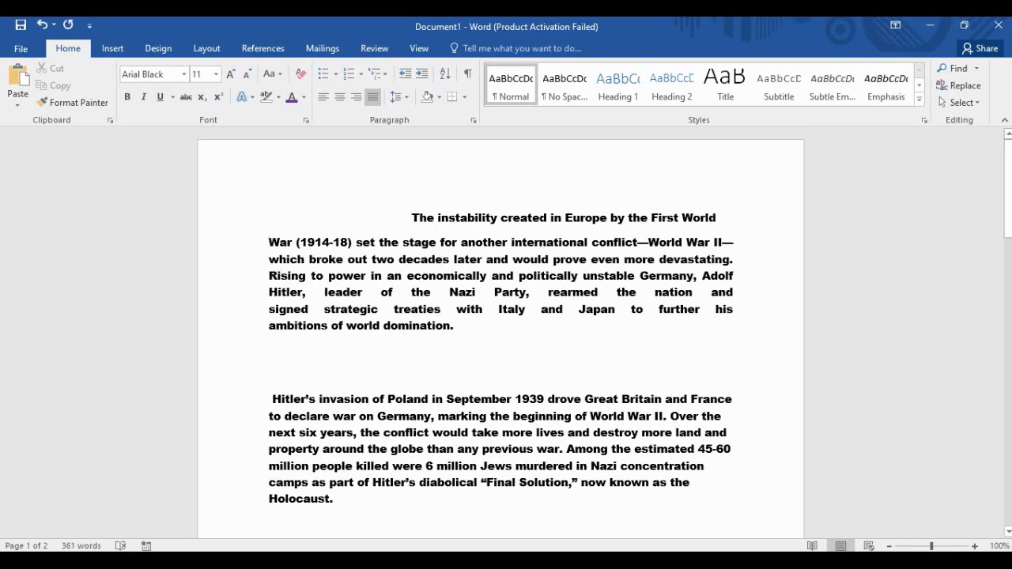
key(BackSpace)
key(Return)
key(BackSpace)
key(BackSpace)
Left-align the 'War (1914-18)' paragraph and move the opening line to the left margin.
key(ctrl+shift+Down)
key(ctrl+shift+Down)
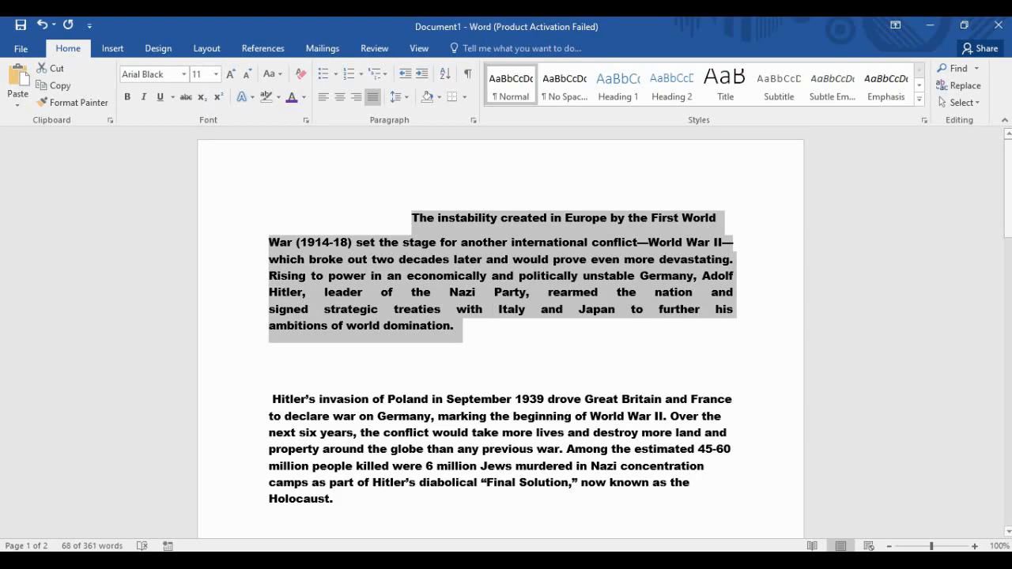
click(340, 97)
click(373, 97)
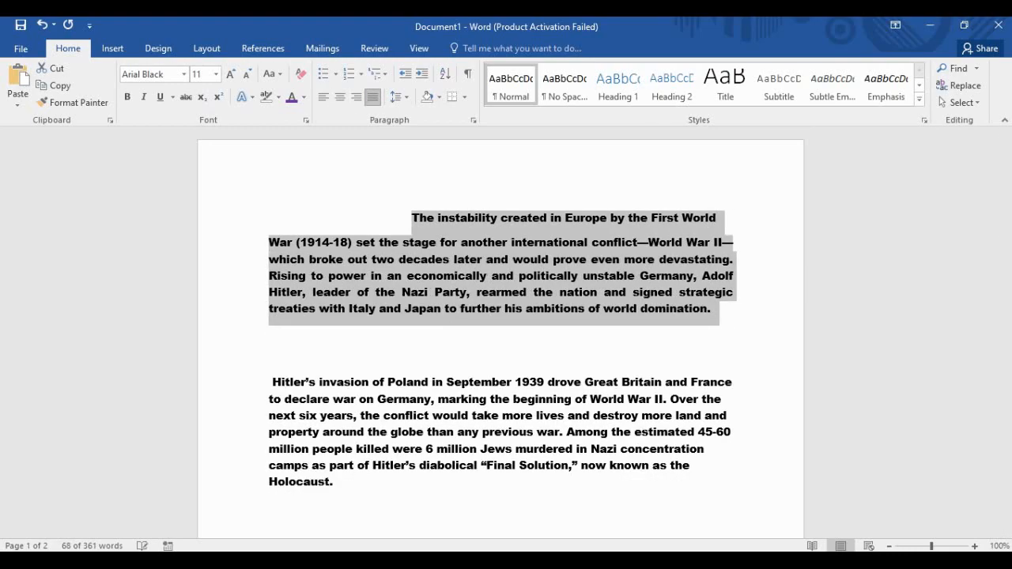
click(373, 96)
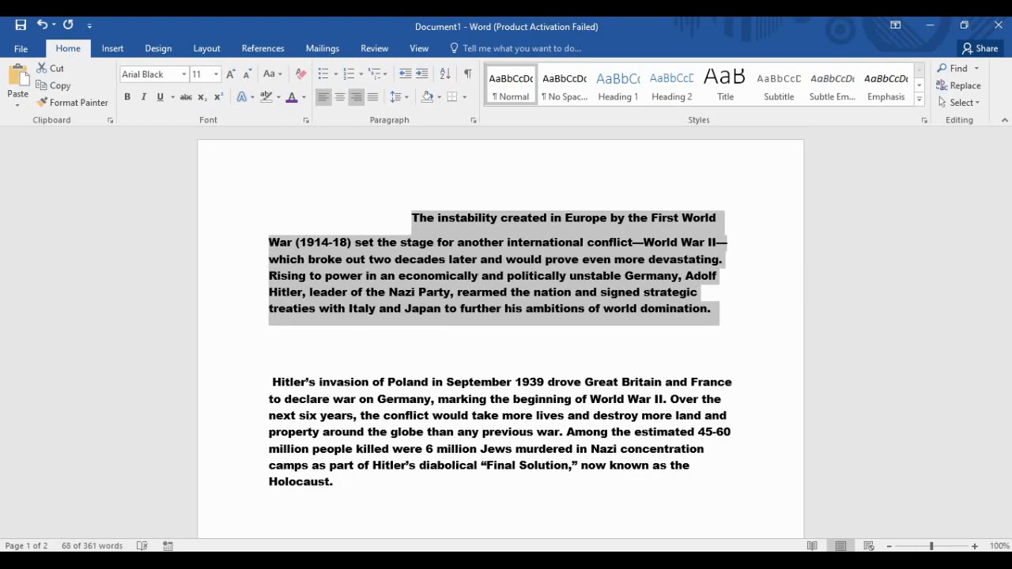
click(323, 97)
click(340, 97)
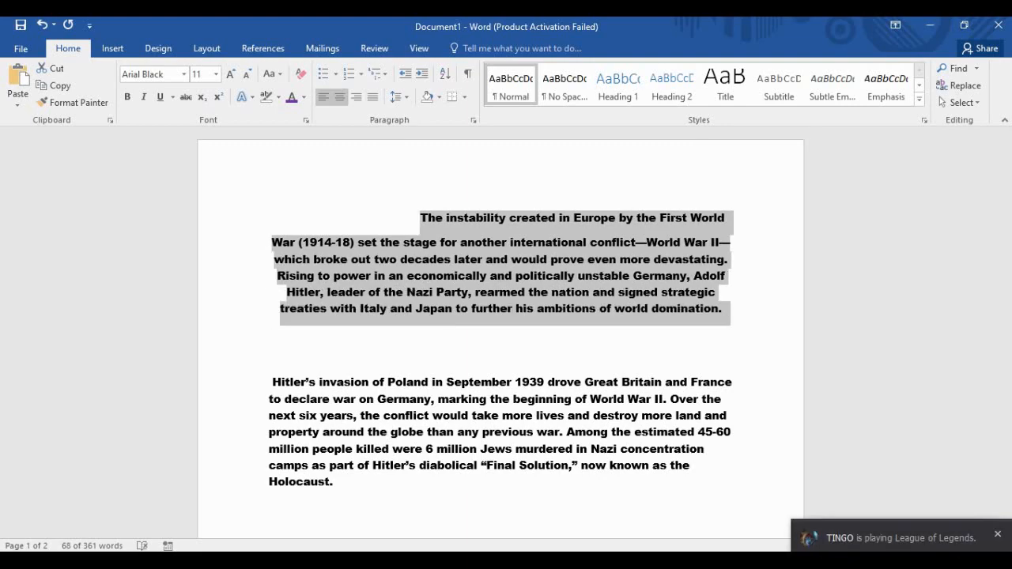
click(323, 97)
click(419, 217)
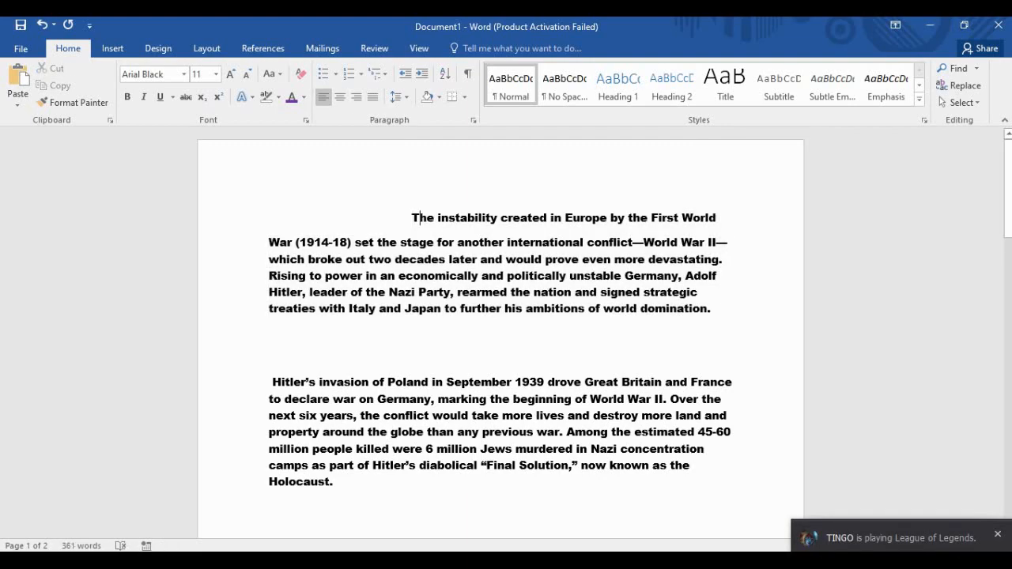
key(BackSpace)
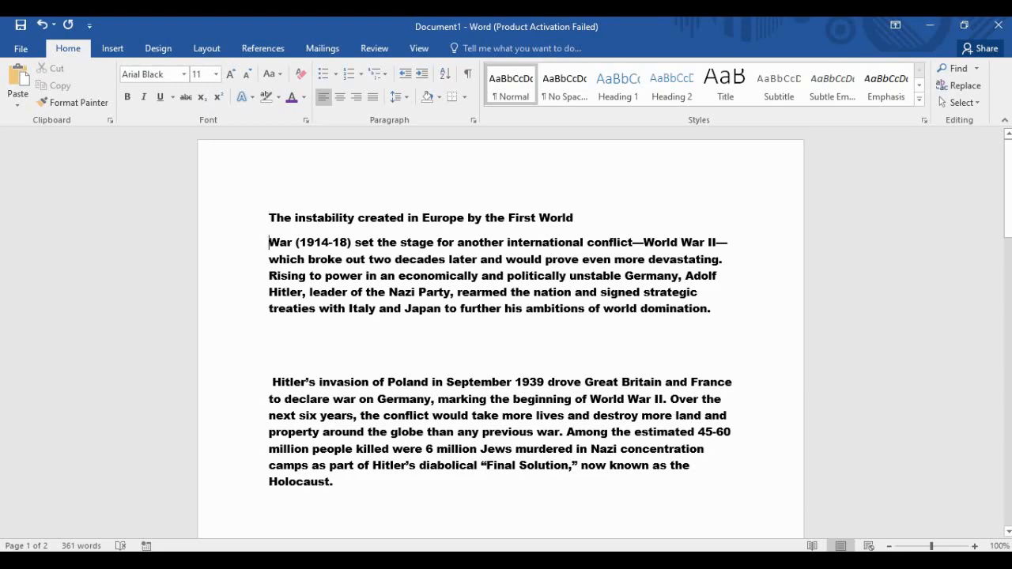
Rejoin the two halves of the opening paragraph into a single paragraph.
key(BackSpace)
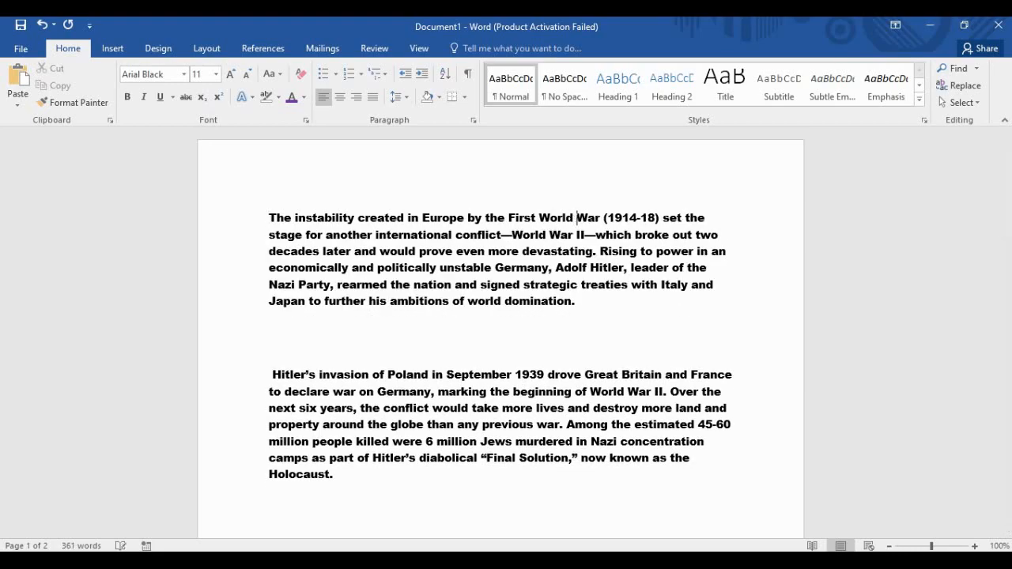
click(576, 301)
scroll(577, 302, down, 3)
scroll(500, 332, down, 4)
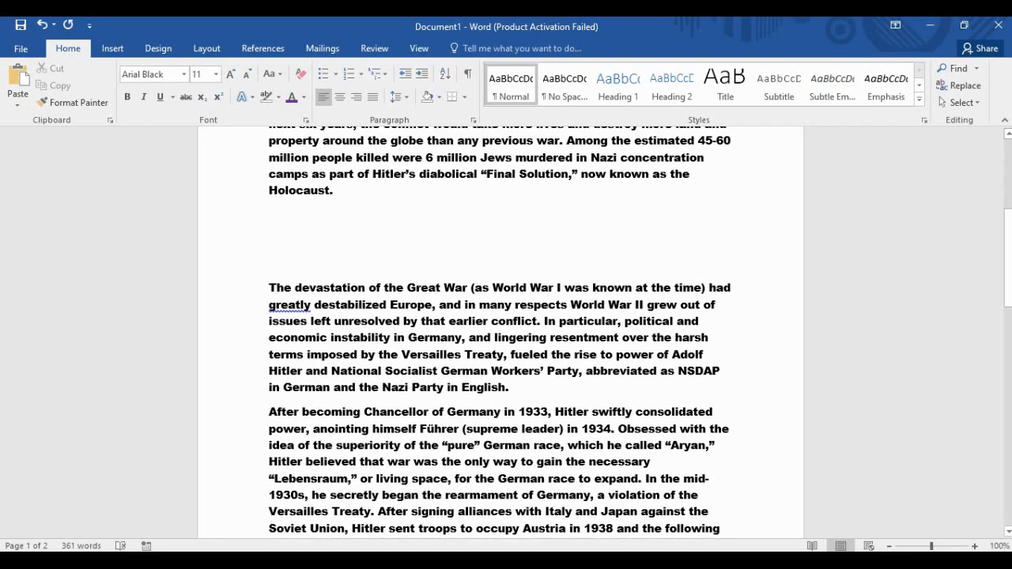
scroll(500, 332, up, 8)
scroll(500, 332, down, 3)
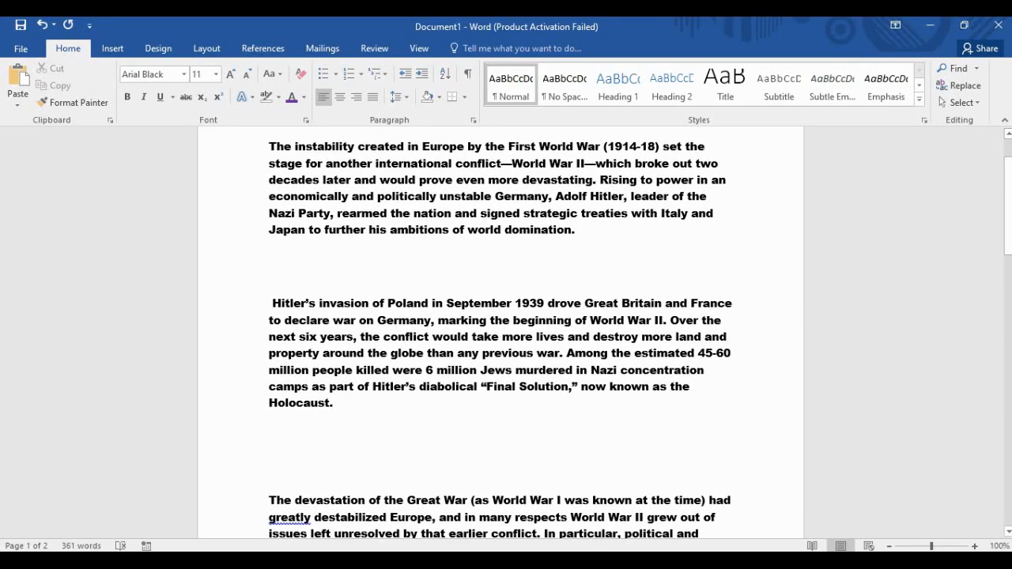
scroll(501, 332, up, 3)
click(270, 325)
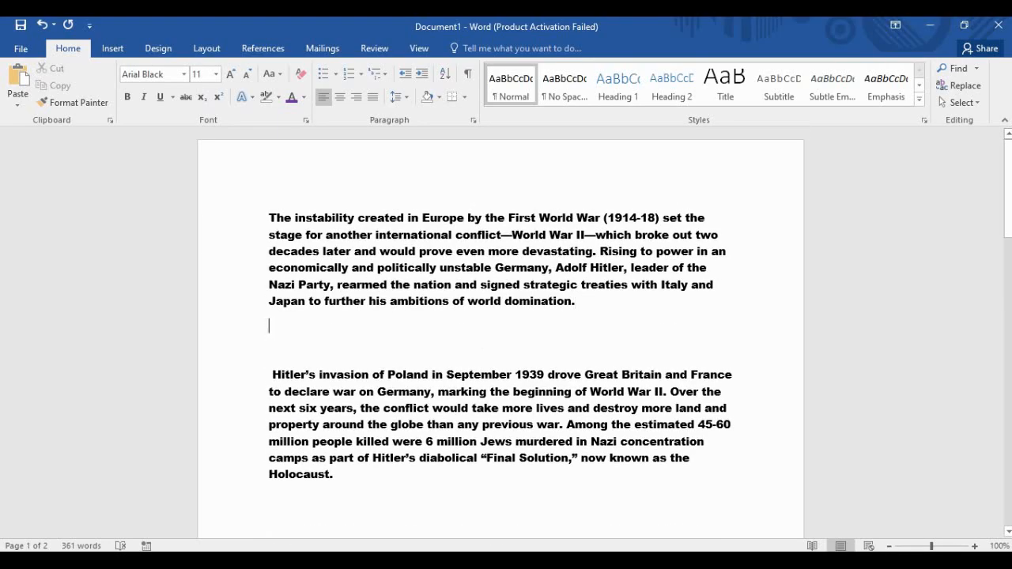
Add the line 'I Want A Hug.' below the opening paragraph and select it.
key(Return)
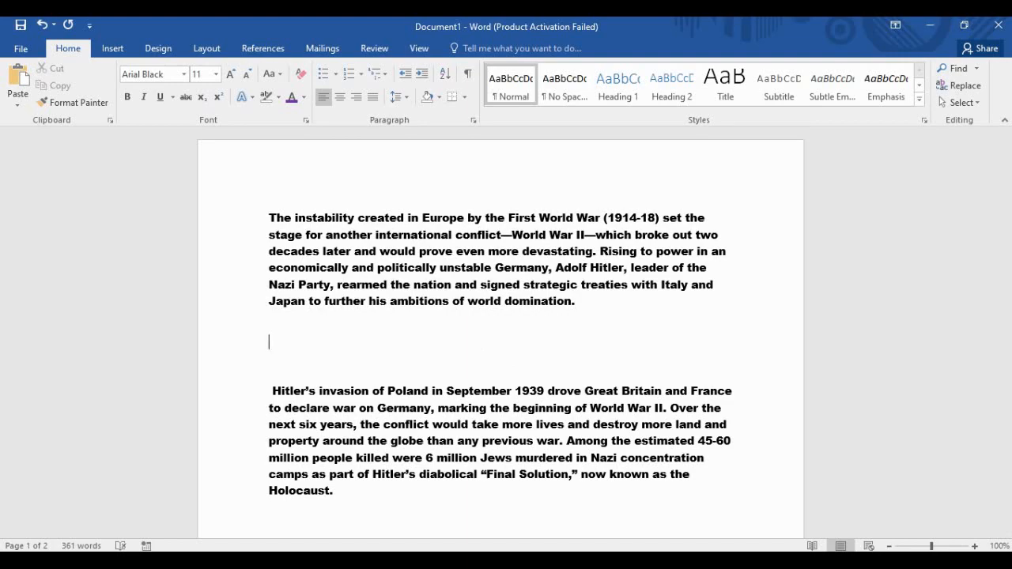
text(I)
text( W)
text(ant A G)
text(uf)
key(BackSpace)
key(BackSpace)
key(BackSpace)
text(Hug)
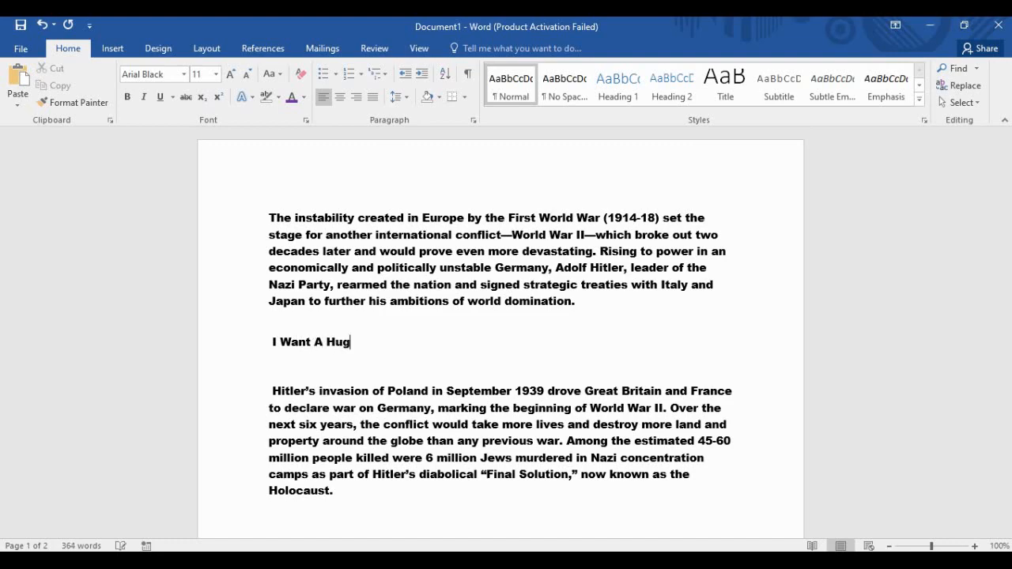
text(.)
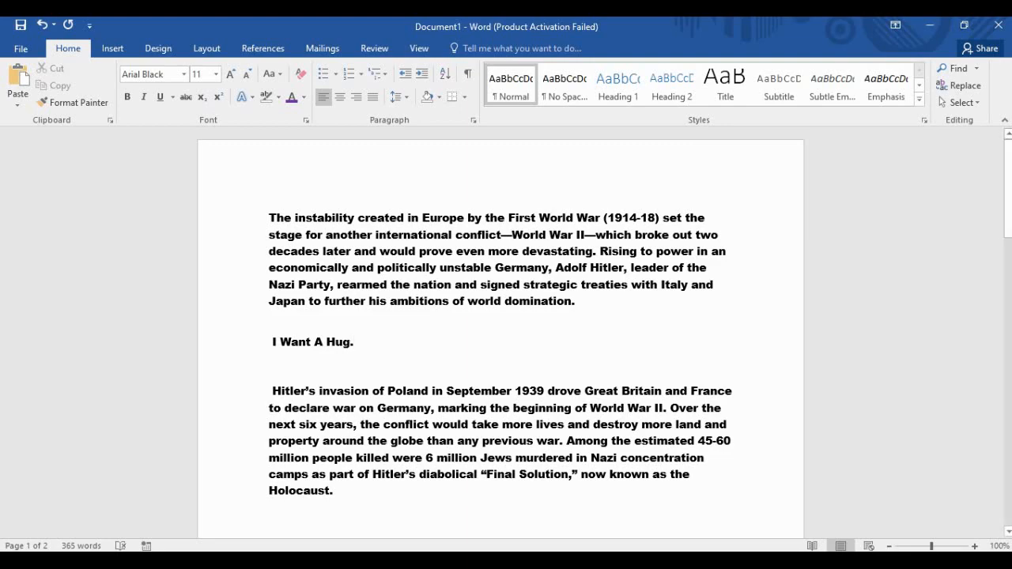
key(shift+Home)
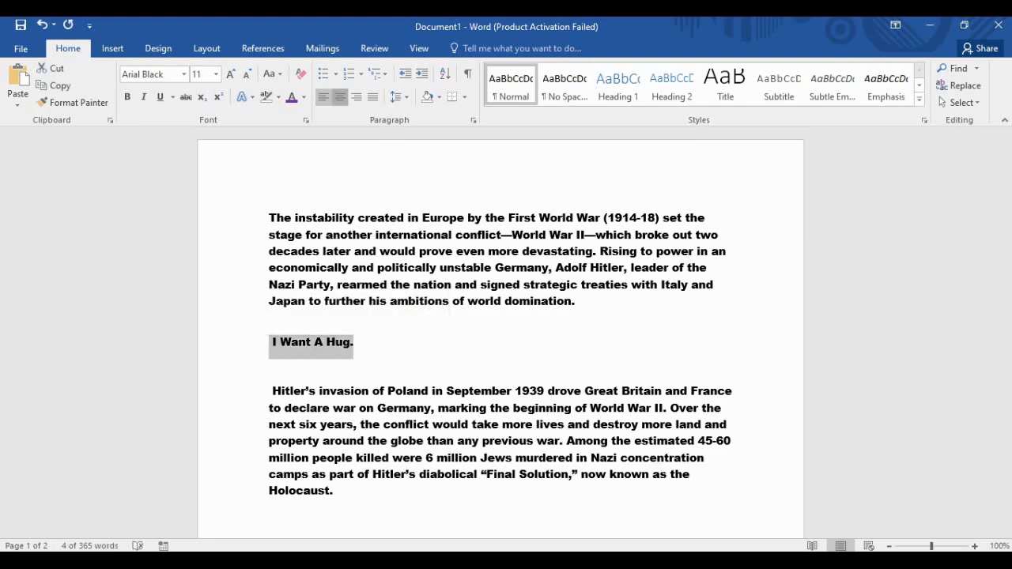
Try centering and right-aligning 'I Want A Hug.', then settle on justified alignment.
click(340, 97)
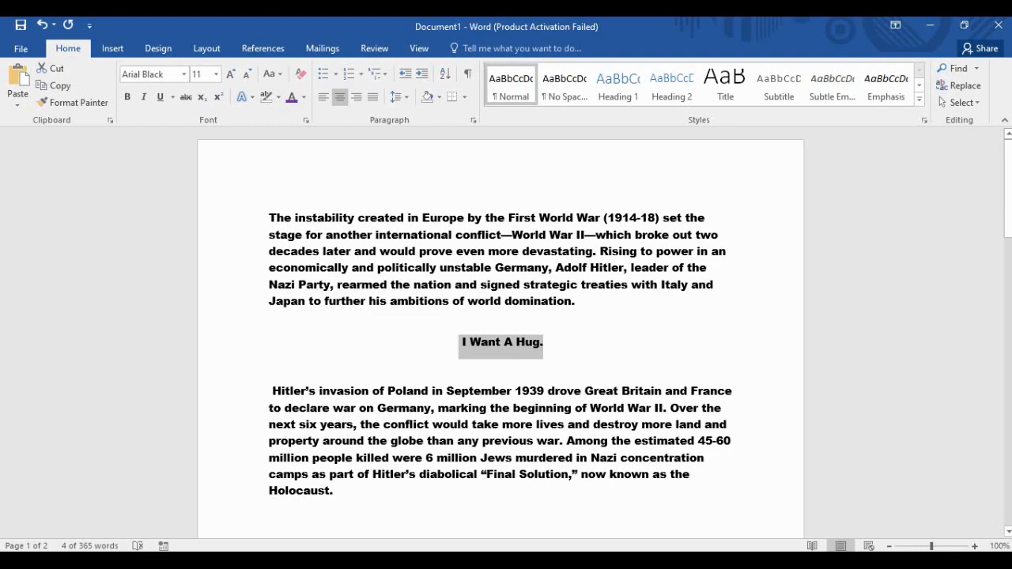
click(501, 342)
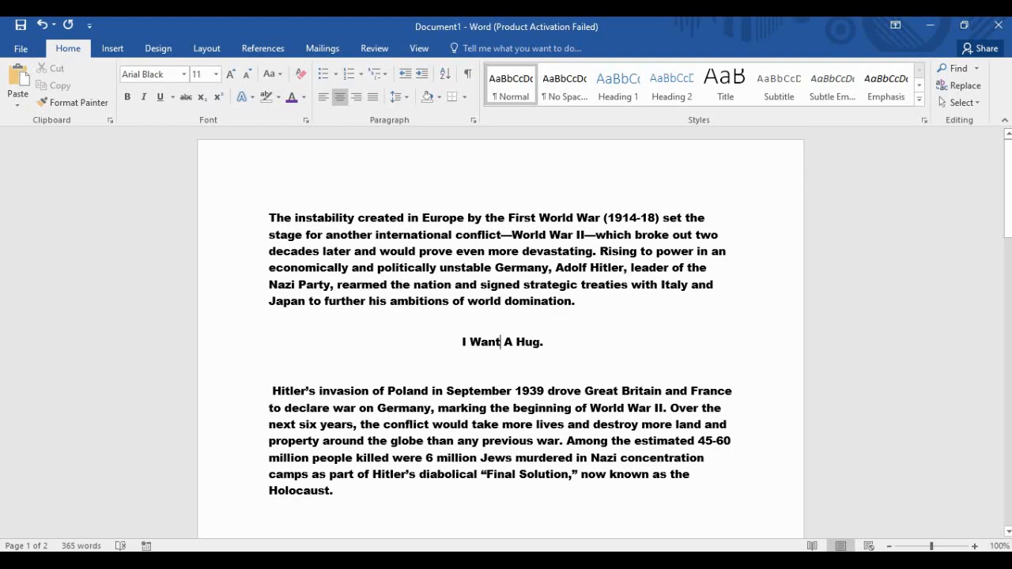
triple_click(500, 341)
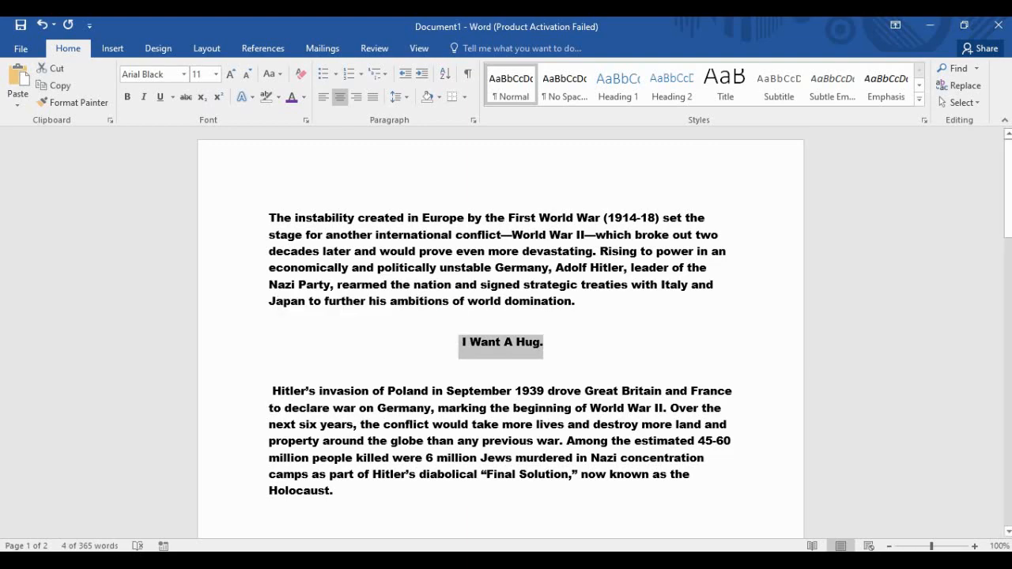
click(356, 96)
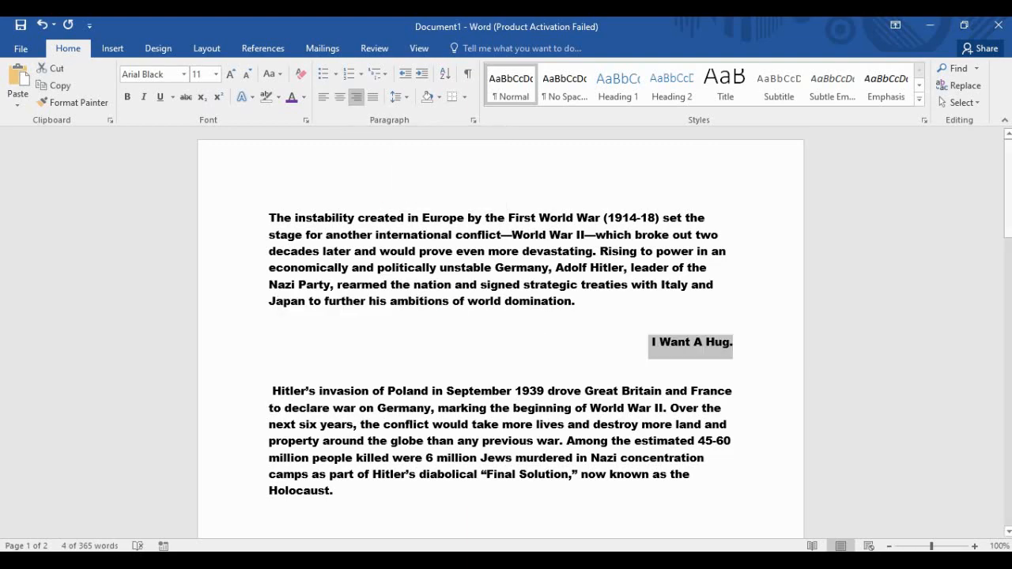
click(372, 96)
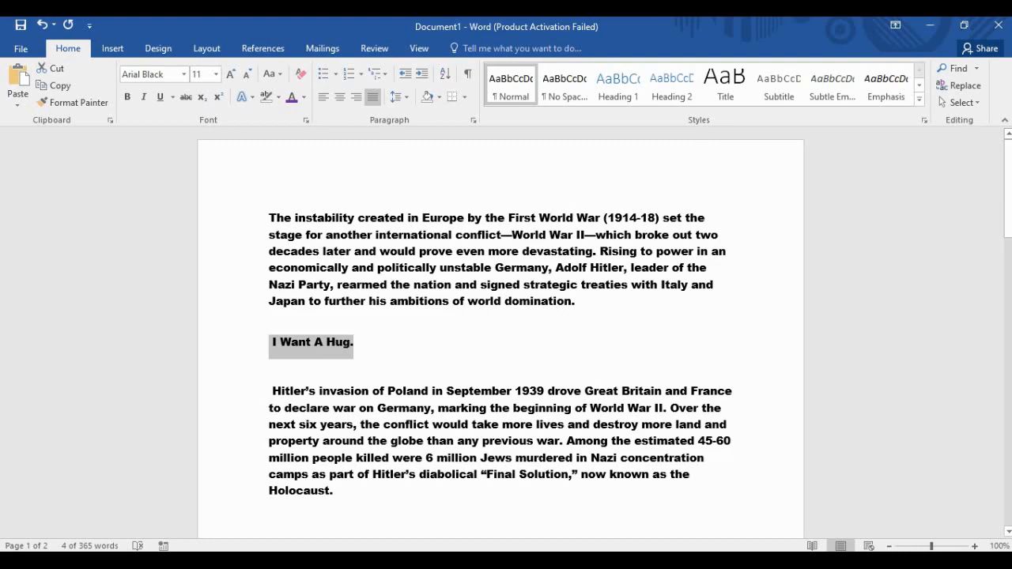
click(354, 342)
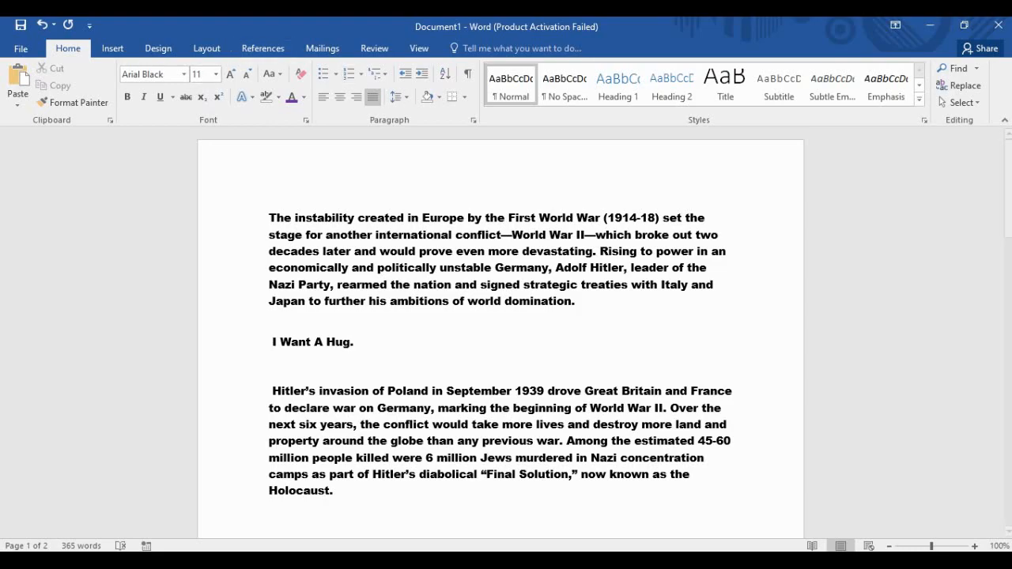
scroll(501, 332, down, 4)
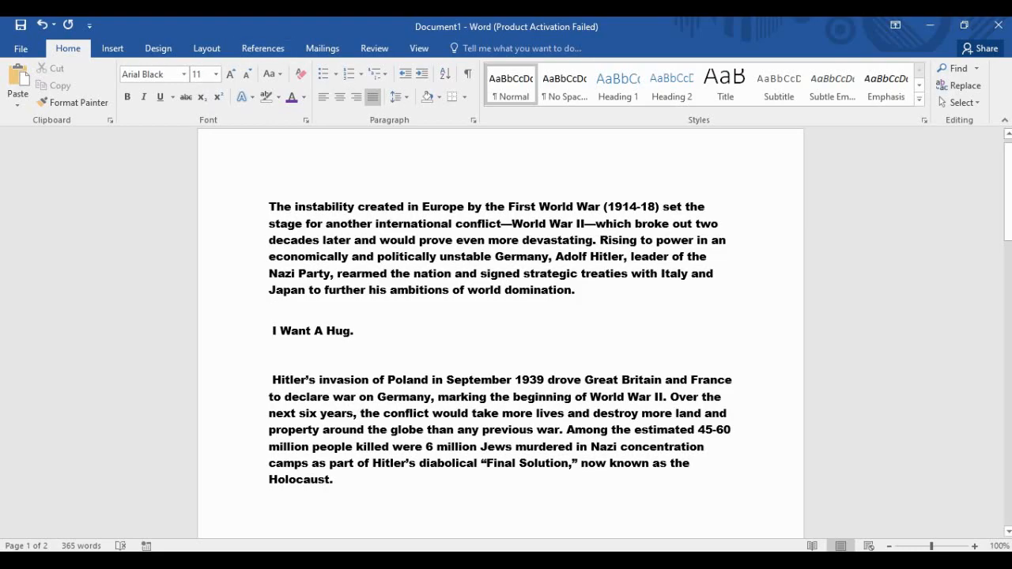
scroll(500, 332, up, 4)
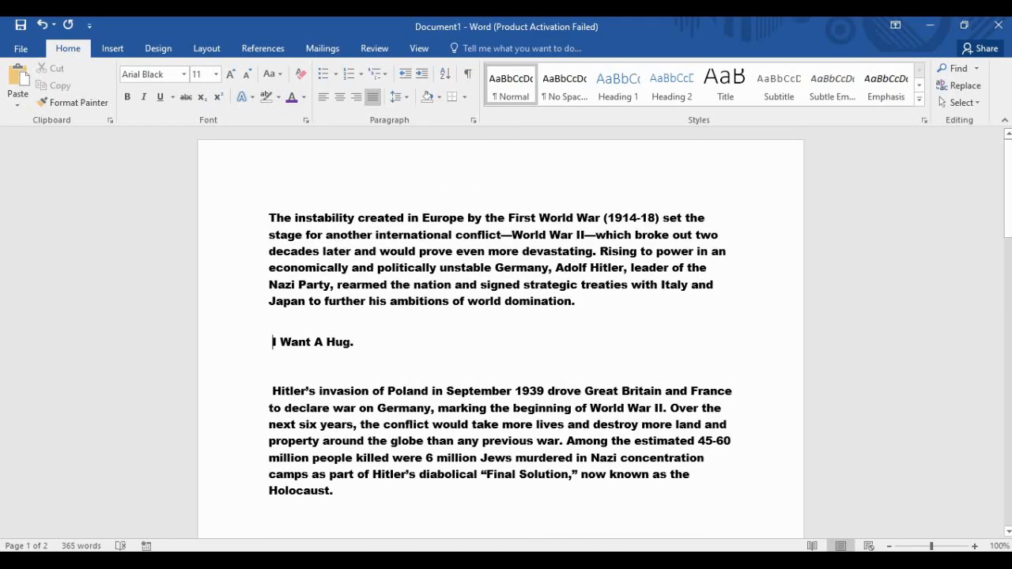
key(ctrl+Home)
click(270, 218)
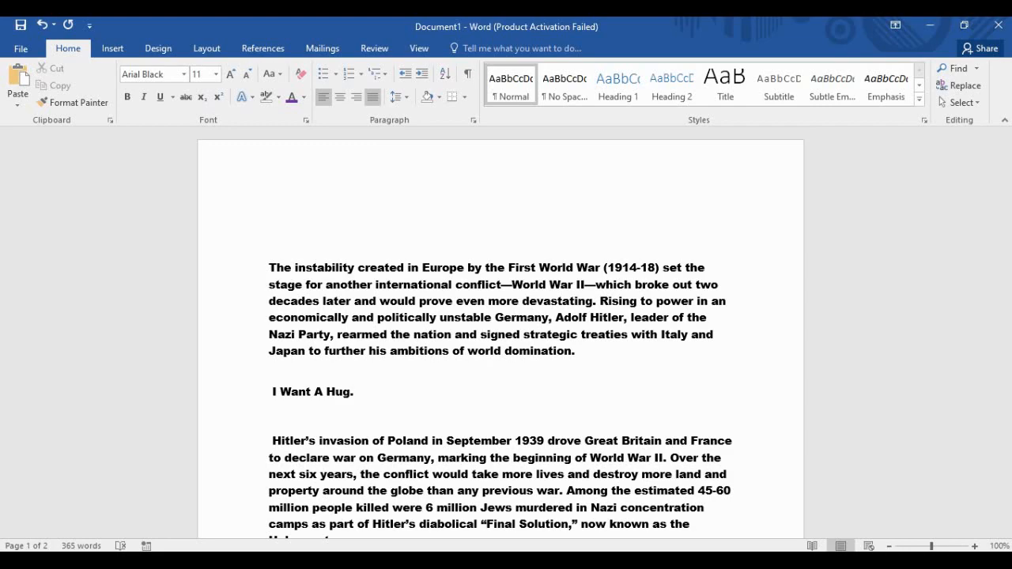
click(270, 375)
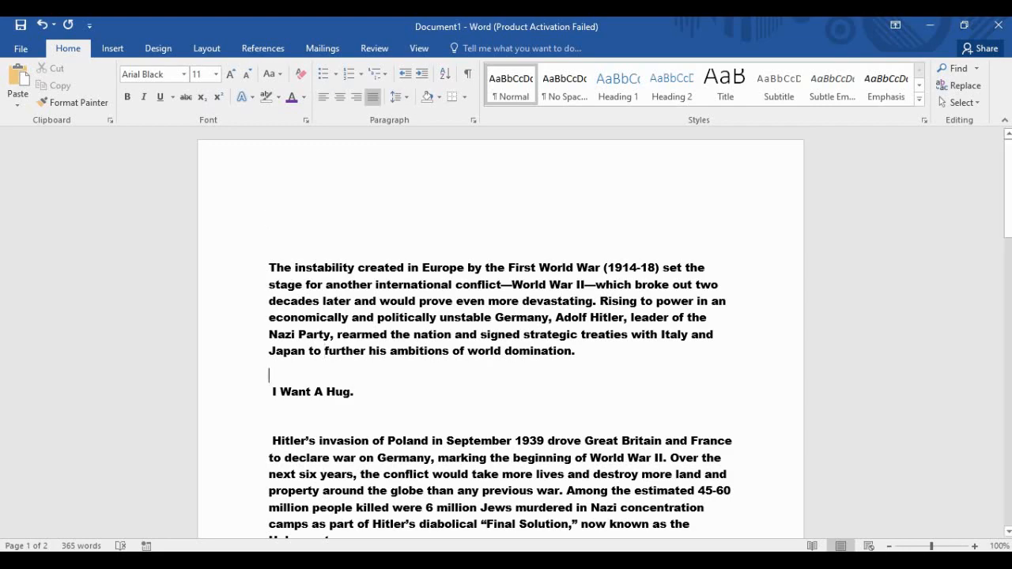
key(Up)
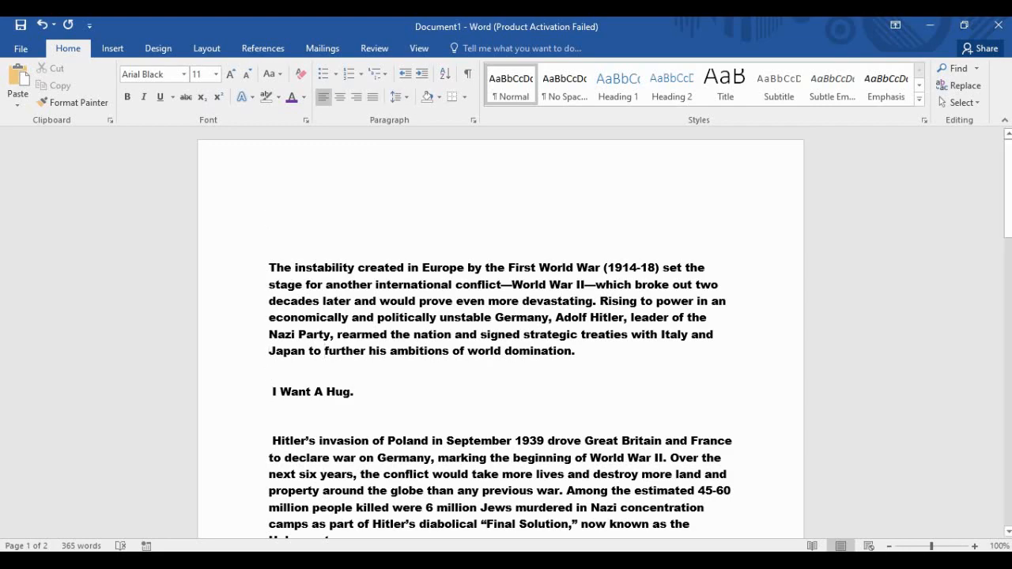
click(400, 96)
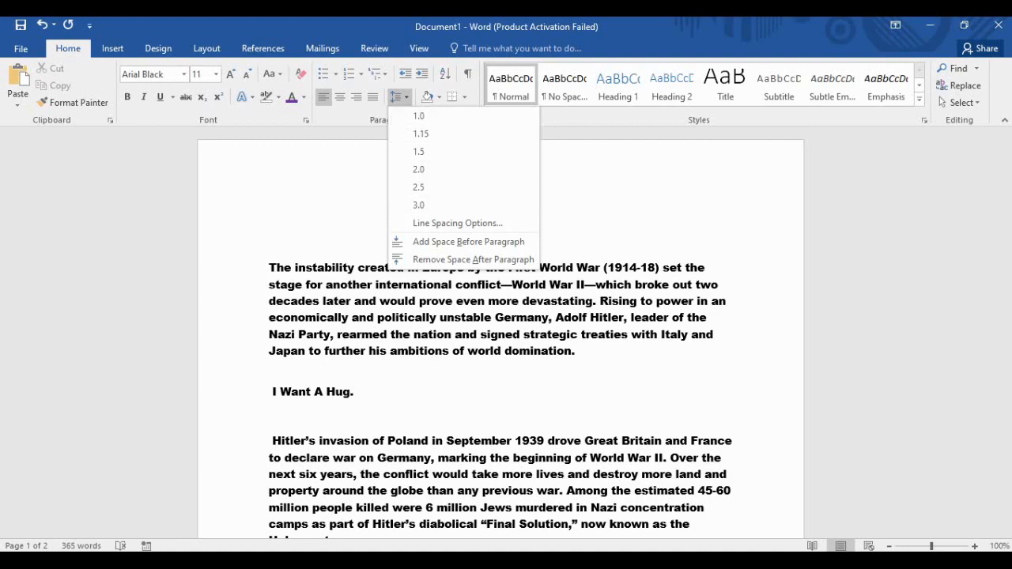
click(400, 97)
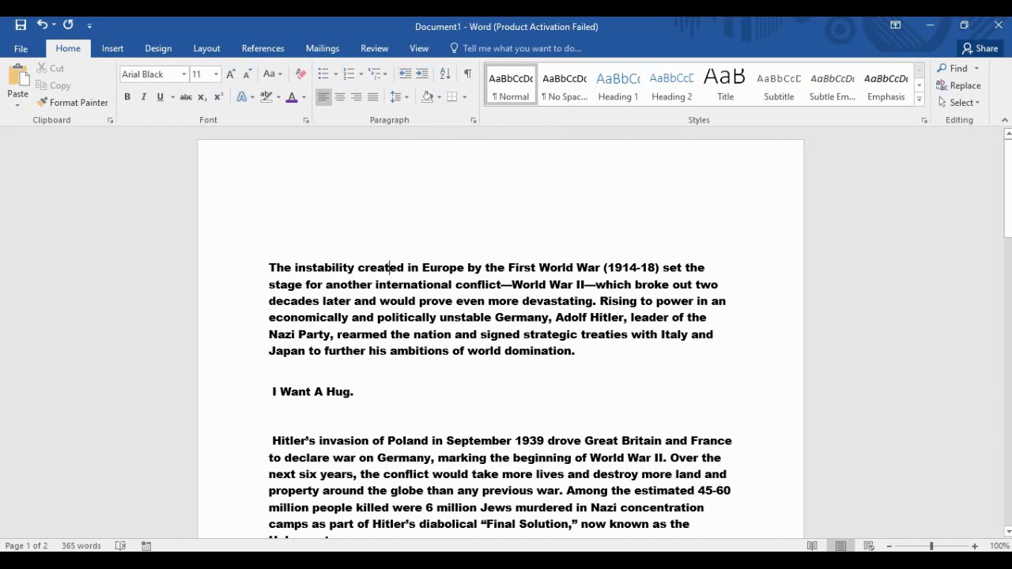
drag(708, 268, 268, 267)
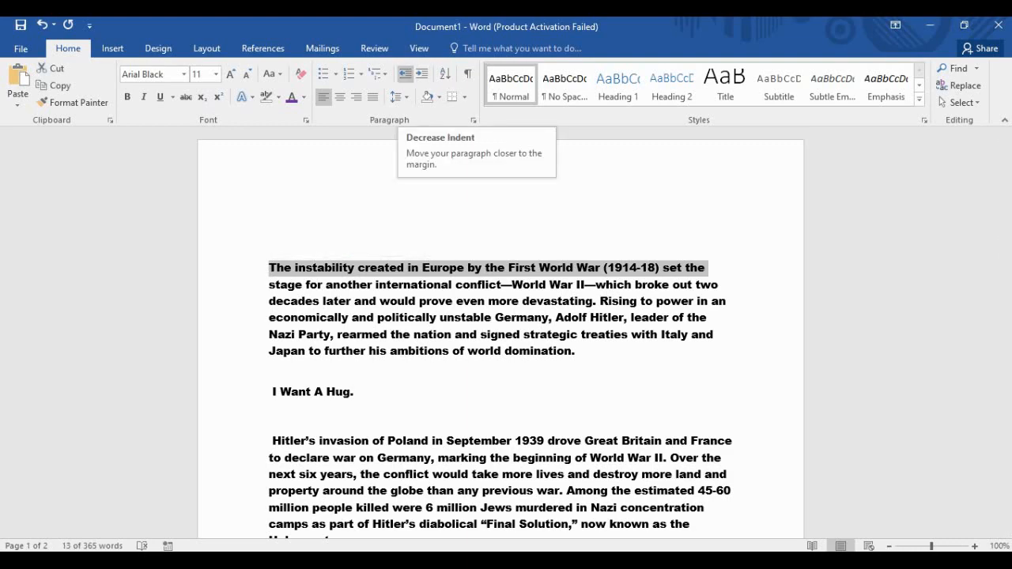
click(405, 74)
click(421, 74)
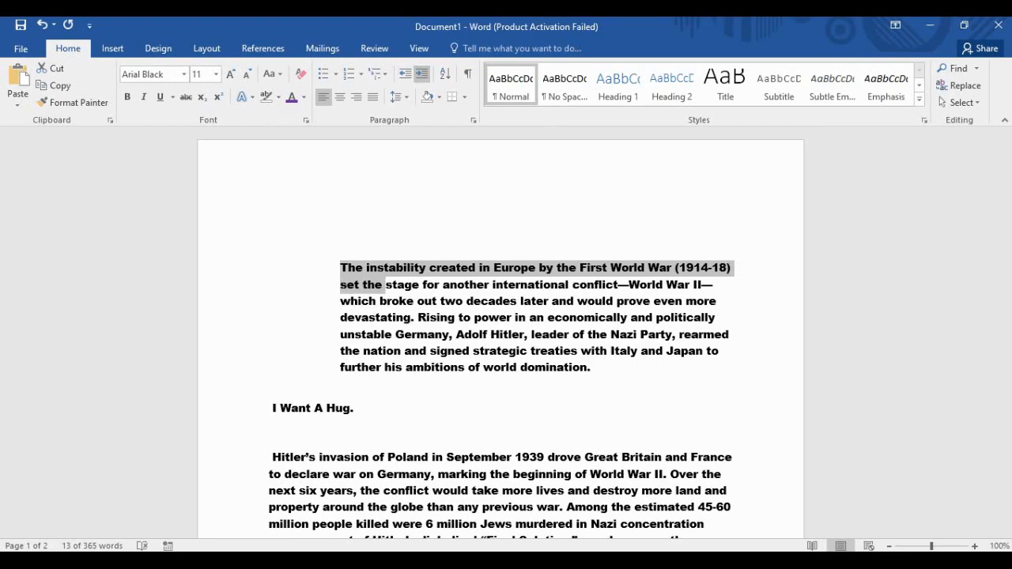
click(421, 74)
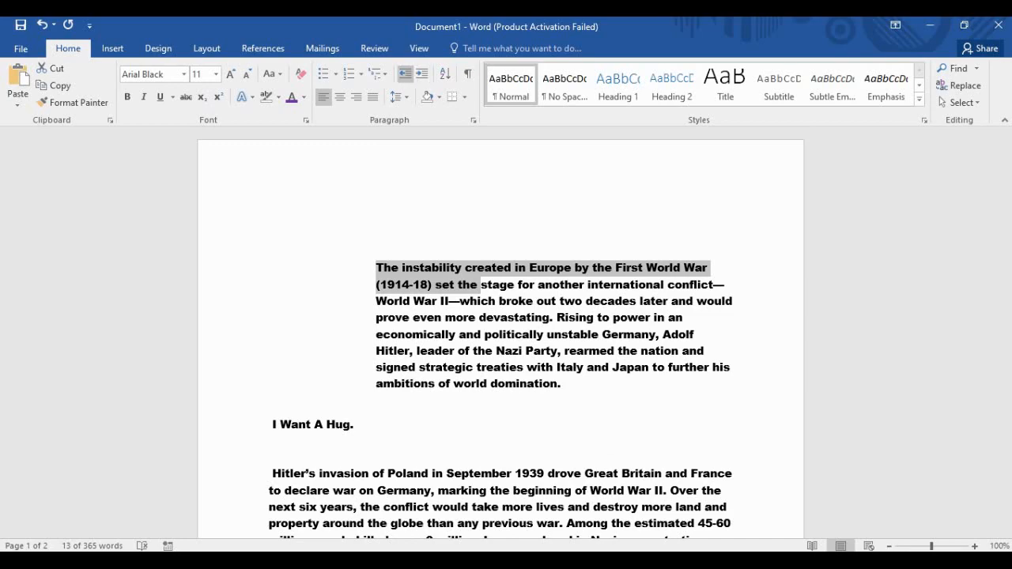
click(405, 73)
click(405, 73)
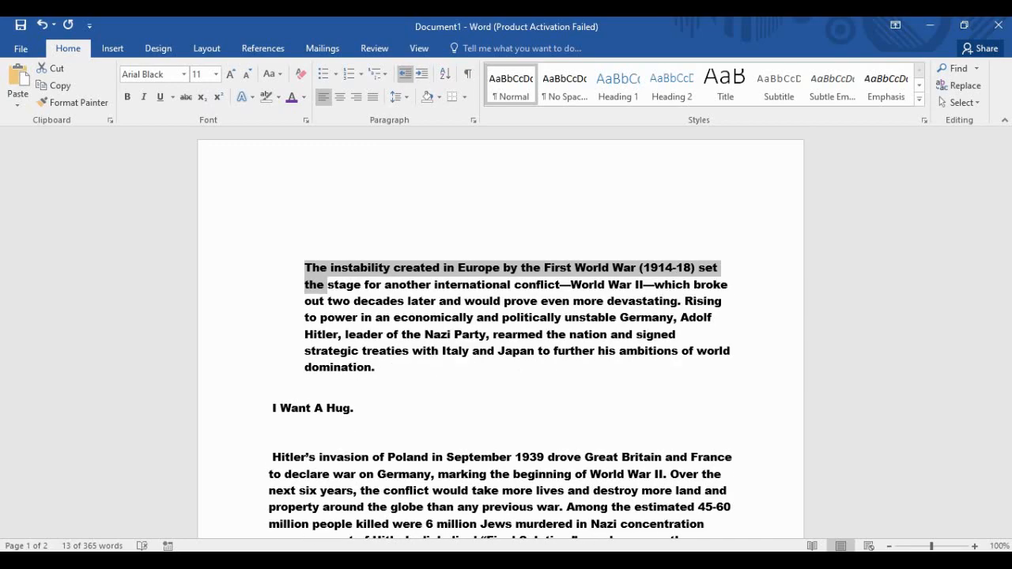
click(405, 73)
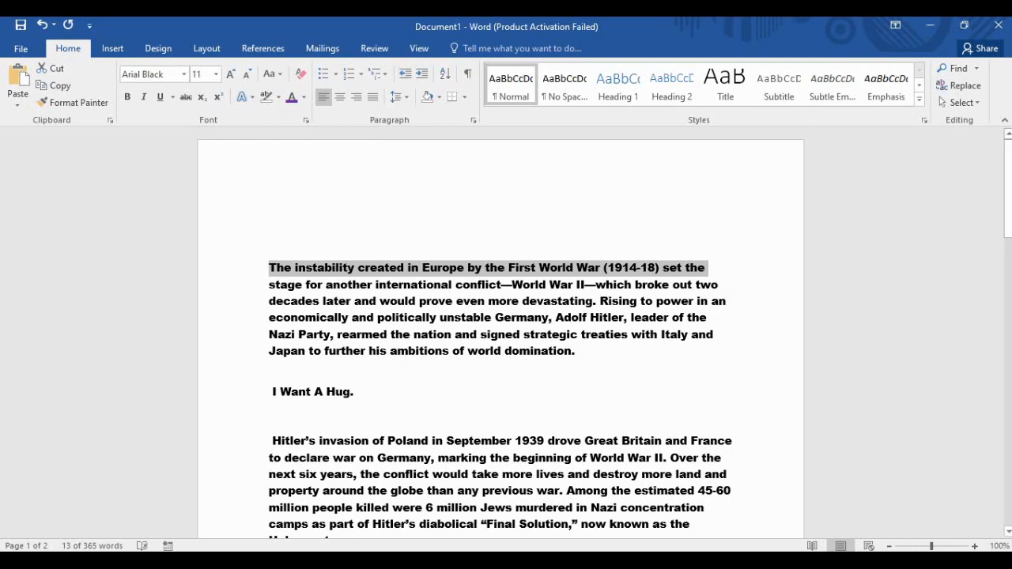
click(272, 374)
click(443, 351)
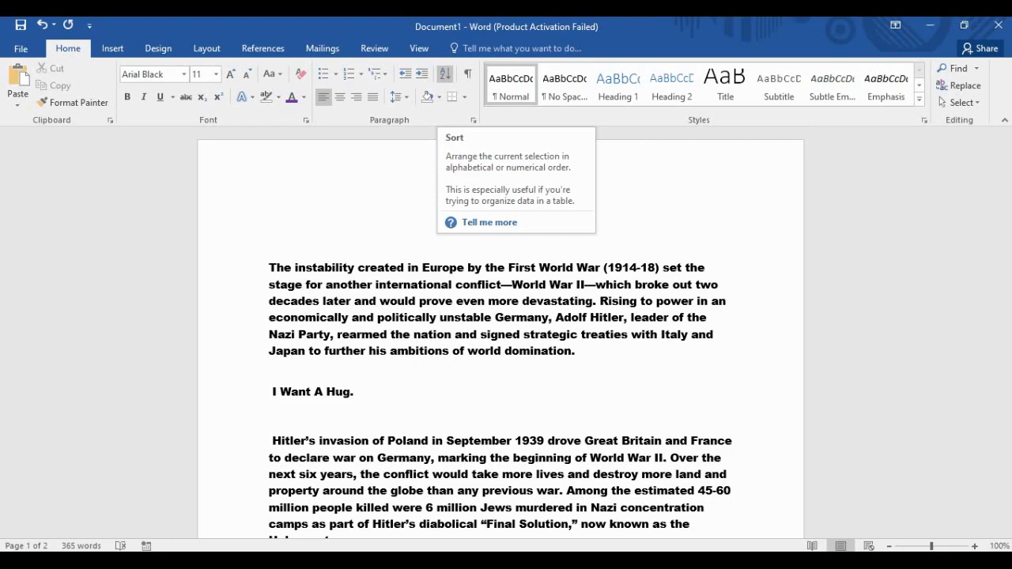
scroll(500, 332, down, 3)
scroll(395, 229, up, 3)
scroll(394, 229, down, 2)
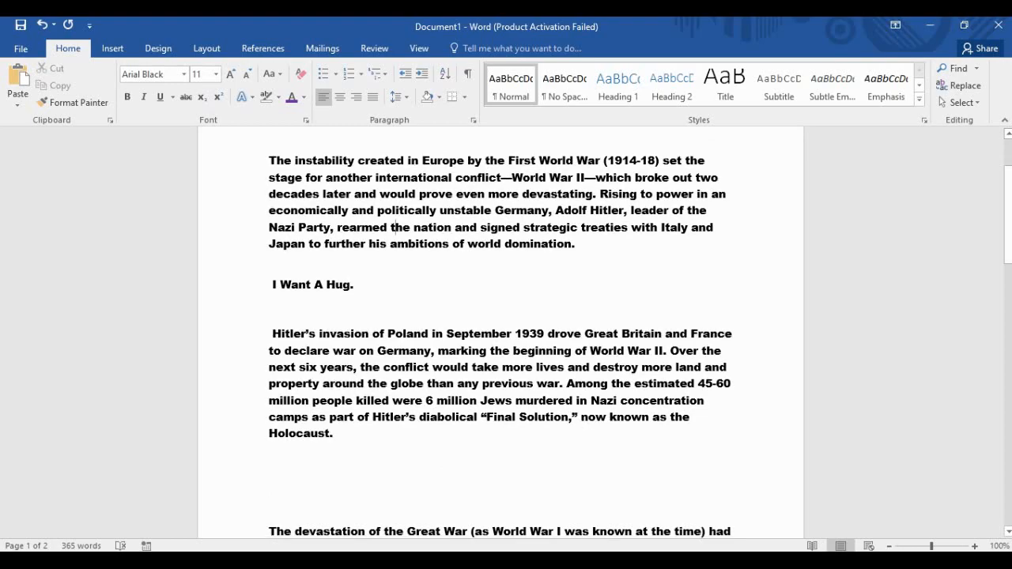
Insert a blank line under 'I Want A Hug.' and start a bulleted list there.
click(355, 284)
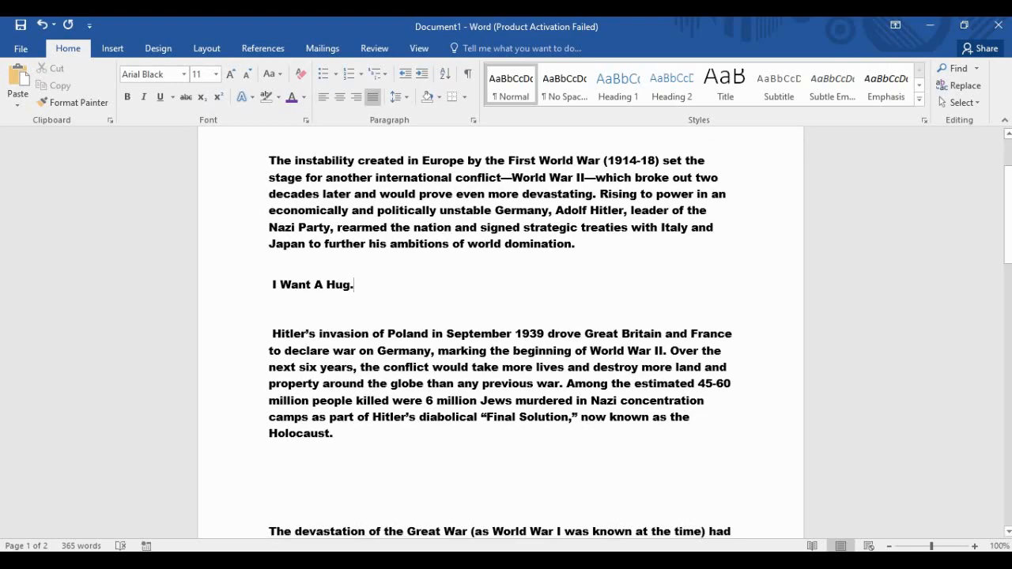
scroll(501, 332, up, 1)
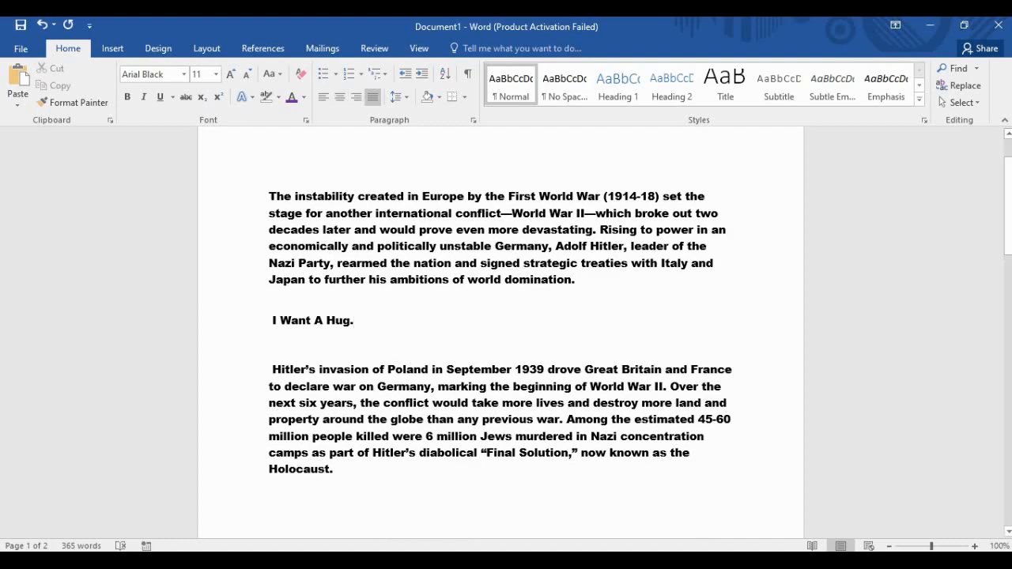
key(Return)
key(Return)
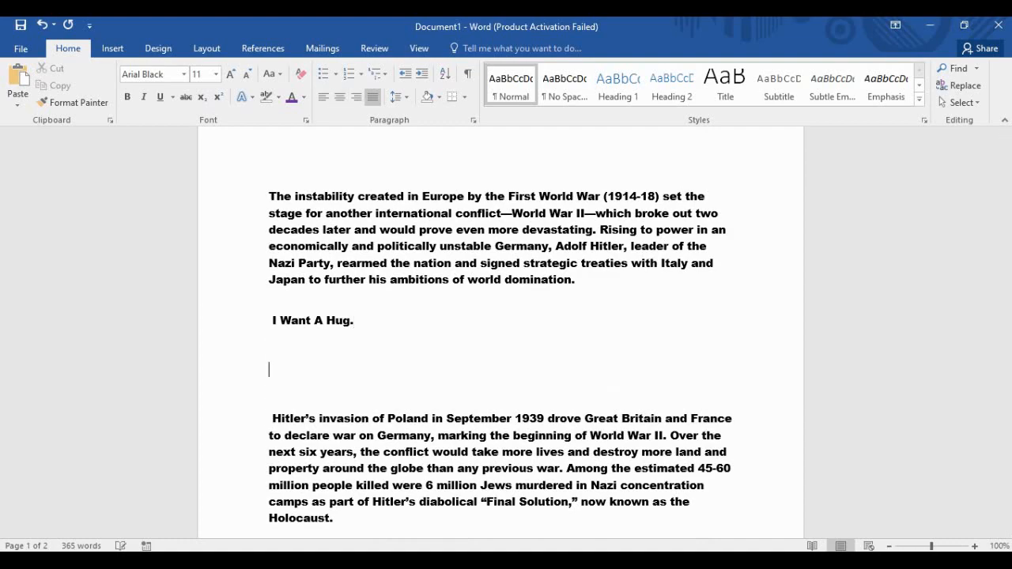
click(269, 345)
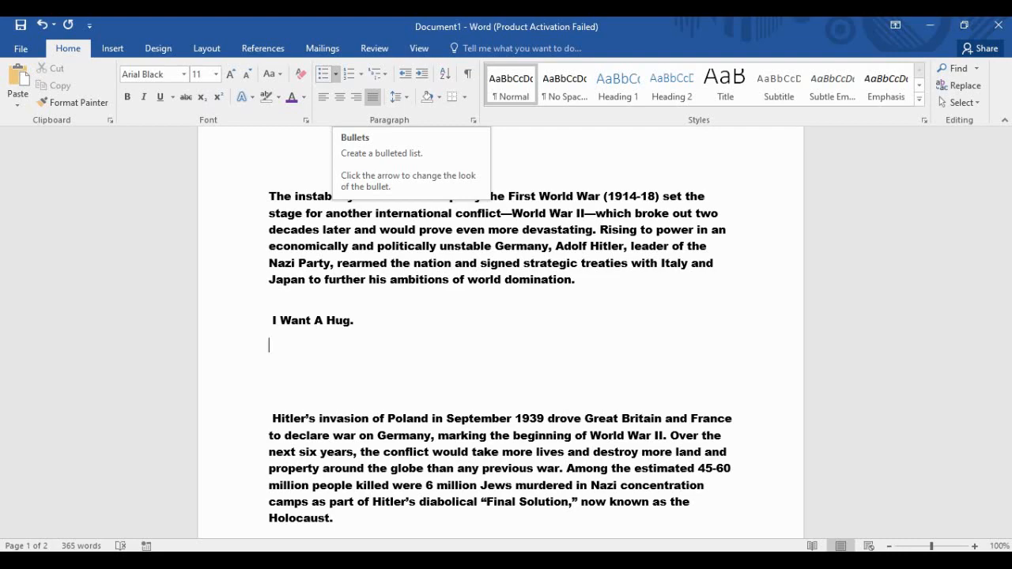
click(323, 74)
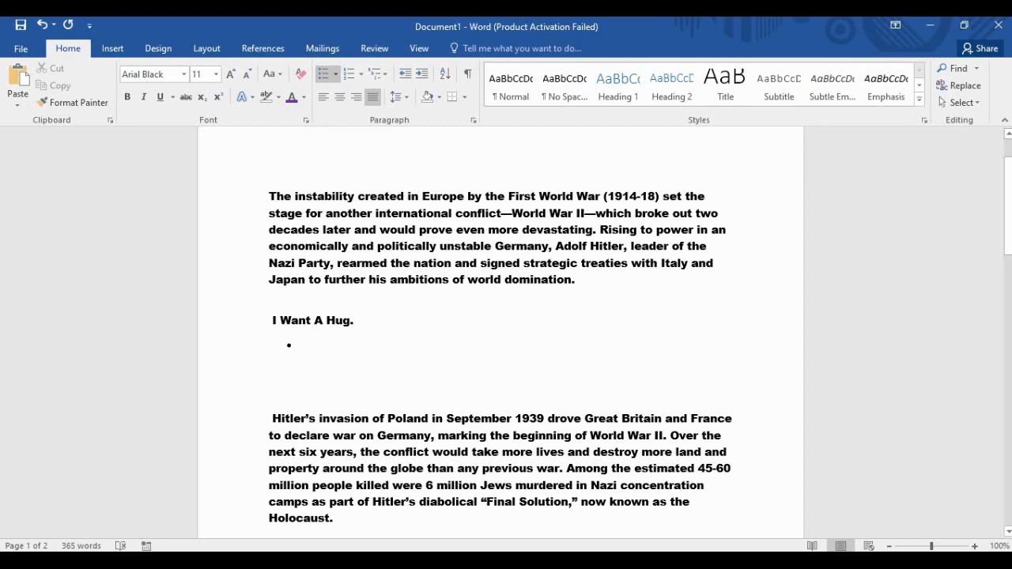
Enter the bullets 'I am man.', 'I am a human.' and 'I have to eat.', then select them.
text(I a)
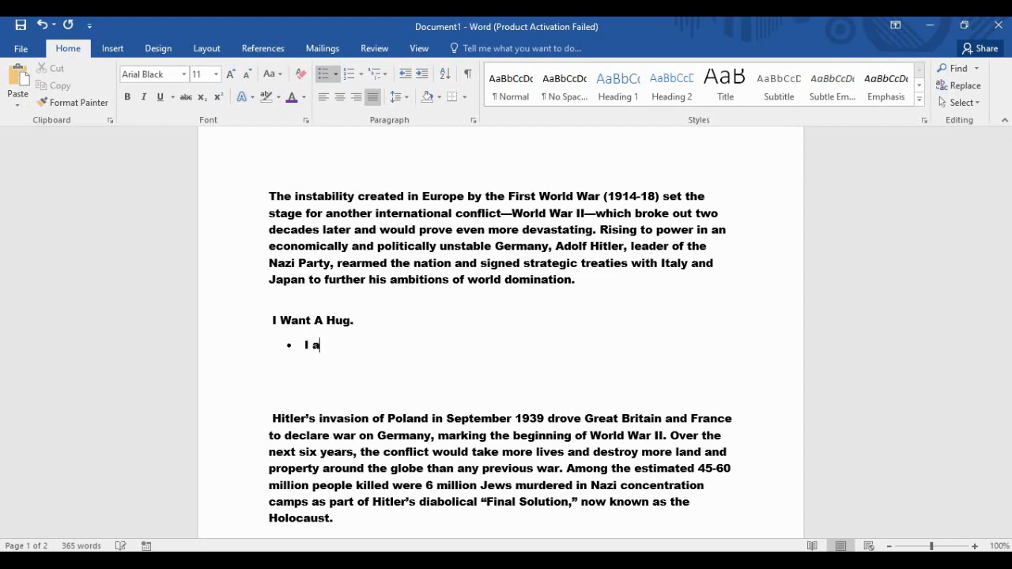
text(m man.)
key(Return)
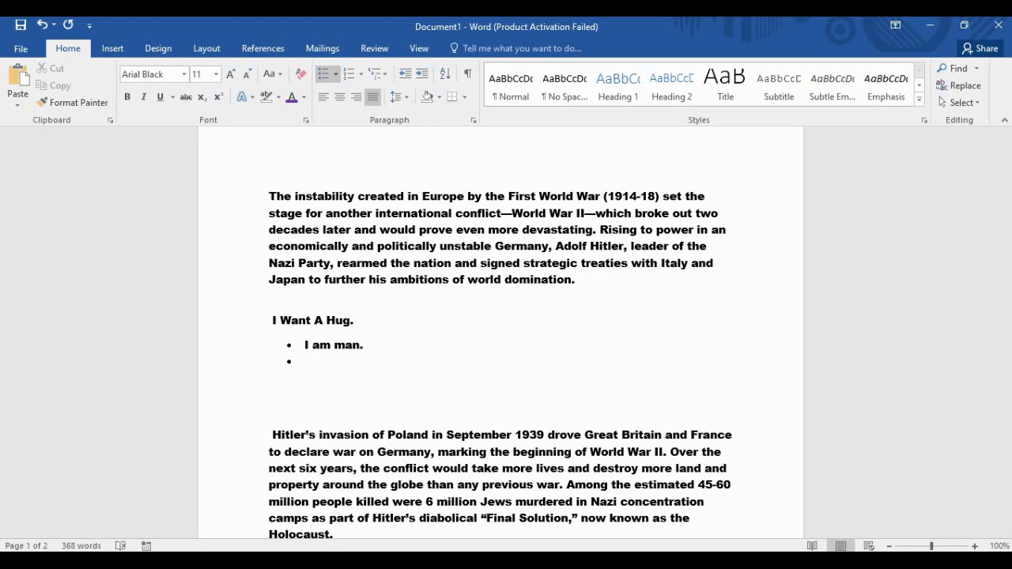
text(I am a human.)
key(Return)
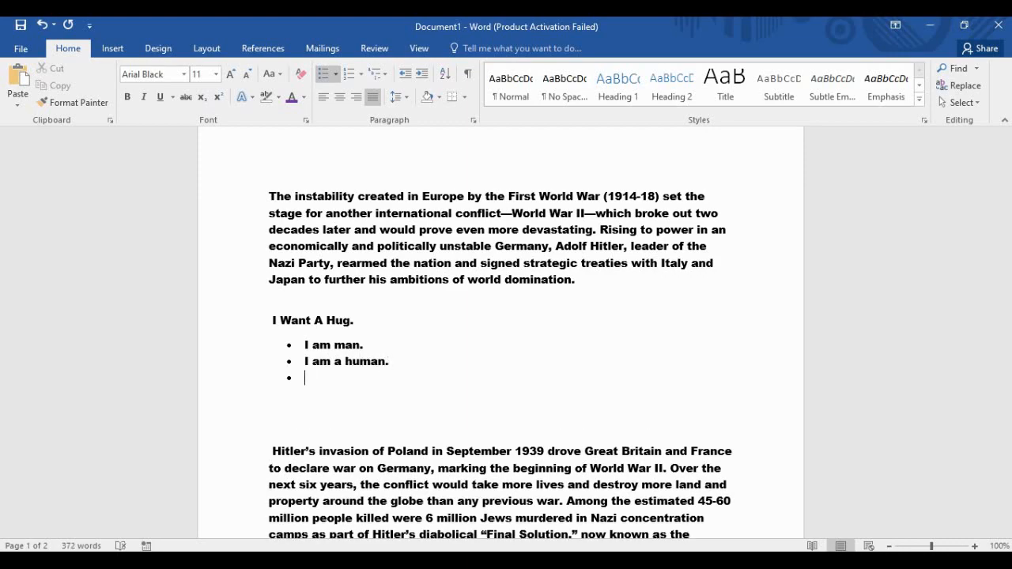
text(I have to eat.)
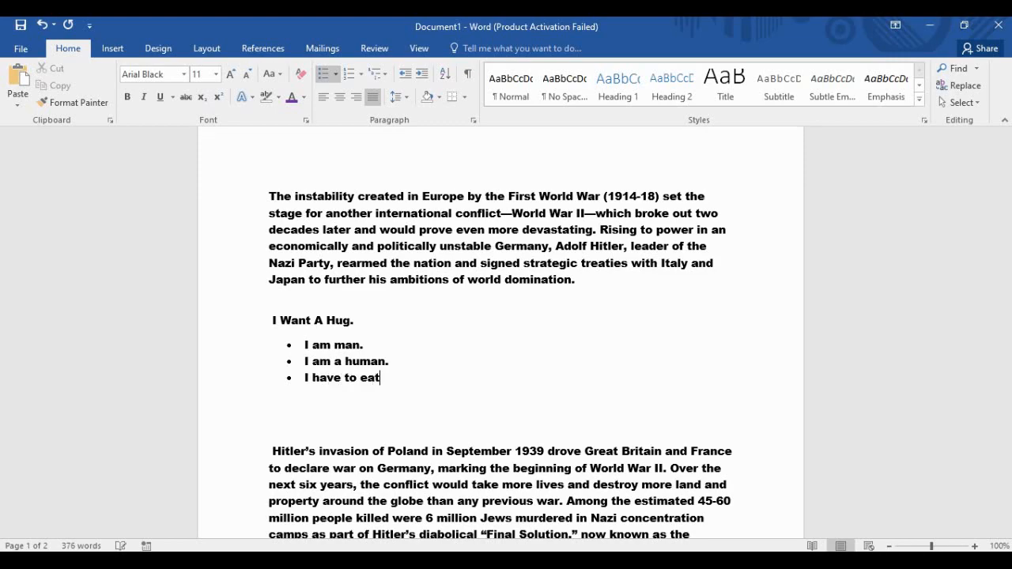
key(Return)
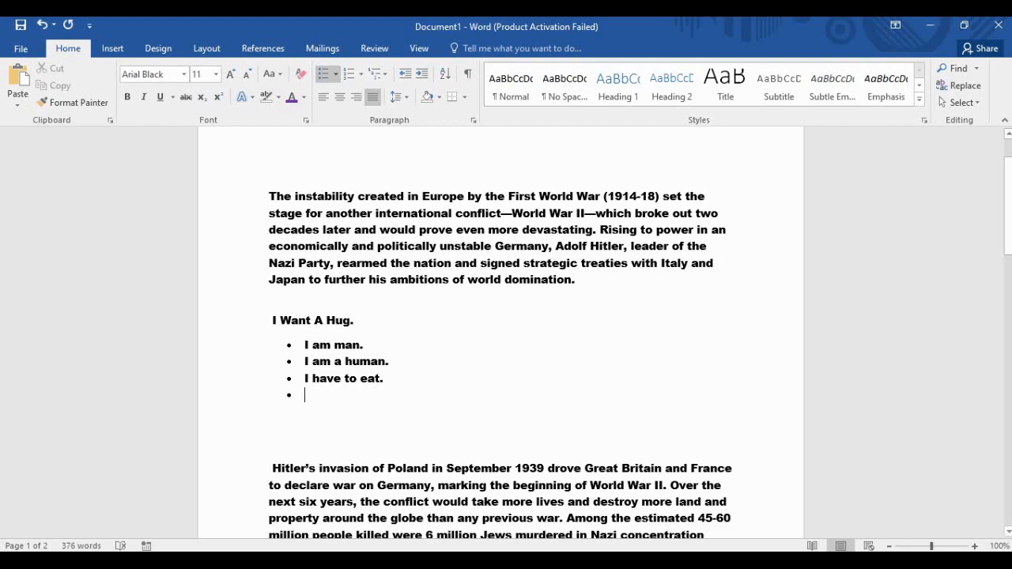
key(shift+Up)
key(shift+Up)
key(shift+Up)
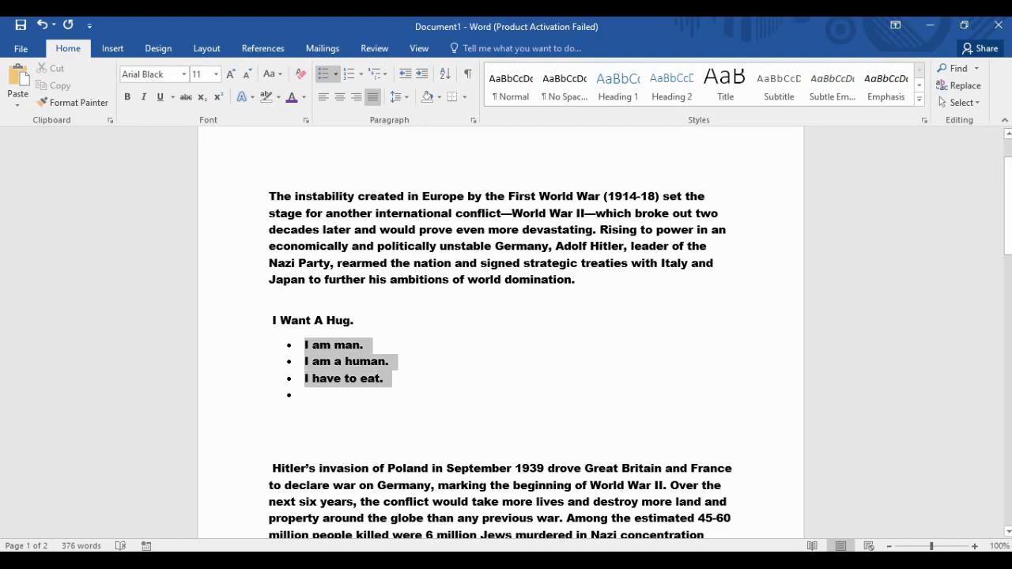
Move the three bullets to list level 2 with hollow circle bullets.
click(336, 74)
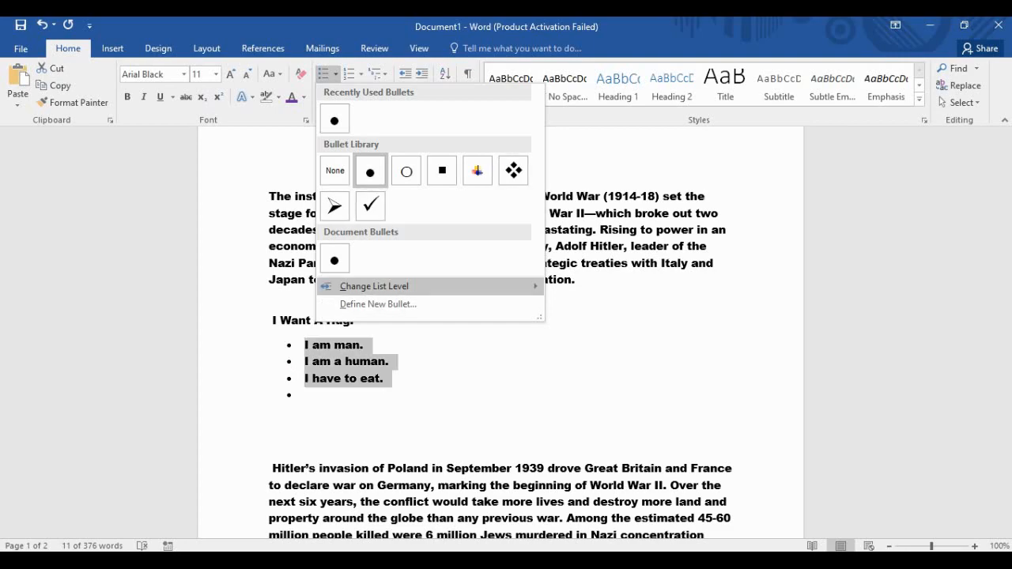
mouse_move(412, 286)
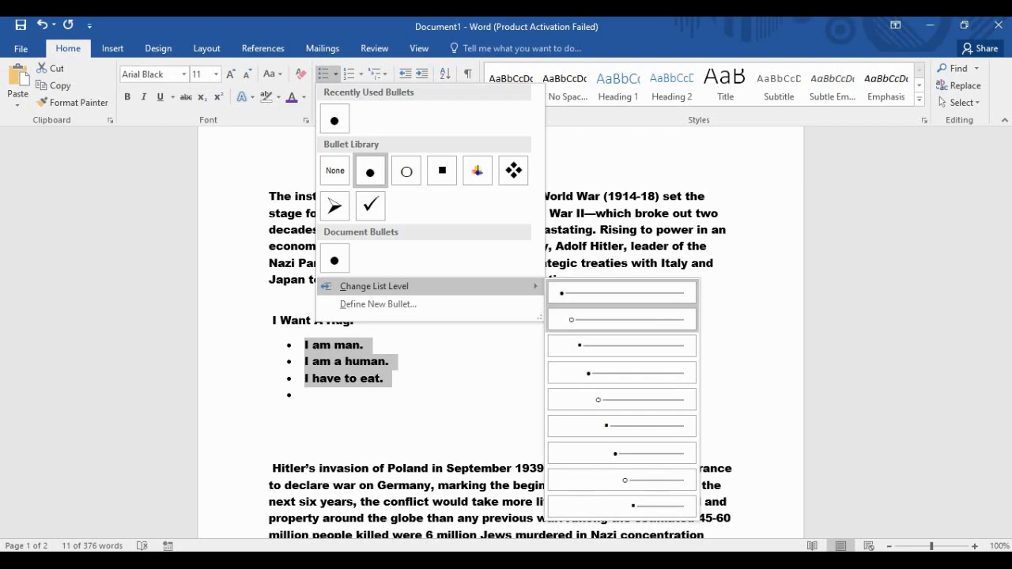
click(622, 319)
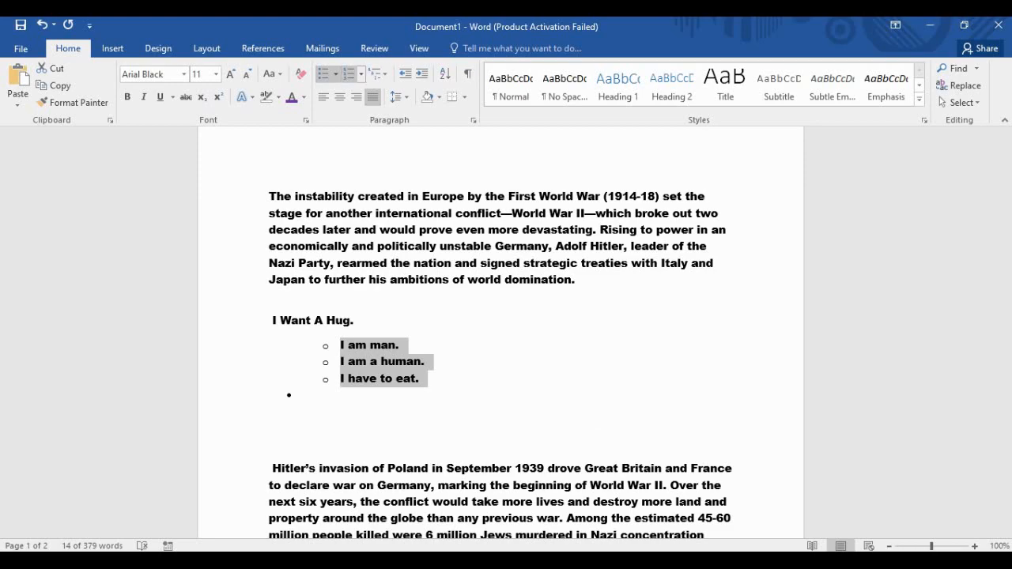
click(335, 74)
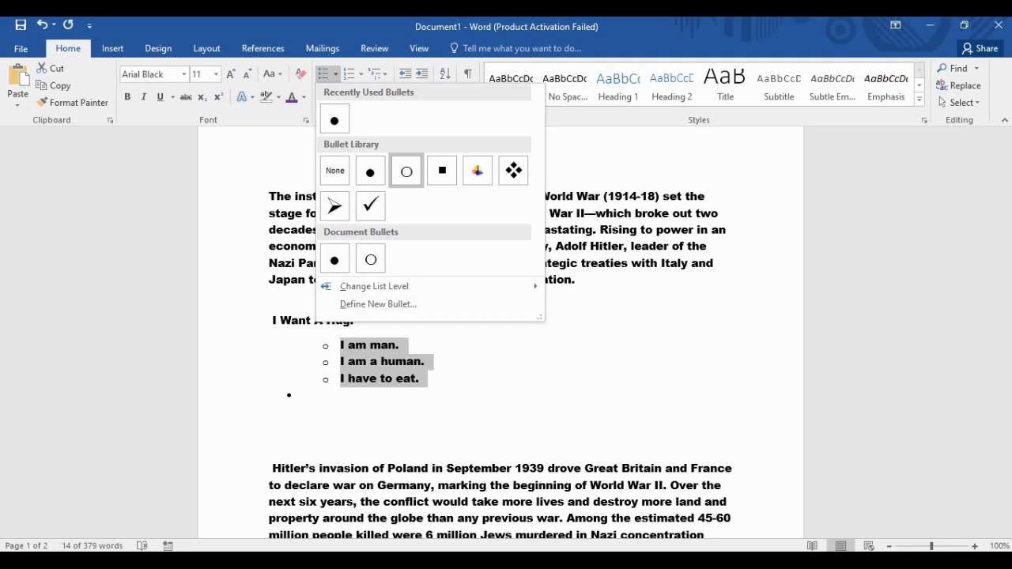
click(406, 170)
Remove the empty bullet below 'I have to eat.'.
click(306, 395)
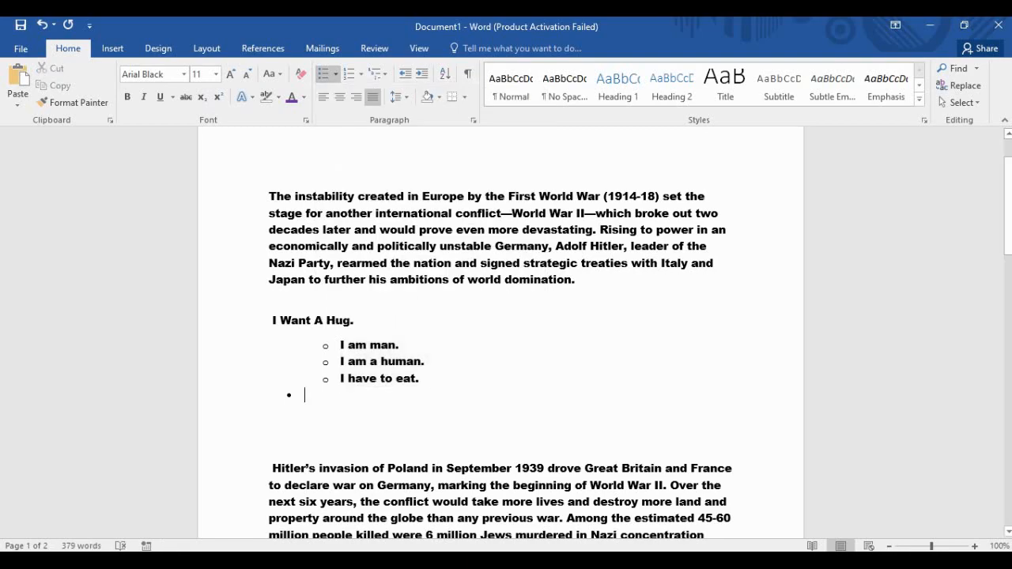
key(BackSpace)
key(BackSpace)
key(BackSpace)
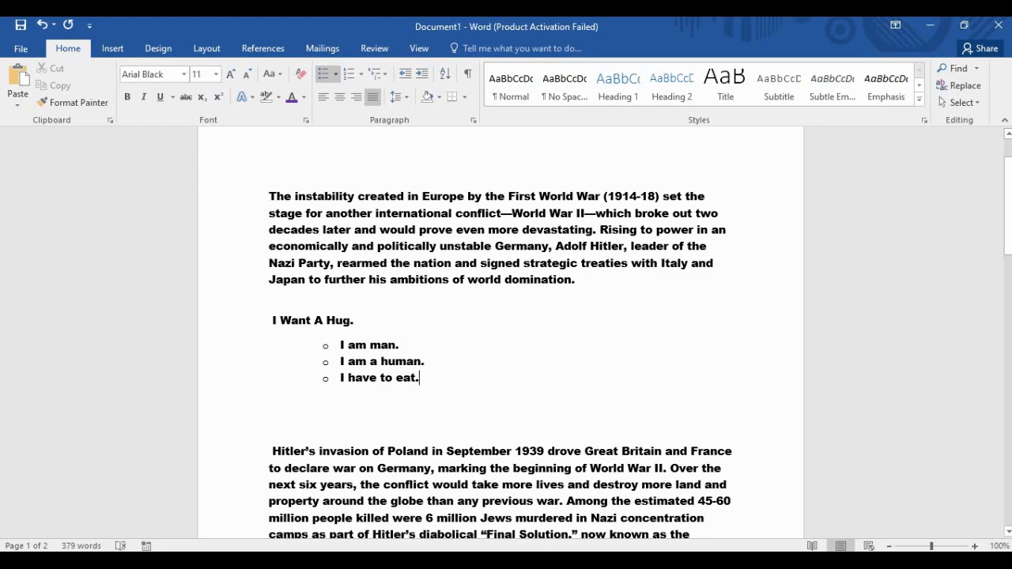
key(Return)
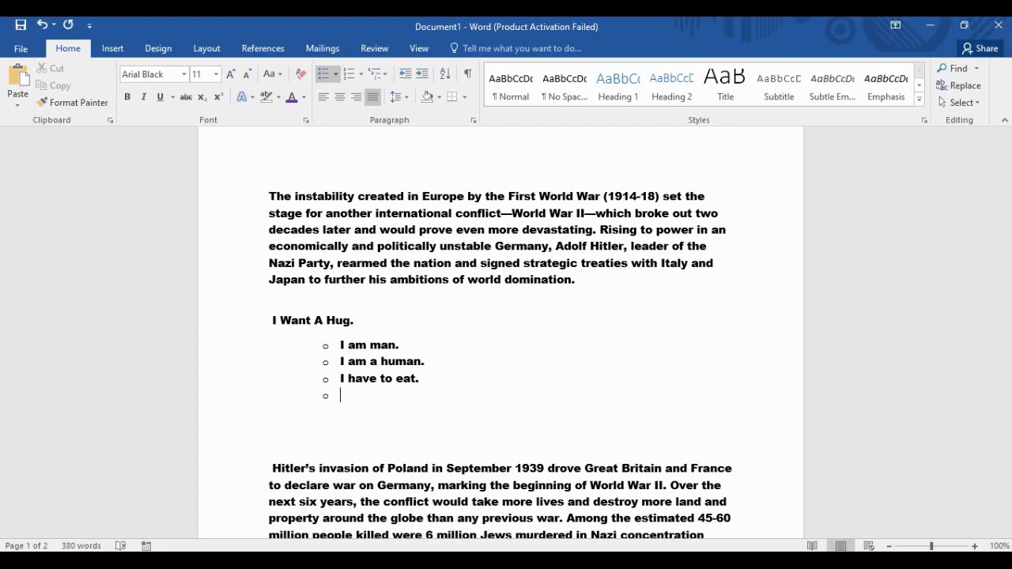
key(BackSpace)
key(BackSpace)
key(BackSpace)
key(BackSpace)
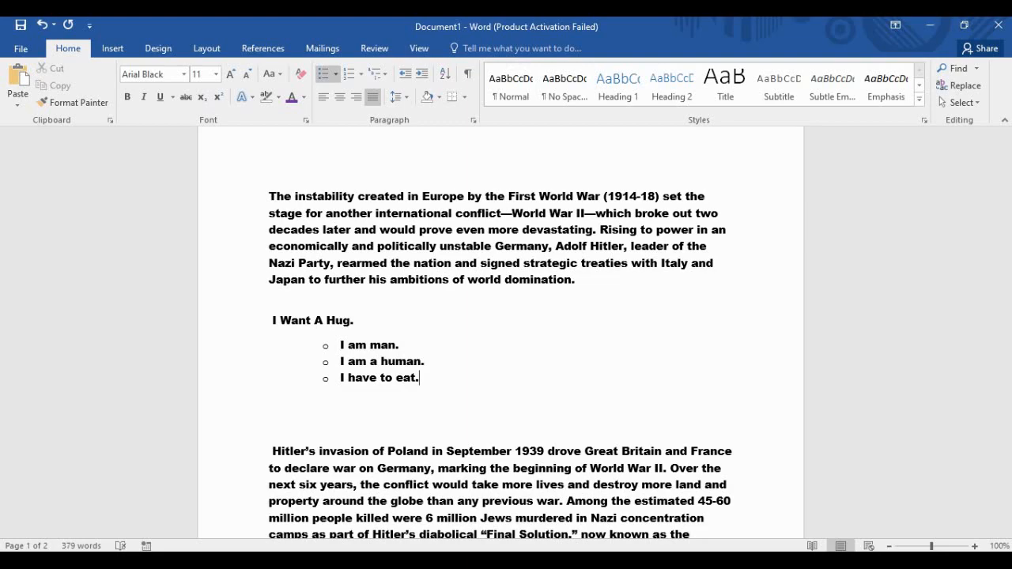
click(269, 402)
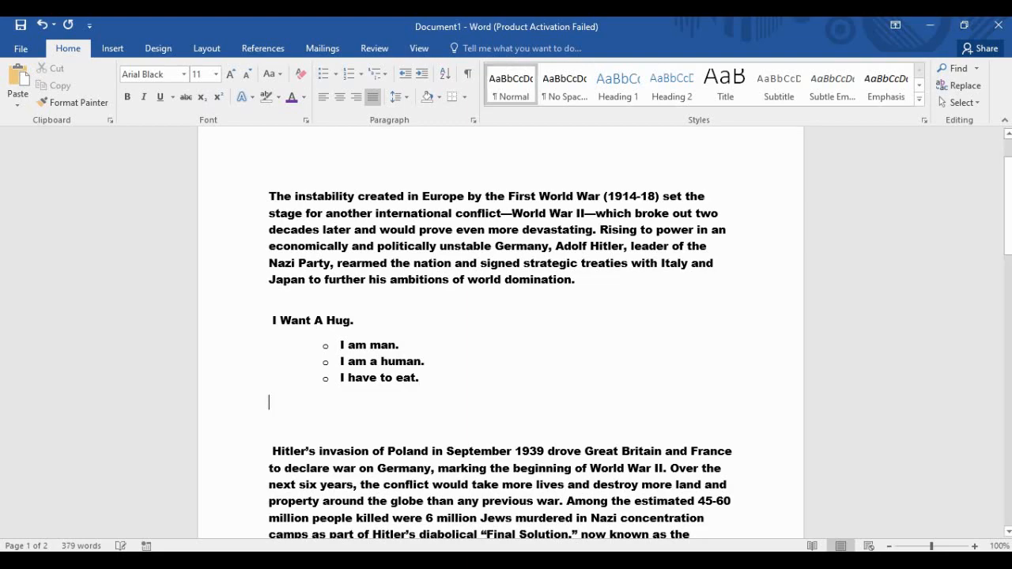
click(420, 378)
click(270, 403)
text(asdad)
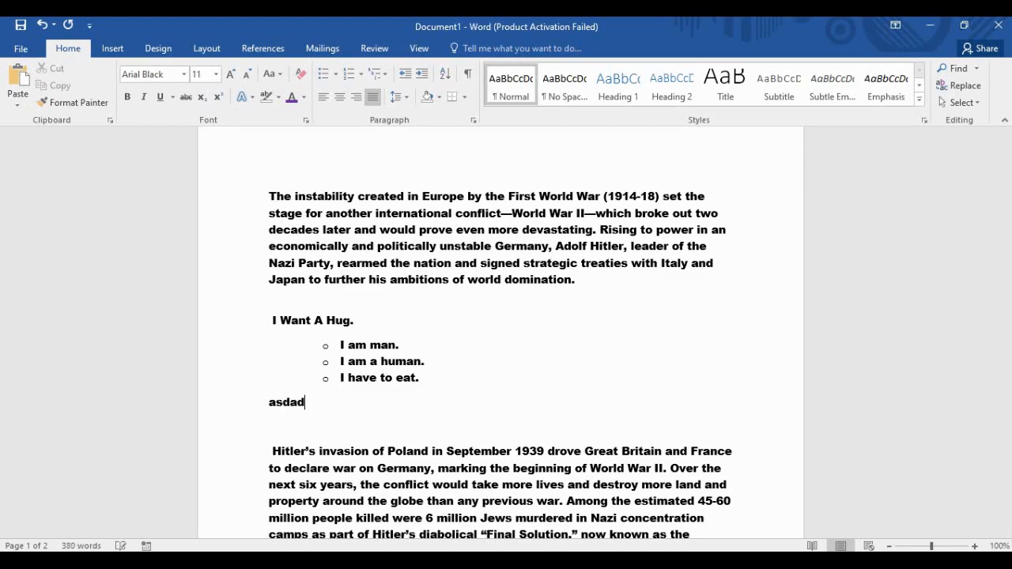
key(Return)
text(asadas)
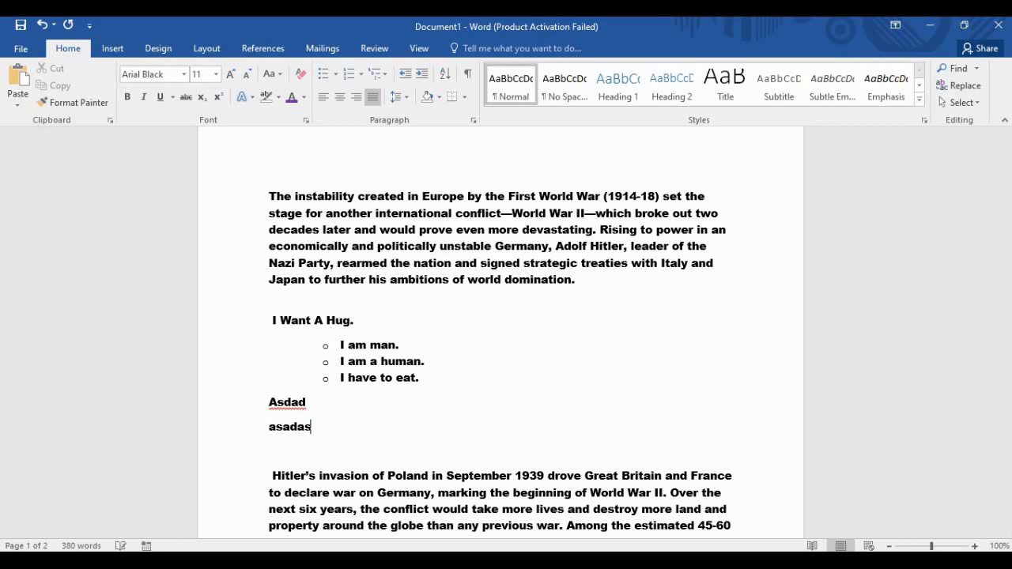
key(BackSpace)
key(BackSpace)
key(BackSpace)
key(BackSpace)
key(BackSpace)
key(BackSpace)
key(BackSpace)
key(BackSpace)
key(BackSpace)
key(BackSpace)
key(BackSpace)
key(BackSpace)
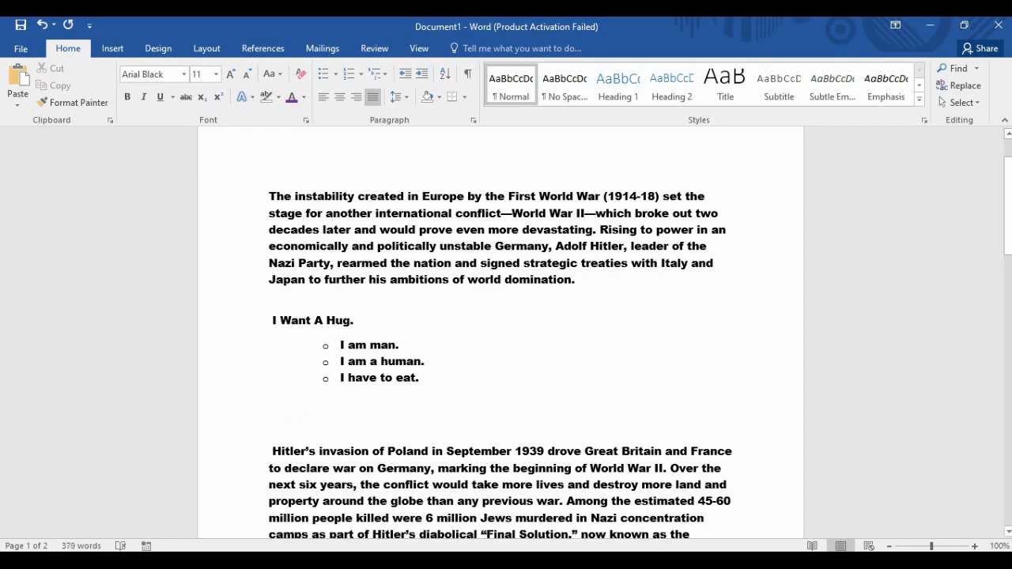
click(420, 378)
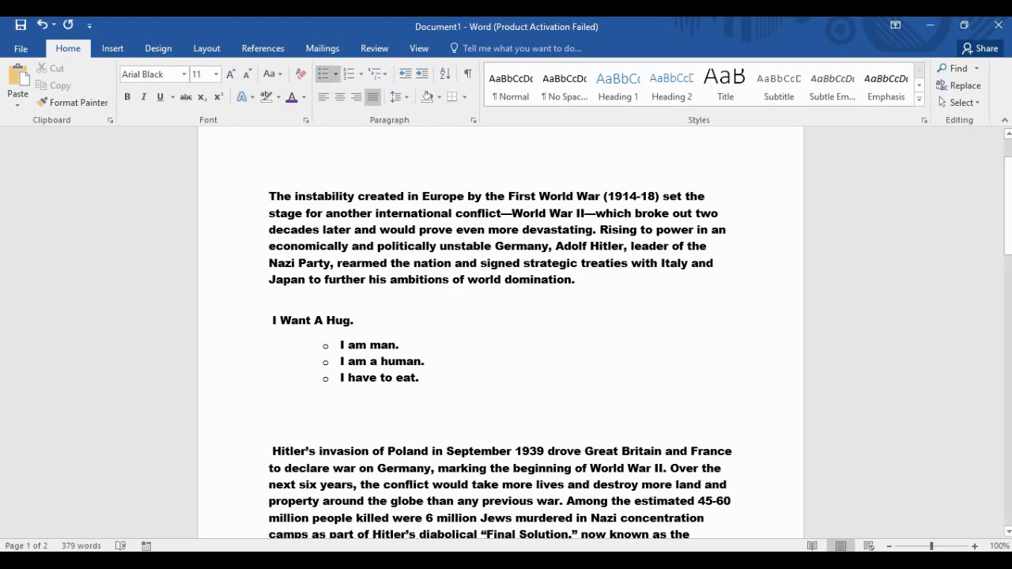
click(269, 427)
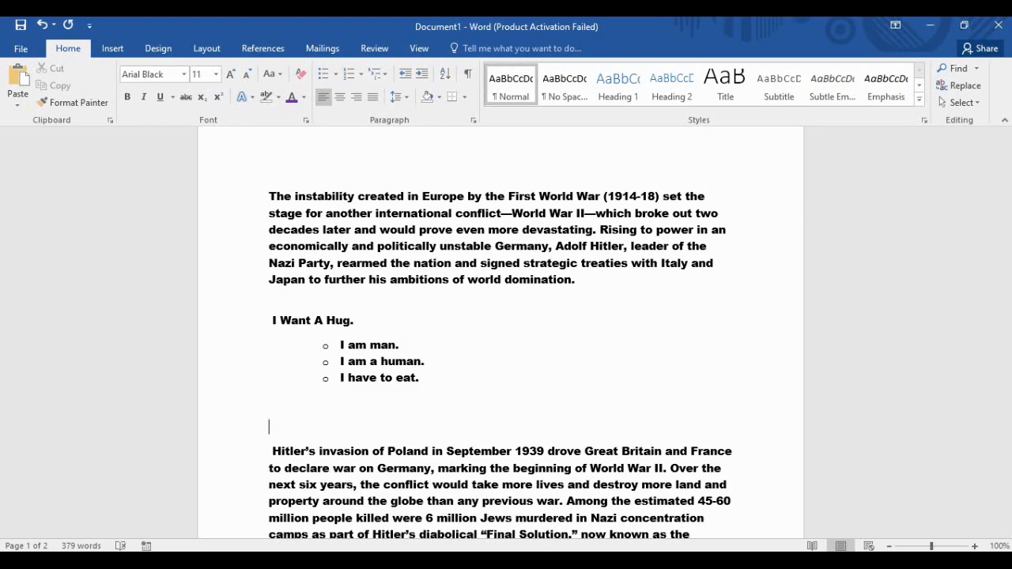
click(420, 377)
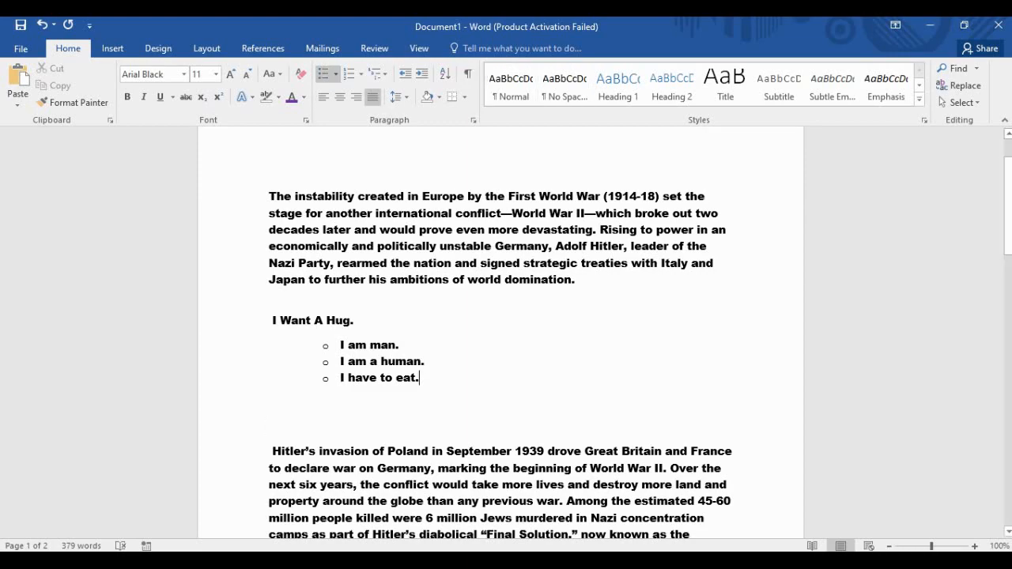
click(269, 402)
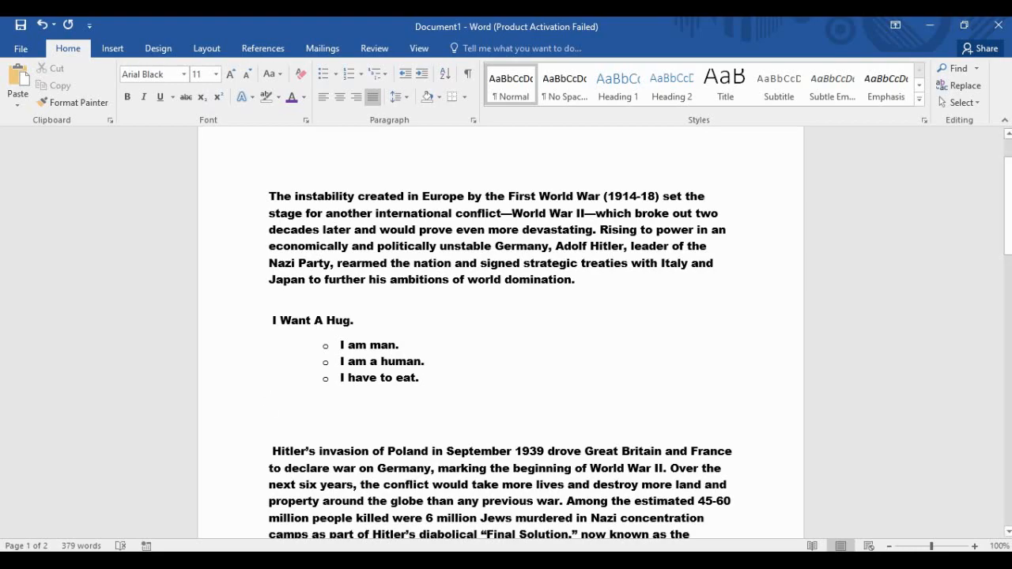
scroll(500, 335, up, 2)
scroll(501, 335, down, 1)
scroll(501, 332, up, 1)
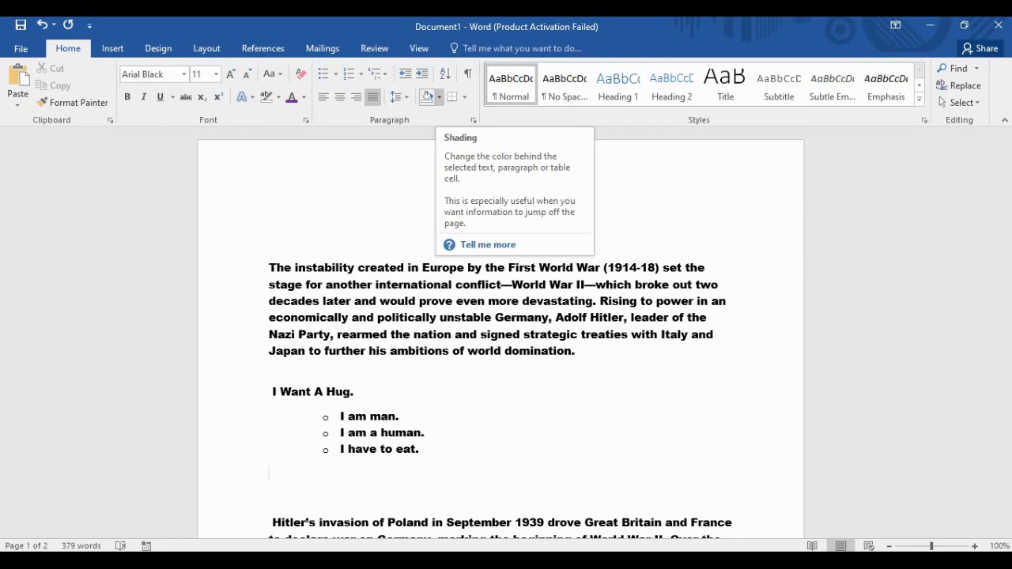
click(400, 417)
drag(425, 450, 340, 418)
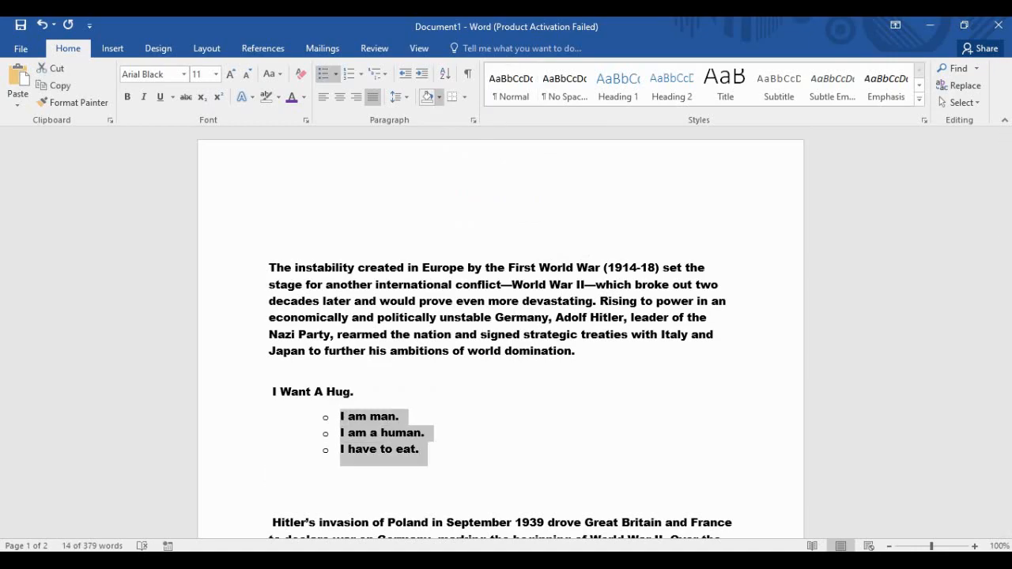
click(439, 96)
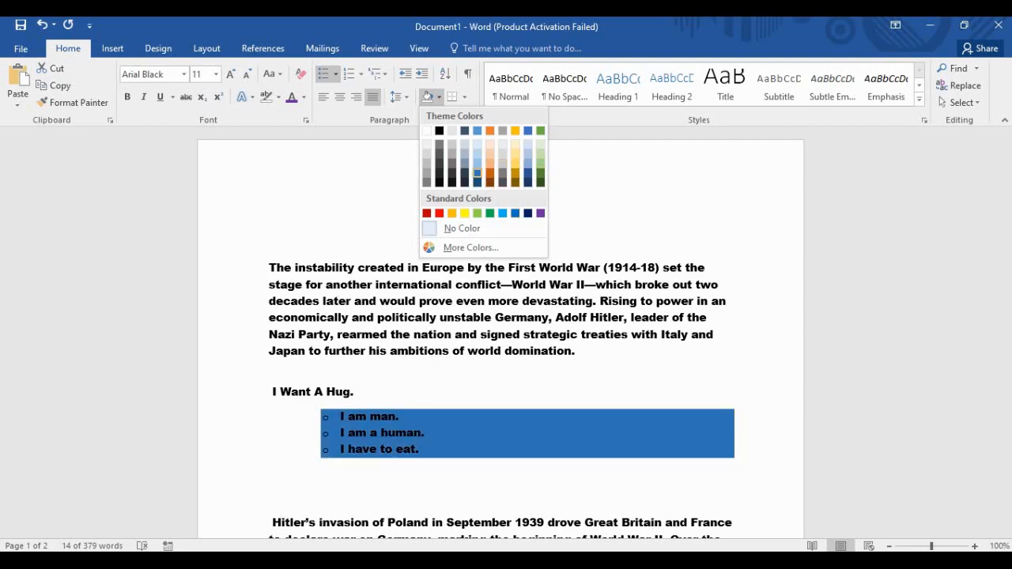
click(514, 173)
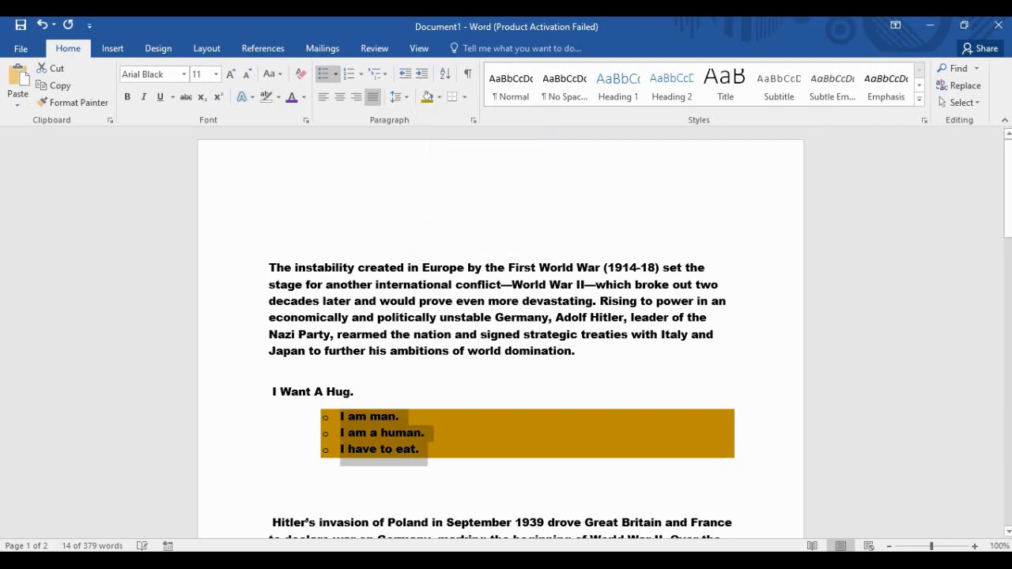
click(400, 417)
scroll(501, 332, down, 3)
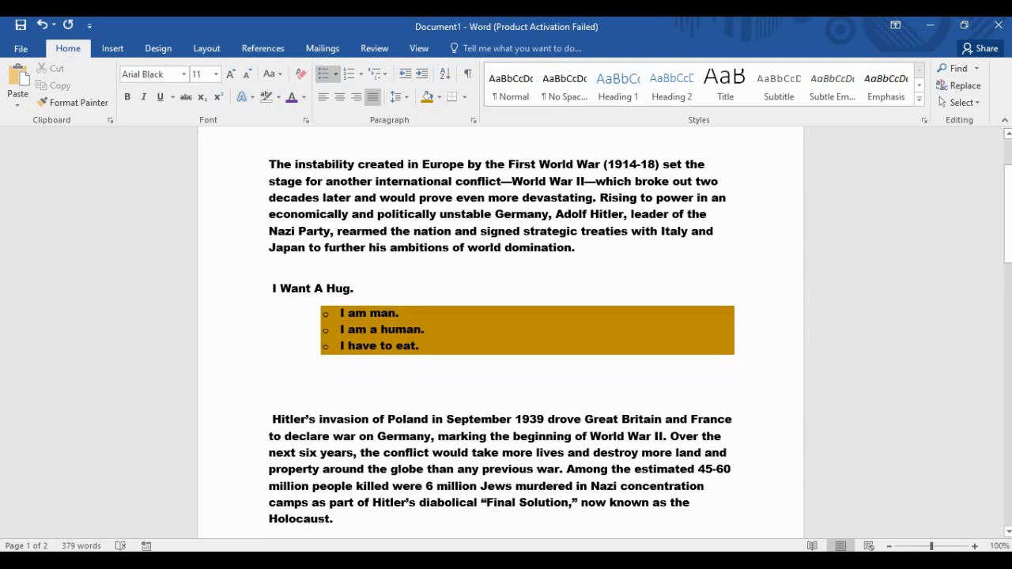
click(420, 343)
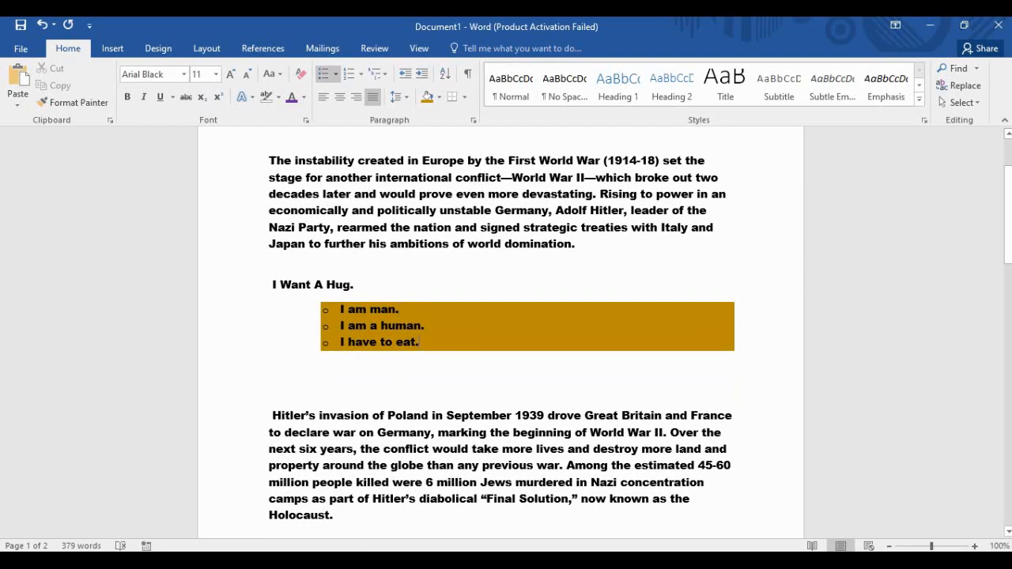
key(Return)
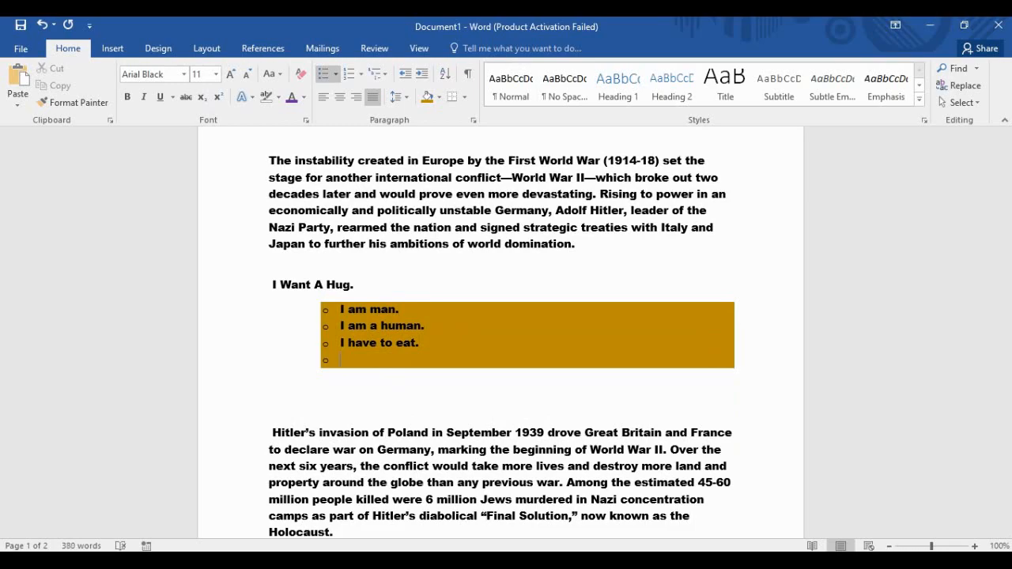
key(BackSpace)
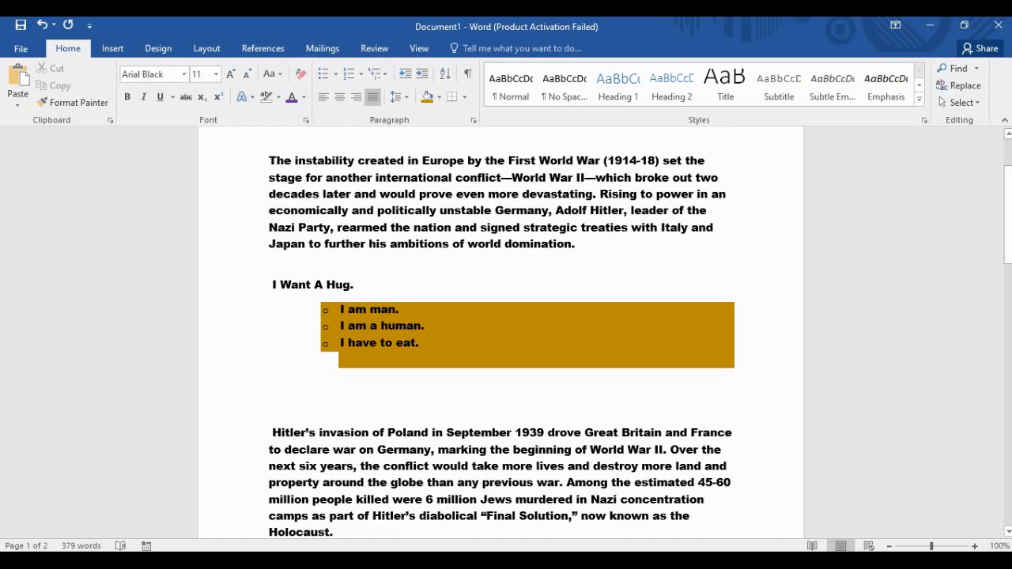
click(269, 408)
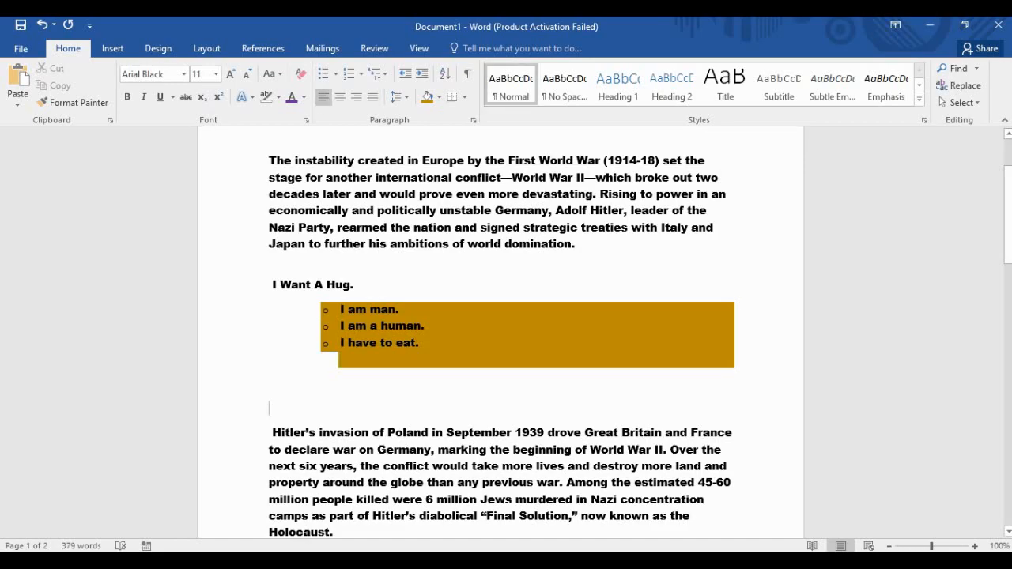
click(343, 360)
double_click(343, 361)
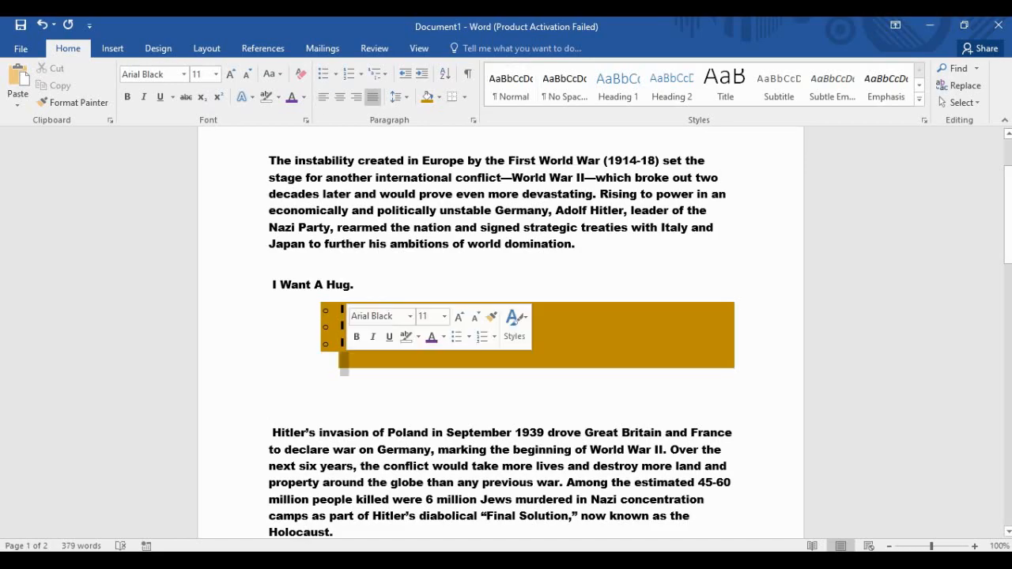
click(343, 361)
key(Delete)
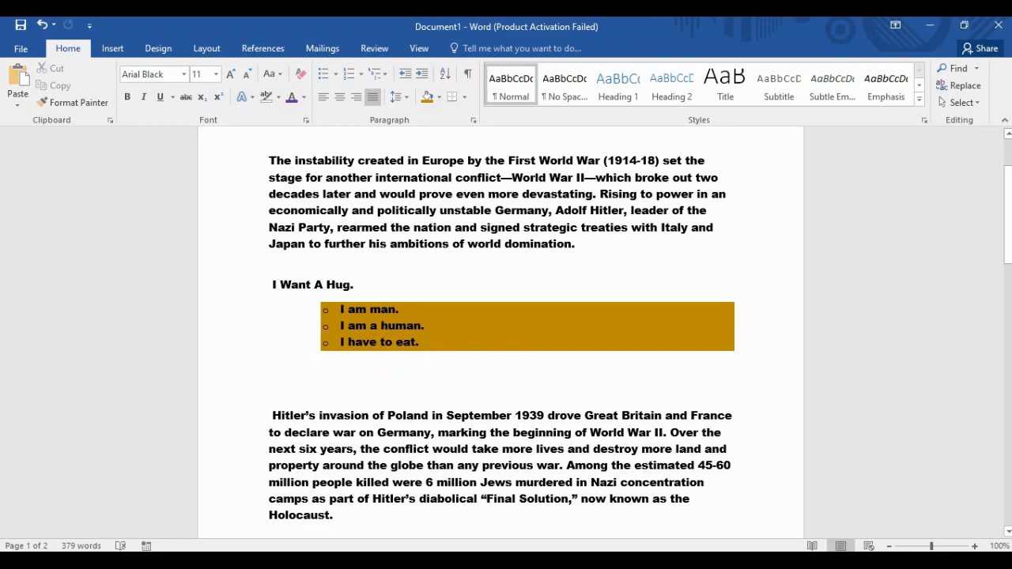
scroll(500, 332, up, 2)
scroll(500, 332, down, 4)
scroll(500, 332, down, 5)
scroll(501, 332, up, 8)
scroll(500, 332, down, 8)
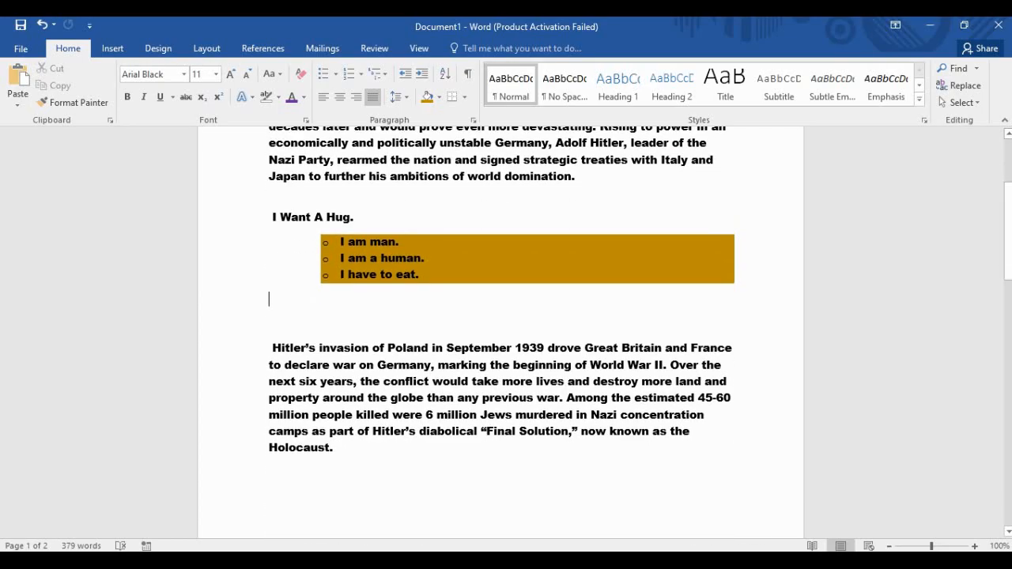
scroll(500, 332, up, 6)
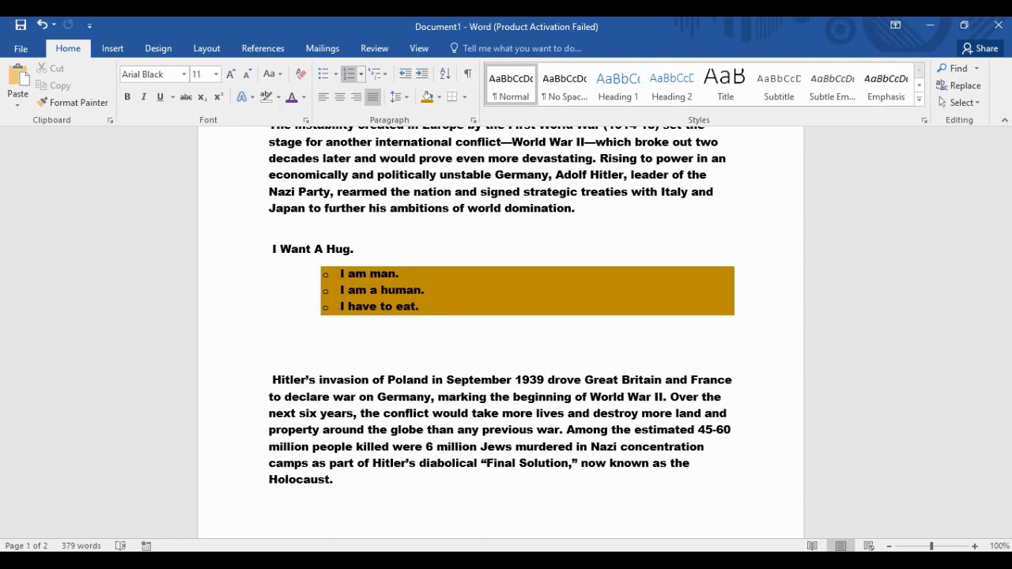
Type the numbers 1., 2. and 3. on separate lines instead of automatic numbering.
click(361, 75)
click(362, 75)
click(348, 73)
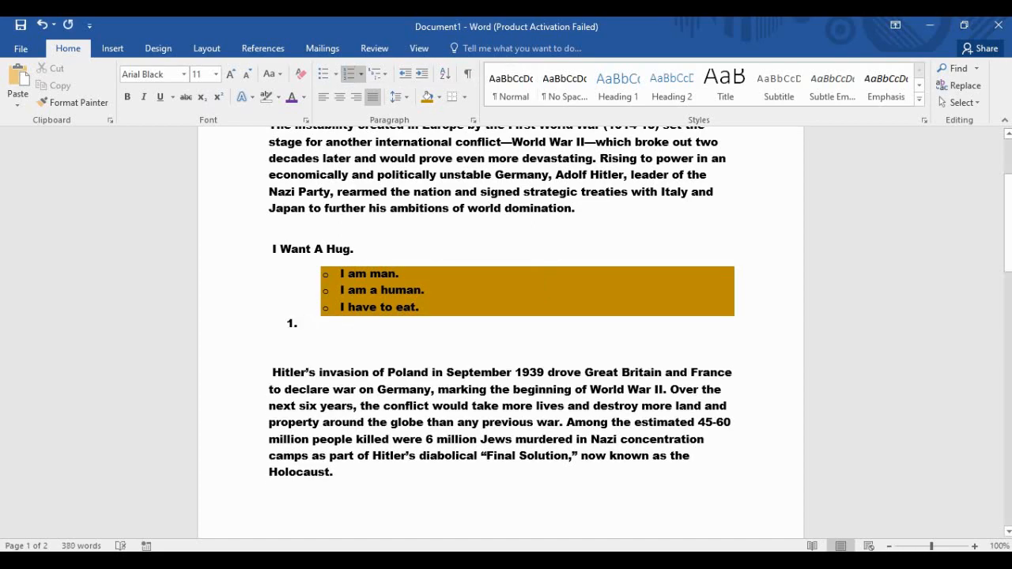
key(ctrl+z)
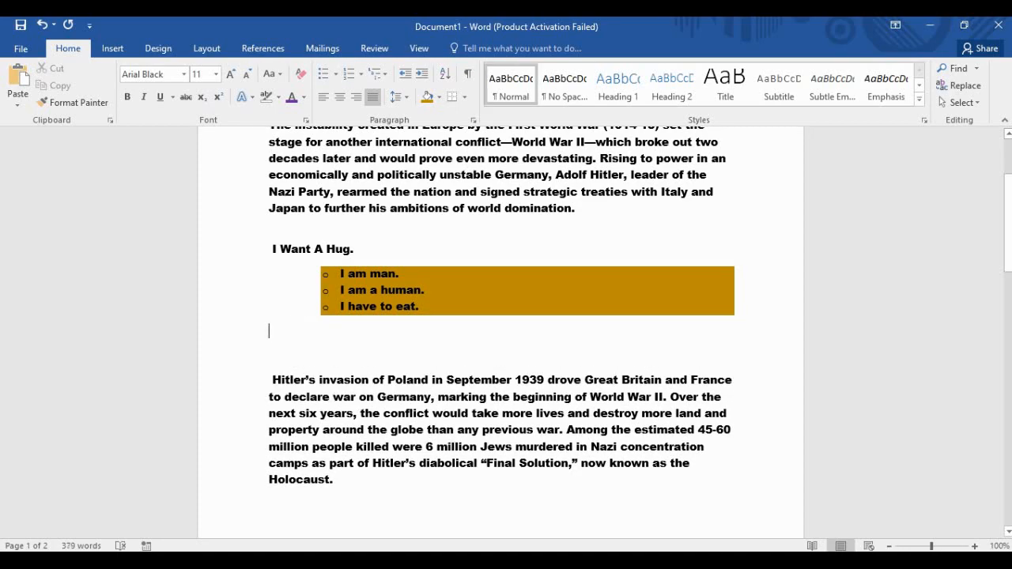
text(1.)
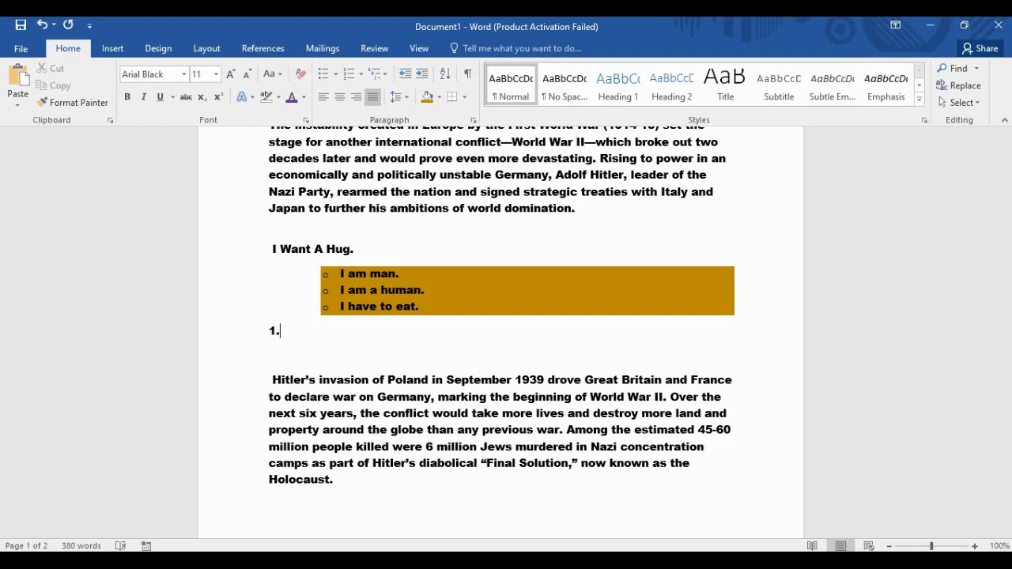
key(Return)
text(2.)
key(Return)
text(3.)
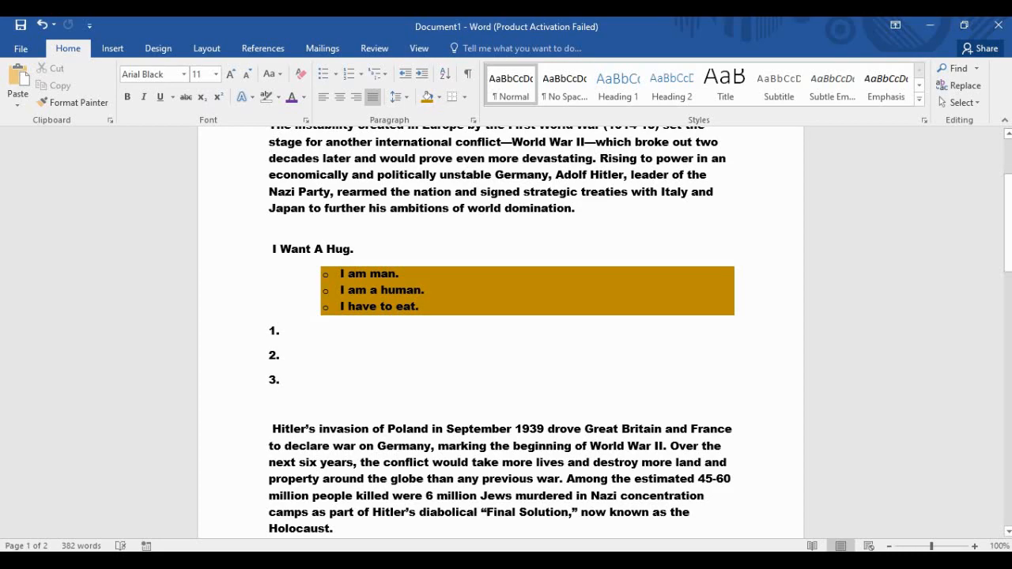
Fill in the items Man, Woman and Animanls after the numbers.
click(280, 331)
key(Down)
key(Down)
click(281, 331)
key(Down)
text(Man)
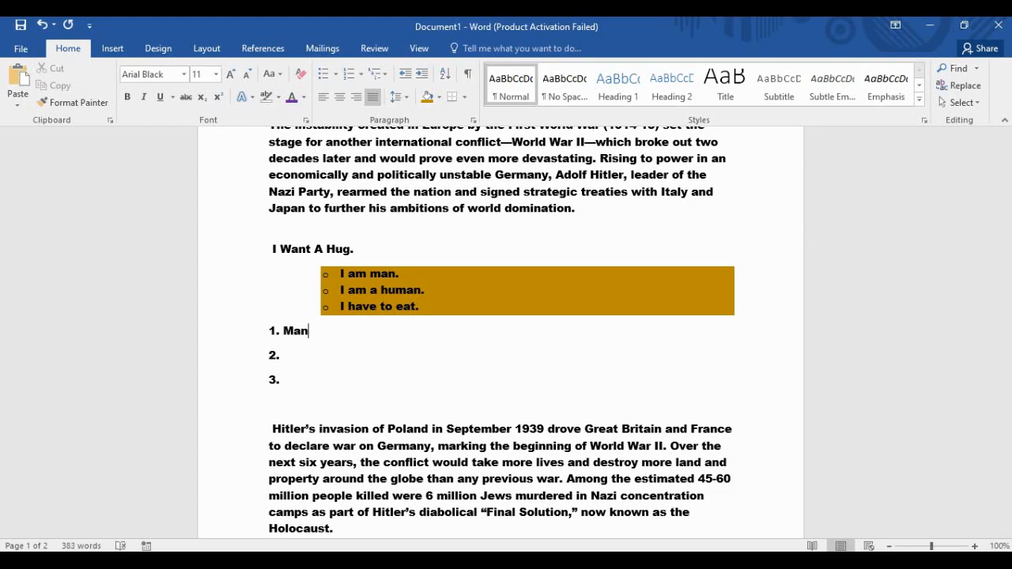
click(284, 355)
text(Woman)
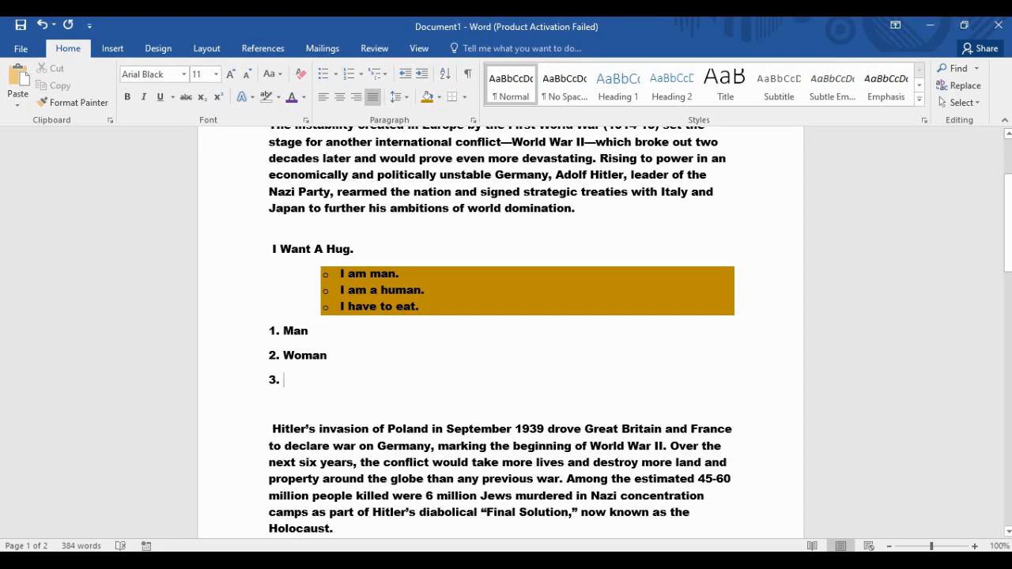
text(Animan)
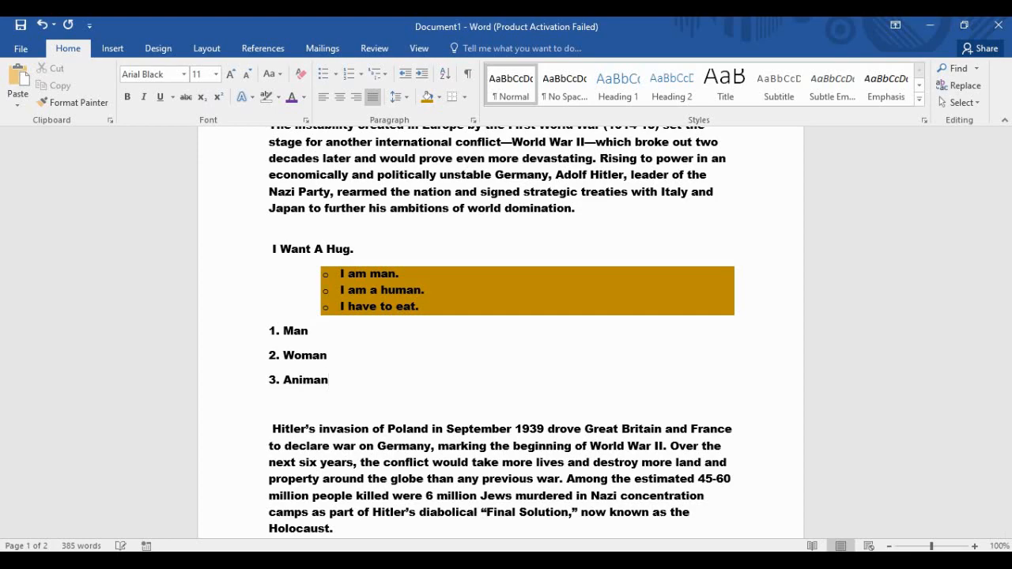
text(ls)
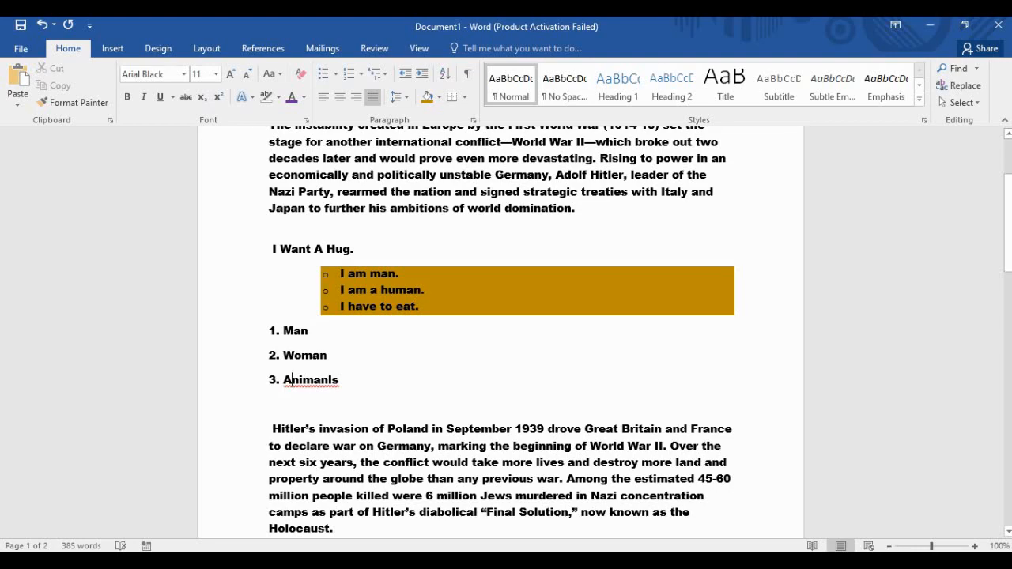
Correct the misspelled 'Animanls' to 'Animals'.
double_click(312, 380)
right_click(336, 386)
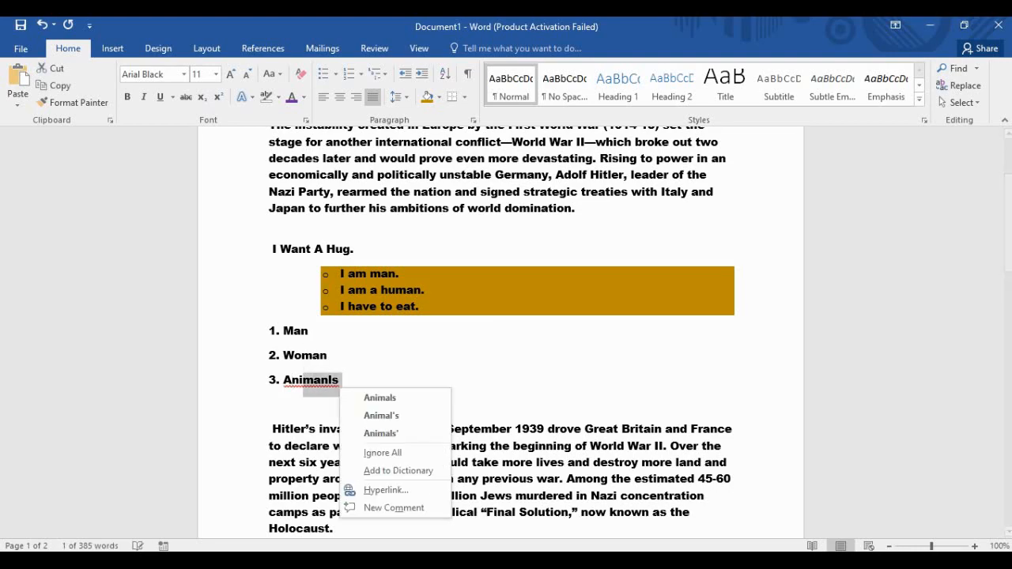
key(Escape)
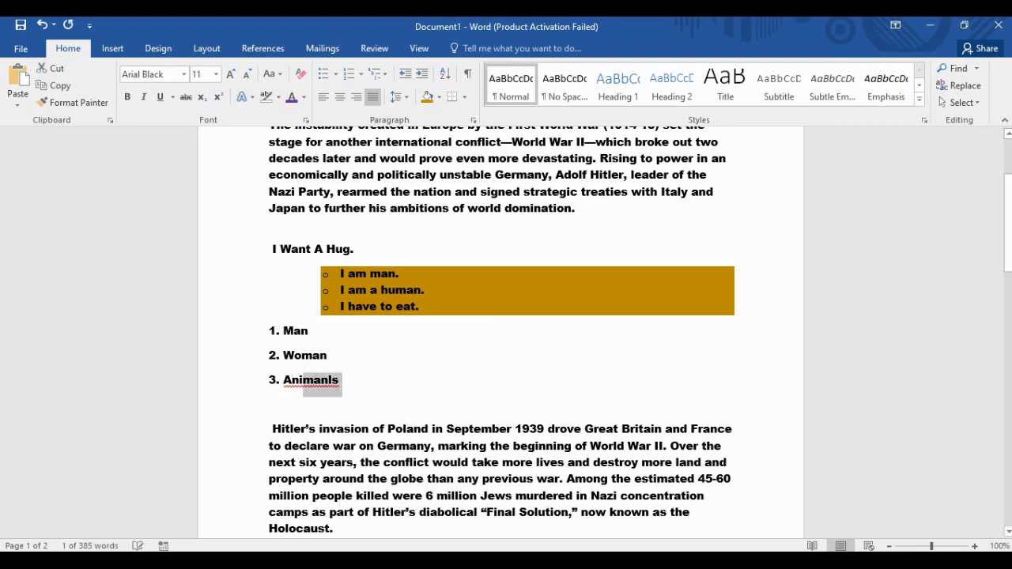
text(mals)
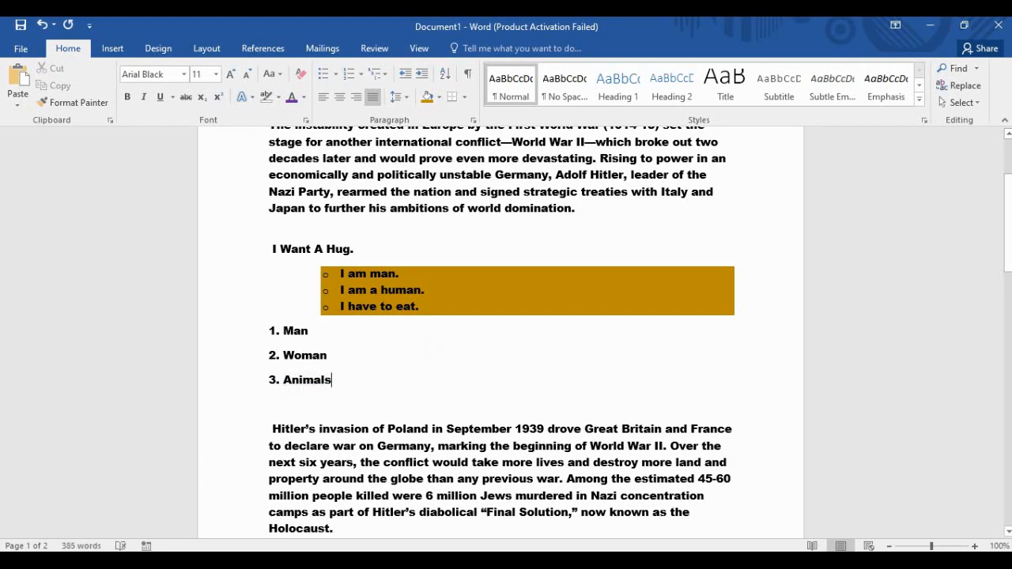
Experiment with Numbering on Man, then restore it as a typed '1.Man' with an empty line below.
click(308, 332)
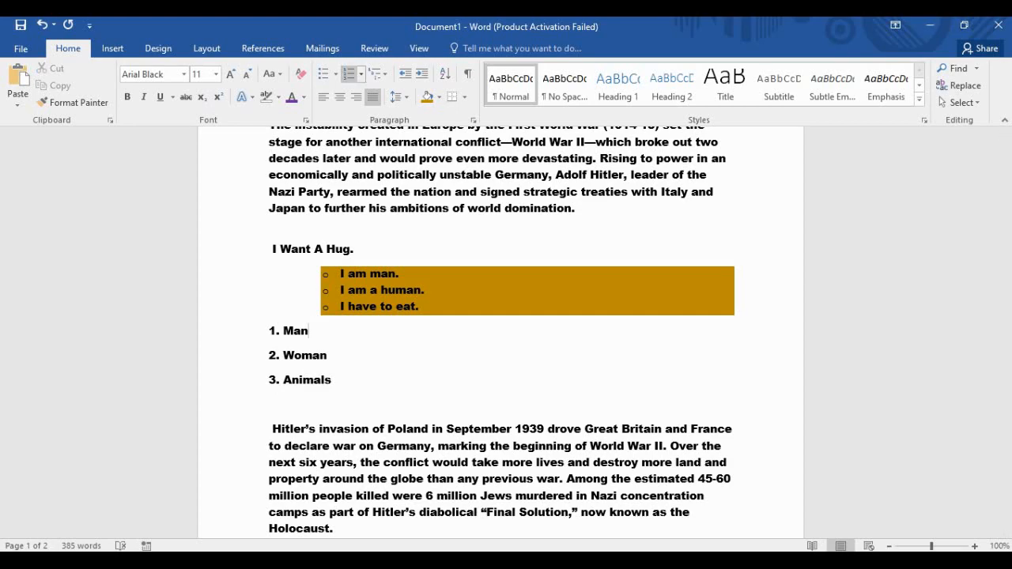
click(349, 73)
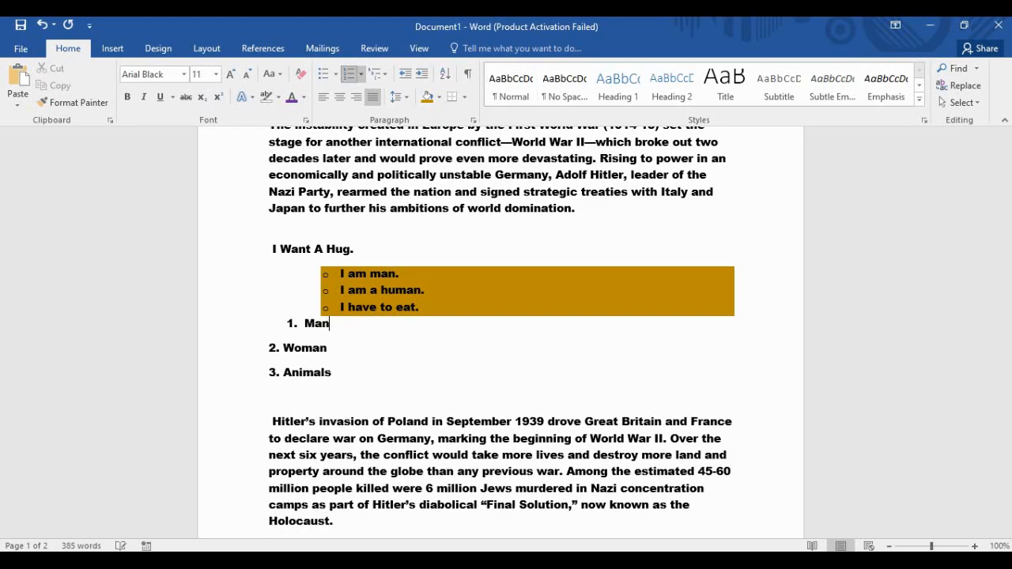
key(Return)
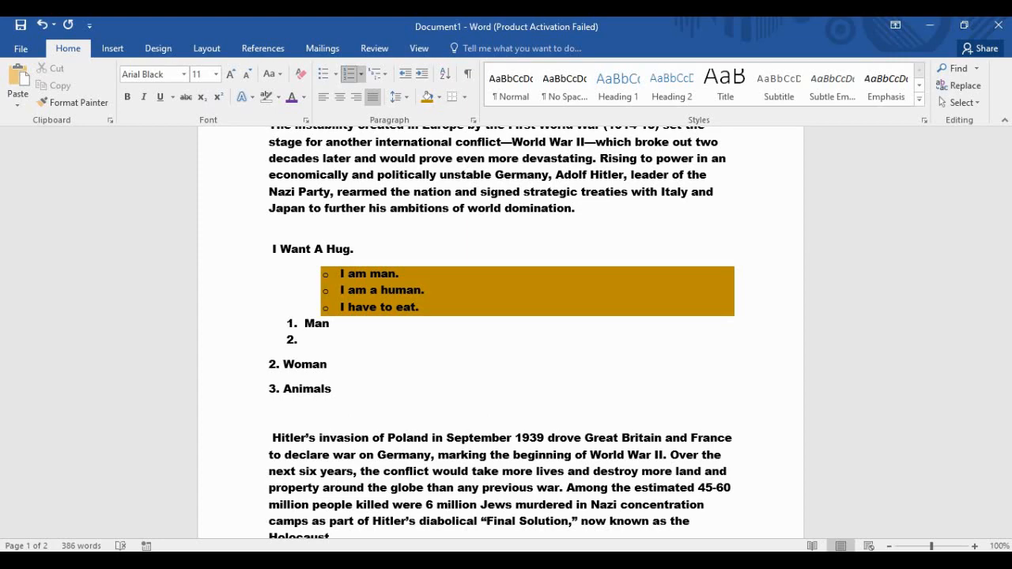
key(Return)
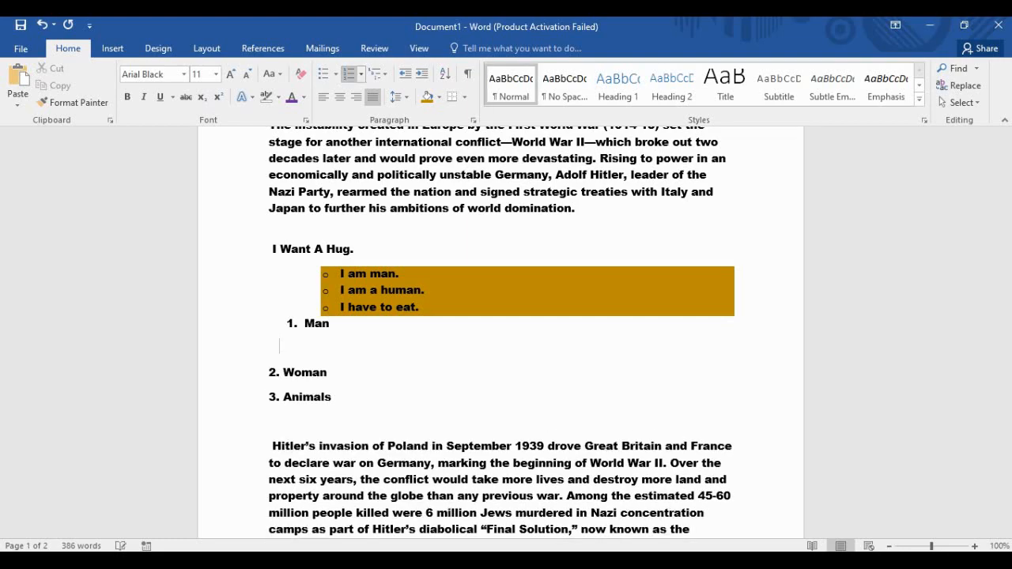
key(Return)
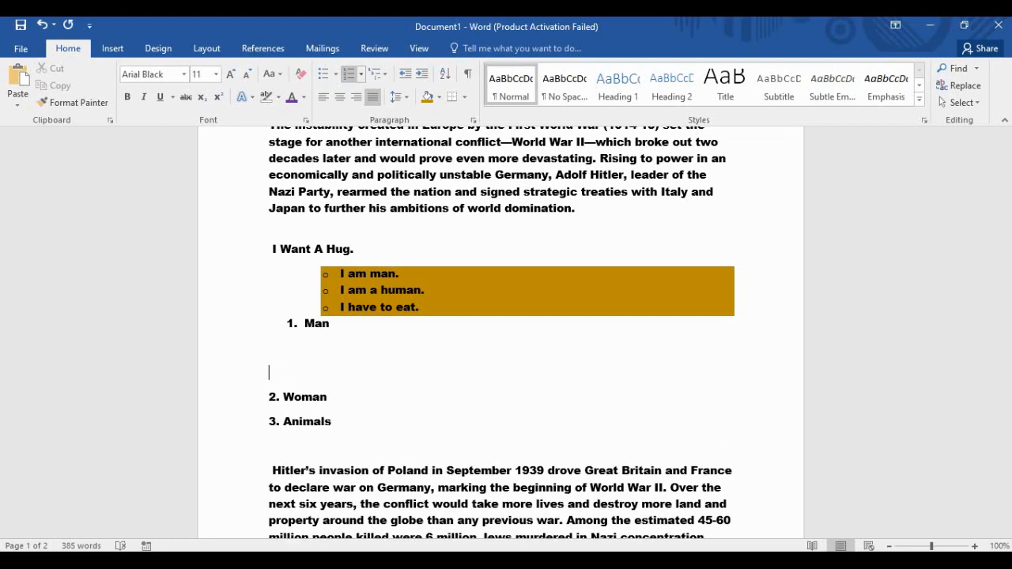
key(BackSpace)
key(BackSpace)
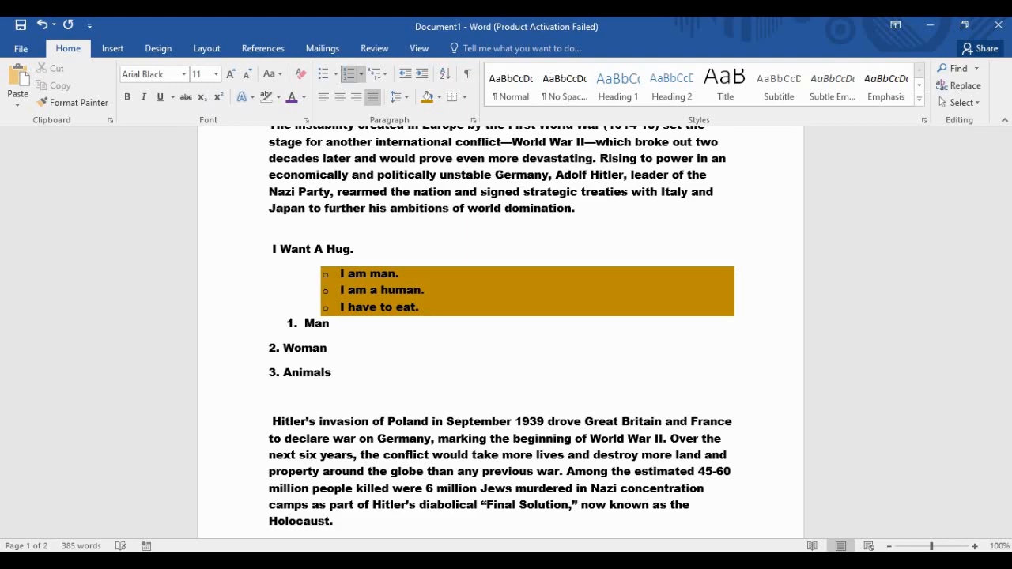
click(349, 74)
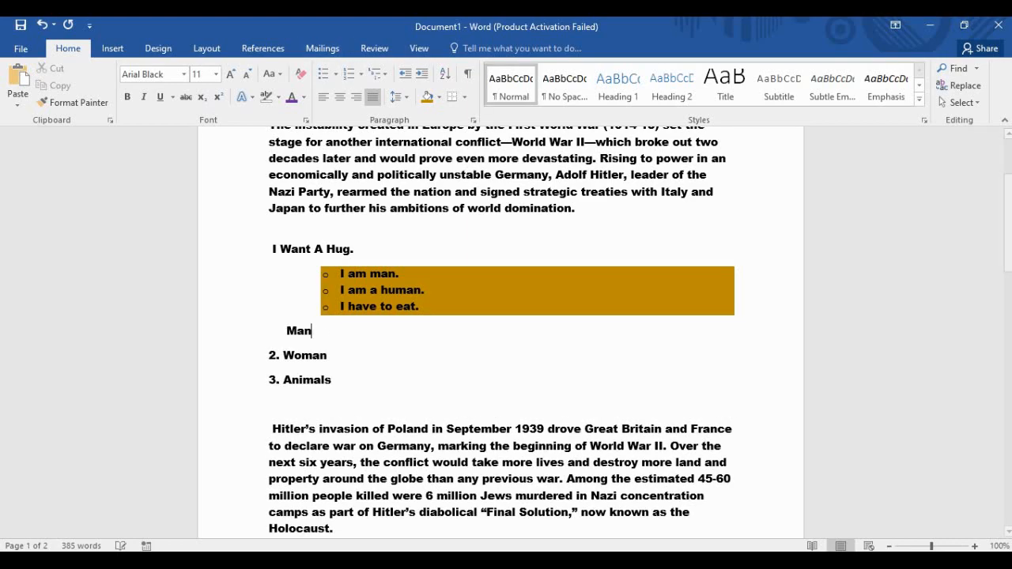
click(287, 332)
key(BackSpace)
text(1.)
click(305, 332)
key(Return)
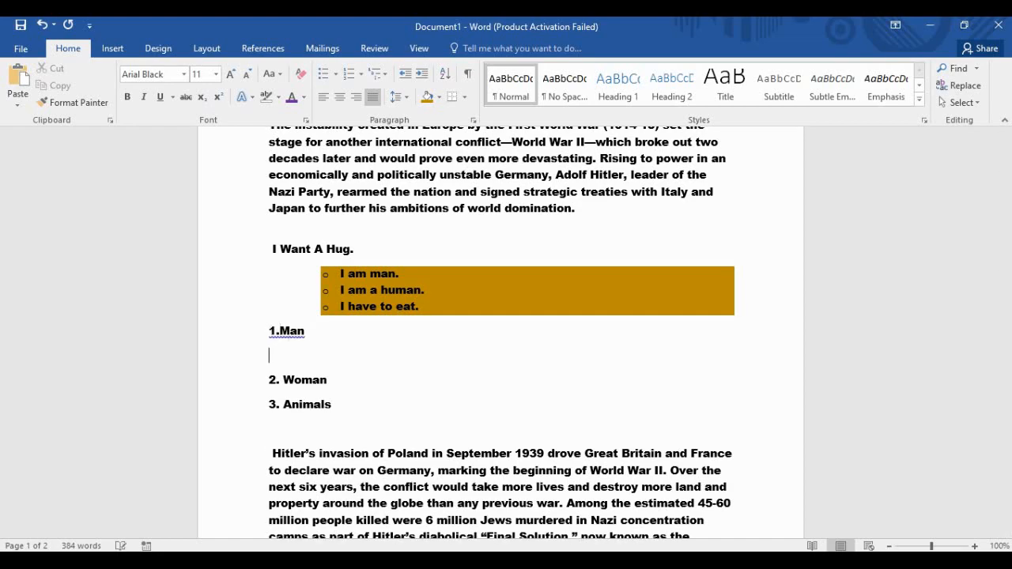
Accept the spelling fix to '1. Man' and return to the empty line beneath it.
right_click(286, 332)
click(336, 348)
click(301, 332)
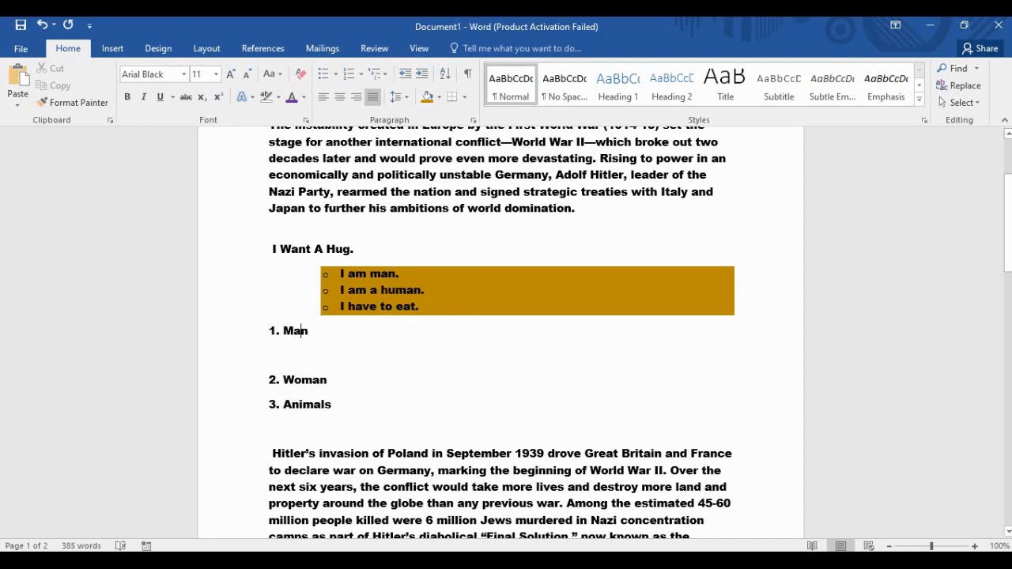
click(308, 331)
click(294, 331)
click(269, 355)
click(276, 331)
click(270, 356)
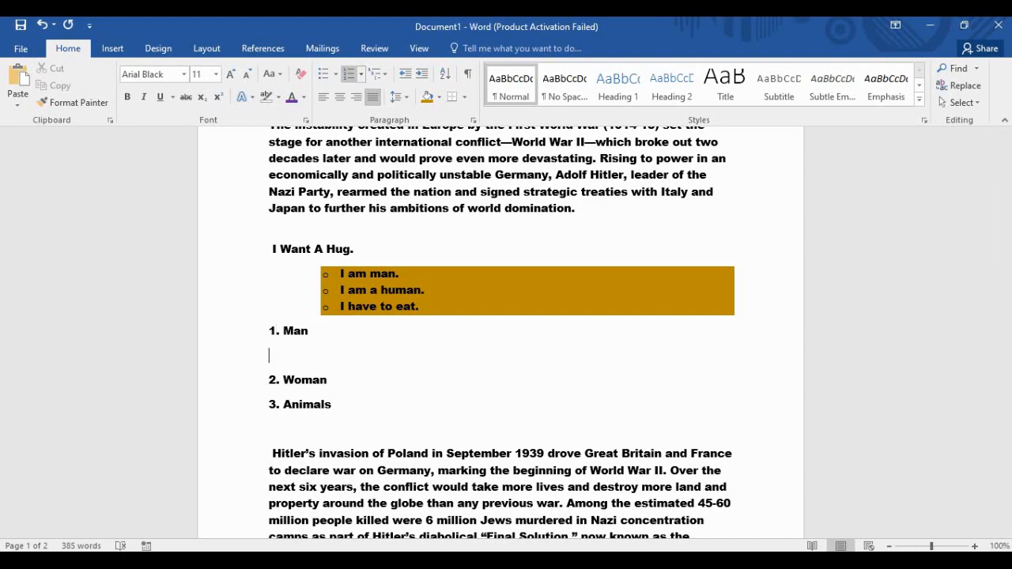
Add a nested numbered sub-list of three people's names under '1. Man'.
click(349, 73)
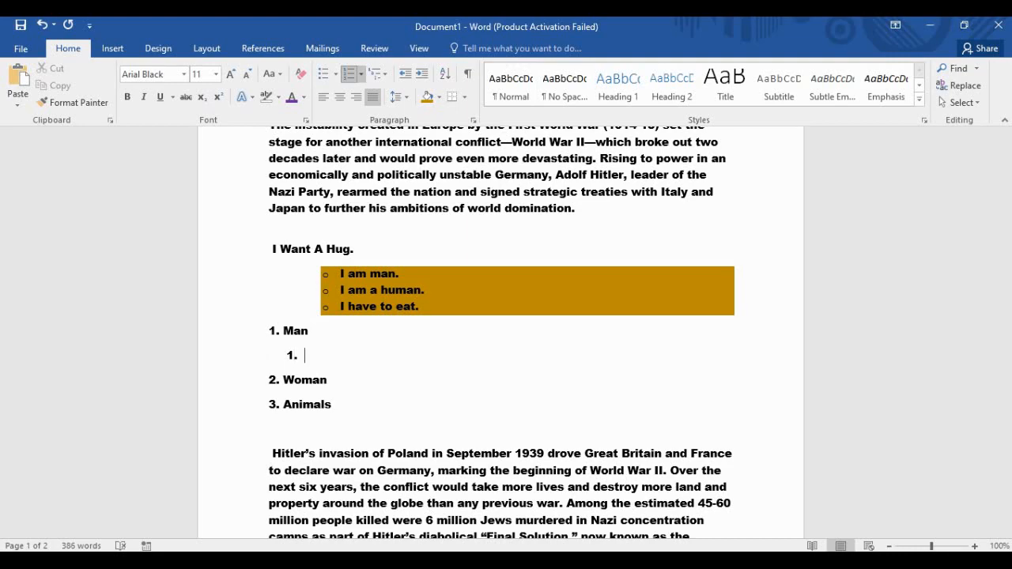
text(Karim)
key(Return)
text(R)
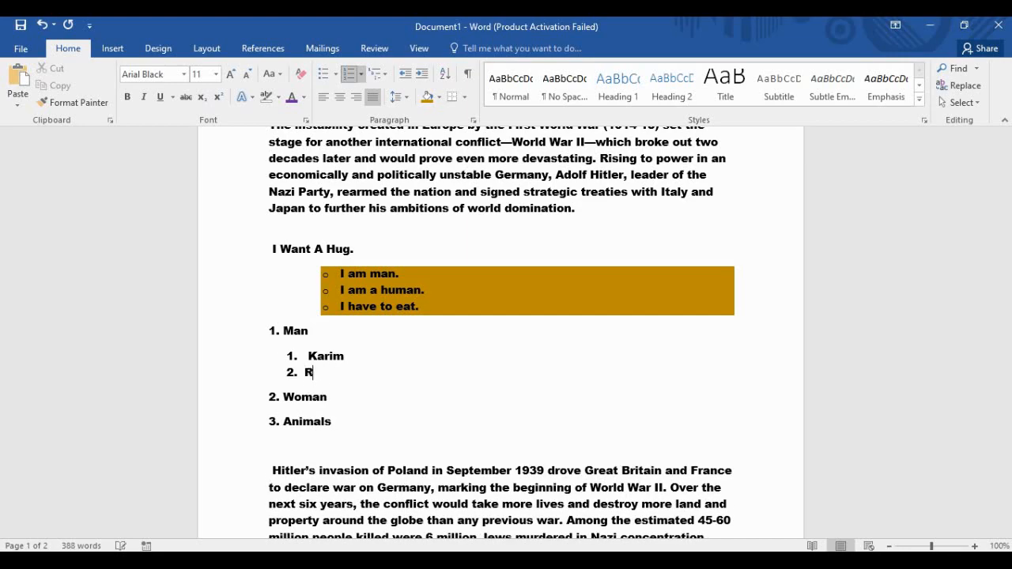
text(ahim)
key(Return)
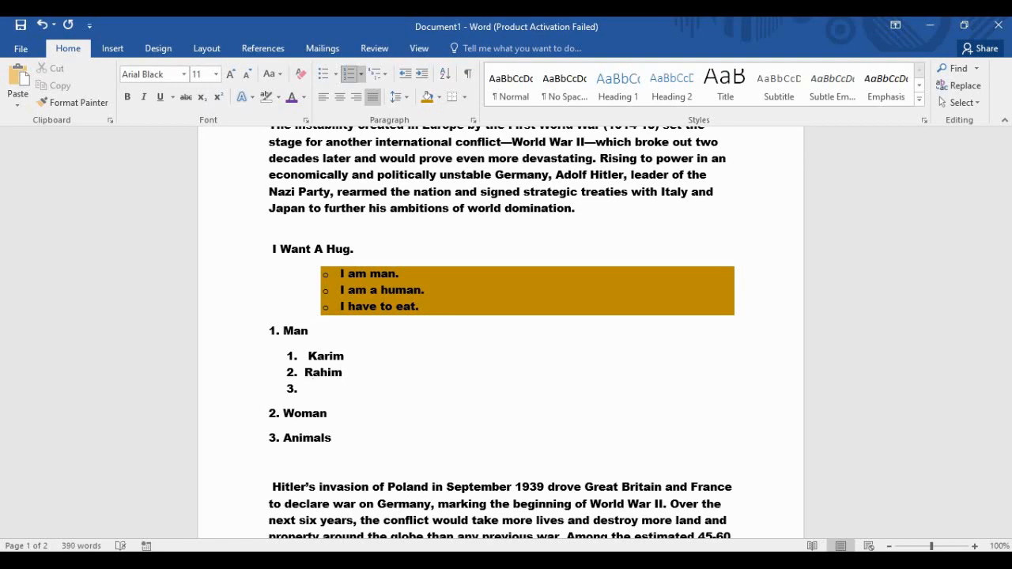
text(Mushio)
key(BackSpace)
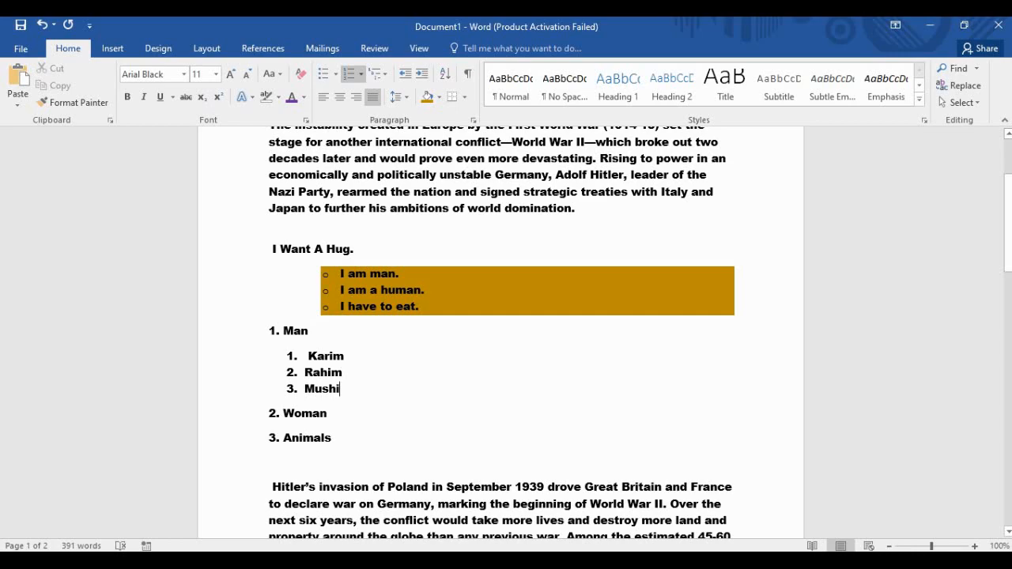
Letter the three sub-items under 1. Man as a., b., c., and add a blank line after 2. Woman.
drag(339, 393, 305, 357)
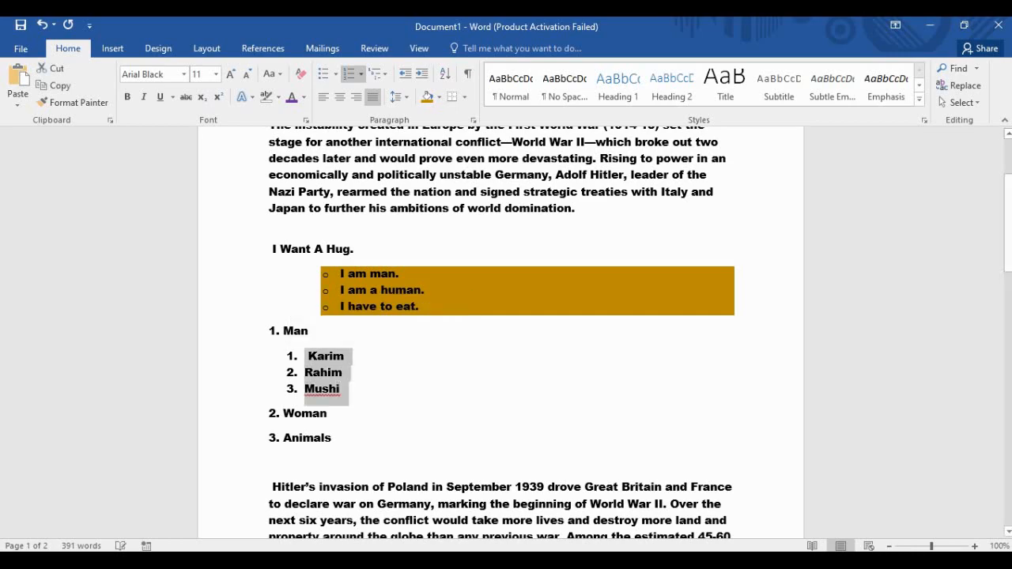
click(360, 74)
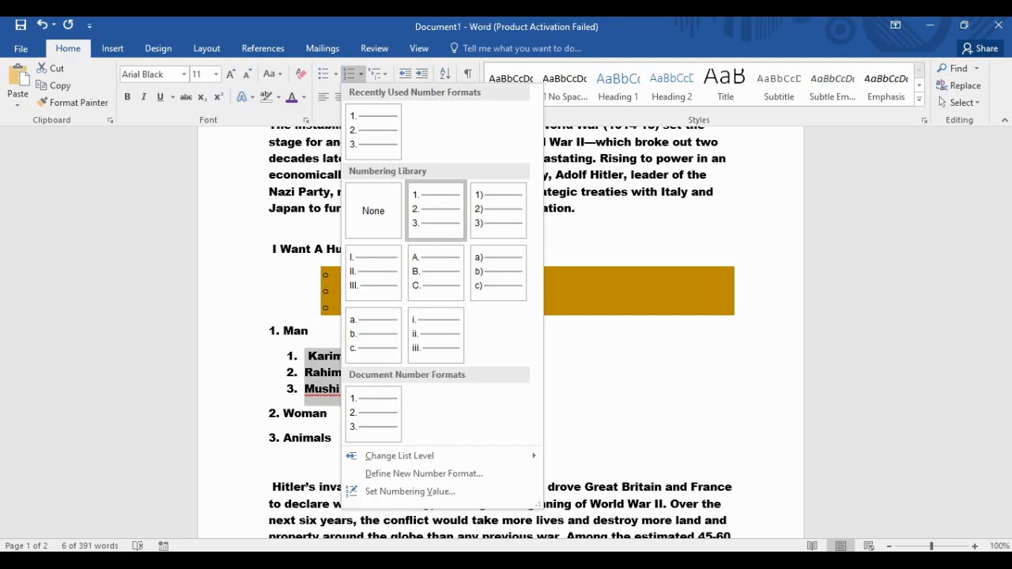
click(373, 336)
click(329, 413)
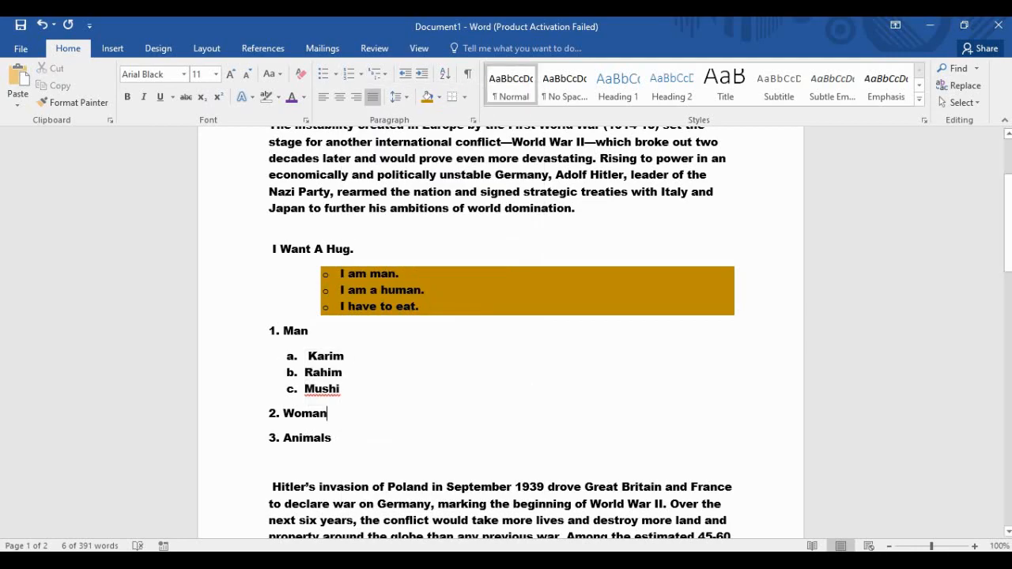
key(Return)
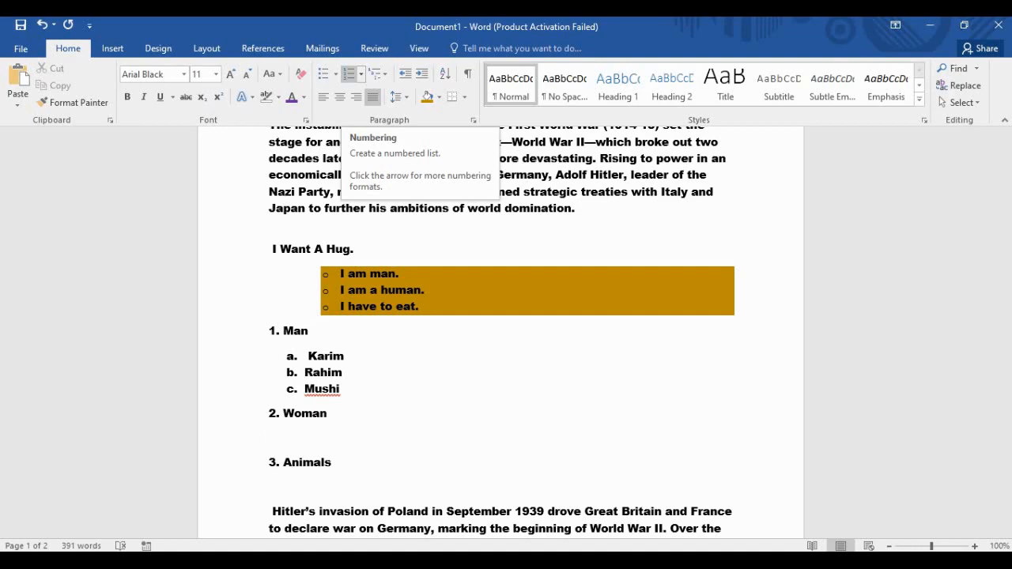
Add Liya, Maya and Poki as lettered items a. to c. under 2. Woman.
click(349, 73)
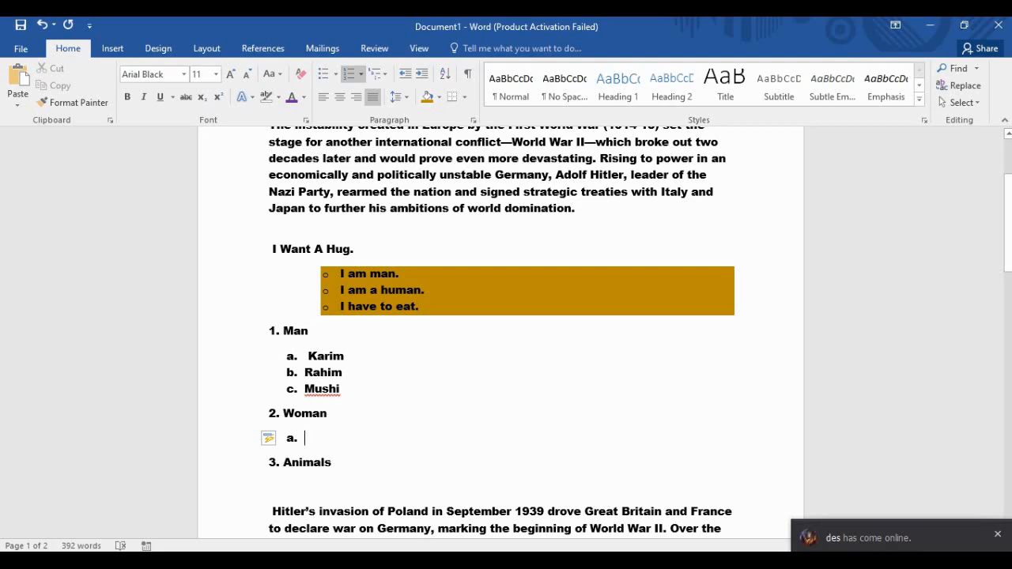
text(Liya)
key(Return)
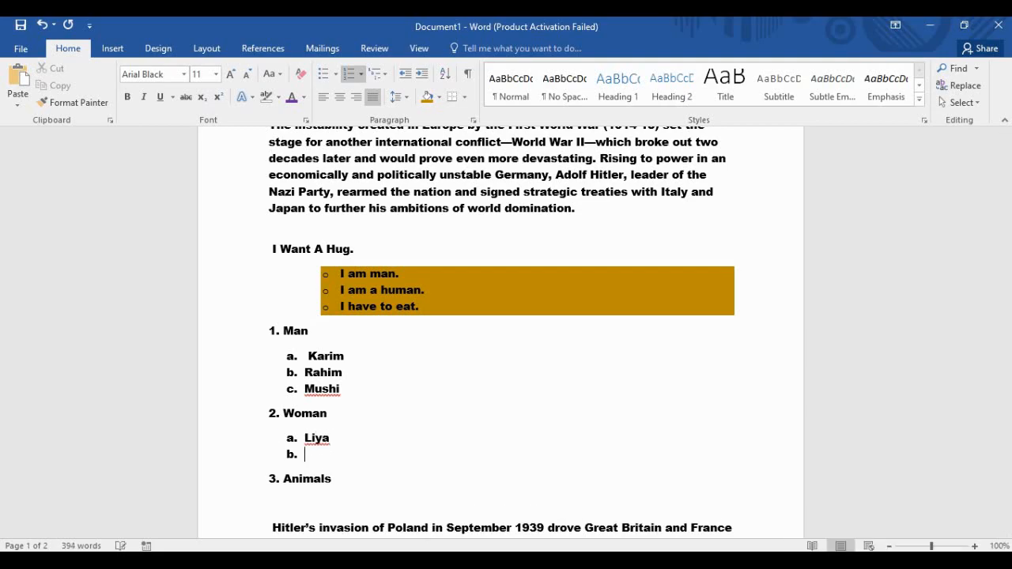
text(Maya)
key(Return)
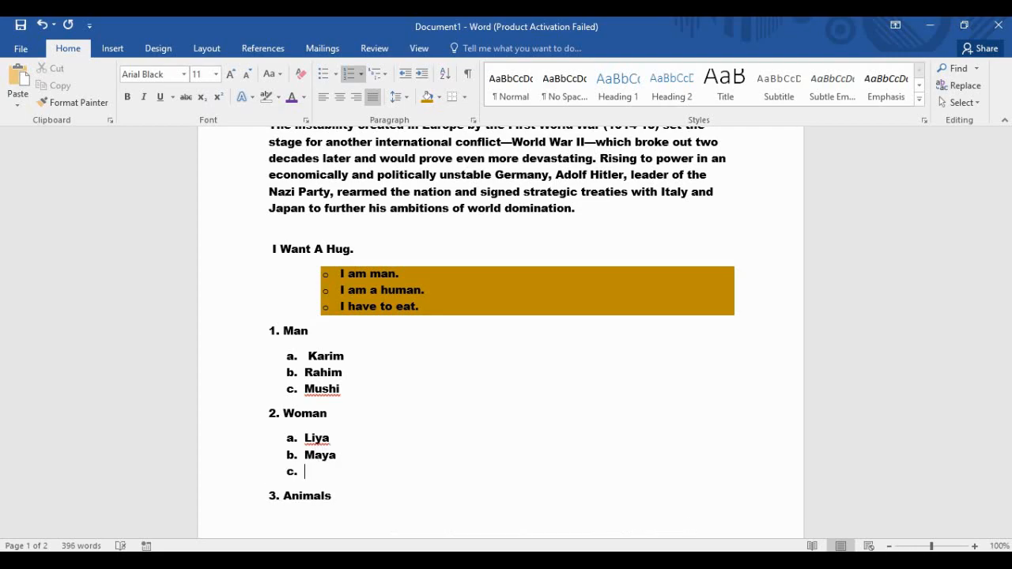
text(Poki)
key(Return)
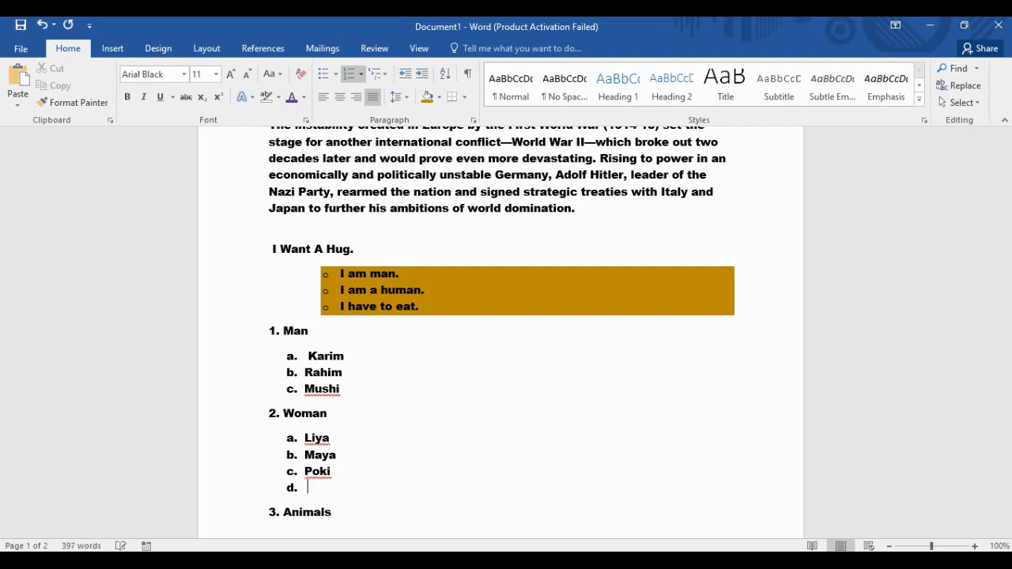
key(Return)
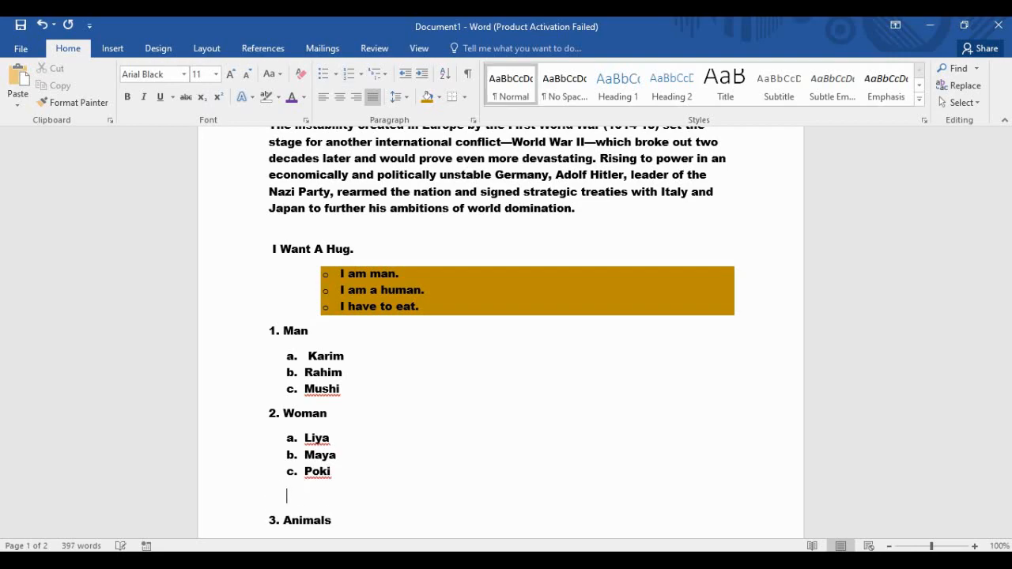
scroll(506, 332, down, 3)
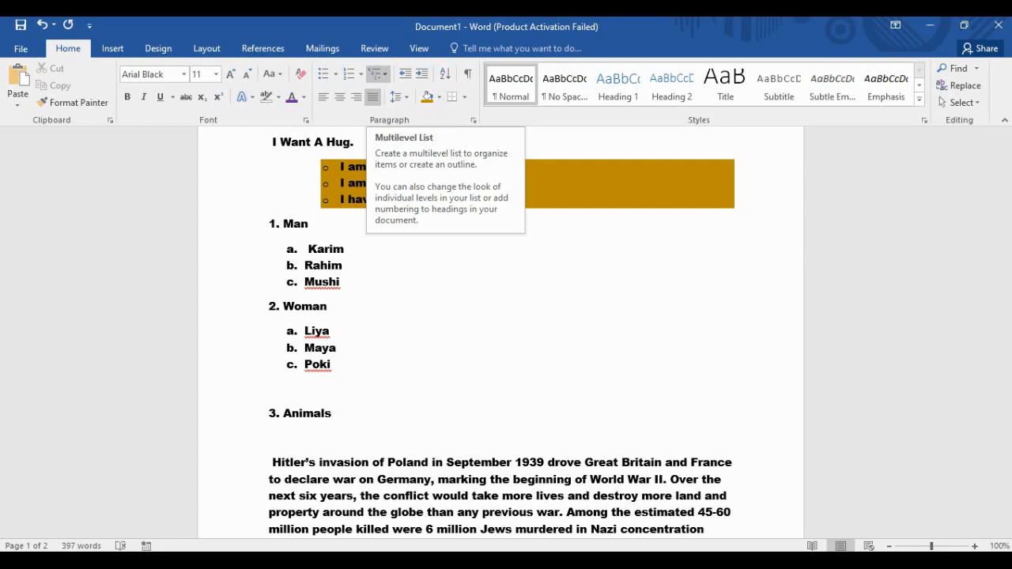
click(378, 74)
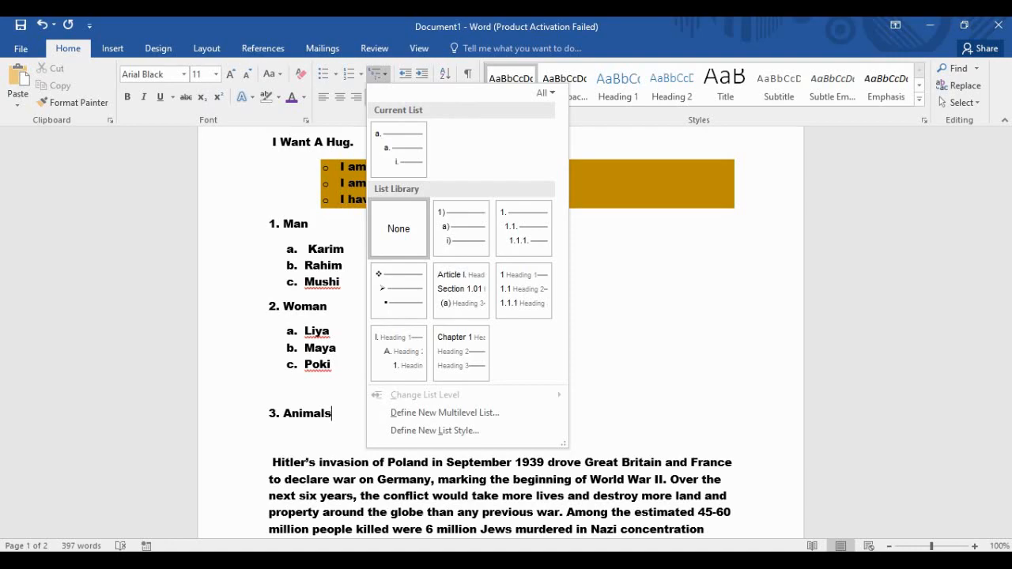
Number the Animals line 1) using the 1) a) i) multilevel list style.
mouse_move(461, 290)
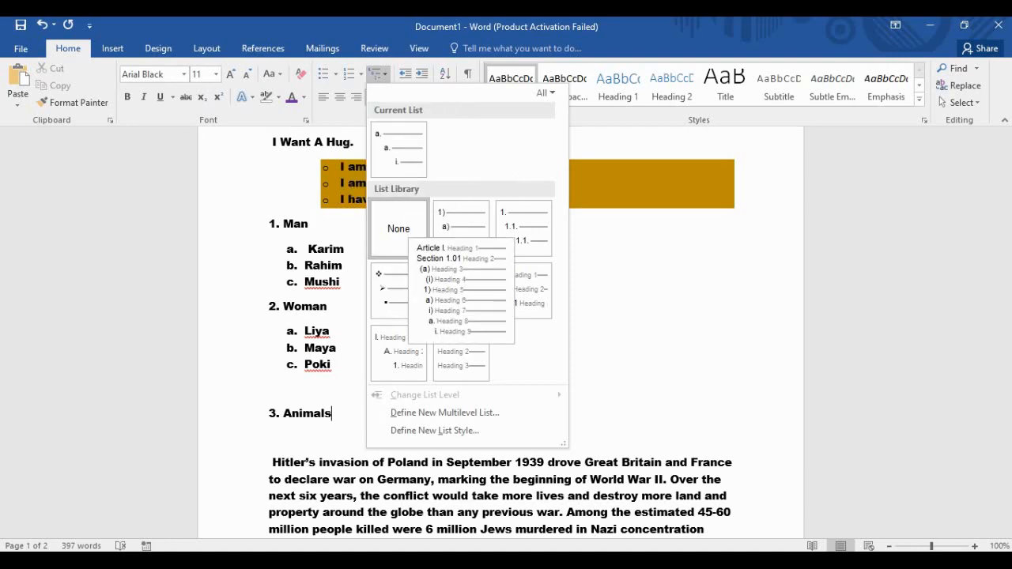
click(461, 228)
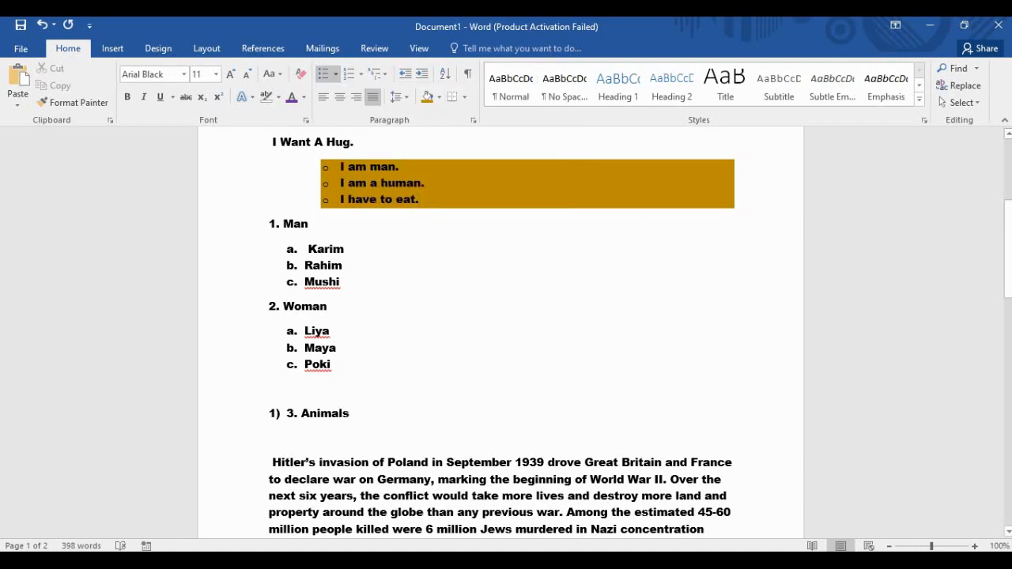
key(Return)
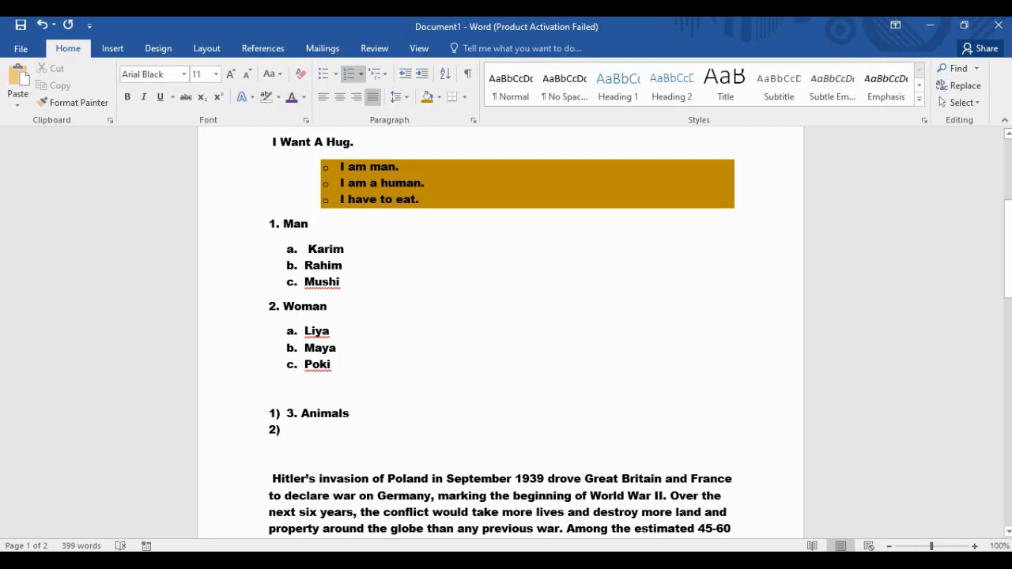
key(BackSpace)
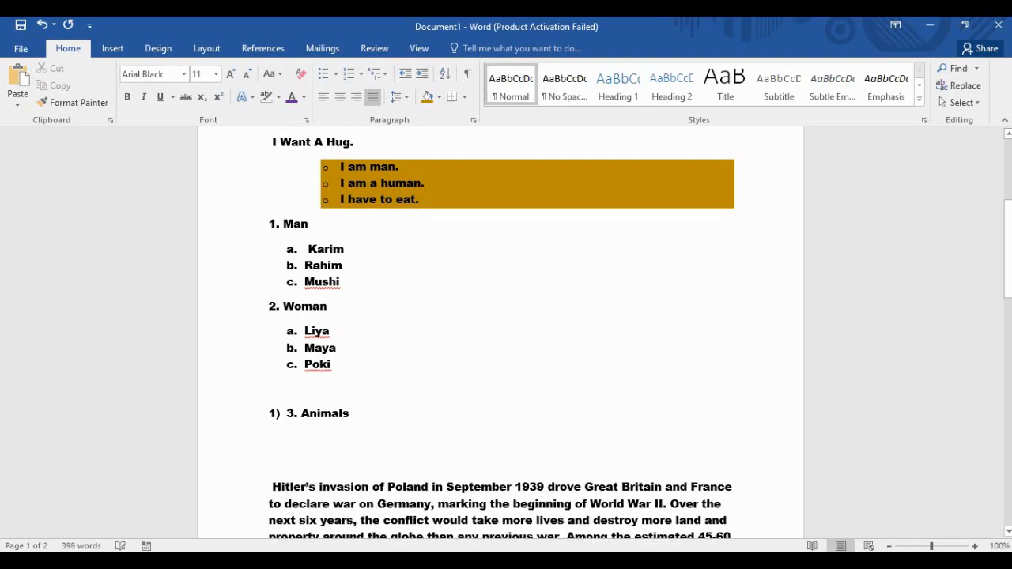
key(Return)
click(349, 414)
Add 'What is Cow?' as item 2) and start an empty item 3) below it.
key(Return)
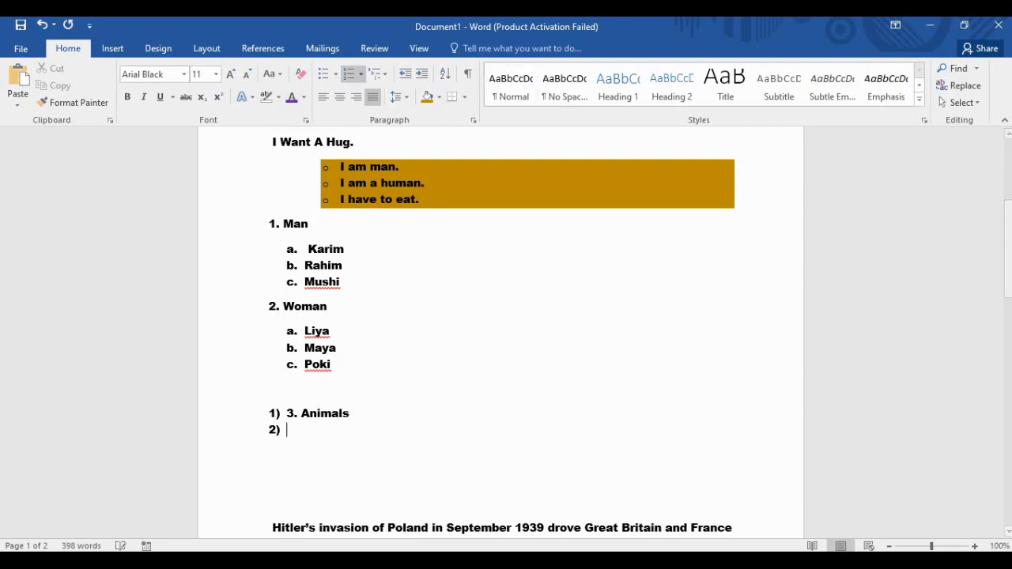
text(What i)
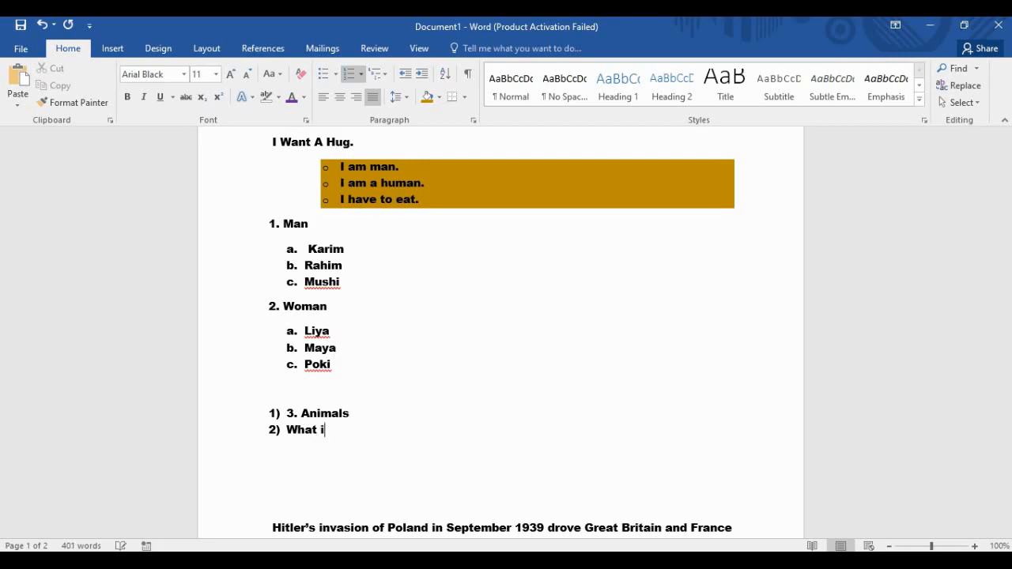
text(s Cow?)
key(Return)
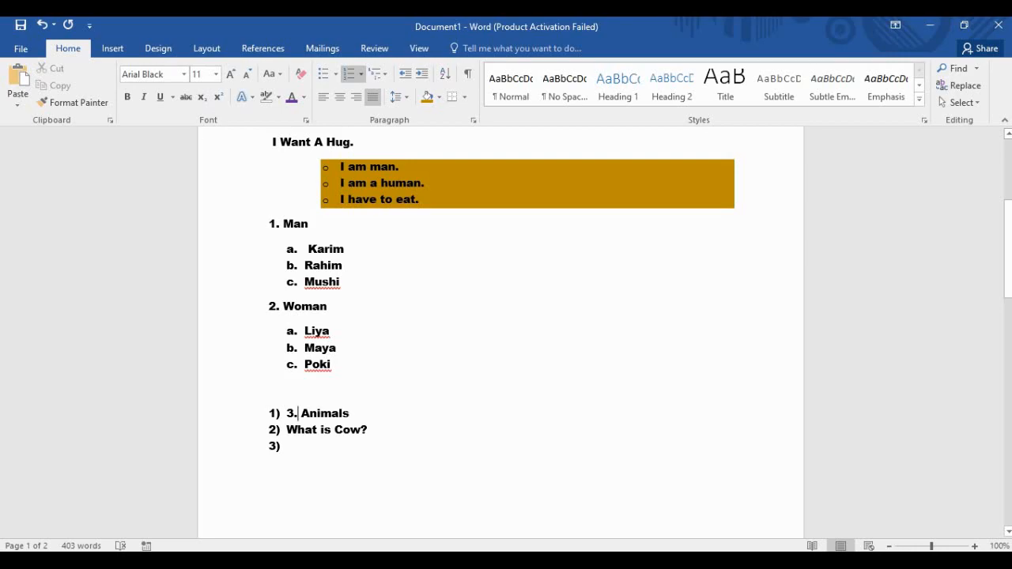
Select the letter labels of the Woman sub-list and the number labels of the 1)–3) list.
scroll(501, 333, down, 2)
drag(274, 358, 283, 359)
click(296, 359)
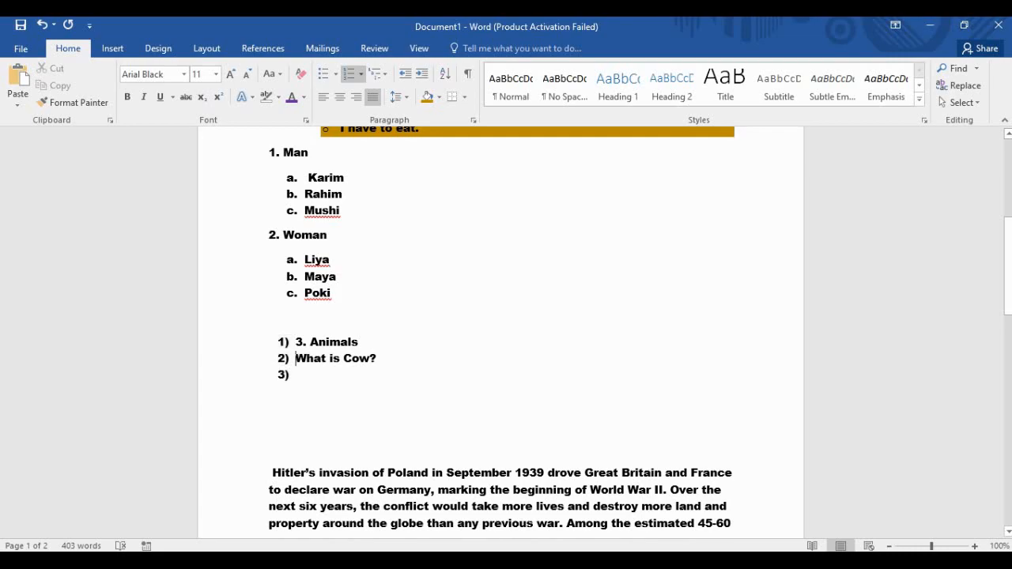
click(283, 359)
click(296, 359)
scroll(501, 332, up, 2)
click(291, 331)
click(291, 364)
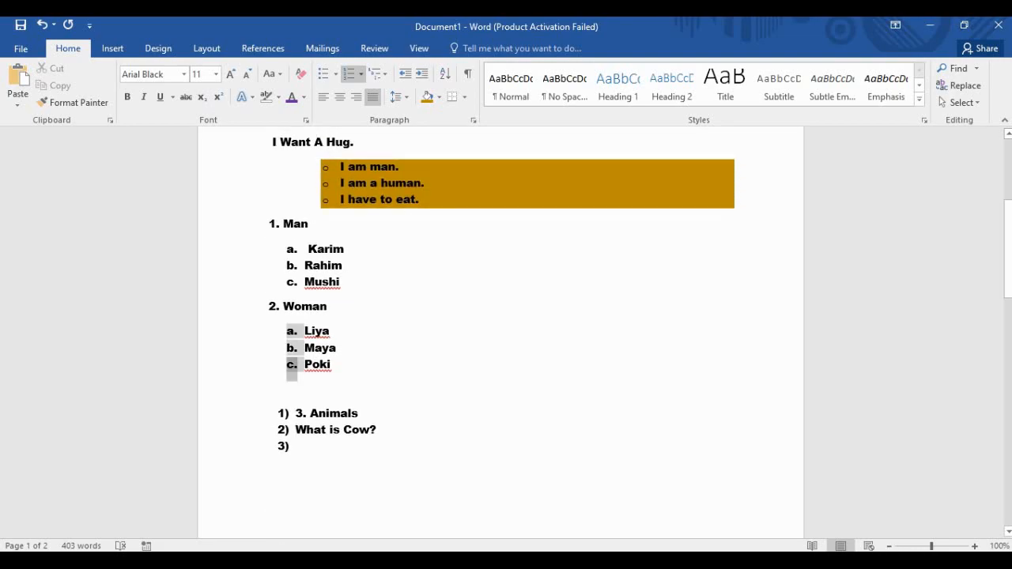
click(283, 430)
click(283, 446)
click(283, 414)
click(363, 413)
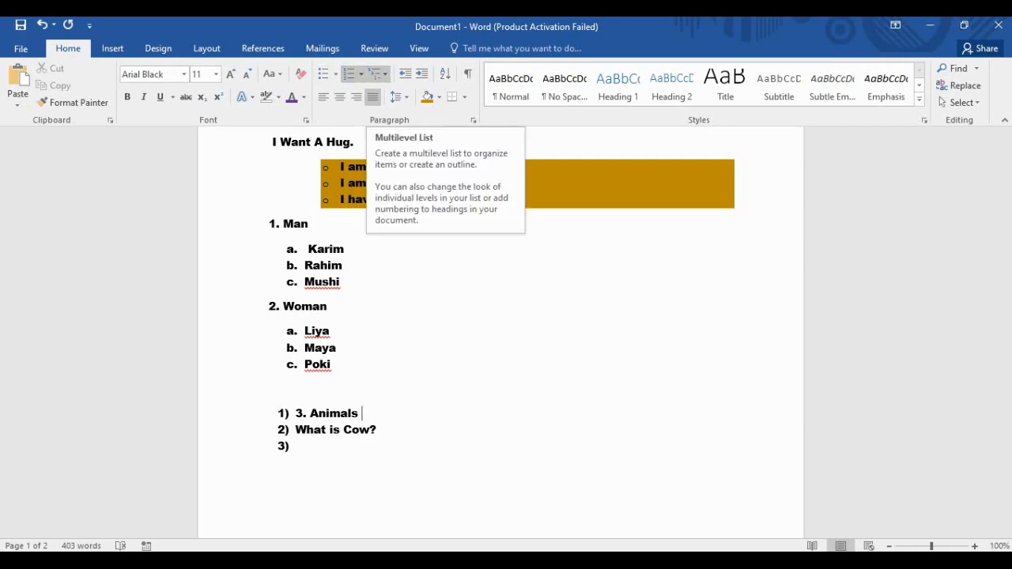
Delete the What is Cow? line and the 1) numbering, then add an empty line below 3. Animals.
click(296, 430)
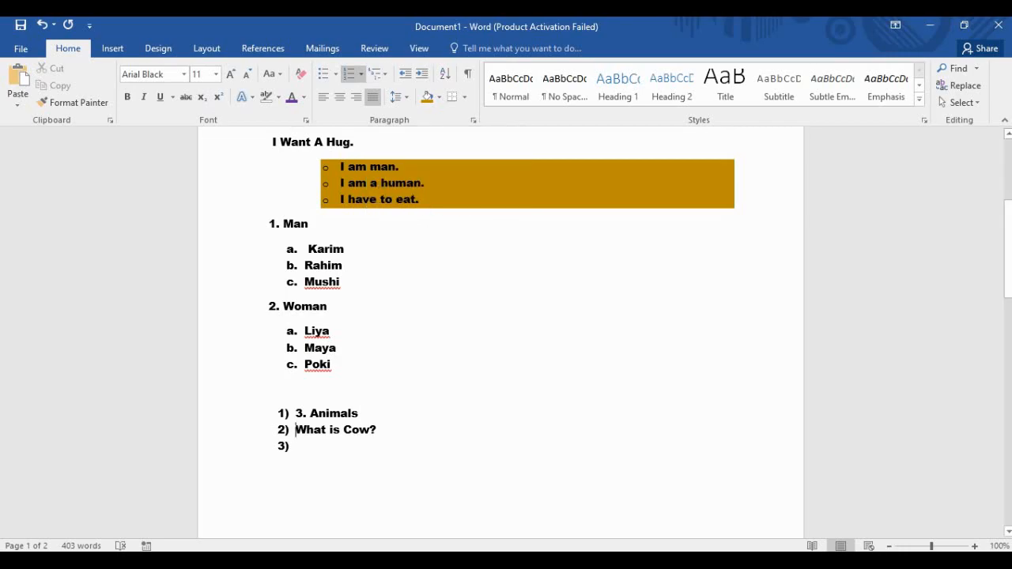
key(shift+End)
key(BackSpace)
key(BackSpace)
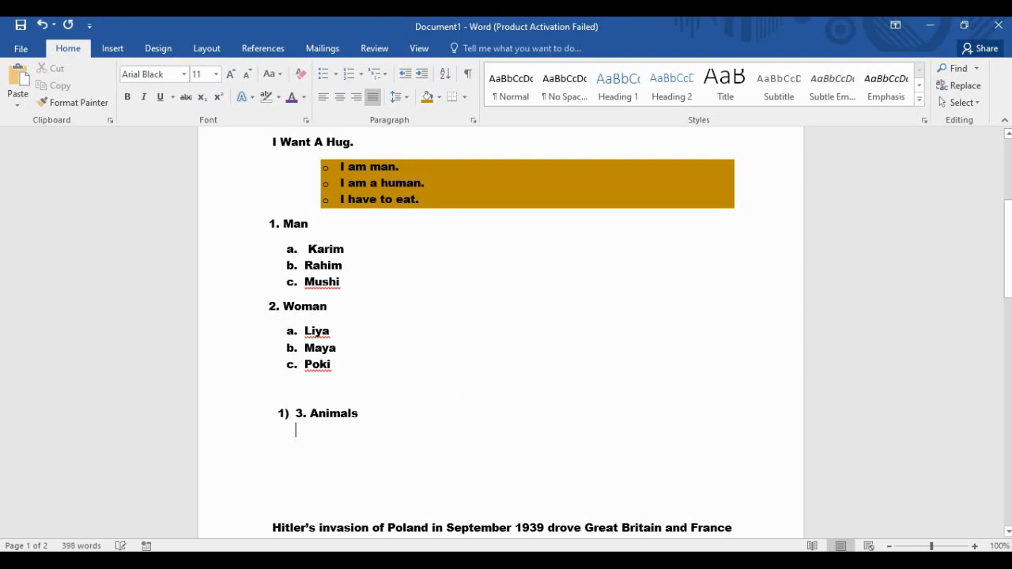
key(BackSpace)
key(BackSpace)
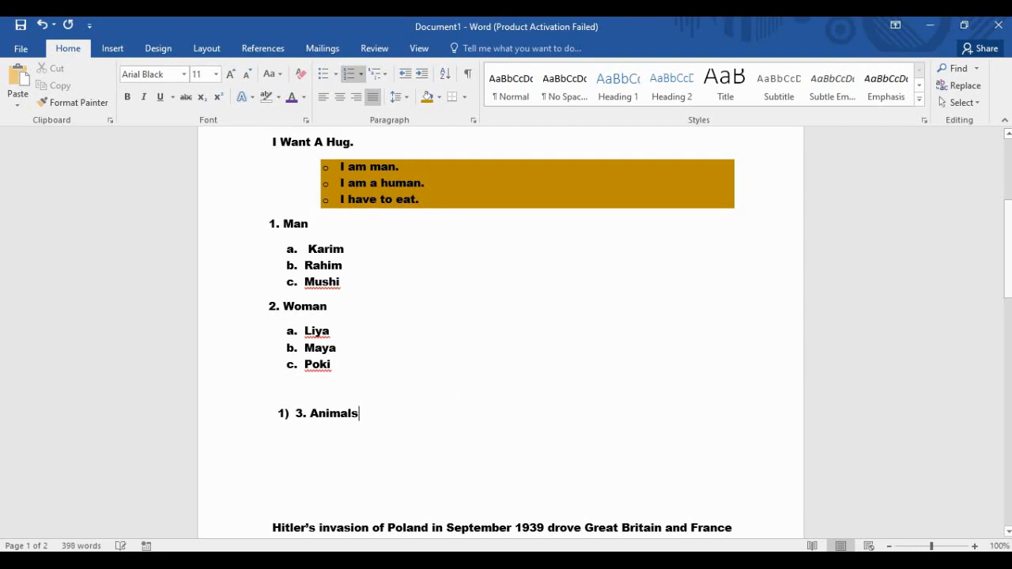
text(s)
key(Home)
key(BackSpace)
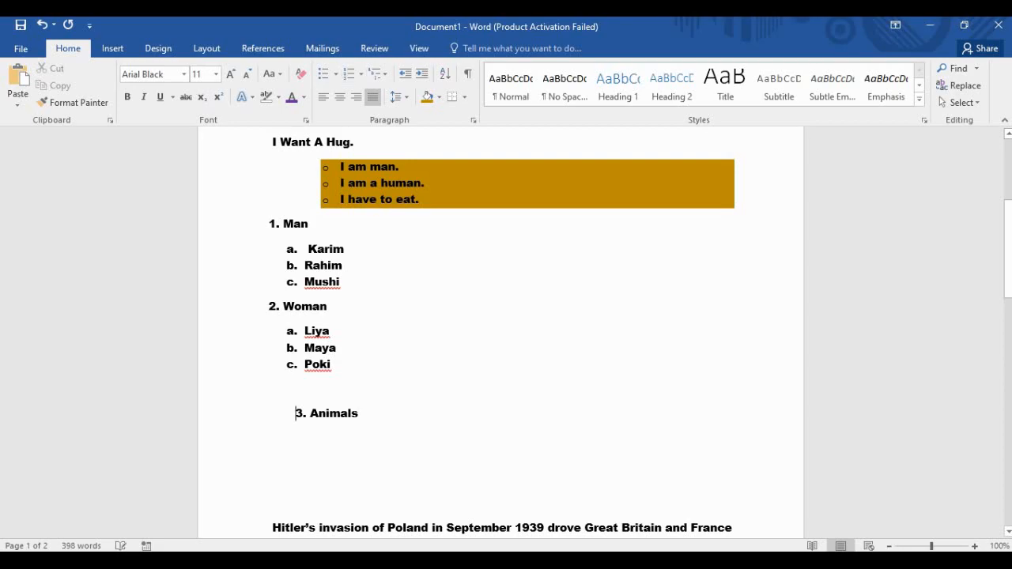
key(End)
key(Return)
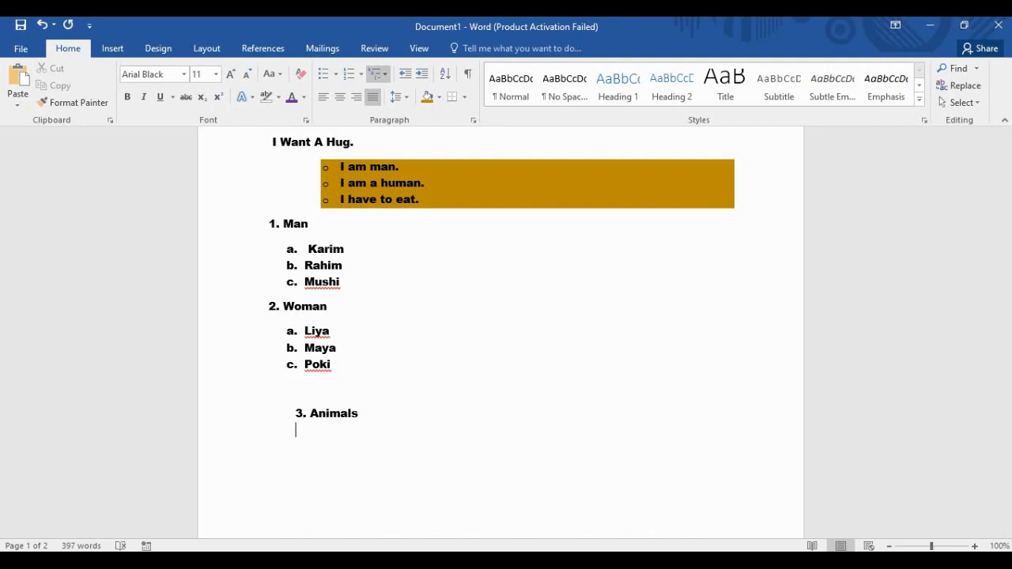
Apply the i) multilevel style and type Cow, Goat and Rat as items i) to iii).
click(378, 74)
click(398, 151)
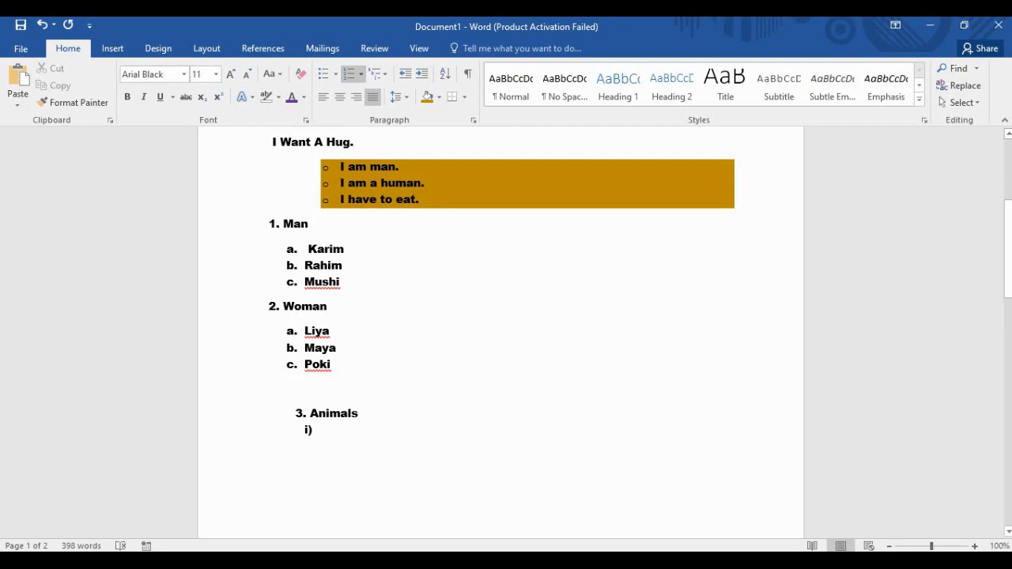
text(Cow)
key(Return)
text(Goat)
key(Return)
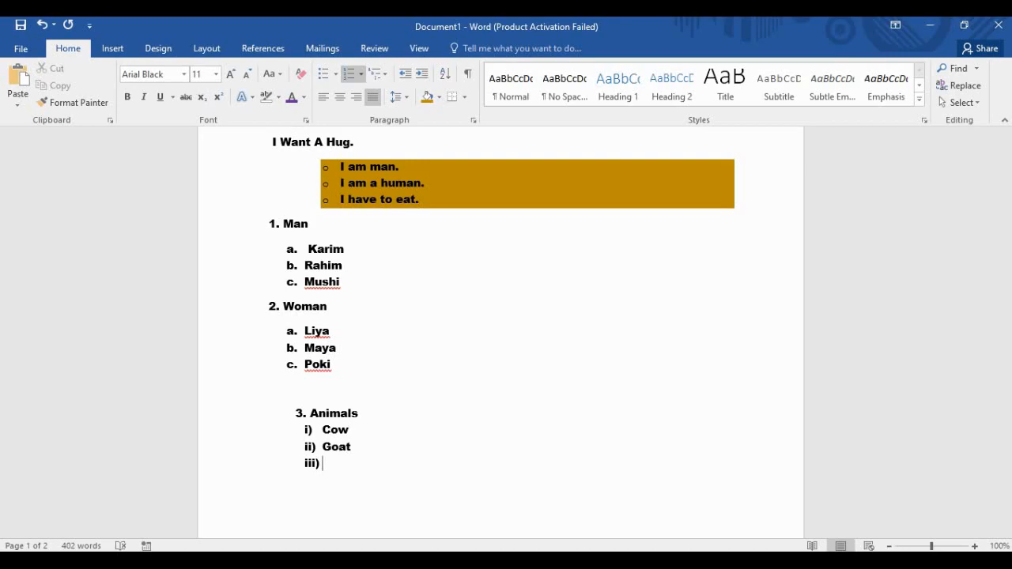
text(Rat)
Select and deselect the empty paragraph below Rat while reviewing the list.
scroll(500, 340, down, 1)
click(272, 472)
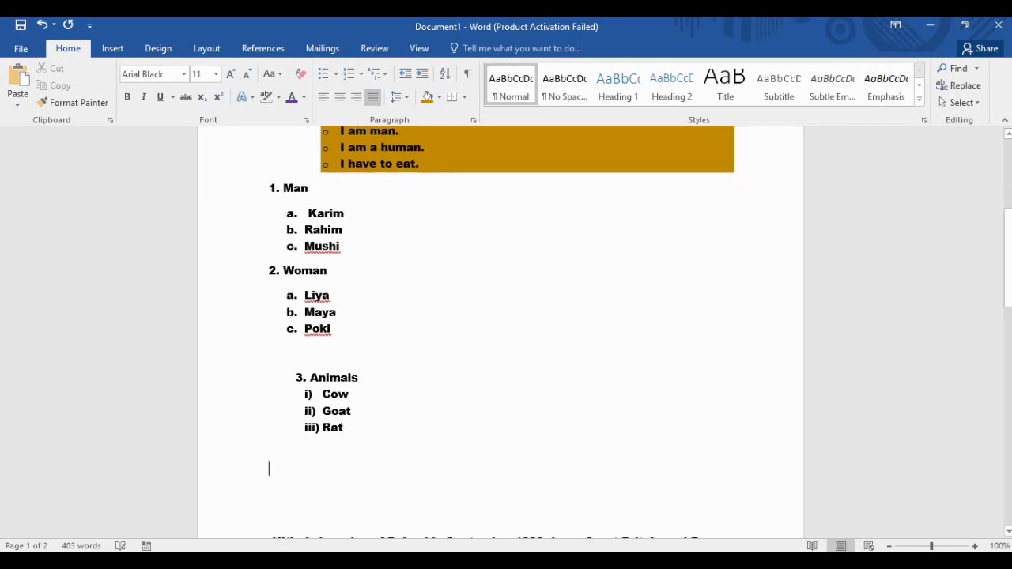
double_click(273, 471)
click(273, 472)
scroll(501, 332, up, 5)
scroll(501, 332, down, 5)
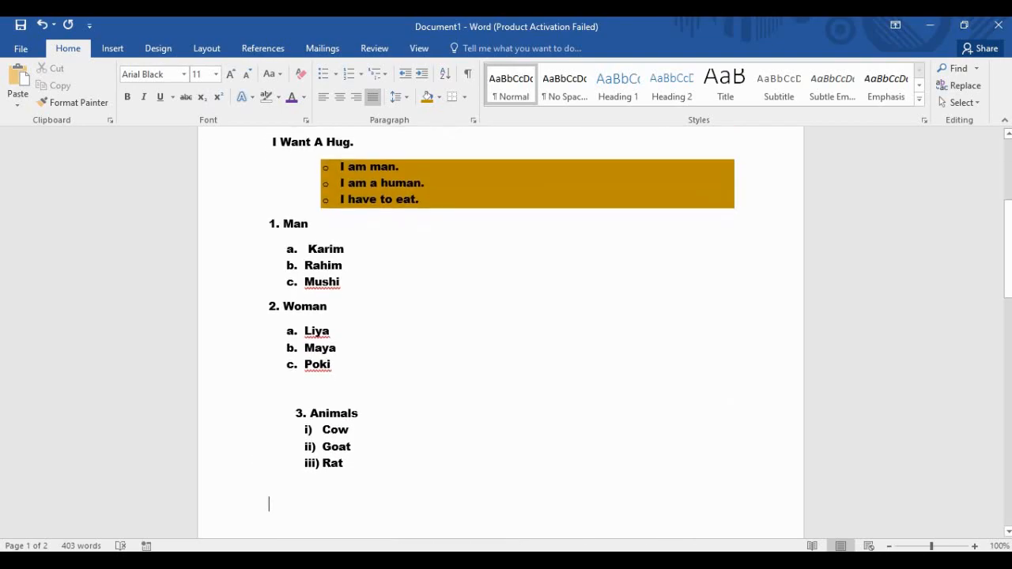
scroll(500, 332, down, 2)
scroll(501, 333, up, 2)
scroll(500, 332, down, 2)
scroll(500, 332, down, 2)
scroll(500, 332, up, 2)
scroll(501, 332, up, 2)
scroll(500, 332, down, 1)
scroll(501, 332, up, 5)
scroll(500, 332, down, 12)
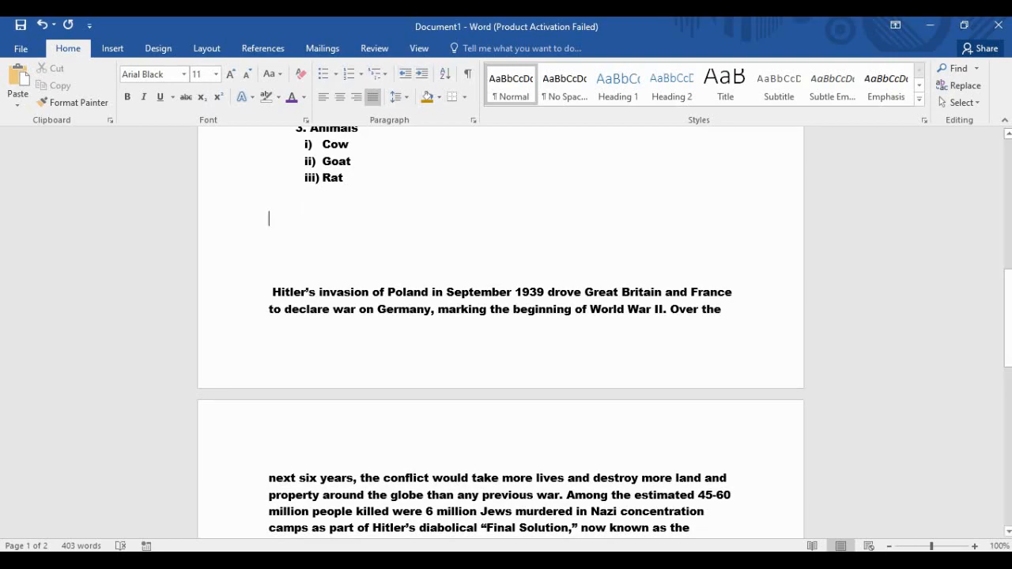
Select the Cow, Goat and Rat items and sort them Ascending in the Sort Text dialog.
scroll(501, 332, up, 3)
drag(346, 285, 324, 253)
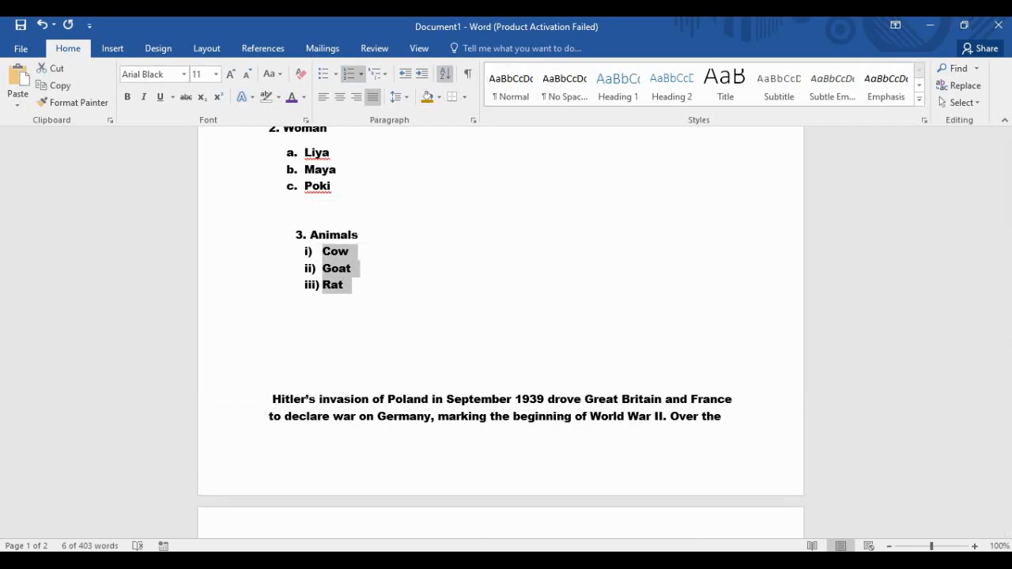
click(446, 73)
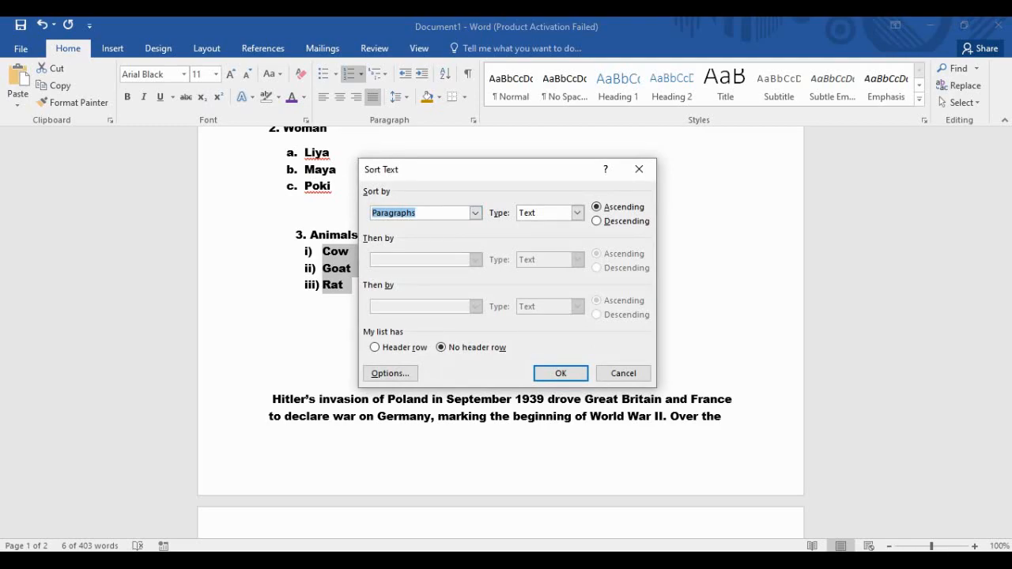
click(598, 222)
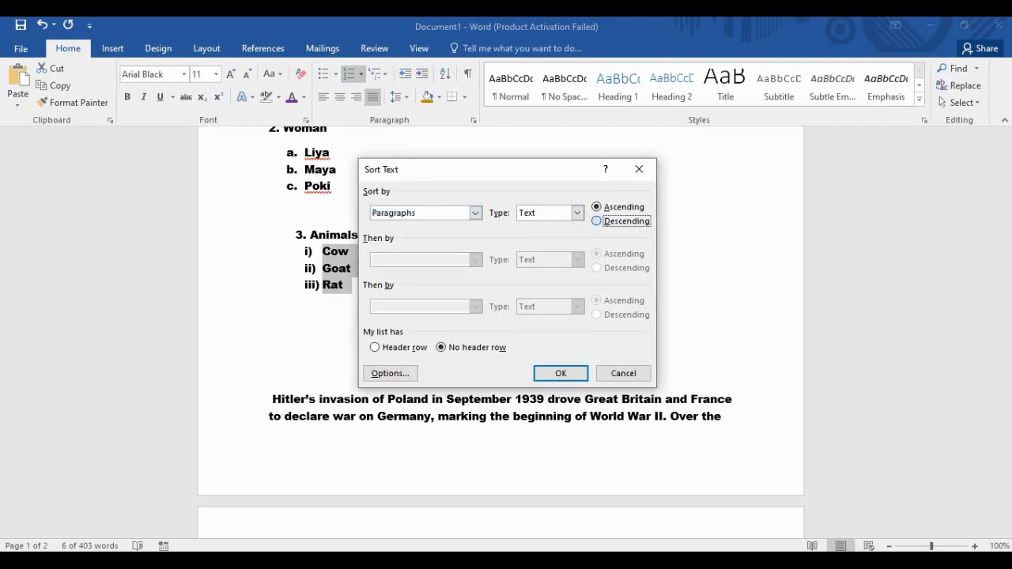
click(598, 207)
click(598, 222)
click(597, 207)
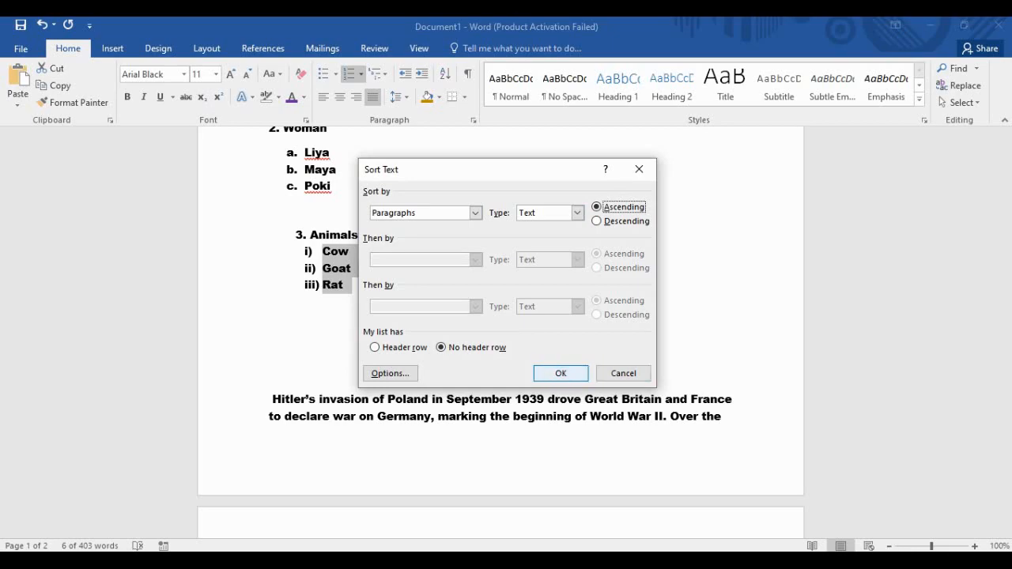
key(Return)
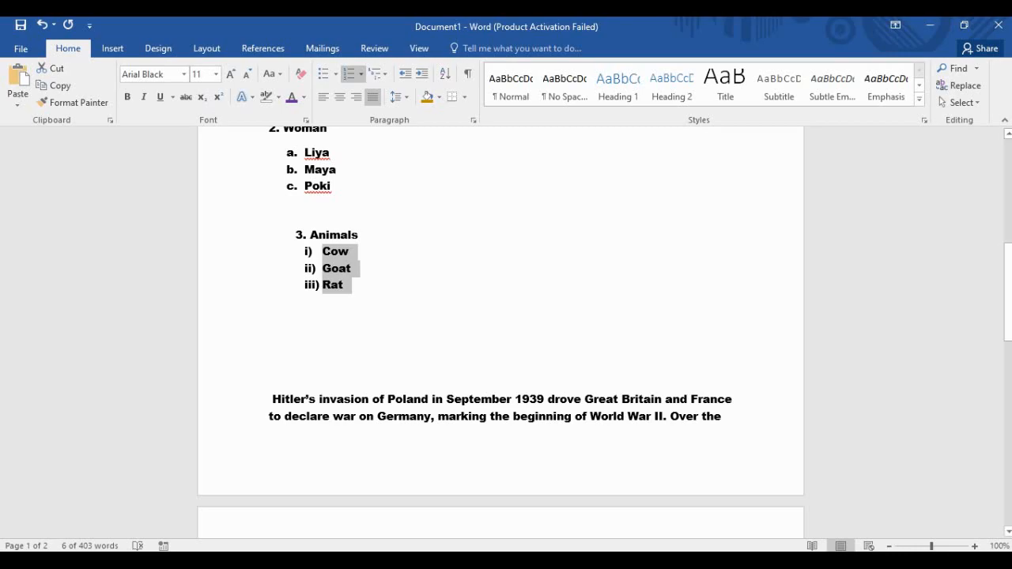
scroll(305, 515, down, 2)
scroll(305, 515, up, 8)
scroll(305, 516, down, 5)
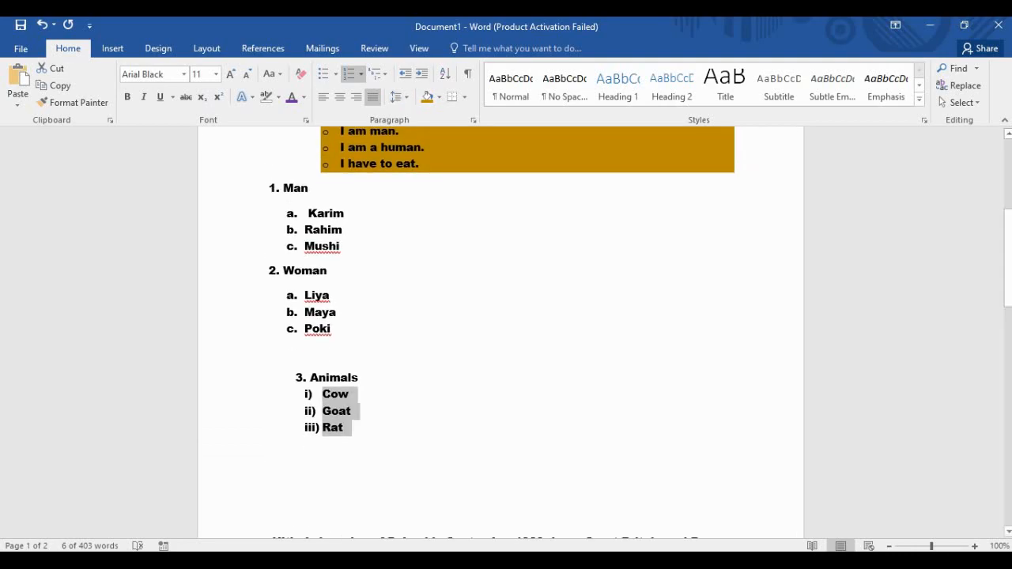
Insert a blank page after the essay's final sentence ending 'confrontation.'.
scroll(500, 324, down, 20)
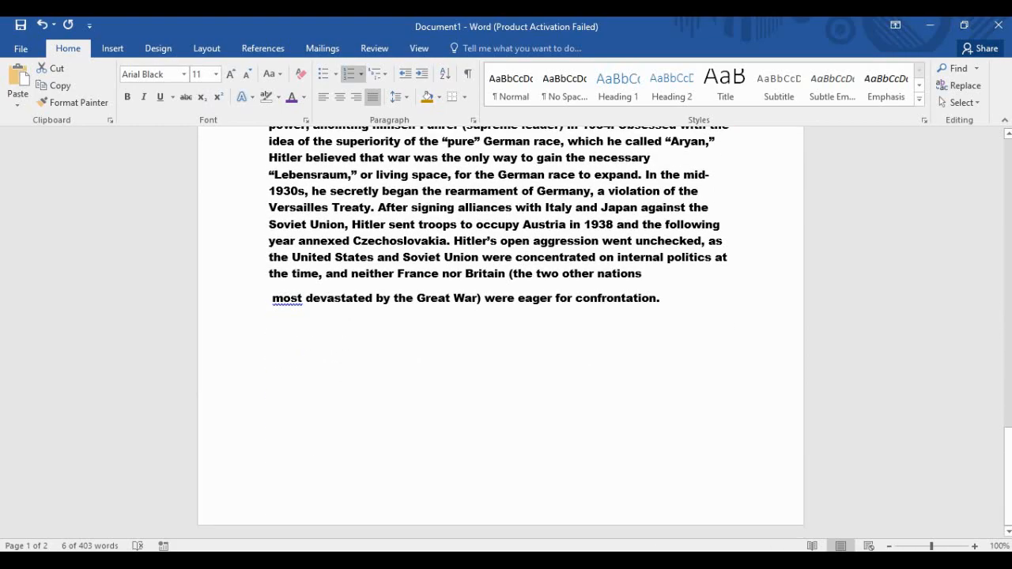
click(661, 299)
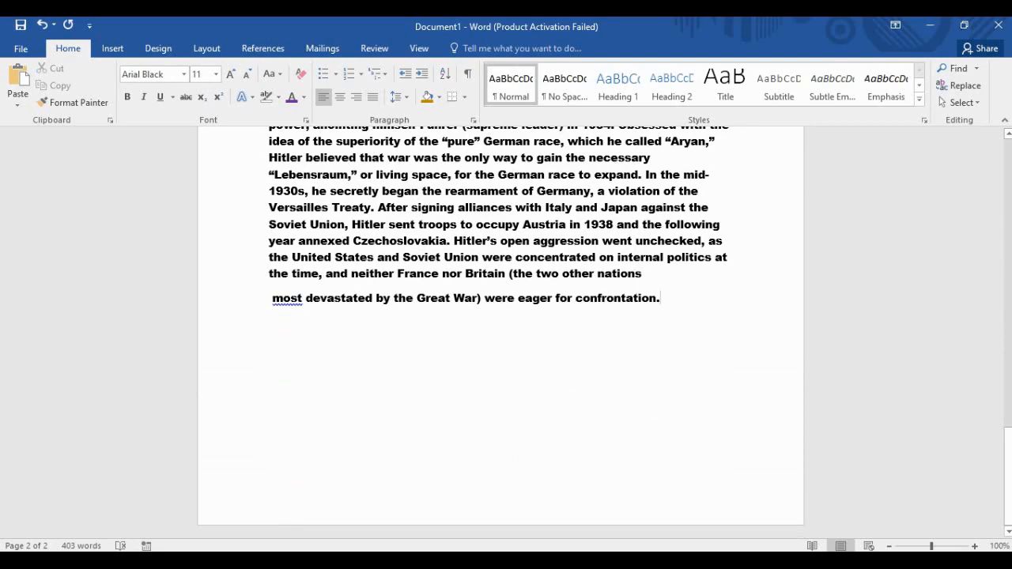
key(Return)
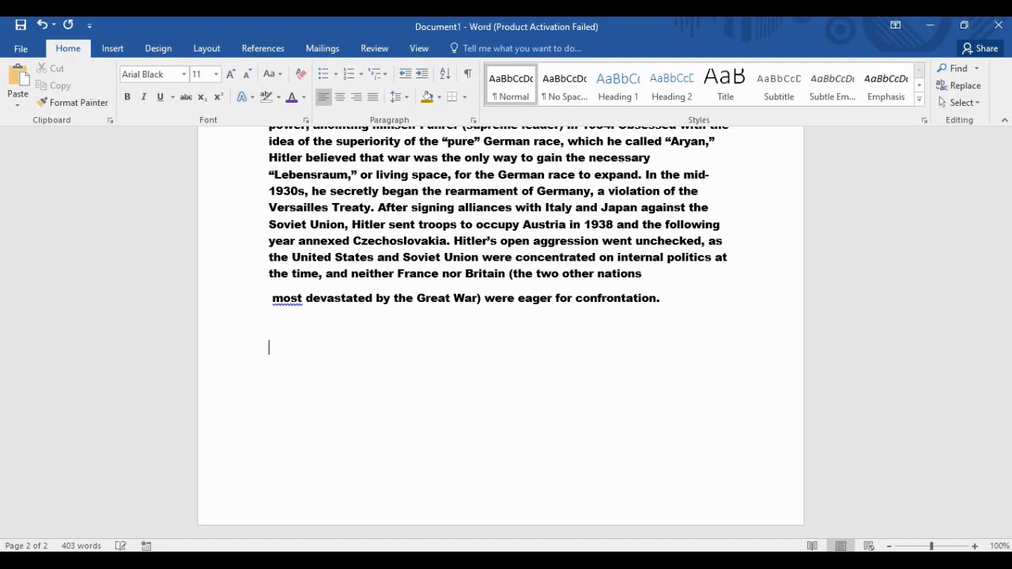
key(BackSpace)
click(112, 48)
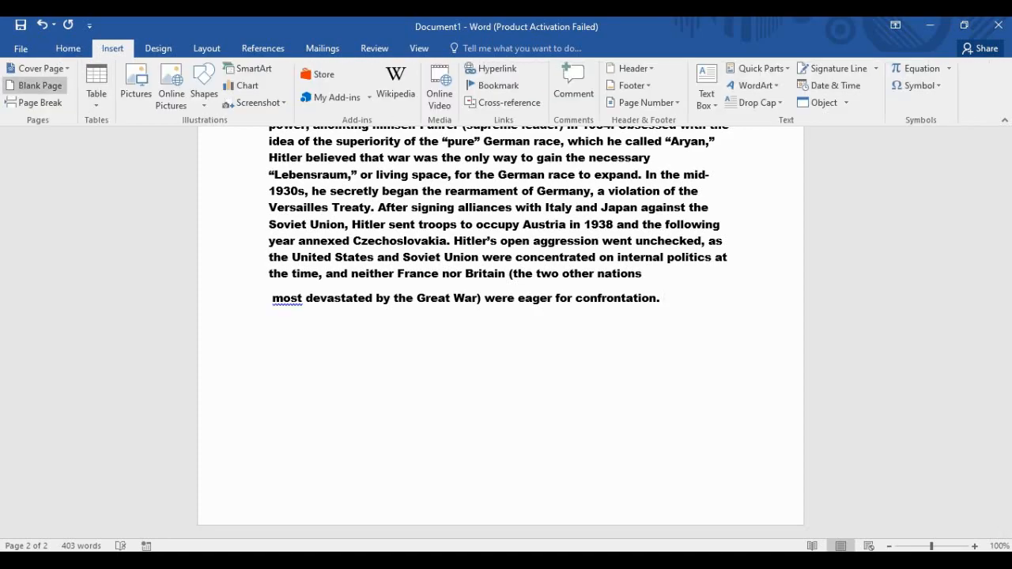
click(35, 86)
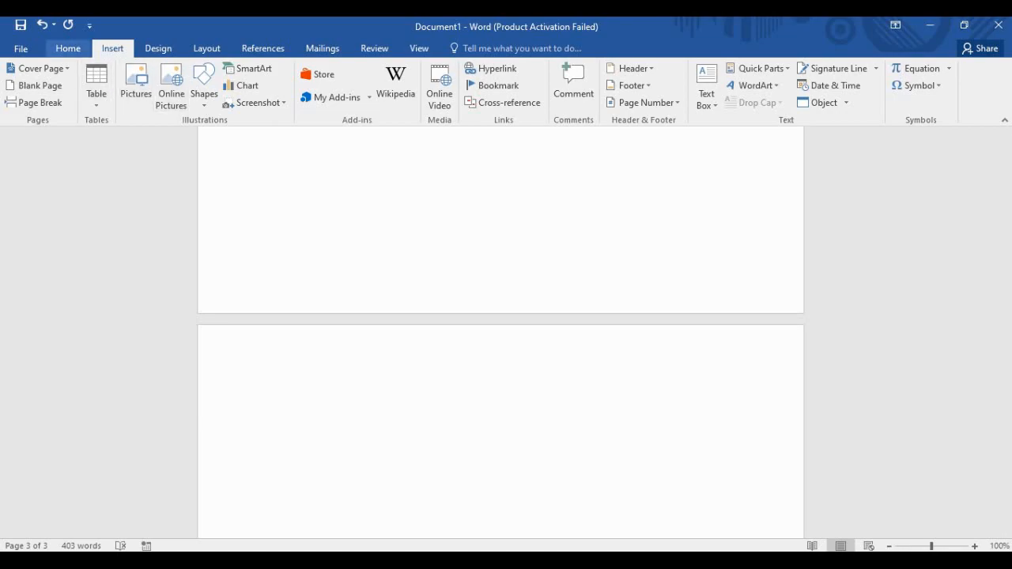
click(68, 48)
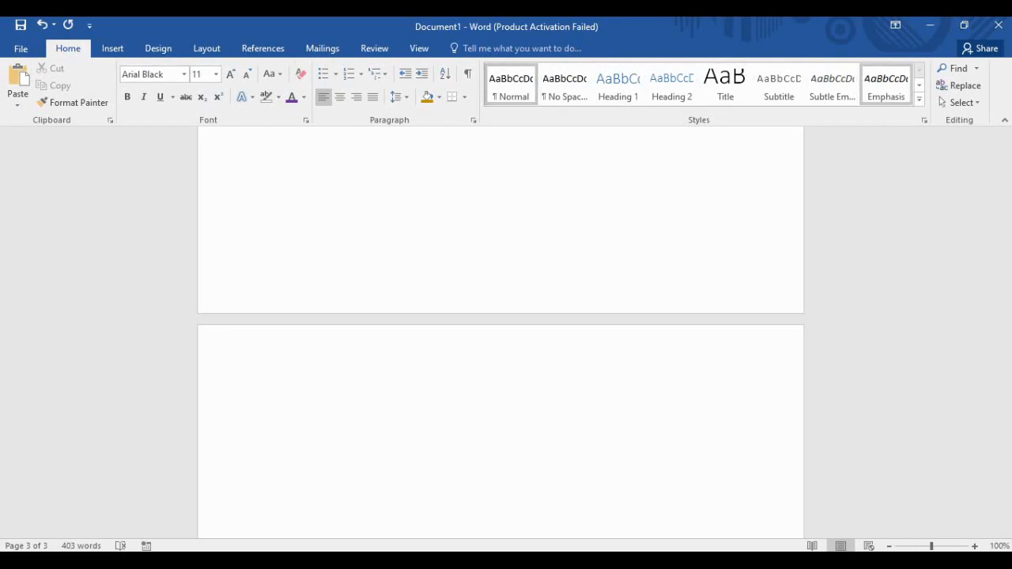
Browse the expanded Styles gallery and the File Info view, then switch to the Insert tab.
click(919, 100)
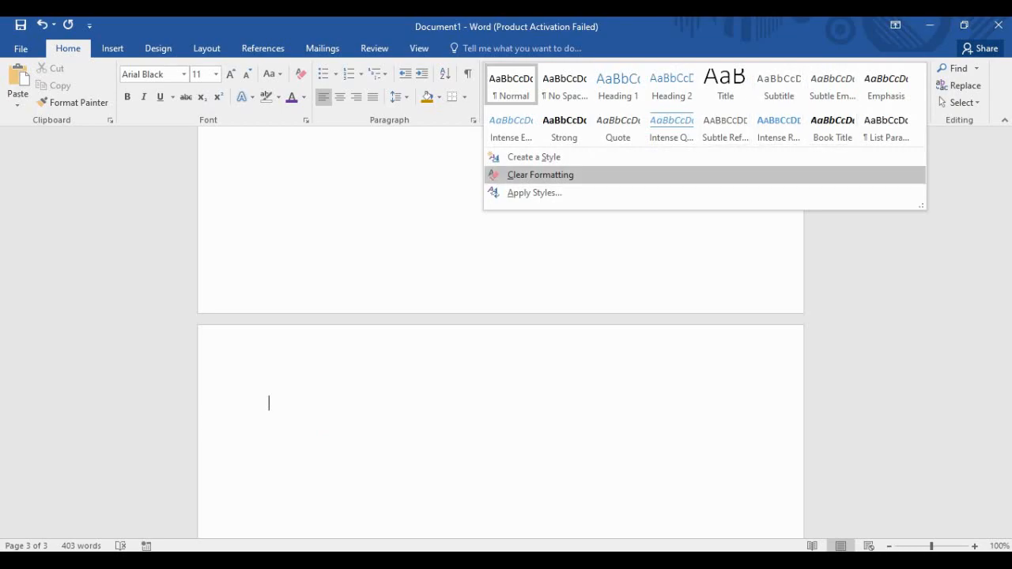
key(Escape)
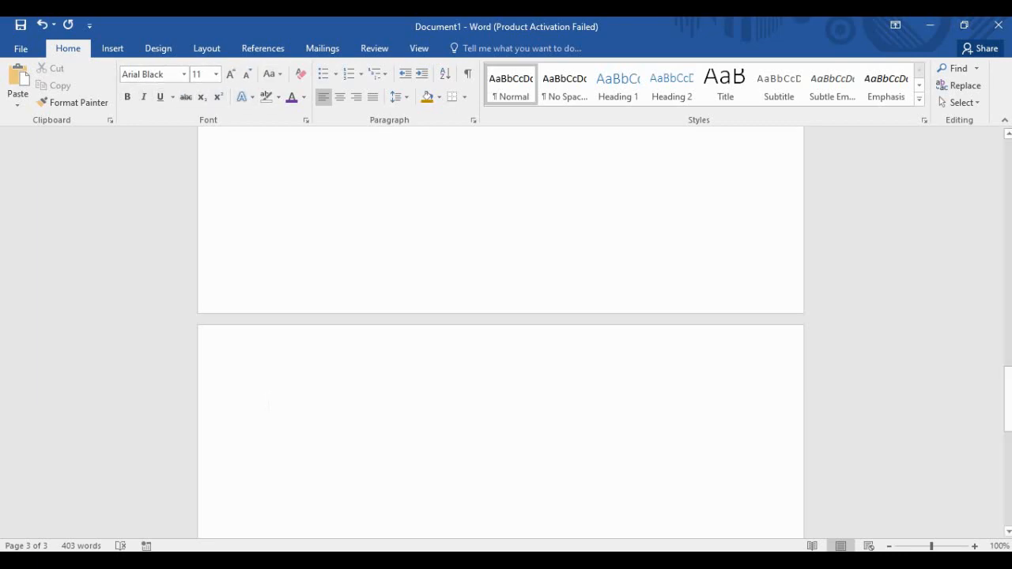
scroll(500, 332, up, 20)
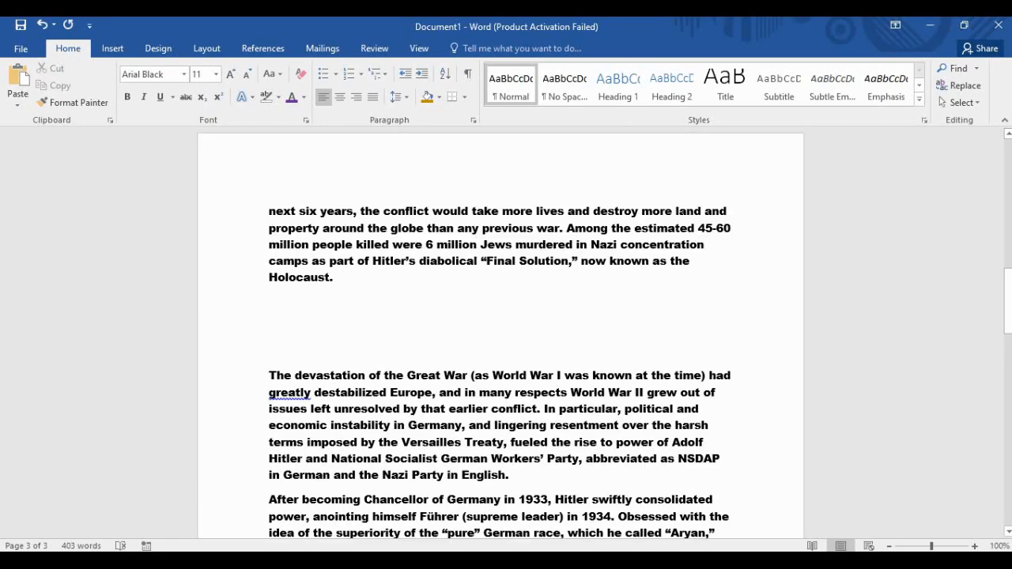
scroll(501, 332, down, 15)
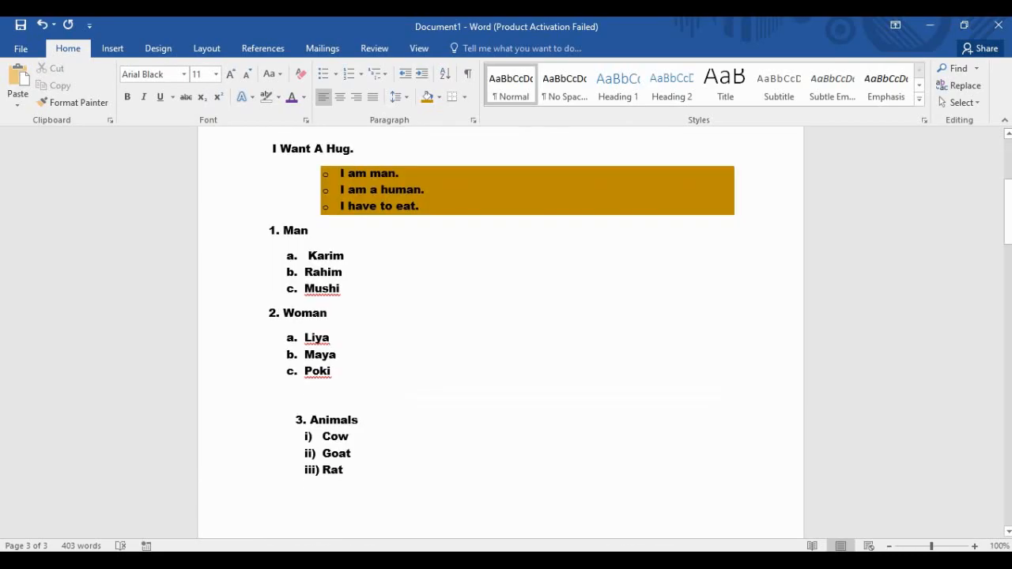
scroll(501, 332, down, 10)
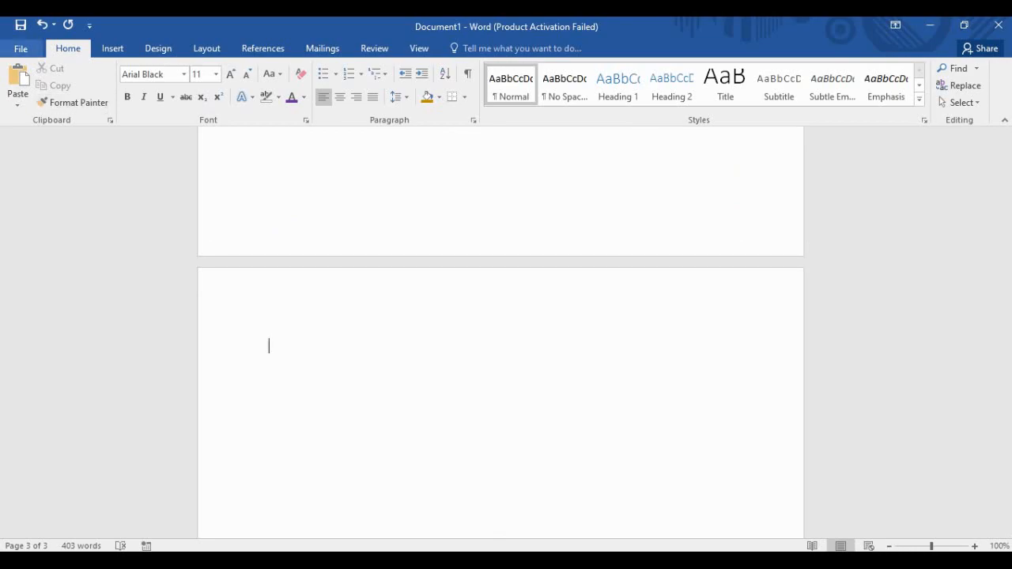
click(21, 48)
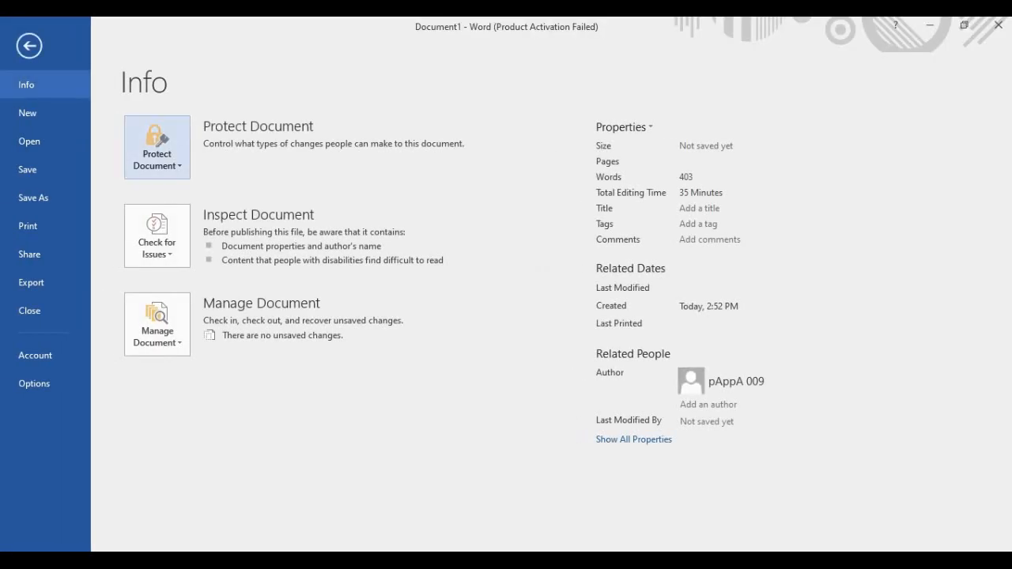
click(29, 46)
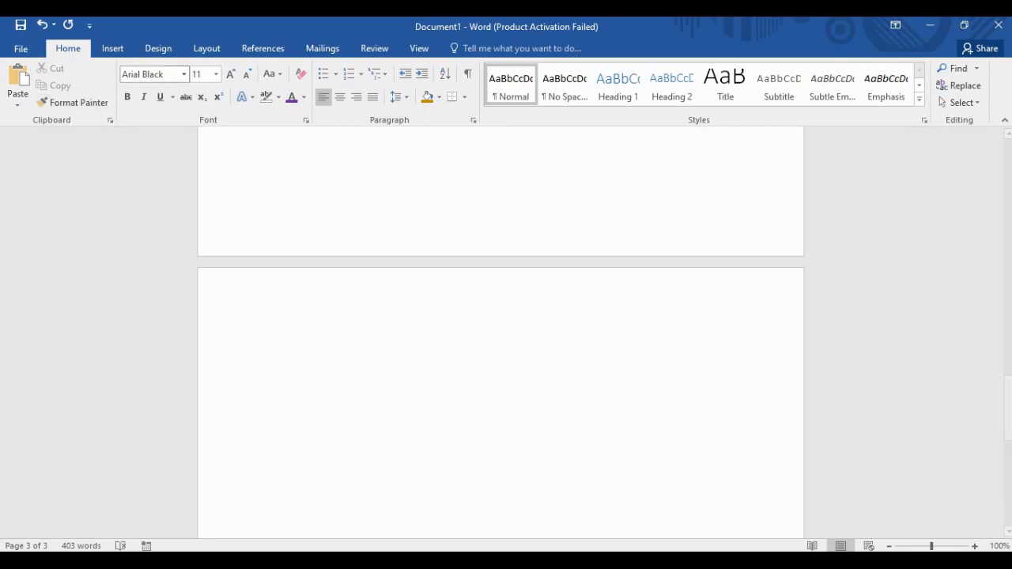
click(112, 49)
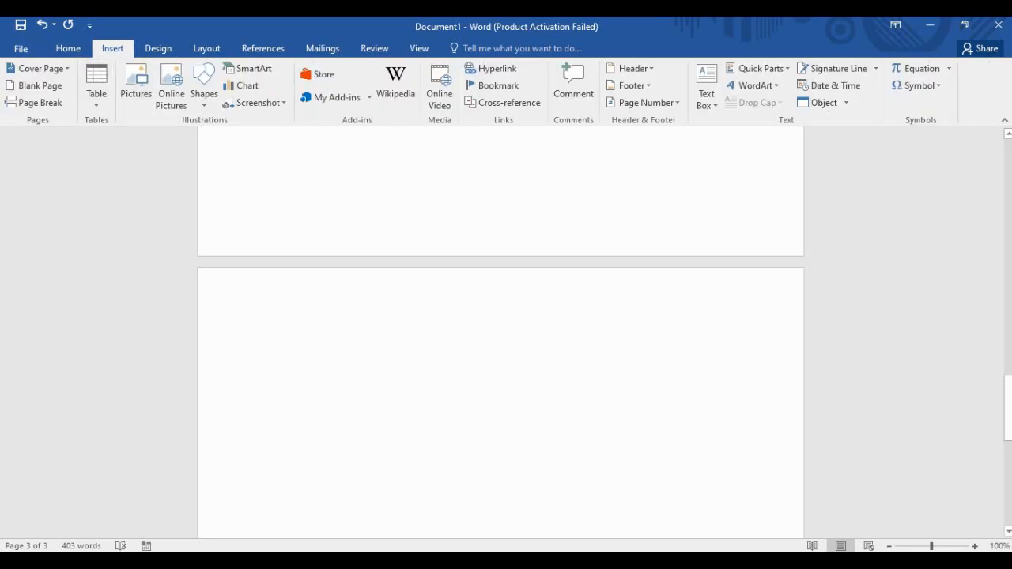
scroll(500, 332, up, 6)
scroll(500, 332, up, 15)
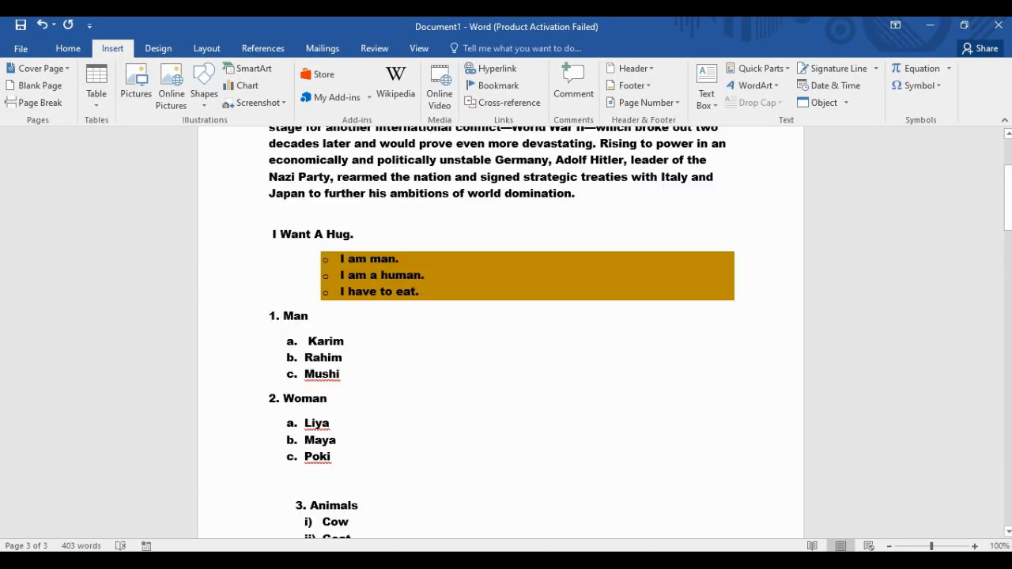
Delete the entire essay, open the Navigation pane via Find, then undo to restore the text.
scroll(501, 332, down, 4)
scroll(501, 332, down, 12)
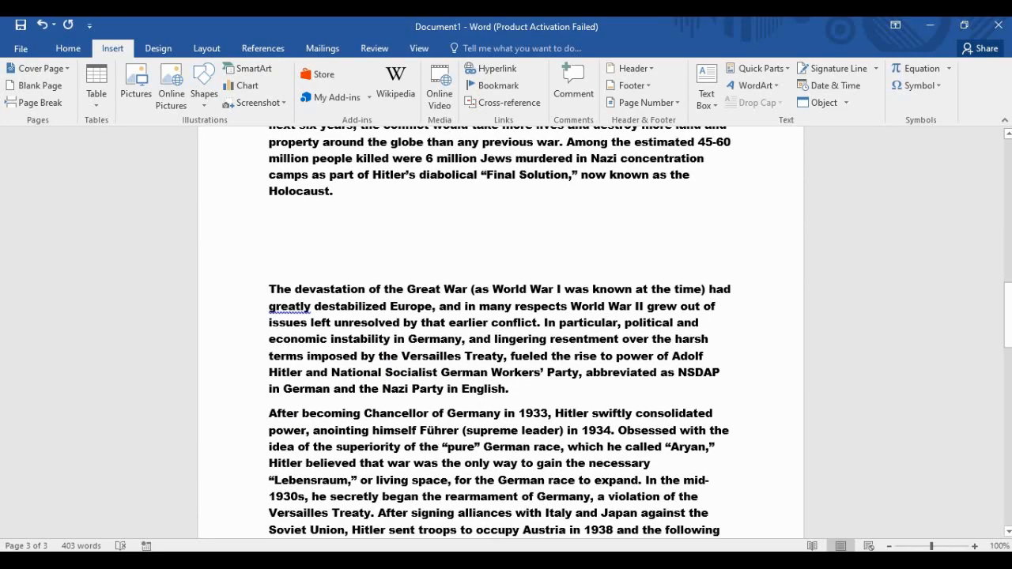
key(ctrl+a)
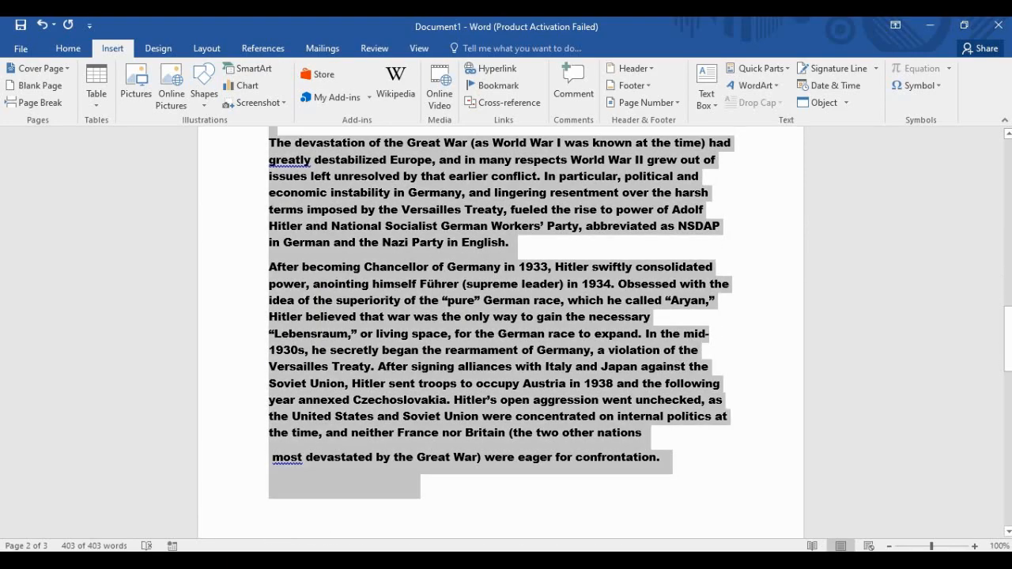
key(Delete)
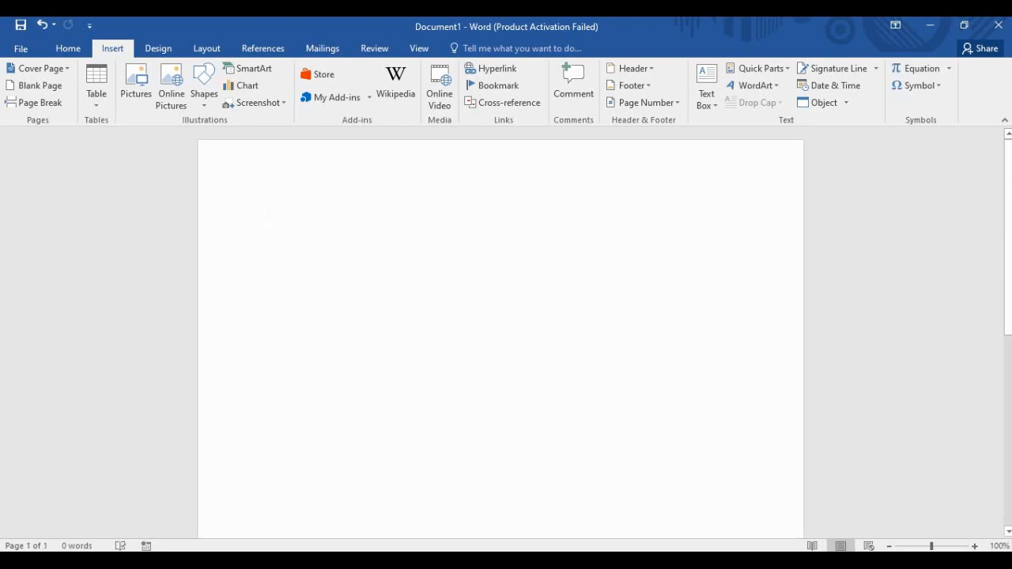
click(68, 48)
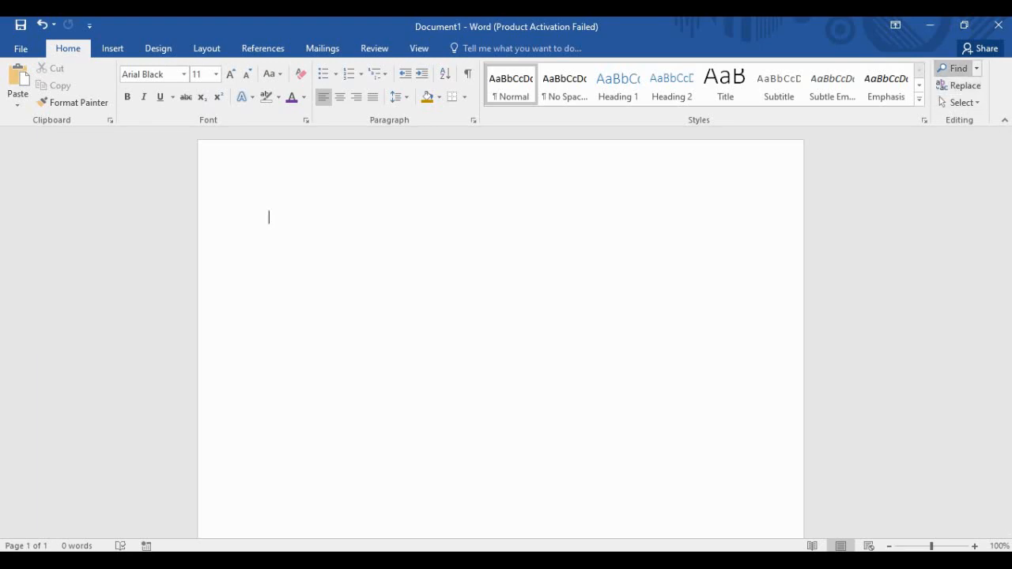
click(956, 68)
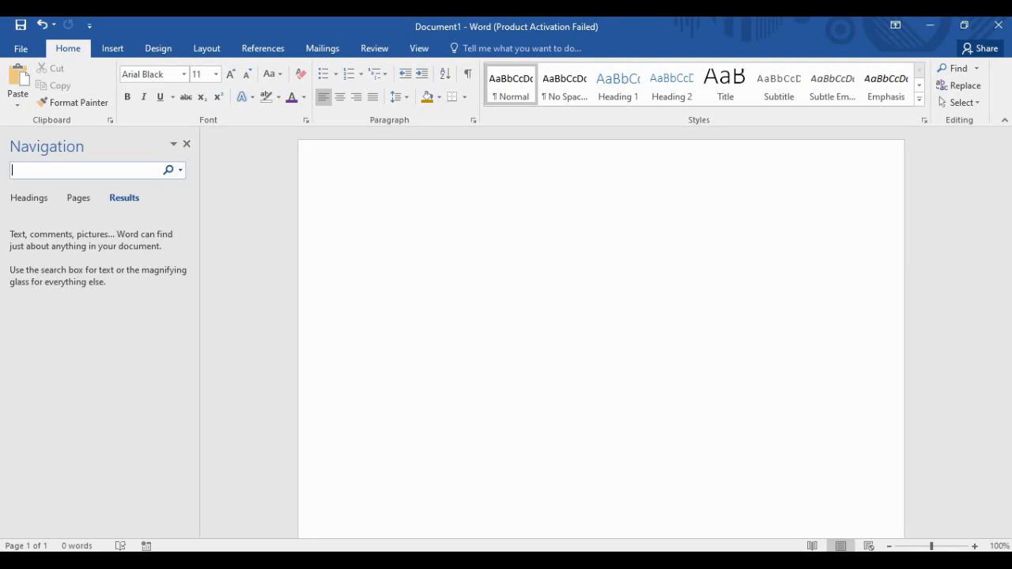
click(370, 218)
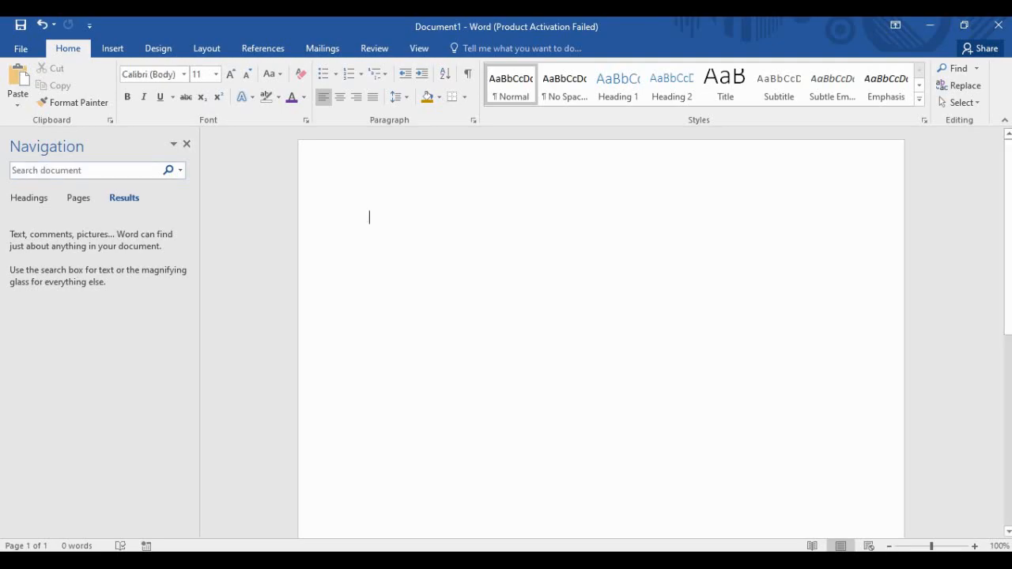
key(ctrl+z)
Search the document for 'War' in the Navigation pane, highlighting its 10 matches.
scroll(600, 332, down, 5)
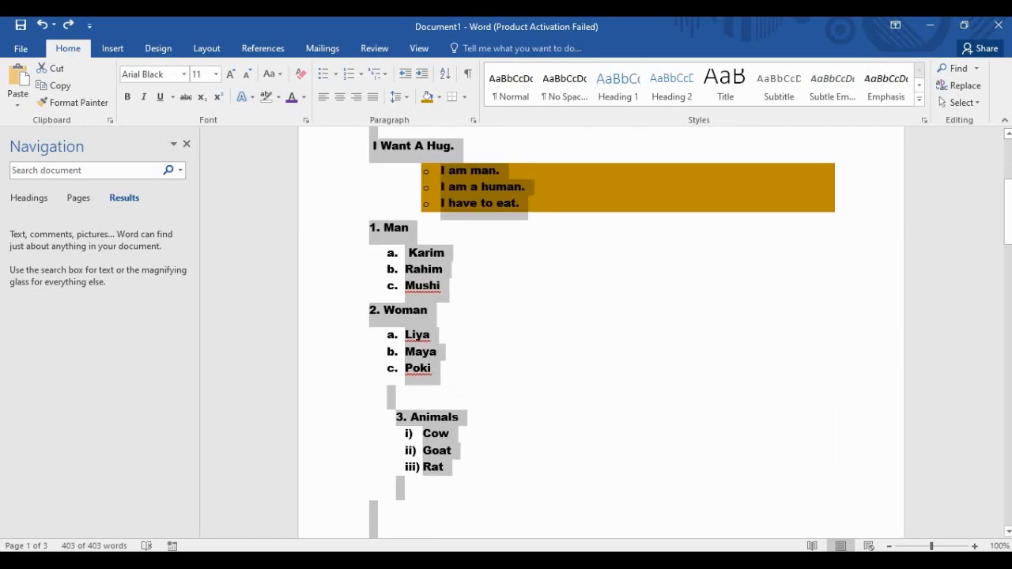
click(431, 331)
scroll(601, 332, up, 5)
click(85, 170)
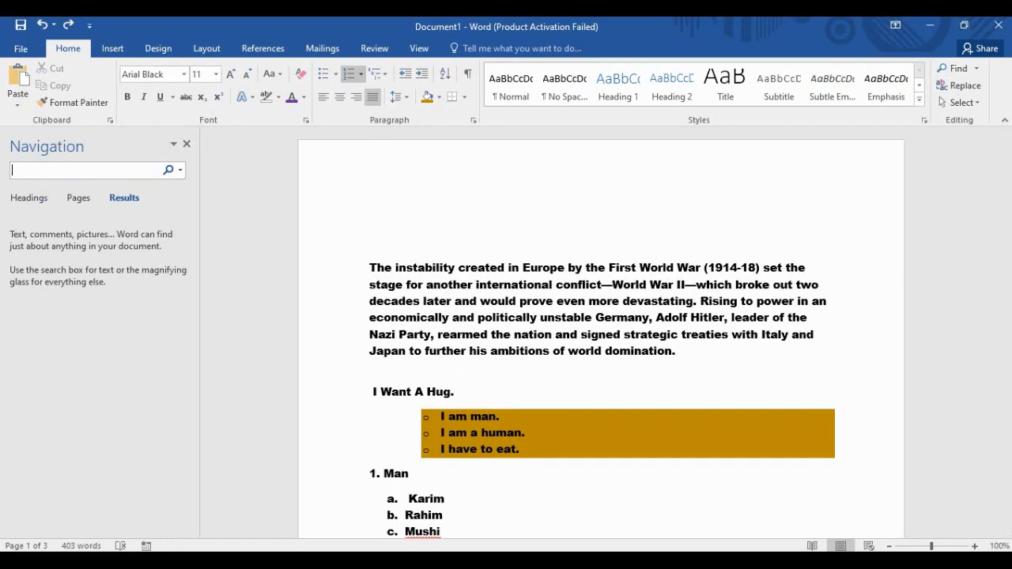
text(War)
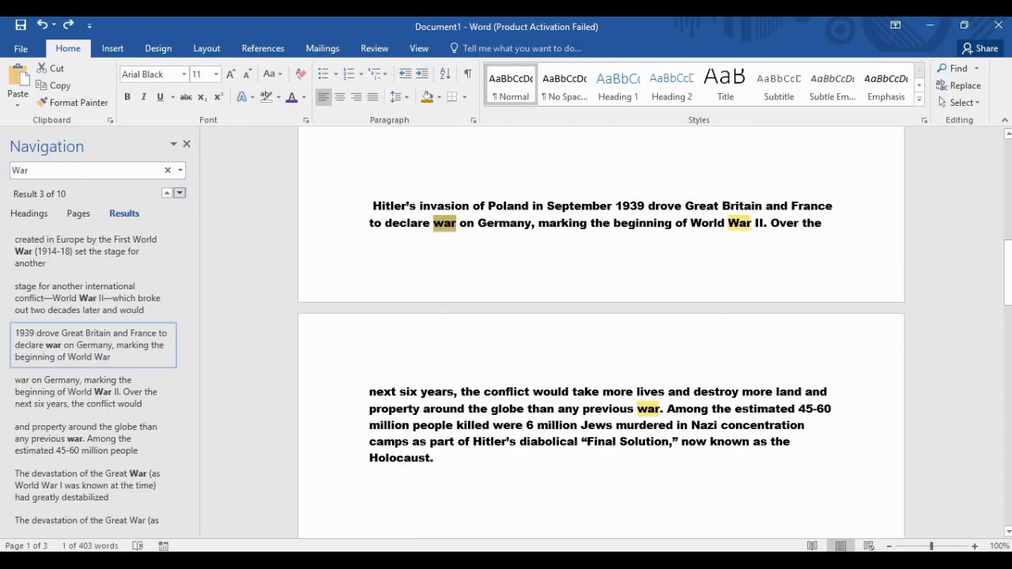
scroll(601, 332, down, 3)
scroll(601, 332, up, 9)
scroll(601, 332, up, 3)
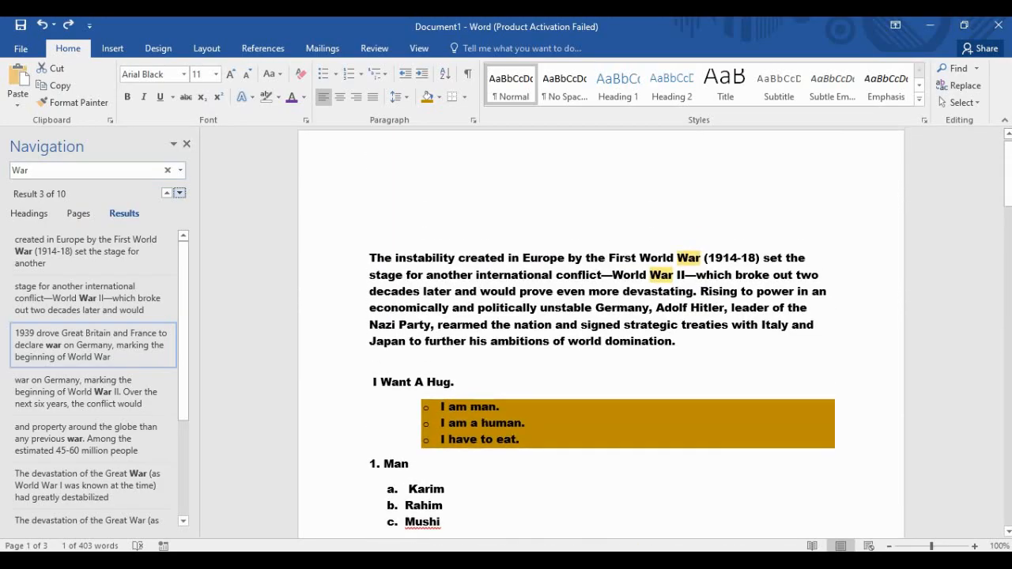
scroll(601, 332, down, 8)
scroll(601, 332, down, 4)
scroll(601, 332, up, 8)
scroll(601, 332, up, 7)
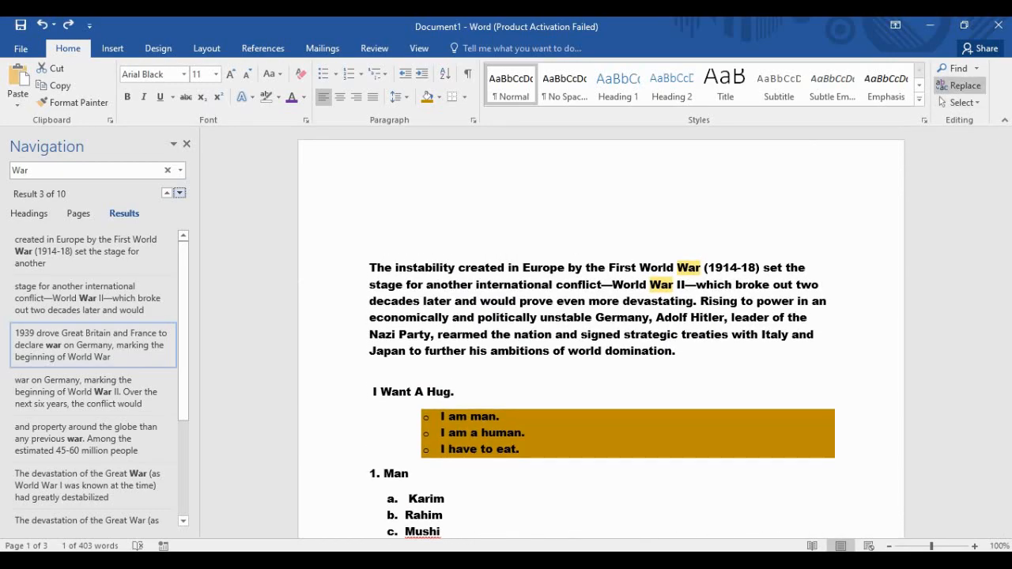
Replace all eight occurrences of 'war' with 'Fight' using Replace All.
click(959, 86)
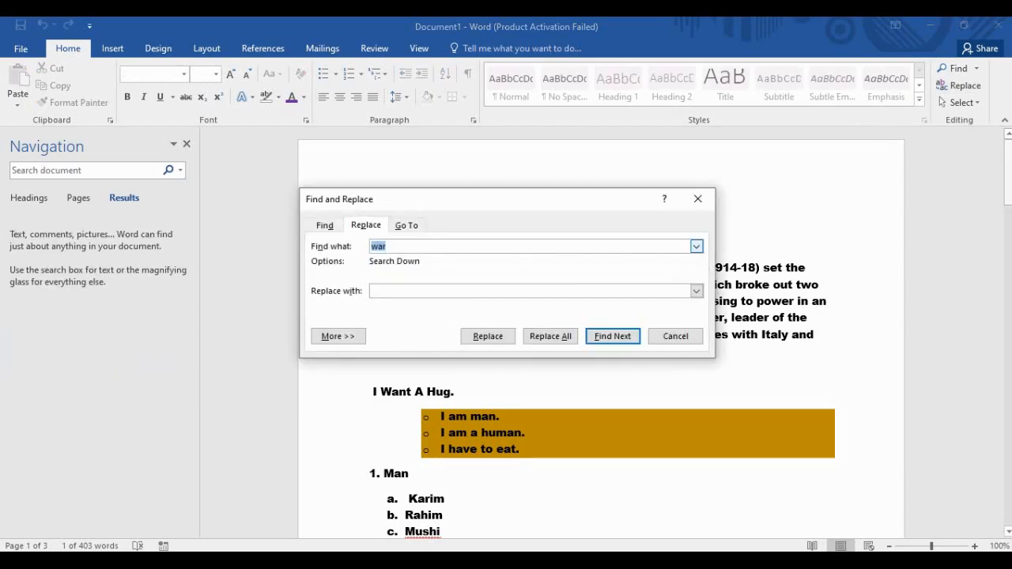
click(386, 247)
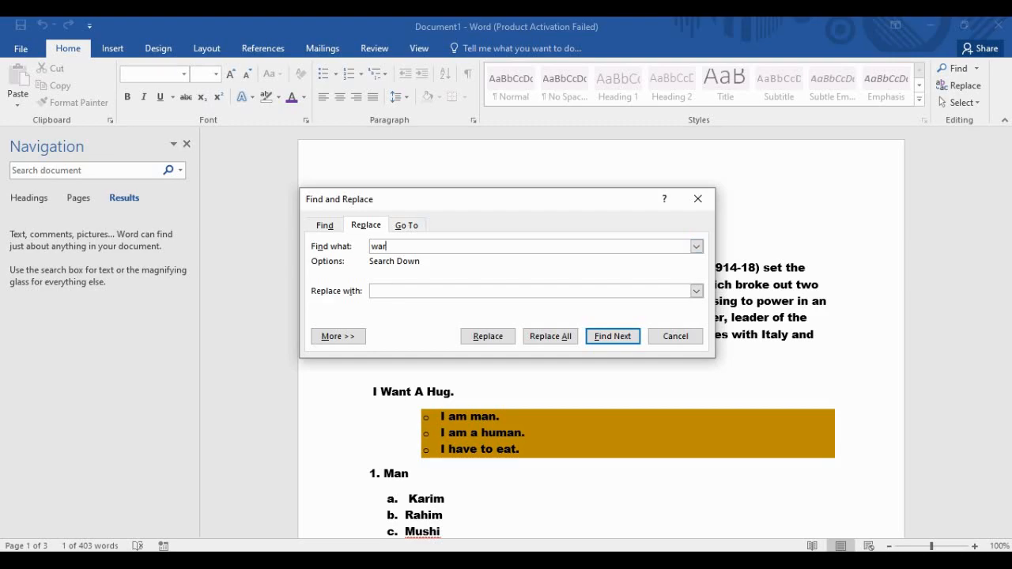
key(Tab)
text(Fight)
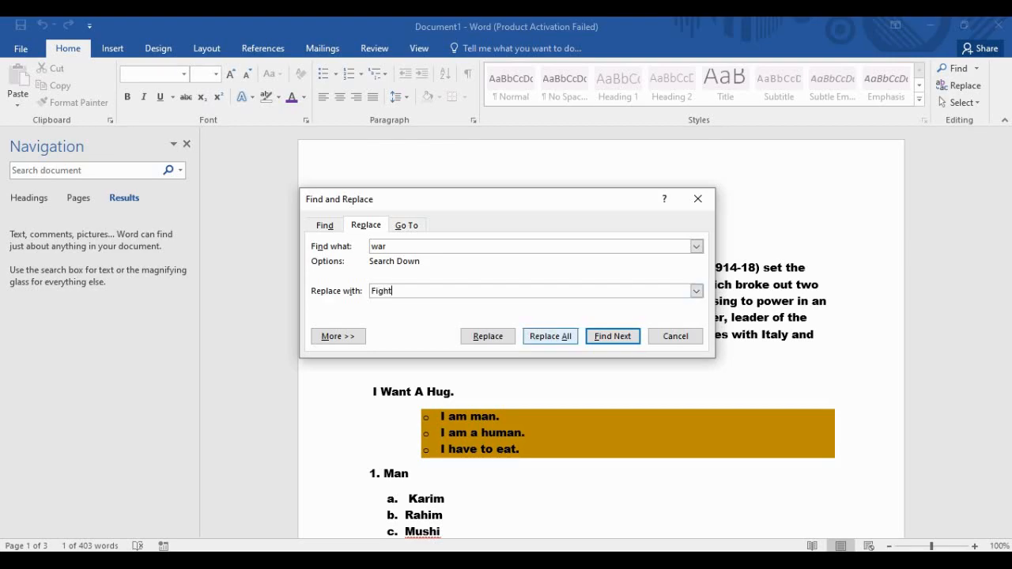
click(551, 336)
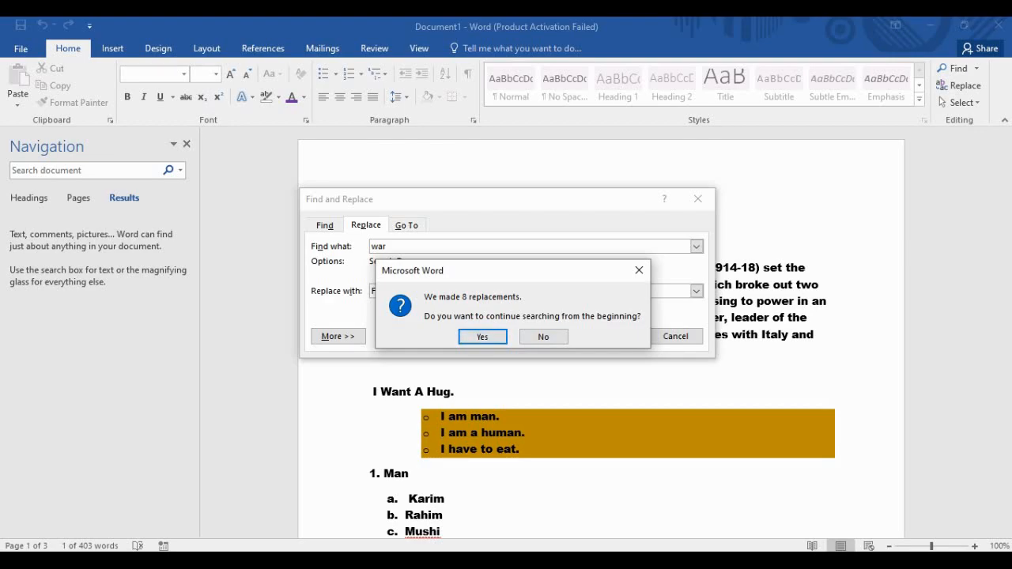
key(Return)
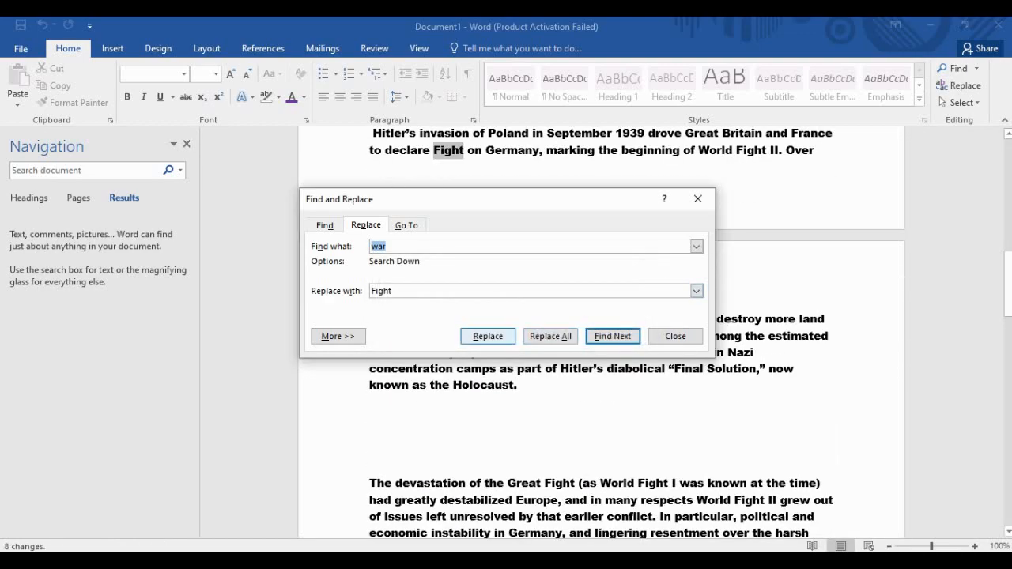
click(550, 337)
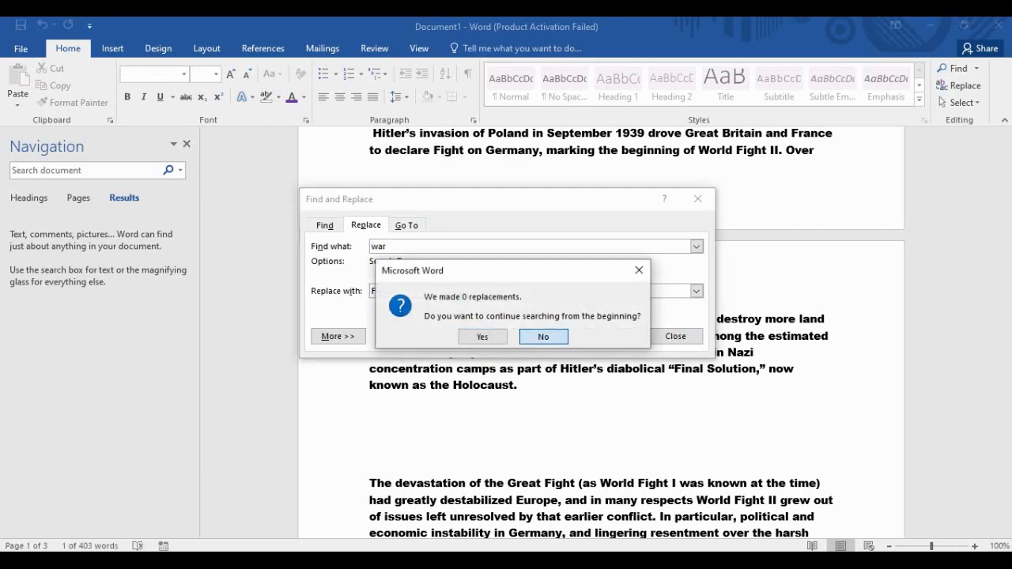
click(543, 337)
Close Find and Replace and scroll through the essay to check the 'Fight' replacements.
click(698, 200)
scroll(601, 332, up, 7)
scroll(601, 332, up, 8)
scroll(601, 333, down, 10)
scroll(601, 333, down, 15)
scroll(601, 332, up, 6)
scroll(601, 332, up, 15)
Search for 'Fight' in the Navigation pane and enter 'war' as the replacement text.
key(ctrl+f)
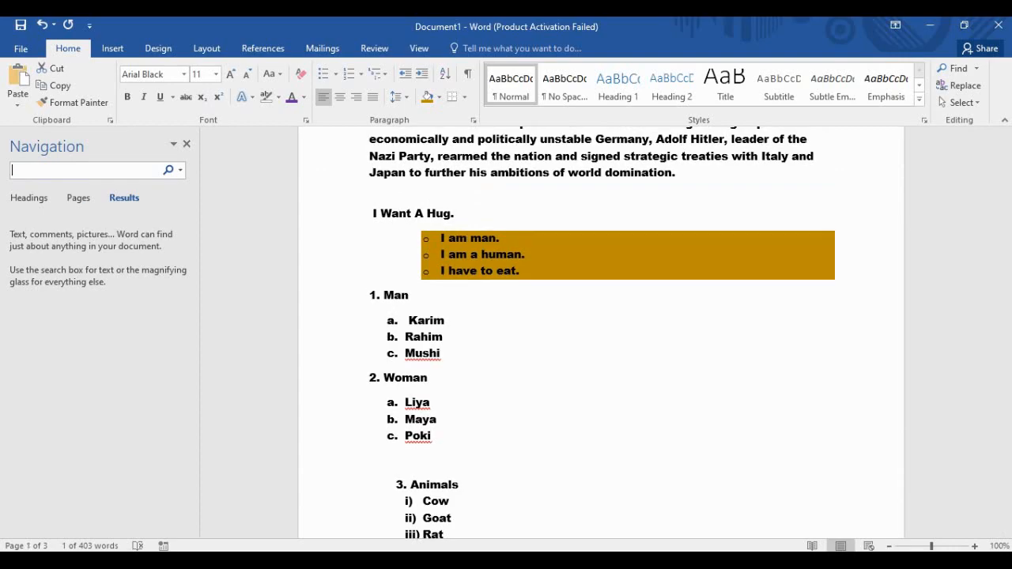
text(Fight)
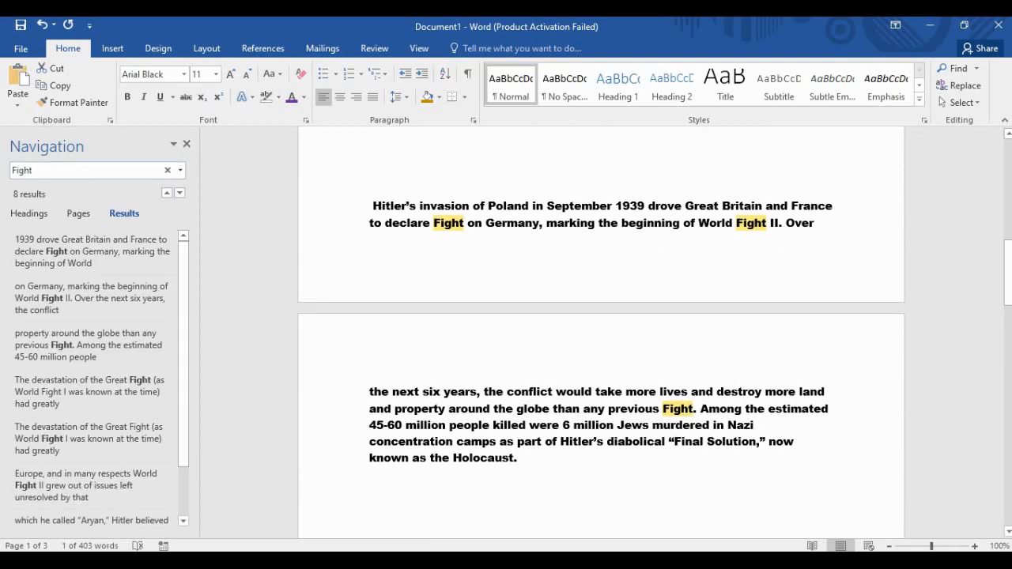
click(959, 85)
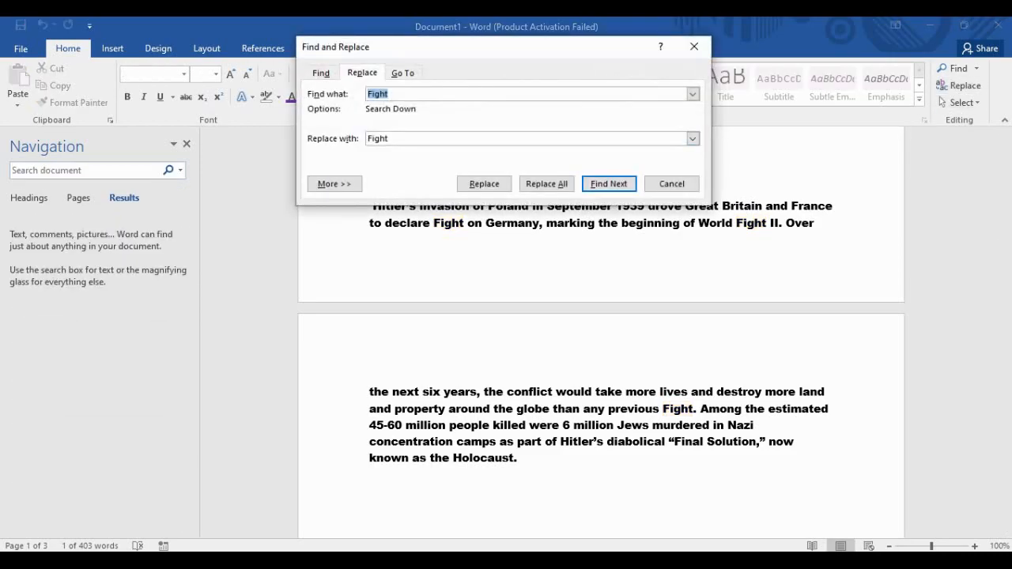
click(395, 94)
key(Tab)
text(war)
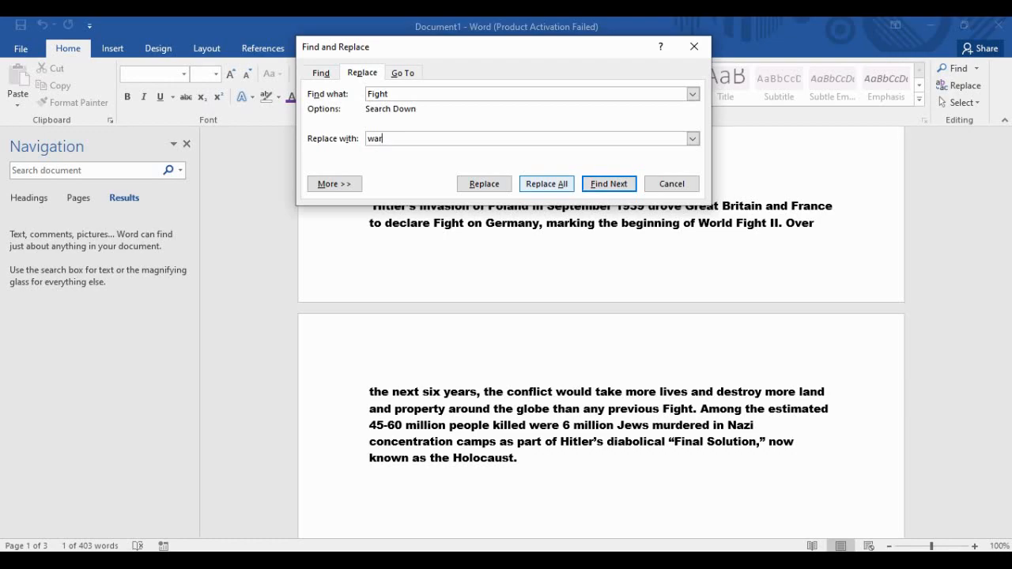
Replace all eight 'Fight' occurrences with 'war' and return to the top of the document.
click(546, 184)
key(Return)
key(Return)
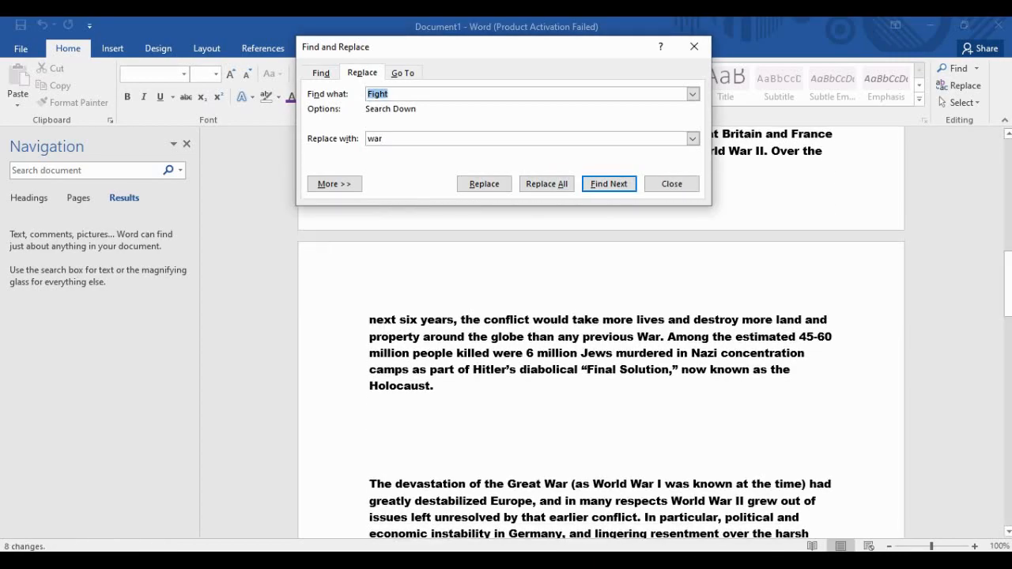
key(Escape)
scroll(601, 332, down, 3)
scroll(601, 333, up, 15)
key(ctrl+Home)
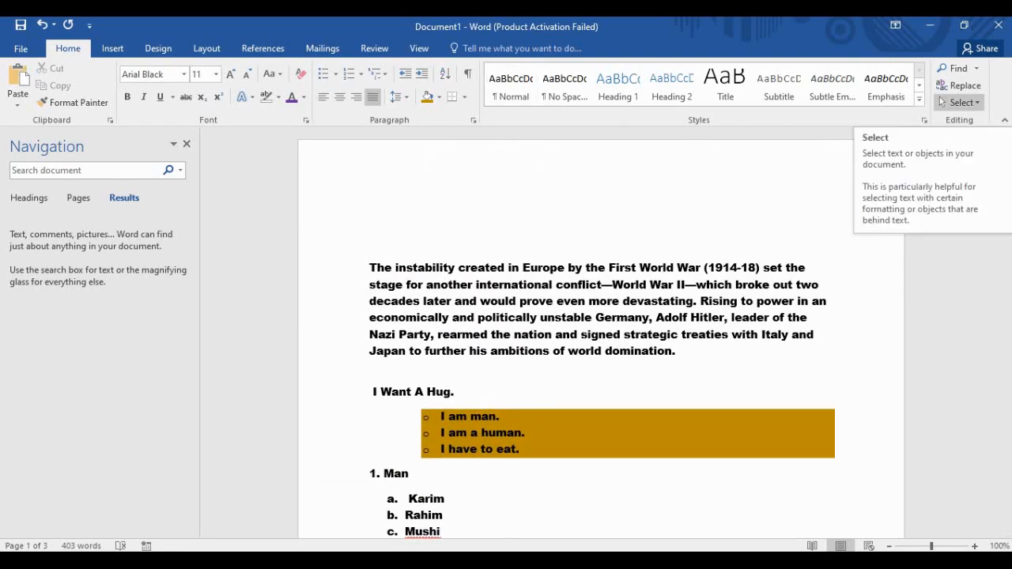
Try Select Objects around the first paragraph, then select the whole document with Select All.
click(960, 103)
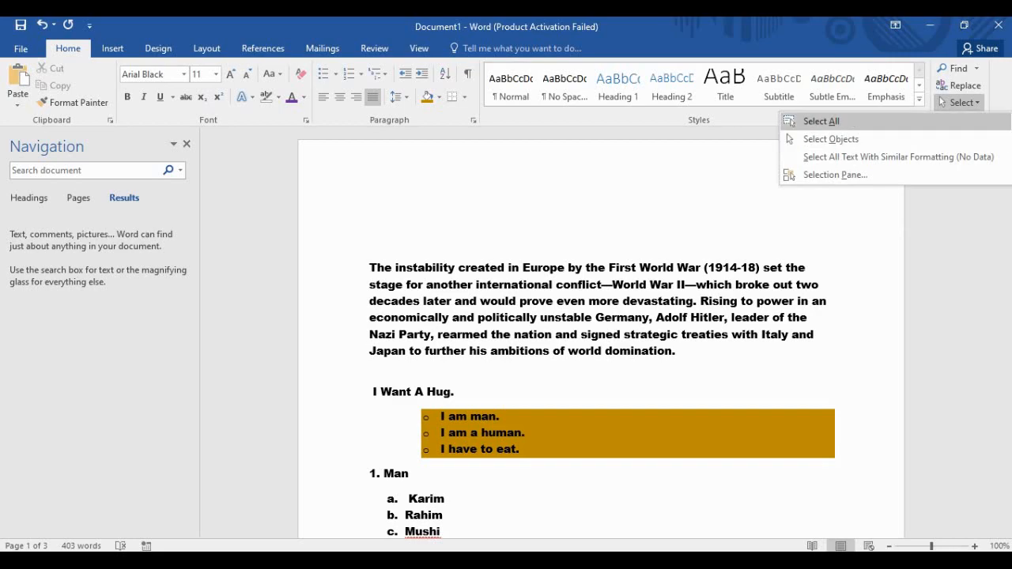
click(830, 139)
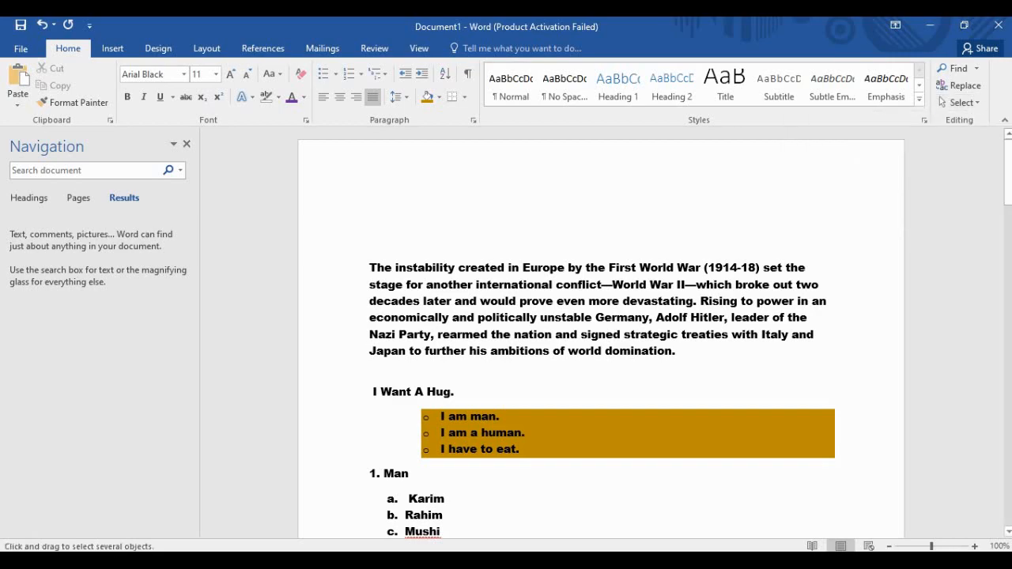
drag(411, 255, 514, 294)
click(943, 103)
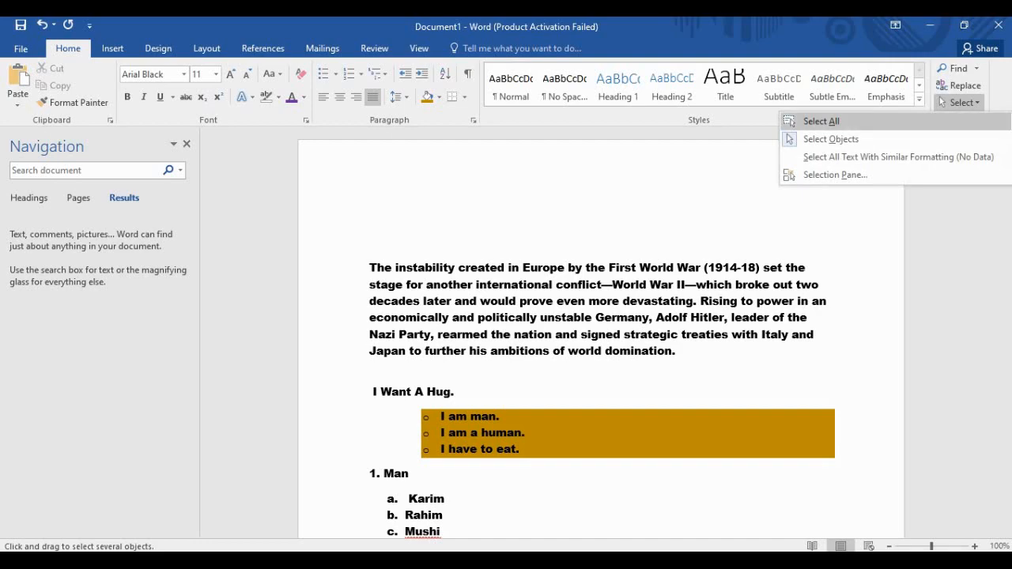
click(821, 121)
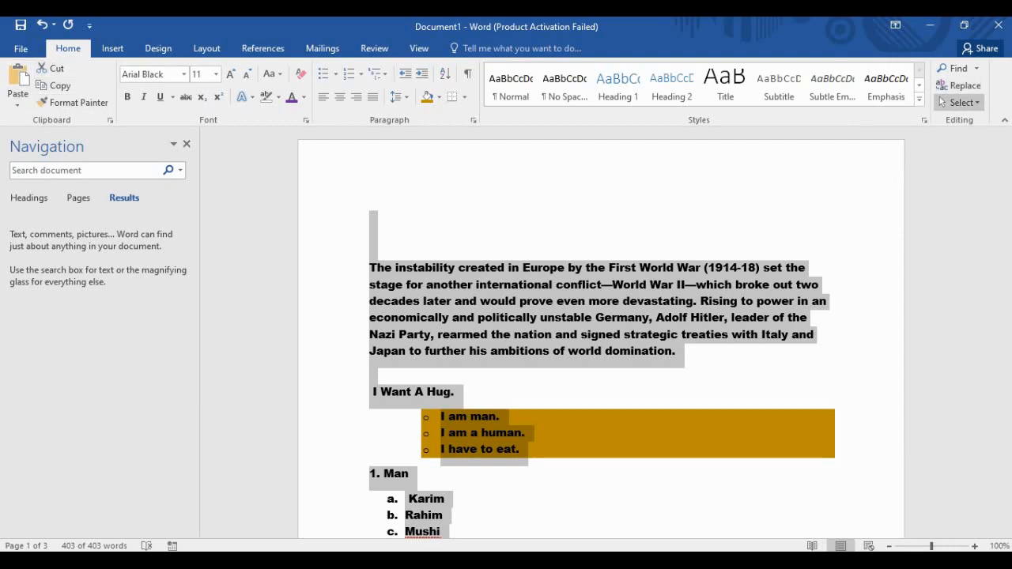
Open the Selection Pane to view the page's objects, then close it.
click(961, 103)
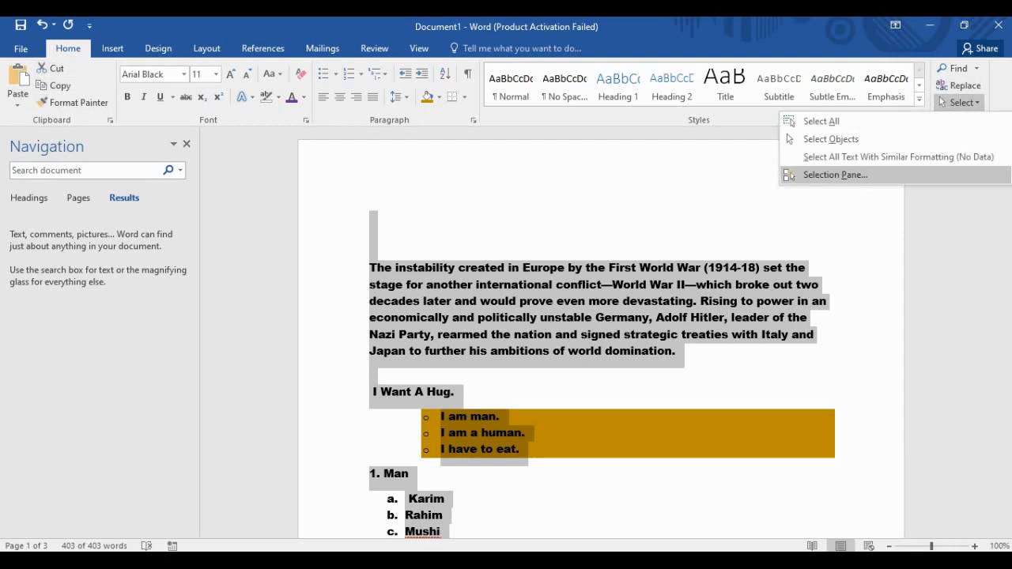
click(835, 174)
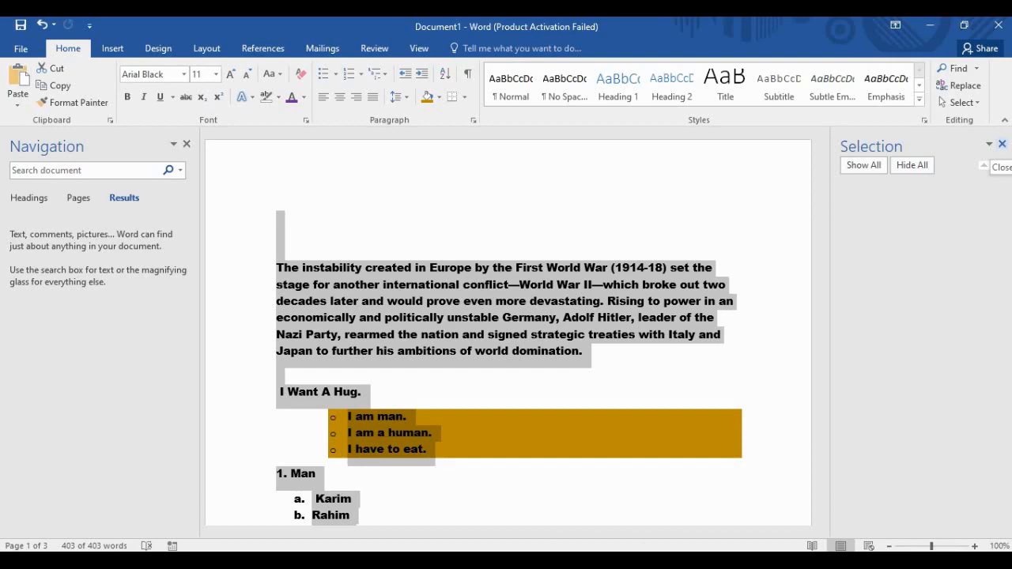
click(964, 103)
click(965, 103)
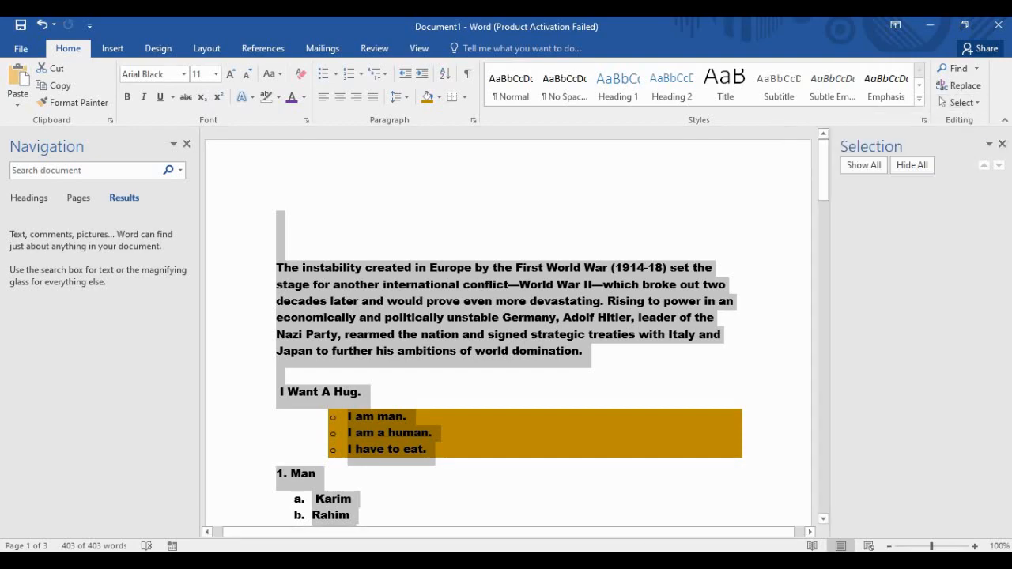
click(989, 144)
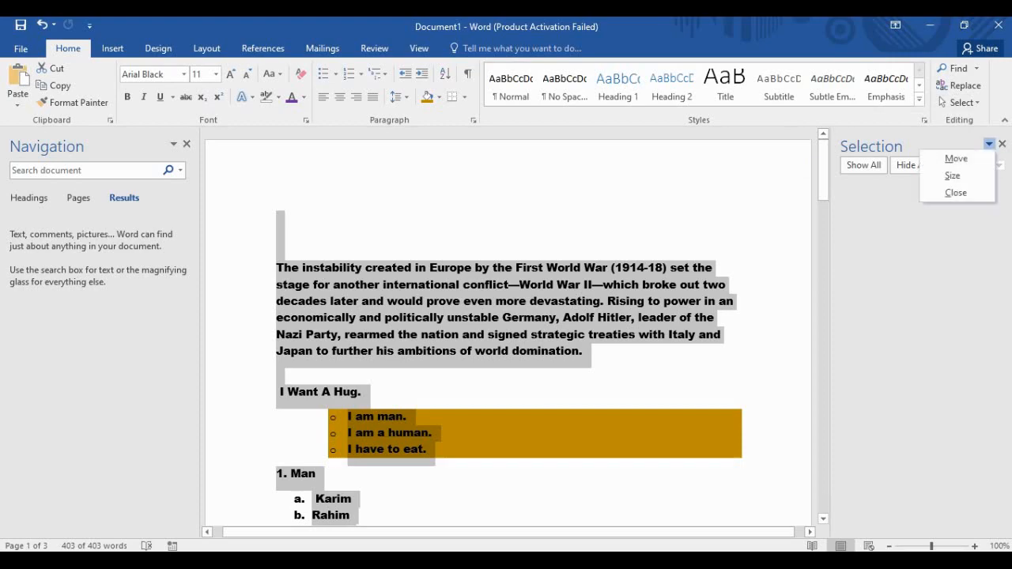
click(989, 144)
click(1001, 144)
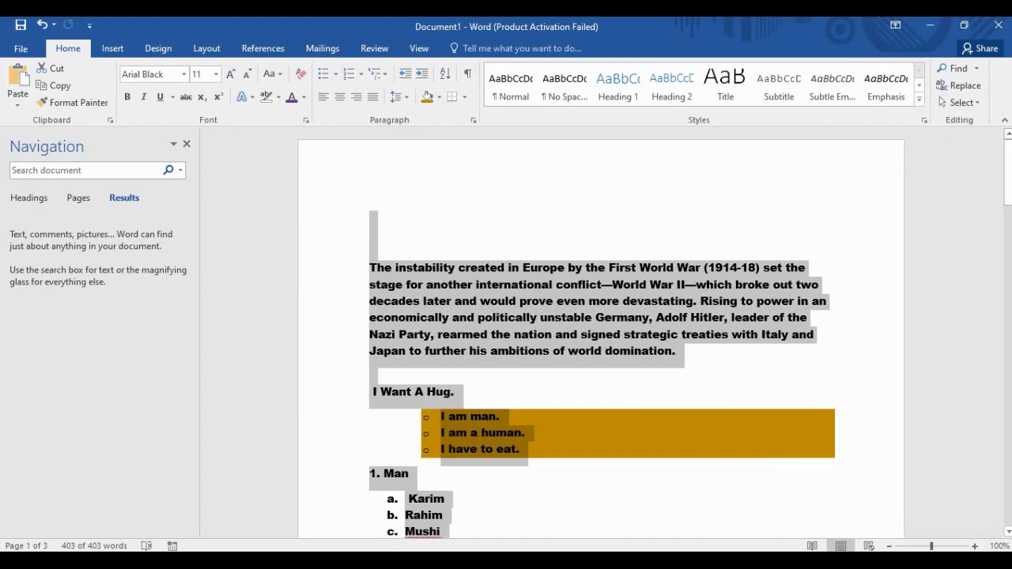
Clear the selection, then select all 403 words of the essay with Ctrl+A.
click(370, 250)
click(369, 235)
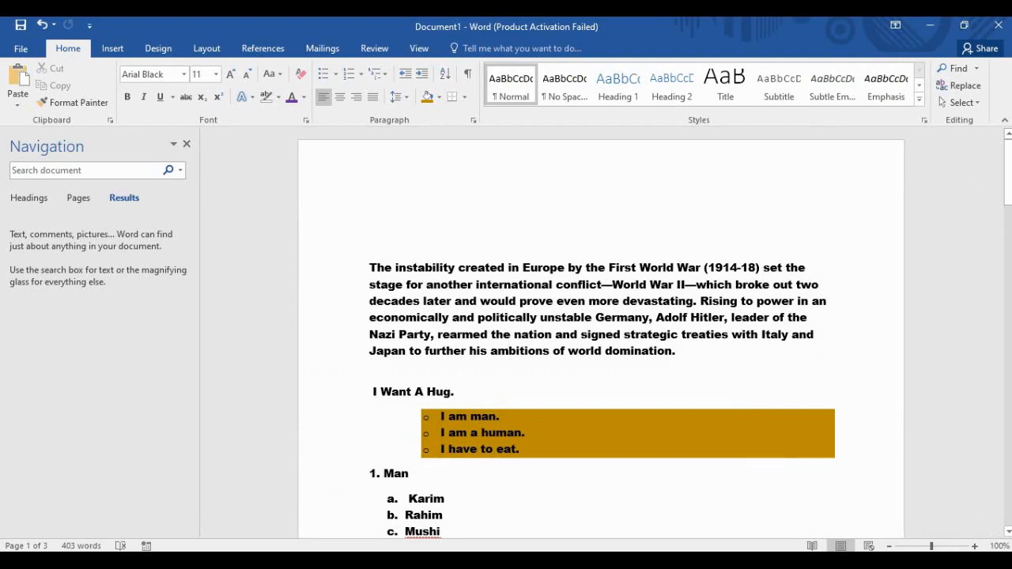
key(ctrl+a)
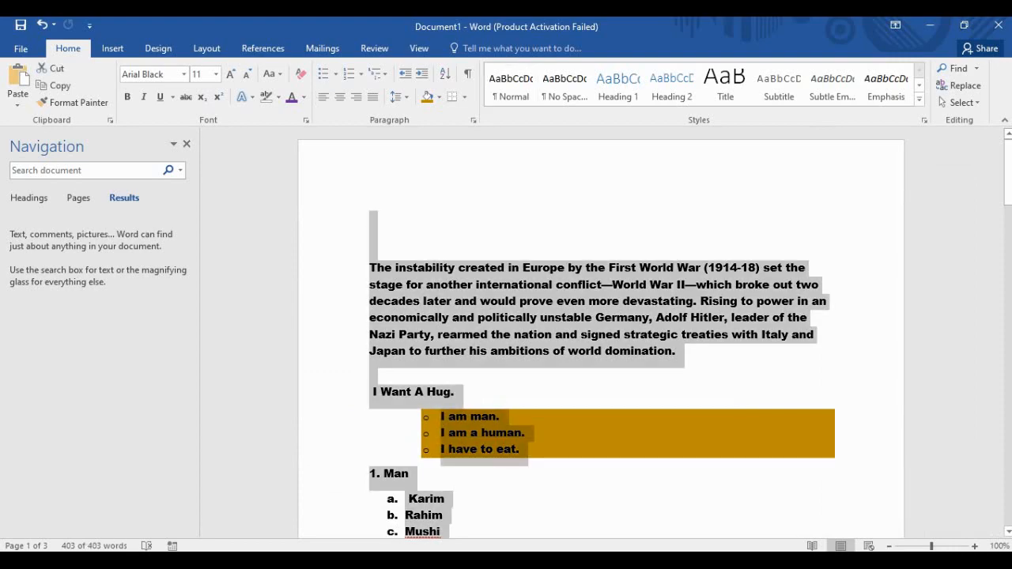
Delete all the essay text, close the Navigation pane and switch to the Insert tab.
key(Delete)
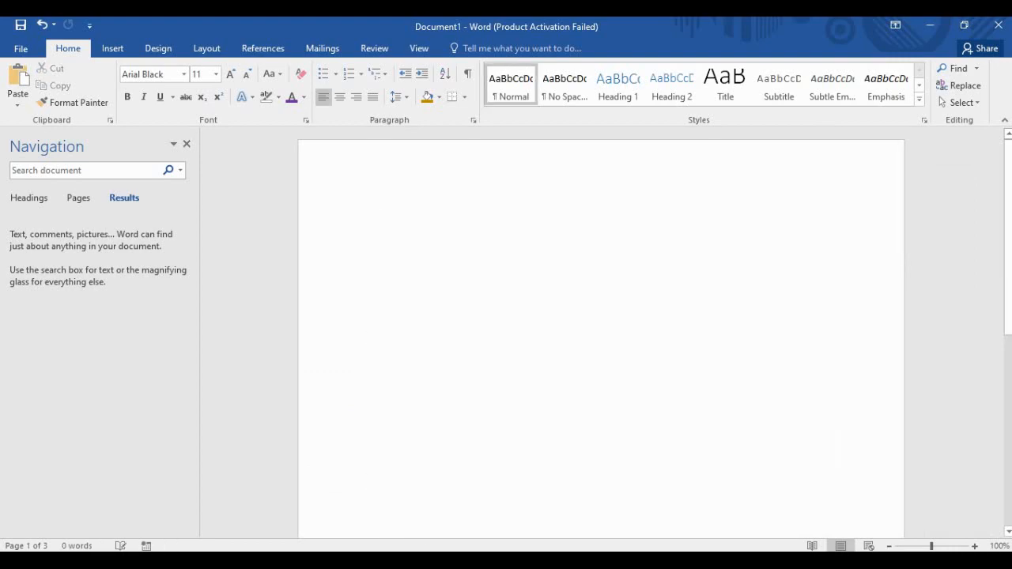
click(187, 144)
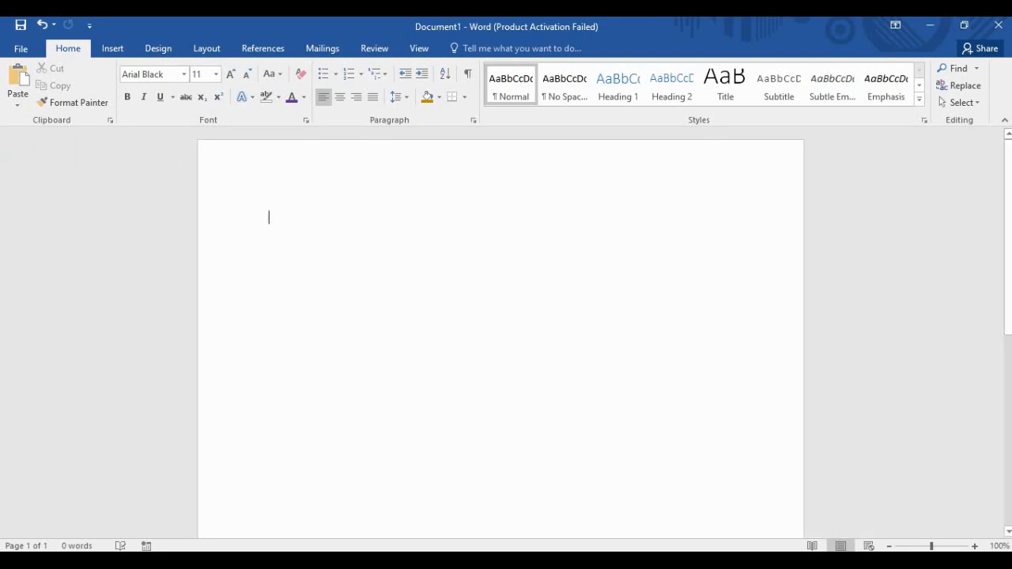
click(112, 48)
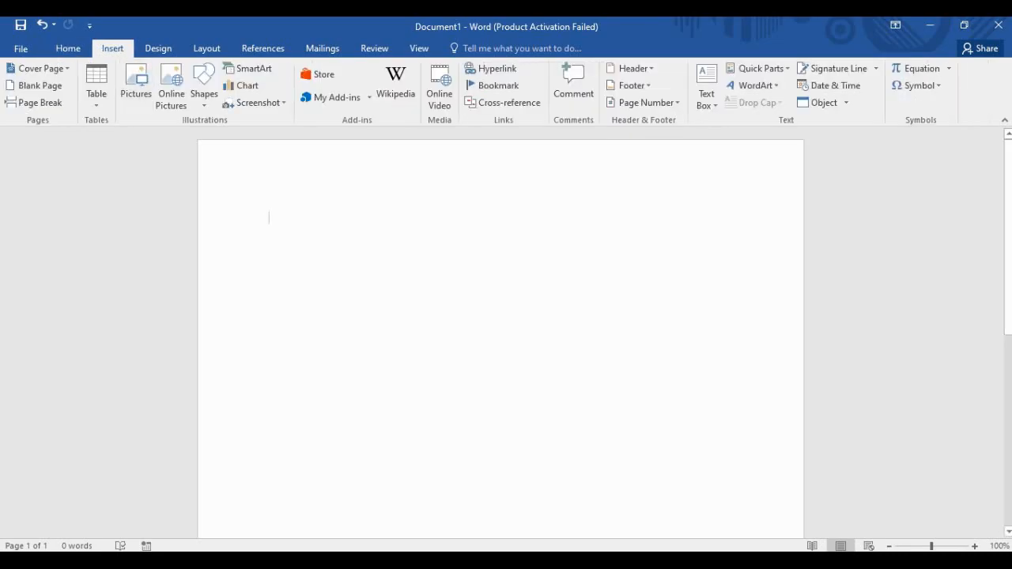
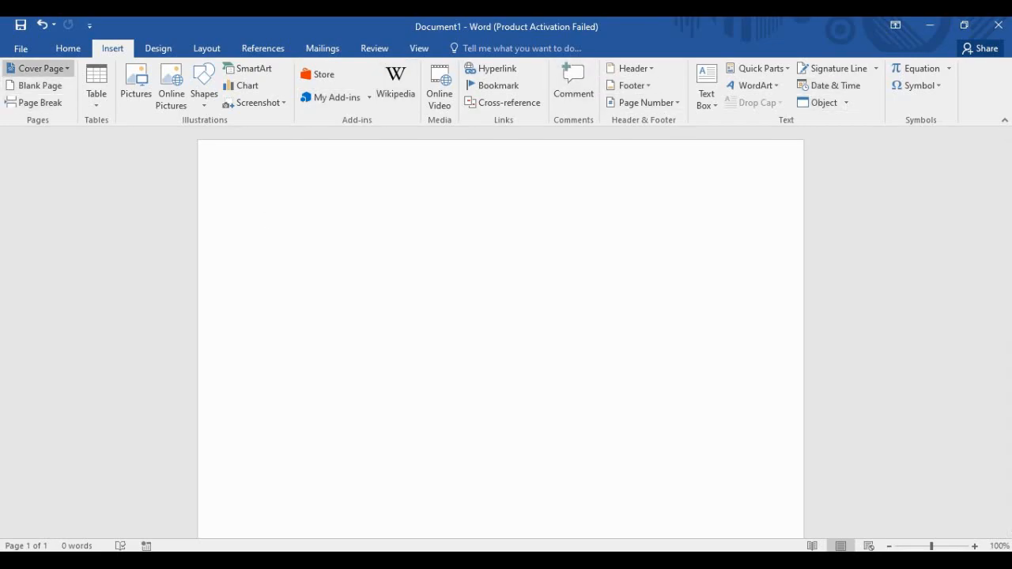
Open the Cover Page gallery and browse built-in designs such as Austin, Grid and Integral.
click(38, 68)
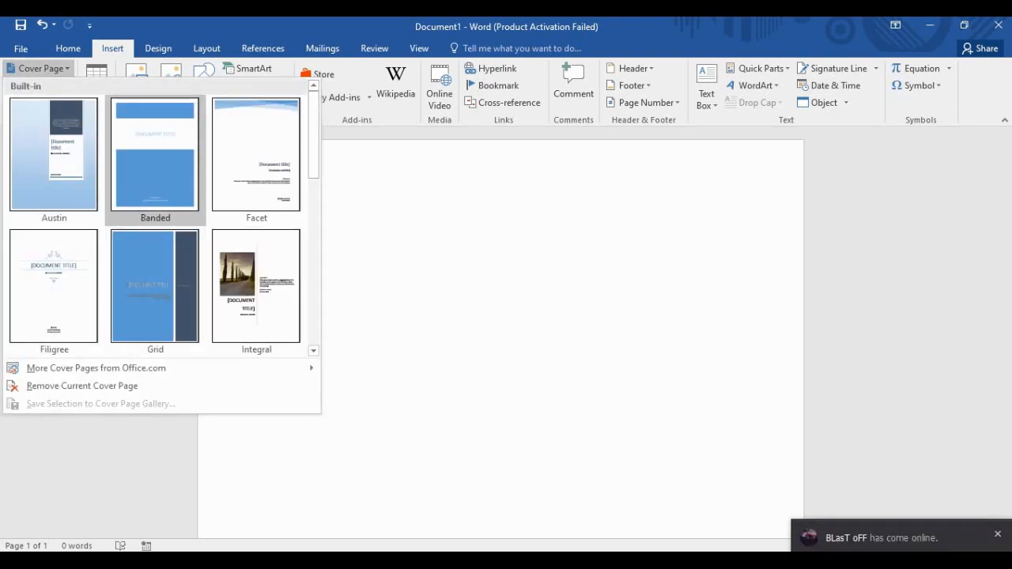
scroll(155, 285, down, 4)
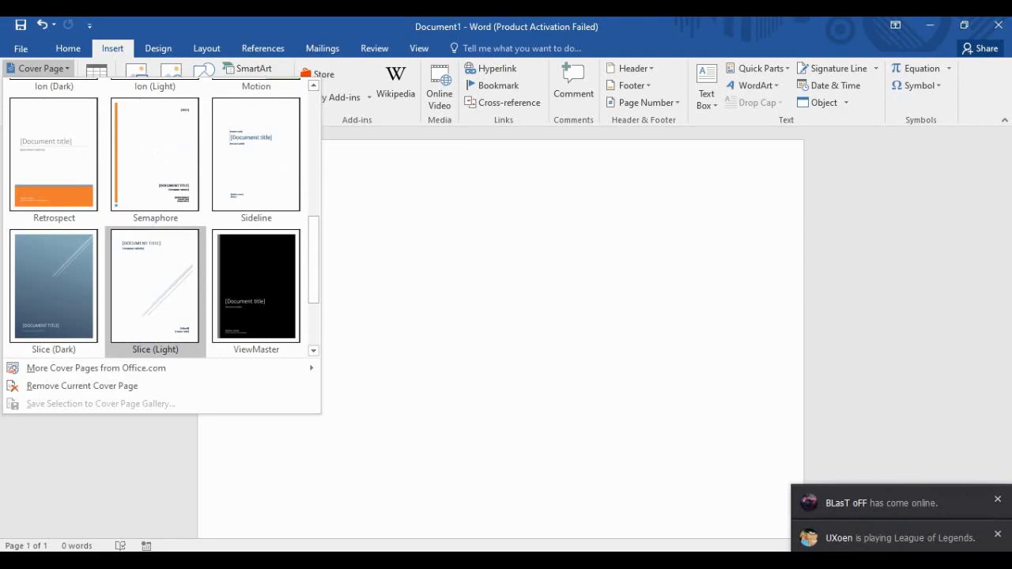
scroll(155, 285, down, 2)
scroll(155, 285, up, 6)
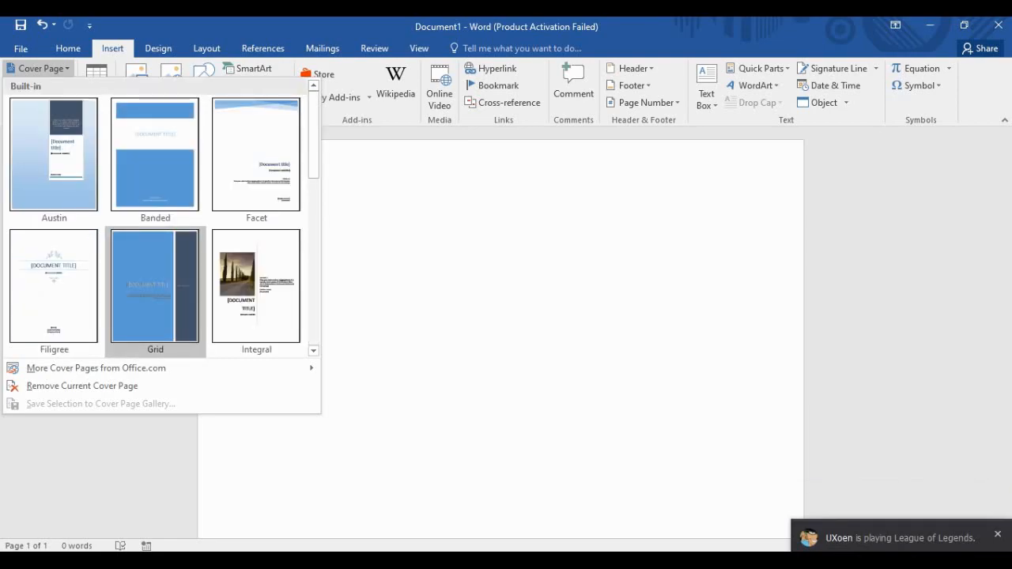
scroll(256, 158, down, 6)
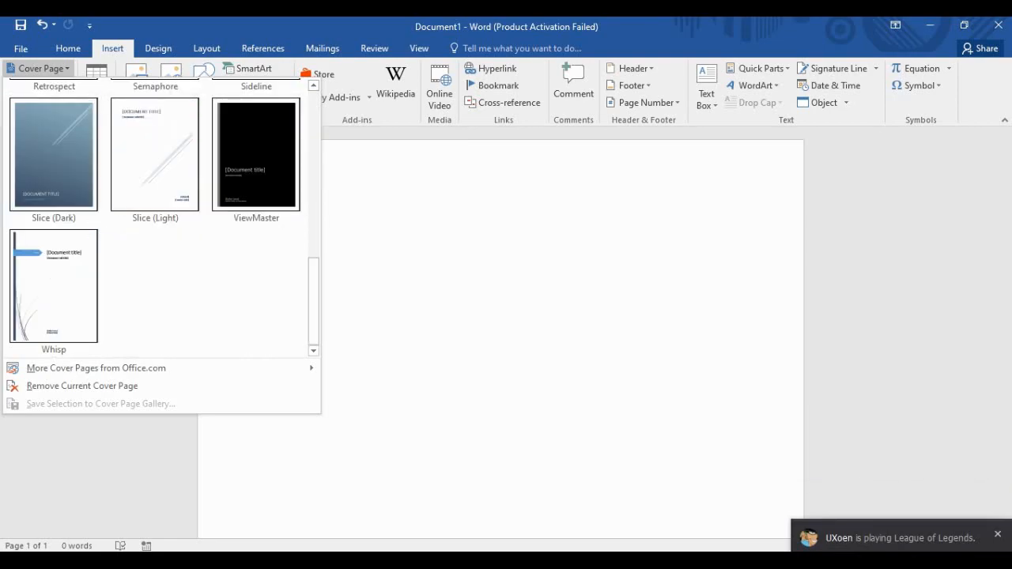
scroll(155, 285, up, 6)
scroll(155, 285, down, 6)
scroll(155, 285, up, 6)
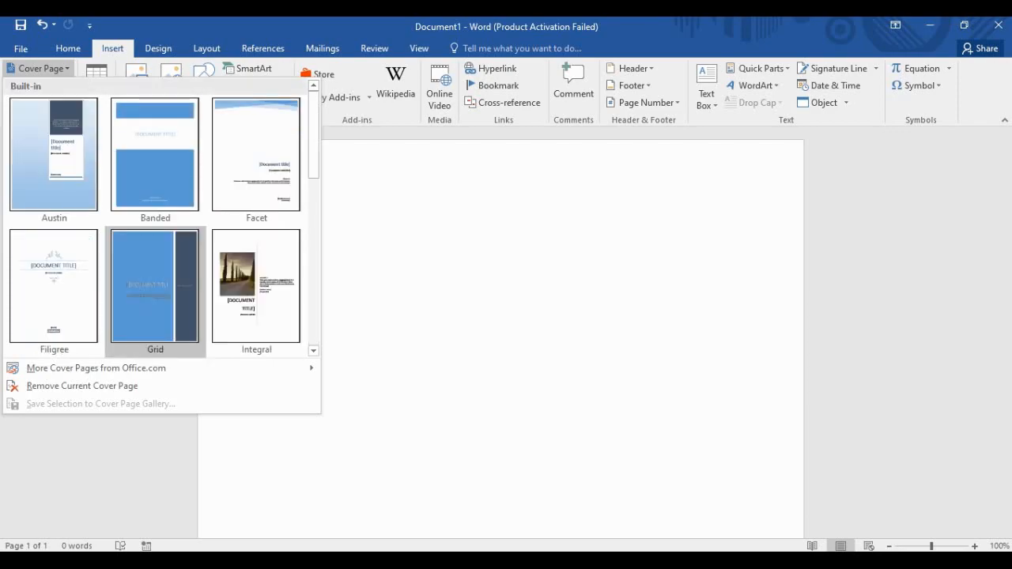
scroll(155, 285, down, 6)
scroll(155, 285, up, 6)
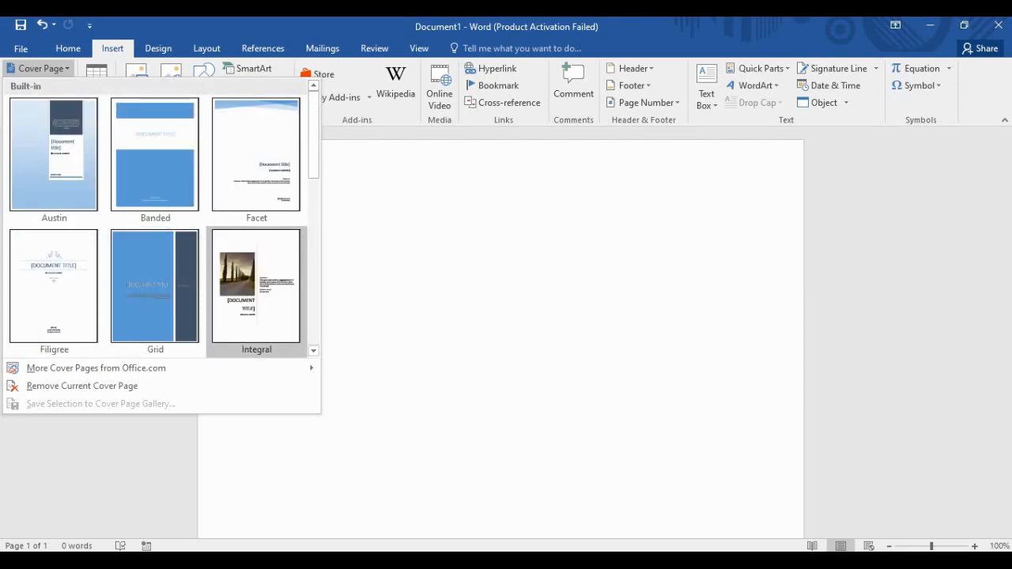
Insert the Integral cover page with the cypress-road photo.
click(254, 294)
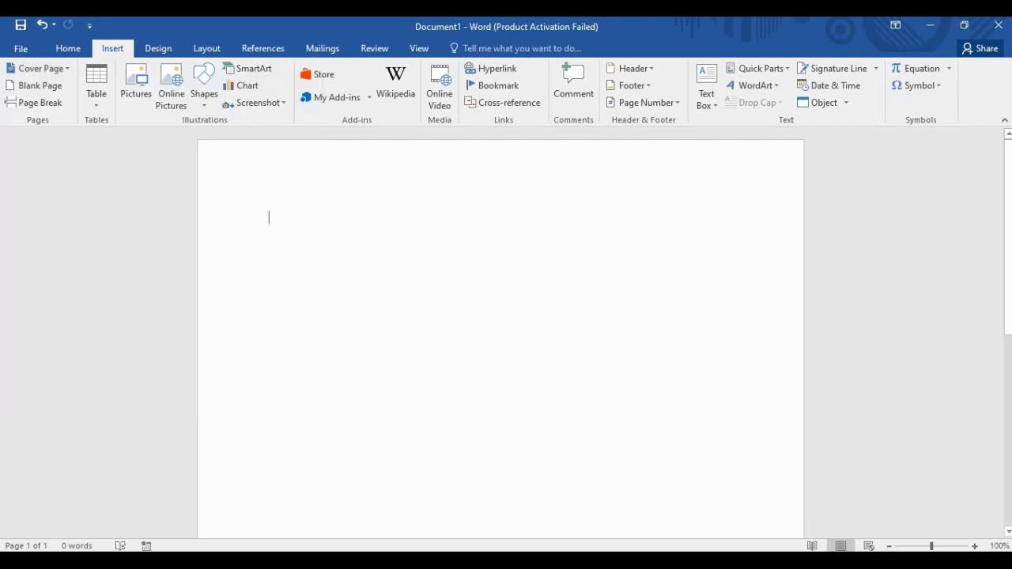
scroll(501, 332, down, 3)
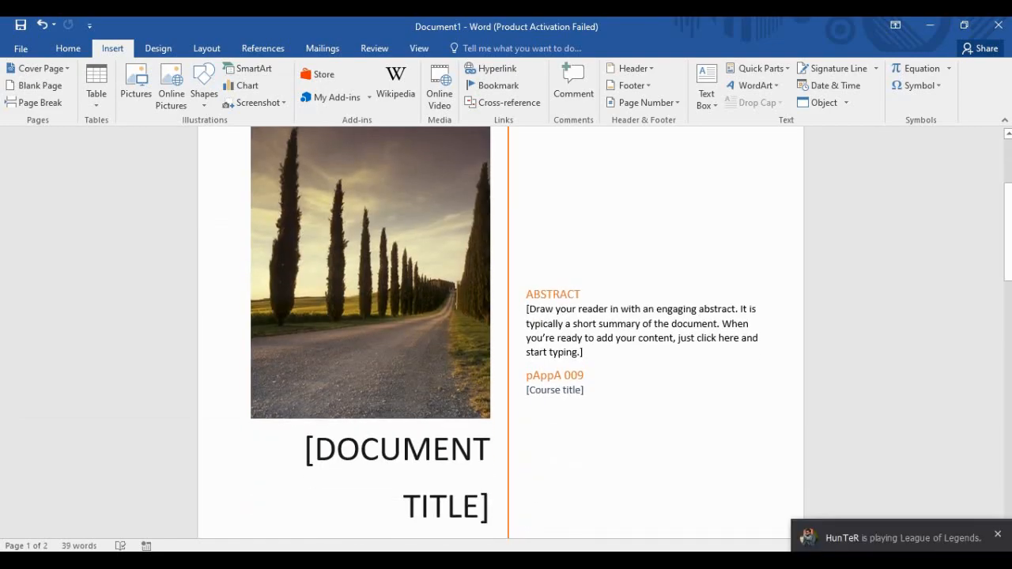
scroll(506, 324, down, 4)
scroll(507, 324, up, 6)
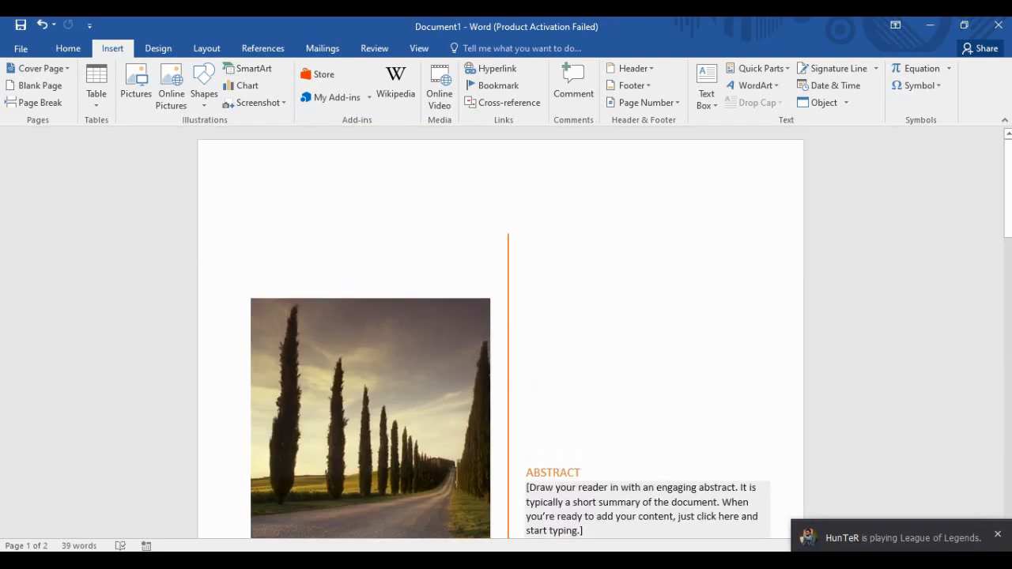
scroll(501, 332, down, 5)
scroll(501, 332, down, 1)
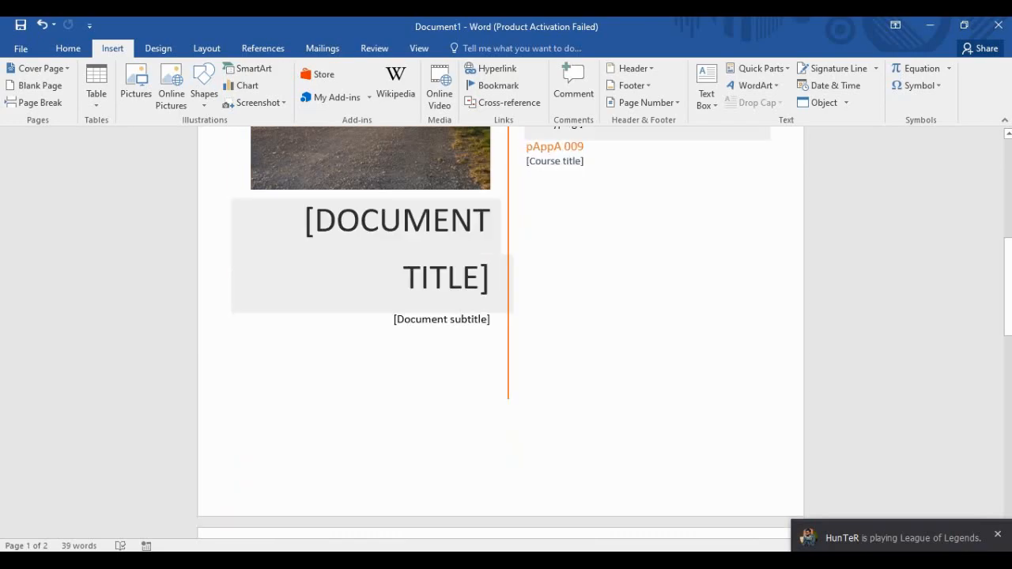
scroll(501, 333, up, 6)
scroll(501, 332, down, 3)
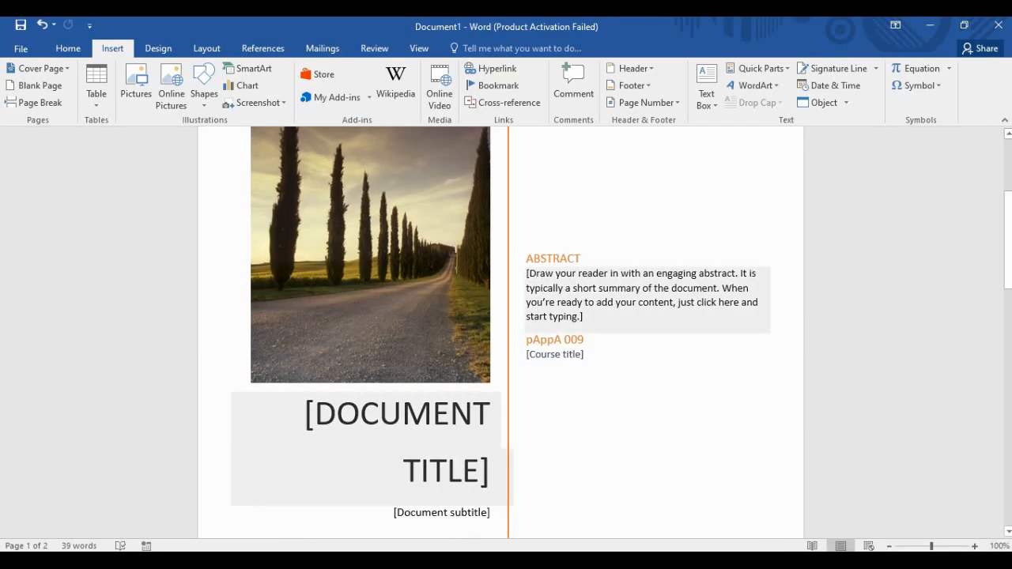
Select the cover page's title, subtitle, course title and abstract placeholders in turn.
click(404, 431)
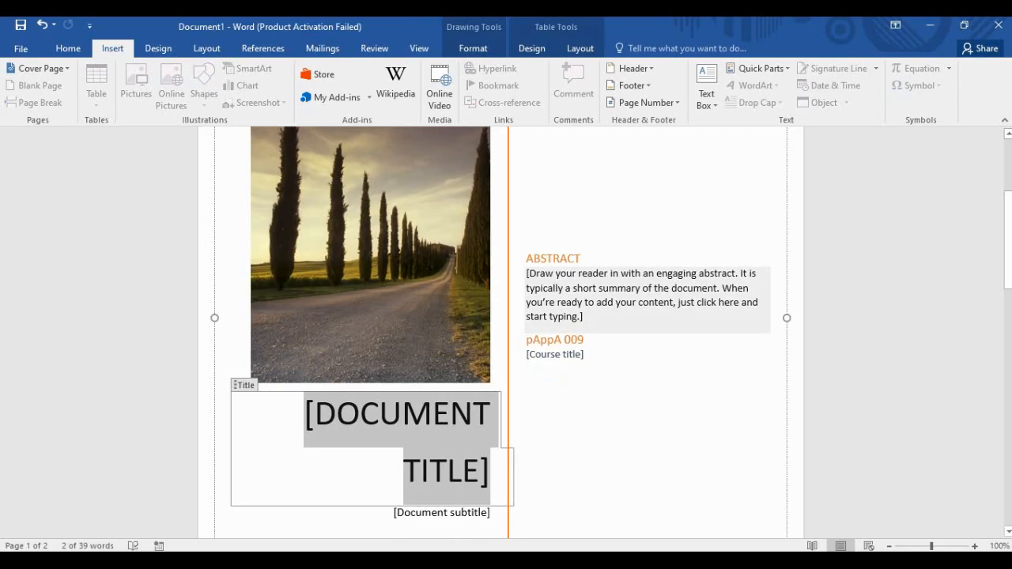
click(442, 513)
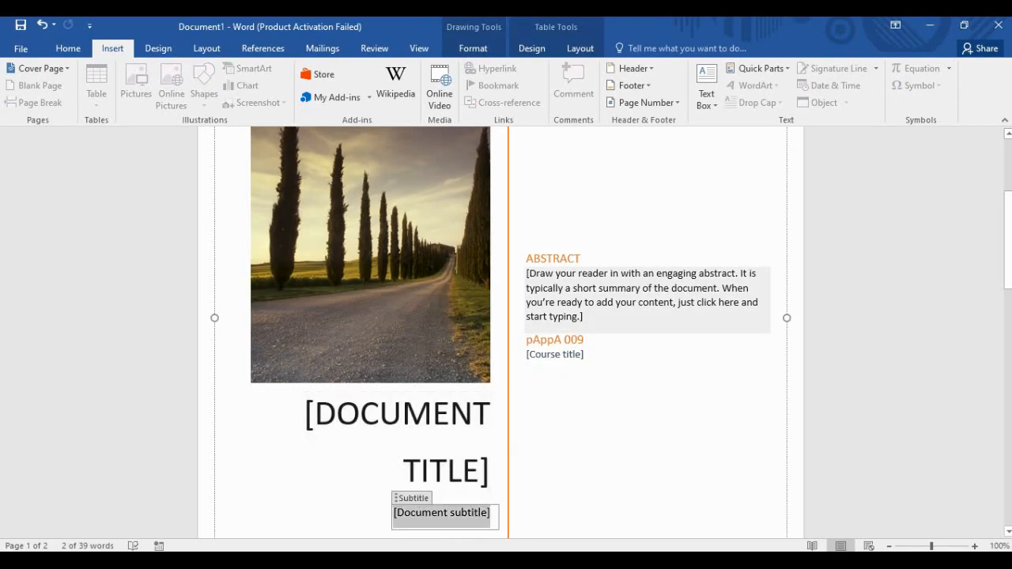
click(555, 355)
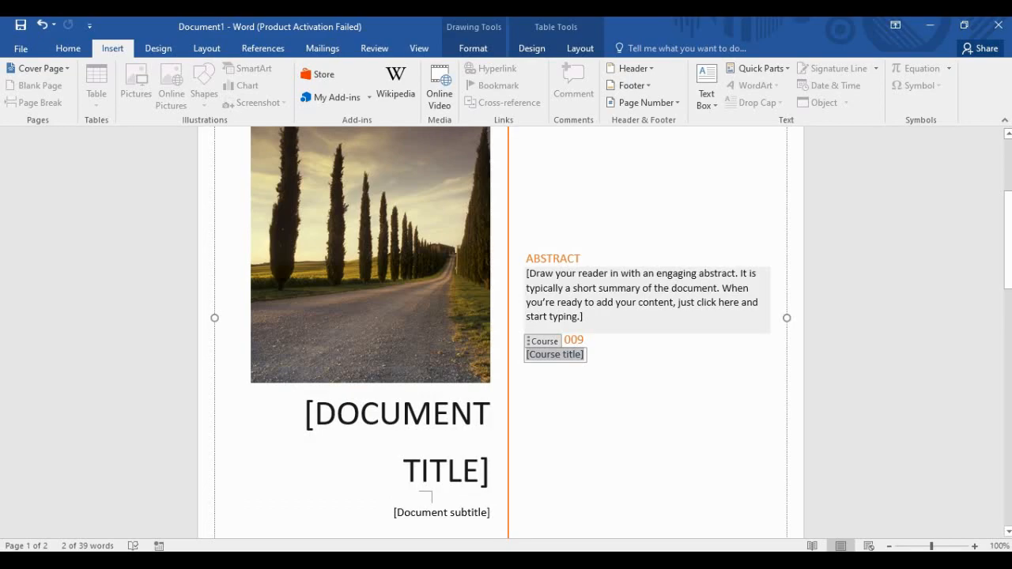
click(589, 303)
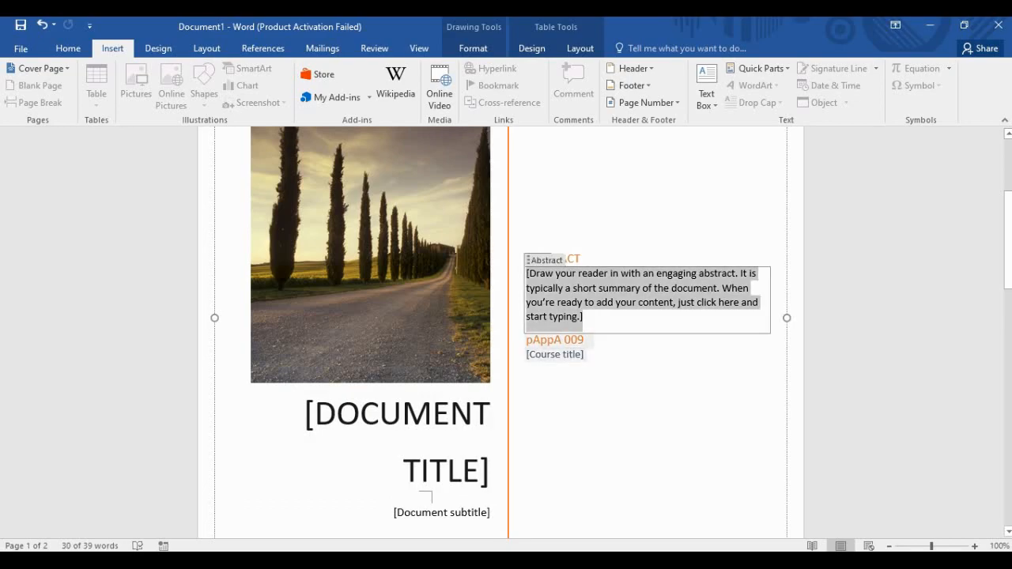
scroll(500, 332, down, 12)
scroll(501, 332, up, 10)
scroll(507, 228, down, 4)
scroll(507, 228, up, 4)
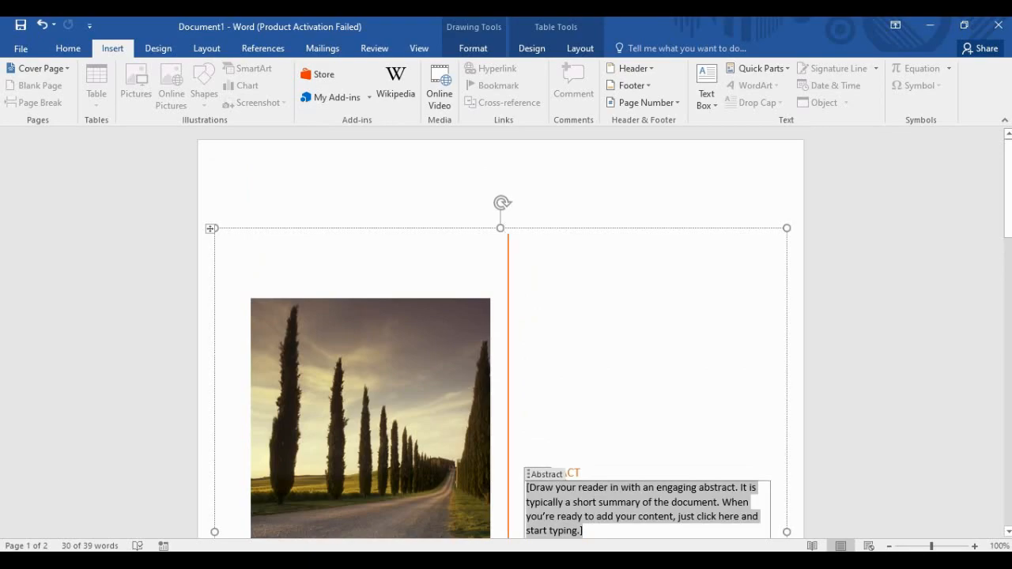
scroll(508, 227, down, 8)
scroll(507, 228, up, 9)
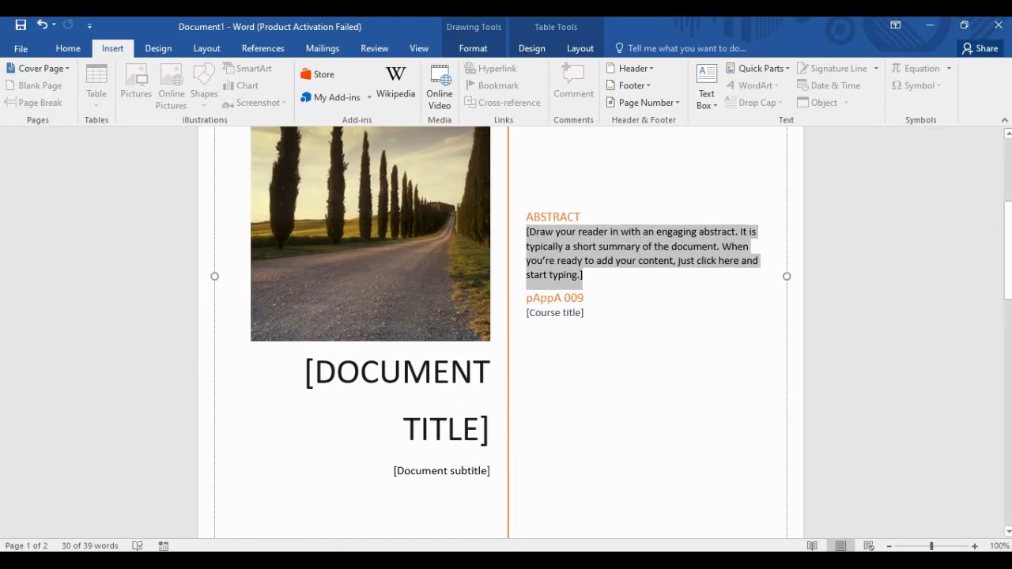
scroll(508, 227, down, 10)
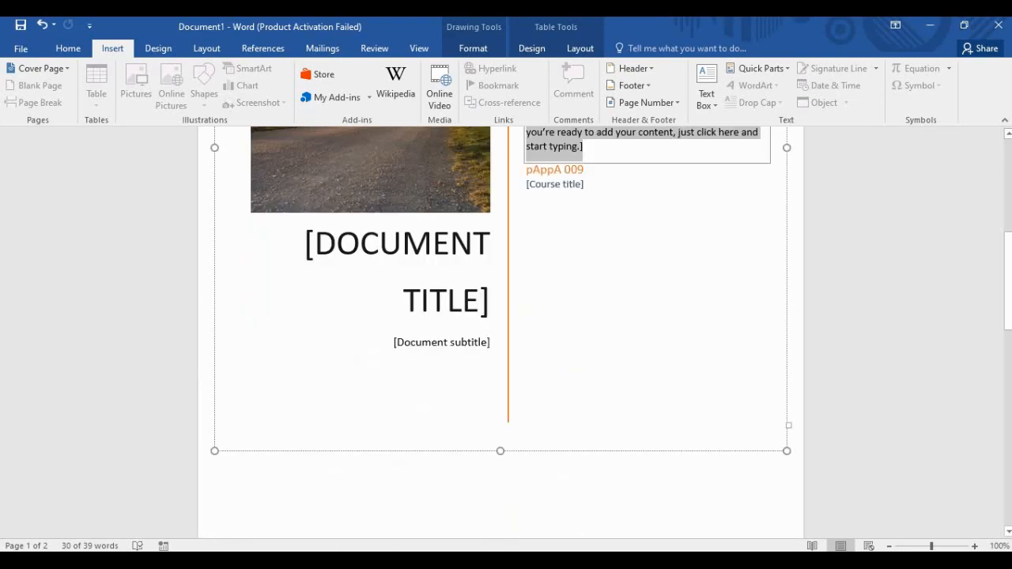
scroll(508, 228, up, 1)
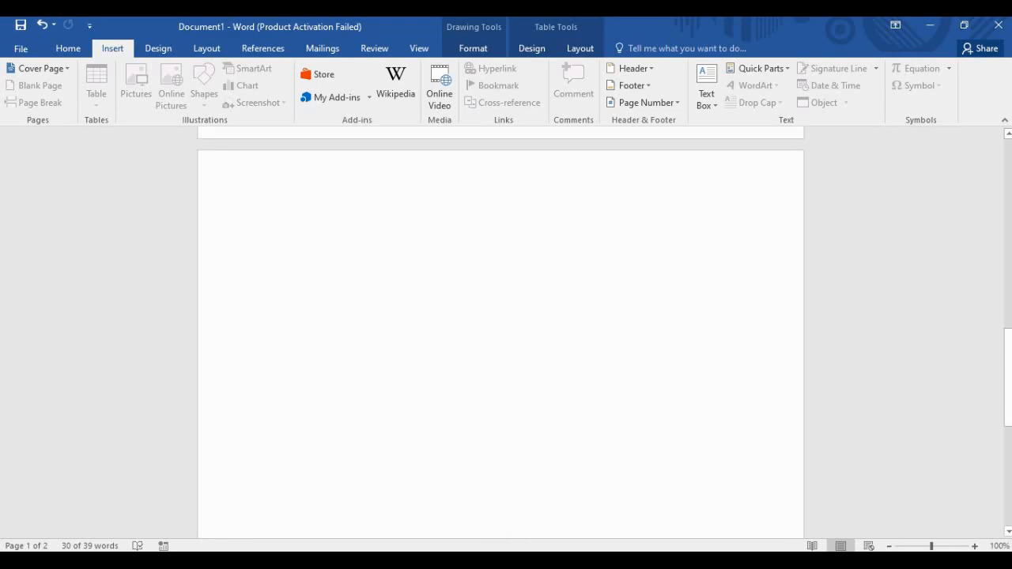
Place the cursor on the blank second page, ready for writing.
click(270, 228)
scroll(508, 228, up, 8)
scroll(508, 228, up, 4)
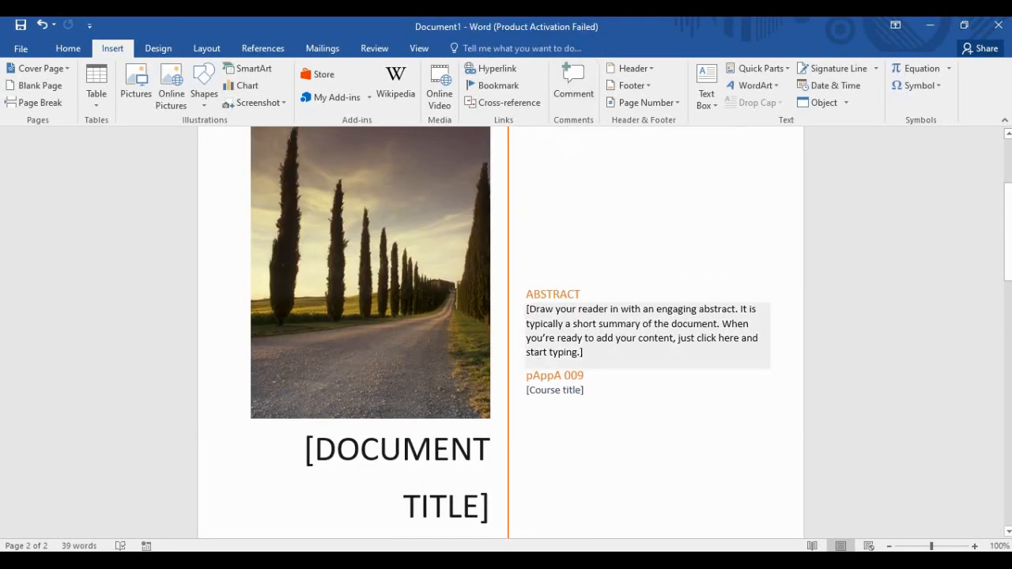
scroll(508, 228, down, 12)
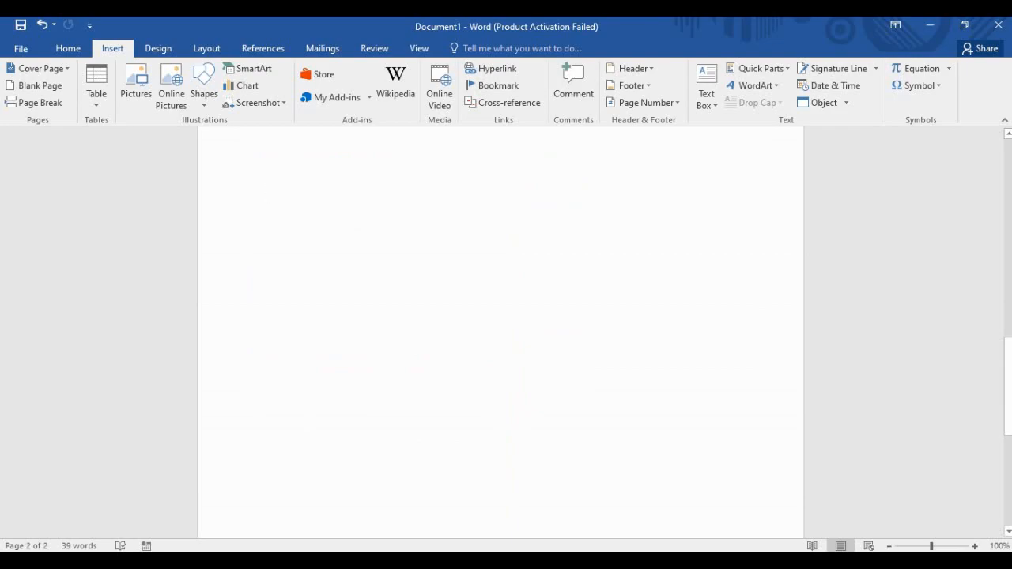
scroll(508, 228, up, 5)
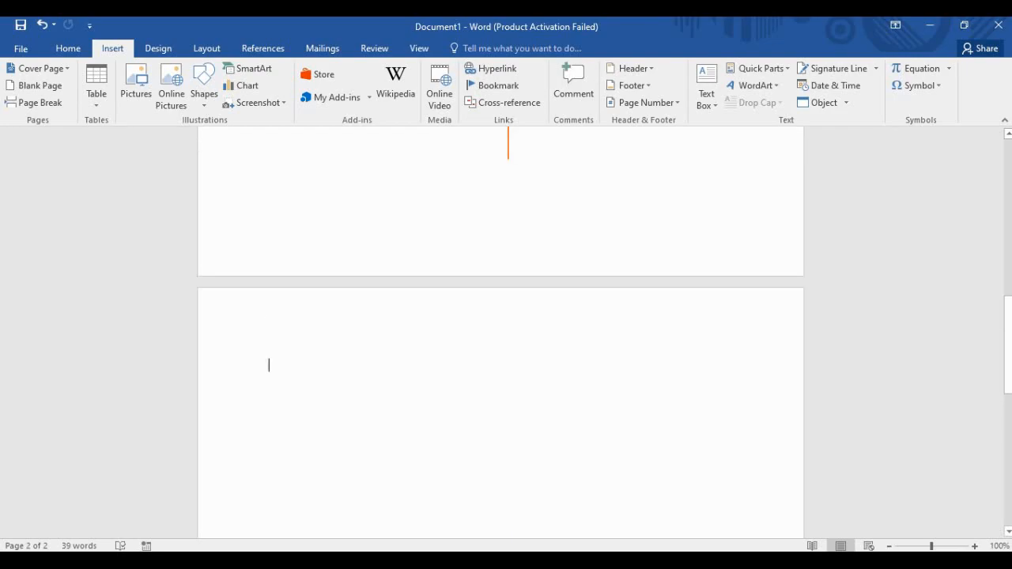
scroll(501, 332, down, 3)
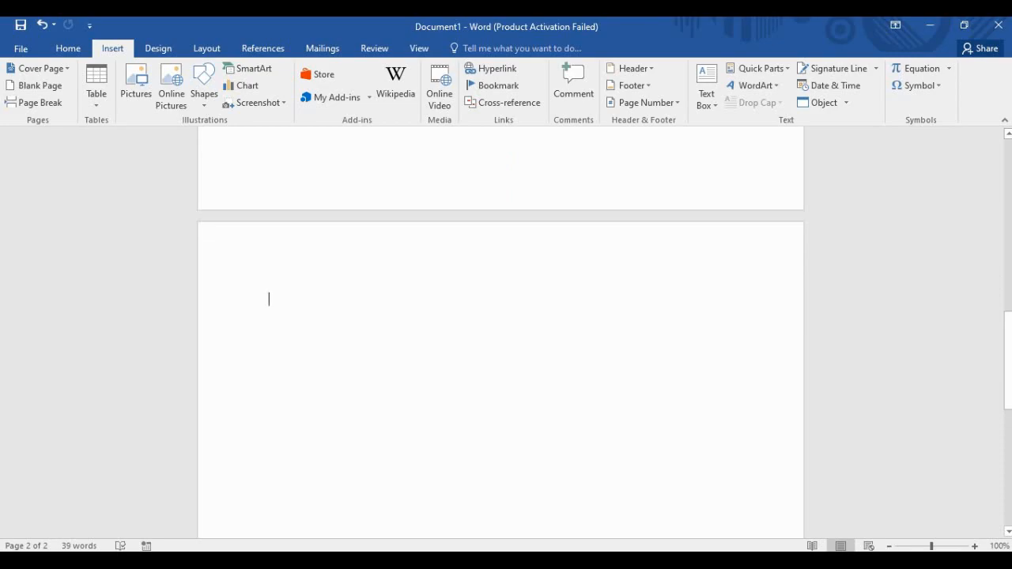
text(I h)
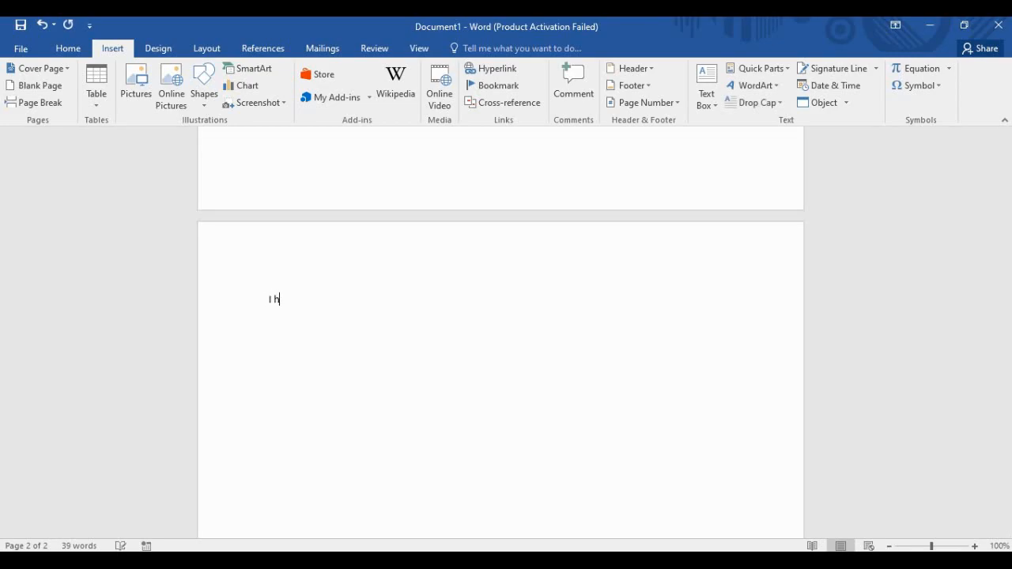
text(ave a book. I want to pu)
text(ish it.)
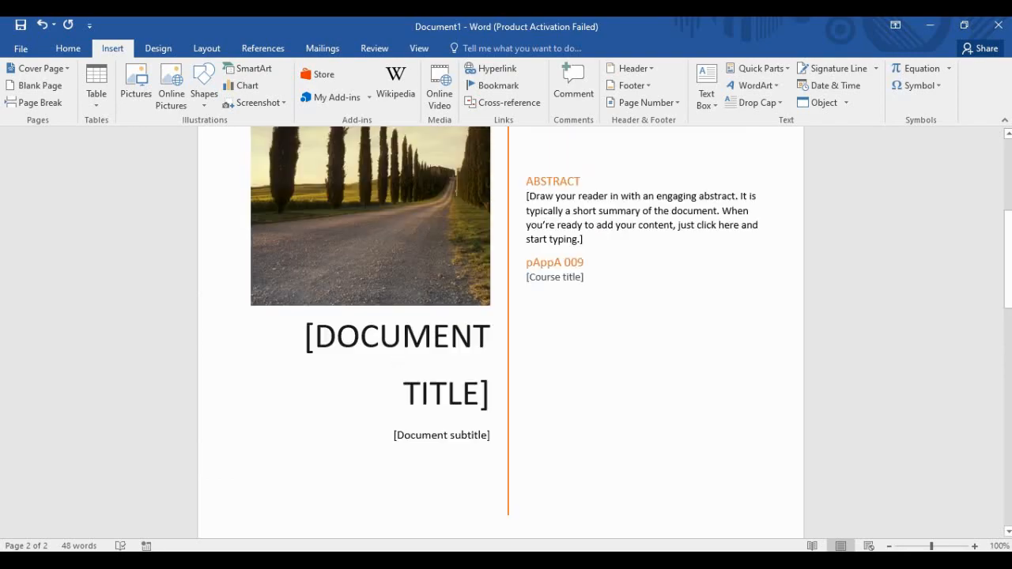
scroll(501, 332, down, 15)
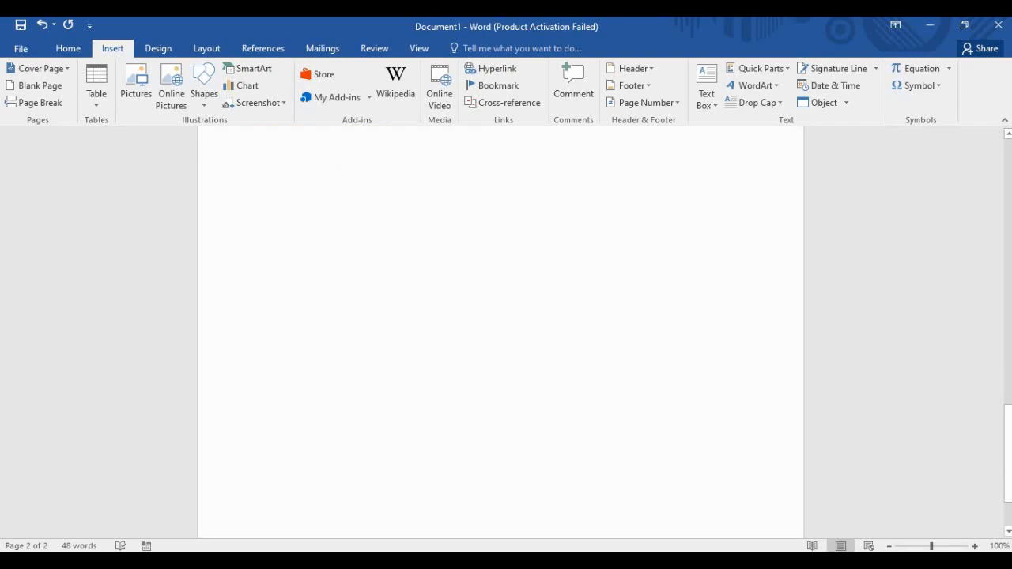
scroll(501, 332, up, 20)
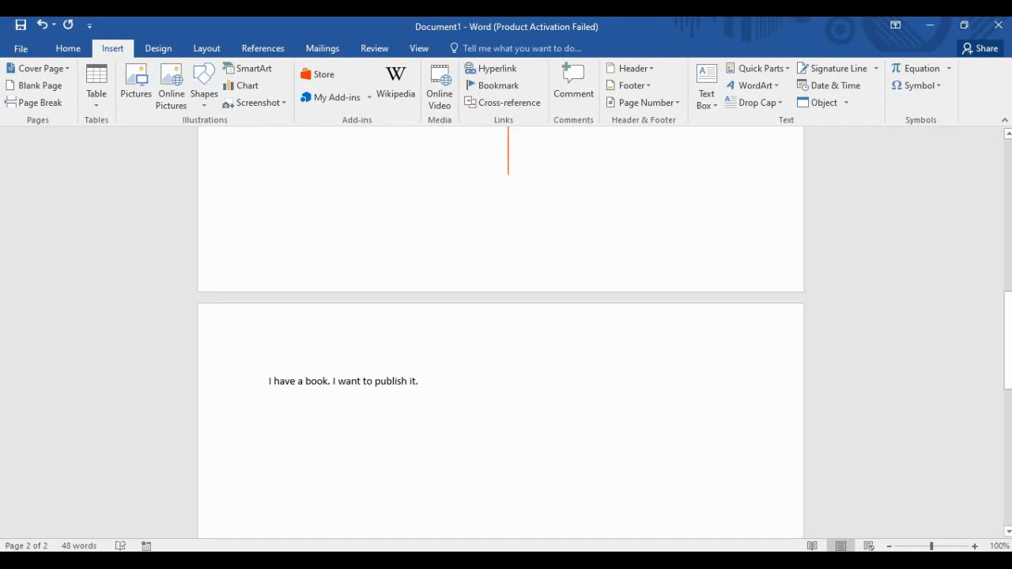
scroll(500, 333, down, 2)
scroll(500, 333, up, 2)
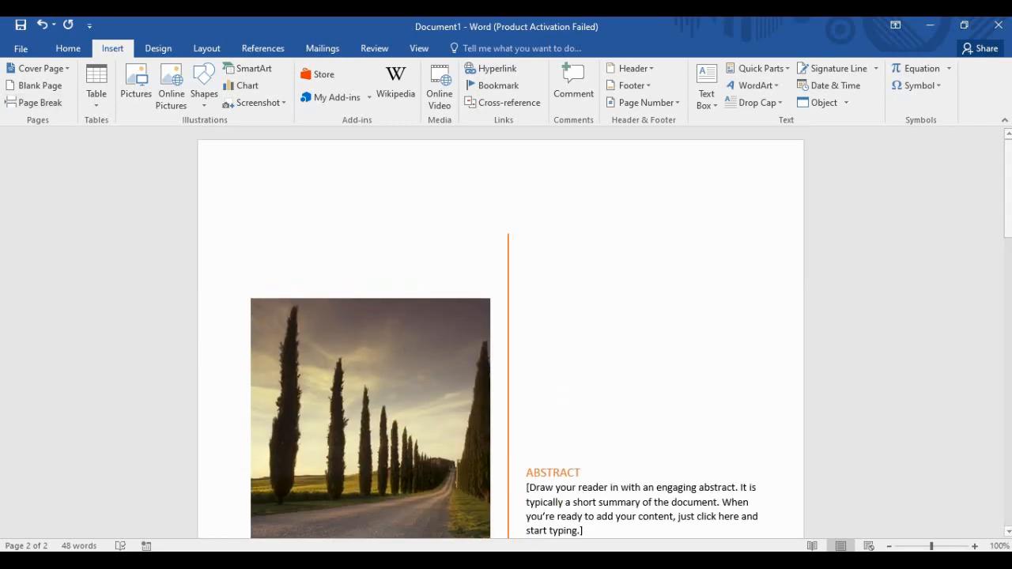
scroll(500, 332, down, 10)
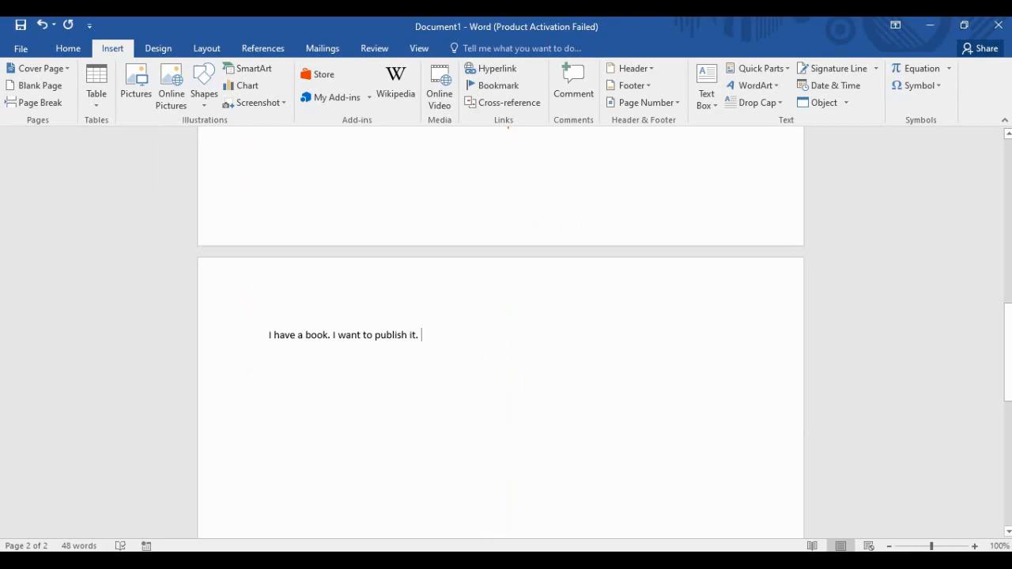
click(35, 86)
scroll(501, 332, up, 10)
scroll(500, 332, down, 10)
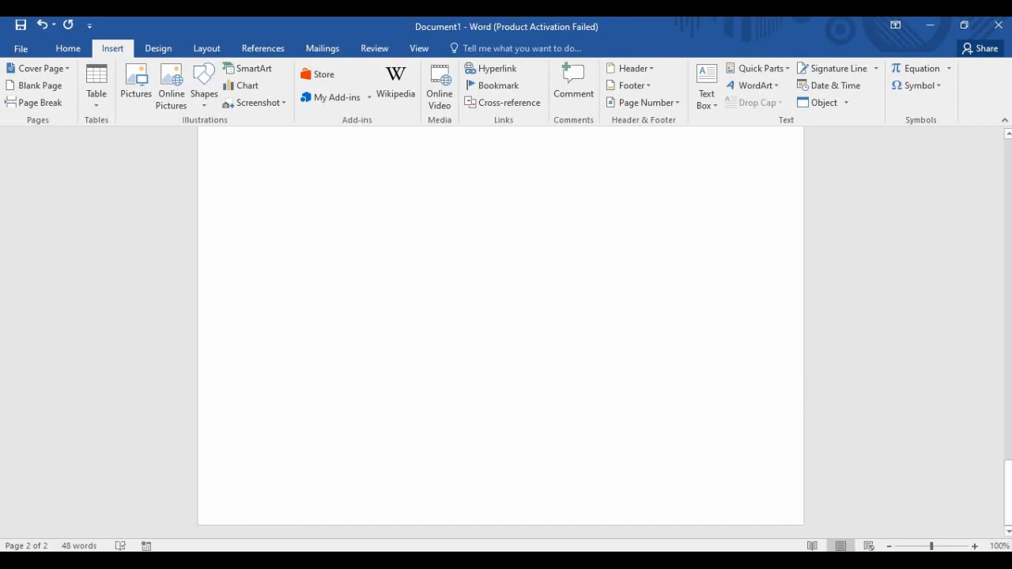
scroll(500, 332, up, 15)
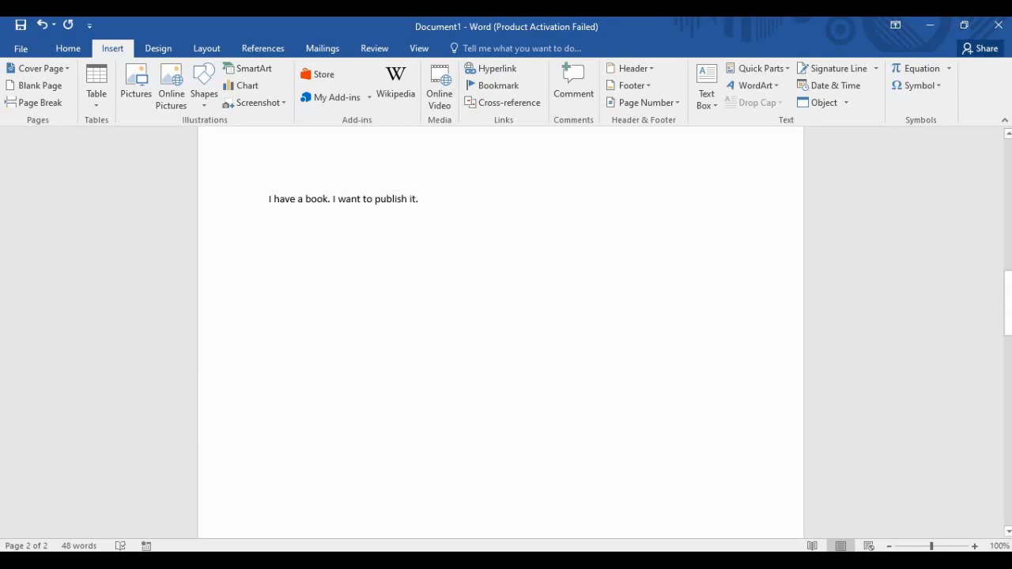
scroll(501, 333, up, 7)
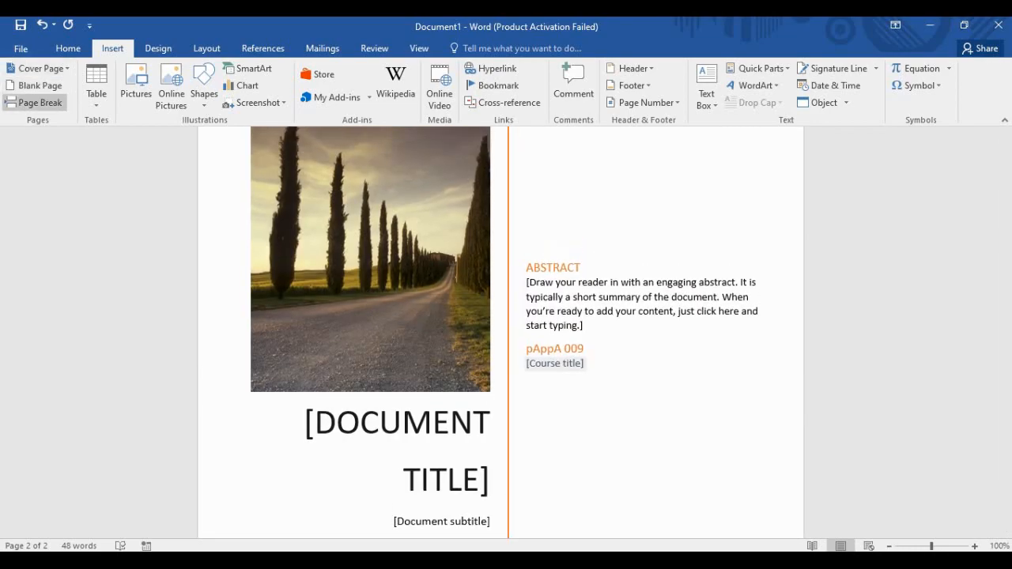
Insert a page break, then select the cover page's abstract and course title placeholders.
click(31, 102)
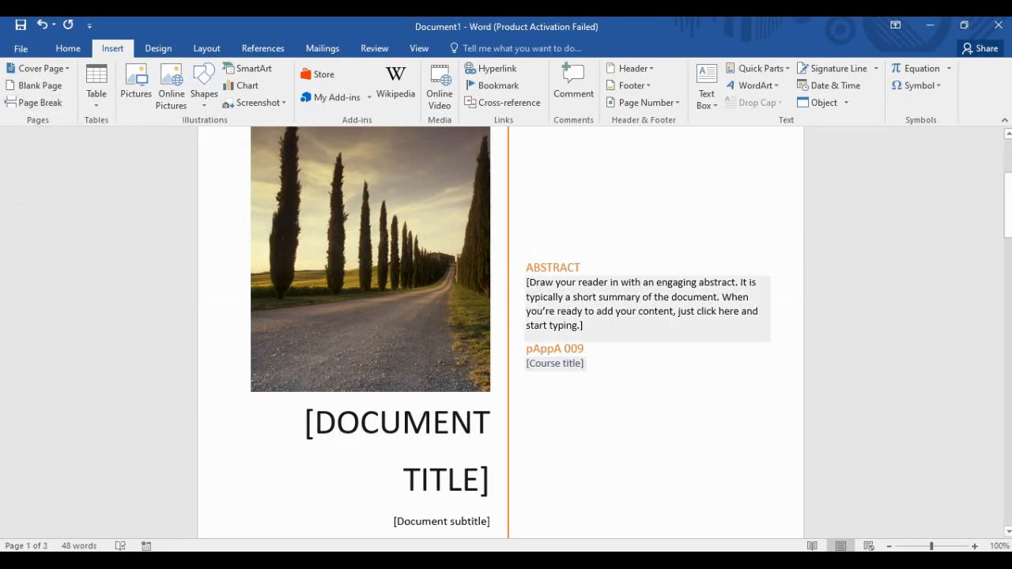
click(527, 267)
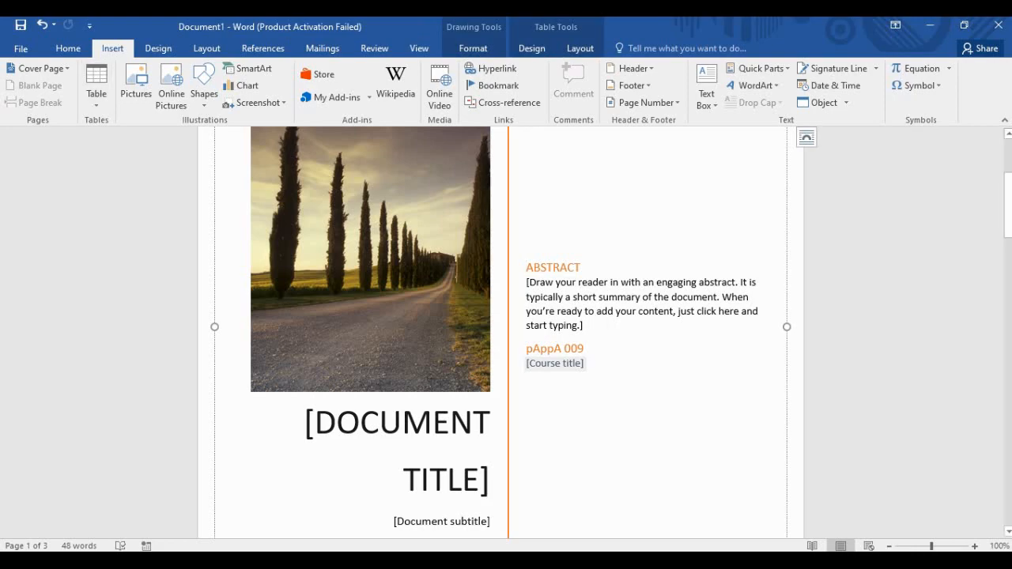
key(ctrl+shift+Down)
key(ctrl+shift+Down)
key(ctrl+shift+Down)
key(ctrl+shift+Down)
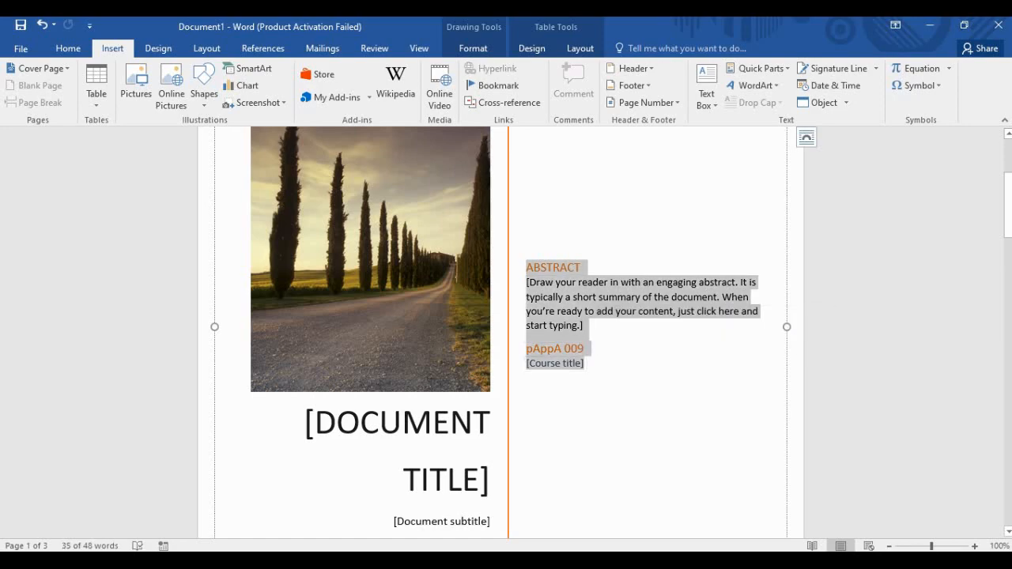
click(585, 349)
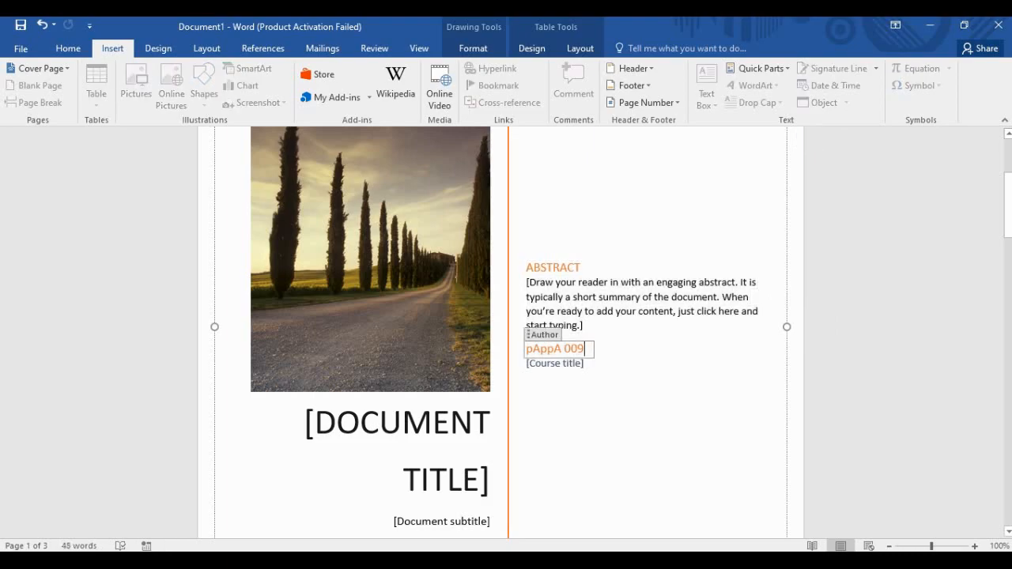
scroll(585, 348, down, 2)
key(Down)
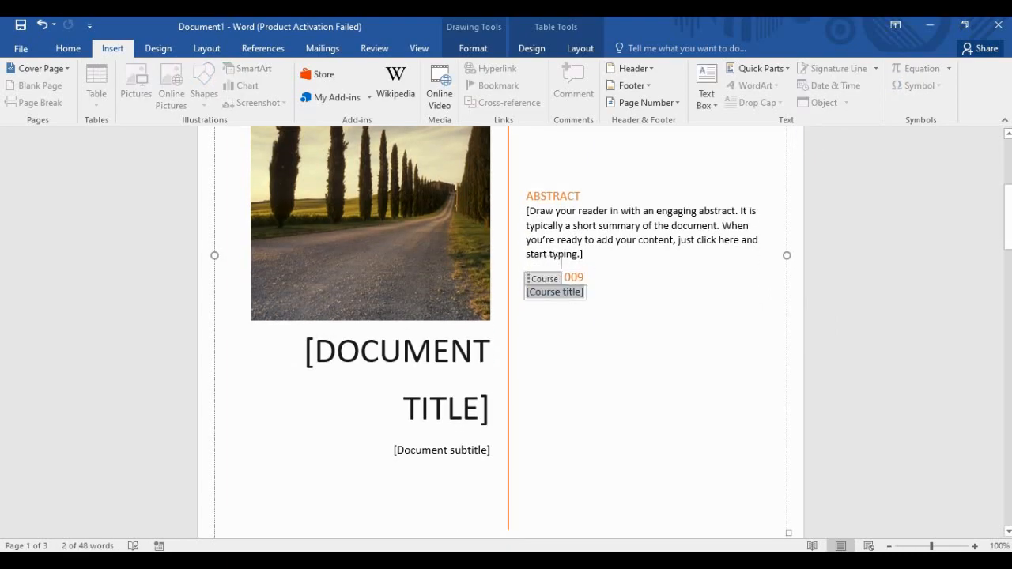
scroll(562, 261, down, 10)
scroll(562, 261, up, 2)
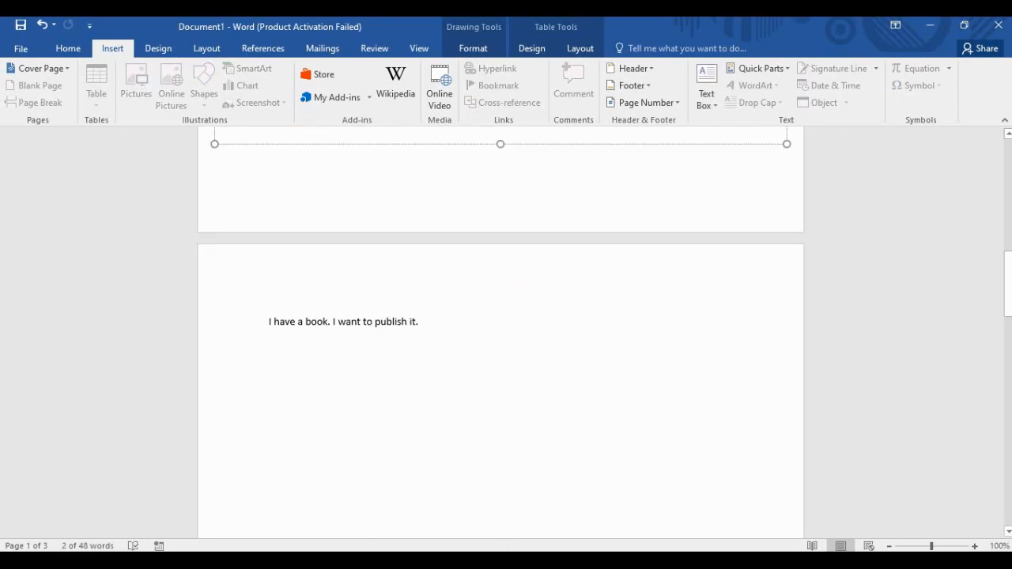
Add a page break after "I have a book." so "I want to publish it." starts a new page.
click(330, 344)
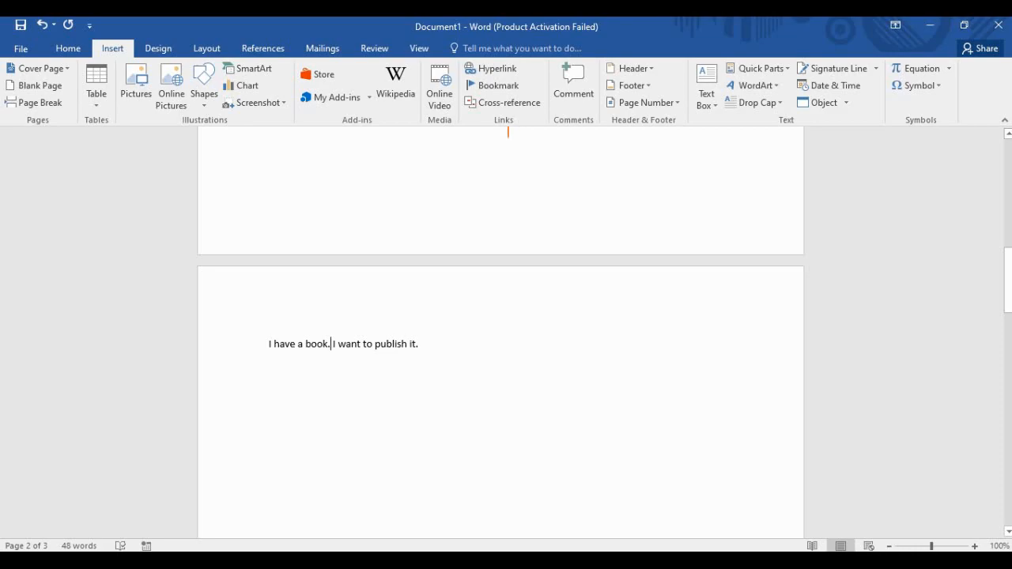
scroll(501, 332, down, 2)
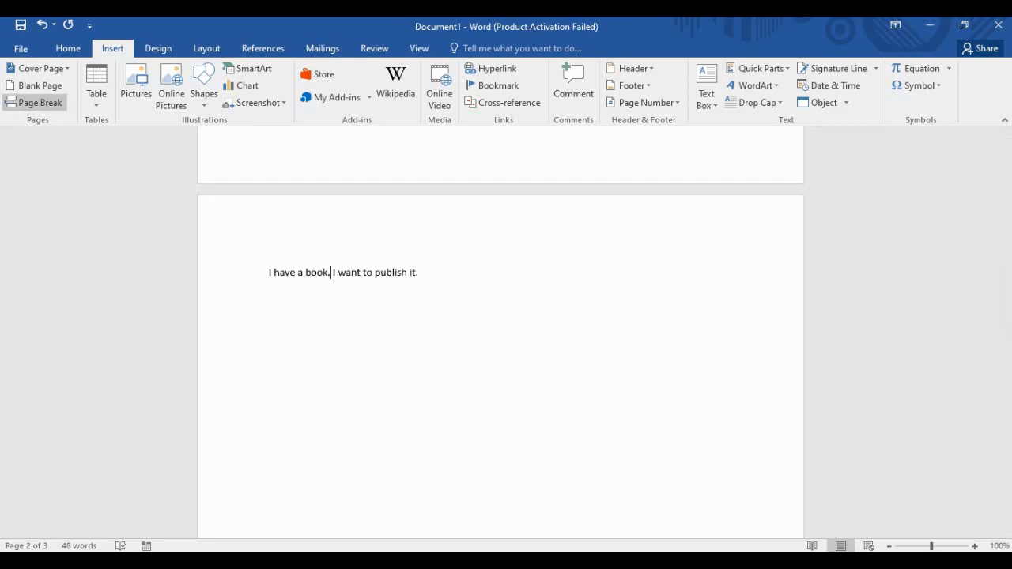
click(35, 102)
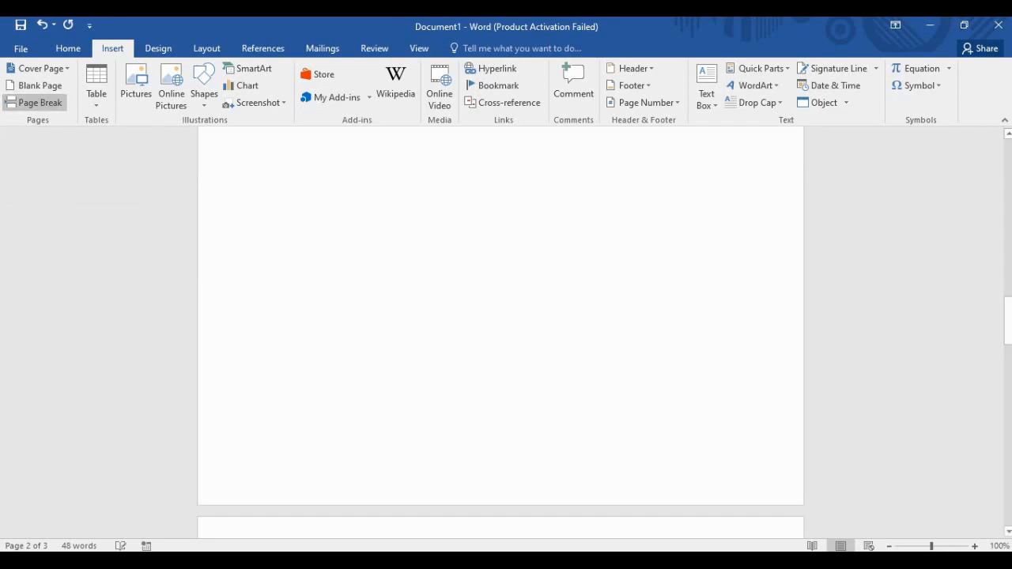
scroll(500, 332, up, 3)
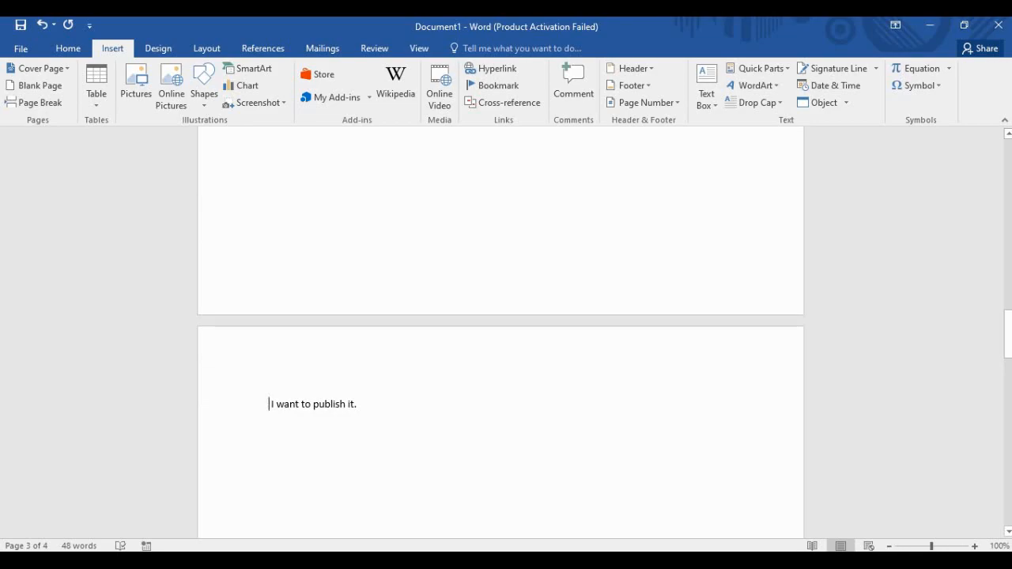
scroll(501, 332, up, 3)
scroll(500, 332, up, 12)
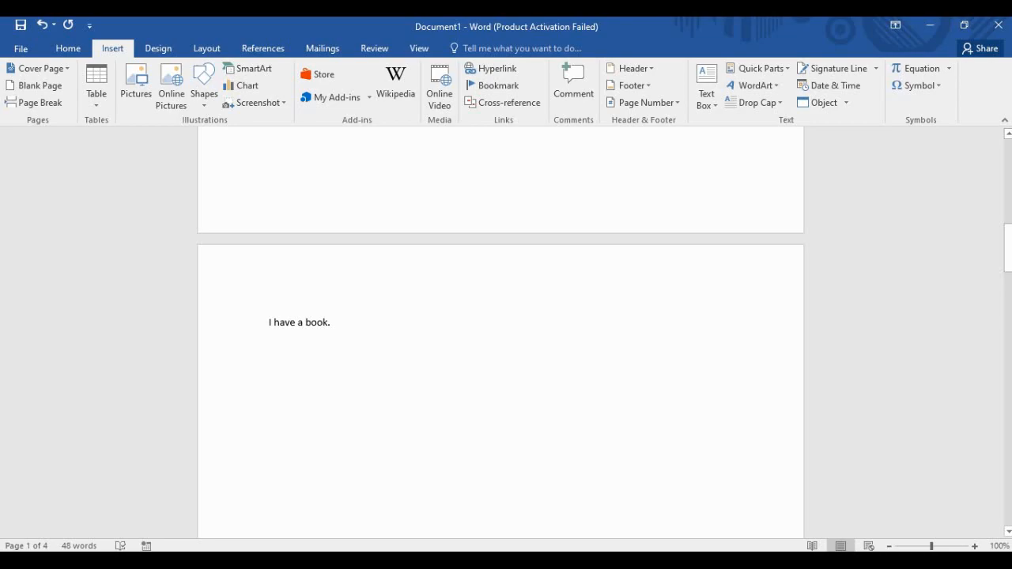
Add a blank page, then a 4-column by 5-row table on a new line below "I have a book.".
scroll(500, 332, up, 10)
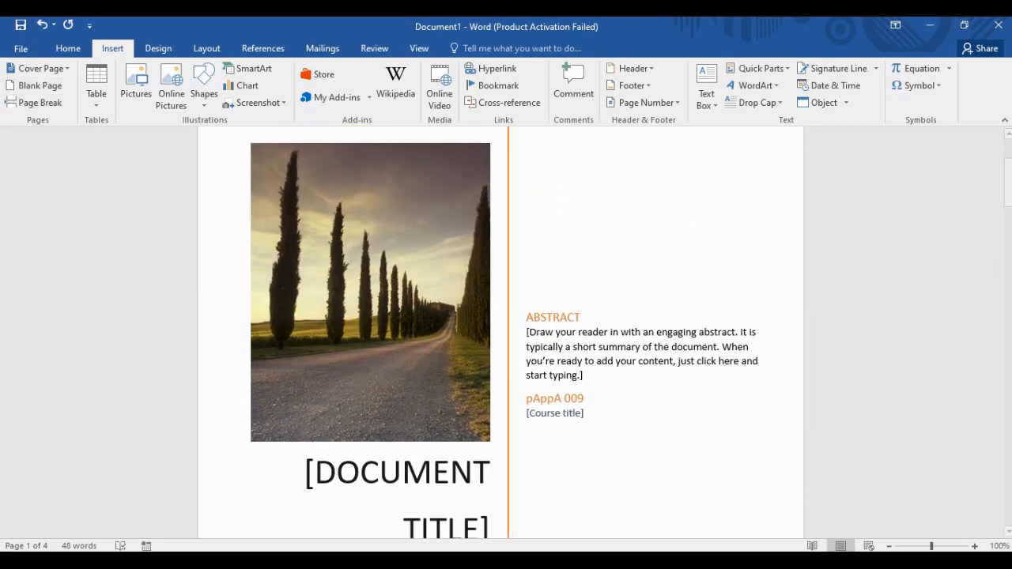
click(35, 86)
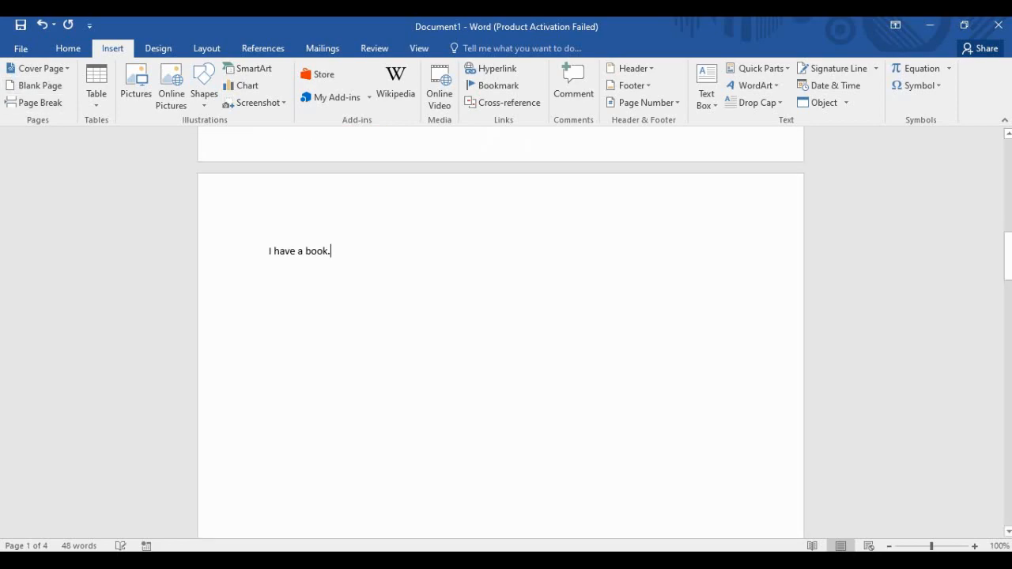
key(Return)
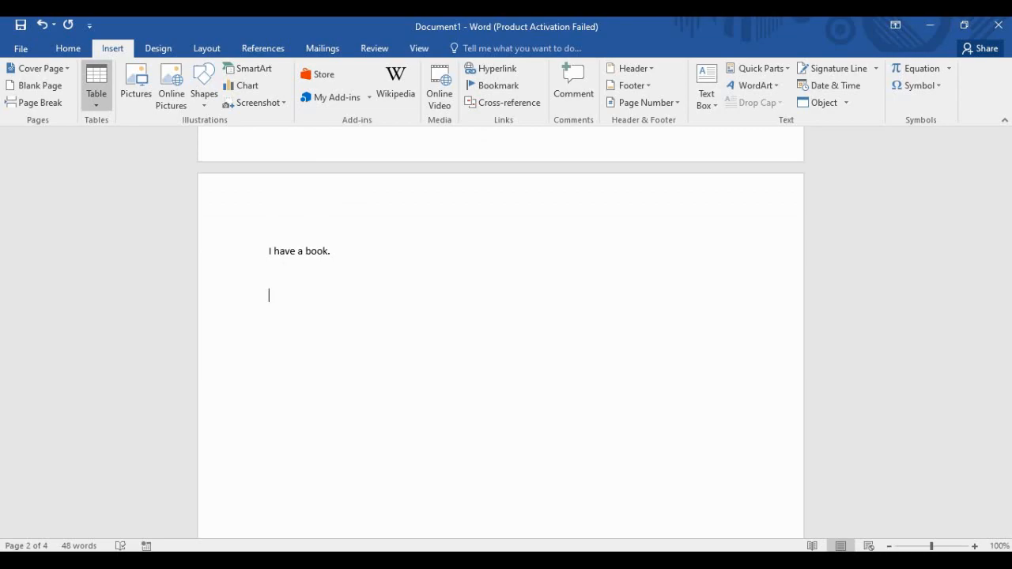
click(96, 87)
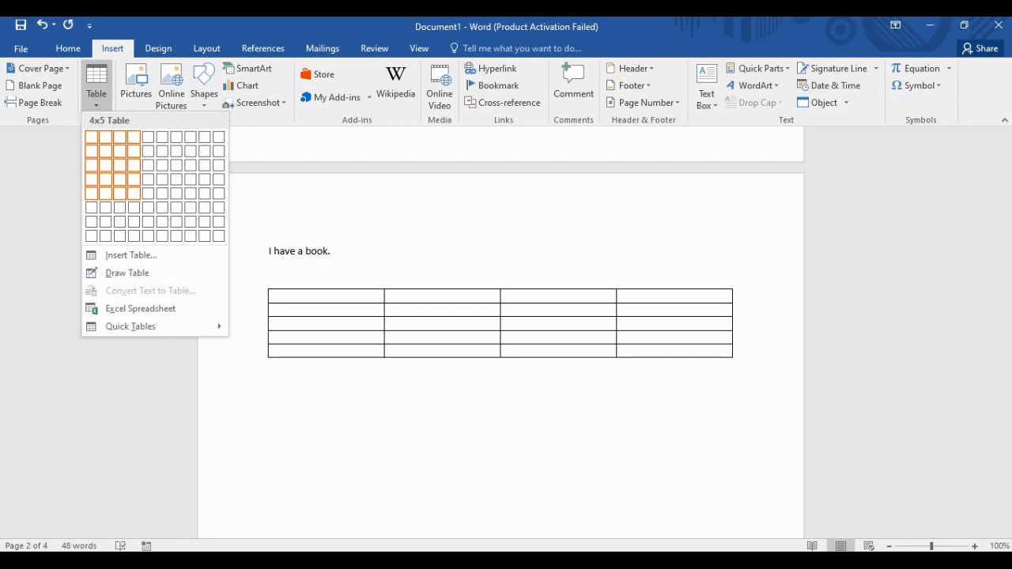
click(133, 193)
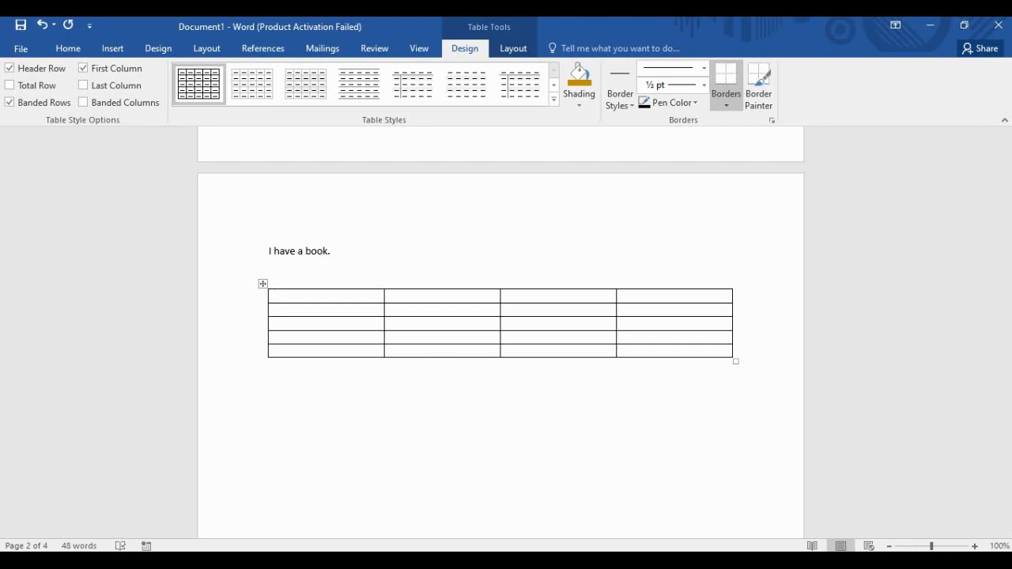
Apply the grey grid table style with black header row, first column and gray banded rows.
click(554, 100)
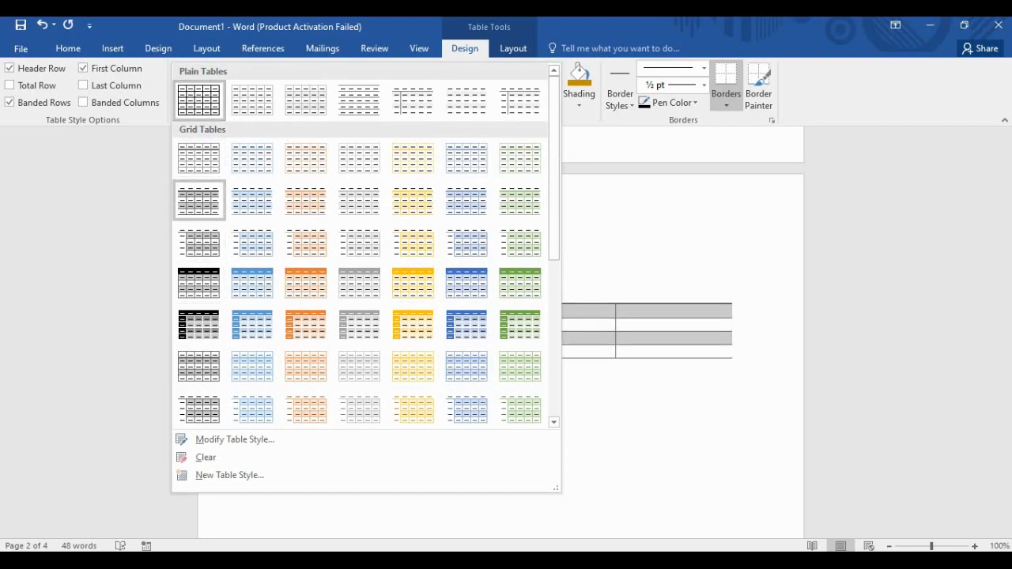
scroll(198, 406, down, 3)
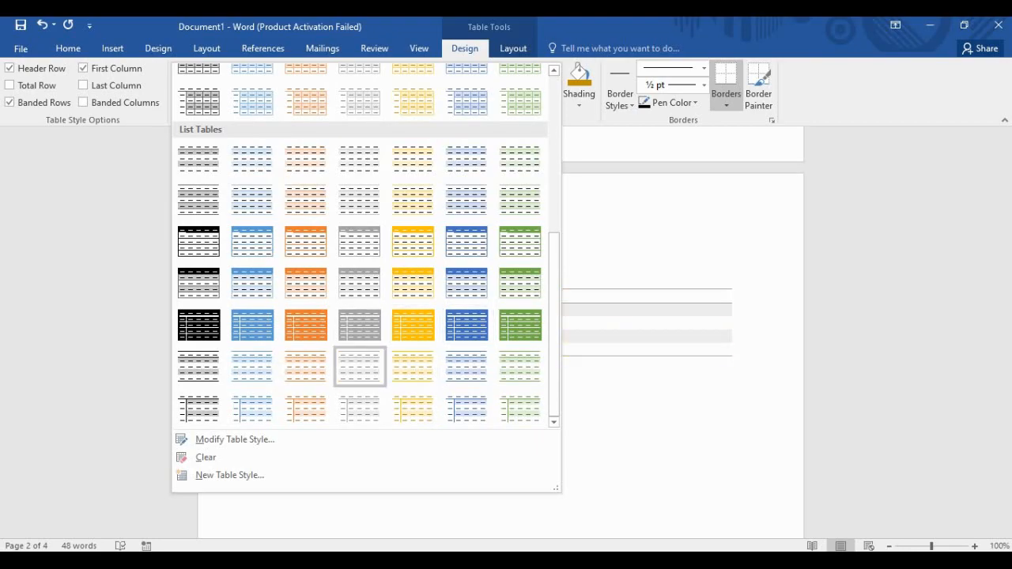
scroll(252, 282, up, 3)
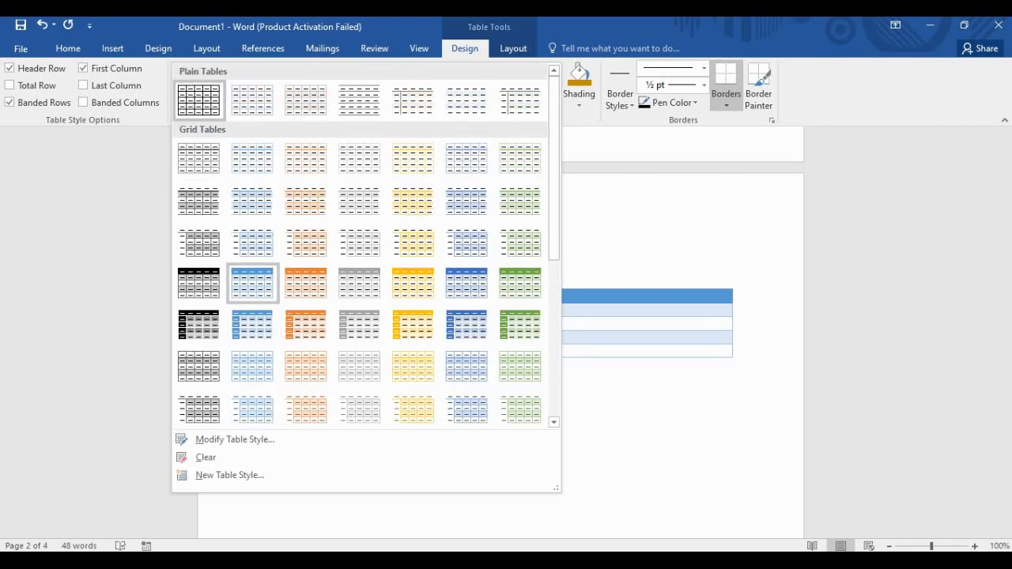
scroll(252, 282, down, 3)
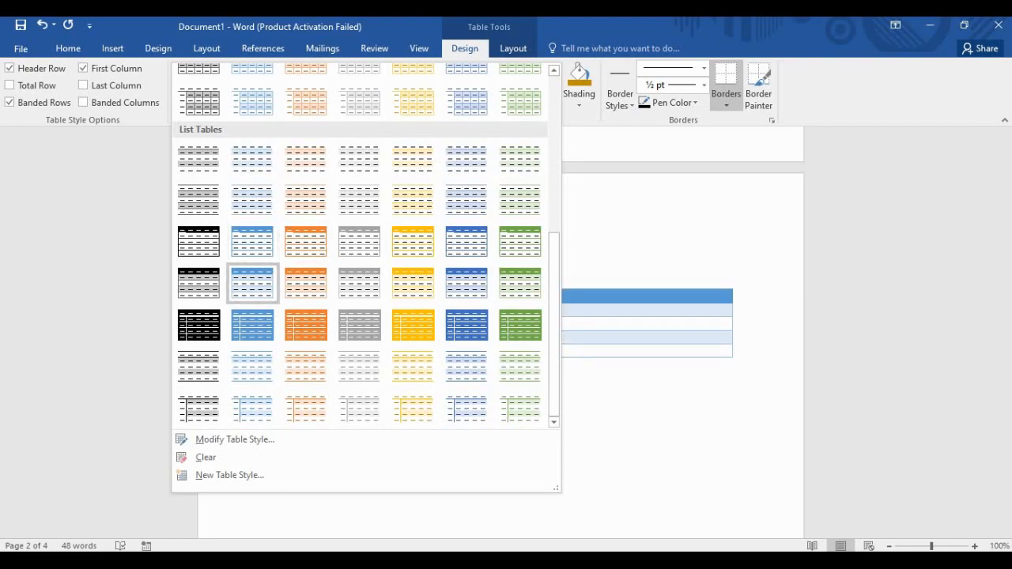
scroll(198, 282, up, 3)
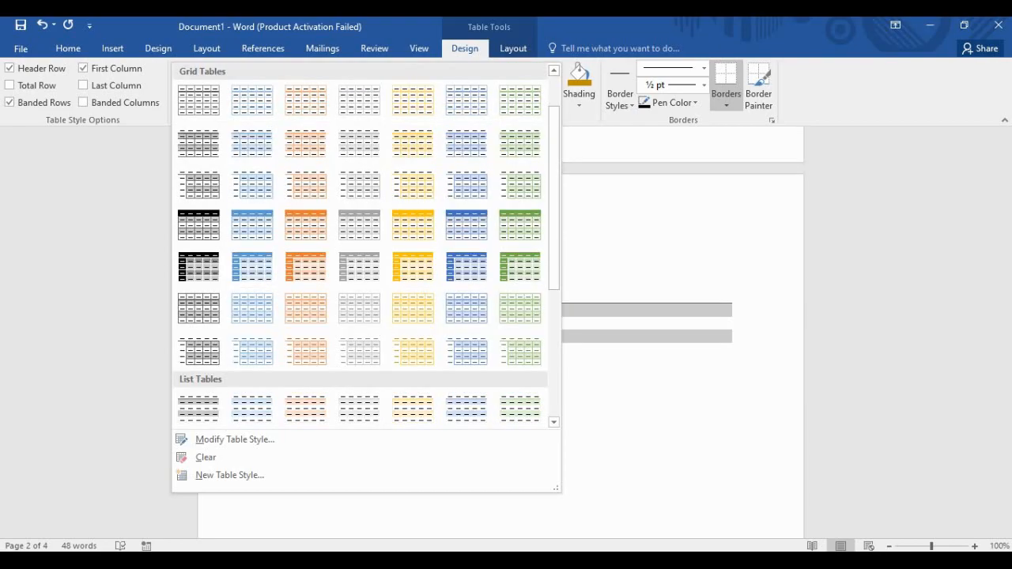
click(198, 269)
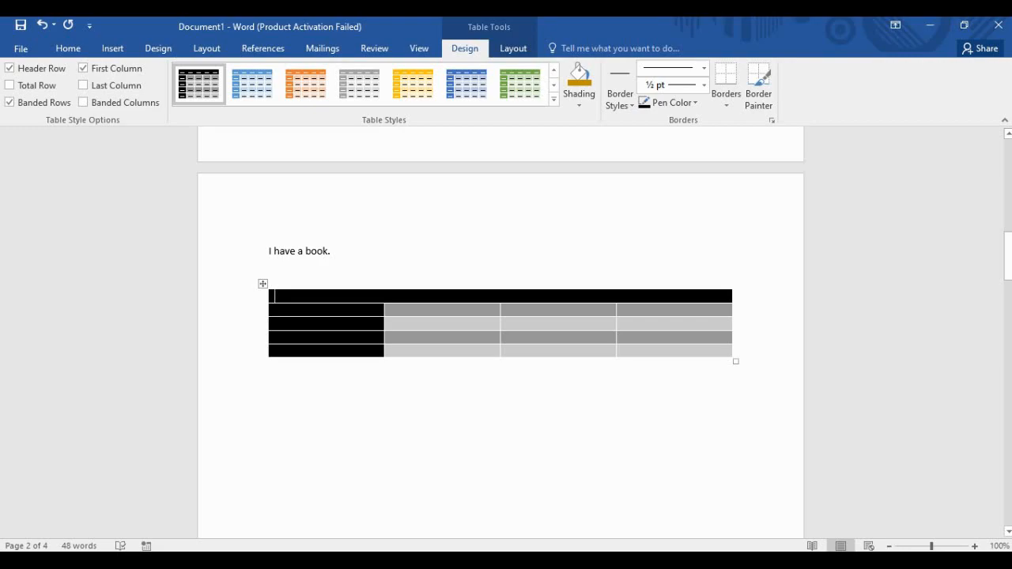
click(579, 99)
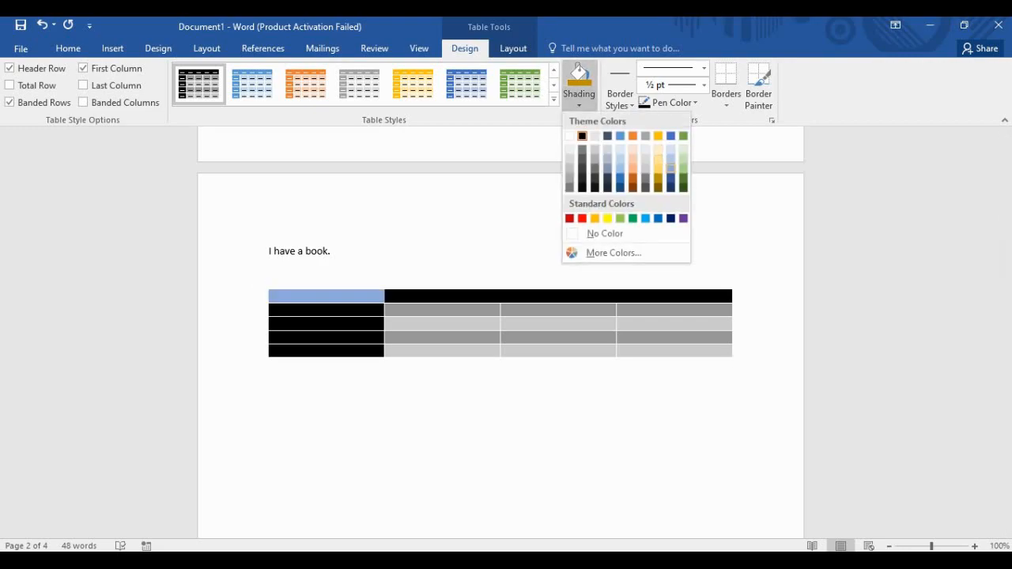
key(Escape)
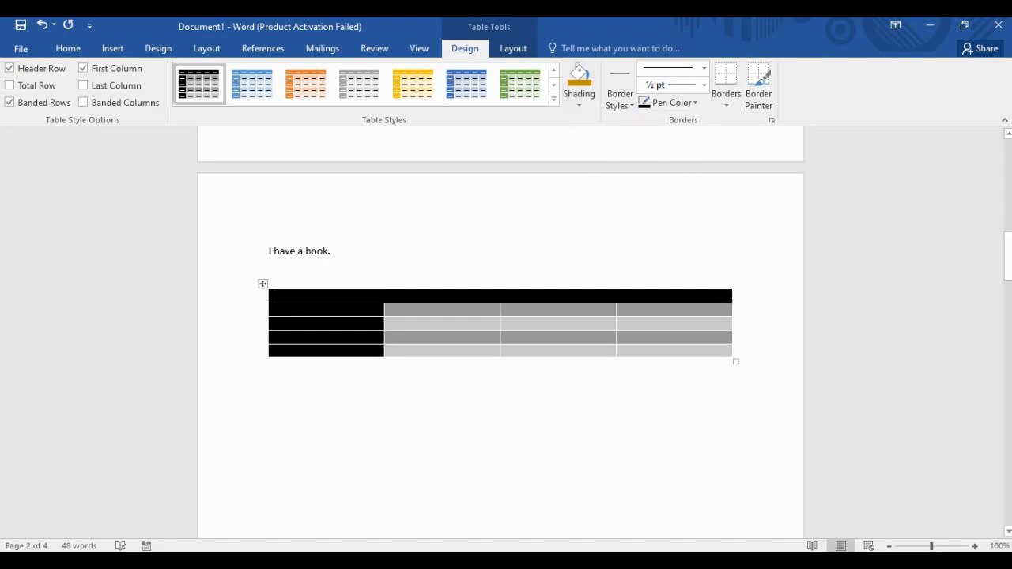
click(263, 284)
click(579, 105)
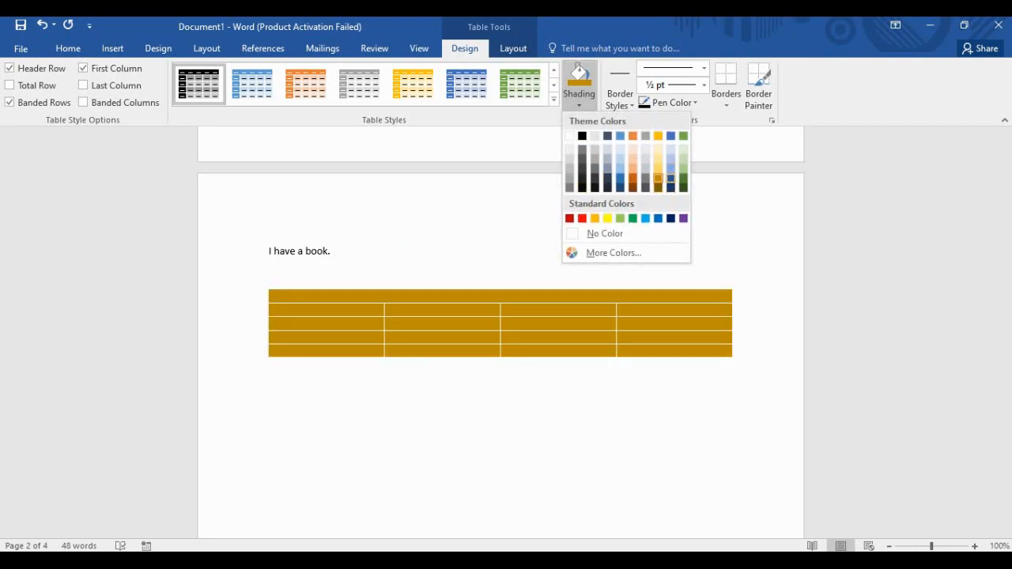
key(Escape)
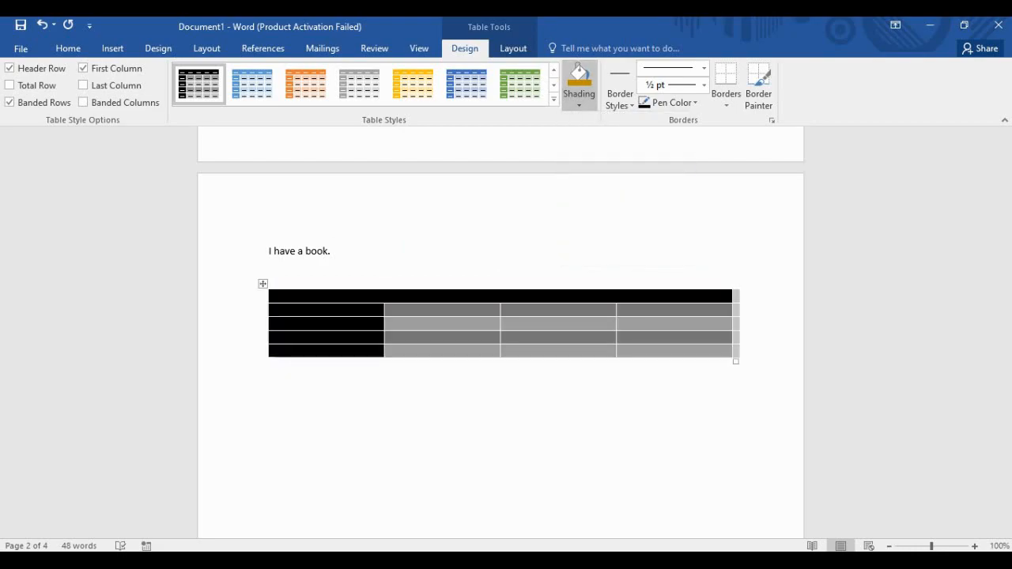
drag(263, 284, 263, 284)
click(263, 284)
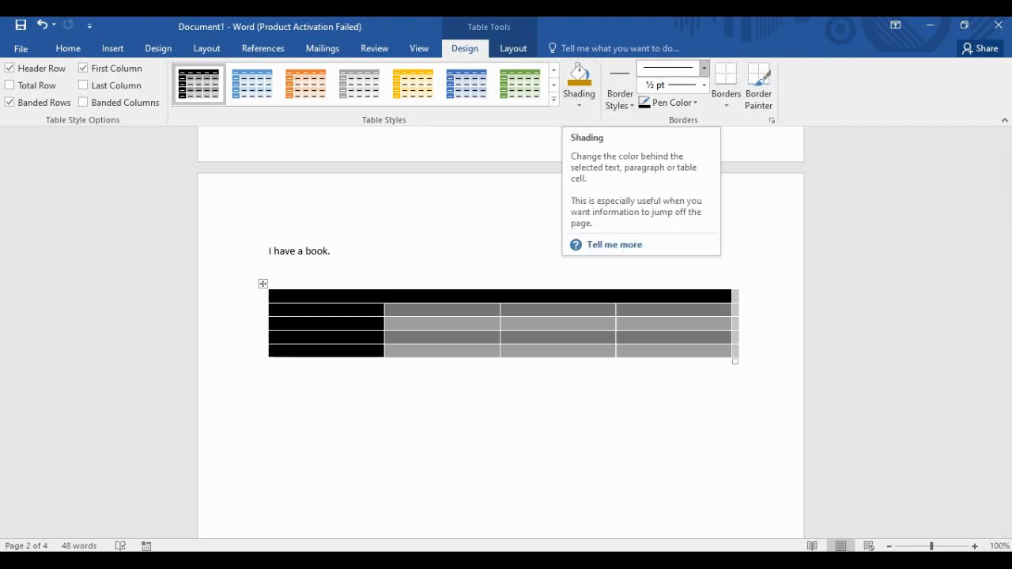
Set the table border pen to a double-line style with 3 pt weight.
click(704, 68)
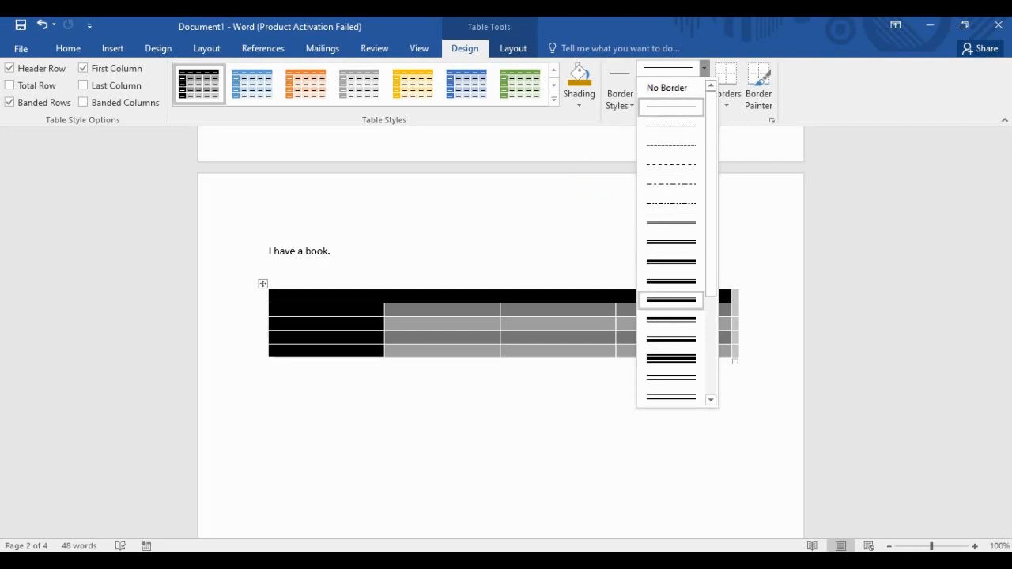
scroll(671, 280, down, 3)
click(671, 301)
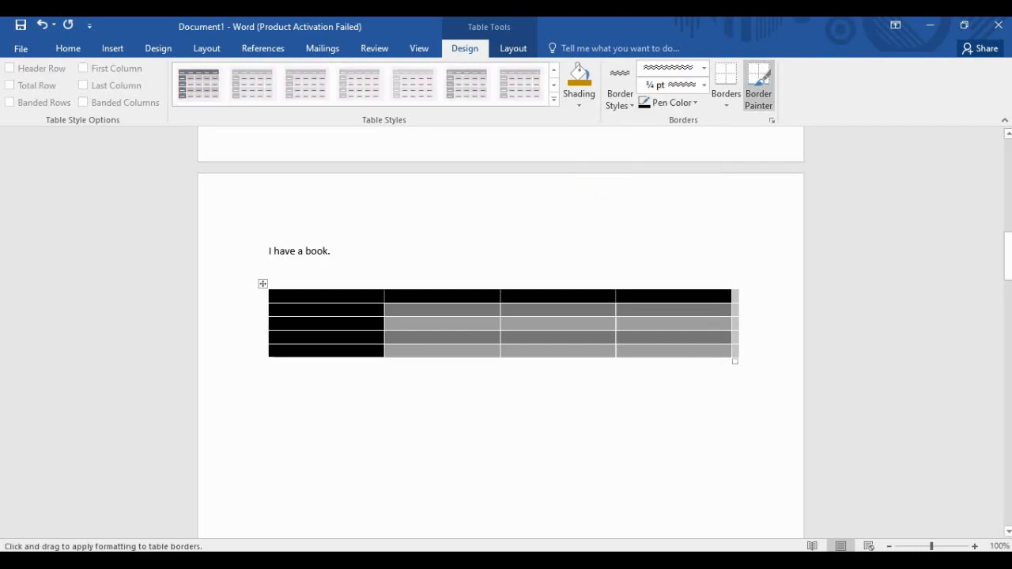
click(704, 68)
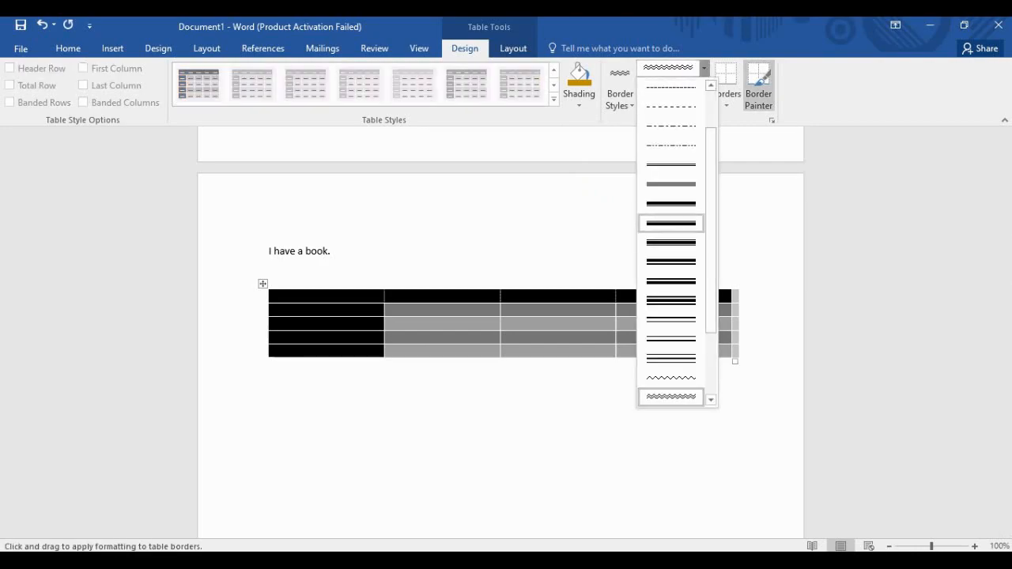
click(672, 166)
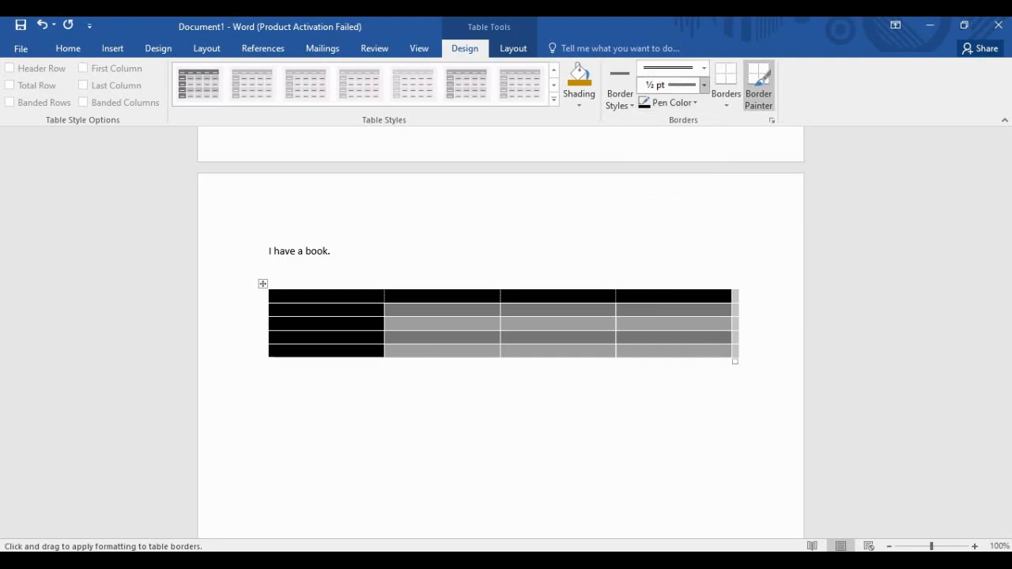
click(703, 84)
click(672, 201)
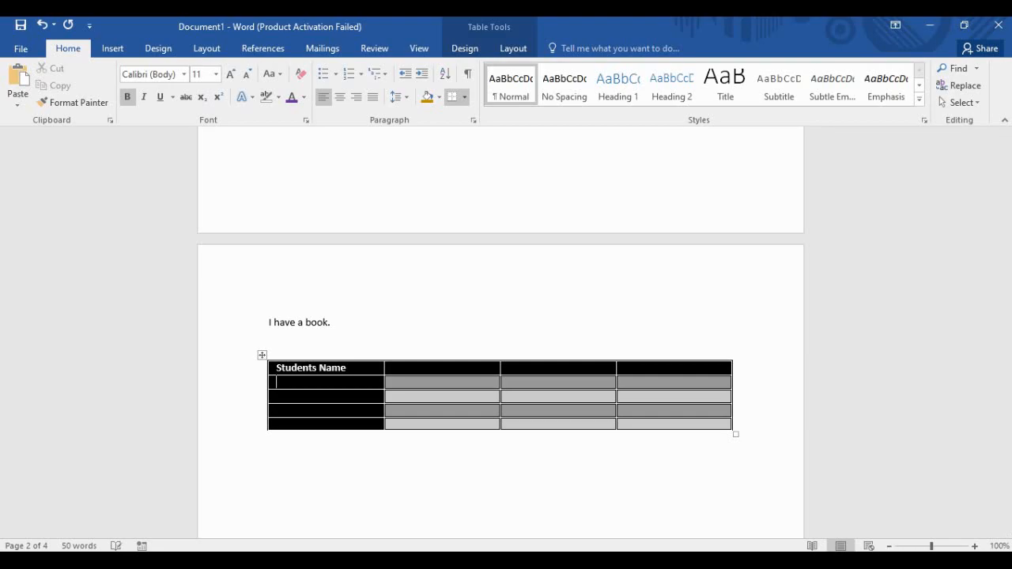
Type four student names down the table's first column, one per row.
text(Karim)
key(Return)
key(BackSpace)
key(Tab)
key(shift+Tab)
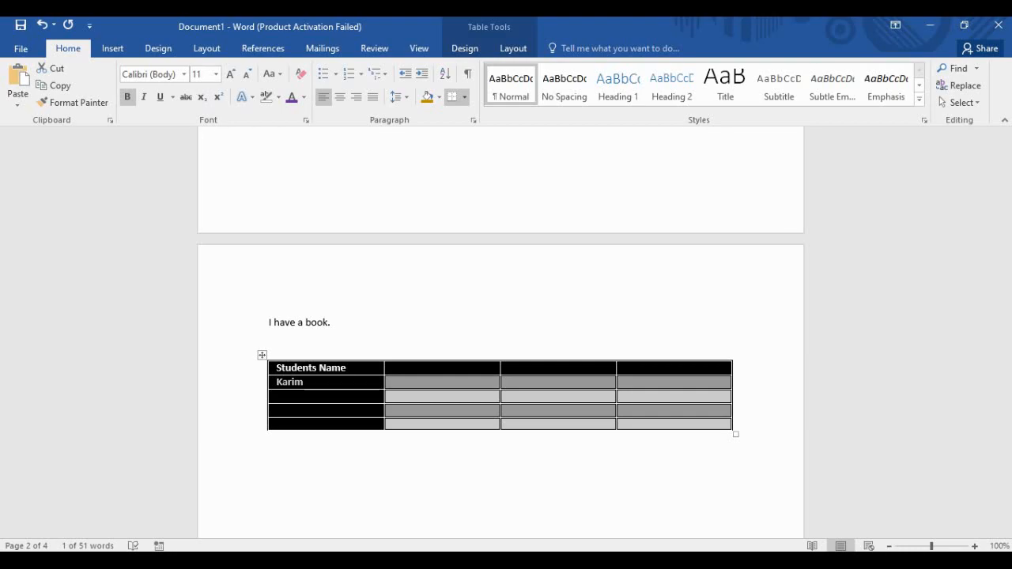
key(Return)
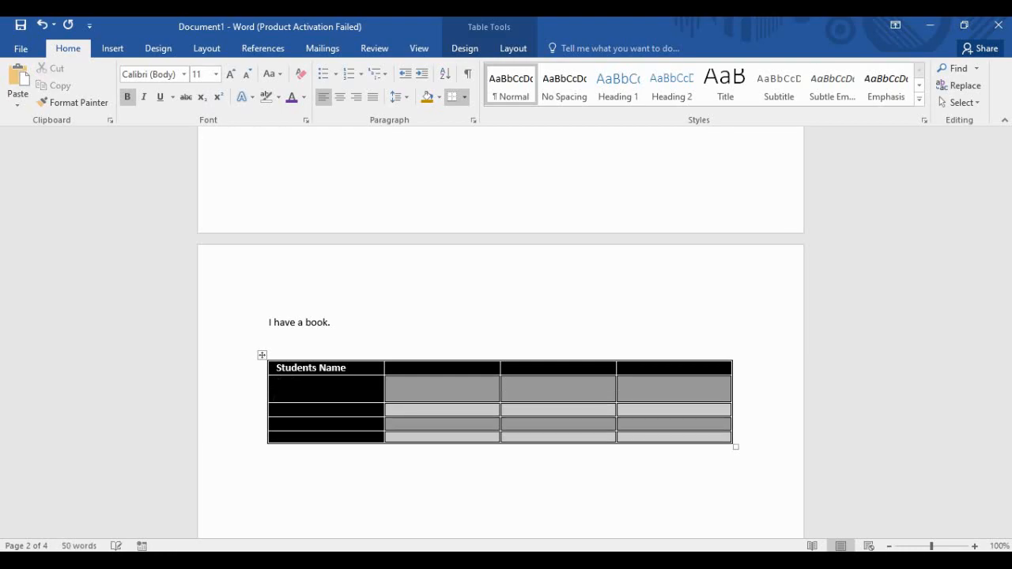
key(ctrl+z)
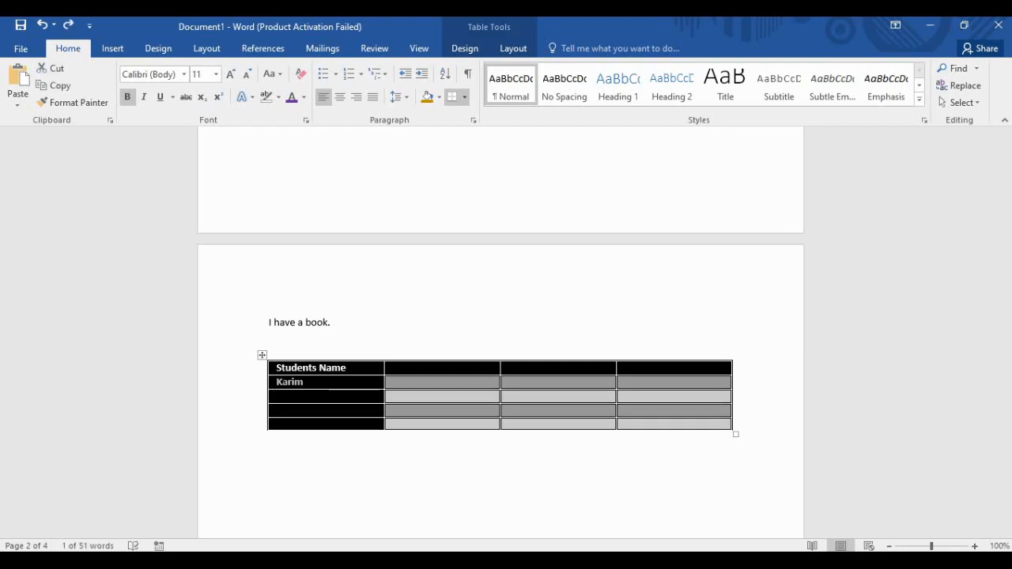
key(Down)
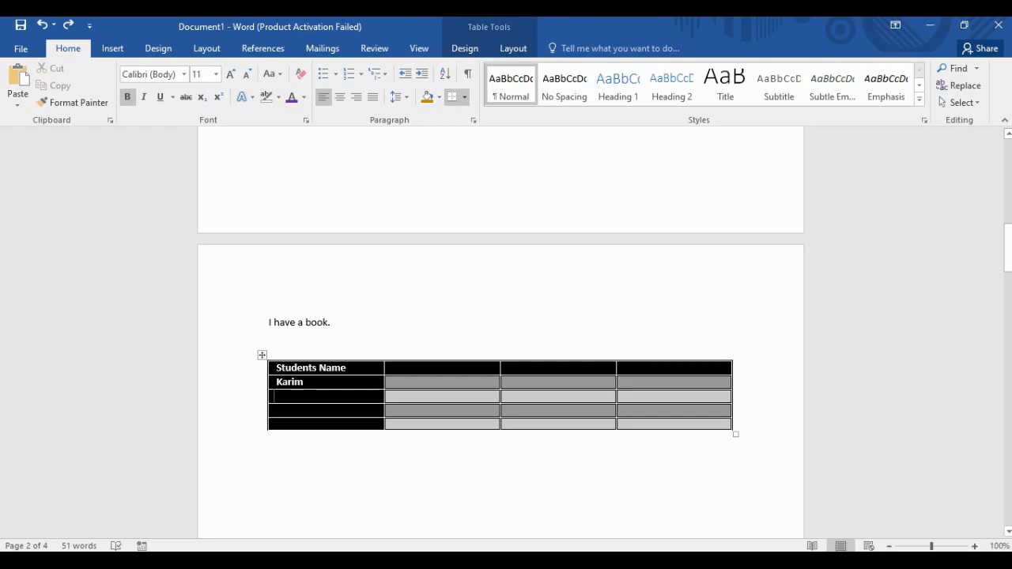
text(uice)
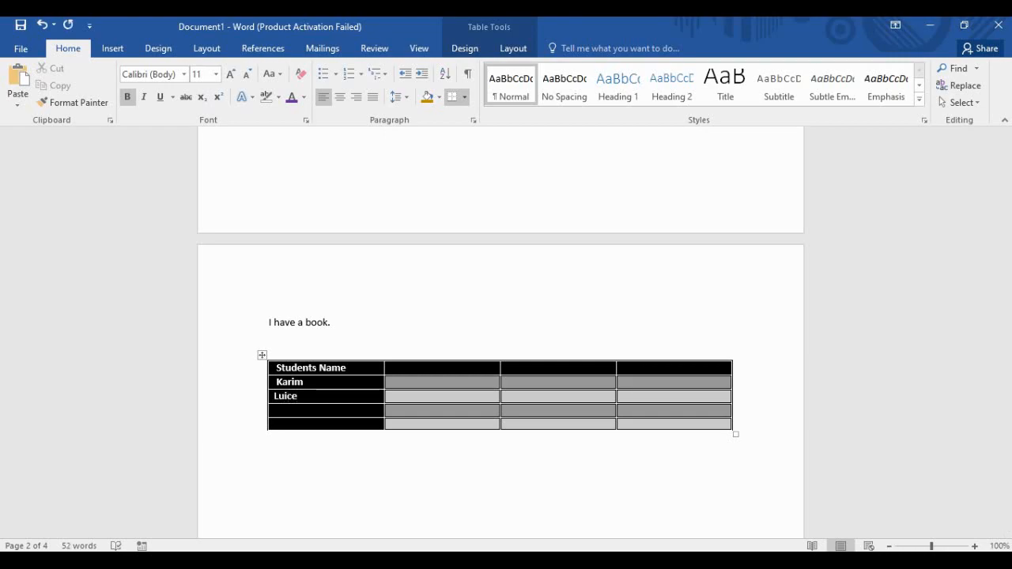
click(275, 410)
text(Irish)
key(Return)
key(BackSpace)
text(Gorge)
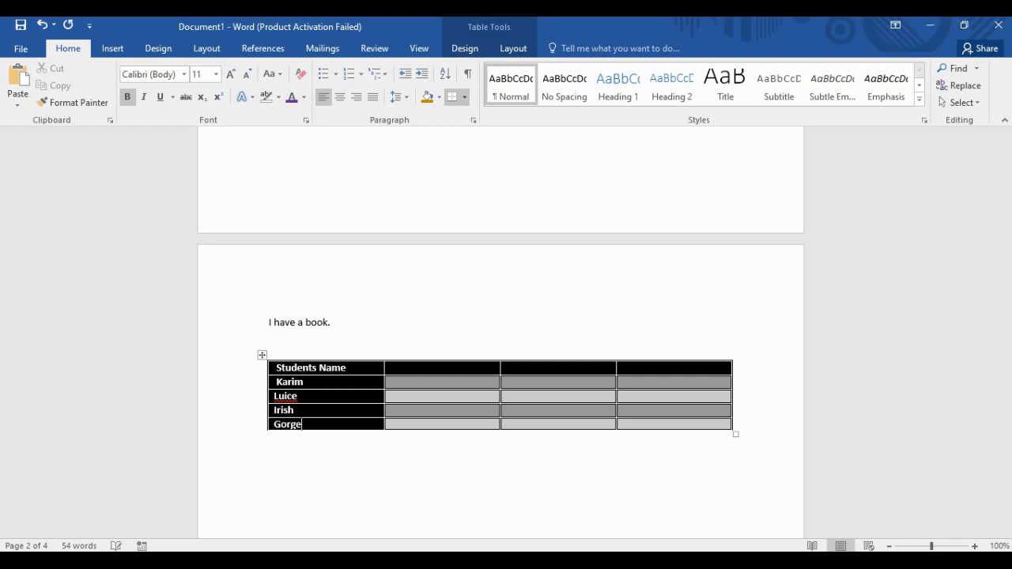
Enter the header cells Day, Evening and Night beside Students Name.
click(392, 369)
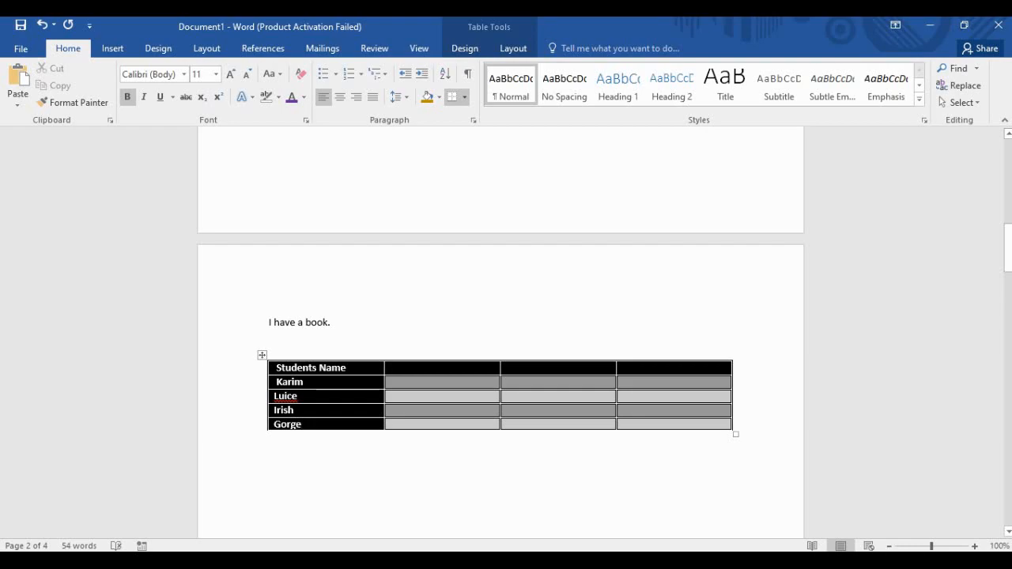
text(Day)
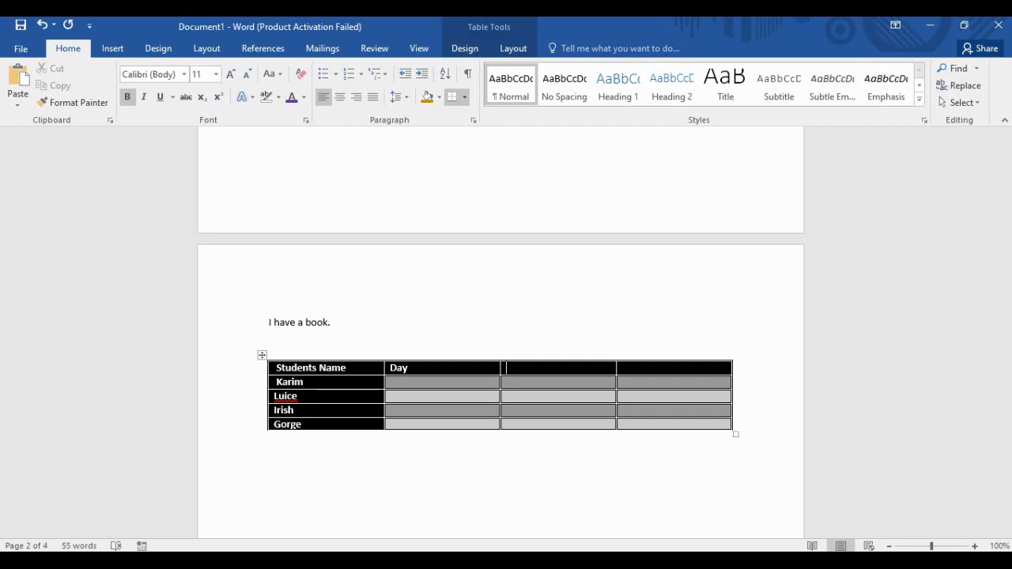
key(Tab)
text(Evening)
text(Night)
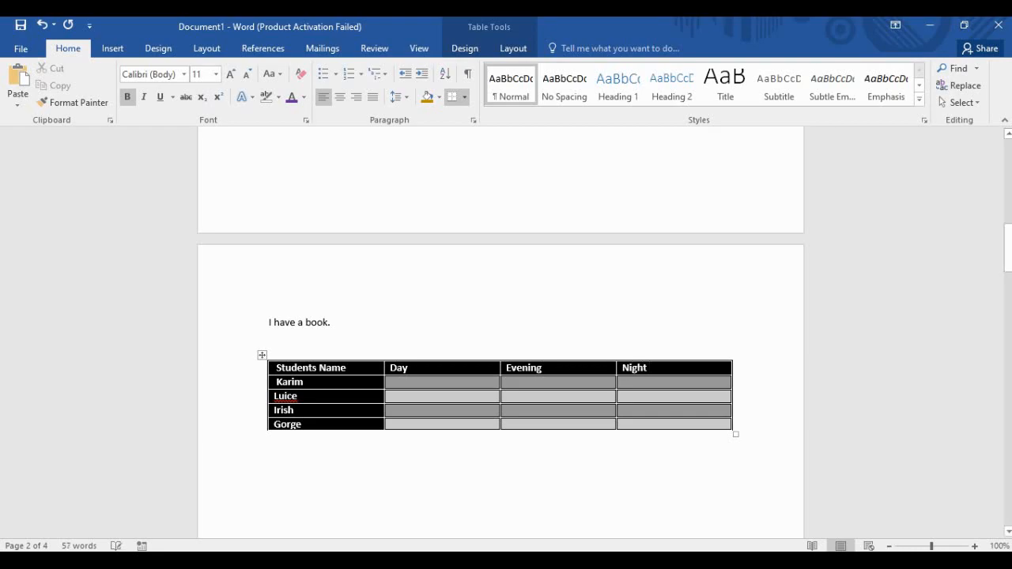
Enter 8 hr, 2 Hr and 6 hr in the first student's Day, Evening and Night cells.
click(392, 382)
text(8 hr)
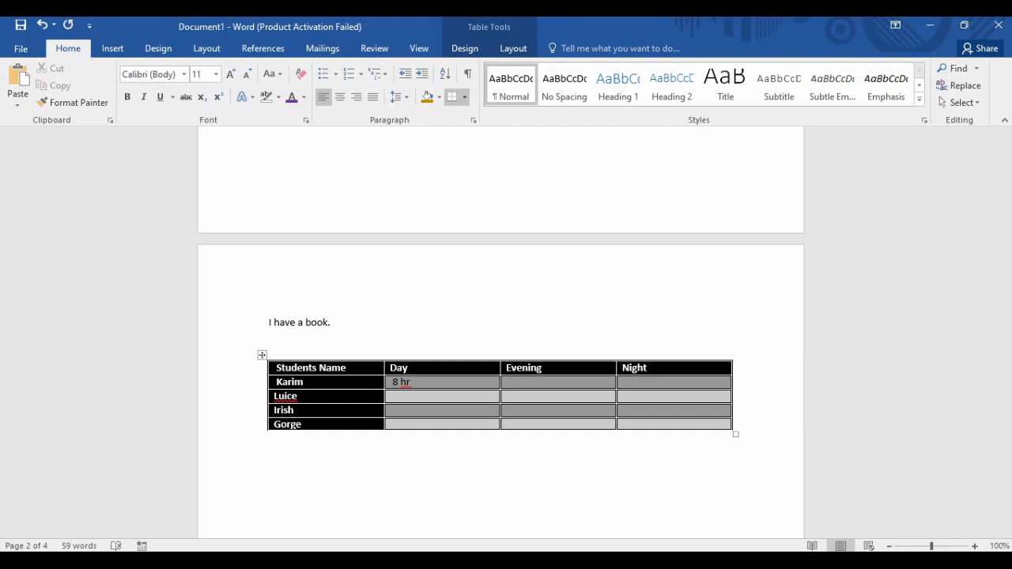
text( 2 Hr)
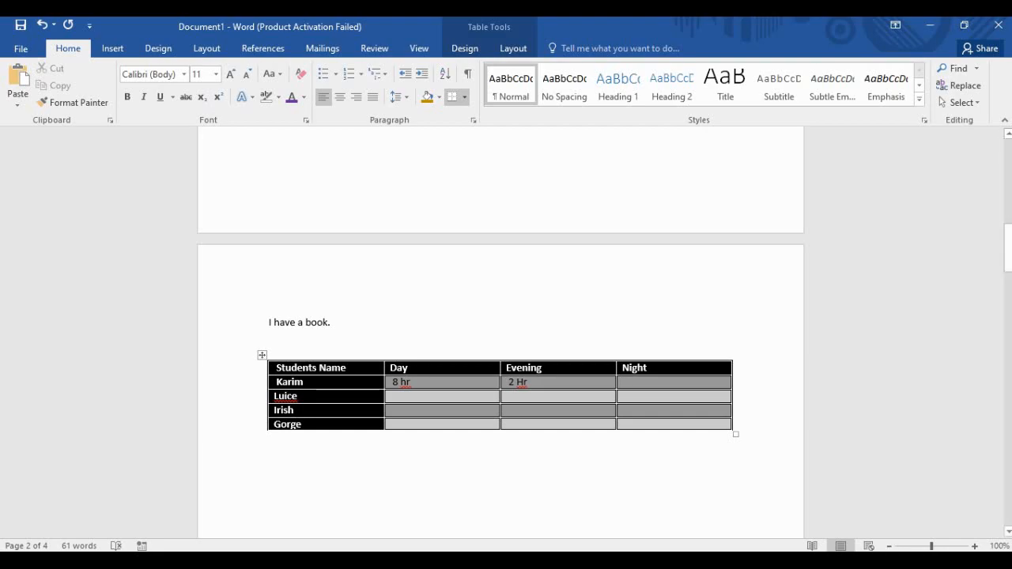
text(6 hr)
click(649, 367)
Enter 7 hr and 1 hr in the second student's Day and Evening cells.
click(390, 397)
text(7 hr)
click(512, 396)
text(5)
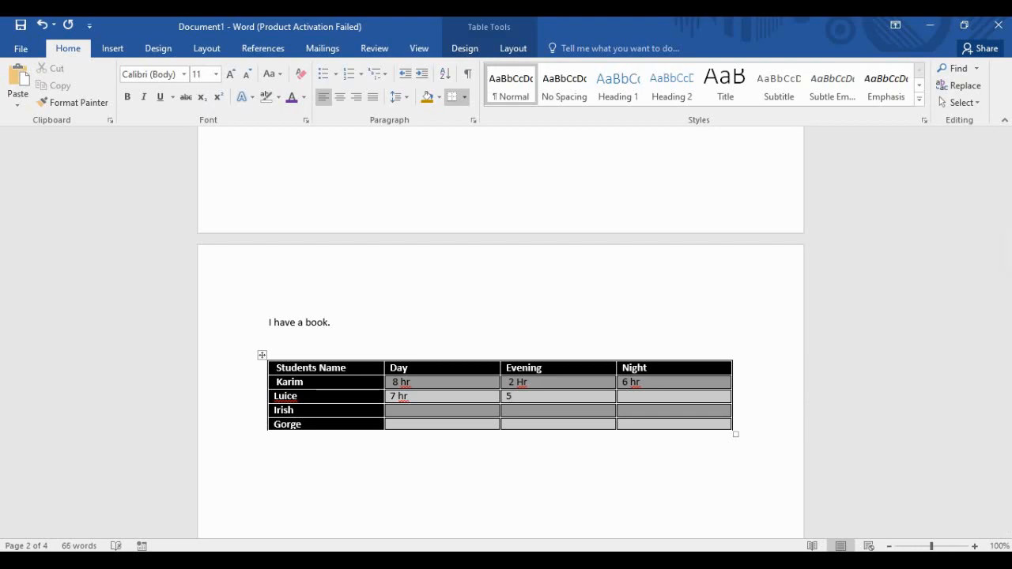
key(BackSpace)
text(1 hr)
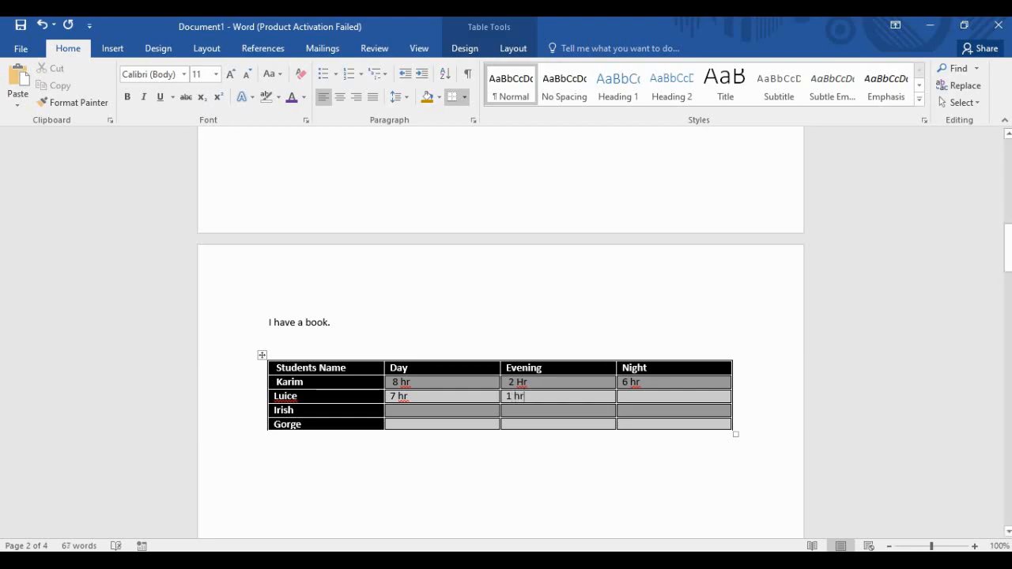
Fill the second student's Night with 8 hr and the third student's row with 5 hr, 2 hr, 5 hr.
click(623, 397)
text(8 hr)
text(5)
text( hr)
click(510, 411)
text(2)
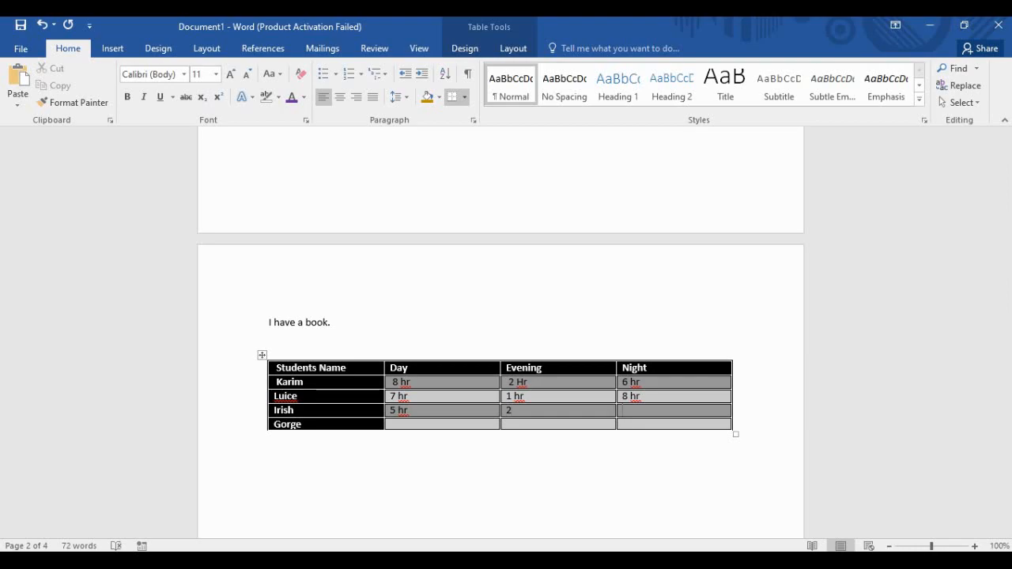
text(5 hr)
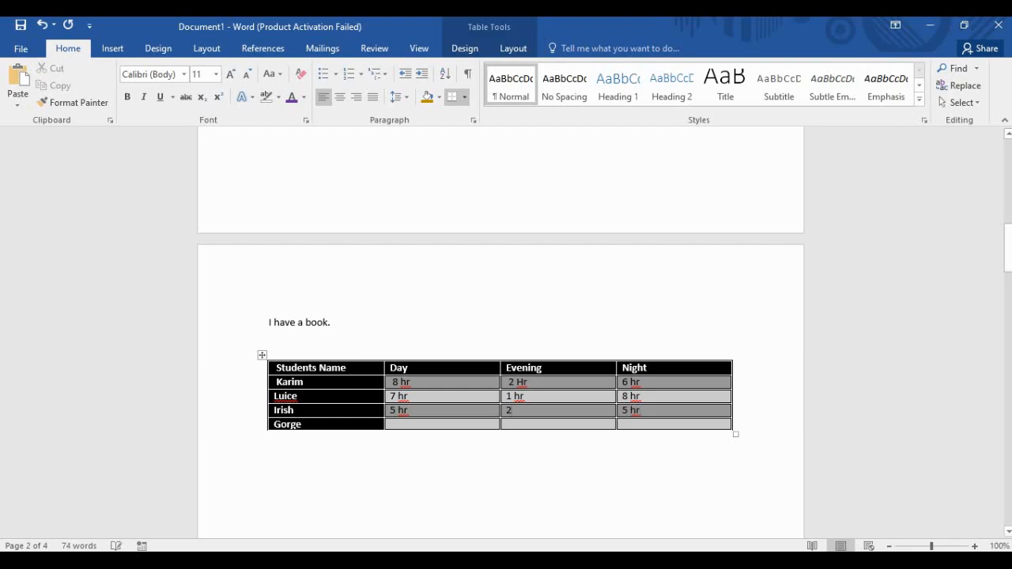
text( hr)
Enter 2 hr, 4 hr, 4 hr in the last student's row and move below the table.
click(395, 425)
text(2 hr)
text(4 hr)
click(623, 424)
text(4 hr)
click(270, 438)
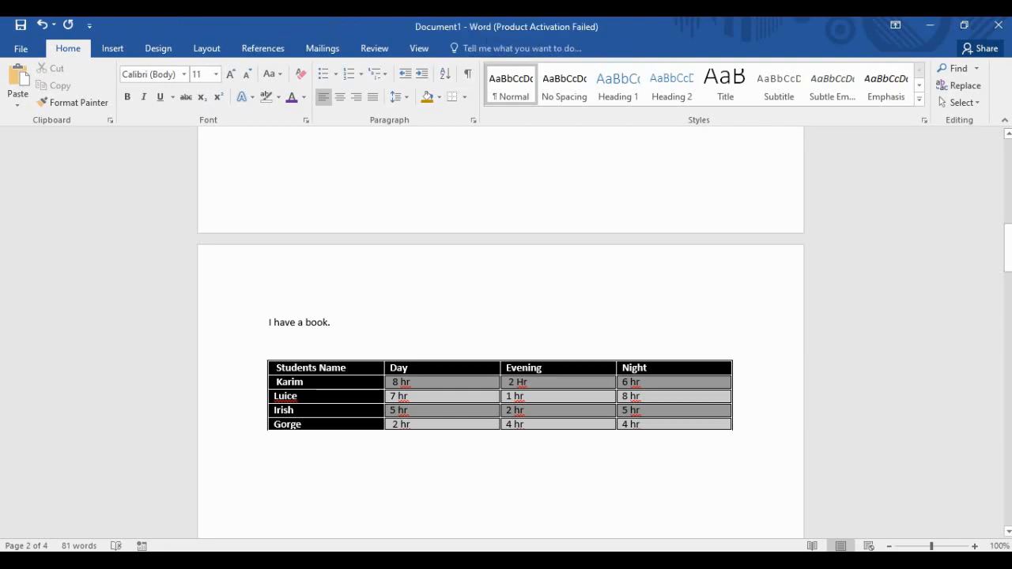
key(Return)
click(253, 467)
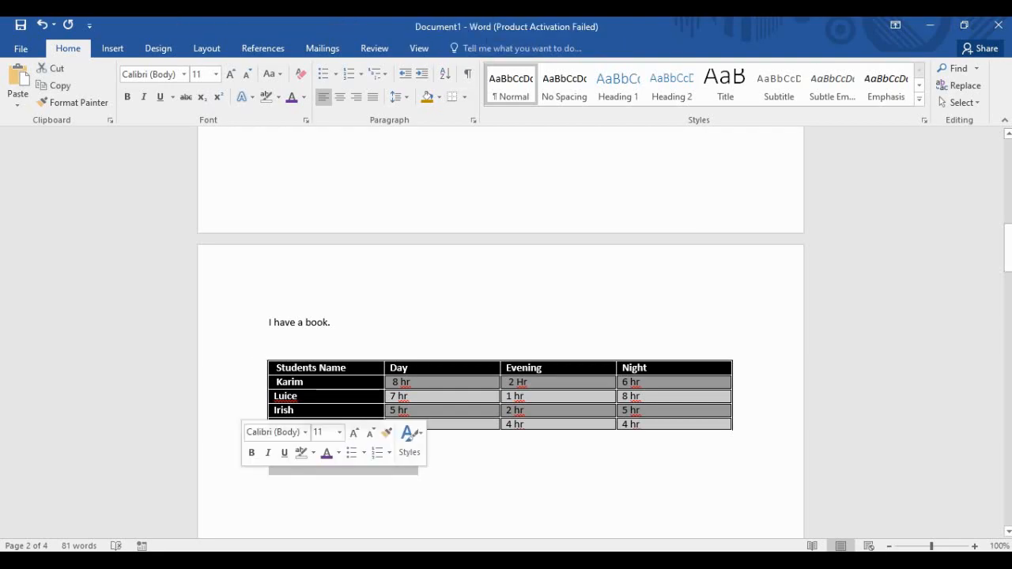
click(270, 460)
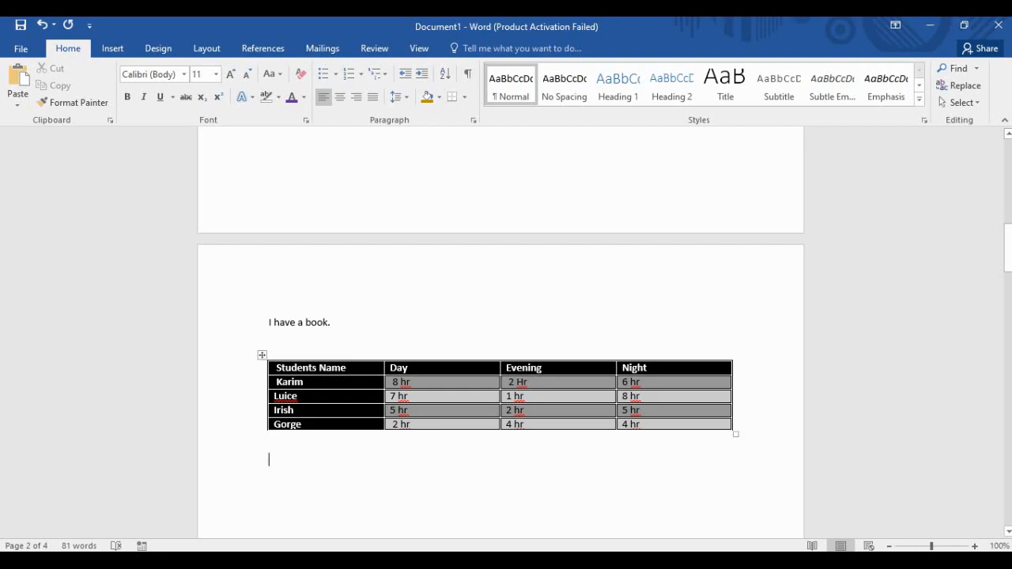
click(262, 355)
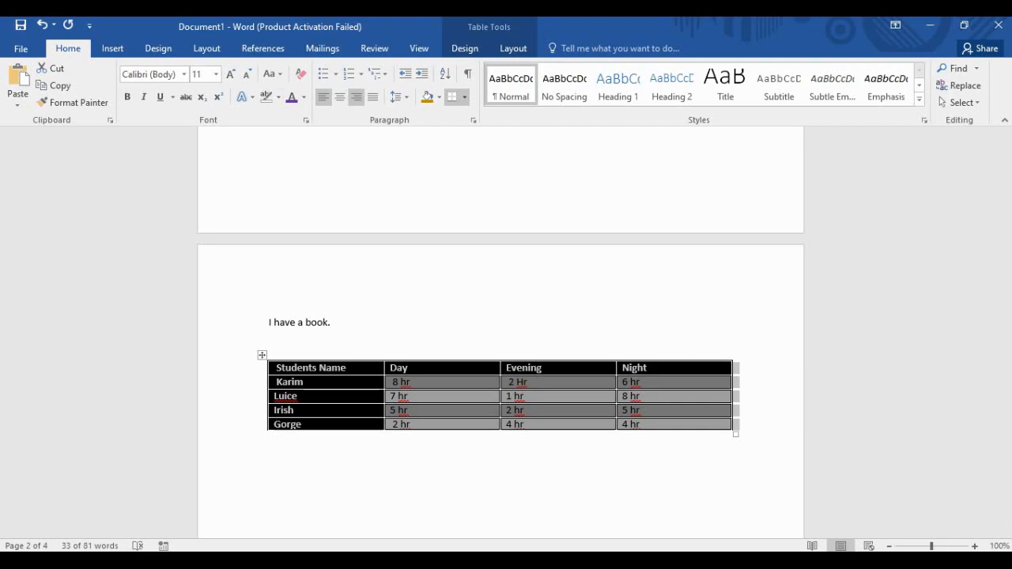
click(339, 96)
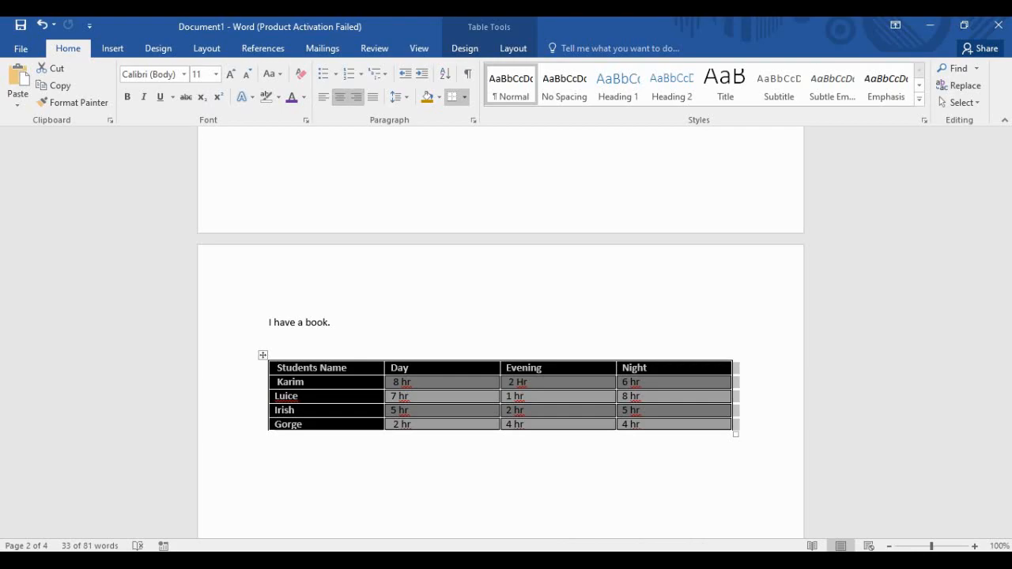
click(357, 96)
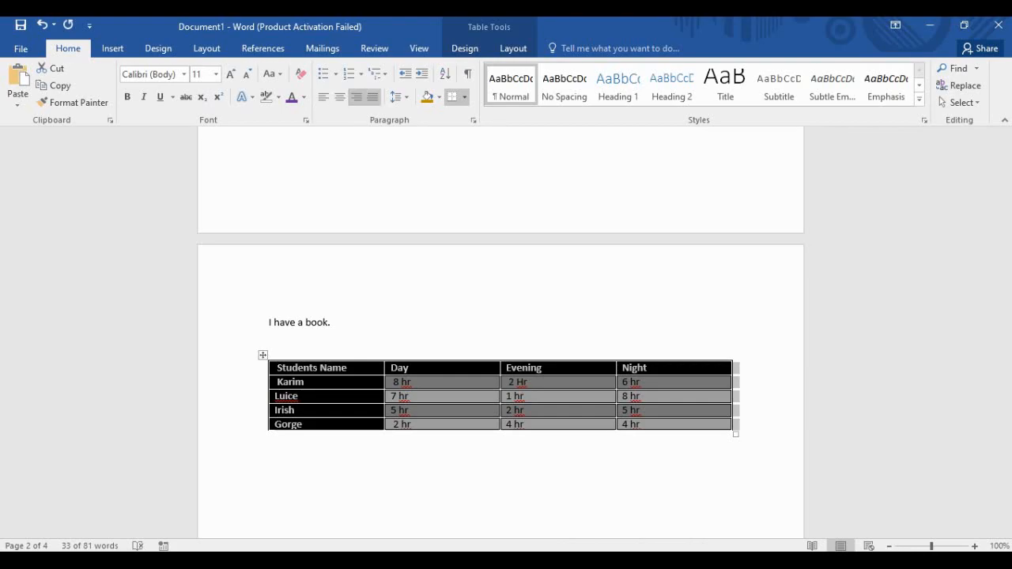
click(373, 97)
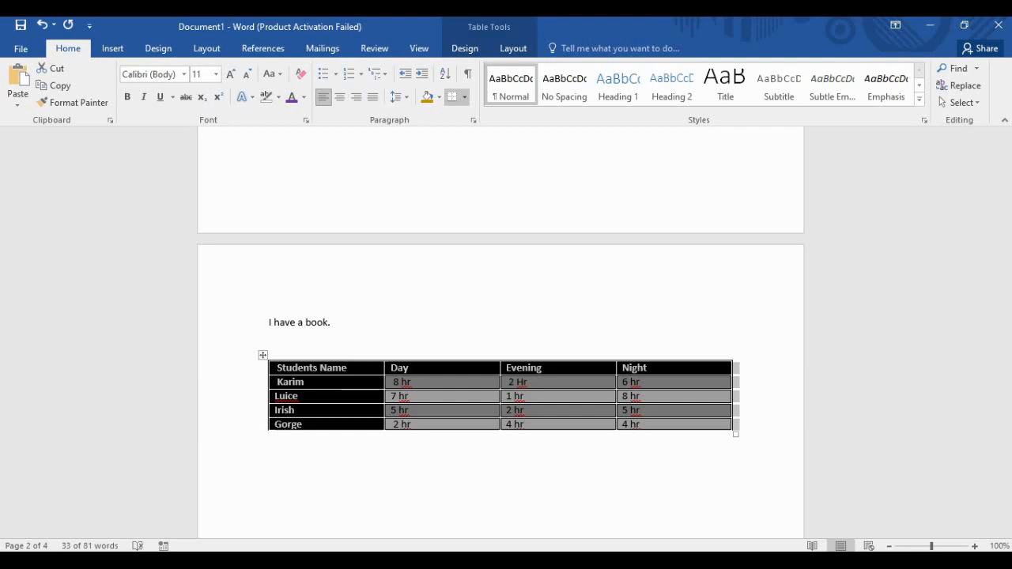
click(410, 369)
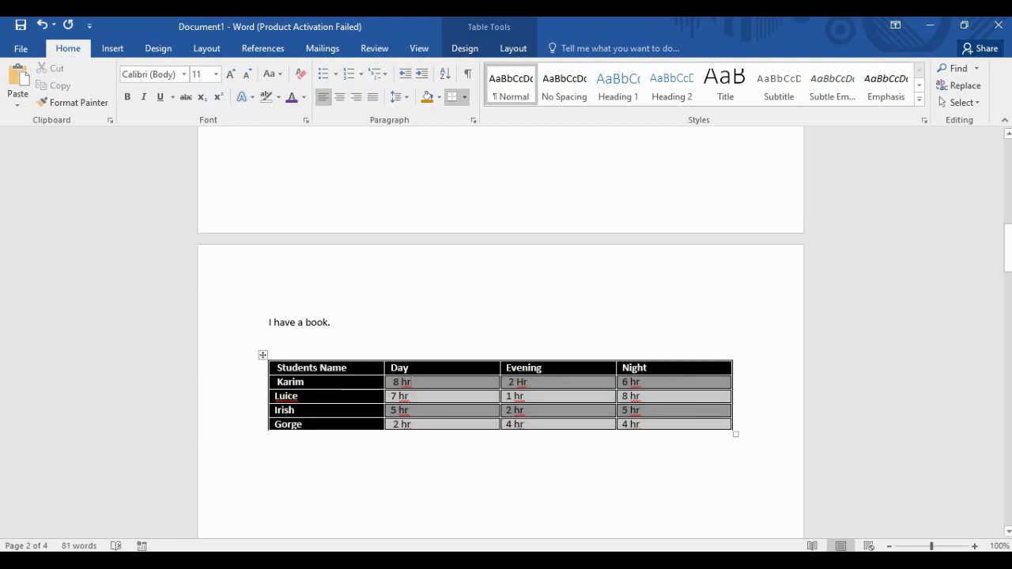
drag(414, 383, 318, 383)
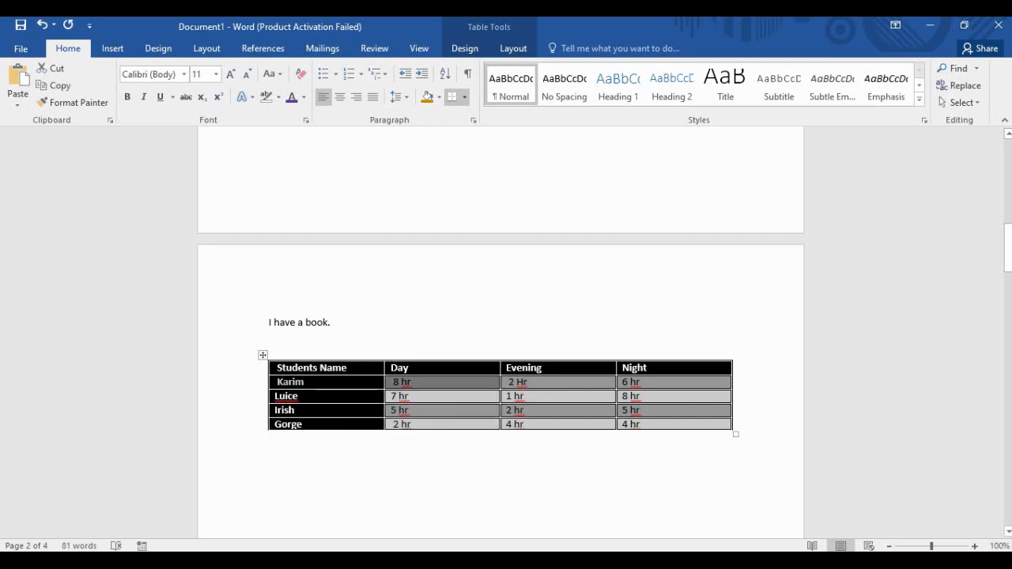
key(ctrl+e)
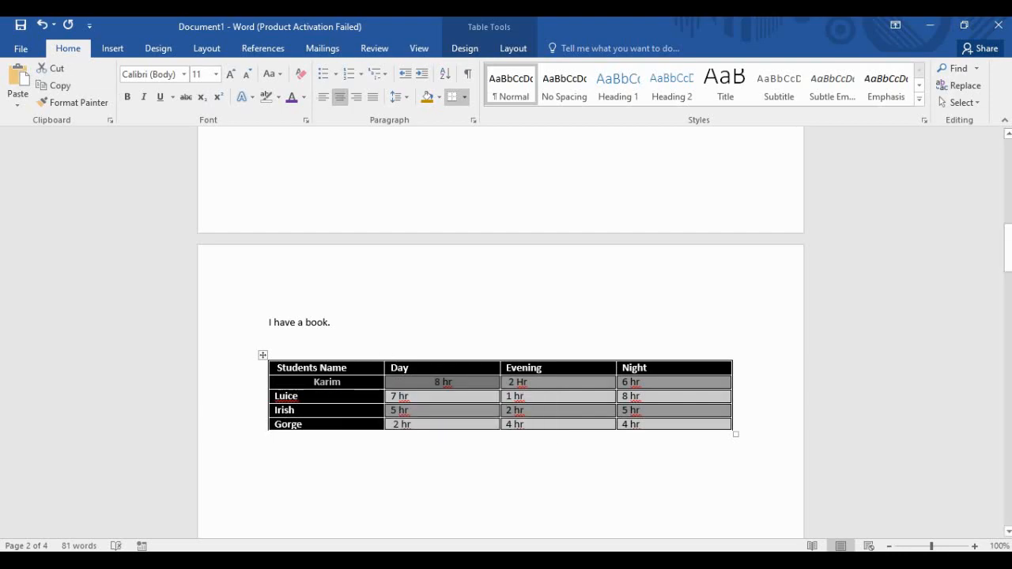
click(409, 396)
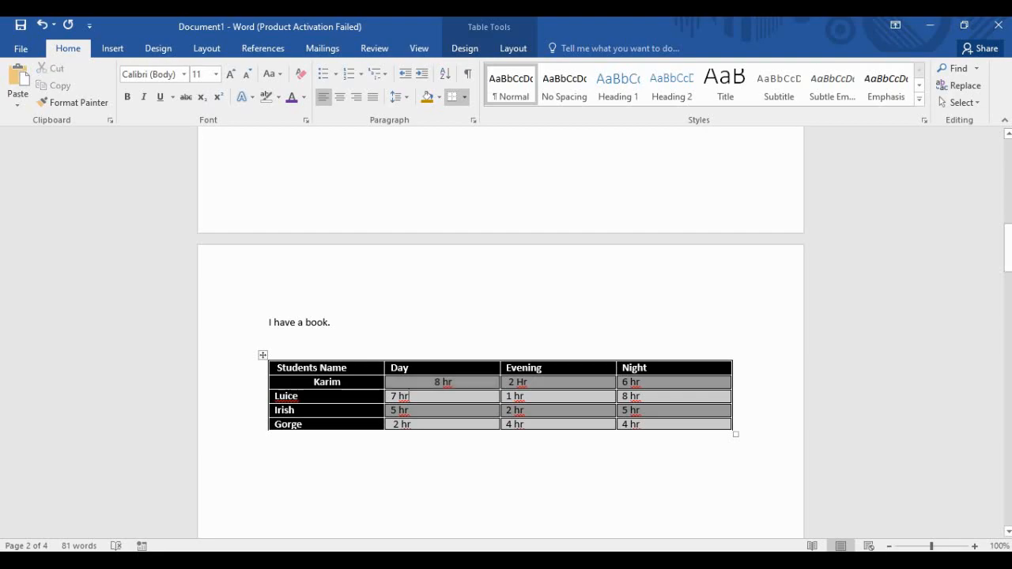
drag(435, 382, 640, 424)
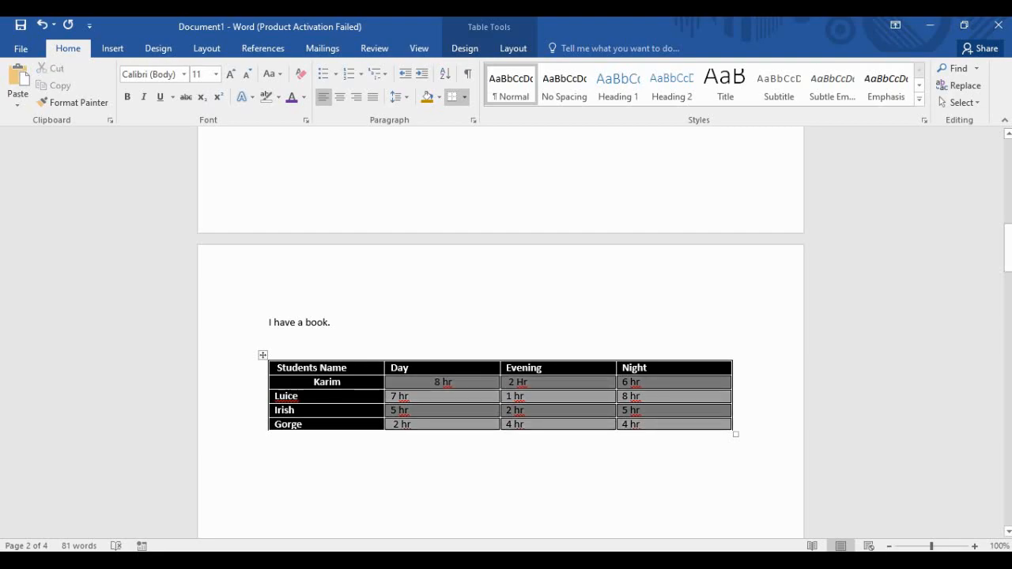
key(ctrl+e)
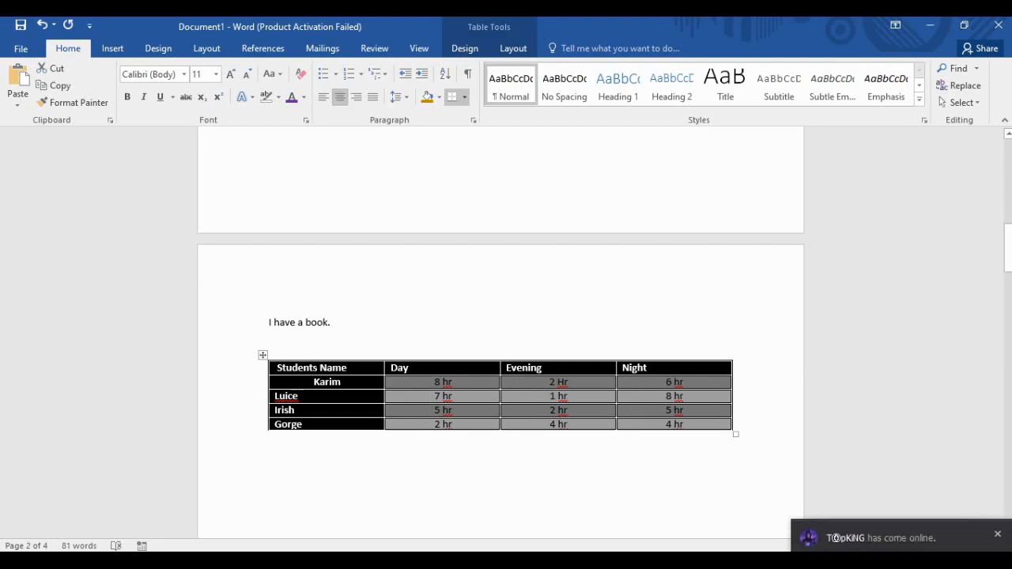
click(300, 396)
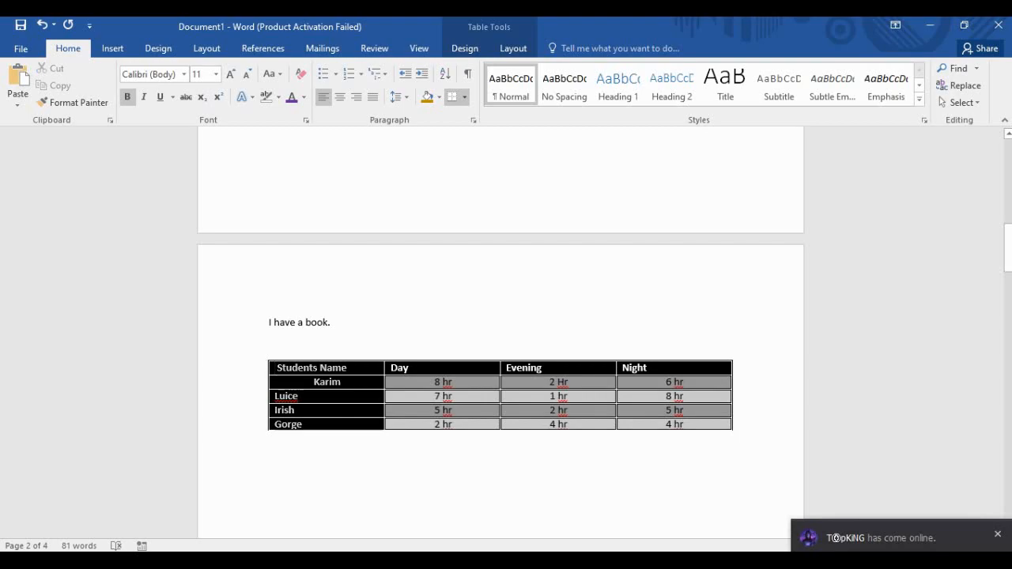
click(340, 96)
click(411, 368)
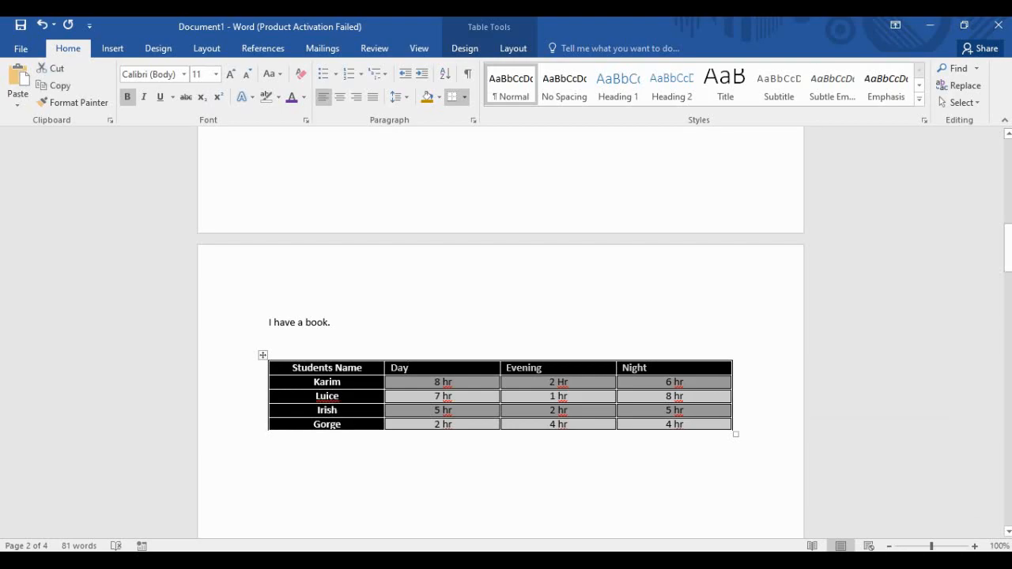
click(340, 96)
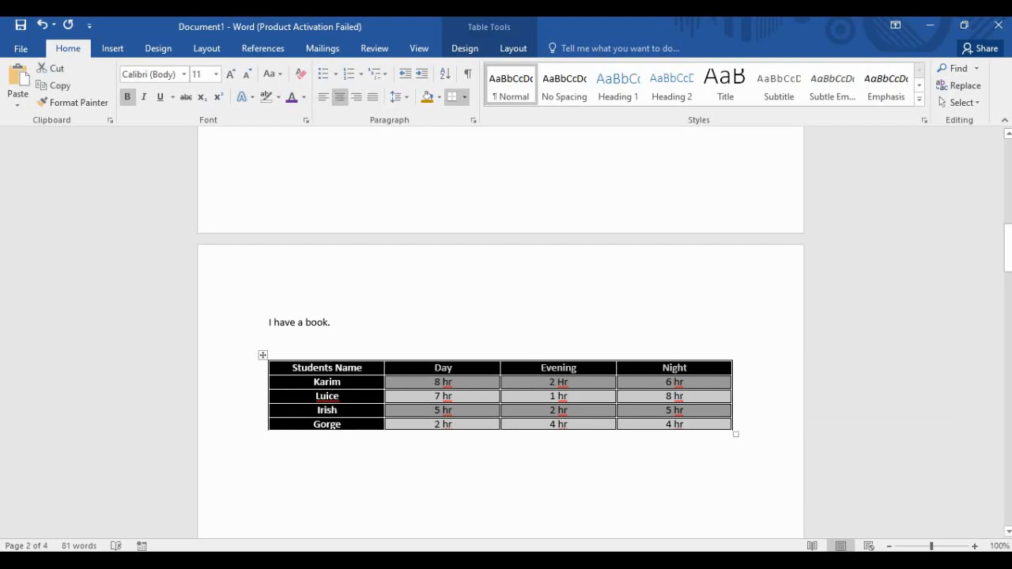
click(411, 457)
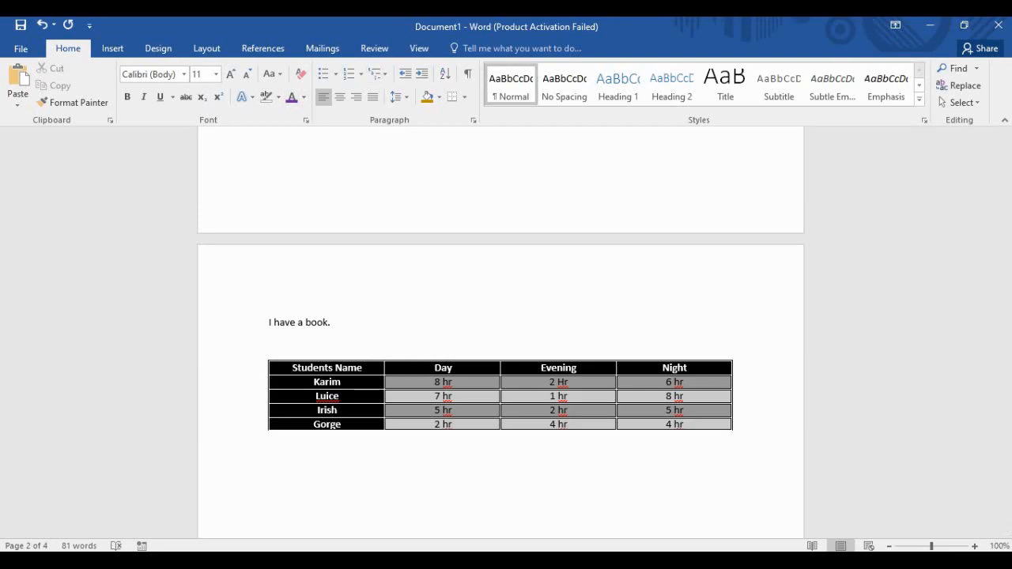
Select the entire students' hours table.
click(113, 48)
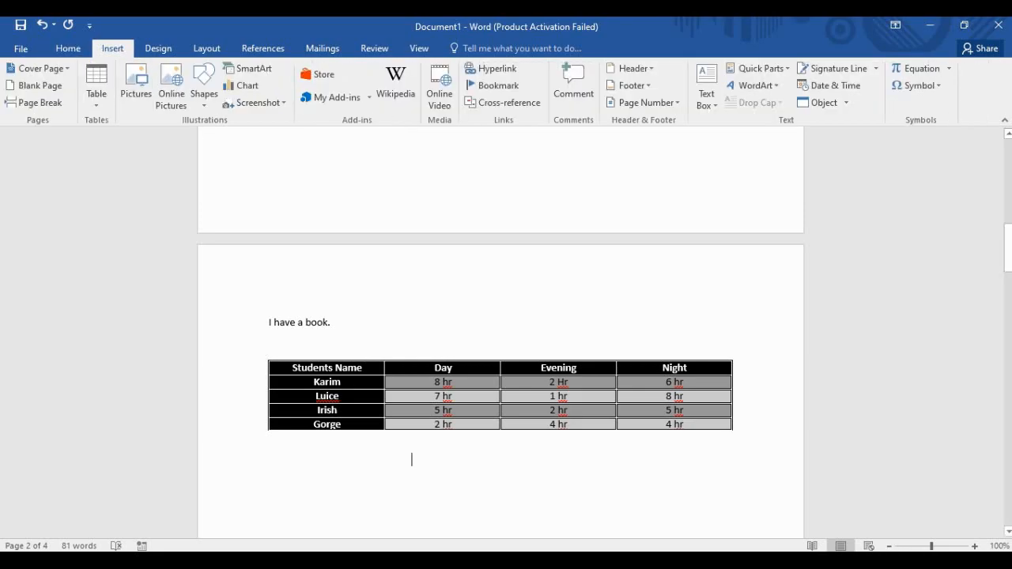
scroll(500, 332, down, 3)
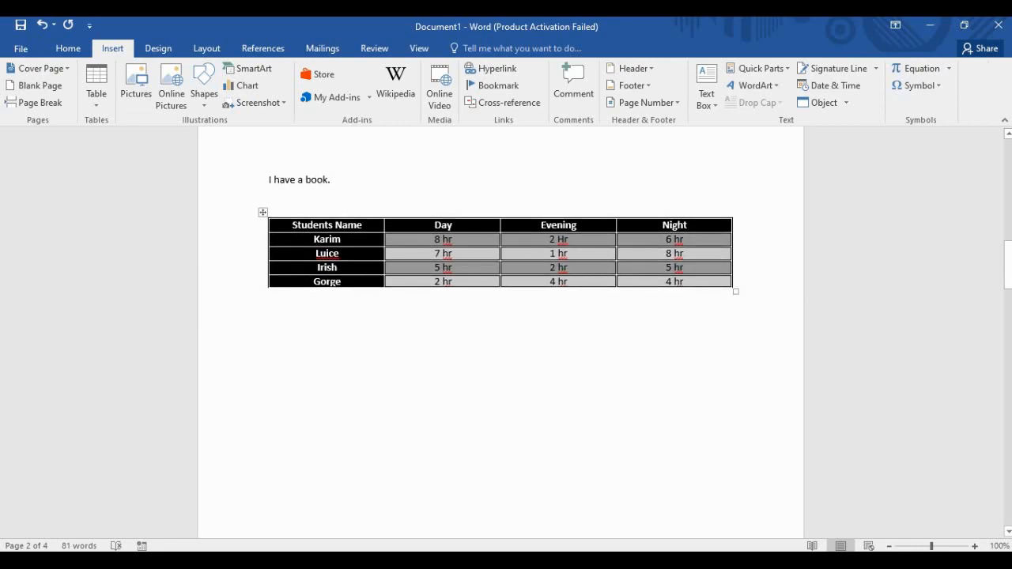
scroll(500, 332, up, 3)
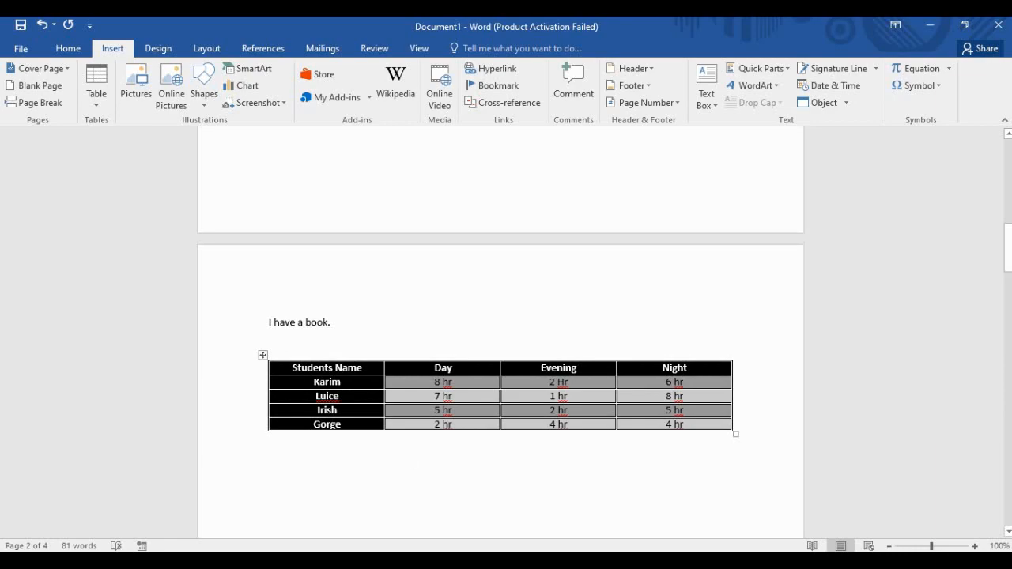
click(262, 355)
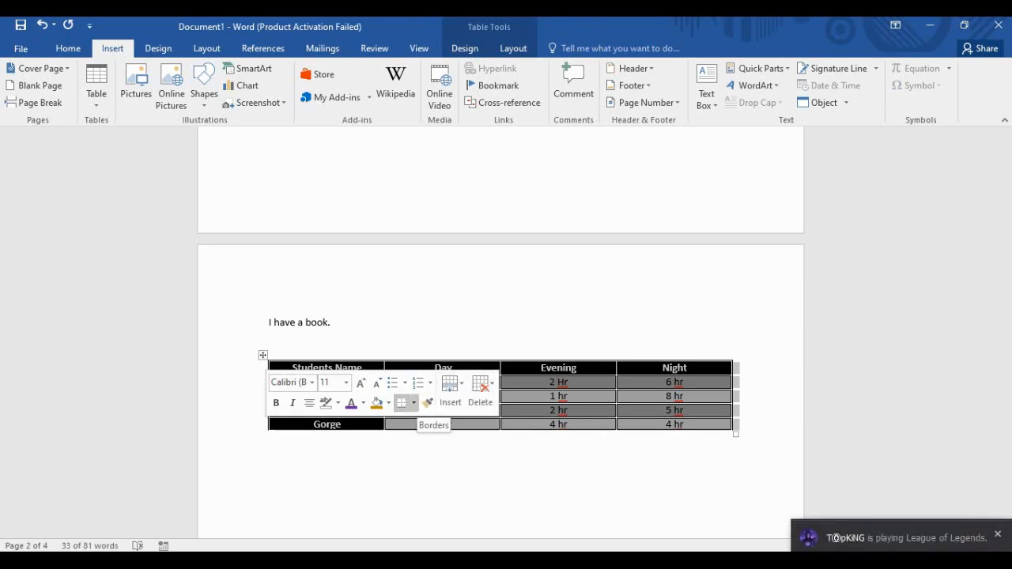
click(443, 468)
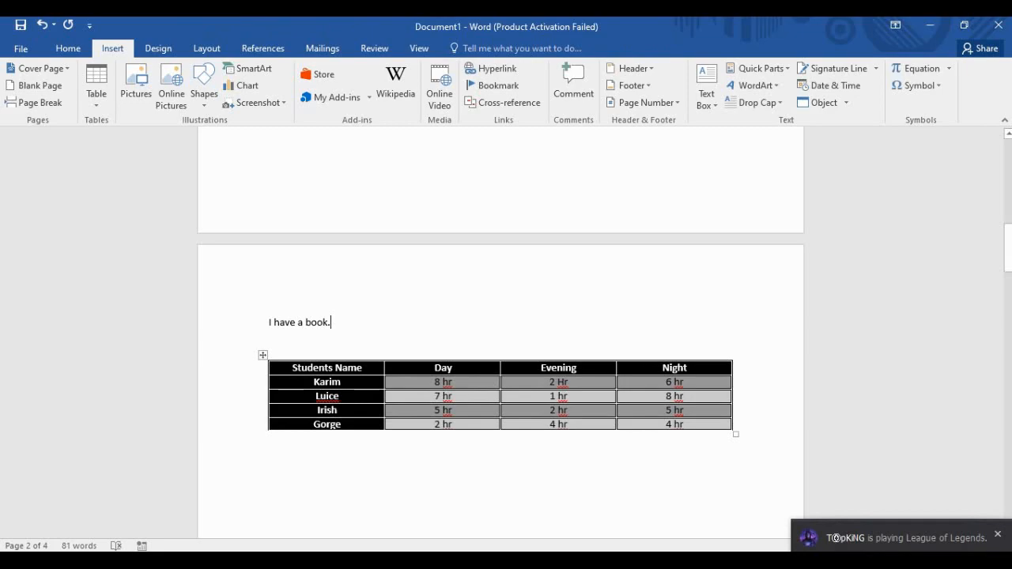
drag(293, 367, 731, 425)
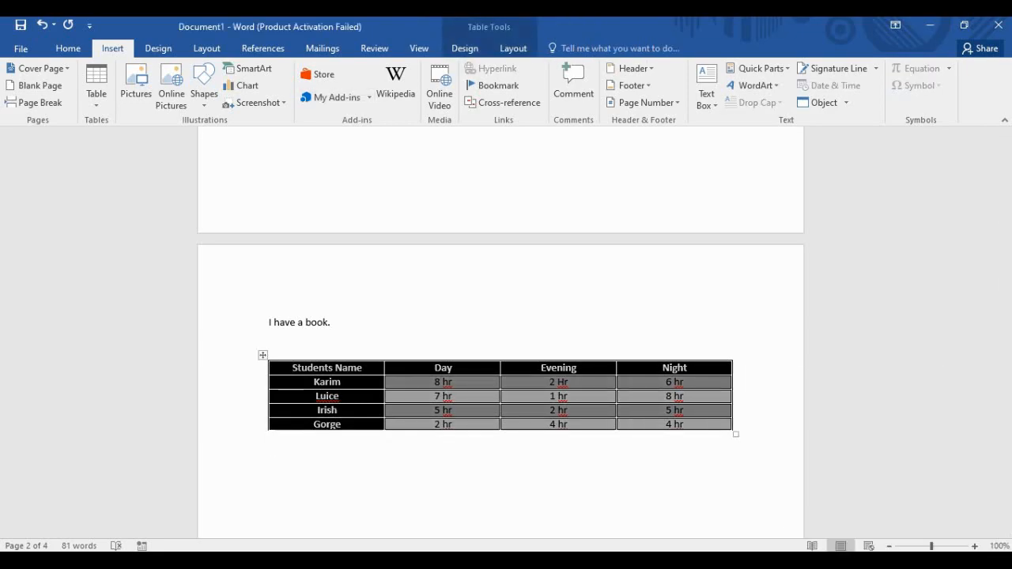
Insert a Clustered Bar chart after previewing the Column, Line and Pie chart types.
click(242, 85)
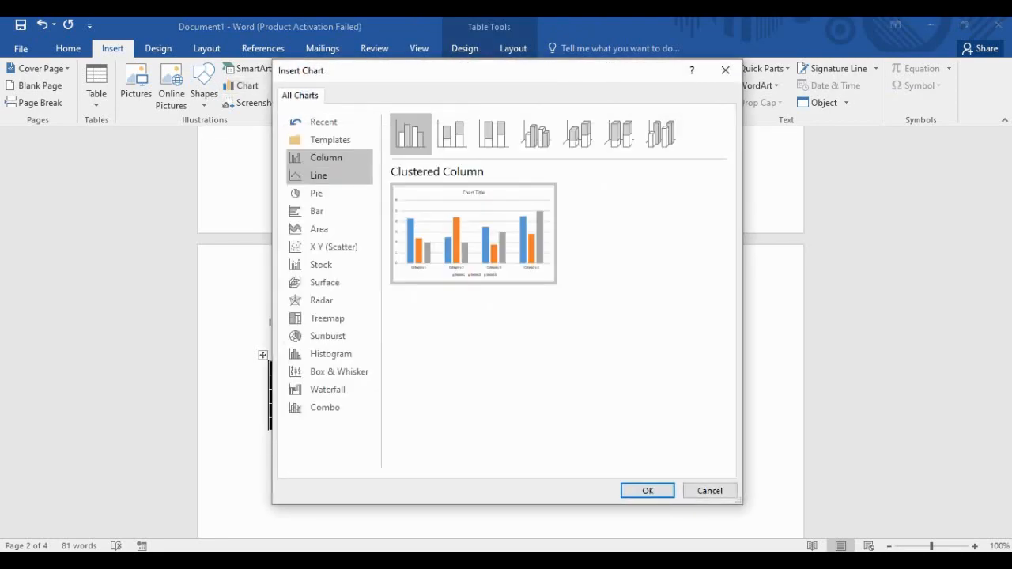
mouse_move(473, 234)
click(318, 175)
mouse_move(473, 234)
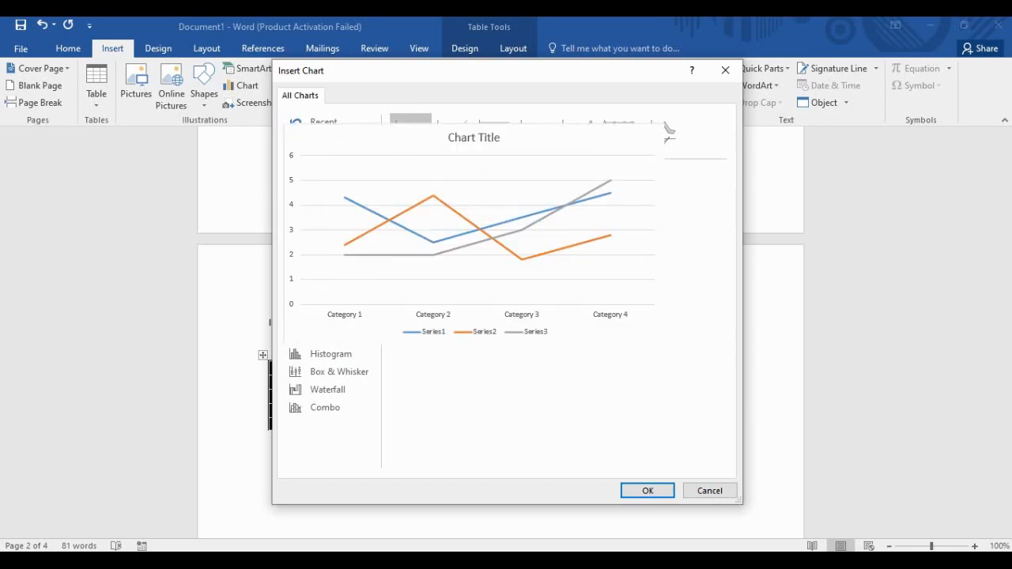
click(316, 194)
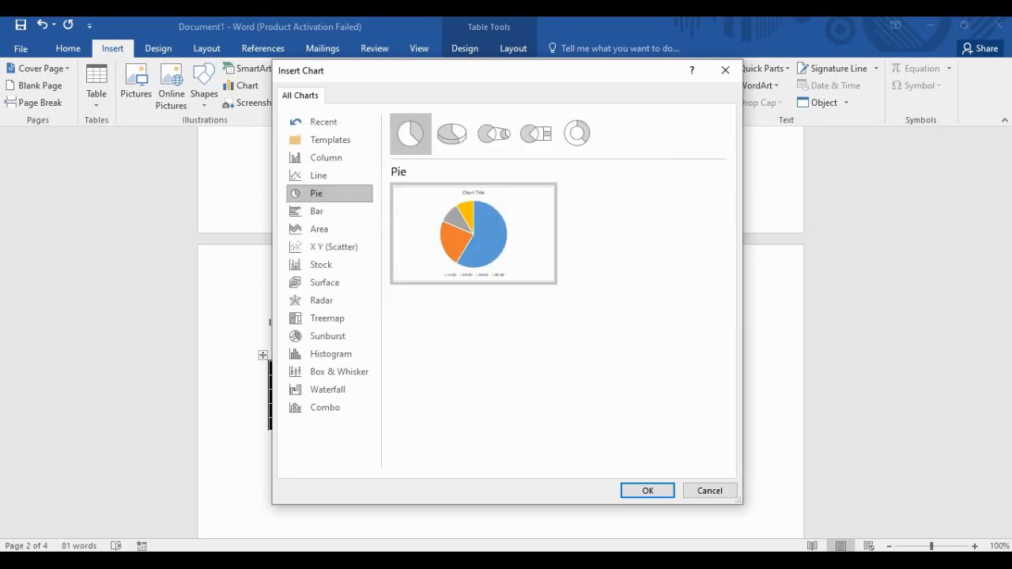
click(319, 176)
click(325, 158)
click(319, 175)
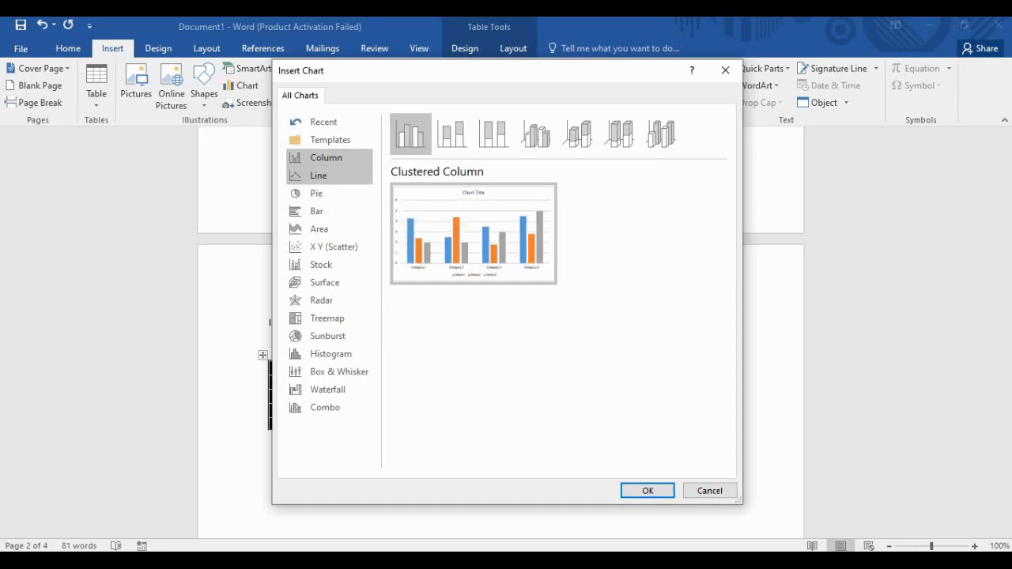
click(317, 194)
click(317, 211)
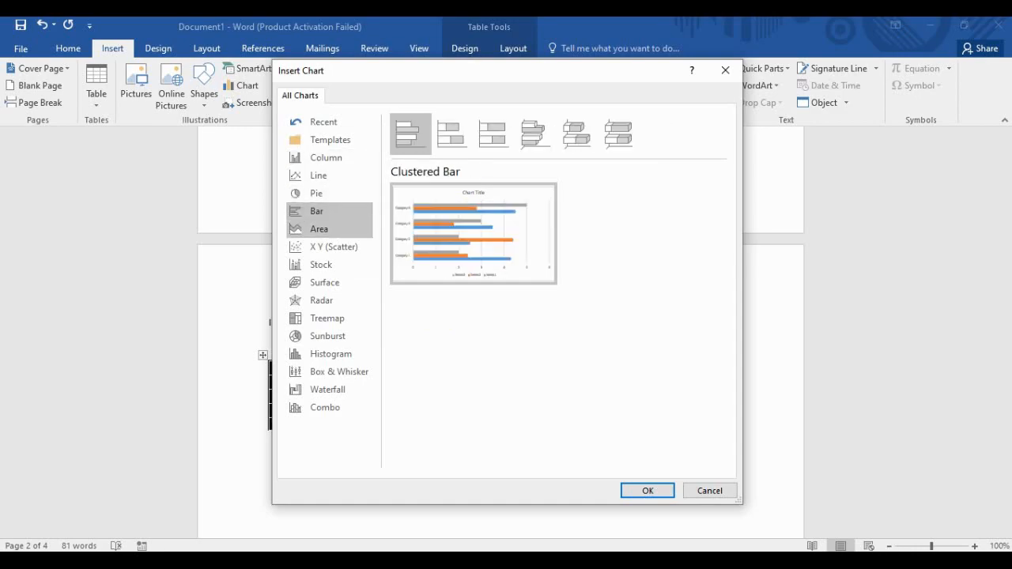
mouse_move(474, 233)
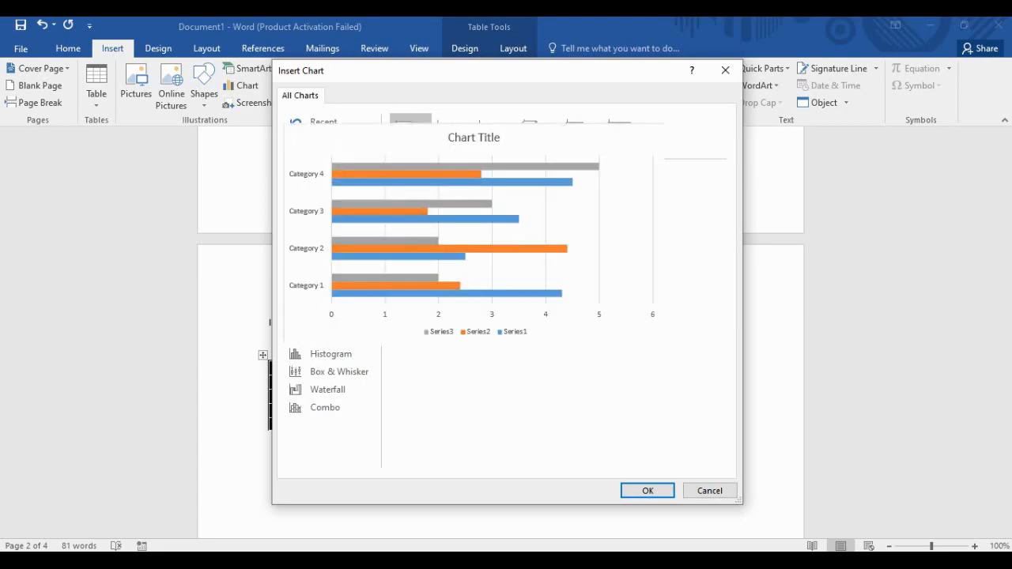
click(648, 490)
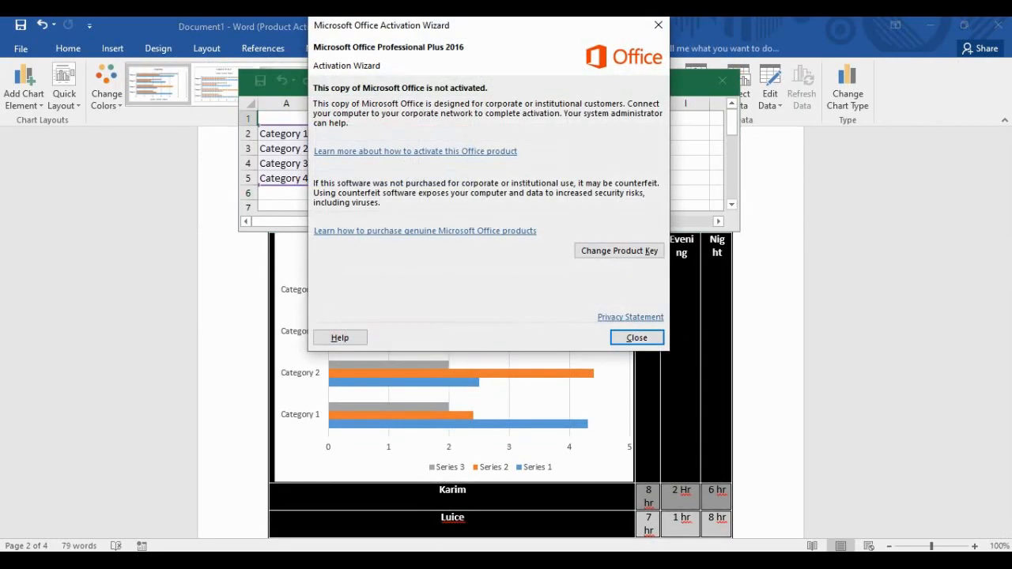
Dismiss the Office activation warning and drag the chart's data sheet aside to uncover the bars.
click(636, 338)
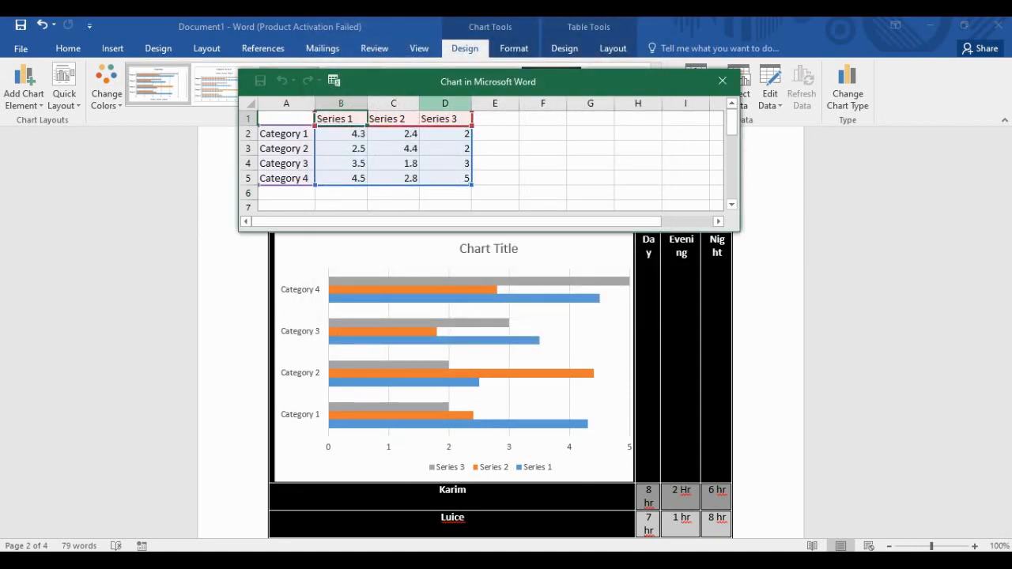
drag(488, 82, 268, 170)
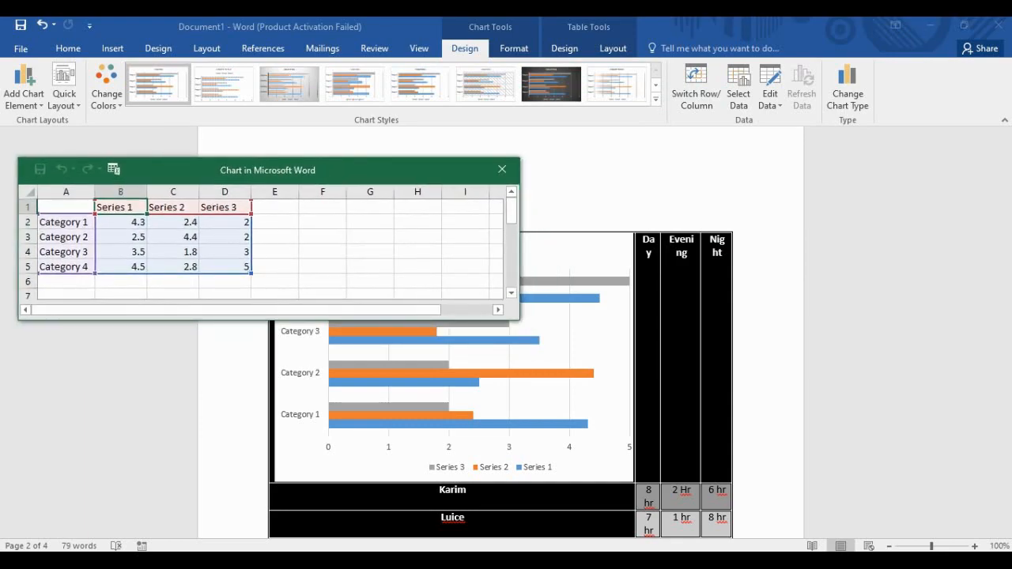
click(593, 294)
drag(267, 170, 701, 190)
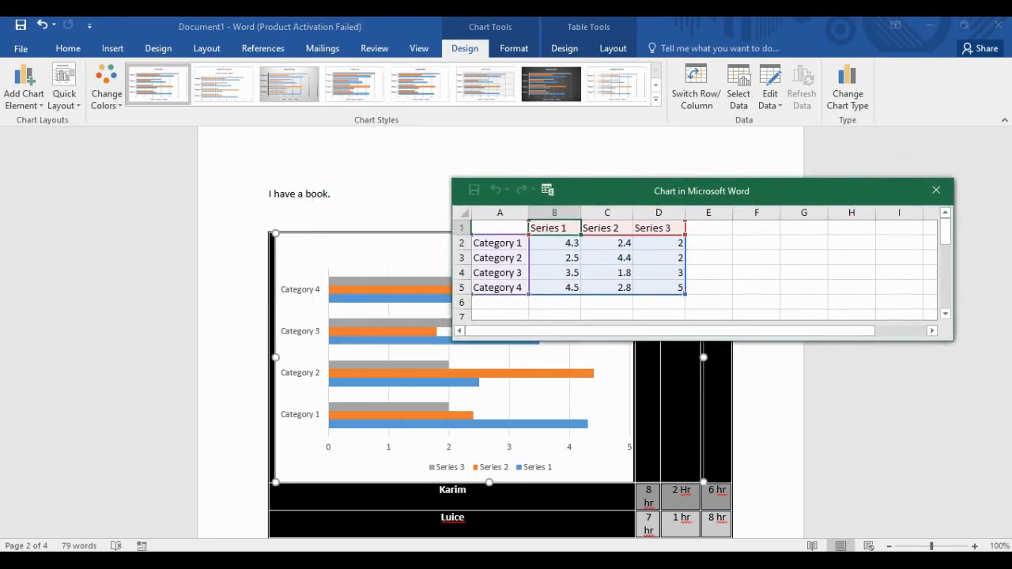
scroll(273, 304, down, 3)
scroll(273, 305, down, 2)
drag(701, 191, 266, 197)
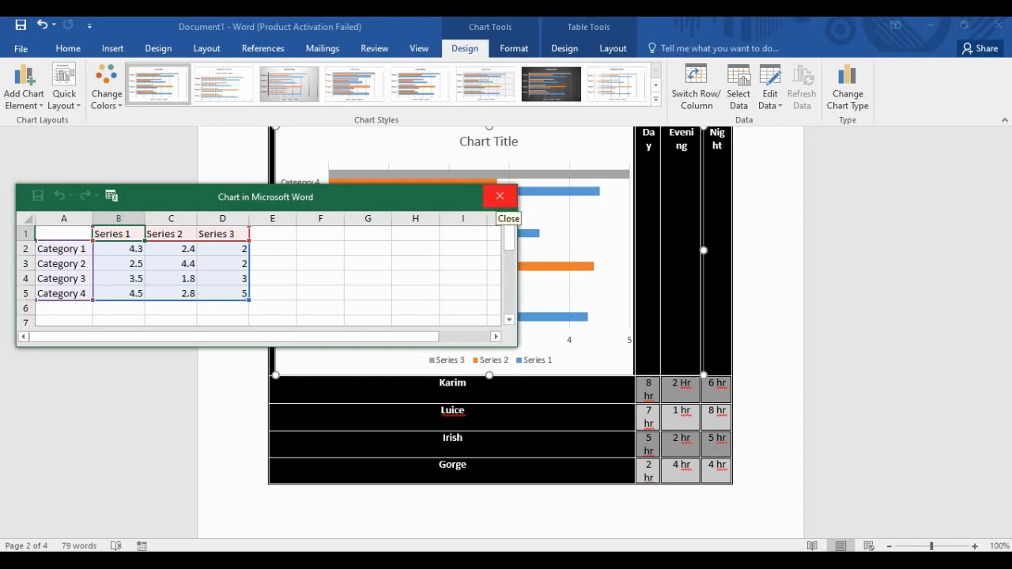
Close the chart's data sheet and select the whole table holding the chart.
click(499, 197)
scroll(798, 351, up, 4)
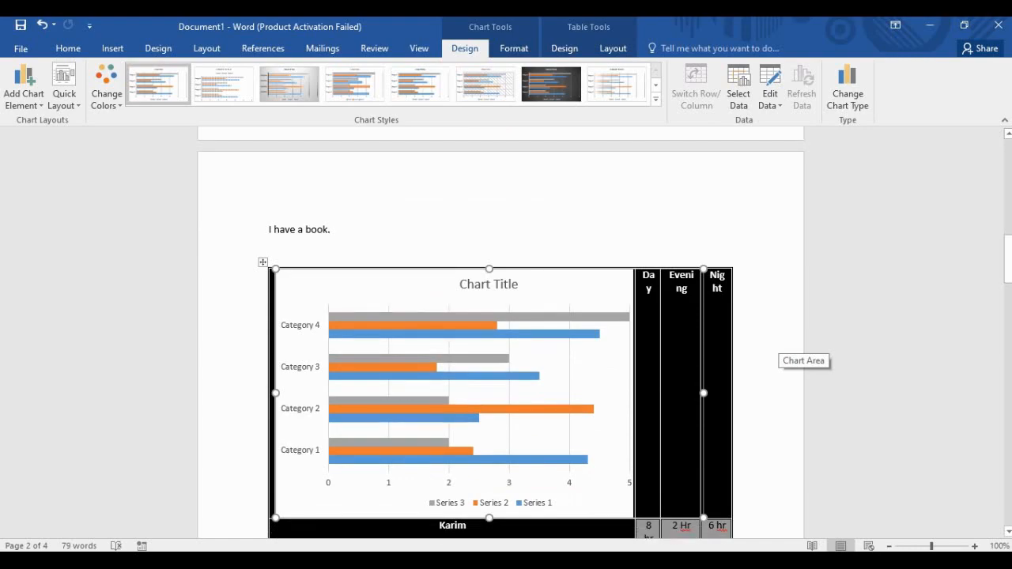
scroll(799, 352, down, 4)
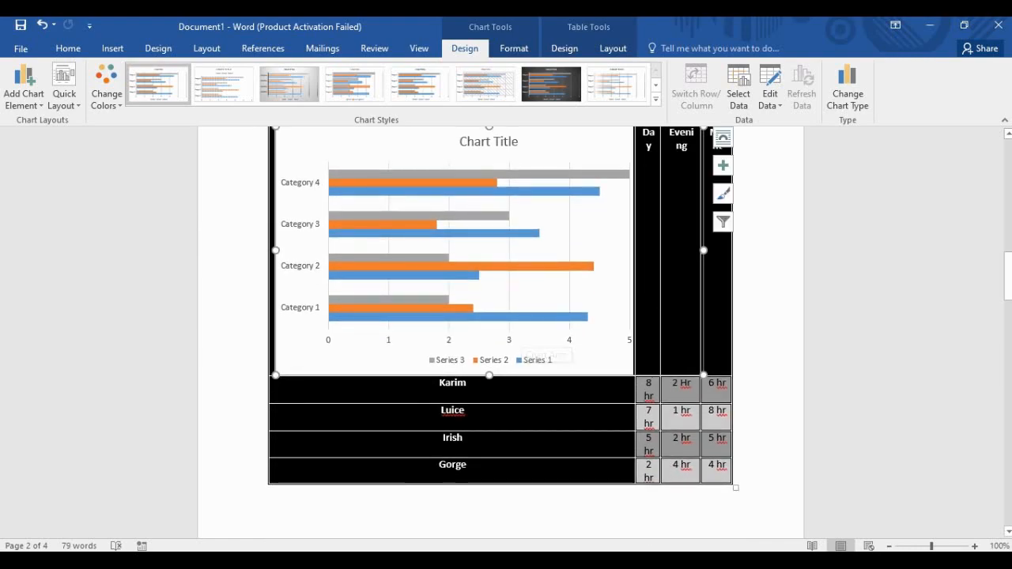
scroll(506, 332, up, 2)
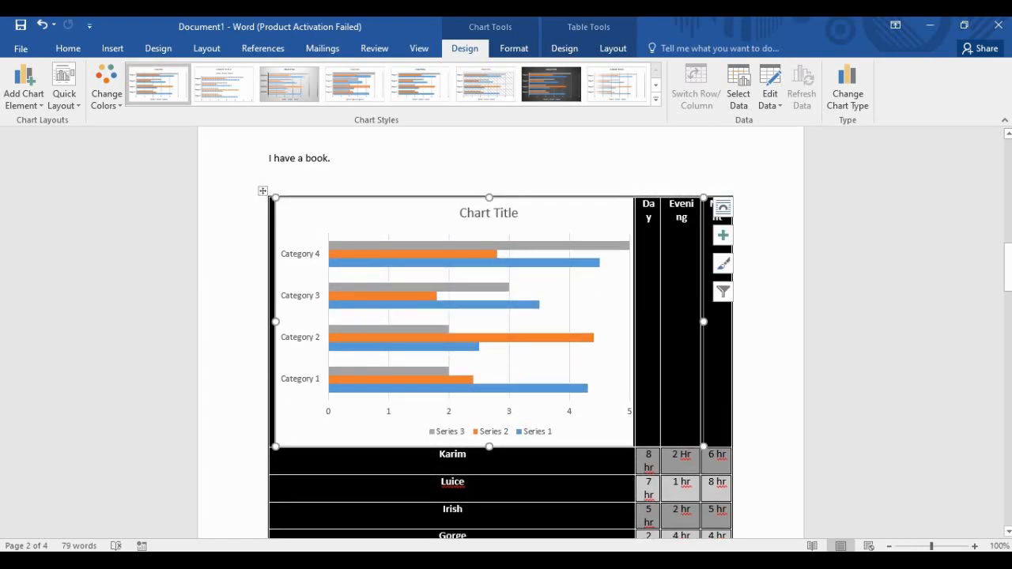
scroll(617, 418, down, 2)
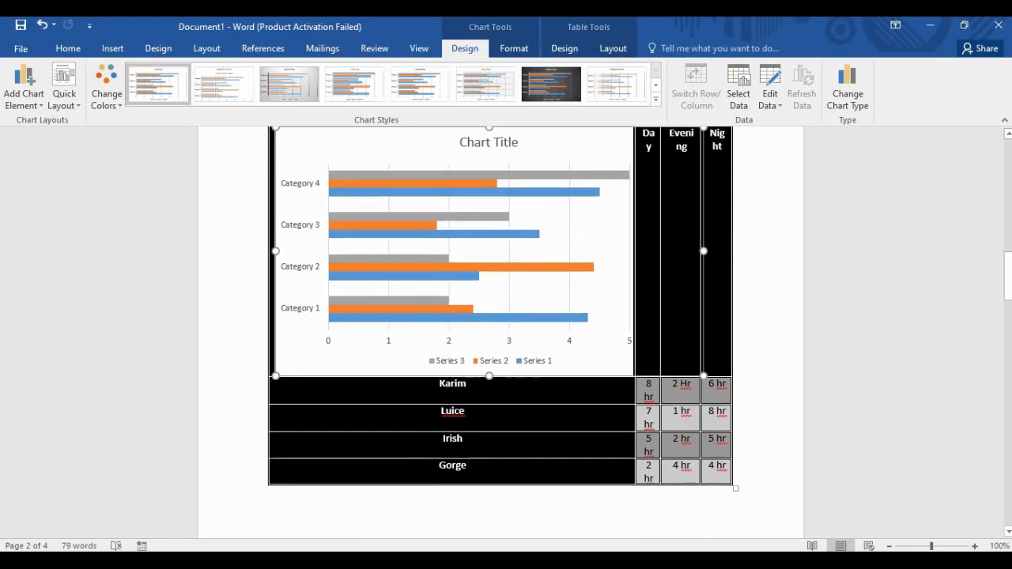
scroll(617, 417, up, 4)
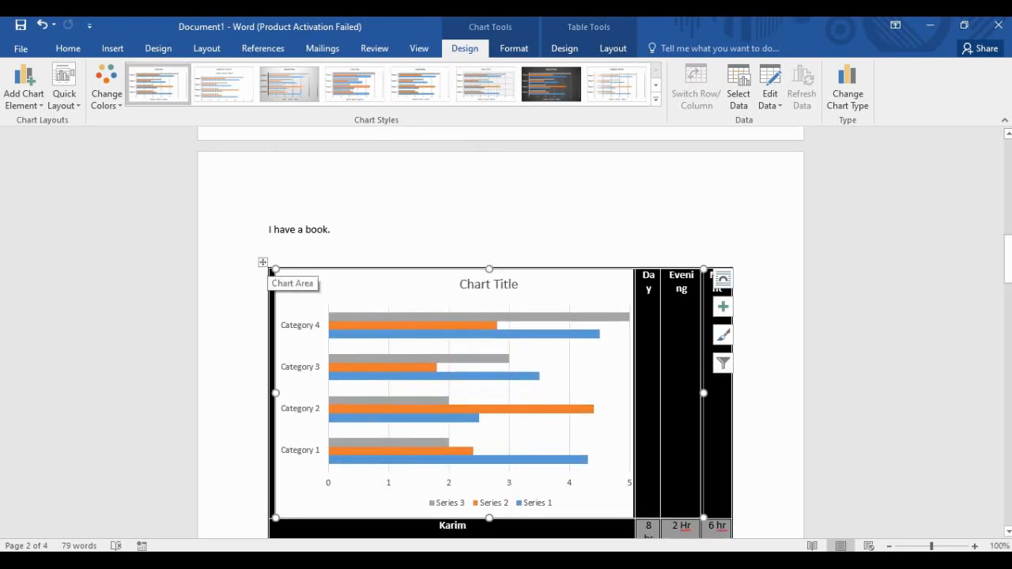
click(262, 261)
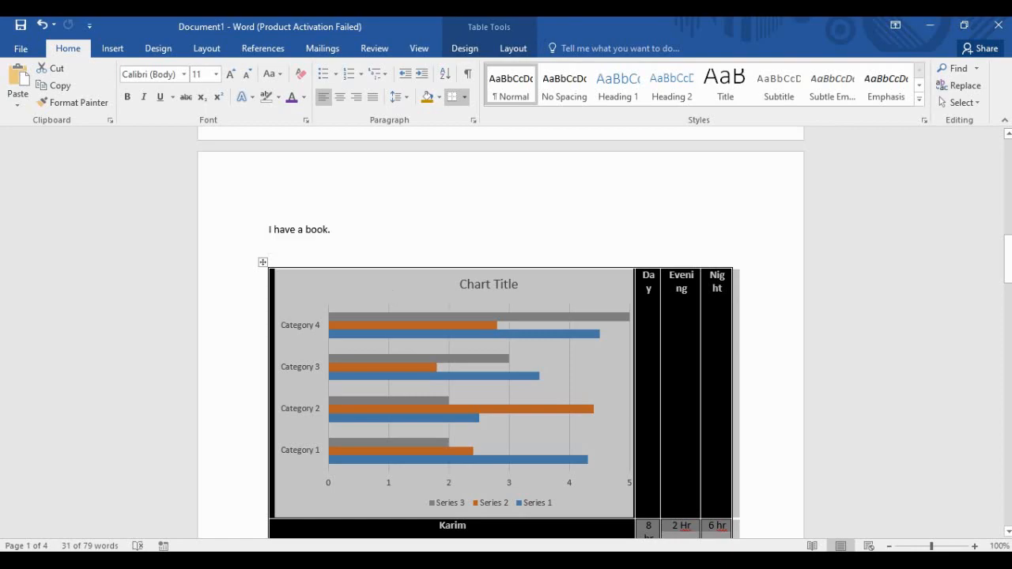
Delete the table contents, then undo so only the names and hours return without the chart.
key(Delete)
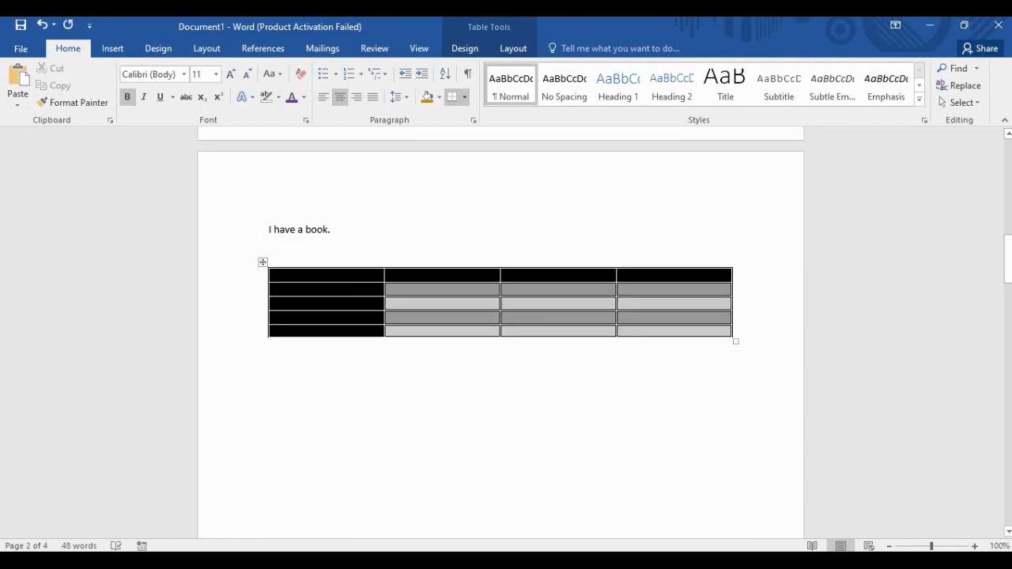
key(ctrl+z)
key(ctrl+z)
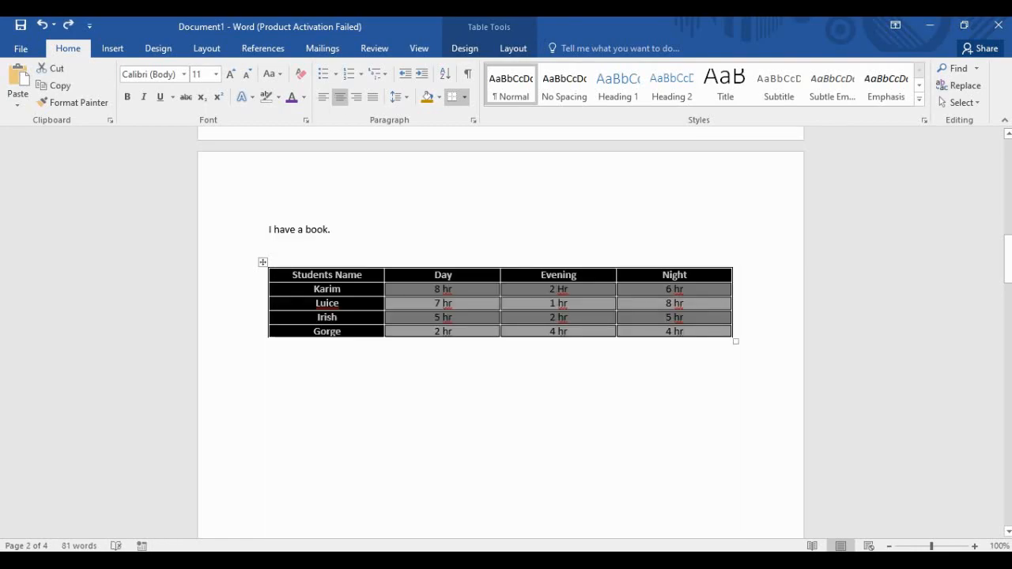
click(501, 403)
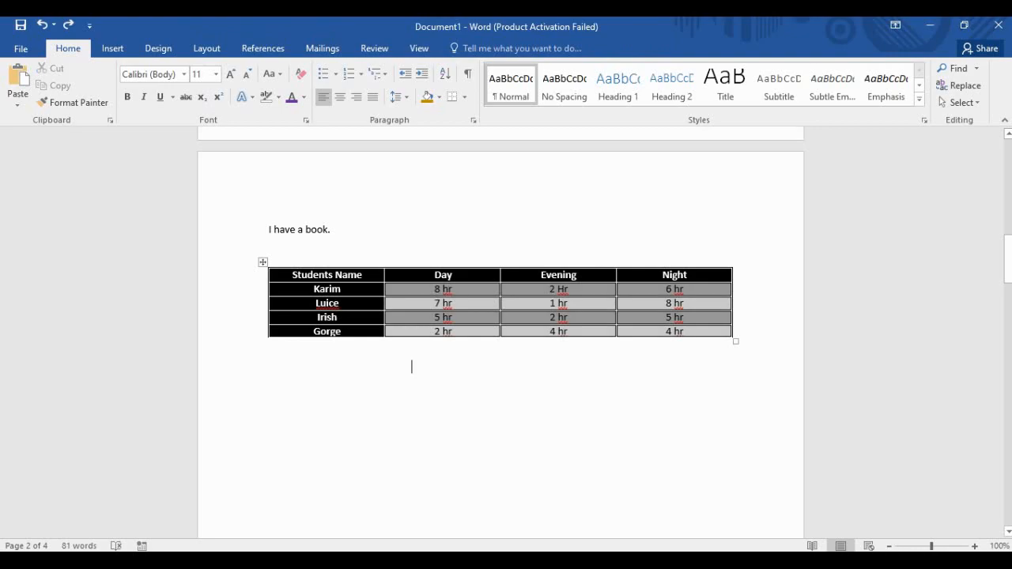
click(263, 262)
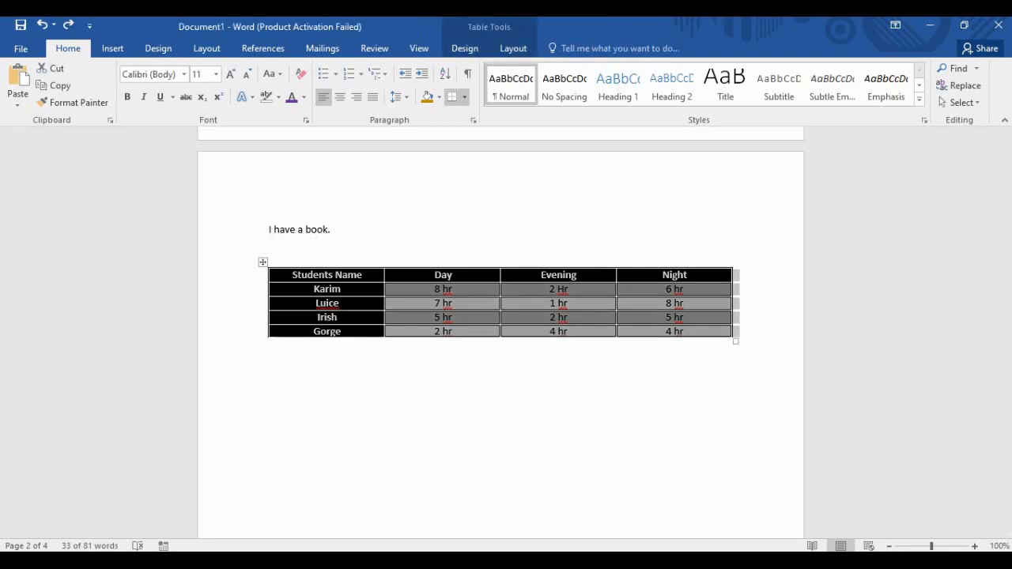
Look over the Insert and Design ribbons, then place the cursor below the table.
click(112, 48)
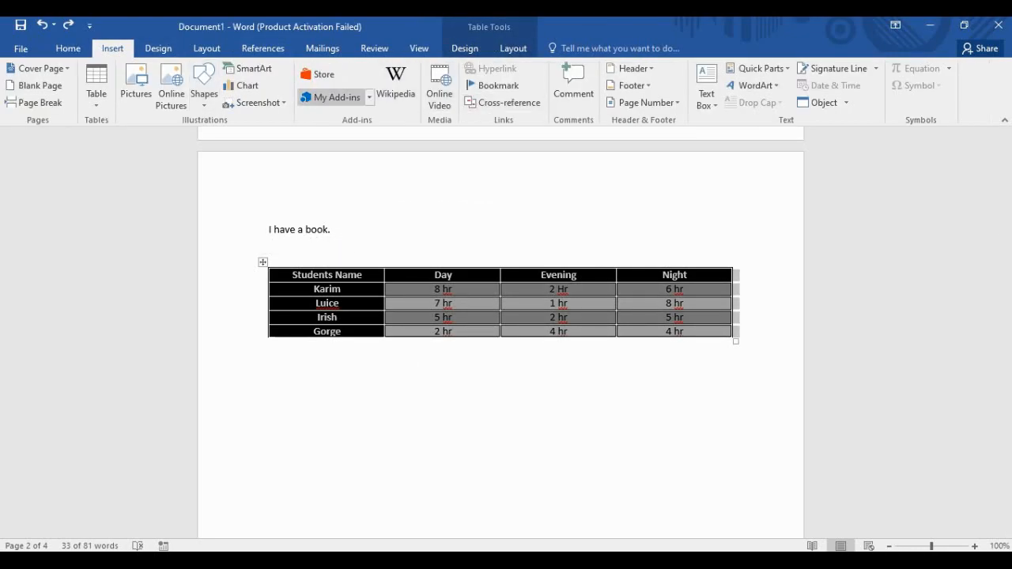
click(159, 48)
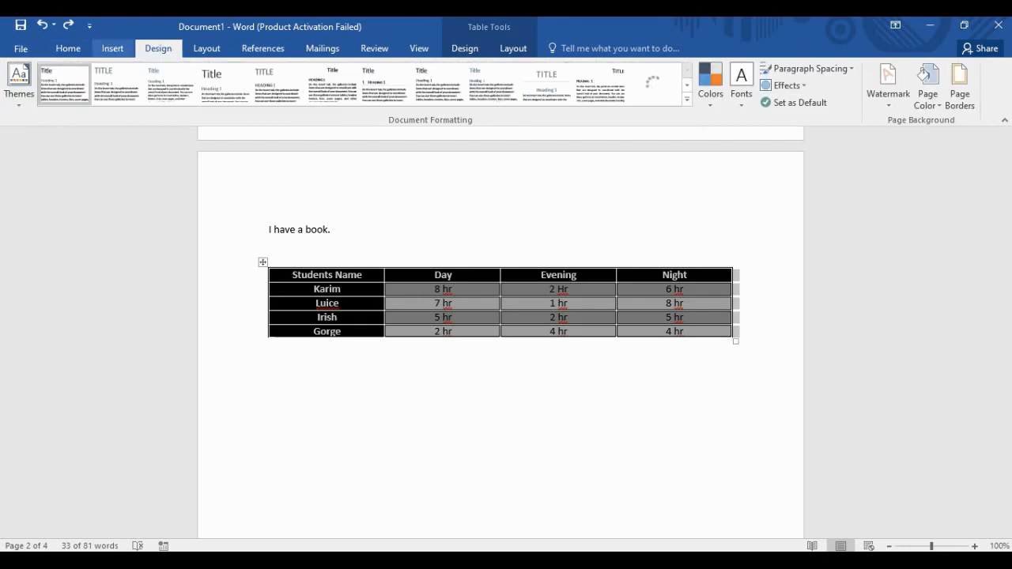
click(113, 48)
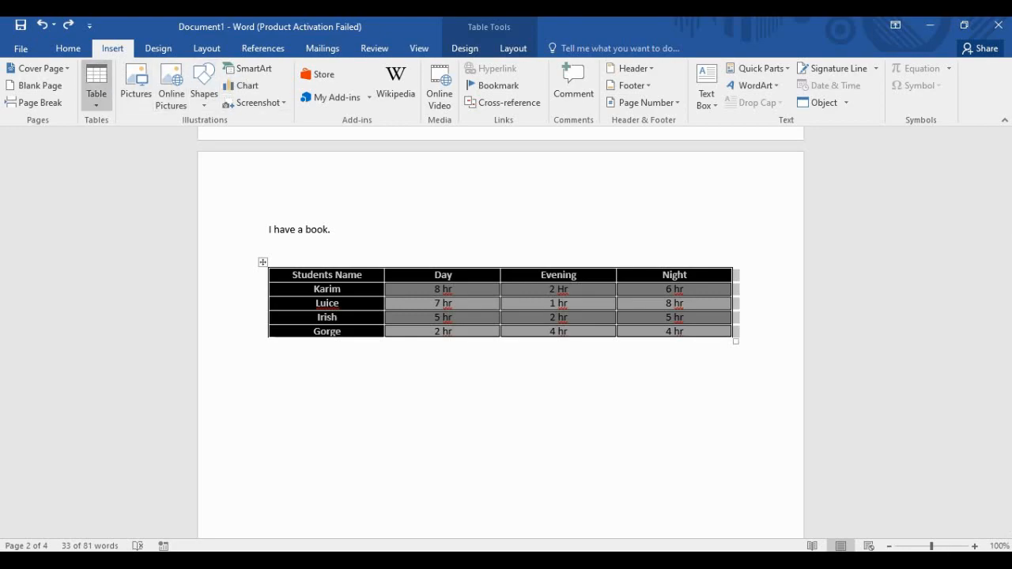
click(270, 366)
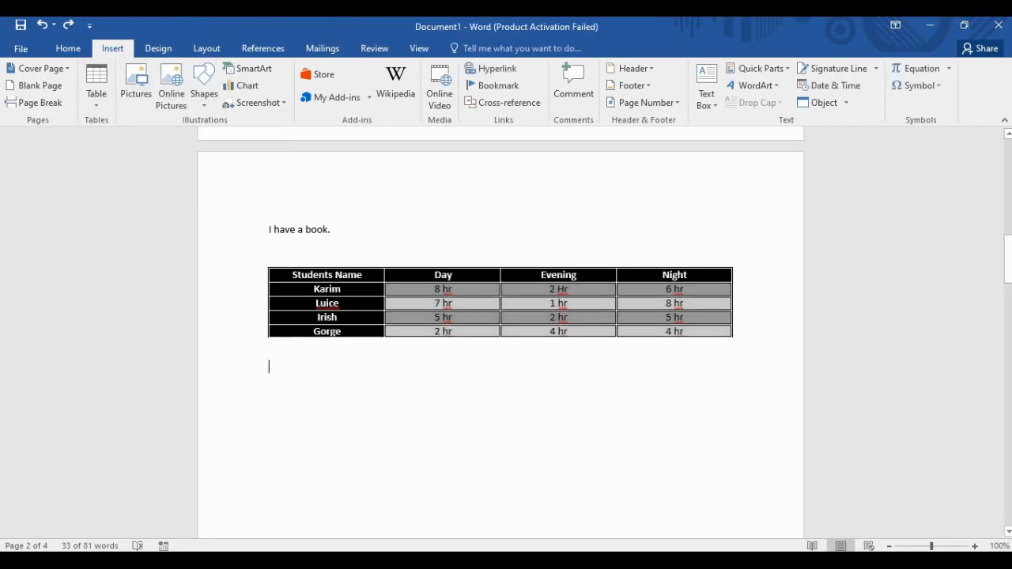
Insert three Ctrl-selected portrait images from Downloads below the hours table.
click(136, 83)
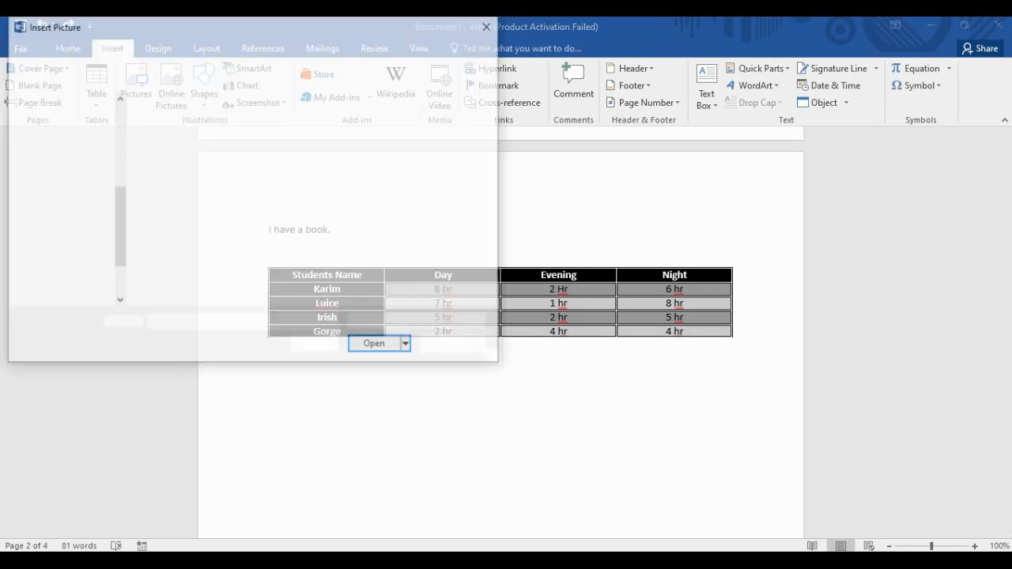
scroll(64, 198, up, 5)
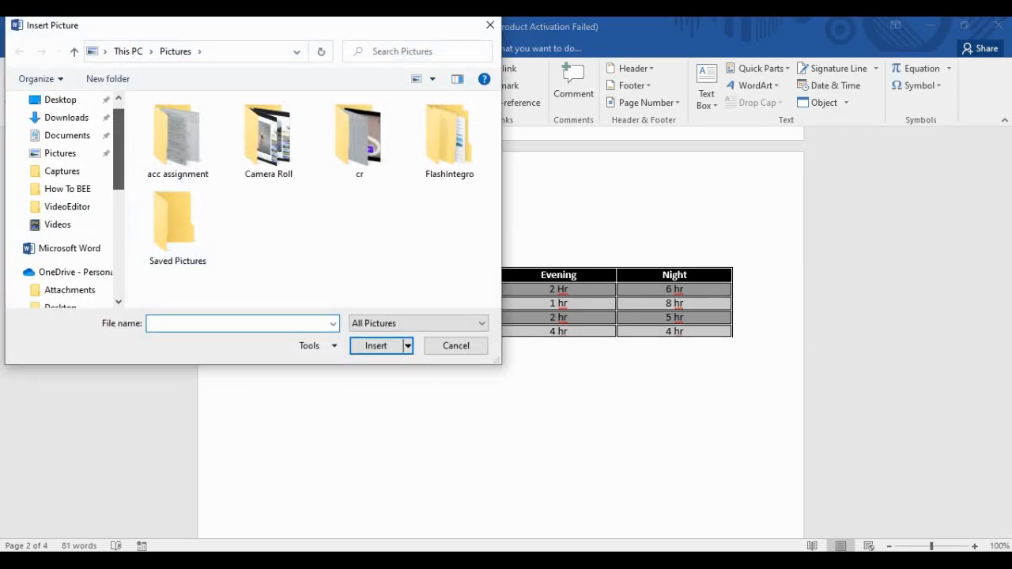
click(67, 147)
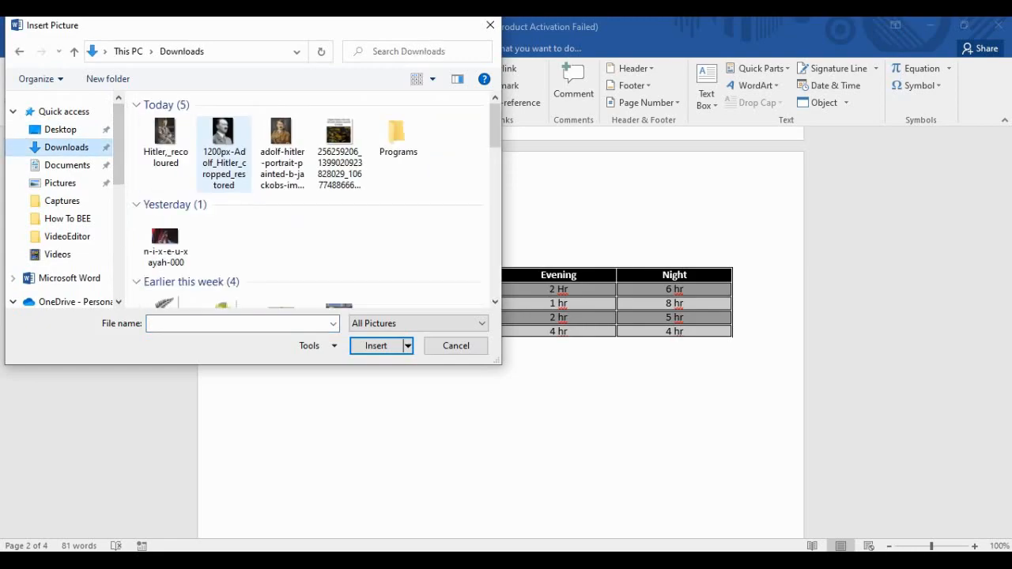
click(165, 140)
ctrl+click(223, 150)
ctrl+click(282, 150)
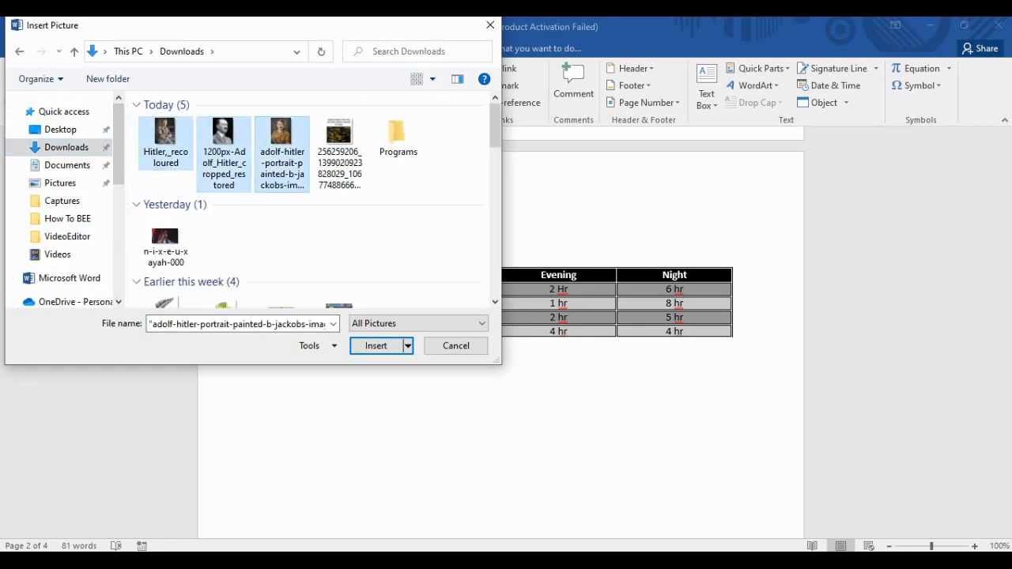
key(Return)
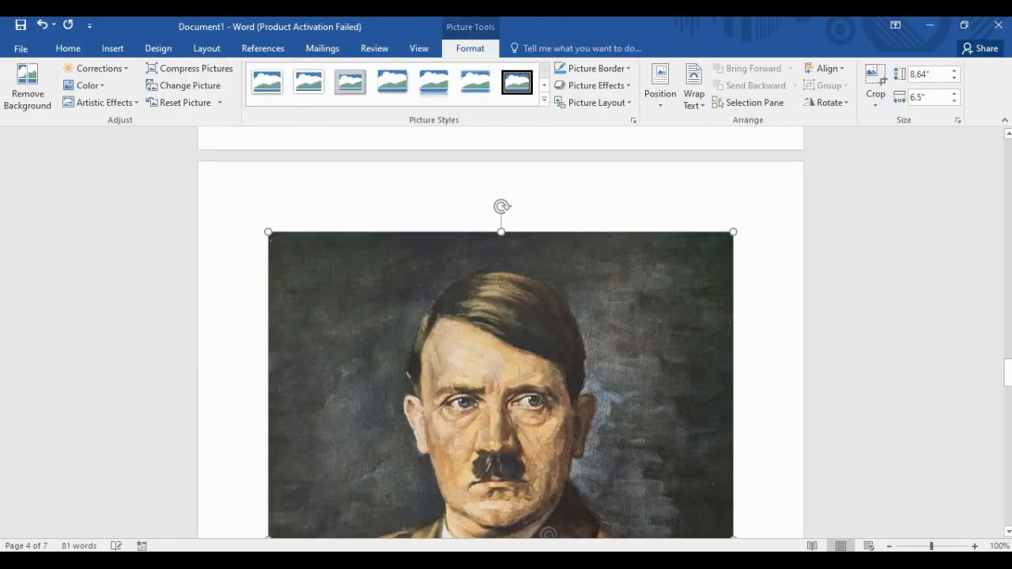
Select the small colour photo and try resizing and moving it with drags, Shift+F2 and F2.
scroll(500, 332, down, 15)
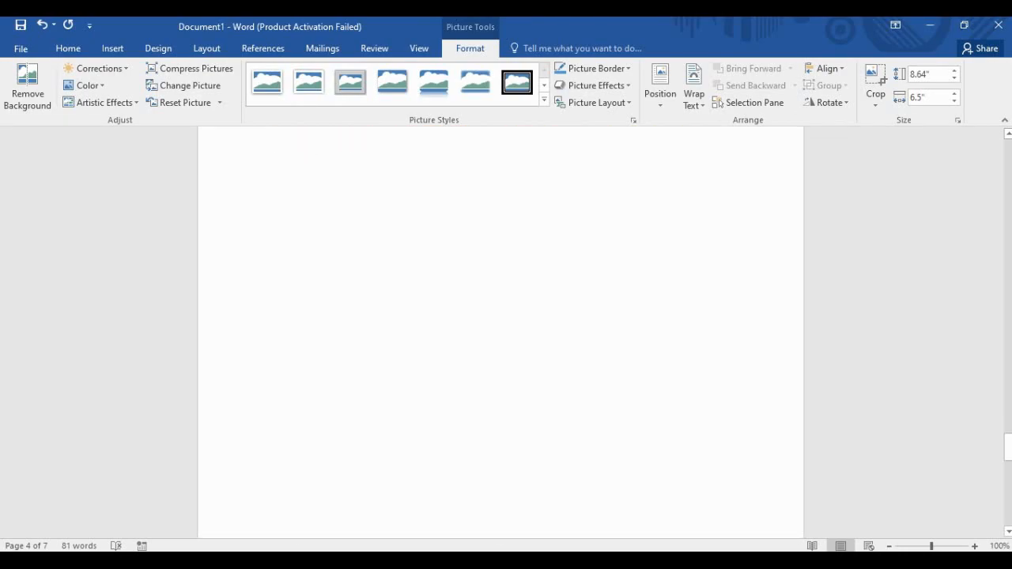
scroll(501, 333, up, 20)
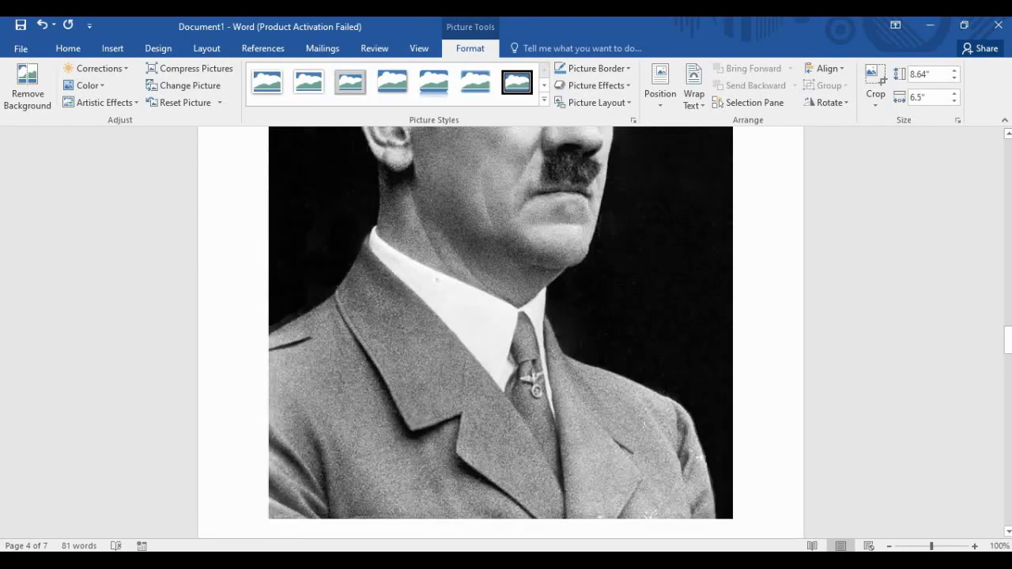
scroll(501, 333, up, 17)
scroll(500, 332, down, 2)
click(311, 375)
drag(353, 431, 367, 448)
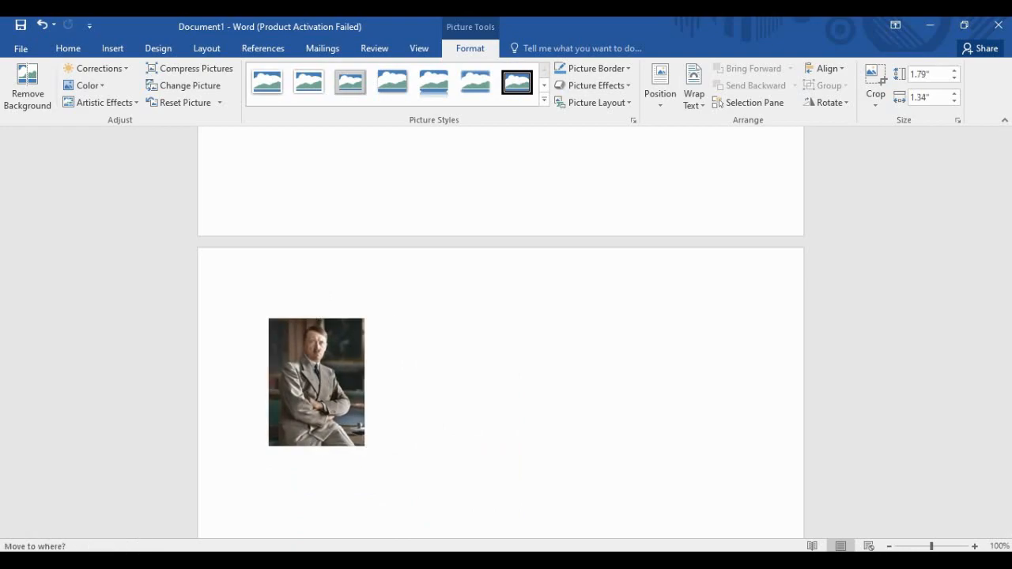
mouse_move(318, 384)
mouse_down()
mouse_move(356, 399)
mouse_move(336, 391)
mouse_up()
mouse_move(317, 293)
mouse_down()
mouse_move(351, 305)
mouse_move(306, 312)
mouse_move(429, 390)
mouse_move(427, 349)
mouse_move(316, 294)
mouse_move(327, 296)
mouse_move(313, 304)
mouse_move(317, 293)
mouse_up()
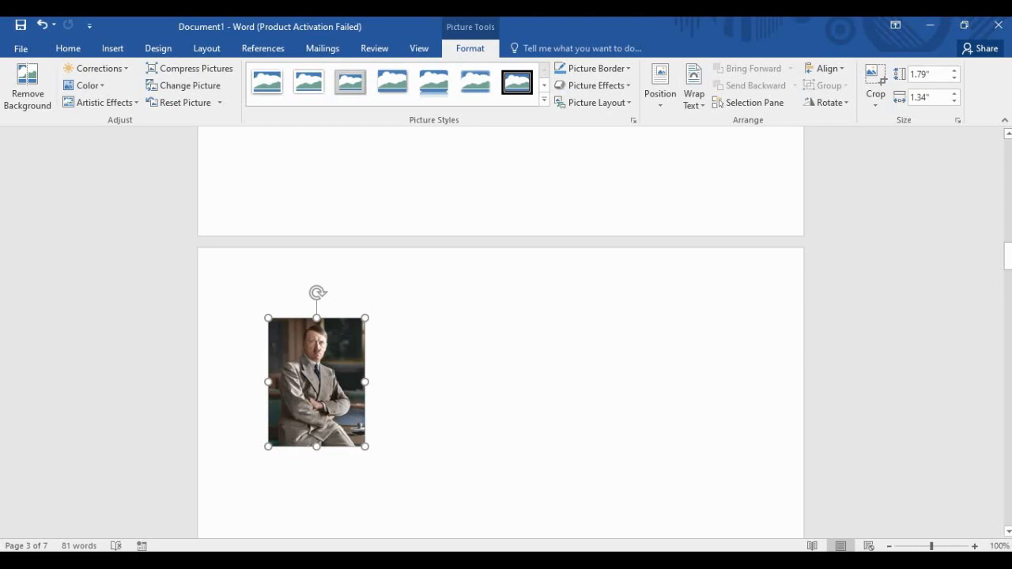
key(shift+F2)
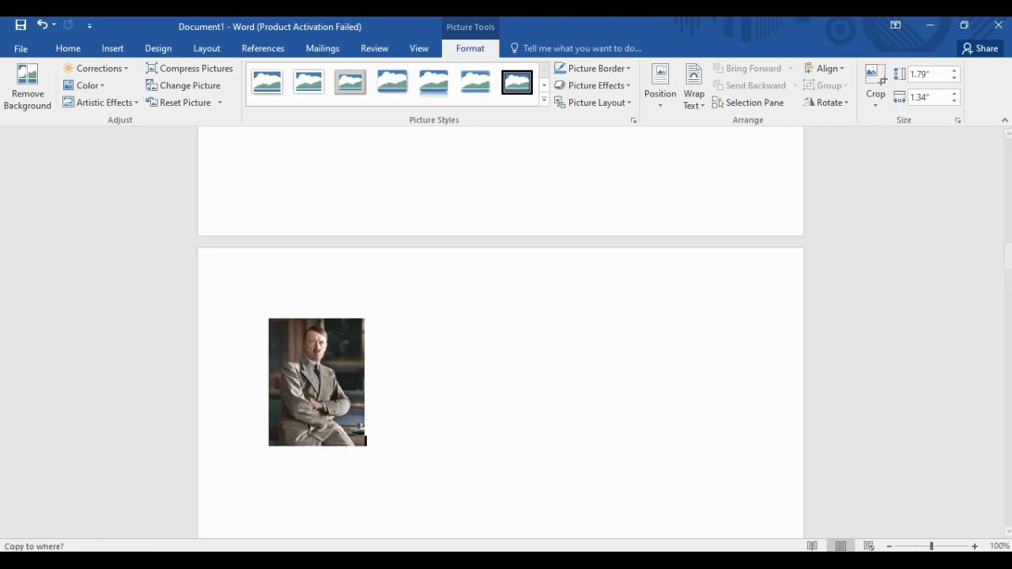
key(Escape)
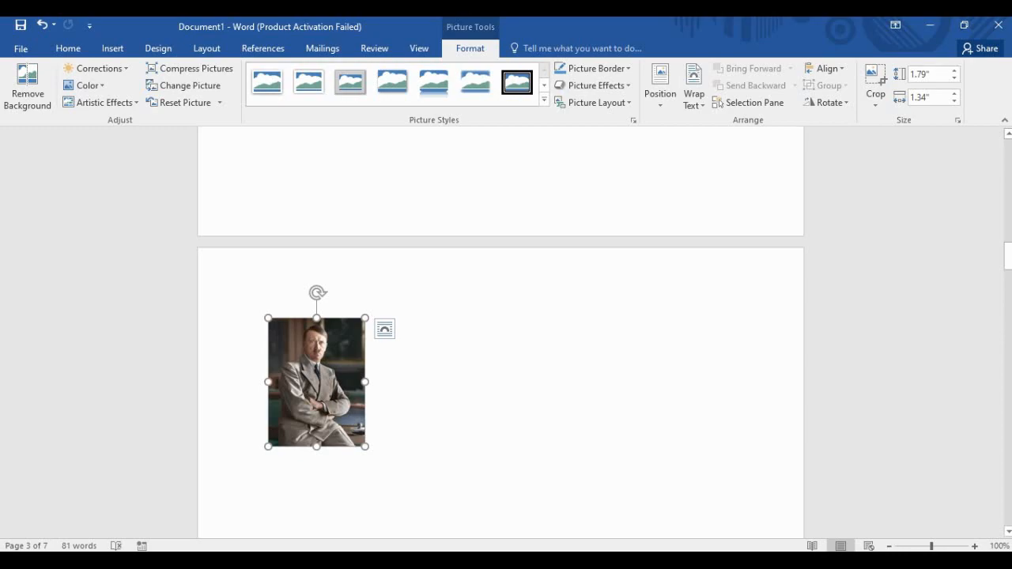
key(F2)
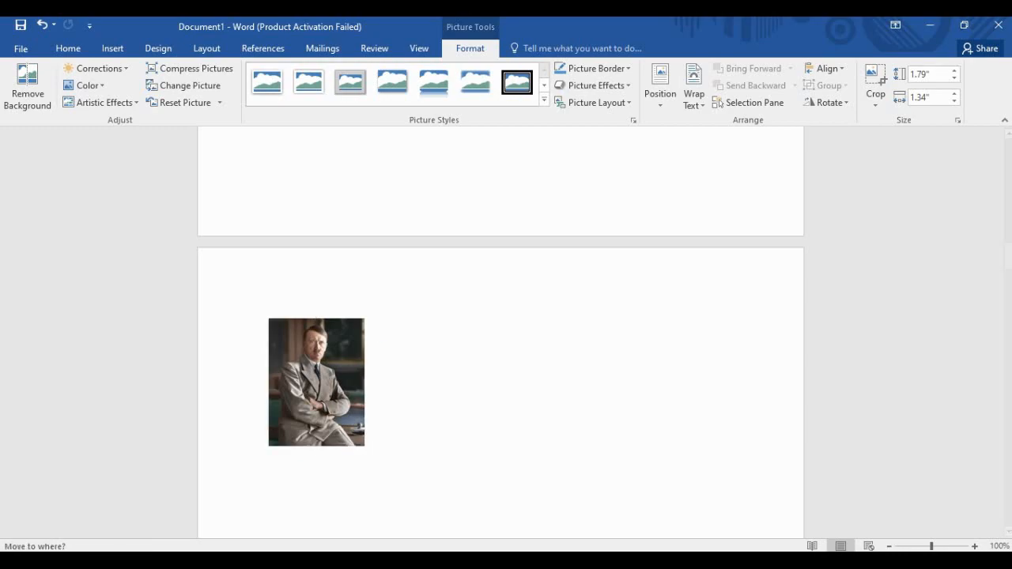
key(Escape)
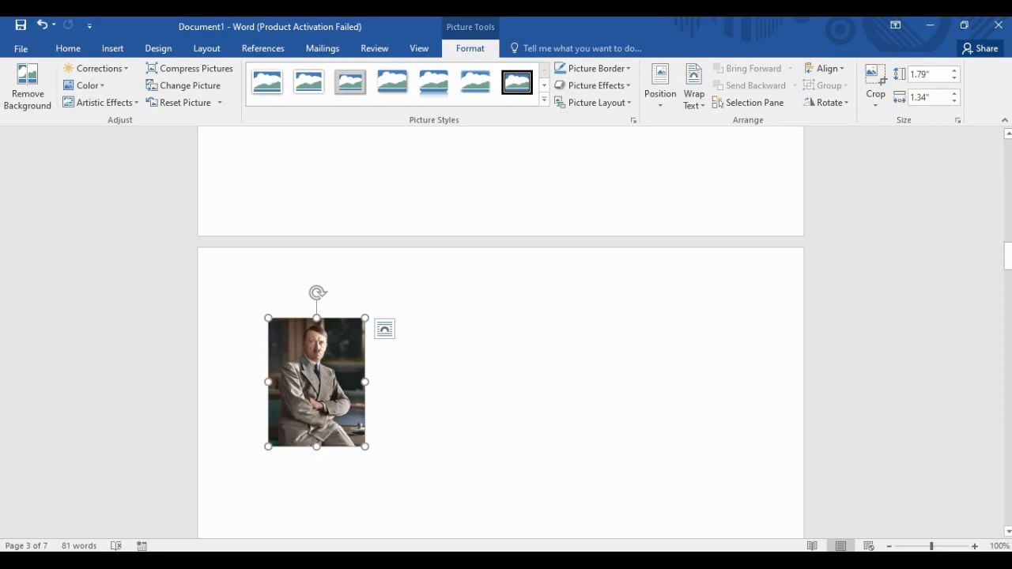
key(F8)
key(Escape)
Backspace away the empty lines so the photo moves up onto page 2 below the table.
key(Left)
key(BackSpace)
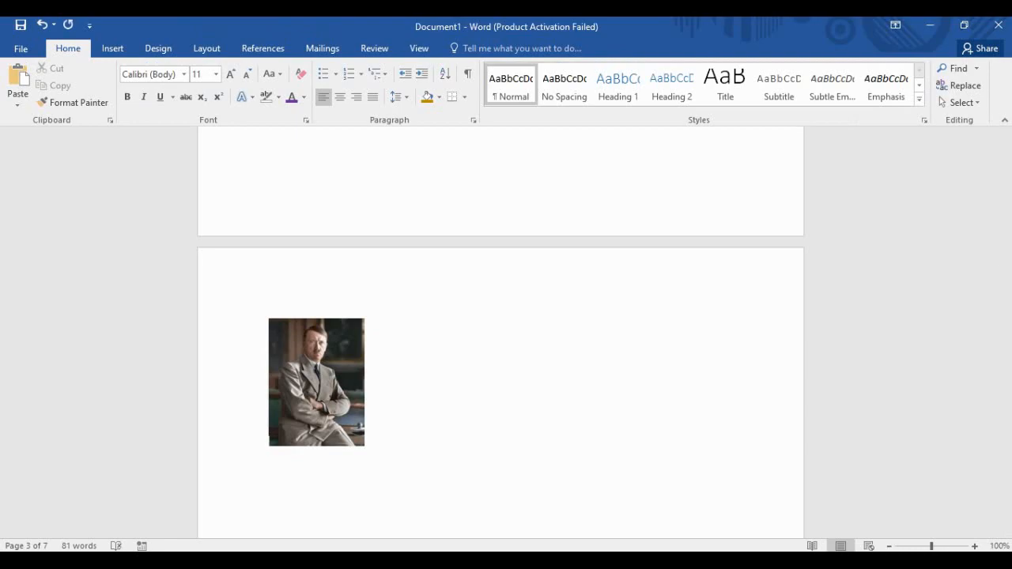
key(BackSpace)
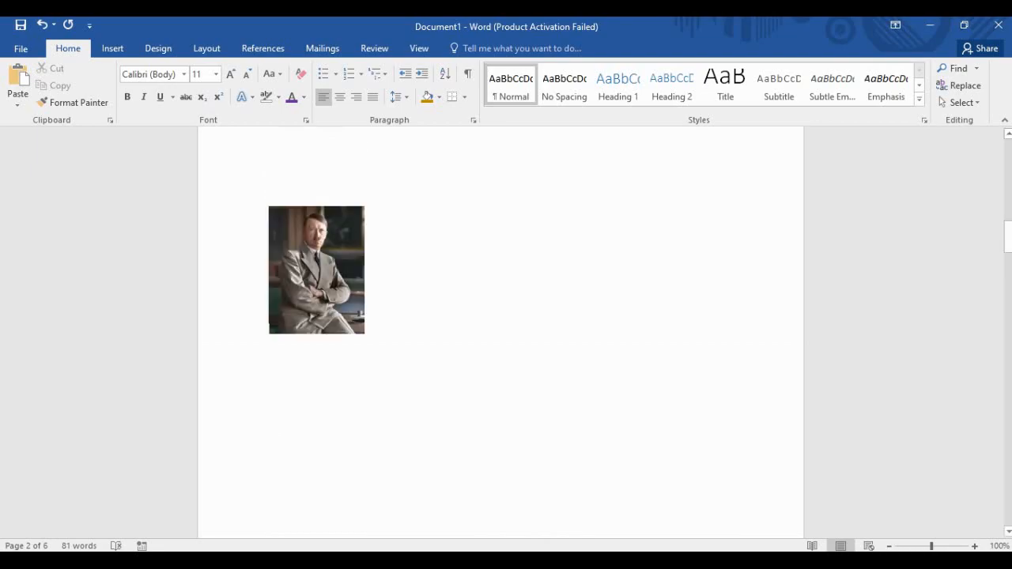
scroll(501, 332, up, 4)
scroll(501, 332, down, 1)
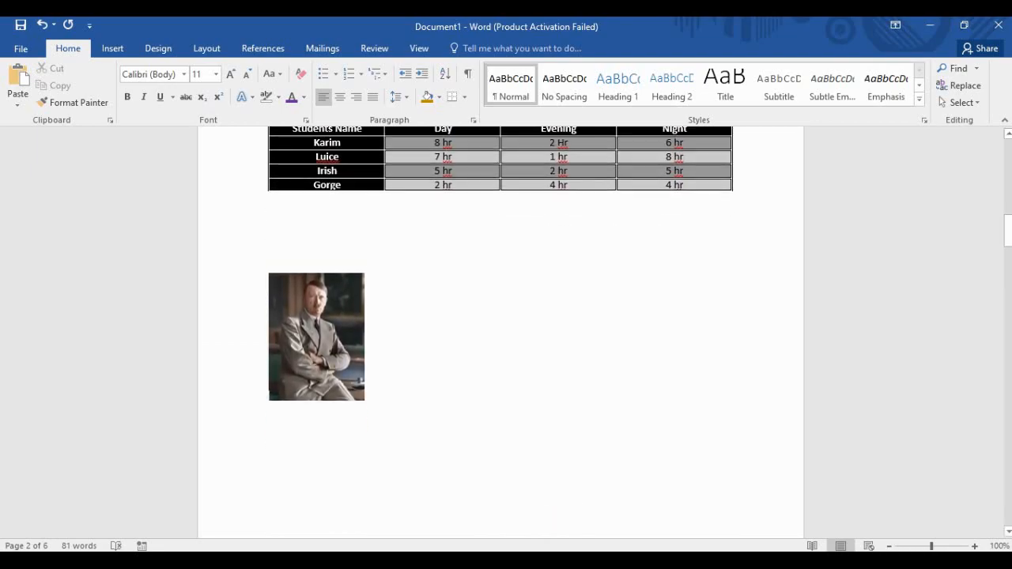
scroll(500, 332, up, 2)
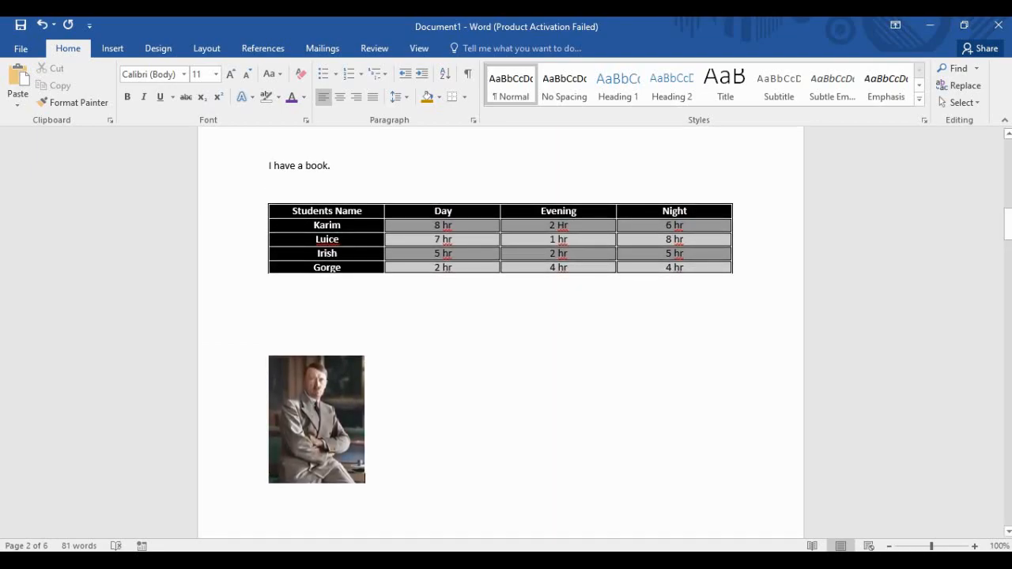
Drag the colour photo's handles to make it wider and taller, then show its Layout Options.
click(317, 419)
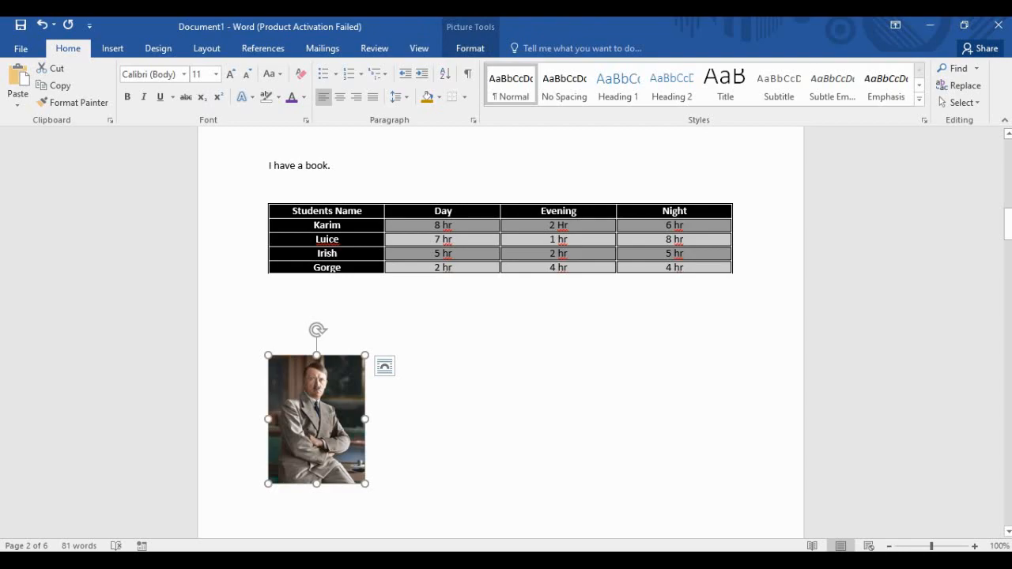
drag(364, 483, 312, 408)
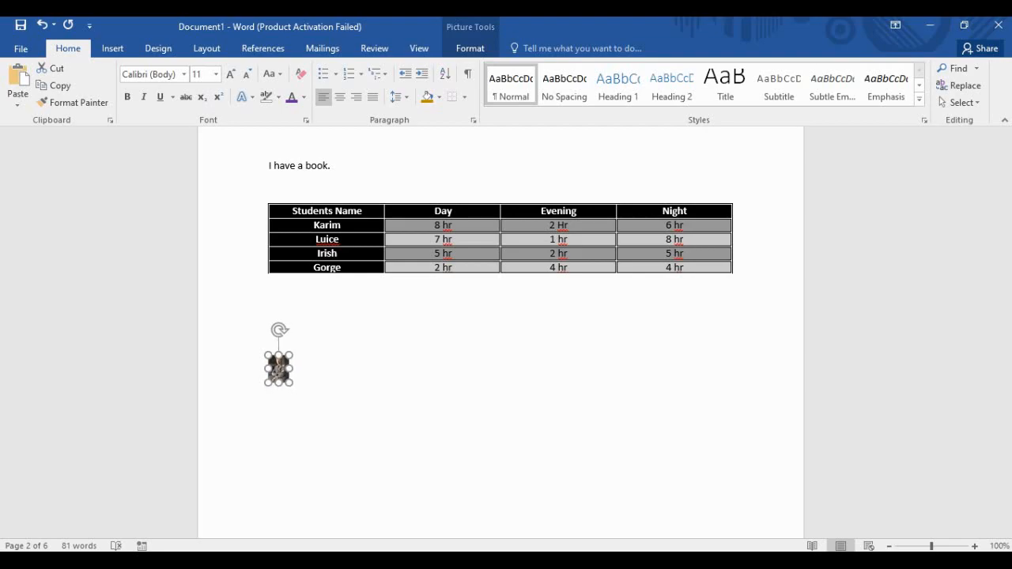
mouse_move(314, 416)
mouse_down()
mouse_move(388, 513)
mouse_move(339, 447)
mouse_move(368, 483)
mouse_move(345, 457)
mouse_move(307, 501)
mouse_move(306, 539)
mouse_move(306, 433)
mouse_up()
drag(345, 376, 410, 377)
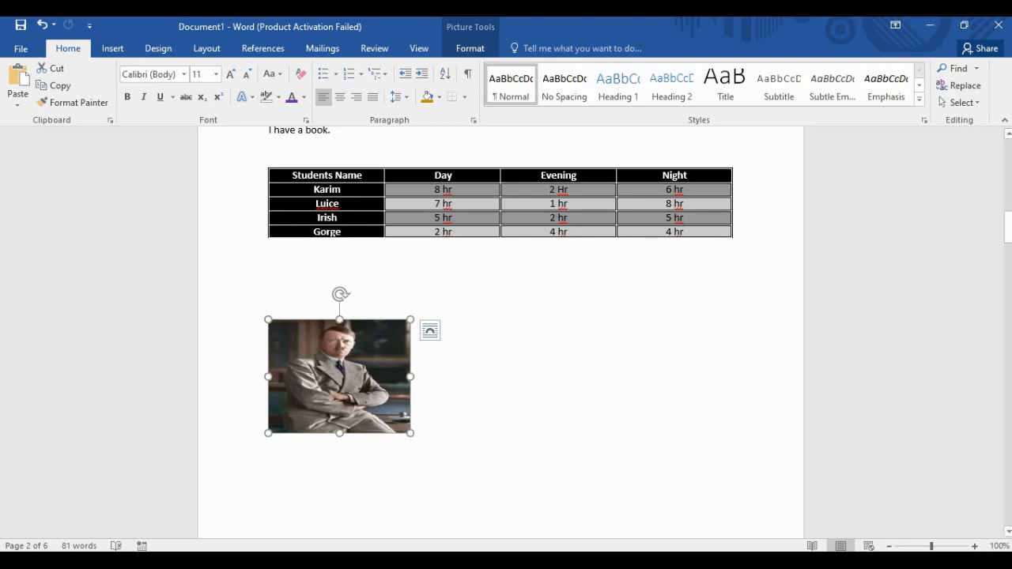
drag(339, 432, 339, 515)
scroll(500, 333, down, 2)
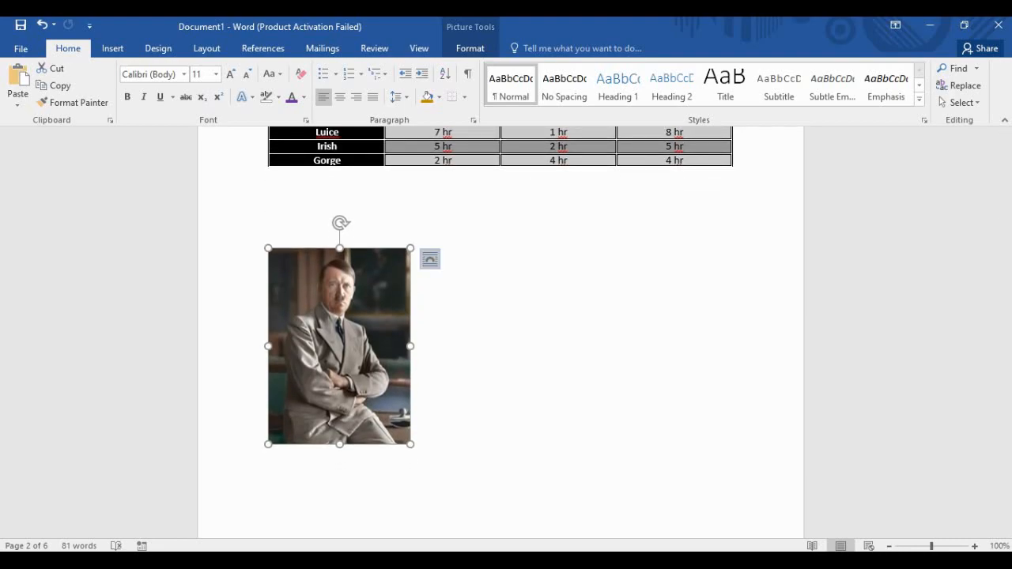
click(429, 258)
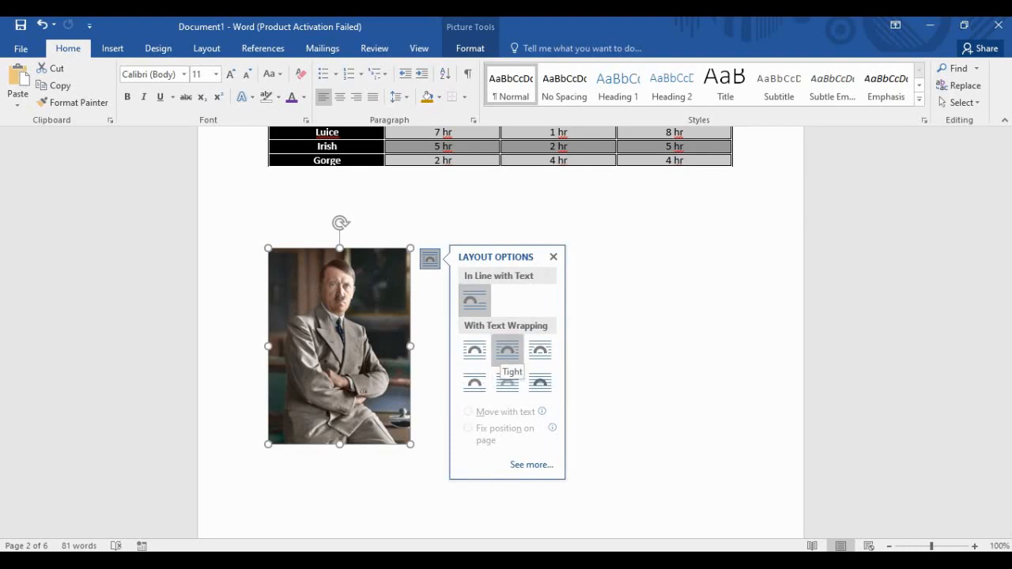
Apply Tight wrapping to the photo and drag it right, above the large portrait.
click(508, 350)
scroll(501, 332, up, 10)
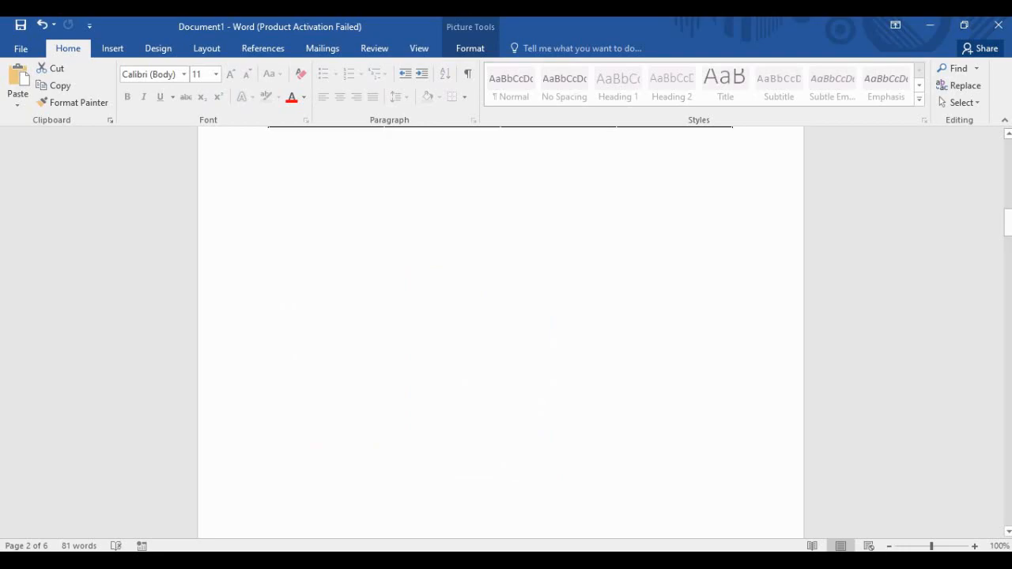
scroll(501, 332, down, 15)
scroll(501, 332, down, 8)
drag(340, 190, 358, 241)
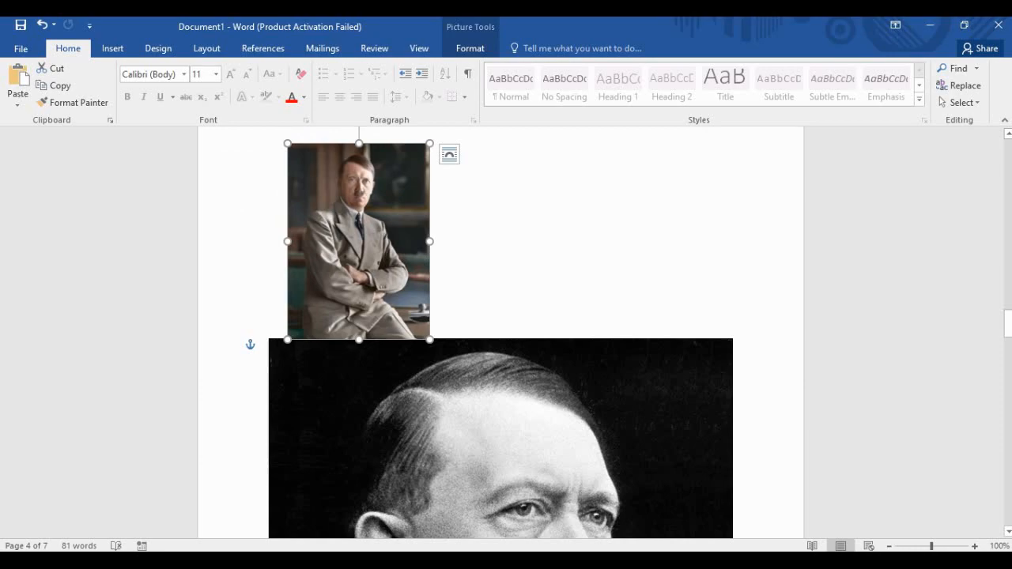
drag(358, 241, 417, 242)
Set the photo back to In Line with Text and put the cursor just above it.
click(507, 155)
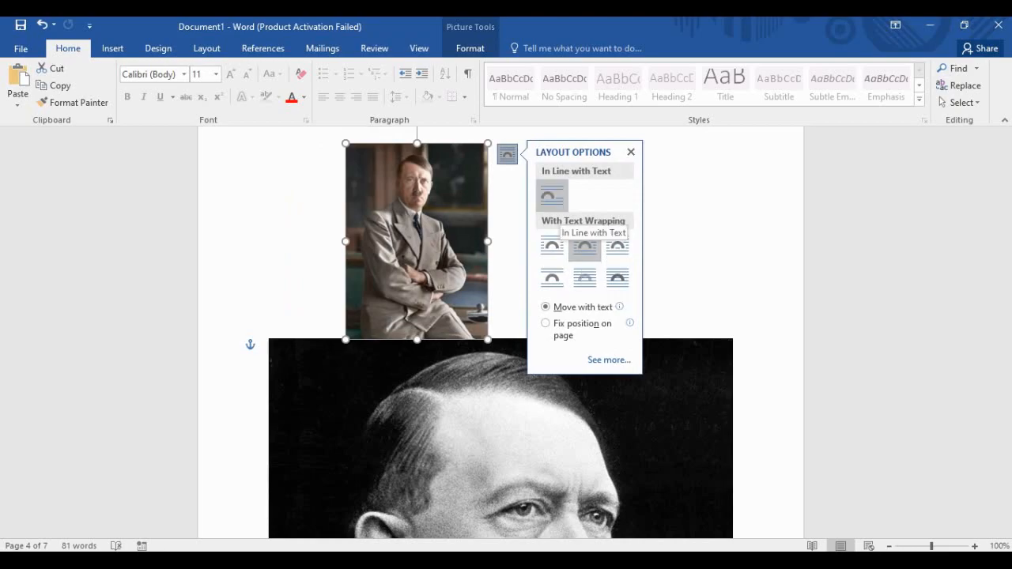
click(551, 195)
scroll(500, 332, up, 10)
scroll(500, 332, up, 15)
scroll(500, 332, up, 5)
scroll(500, 332, down, 15)
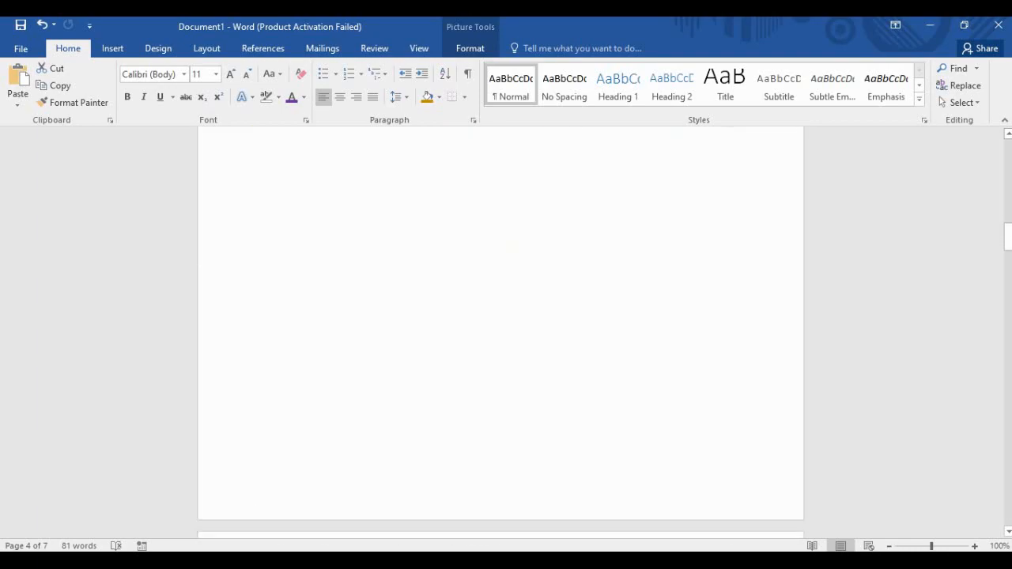
scroll(500, 332, down, 8)
click(269, 309)
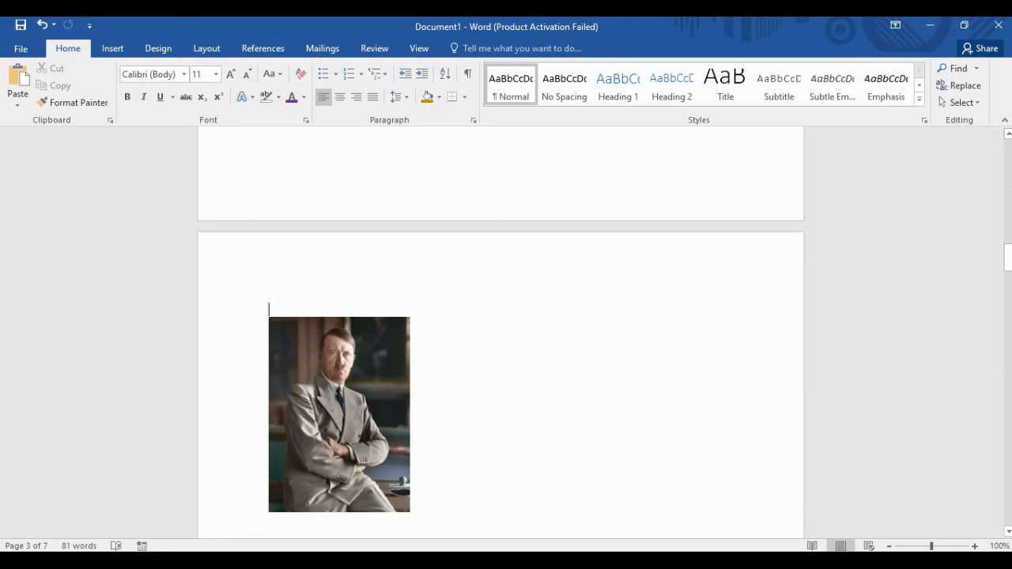
Type the one-line sentence about Hitler above the photo and start a new line.
key(BackSpace)
text(Hi)
text(tla)
key(BackSpace)
text(er)
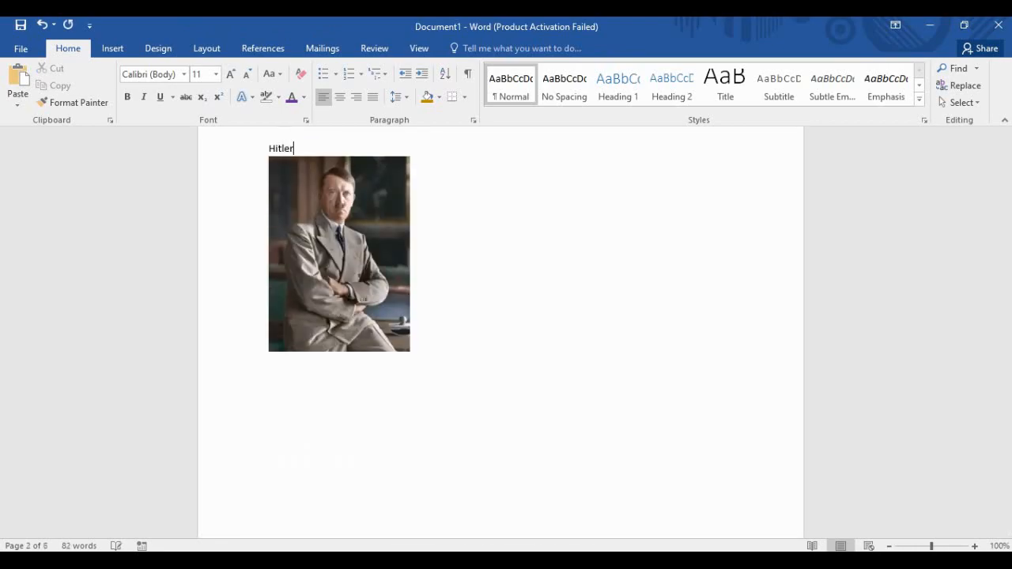
text( was a Great Man. He)
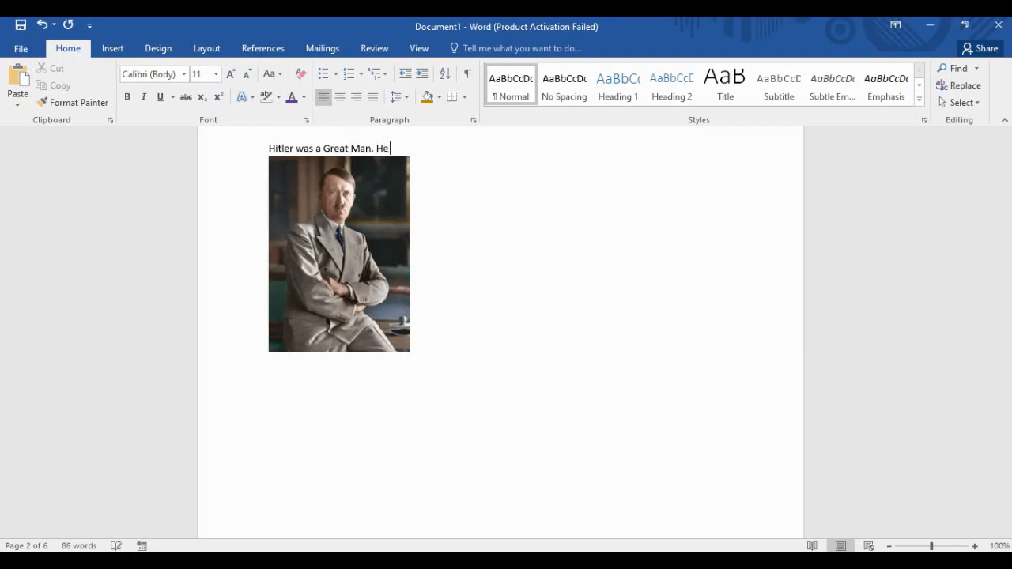
text( Killed People :)
text())
key(Return)
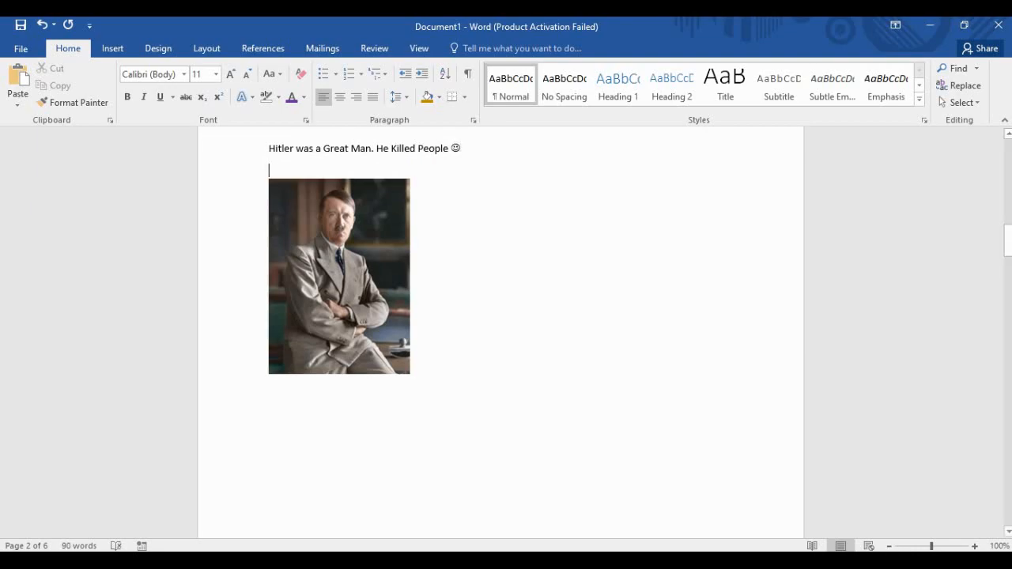
Copy the whole sentence and paste a second copy on the line below.
click(269, 149)
drag(464, 149, 273, 150)
key(ctrl+c)
click(269, 169)
key(ctrl+v)
Start a new line after the photo and paste the sentence three more times.
click(340, 292)
click(412, 391)
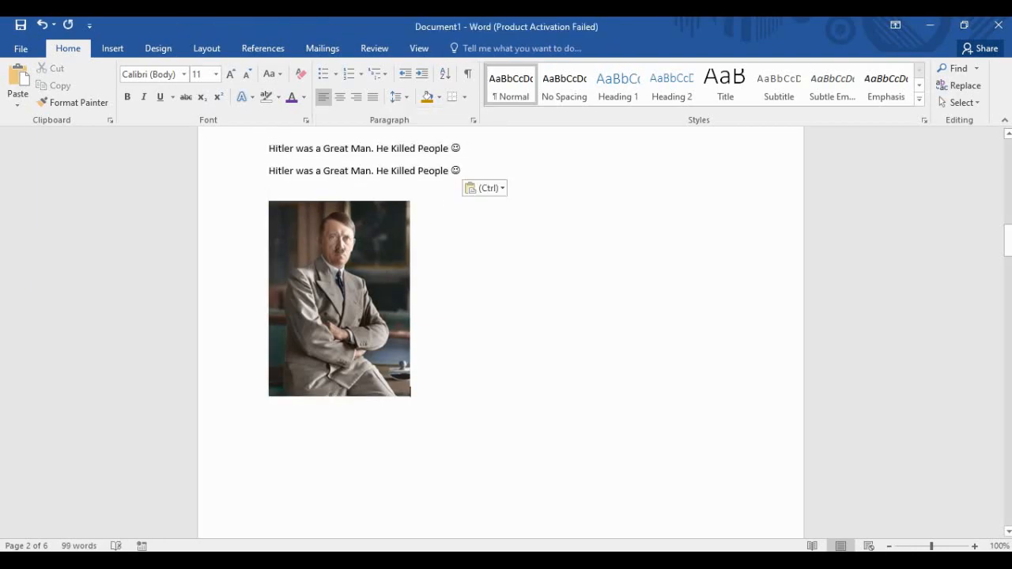
key(Return)
scroll(500, 332, up, 12)
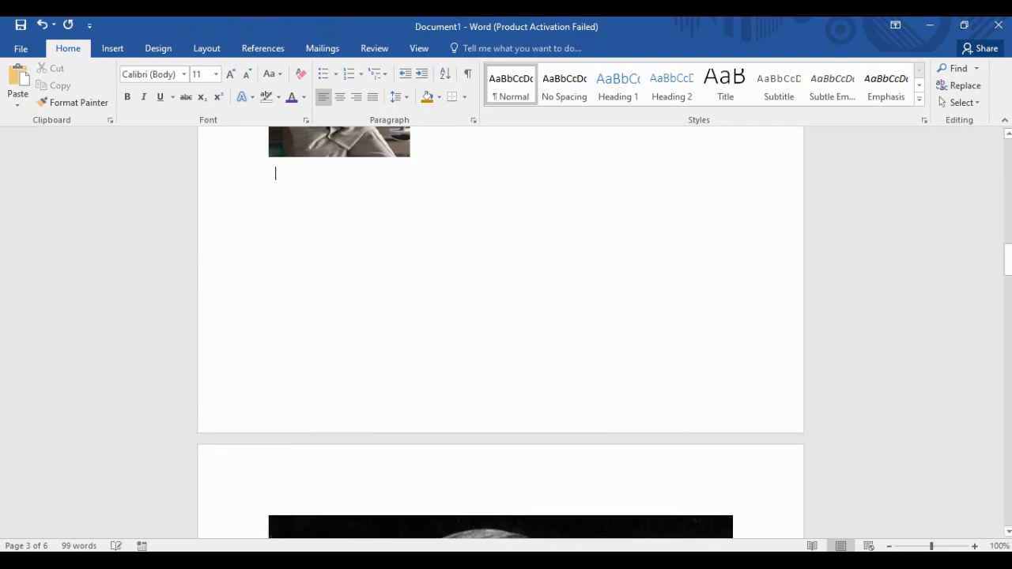
key(ctrl+v)
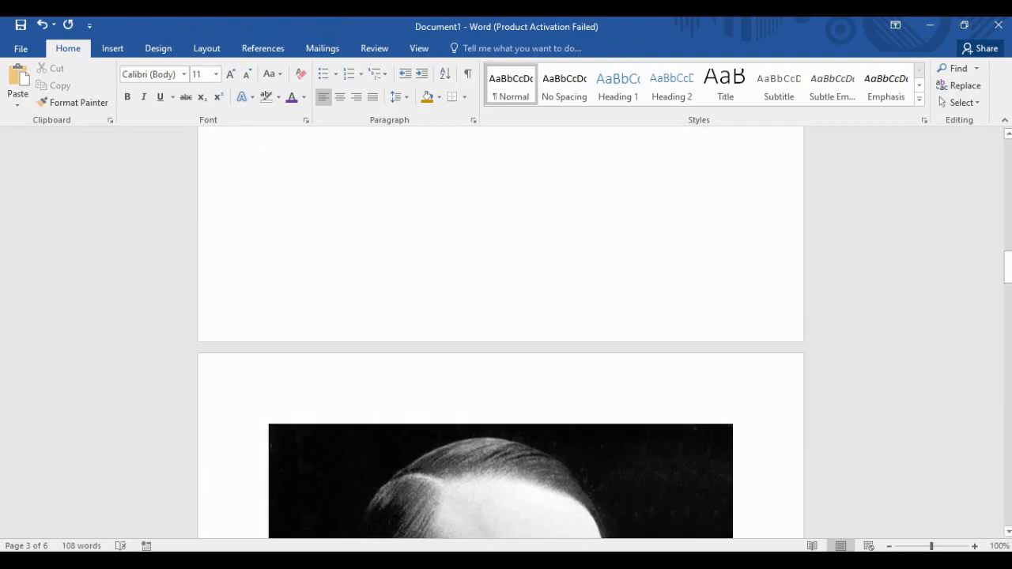
key(ctrl+v)
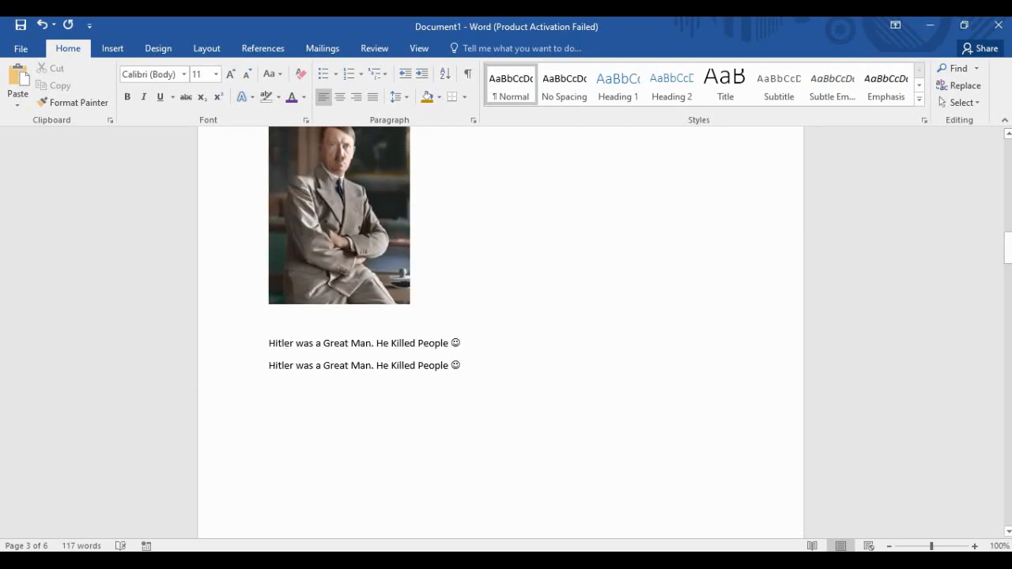
key(ctrl+v)
Select the colour photo and view its wrapping choices, closing them without changes.
scroll(501, 332, up, 5)
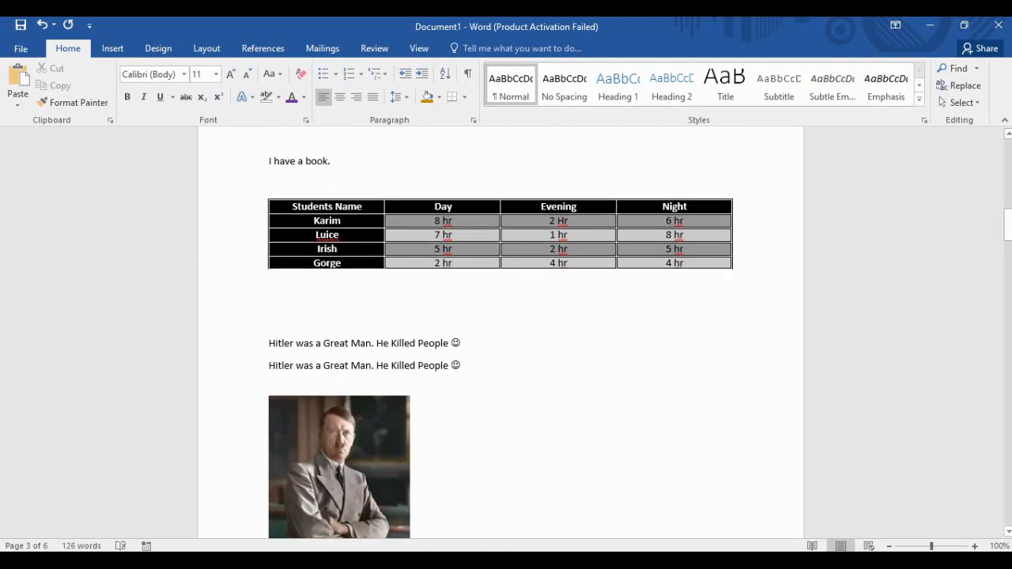
scroll(500, 332, down, 1)
click(340, 443)
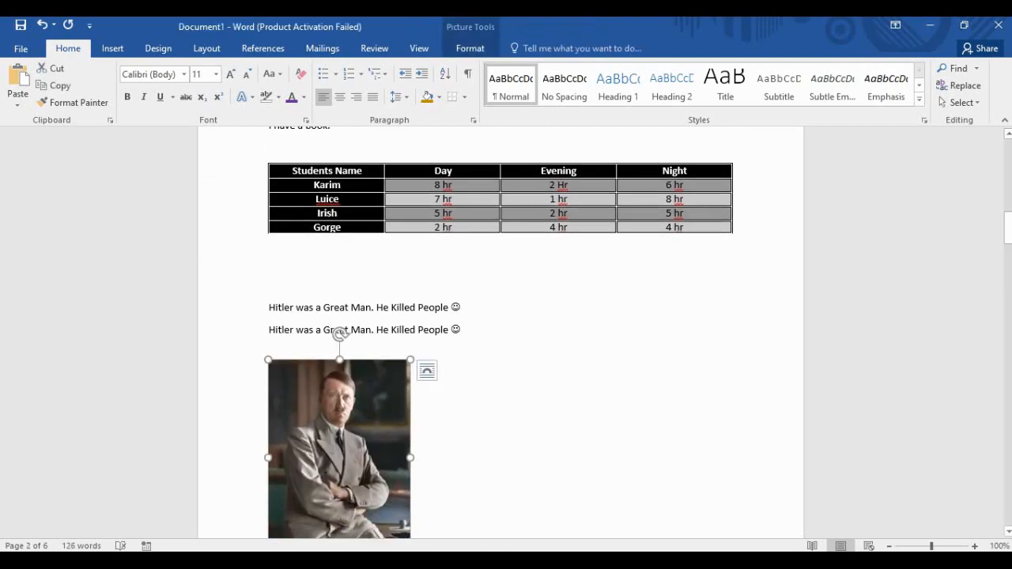
click(485, 407)
click(370, 379)
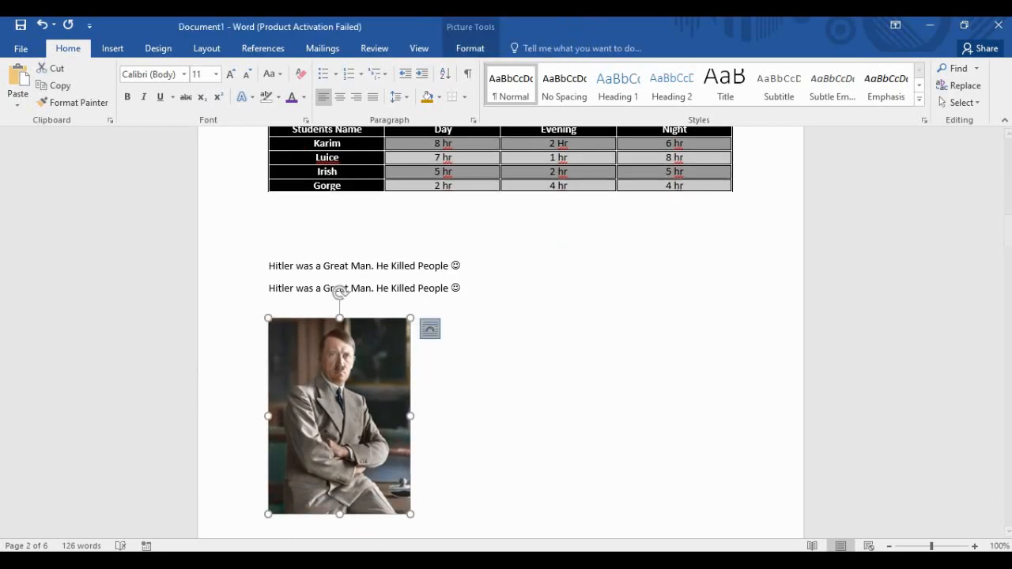
click(429, 329)
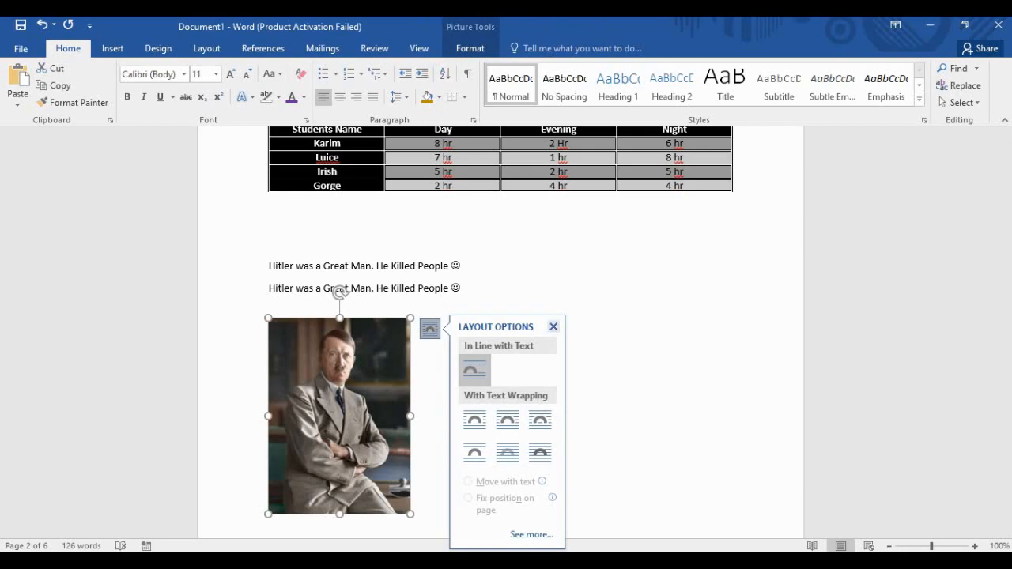
click(553, 326)
click(522, 365)
Paste several more copies of the sentence, including a new line after the second sentence.
key(ctrl+v)
click(428, 476)
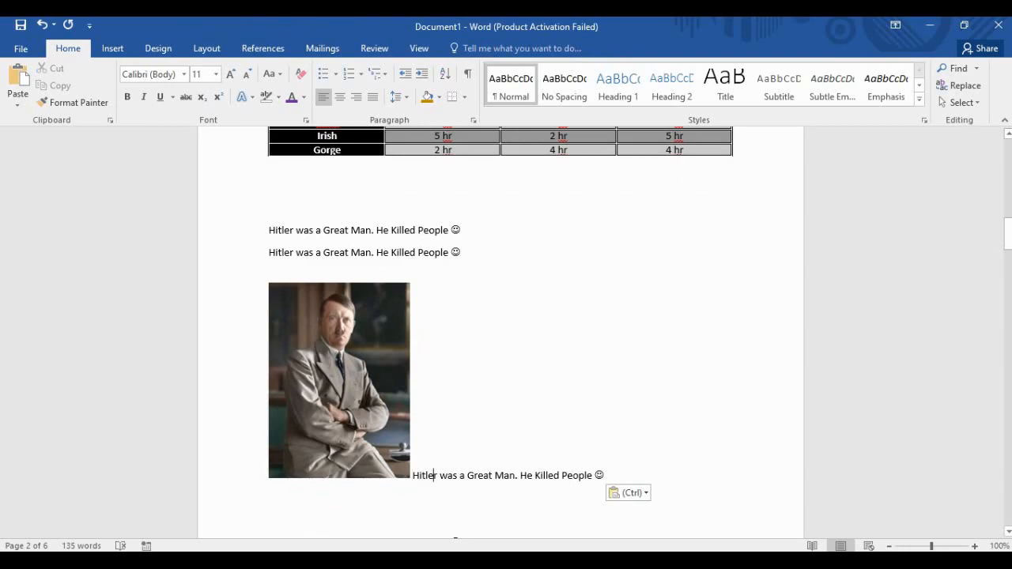
click(270, 252)
key(Return)
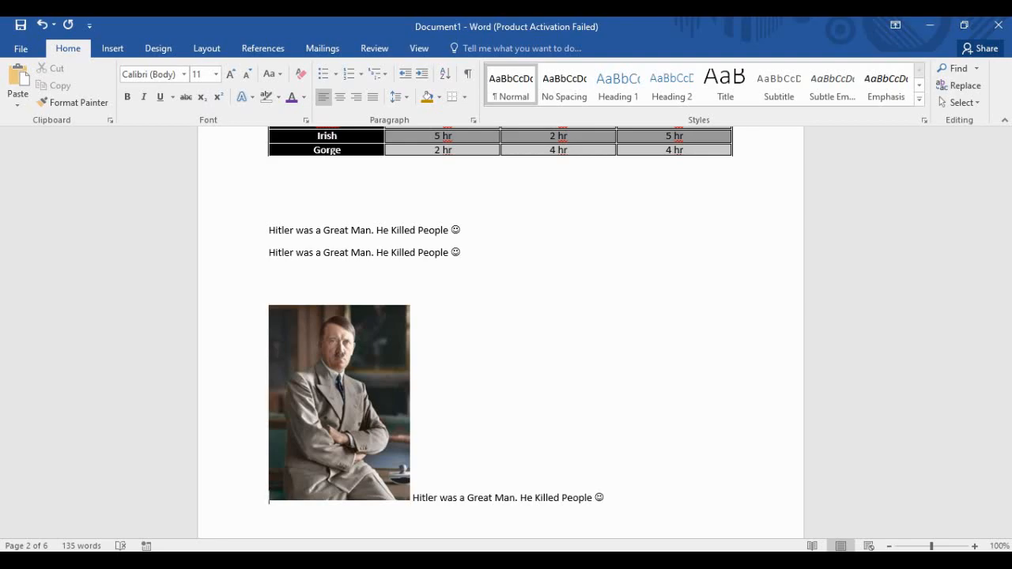
key(ctrl+v)
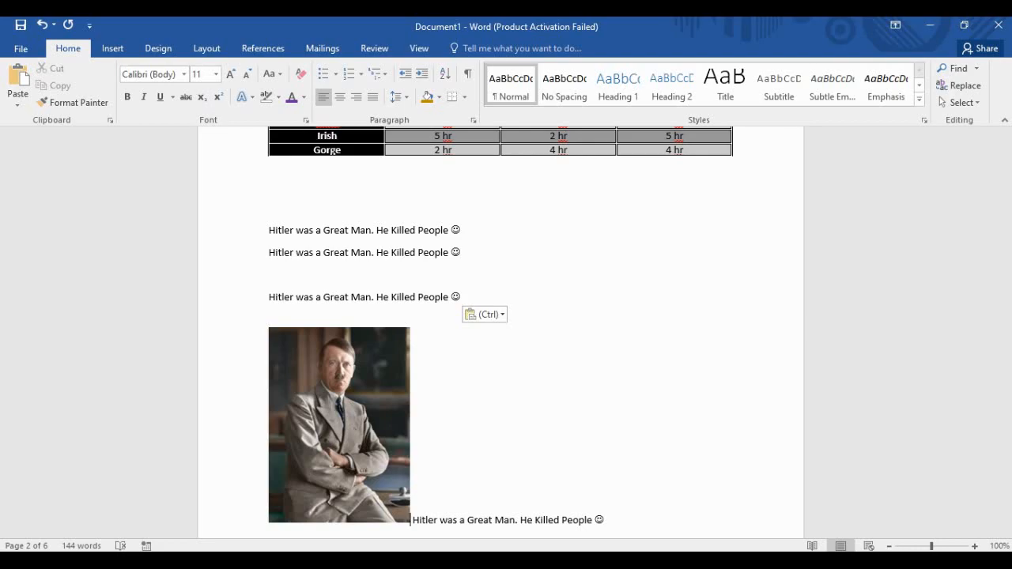
key(ctrl+v)
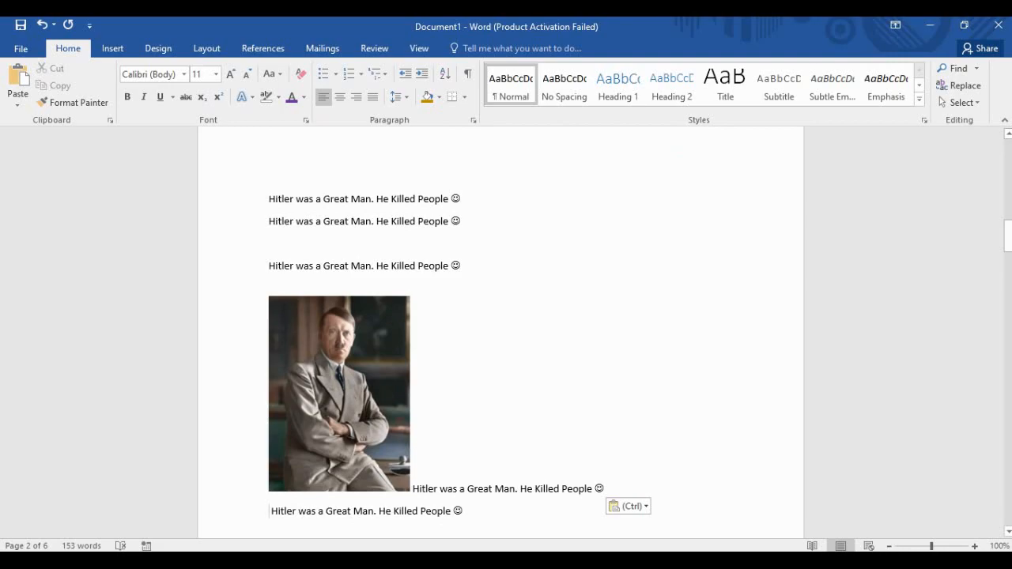
key(ctrl+v)
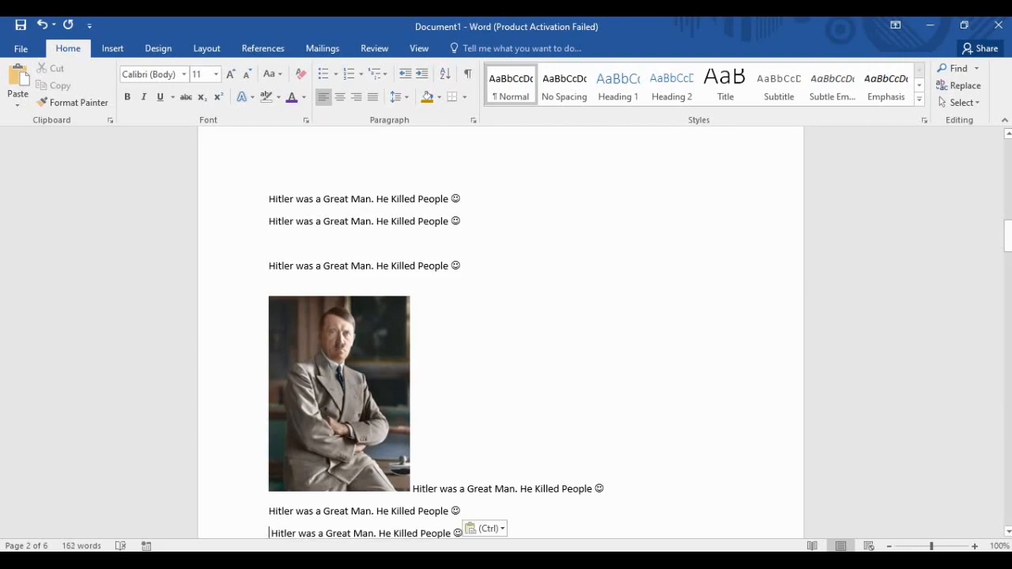
scroll(500, 332, down, 8)
scroll(499, 332, up, 5)
Try Top and Bottom, Behind Text, then Through wrapping, dragging the photo beside the sentence lines.
click(340, 305)
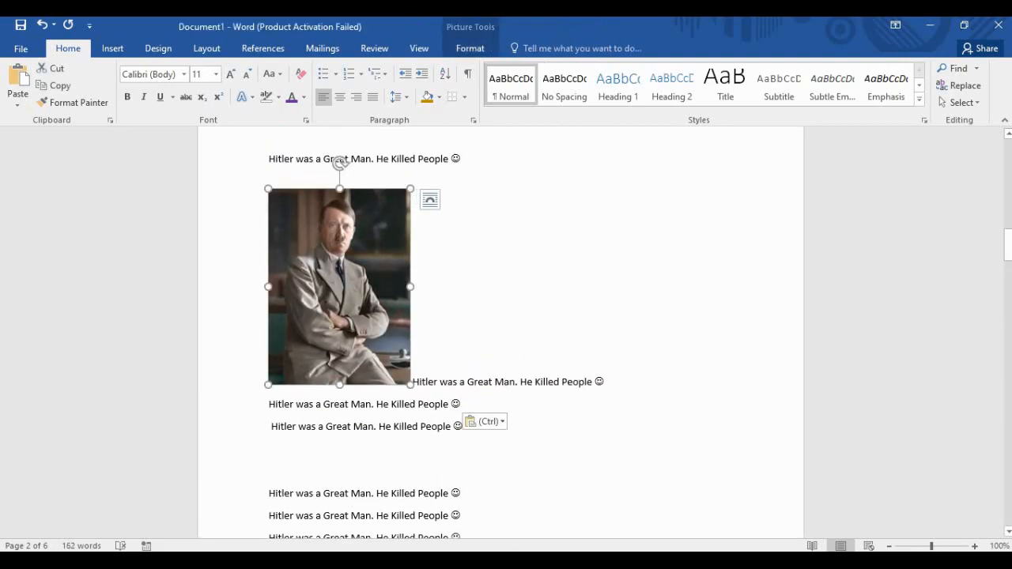
click(428, 200)
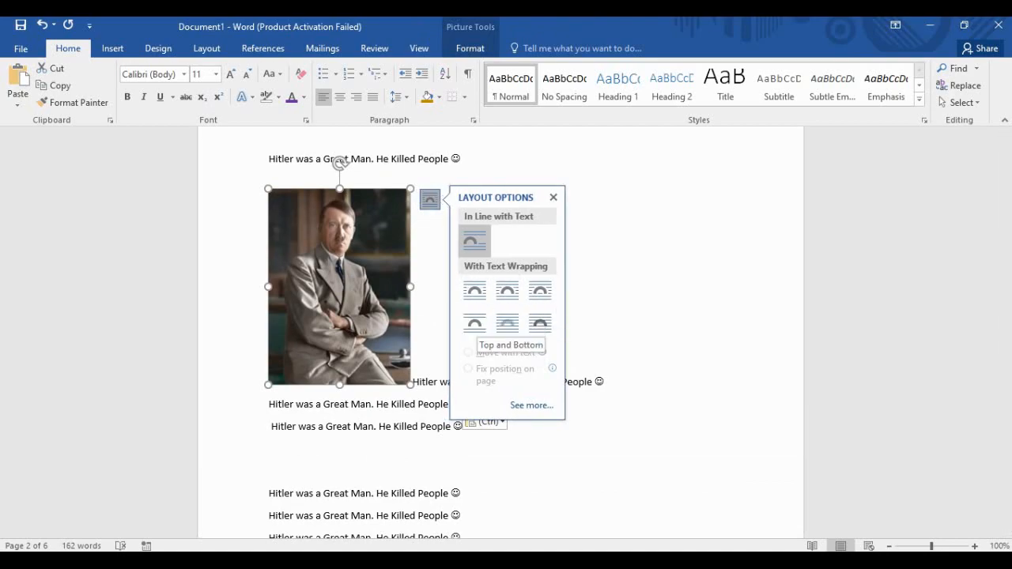
click(474, 323)
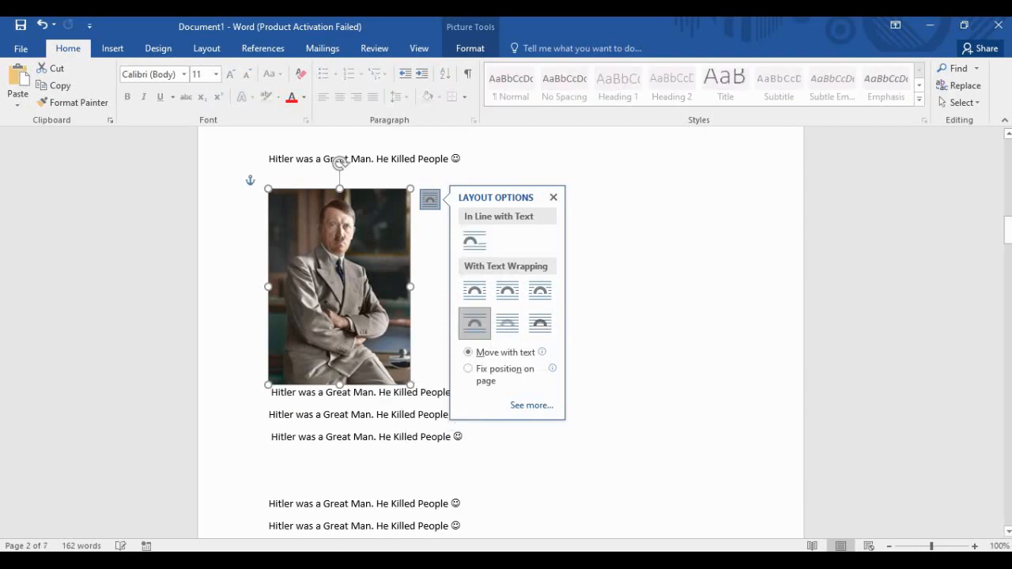
drag(348, 289, 556, 305)
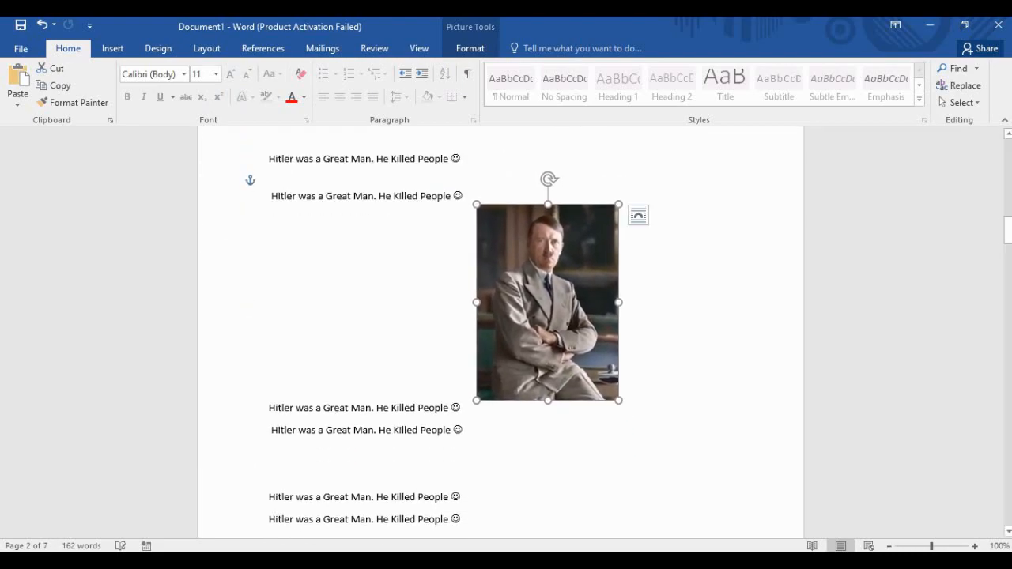
click(638, 214)
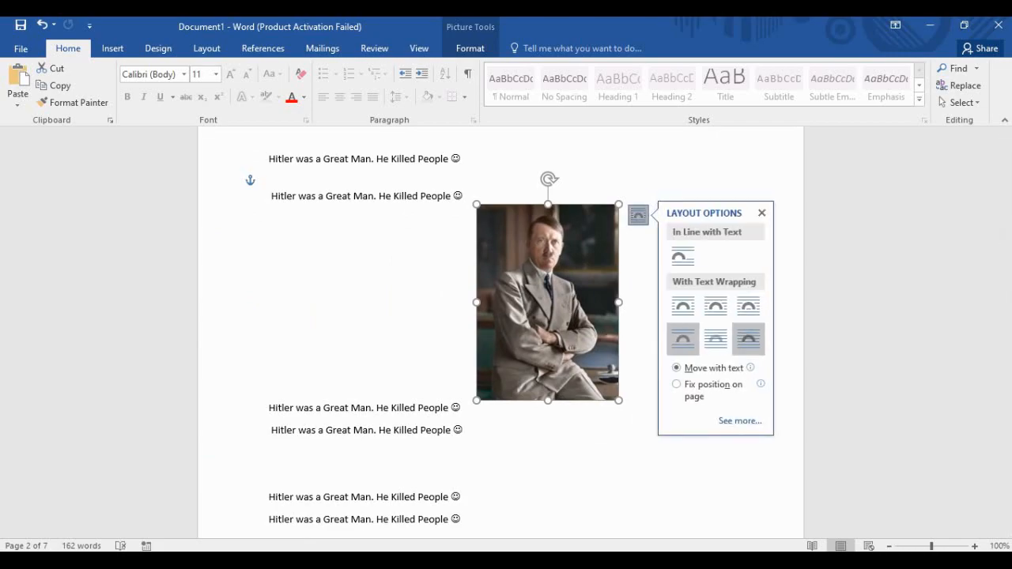
click(715, 339)
drag(554, 304, 357, 282)
drag(361, 280, 563, 274)
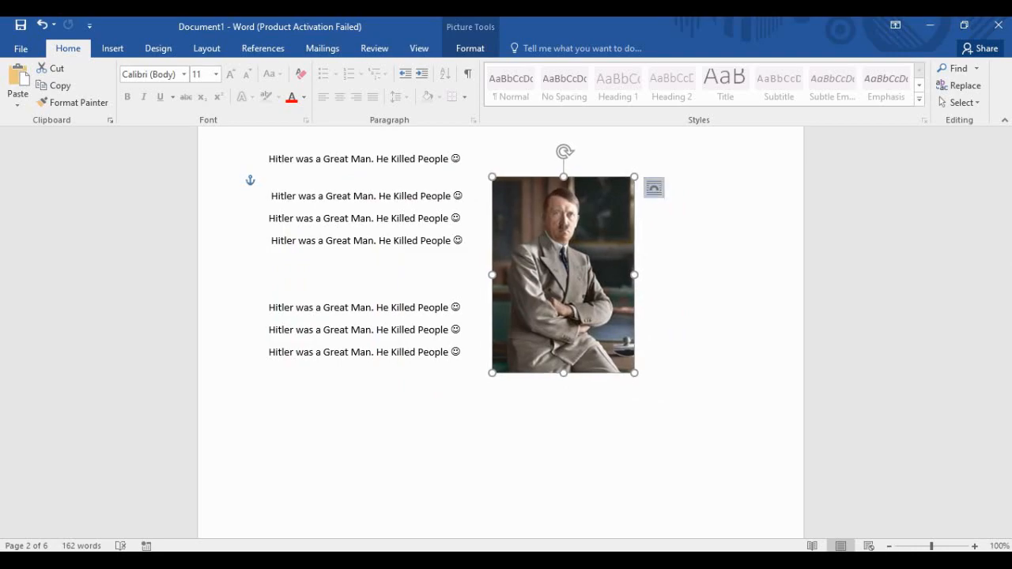
click(654, 188)
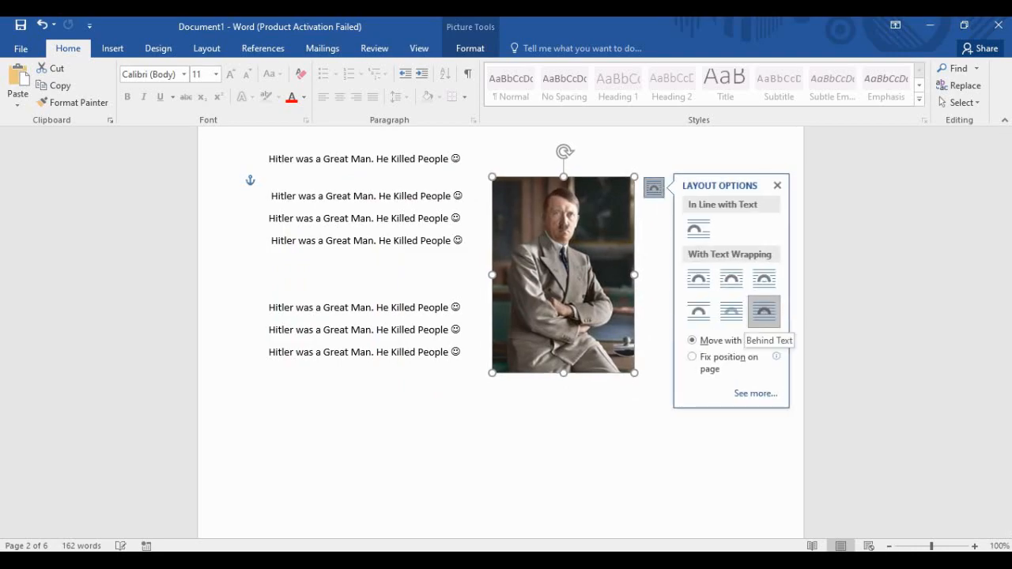
mouse_move(563, 275)
mouse_down()
mouse_move(527, 285)
mouse_move(527, 275)
mouse_move(332, 274)
mouse_move(370, 257)
mouse_move(562, 266)
mouse_up()
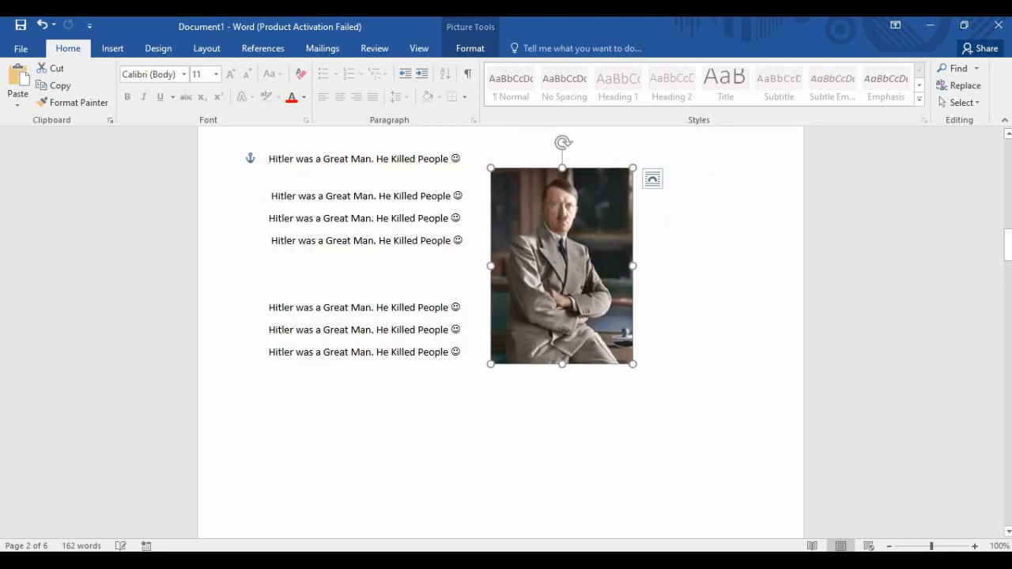
click(652, 179)
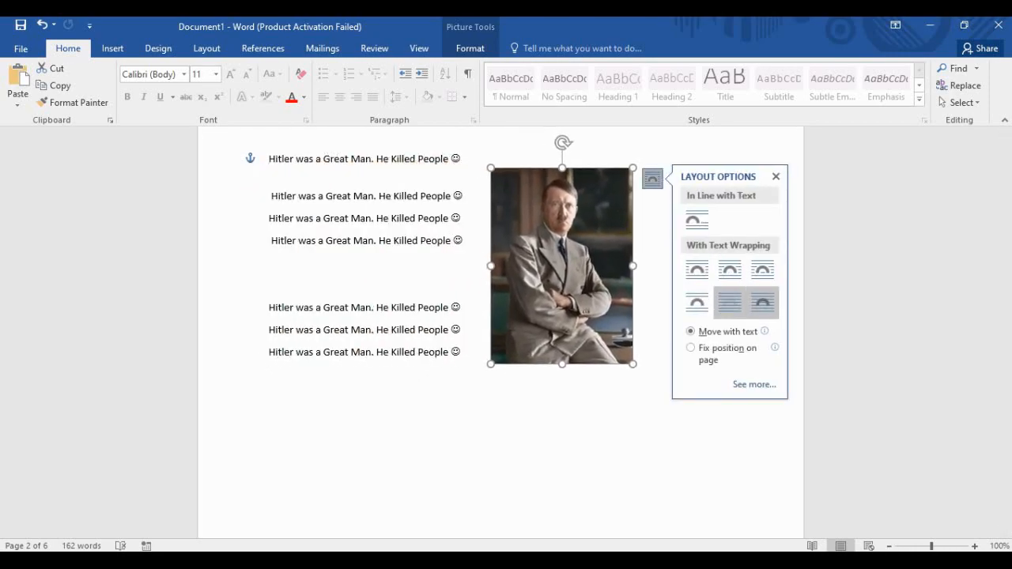
click(763, 270)
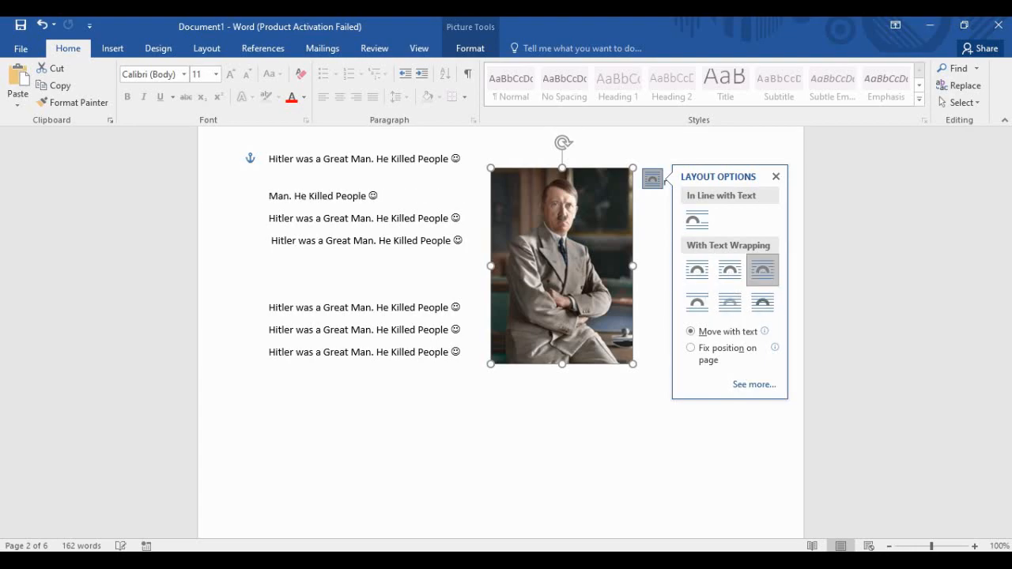
Scroll down to the large black-and-white portrait on page 3.
scroll(500, 332, down, 3)
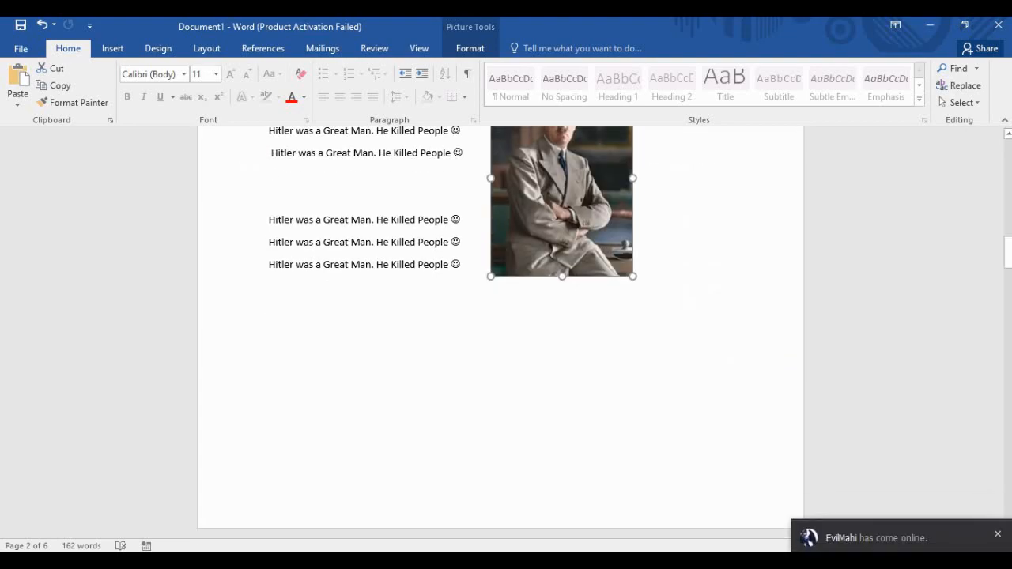
scroll(501, 332, up, 4)
scroll(500, 332, down, 8)
scroll(501, 332, up, 8)
scroll(501, 332, down, 5)
scroll(501, 332, down, 4)
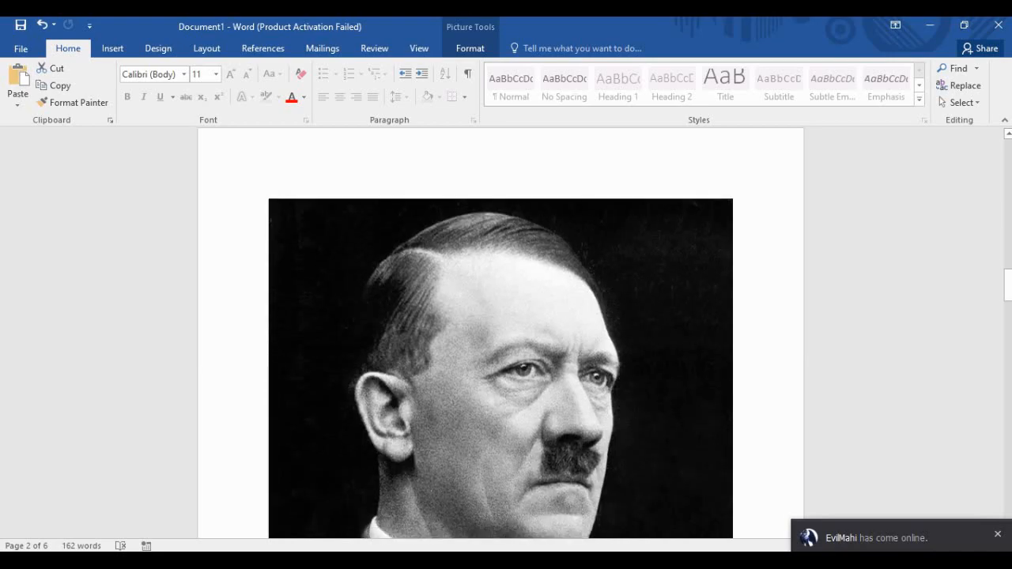
ctrl+scroll(500, 333, down, 3)
scroll(500, 332, up, 1)
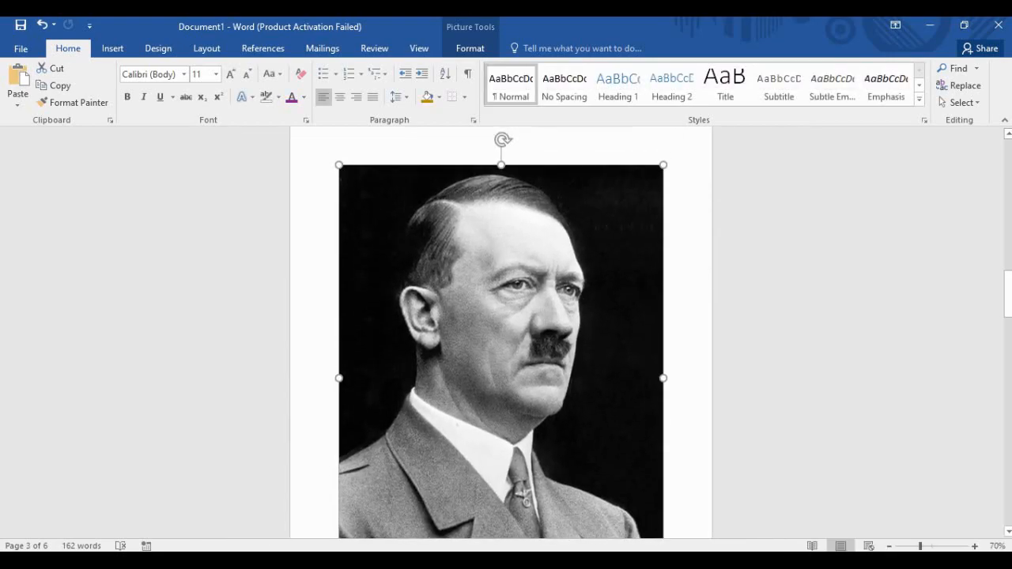
ctrl+scroll(501, 332, down, 2)
ctrl+scroll(500, 332, up, 1)
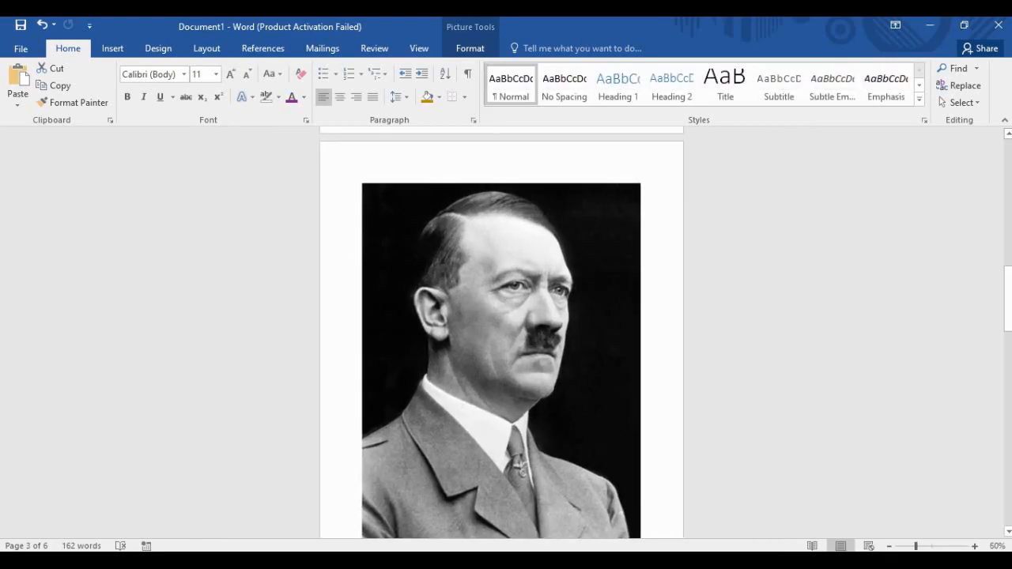
scroll(501, 333, down, 1)
ctrl+scroll(501, 332, down, 1)
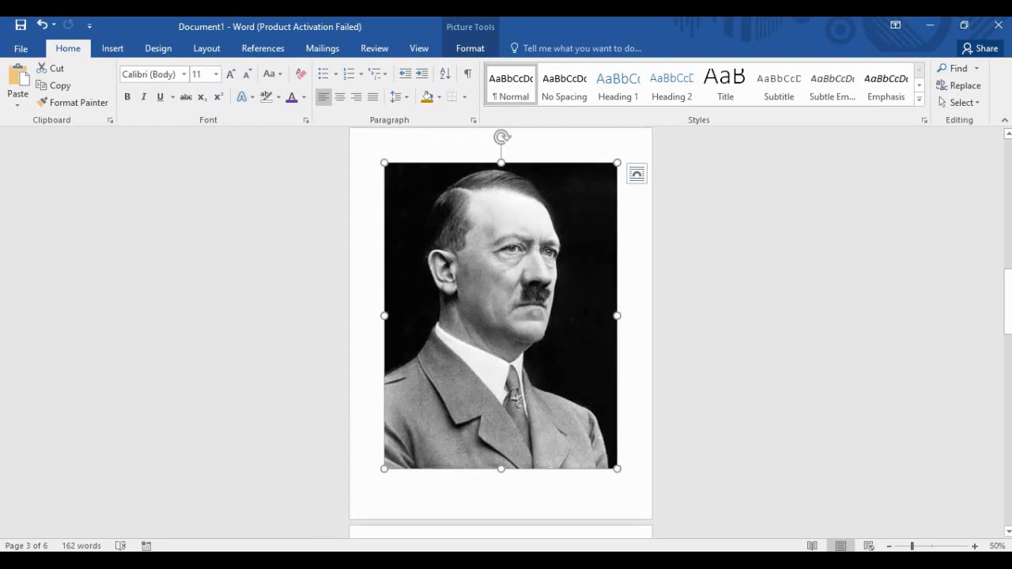
ctrl+scroll(500, 332, up, 1)
scroll(500, 332, down, 1)
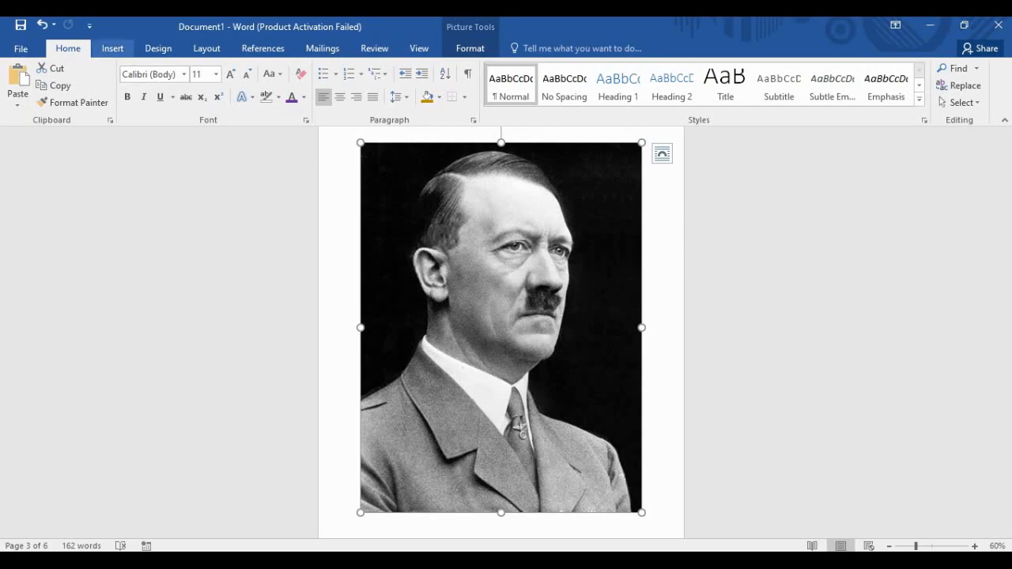
scroll(158, 48, down, 2)
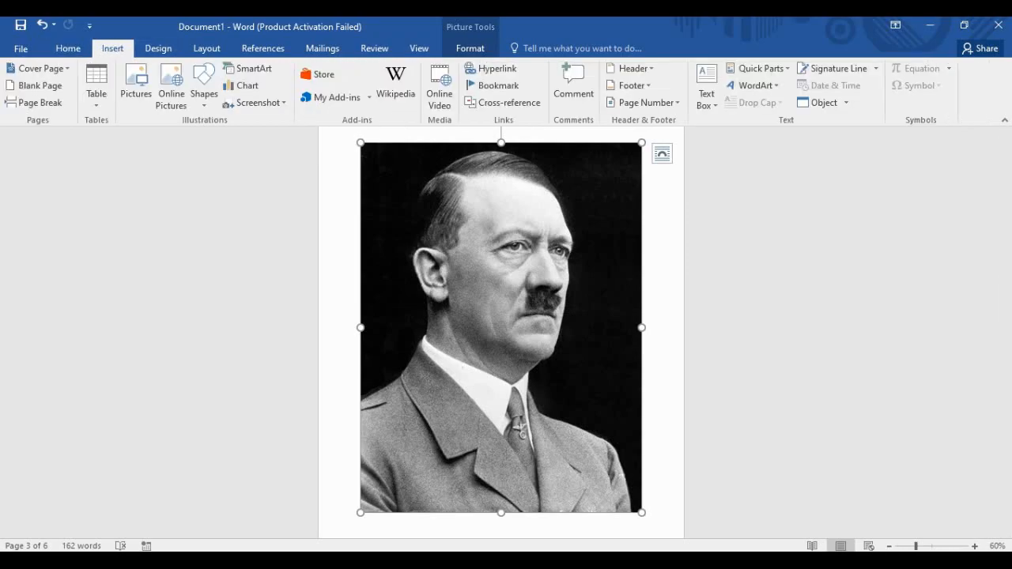
Check the Quick Access list and the Insert and Layout ribbons, then show Picture Tools Format.
click(89, 26)
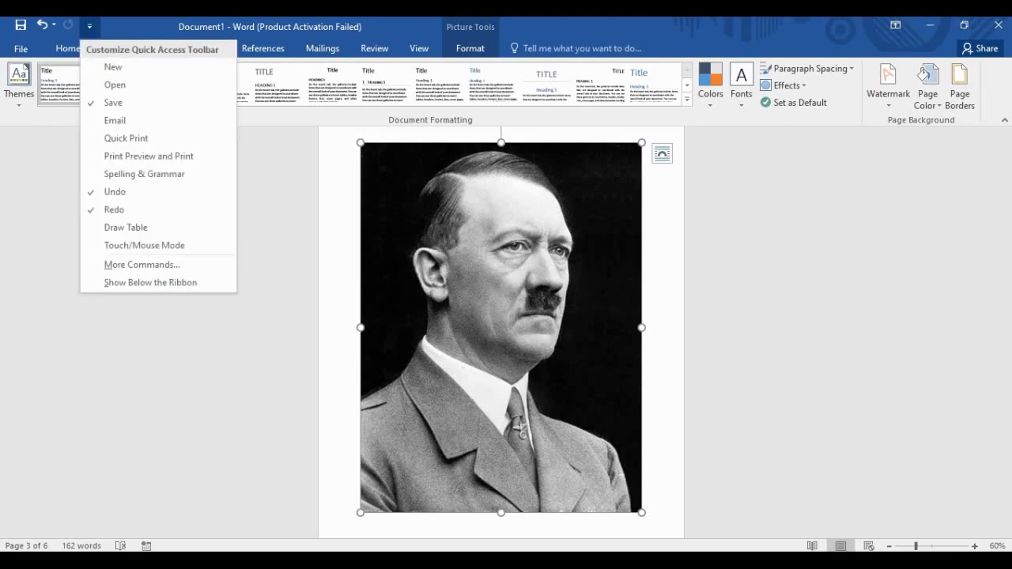
click(89, 26)
click(113, 48)
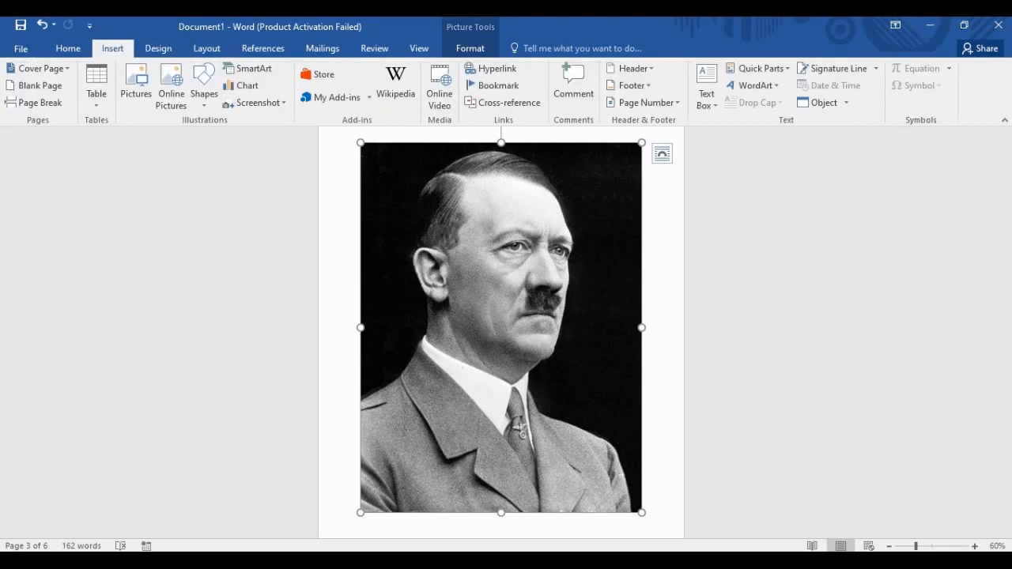
click(206, 48)
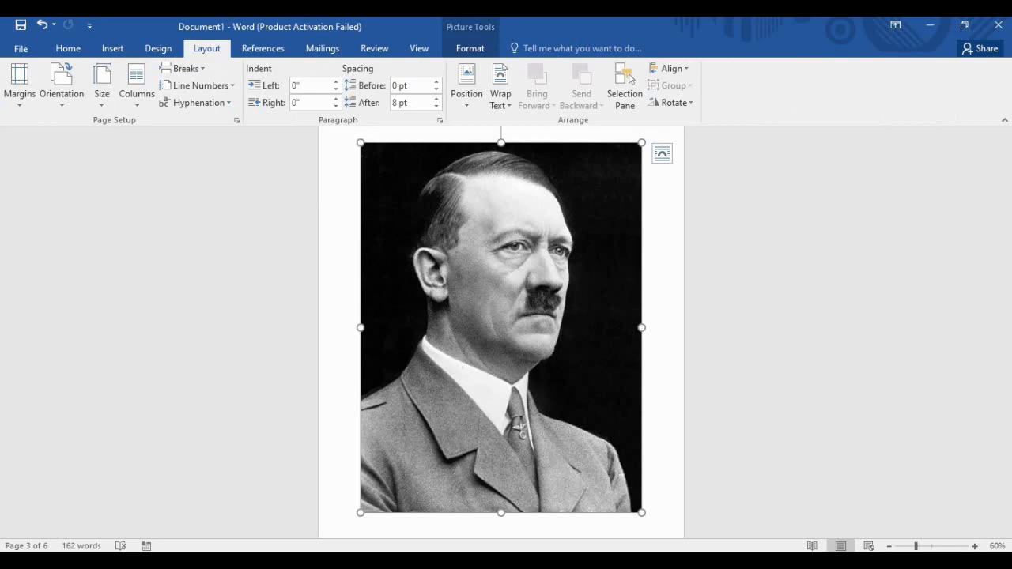
click(113, 48)
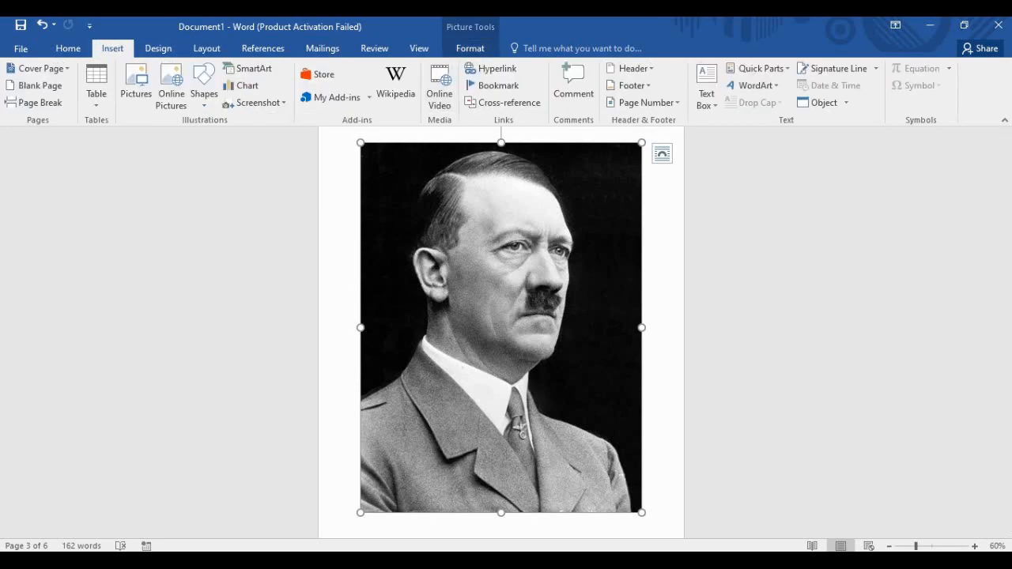
click(470, 48)
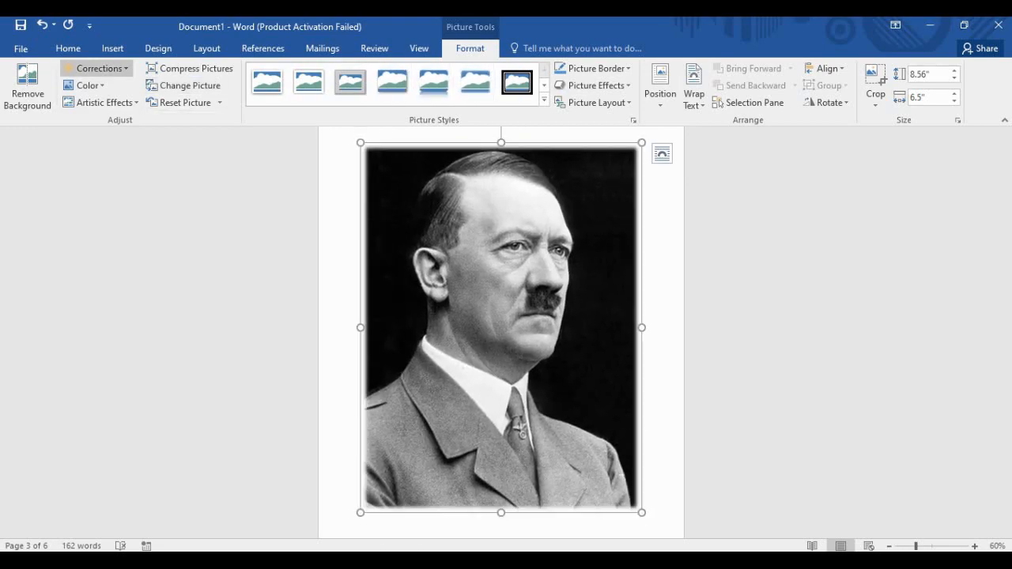
Try brighter and -40%/-20% darker presets on the portrait, then apply a higher-contrast correction.
click(97, 68)
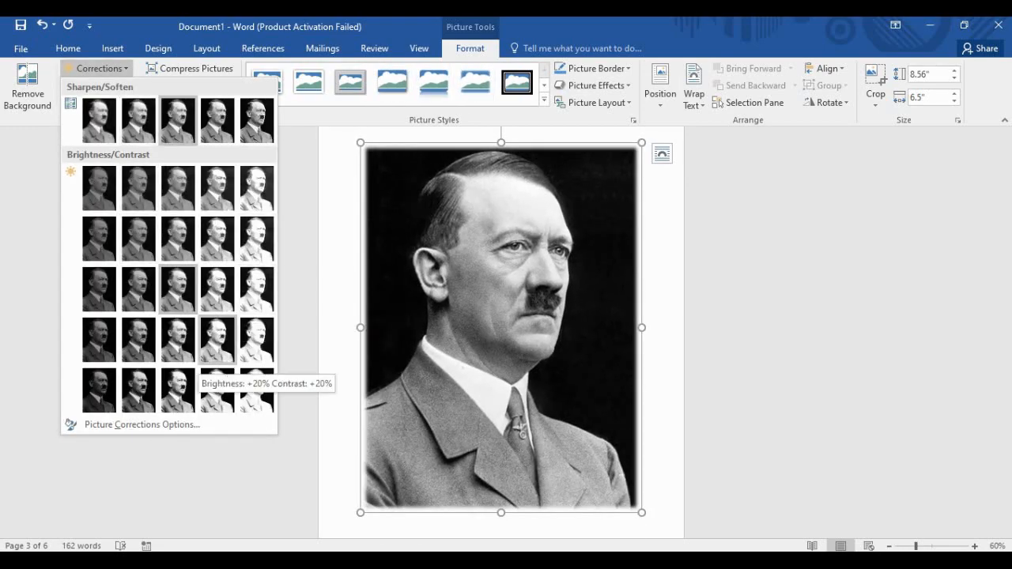
click(256, 340)
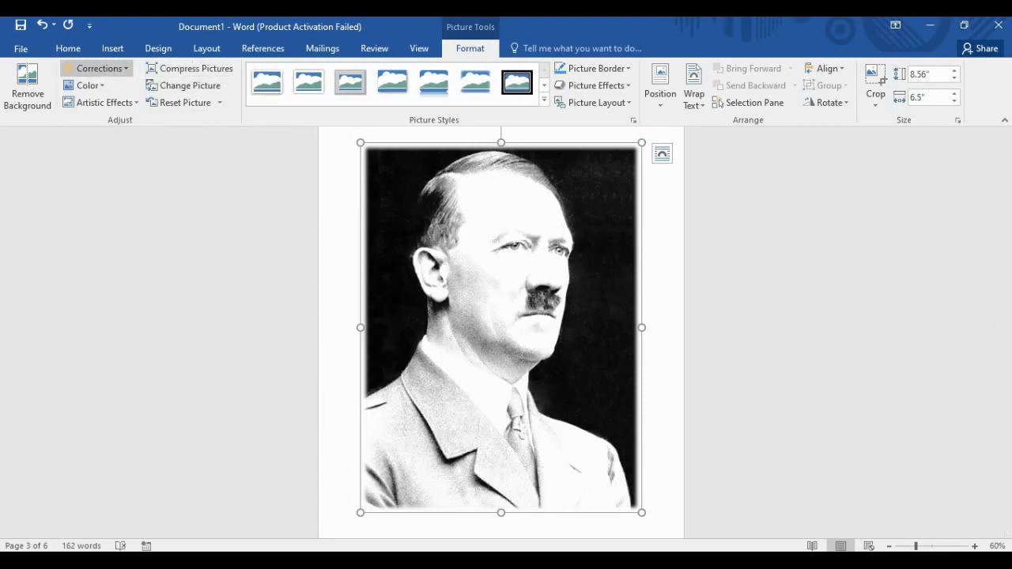
click(96, 68)
click(98, 251)
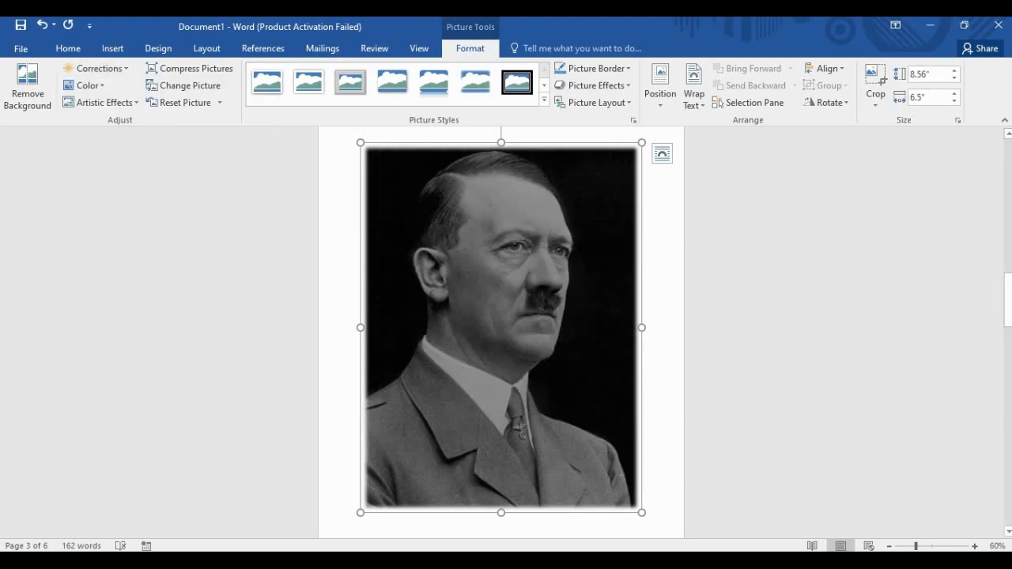
click(96, 68)
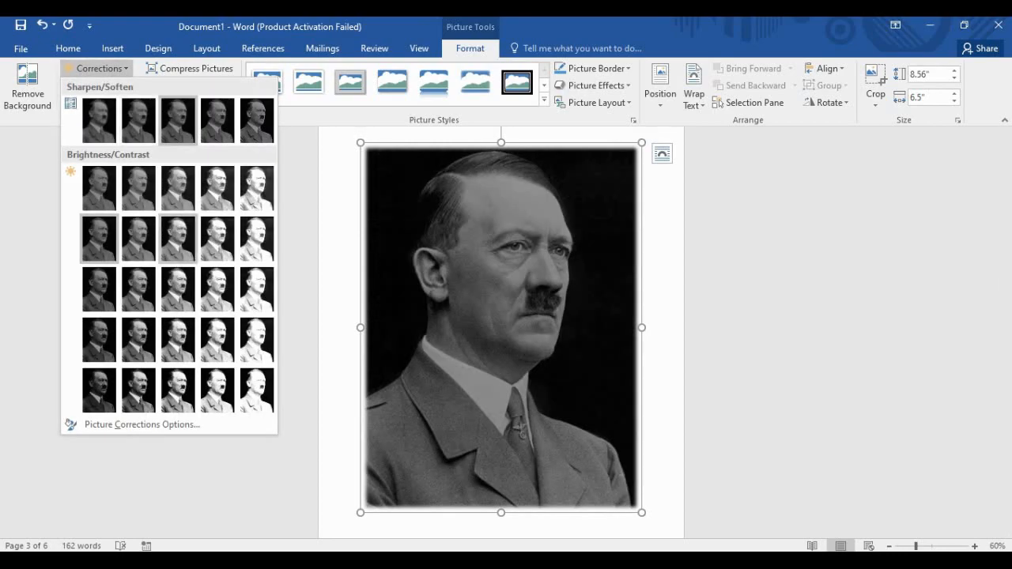
click(139, 391)
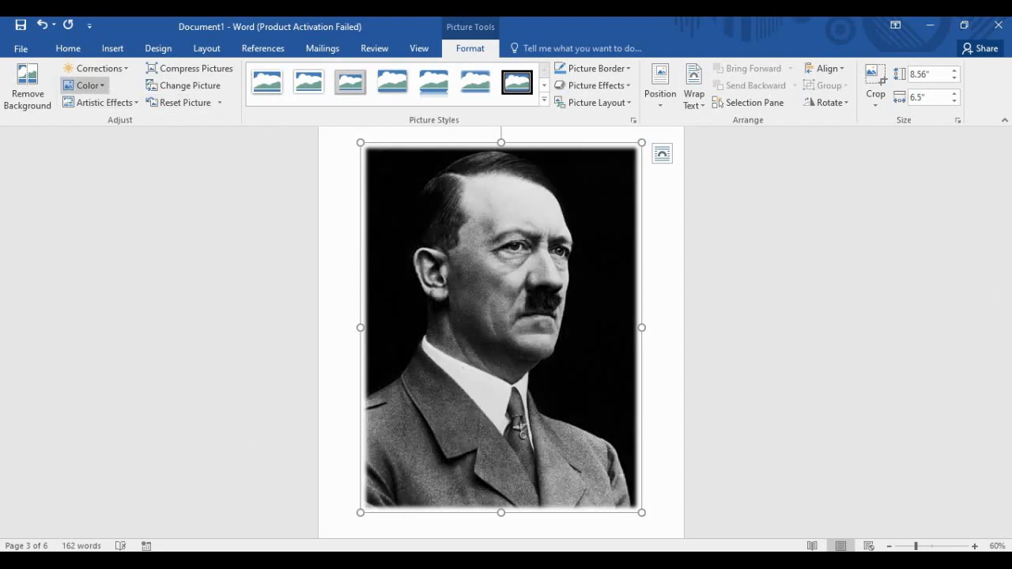
click(87, 85)
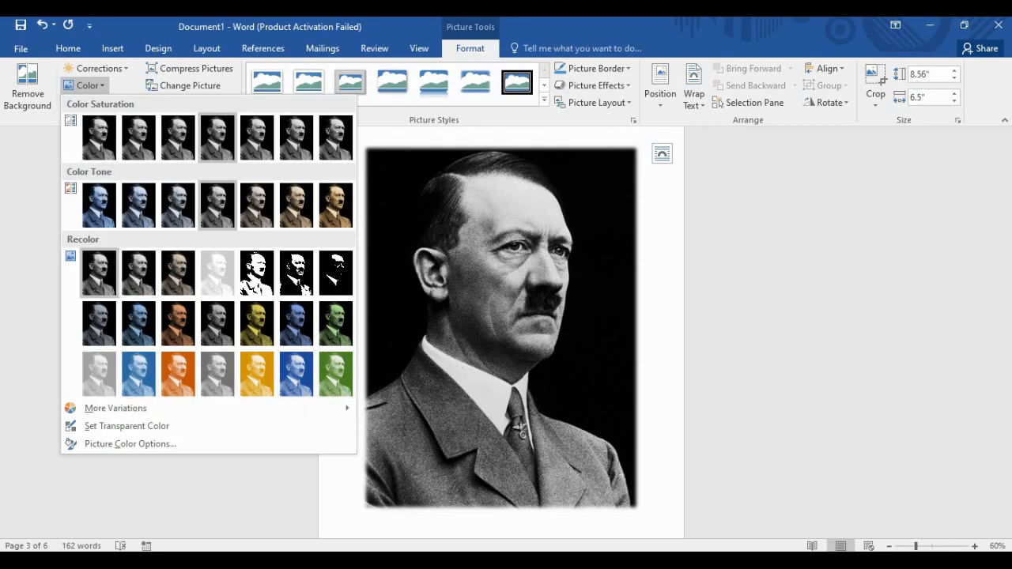
click(87, 84)
Try Watercolor Sponge and Glow Edges artistic effects on the portrait, then reset the picture.
click(101, 102)
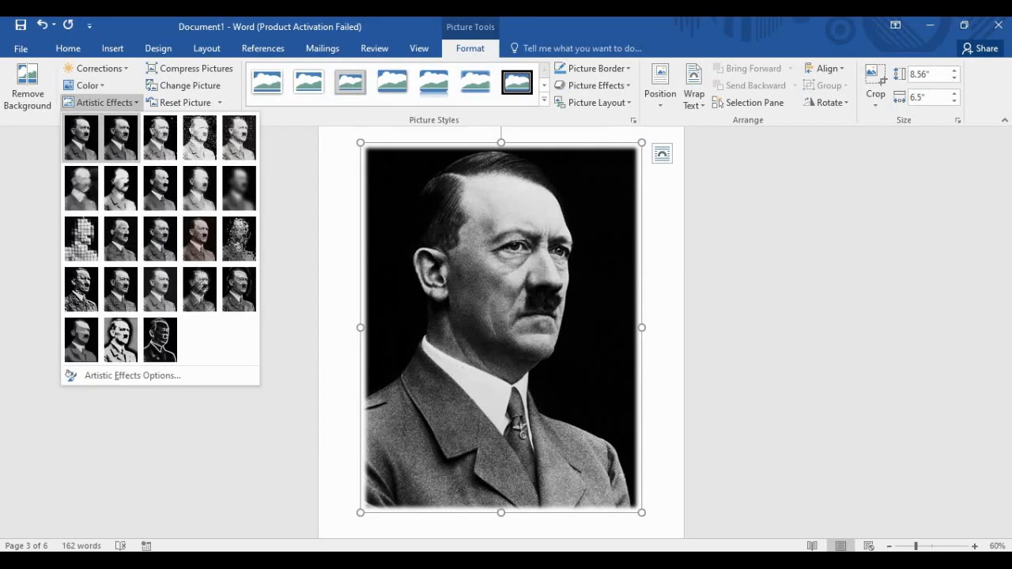
click(239, 239)
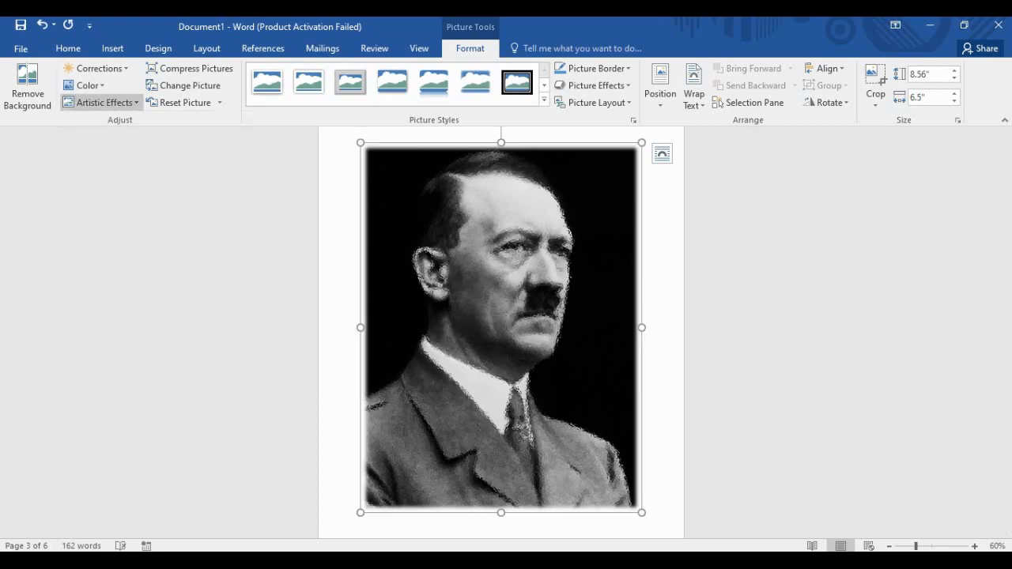
click(102, 102)
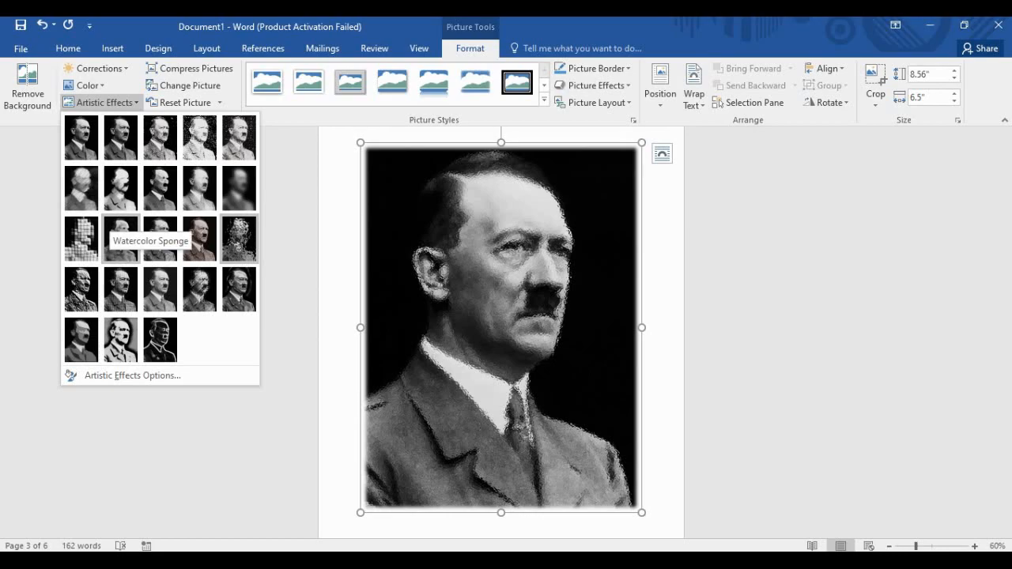
click(117, 229)
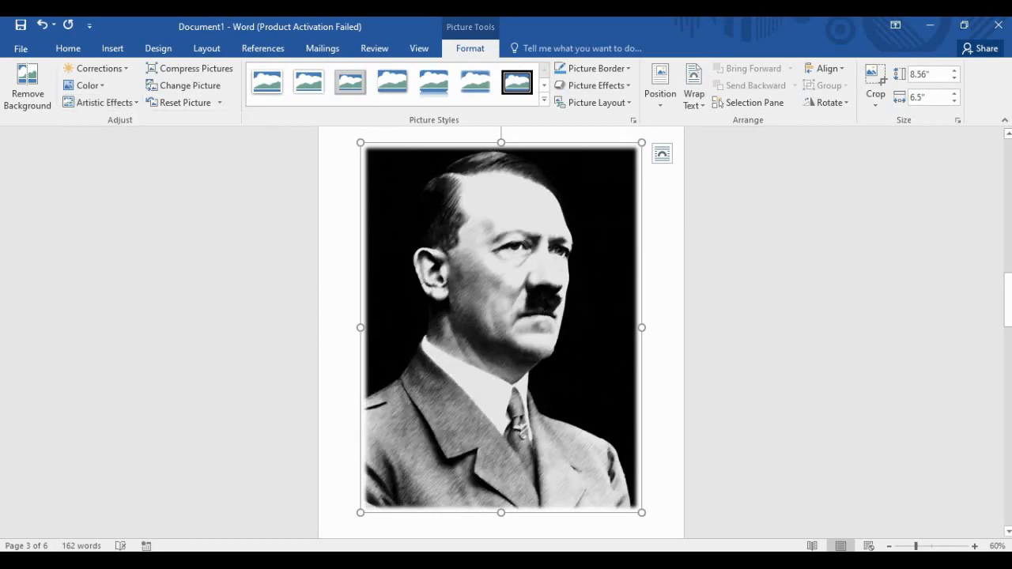
click(103, 102)
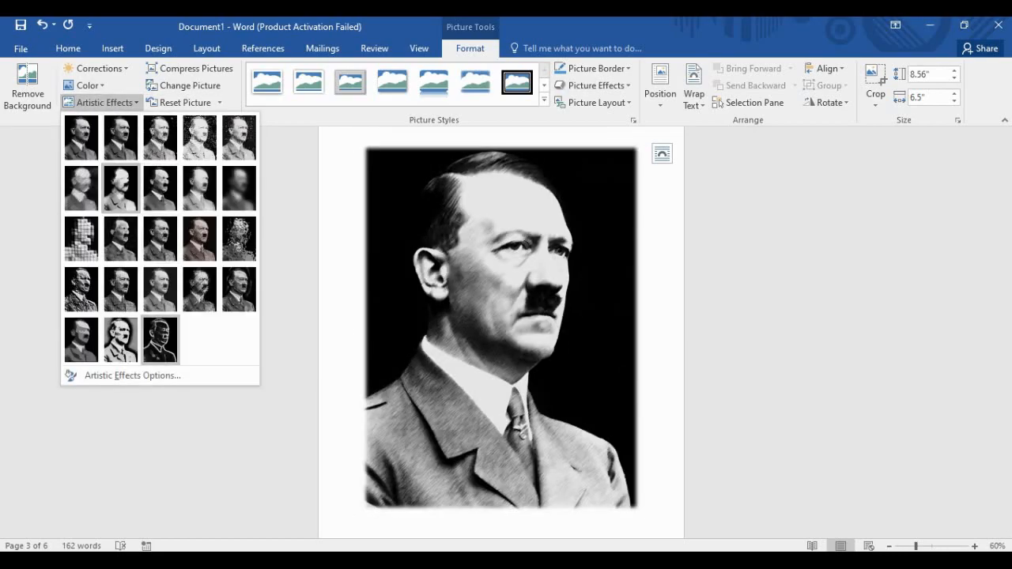
click(159, 340)
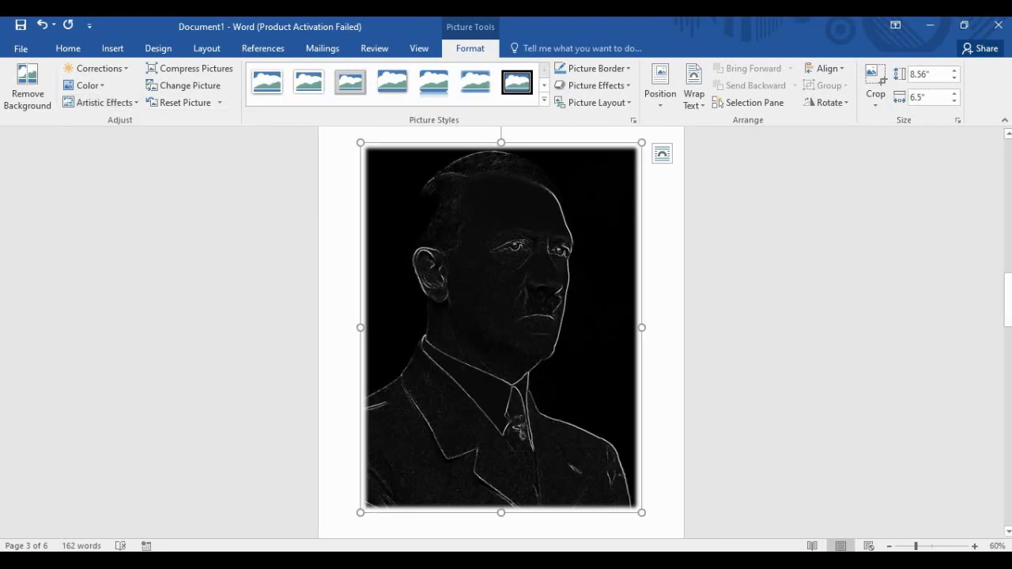
click(102, 102)
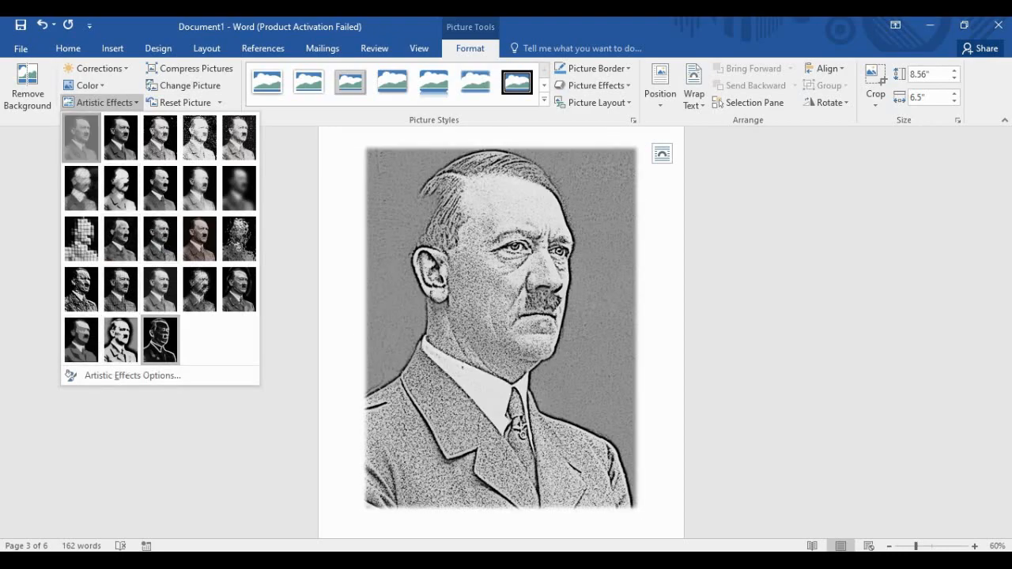
click(120, 239)
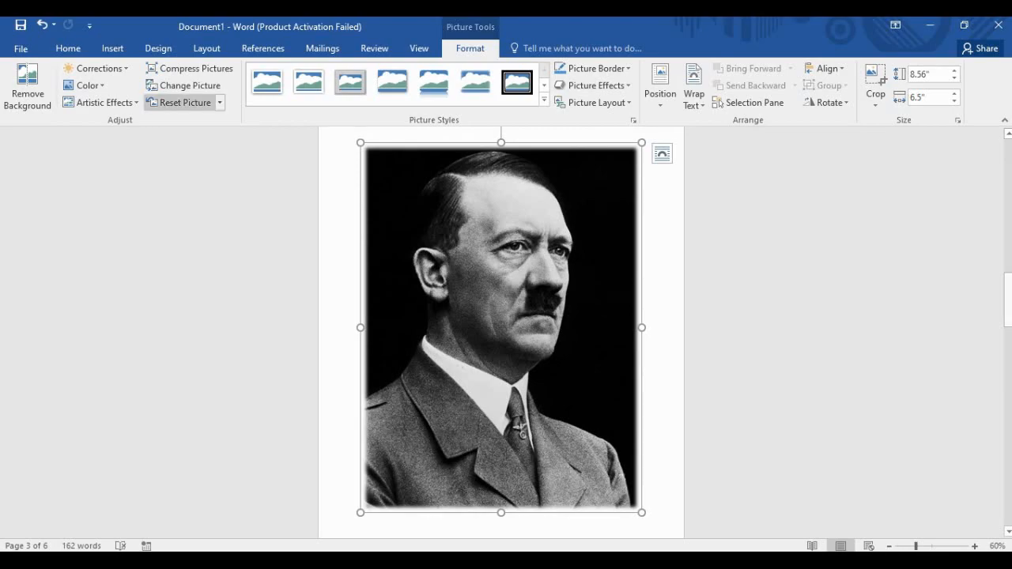
Apply the Reflected Bevel, Black picture style to the black-and-white portrait.
click(544, 99)
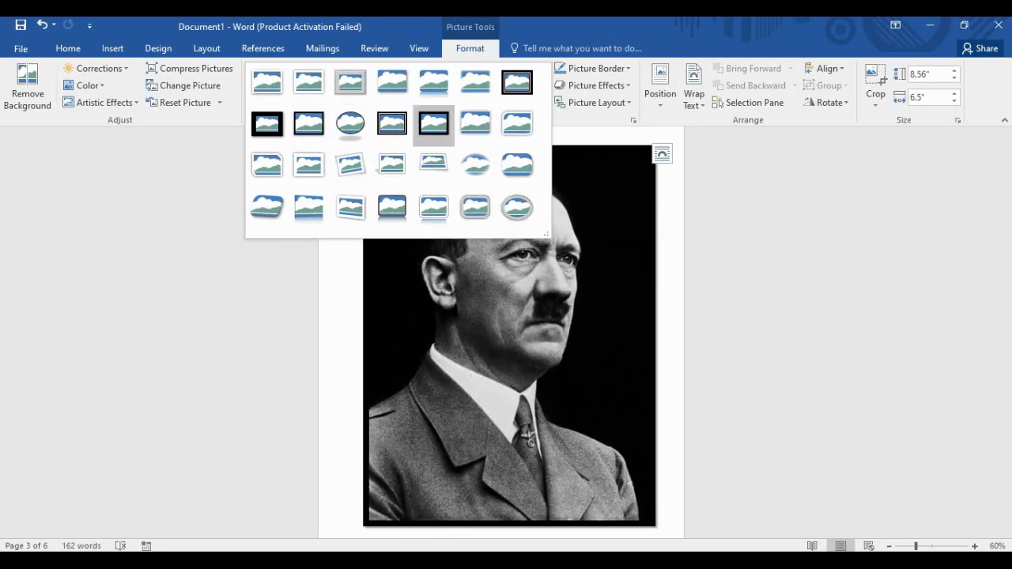
click(391, 208)
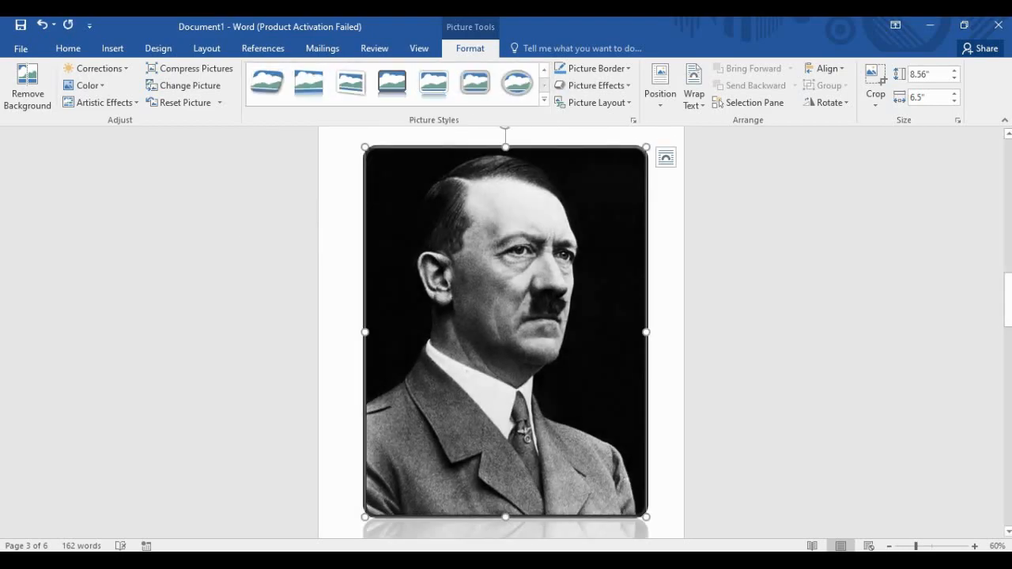
scroll(506, 332, down, 2)
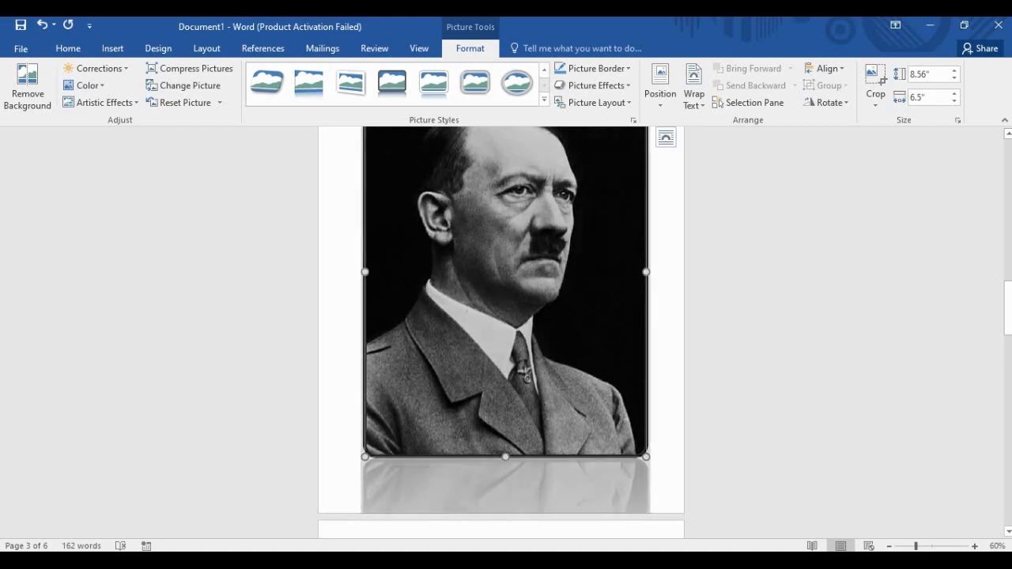
scroll(506, 332, down, 2)
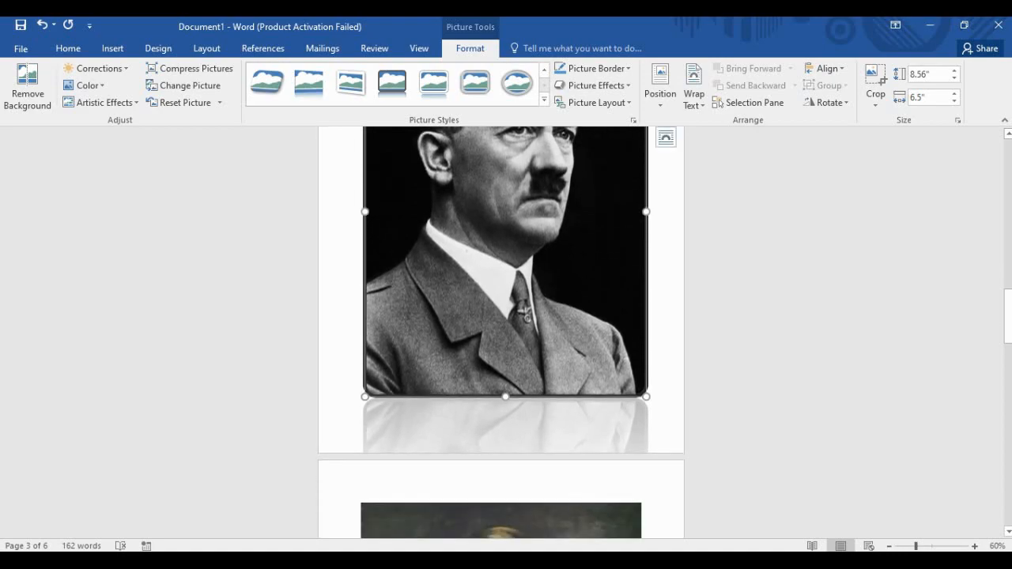
click(501, 522)
Scroll through the surrounding pages to review the pictures, then bring up the Insert ribbon.
scroll(506, 332, up, 20)
scroll(506, 332, down, 19)
scroll(501, 332, down, 5)
scroll(501, 332, up, 18)
scroll(501, 332, up, 10)
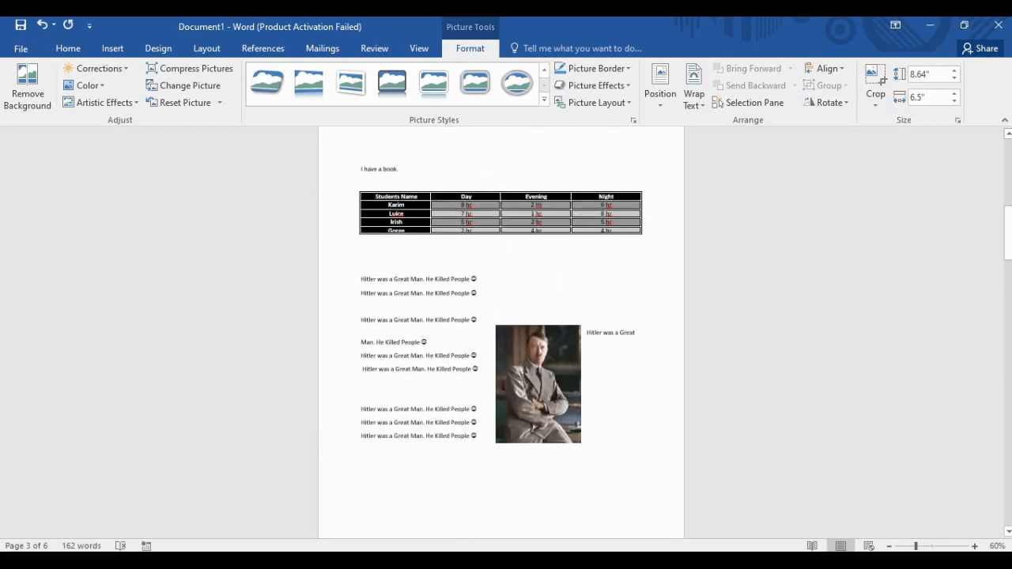
scroll(501, 332, down, 12)
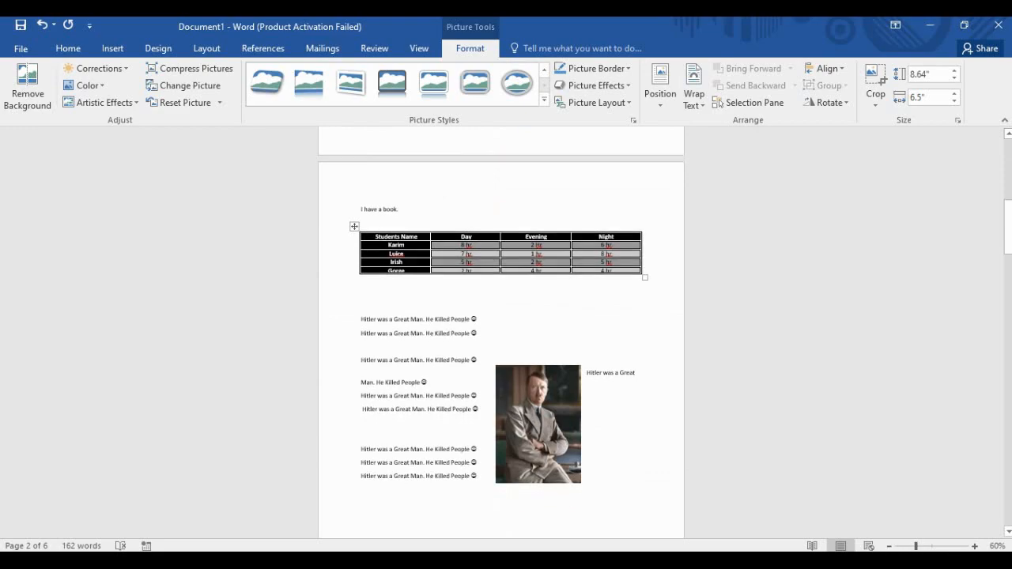
scroll(501, 333, down, 7)
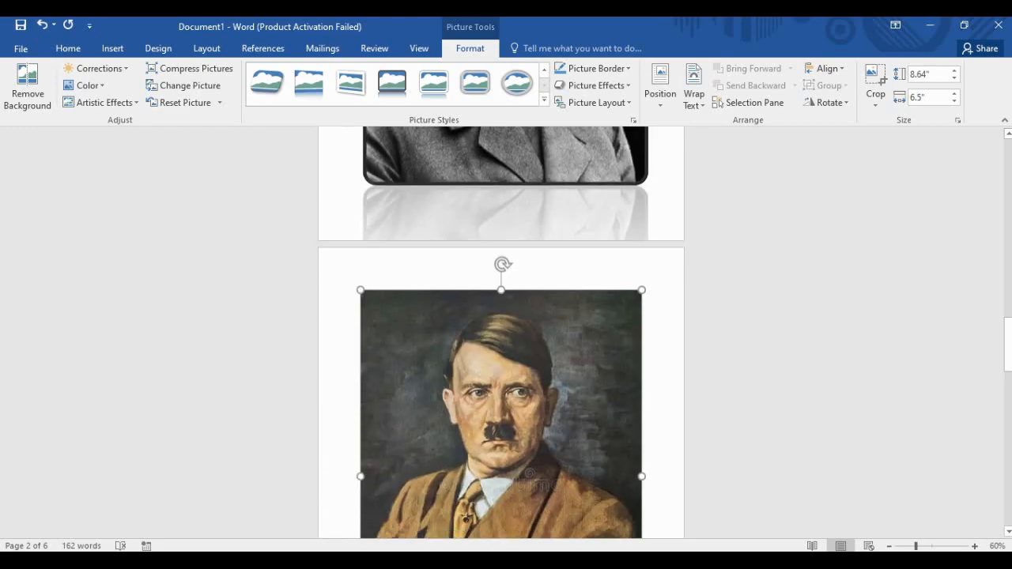
scroll(501, 332, up, 2)
scroll(501, 332, up, 5)
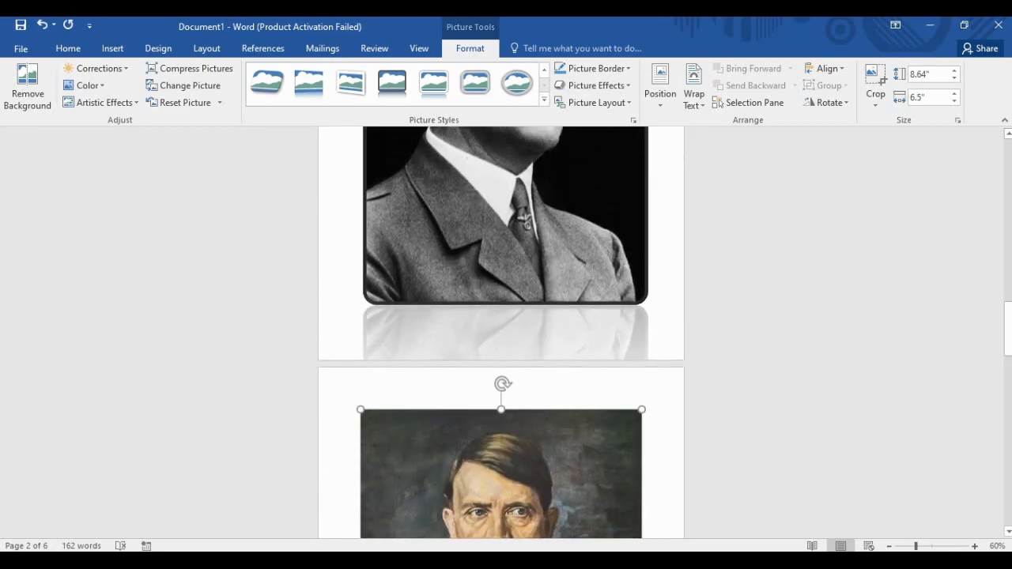
click(112, 48)
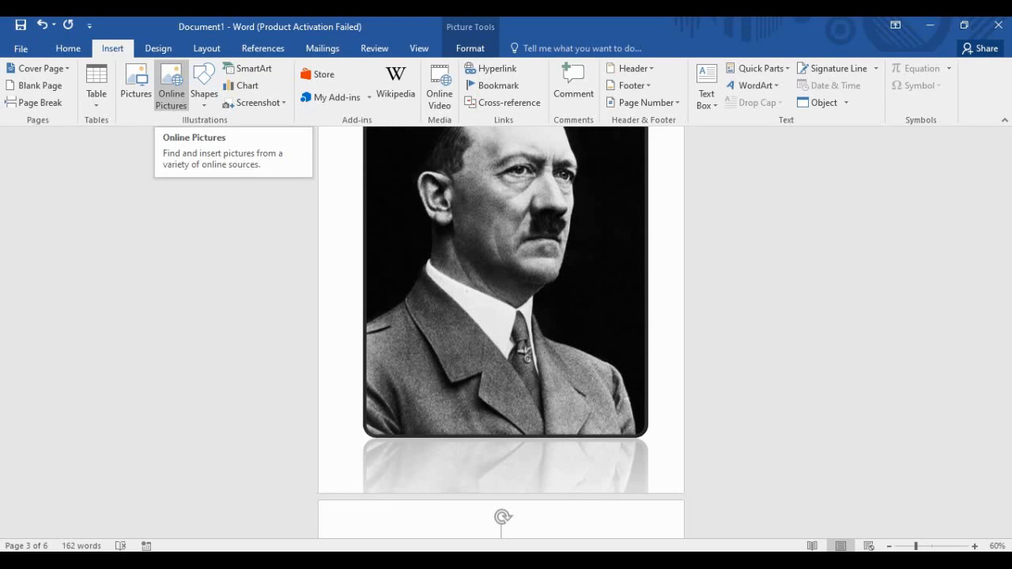
Add an empty line after "I want to publish it." on page 5.
scroll(172, 87, down, 1)
scroll(501, 332, down, 20)
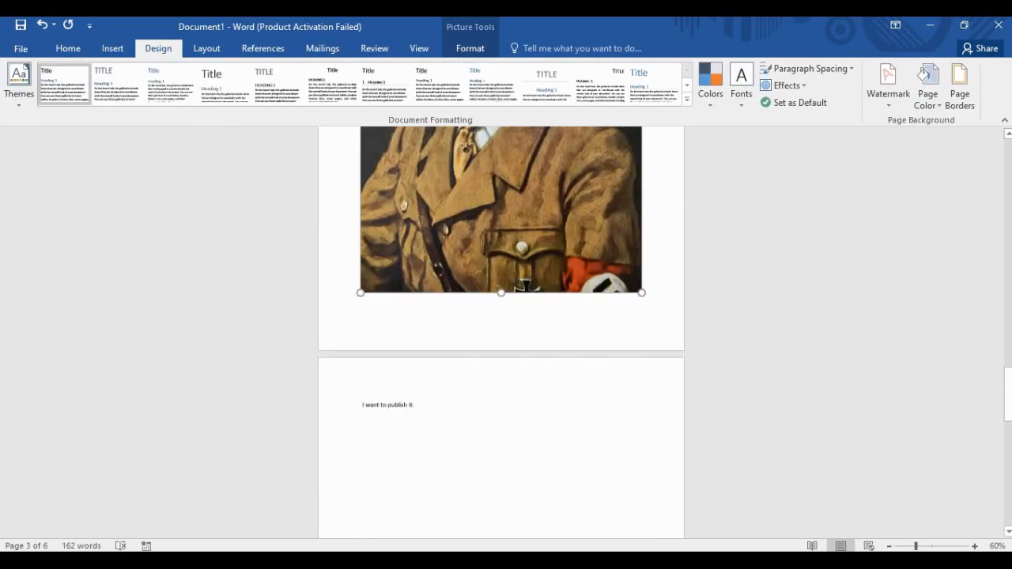
click(414, 226)
key(Return)
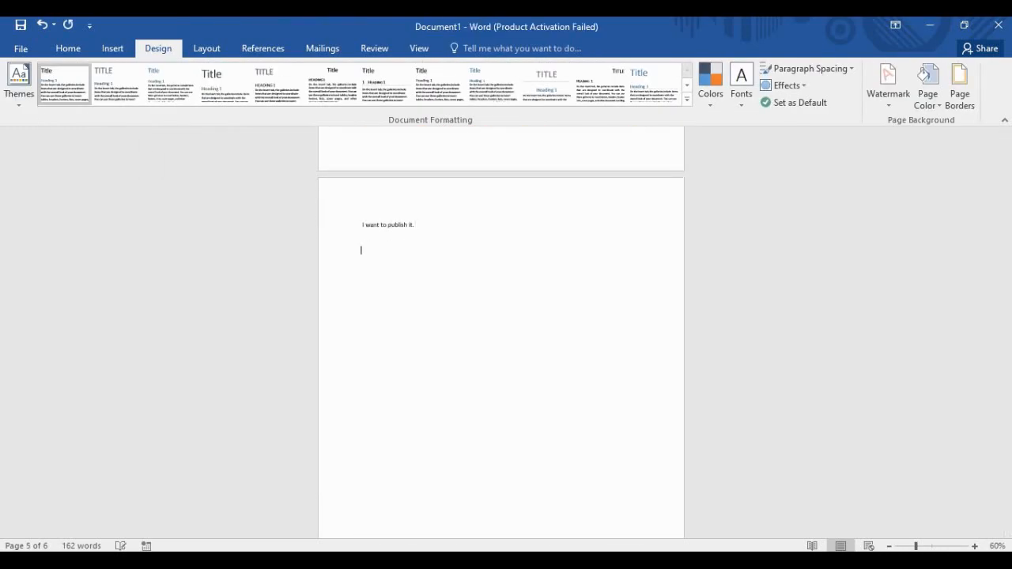
scroll(501, 332, down, 2)
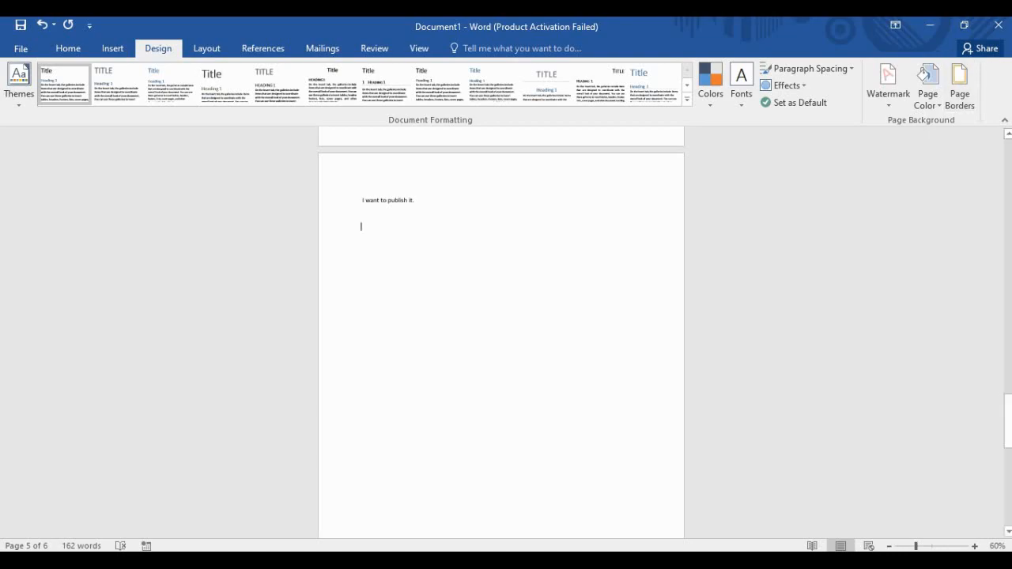
Look through the Home, Insert and View ribbons, ending back on Home.
click(68, 48)
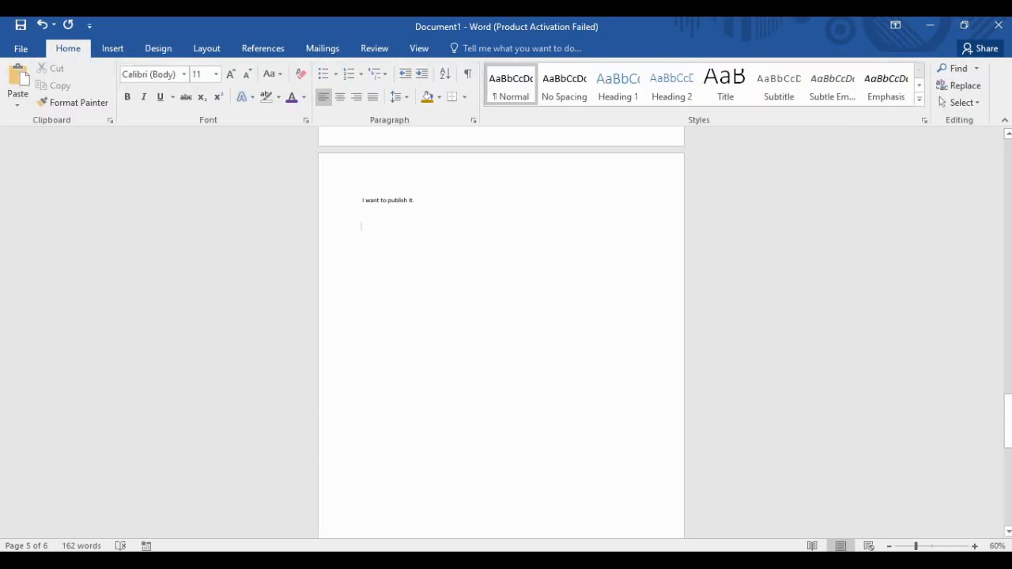
click(112, 48)
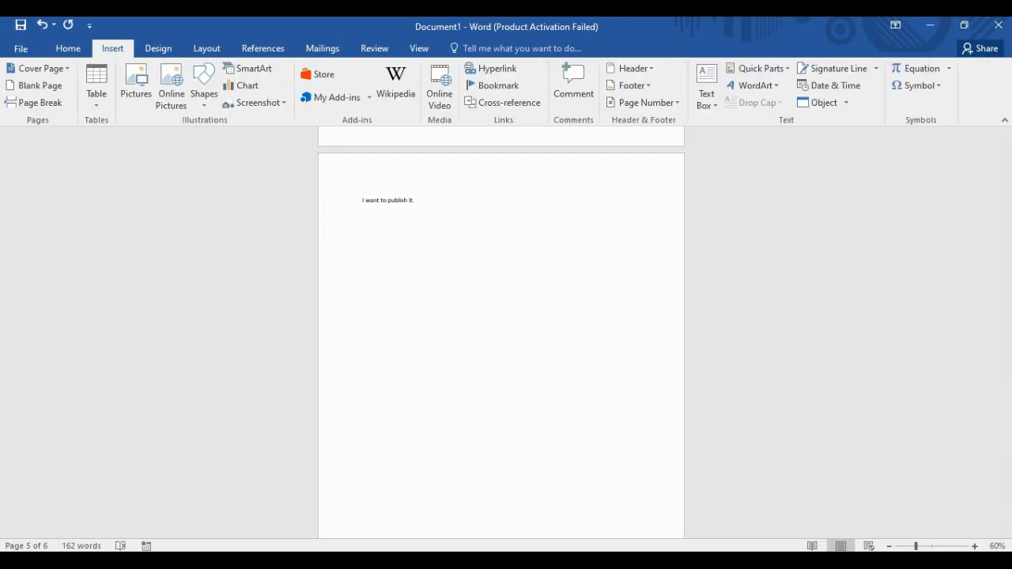
click(419, 49)
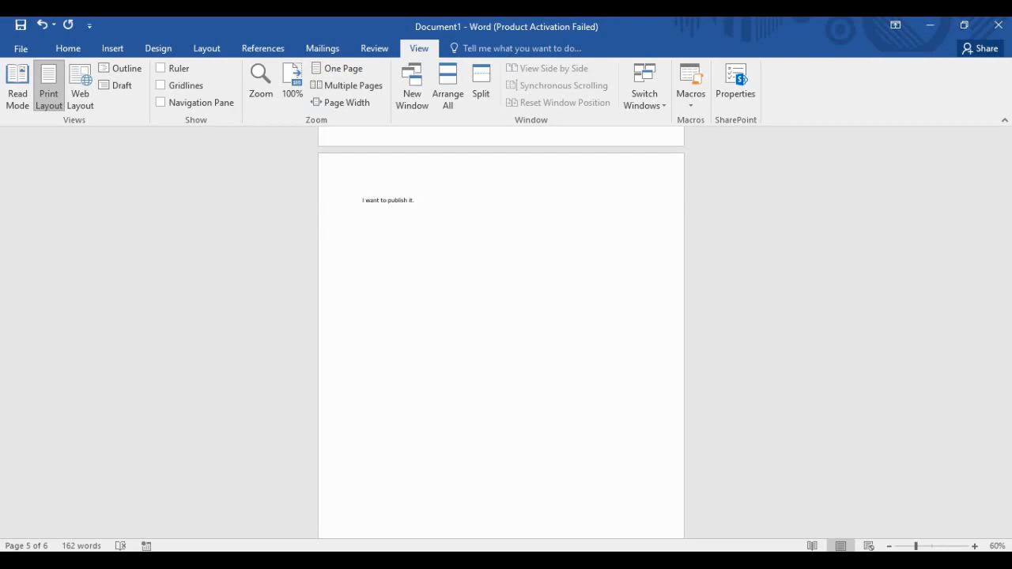
click(68, 48)
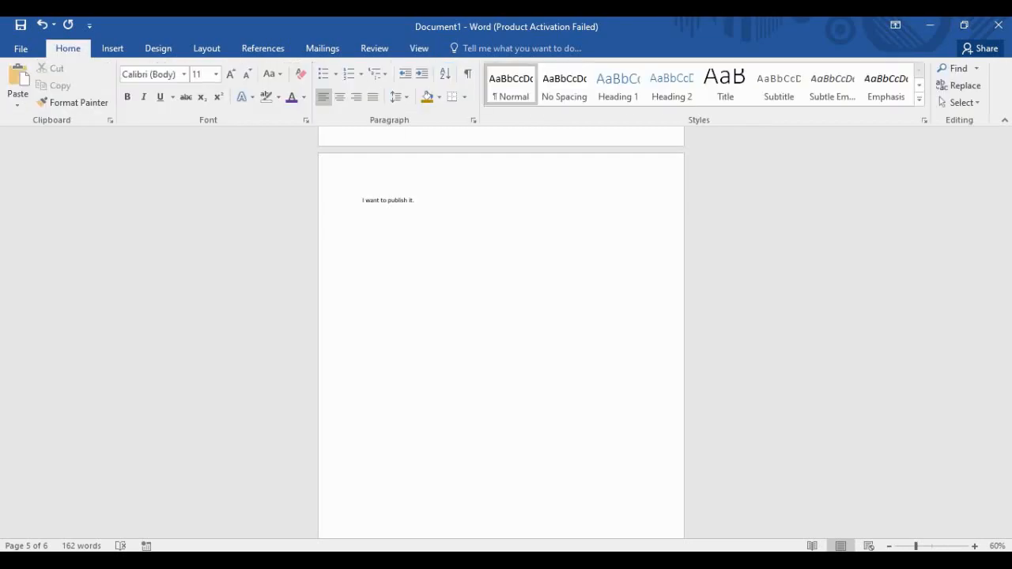
ctrl+scroll(501, 333, up, 3)
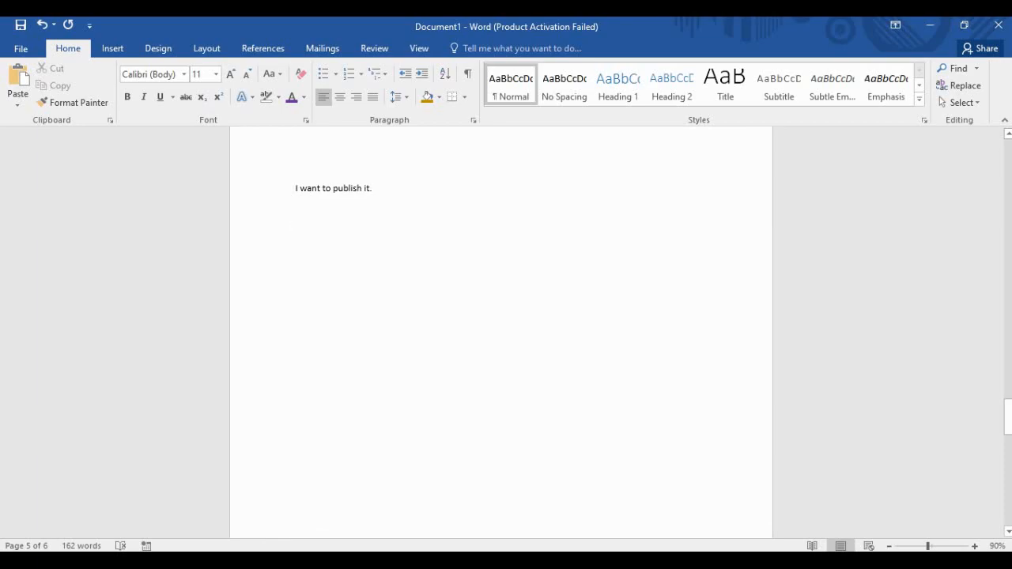
Draw a rounded rectangle below "I want to publish it." on page 5.
click(113, 48)
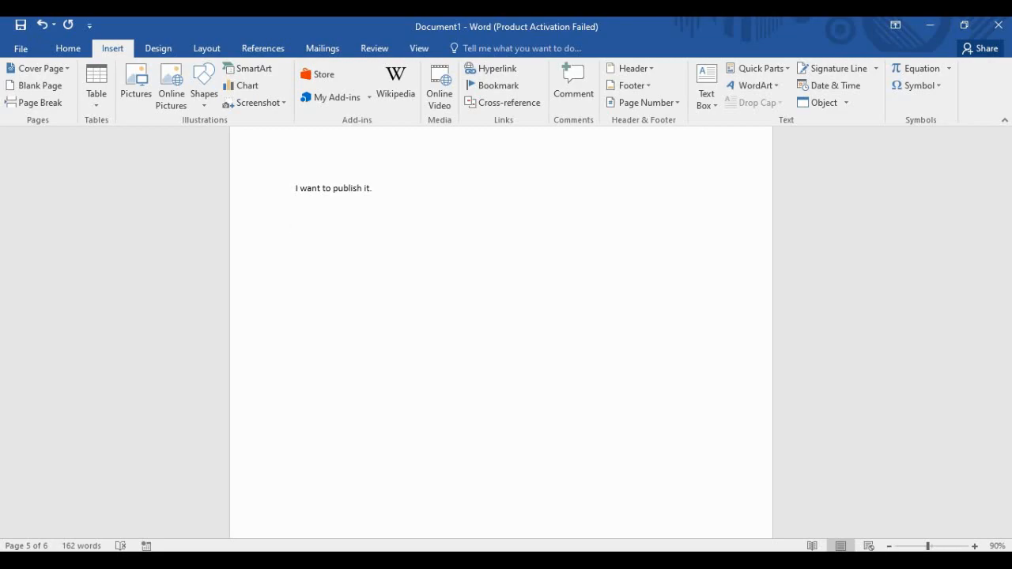
click(204, 83)
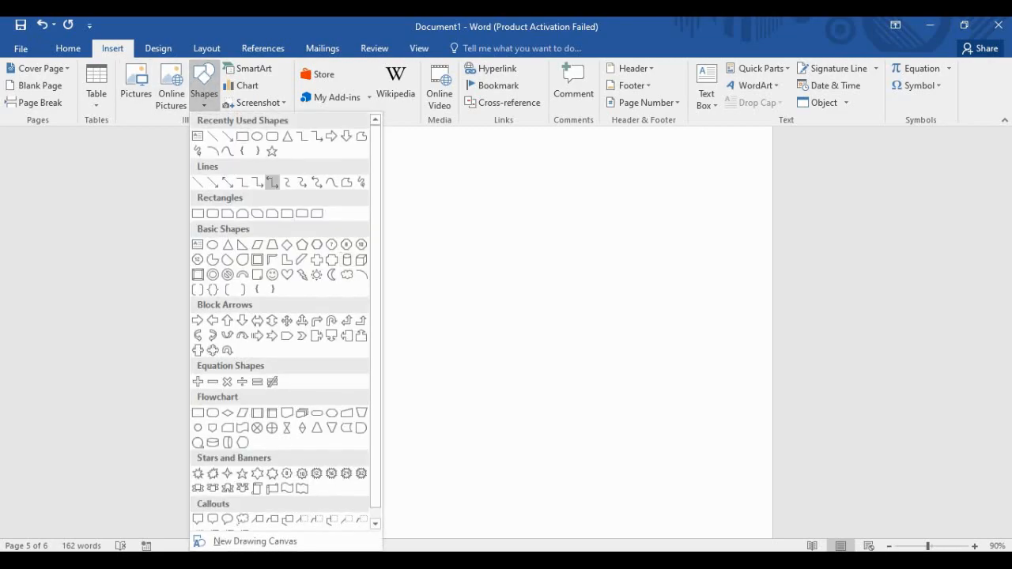
click(272, 136)
mouse_move(339, 234)
mouse_down()
mouse_move(402, 289)
mouse_move(595, 318)
mouse_up()
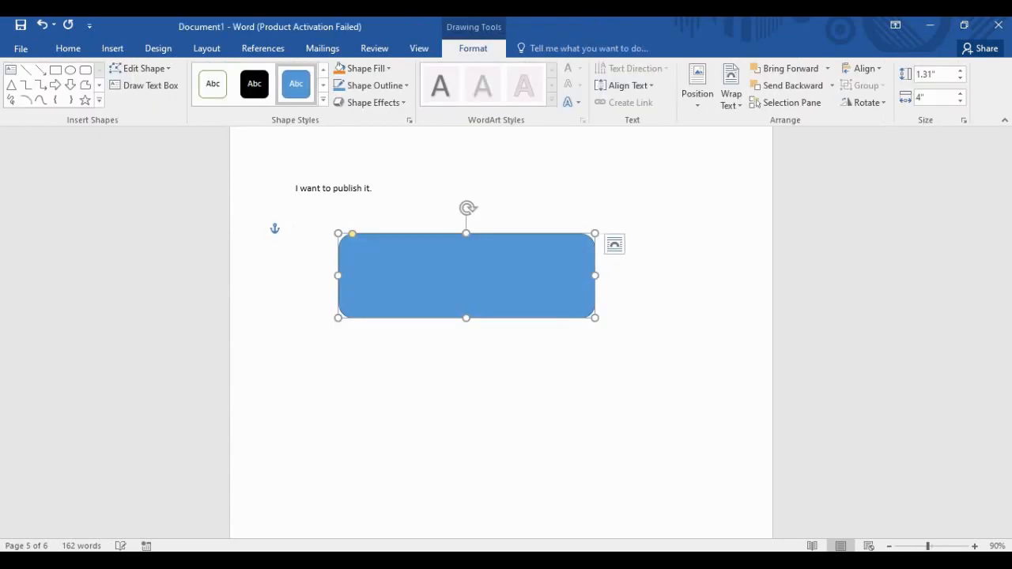
click(963, 25)
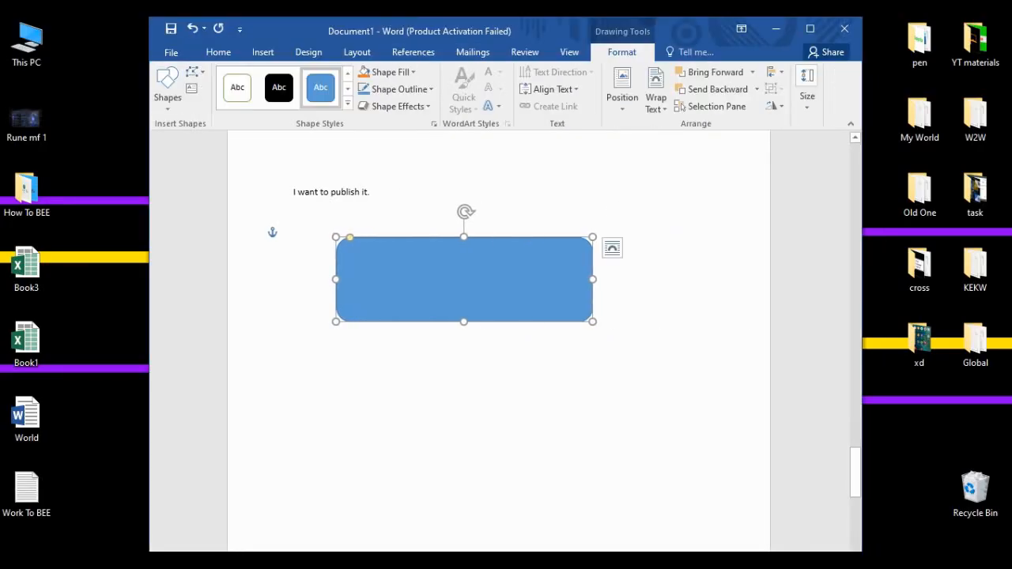
double_click(532, 30)
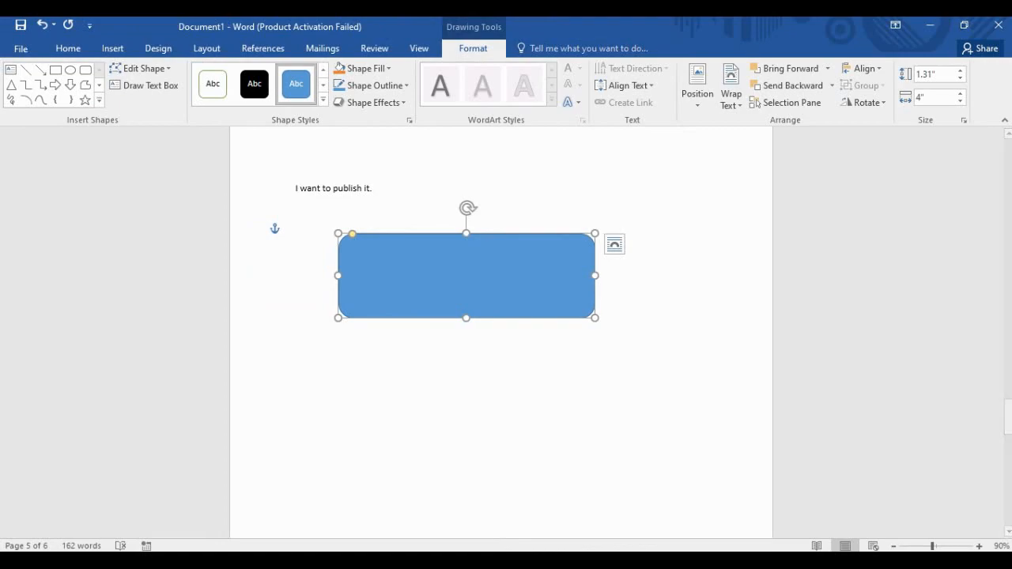
Give the rounded rectangle the green theme style from Shape Styles.
click(253, 83)
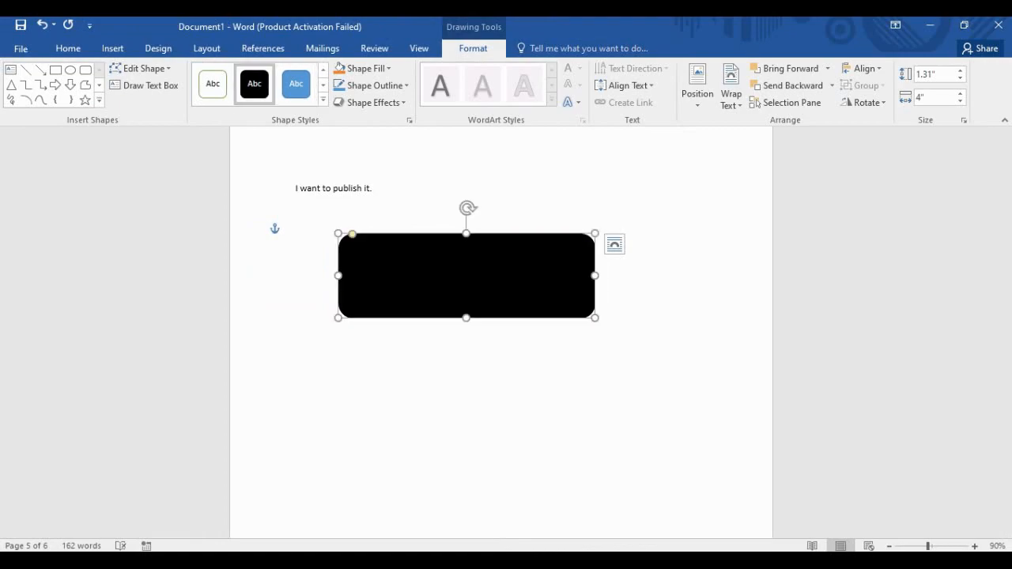
click(324, 99)
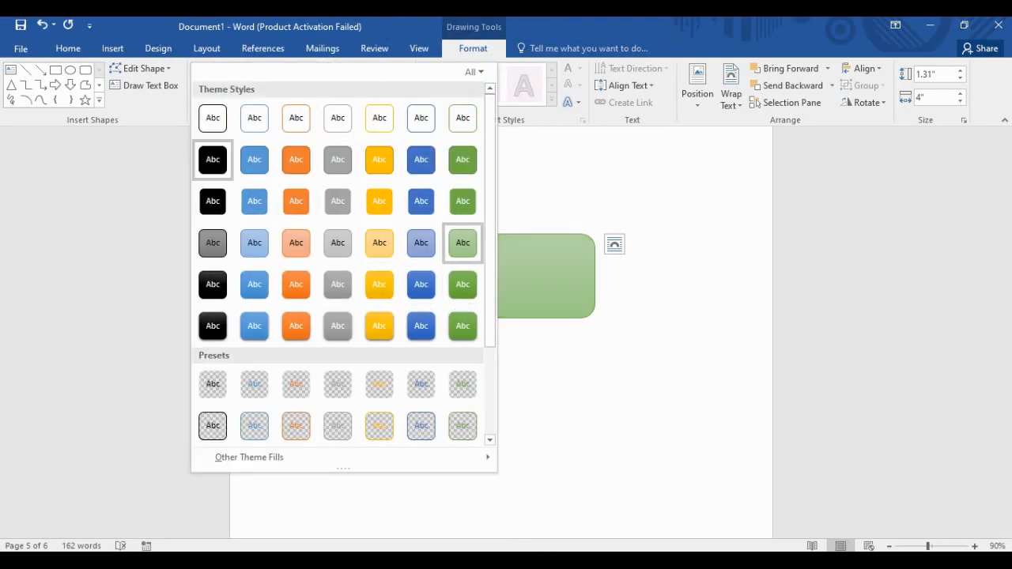
click(462, 284)
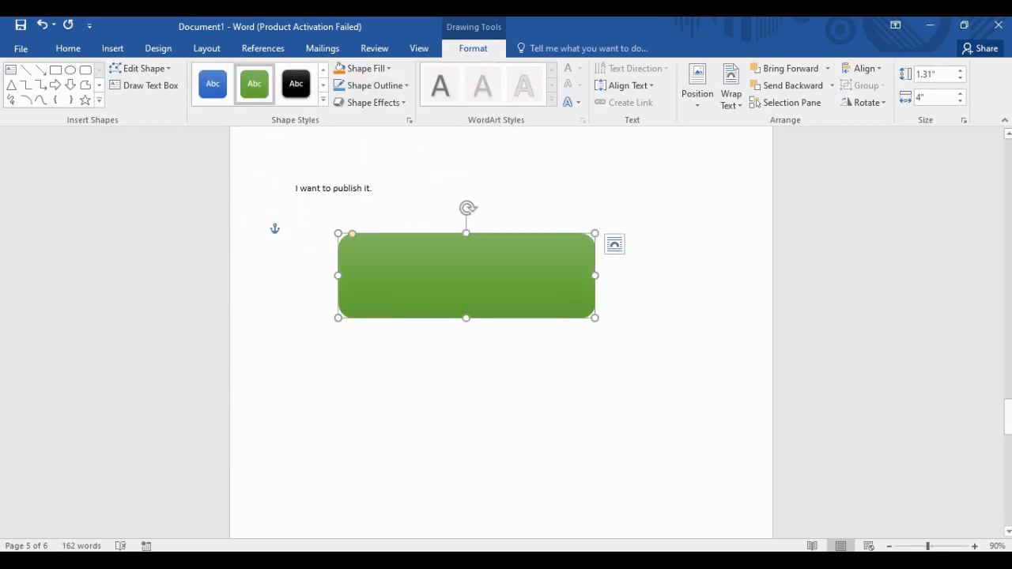
Type "Hello There How Is Going" inside the green rectangle, fixing the typos.
text(Hellow Th)
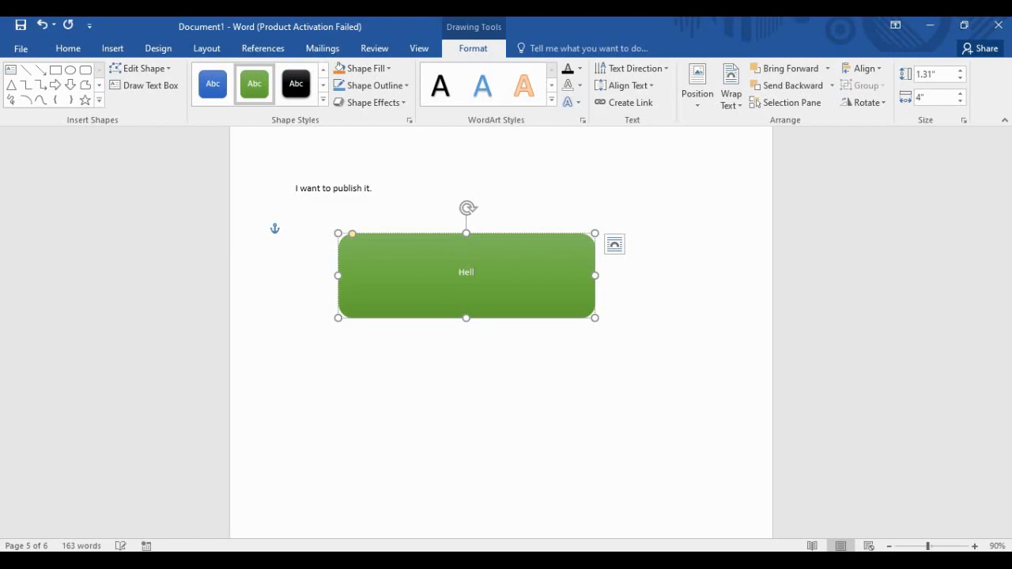
key(BackSpace)
key(BackSpace)
key(BackSpace)
key(BackSpace)
text(There How is o)
key(BackSpace)
key(BackSpace)
text(Going)
click(488, 272)
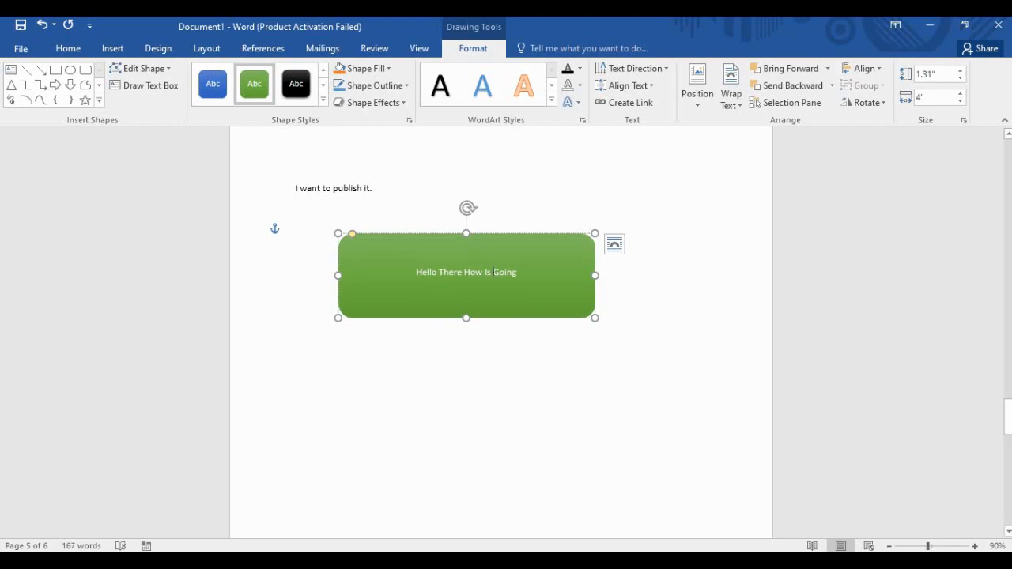
click(443, 375)
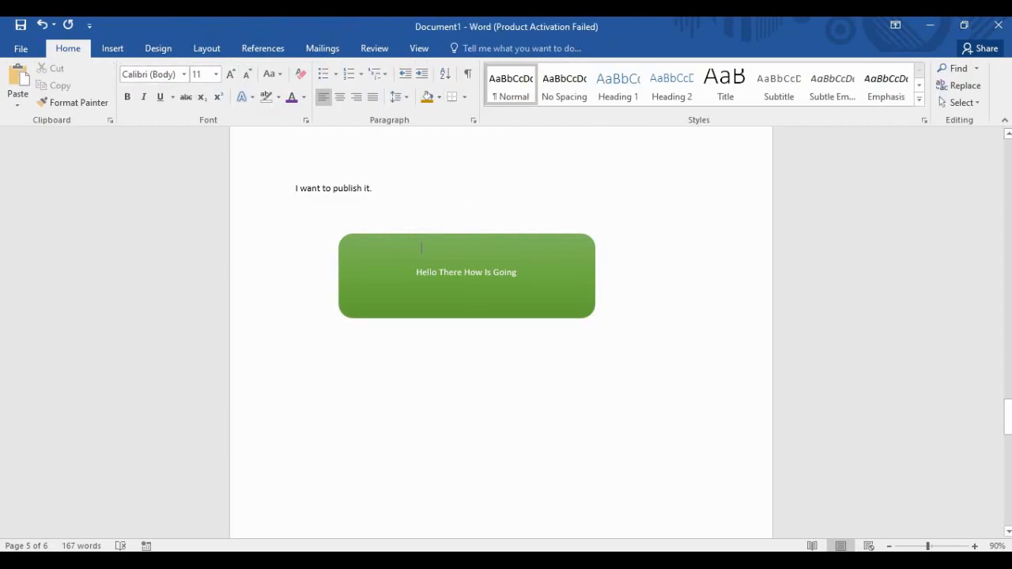
scroll(501, 332, down, 9)
scroll(501, 332, up, 6)
scroll(501, 332, up, 3)
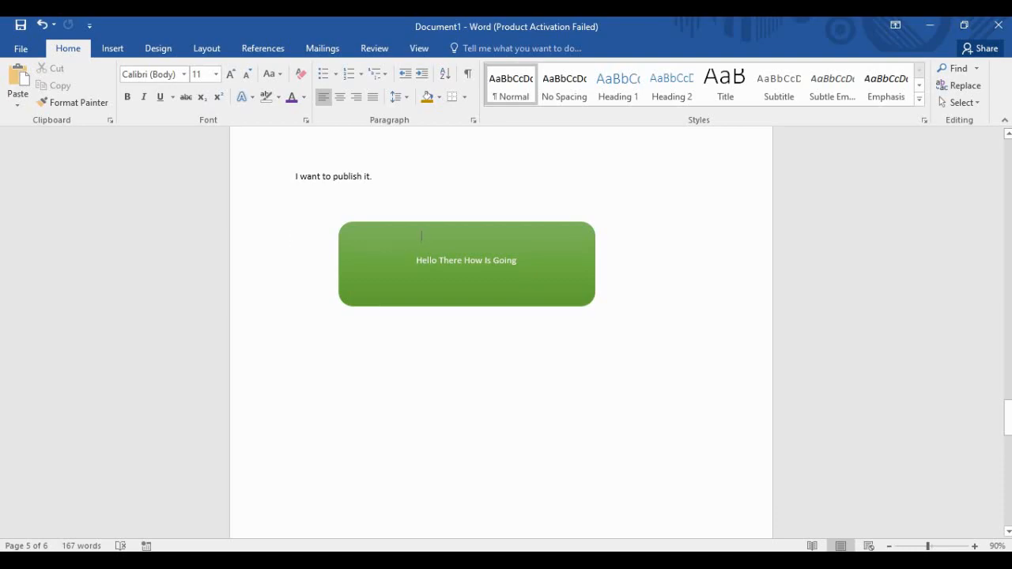
Type "Yes We Are Here." on the line below the green rectangle.
scroll(501, 332, down, 10)
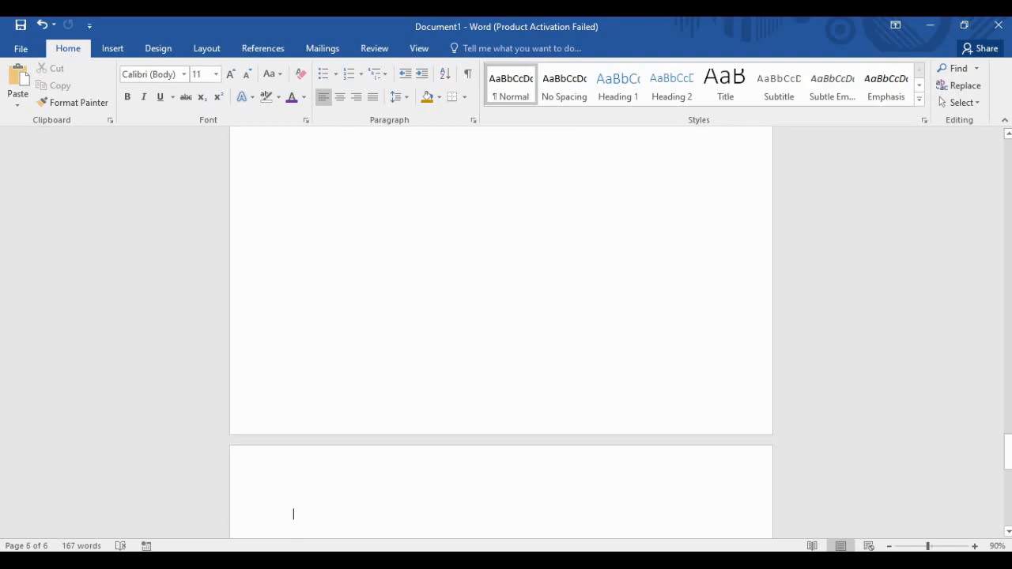
key(Up)
key(Up)
key(Up)
key(Up)
key(ctrl+z)
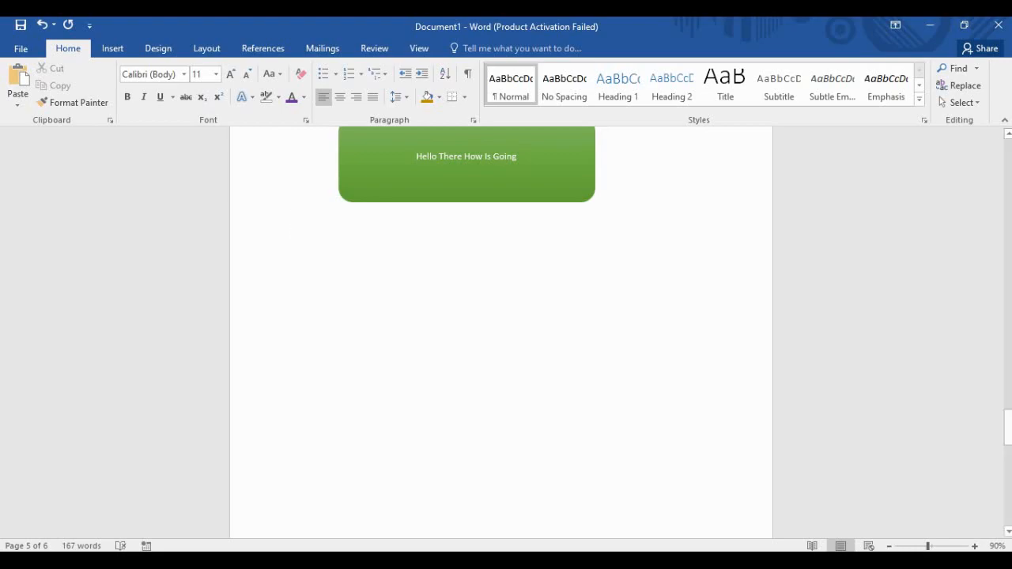
text(Yes)
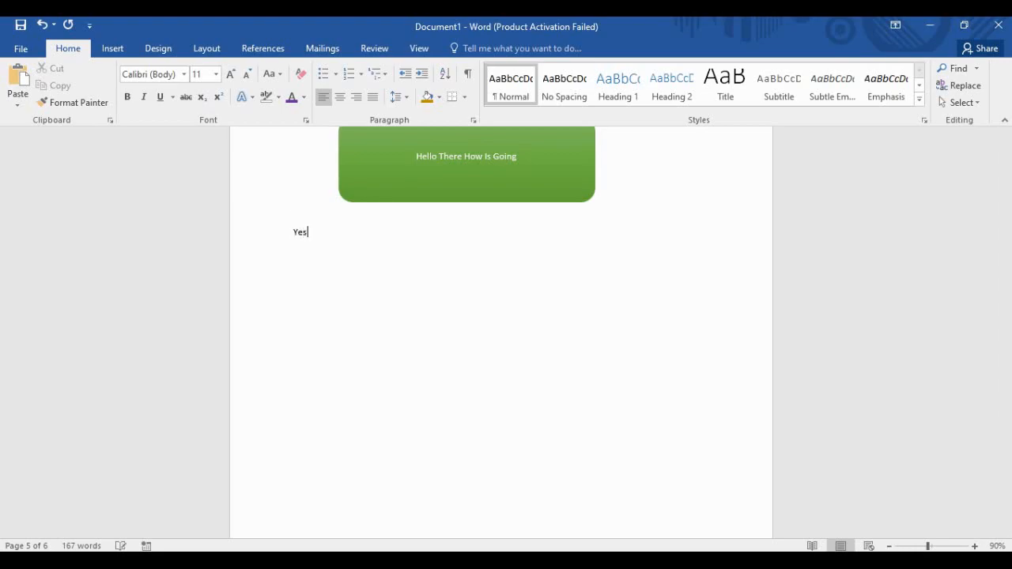
text( We Are Here.)
scroll(501, 332, up, 3)
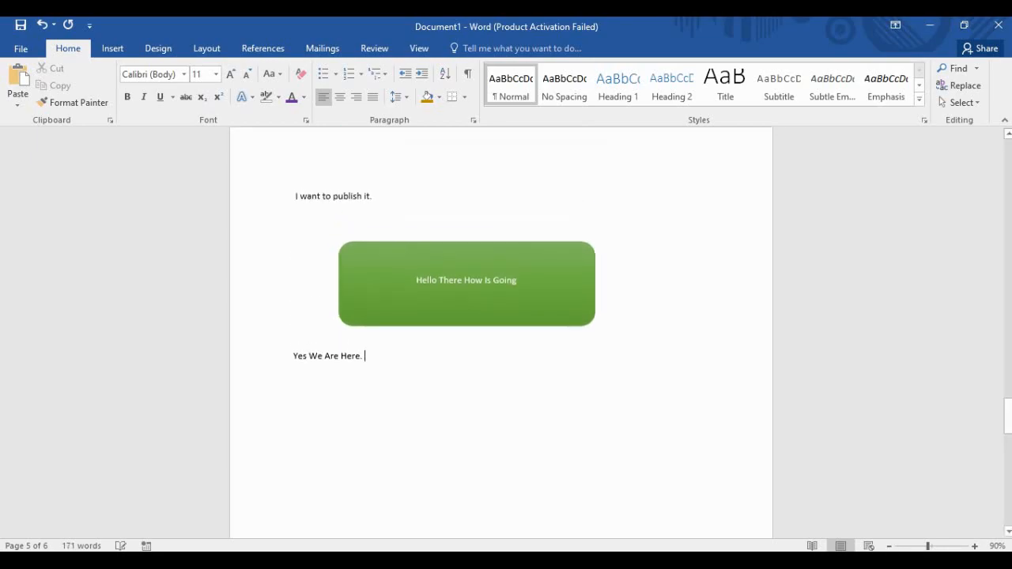
scroll(501, 332, down, 1)
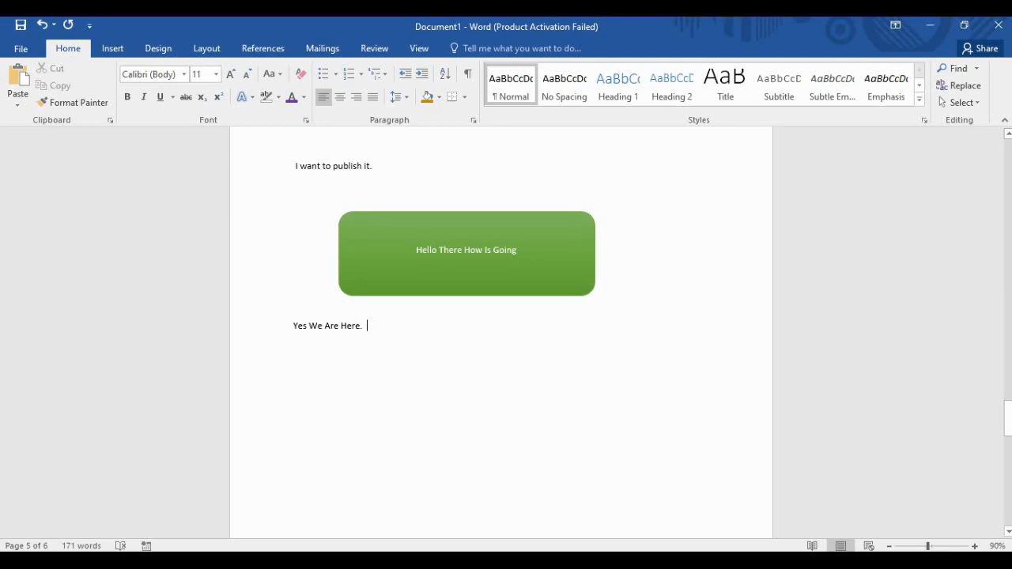
click(112, 48)
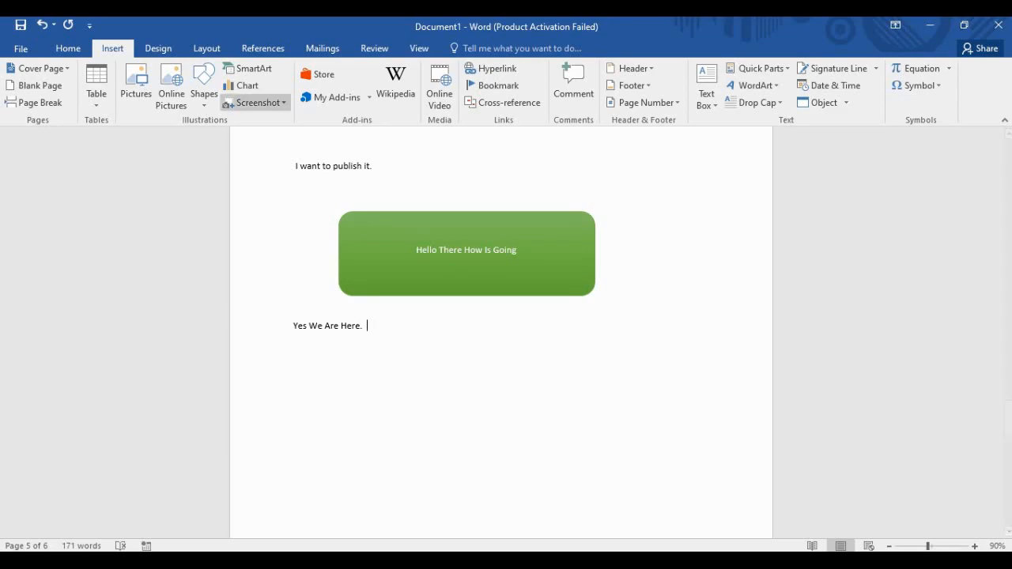
Draw a right block arrow below "Yes We Are Here." and nudge it left.
click(204, 89)
scroll(258, 335, down, 1)
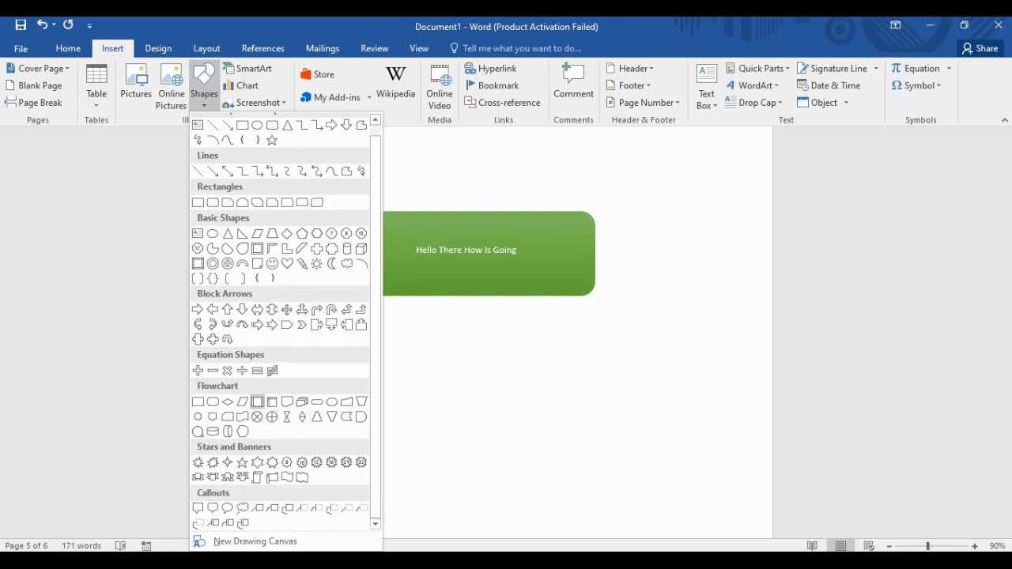
click(257, 324)
mouse_move(387, 384)
mouse_down()
mouse_move(515, 438)
mouse_move(552, 441)
mouse_up()
mouse_move(470, 412)
mouse_down()
mouse_move(308, 412)
mouse_move(339, 412)
mouse_up()
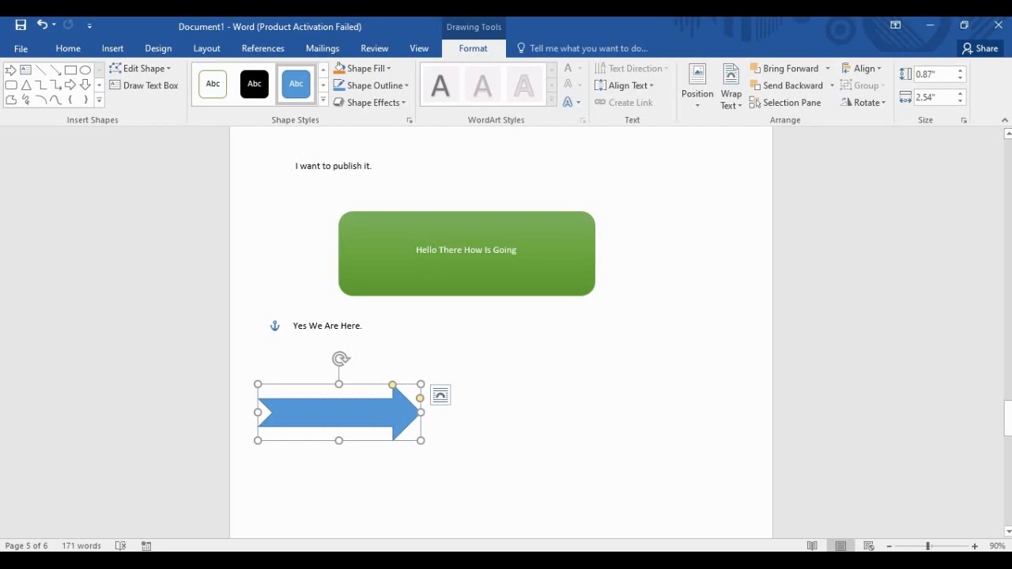
Label the blue arrow "Nice Scopes" and deselect the shapes.
text(gg)
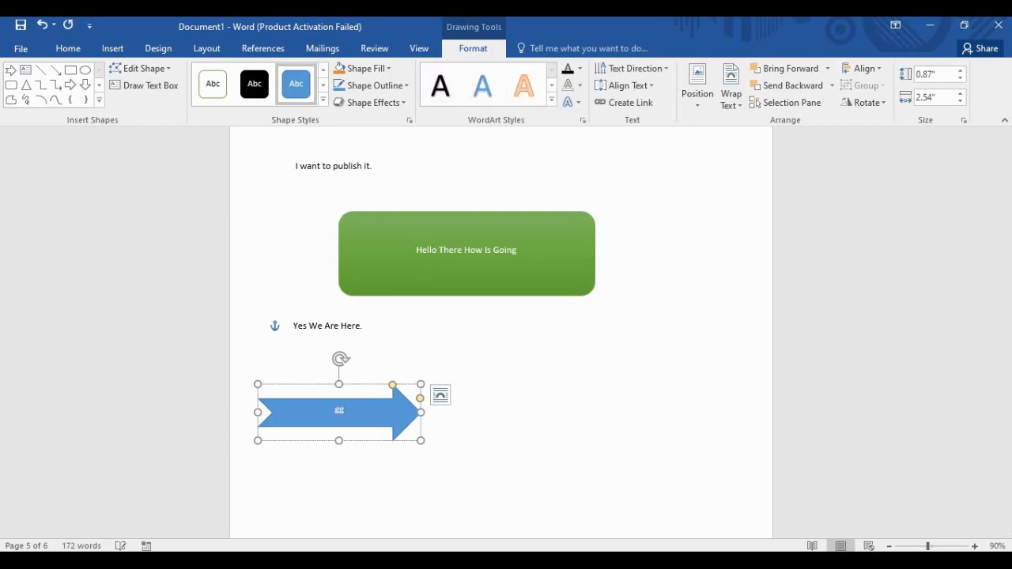
key(BackSpace)
key(BackSpace)
text(Nice Scopes)
click(495, 325)
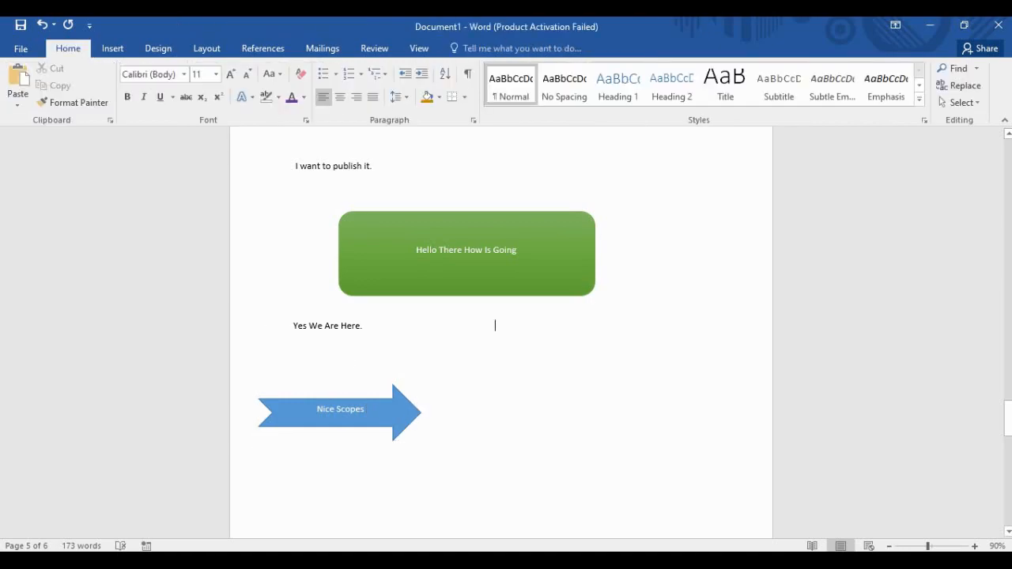
click(340, 409)
click(466, 251)
click(495, 325)
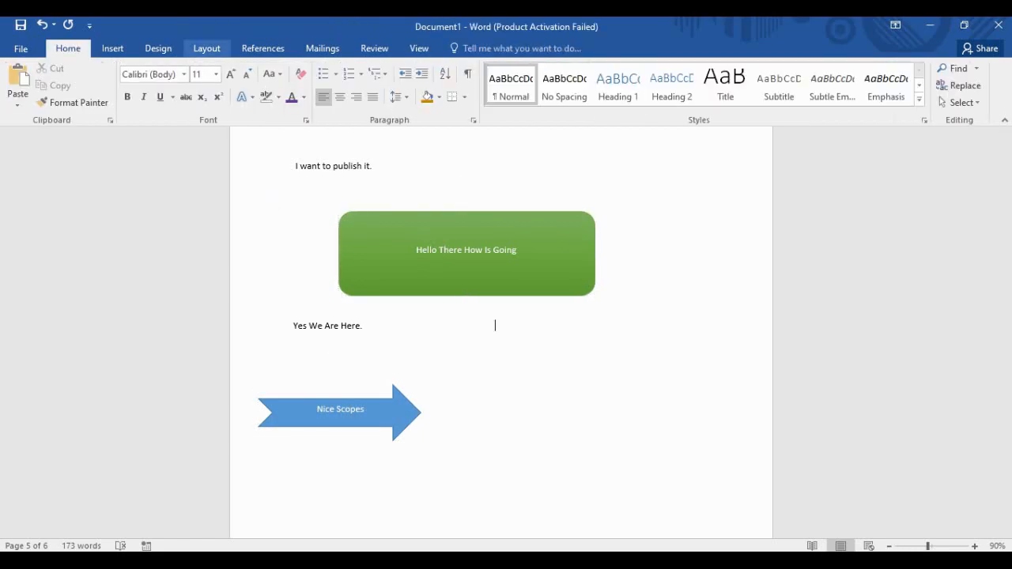
click(113, 49)
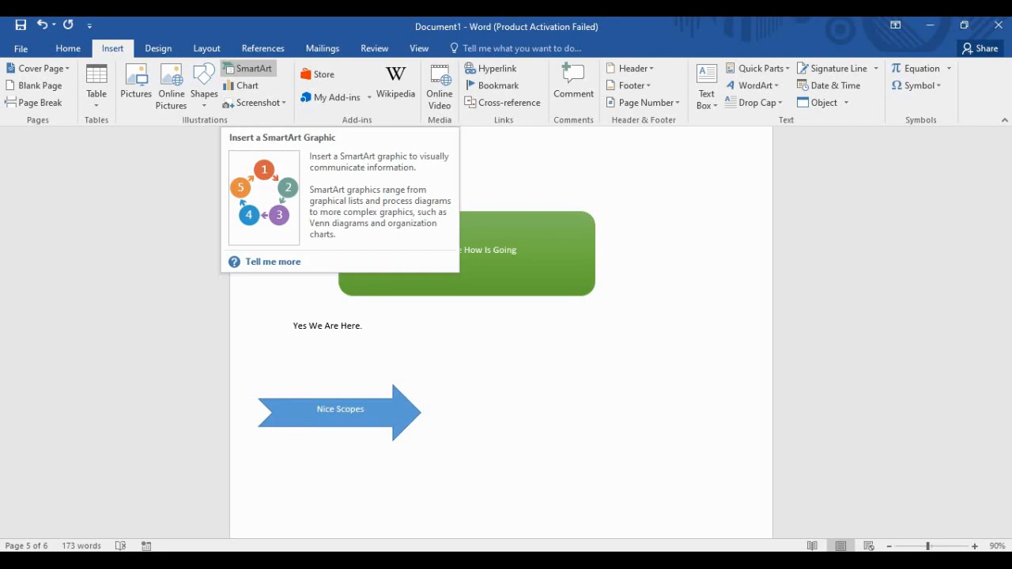
Open the Choose a SmartArt Graphic dialog and scroll through its List layouts.
click(248, 68)
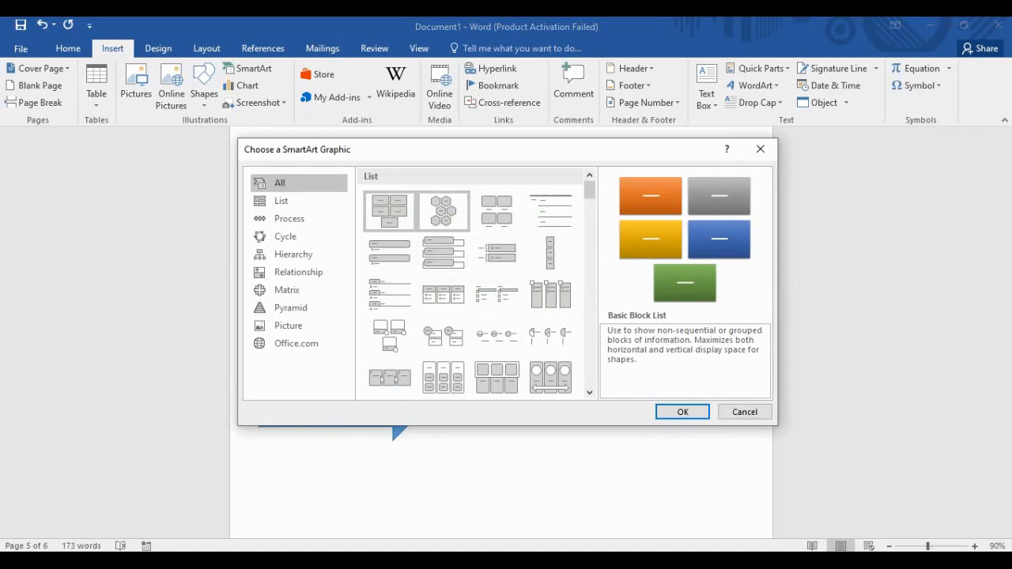
scroll(497, 324, down, 2)
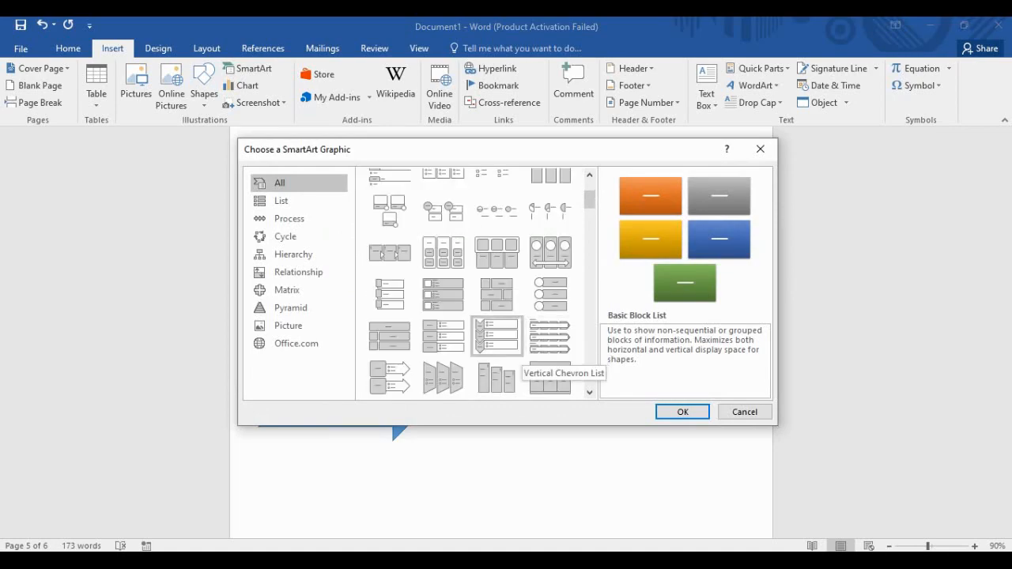
scroll(497, 324, up, 3)
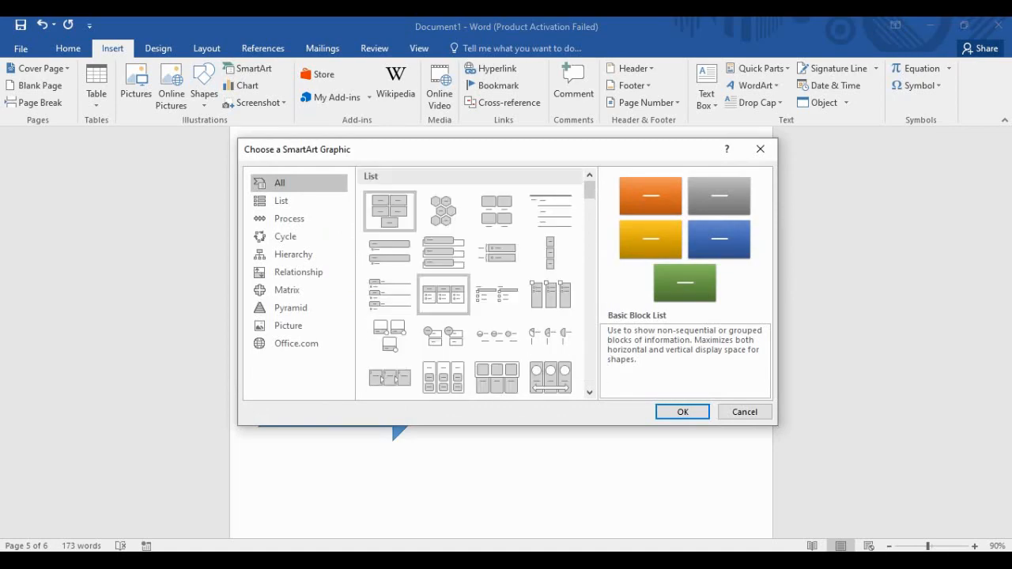
scroll(474, 284, down, 3)
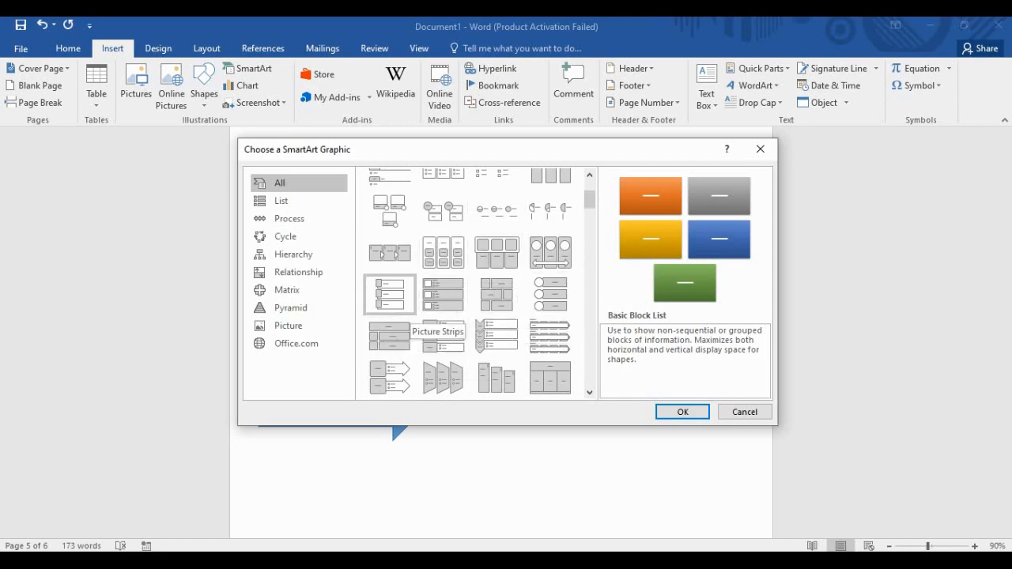
scroll(506, 332, up, 3)
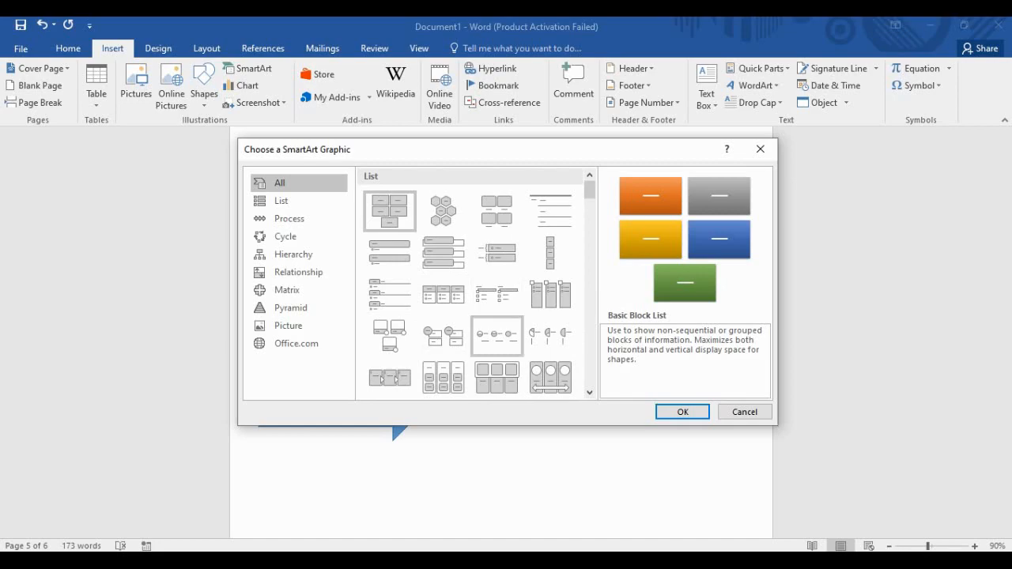
scroll(496, 301, down, 1)
scroll(443, 295, up, 1)
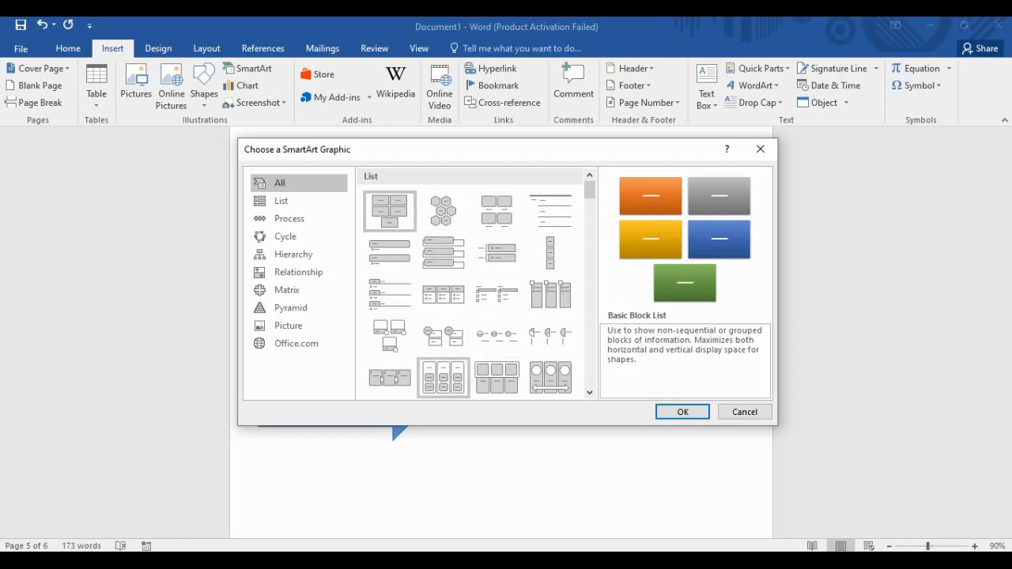
scroll(474, 340, down, 2)
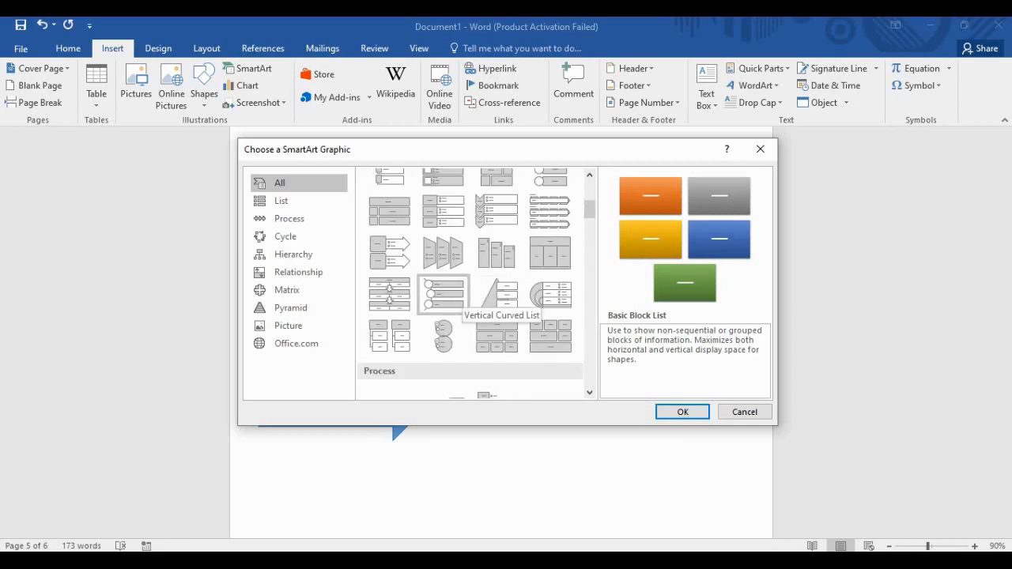
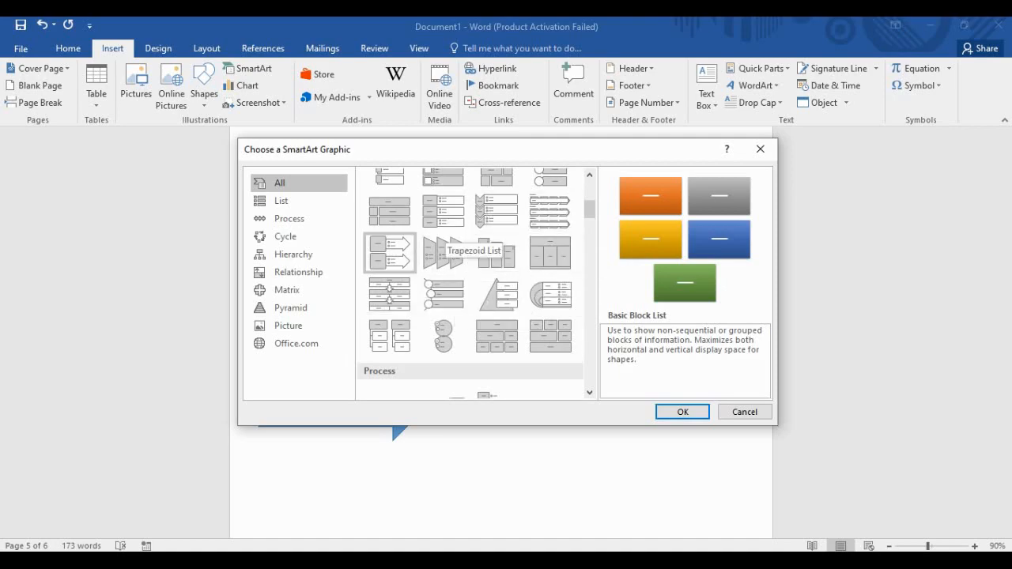
Insert the Basic Block List SmartArt graphic and start a new line below it.
scroll(475, 296, up, 4)
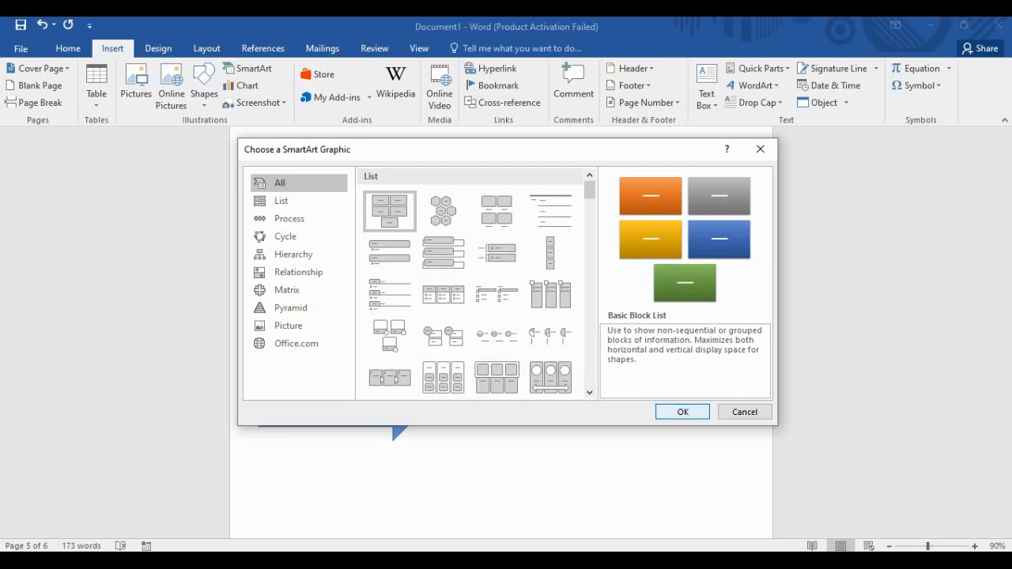
click(682, 412)
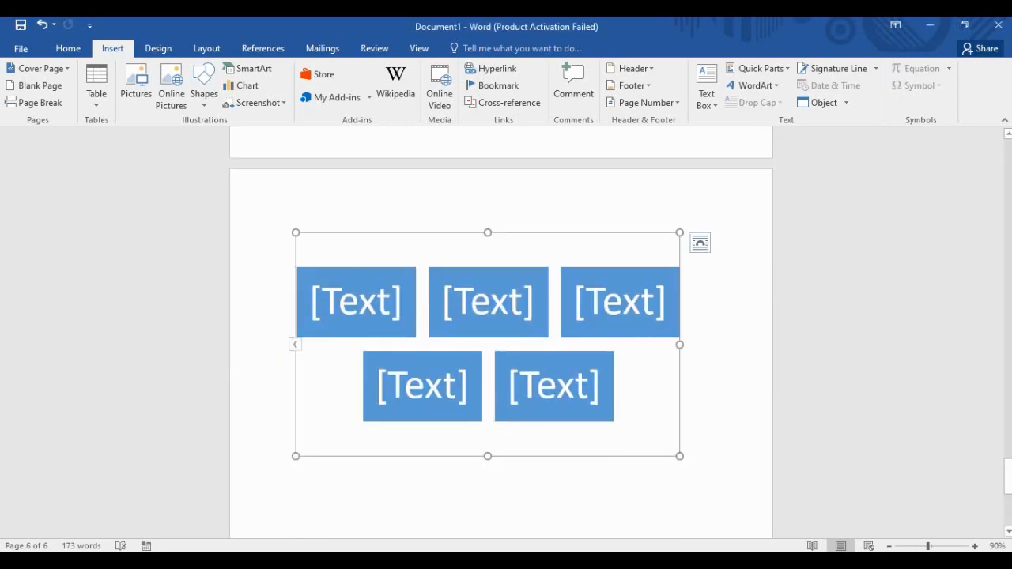
scroll(501, 344, down, 2)
click(685, 389)
key(Return)
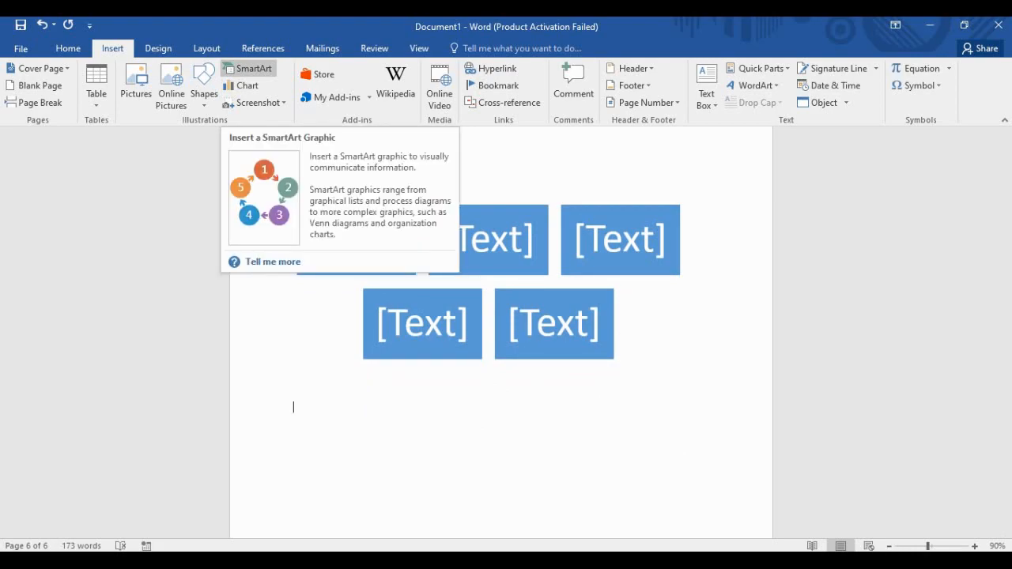
Insert a Pie chart and dismiss the Office activation warning.
click(243, 85)
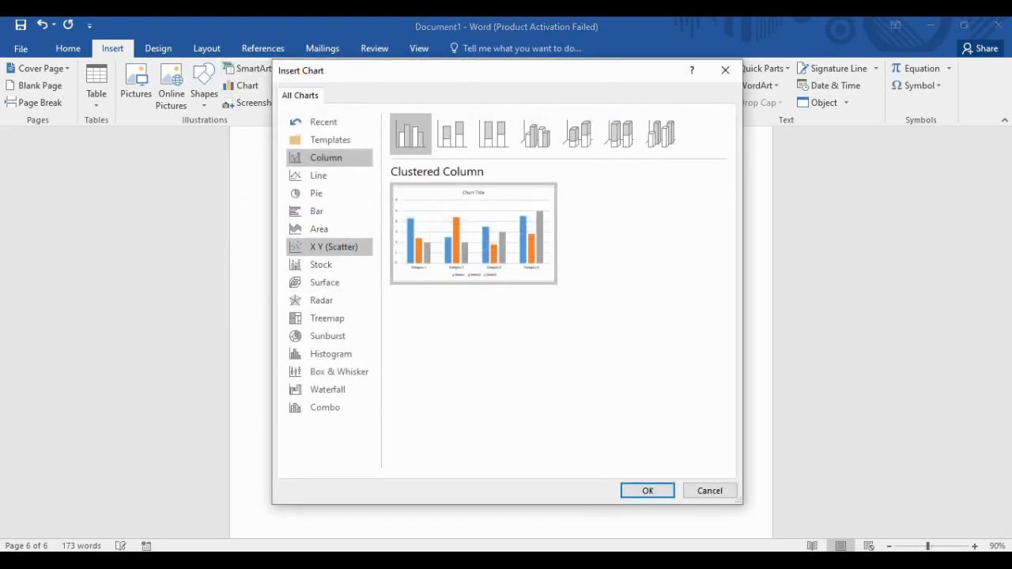
mouse_move(473, 233)
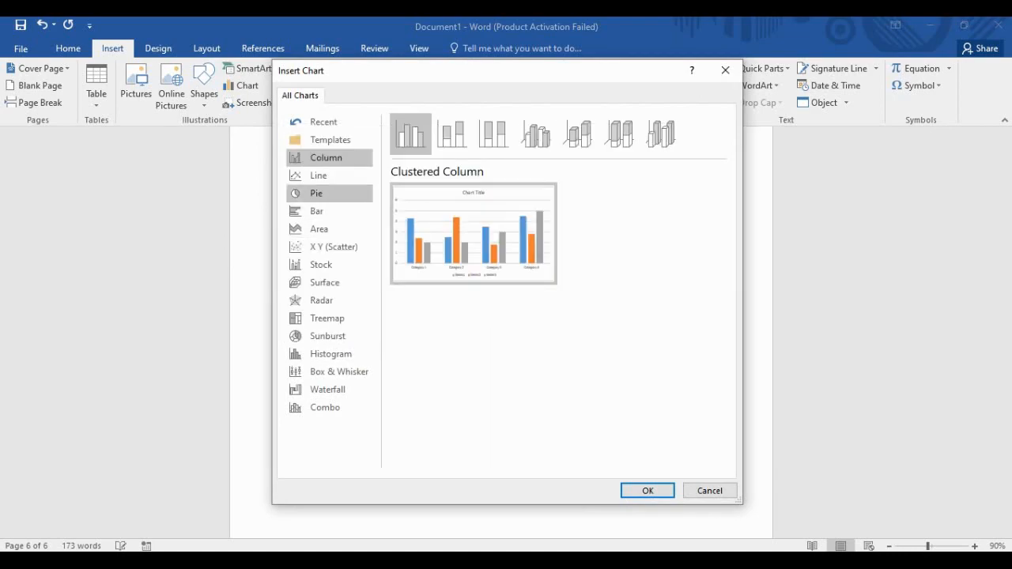
click(319, 176)
click(316, 193)
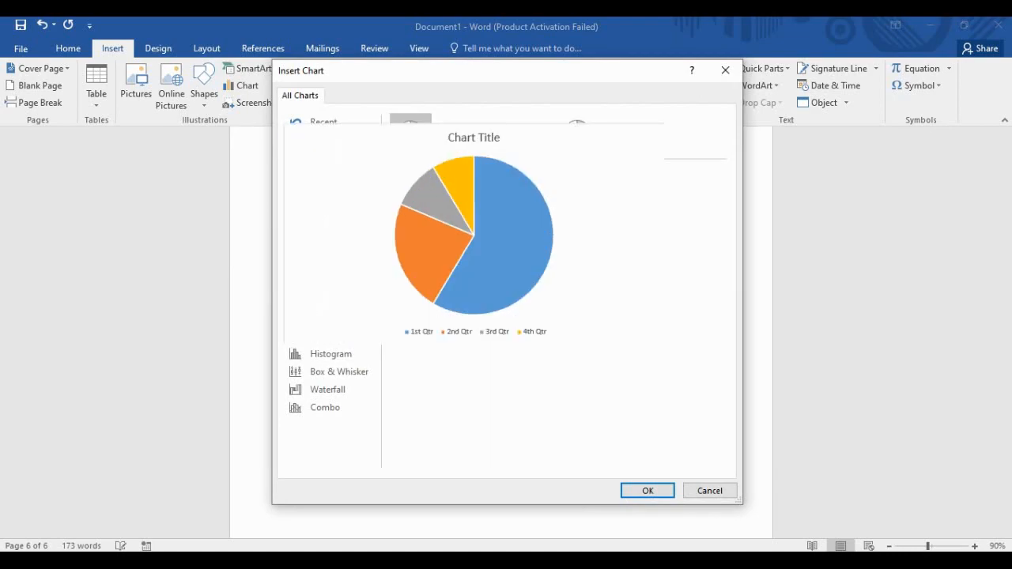
key(Return)
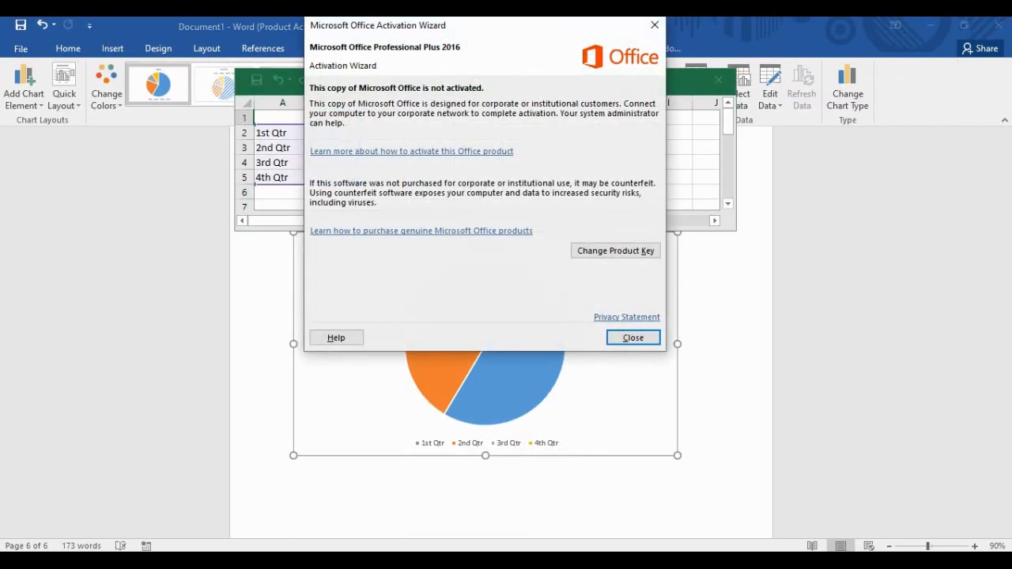
click(634, 337)
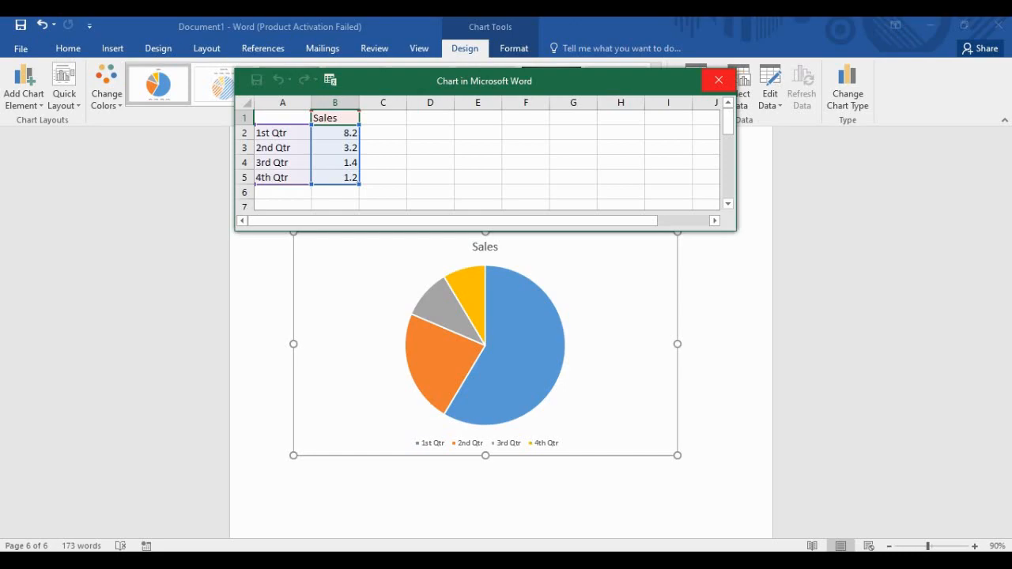
Close the Sales chart's data sheet and add a blank line below the chart.
click(719, 80)
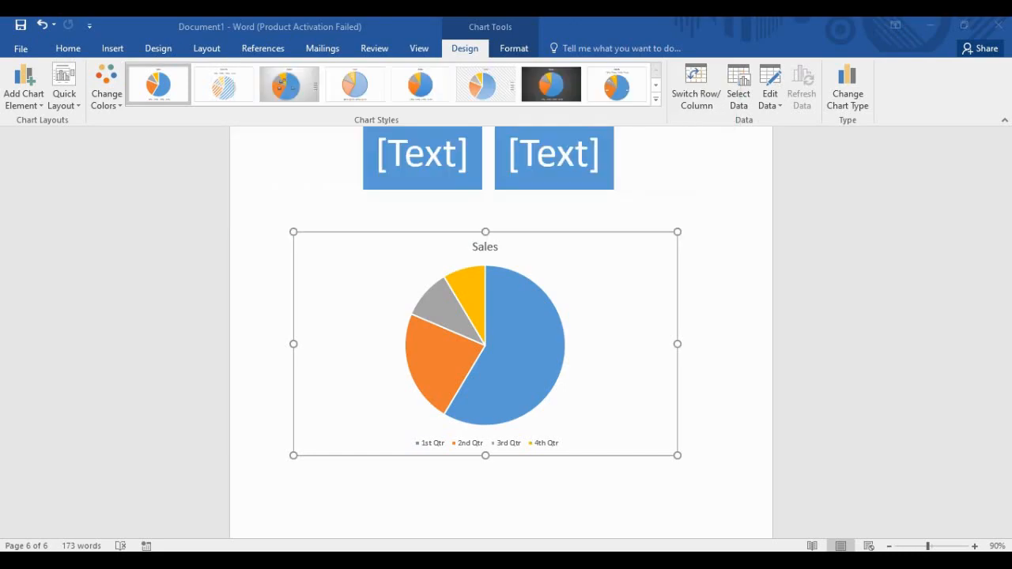
scroll(553, 340, down, 3)
scroll(554, 340, down, 1)
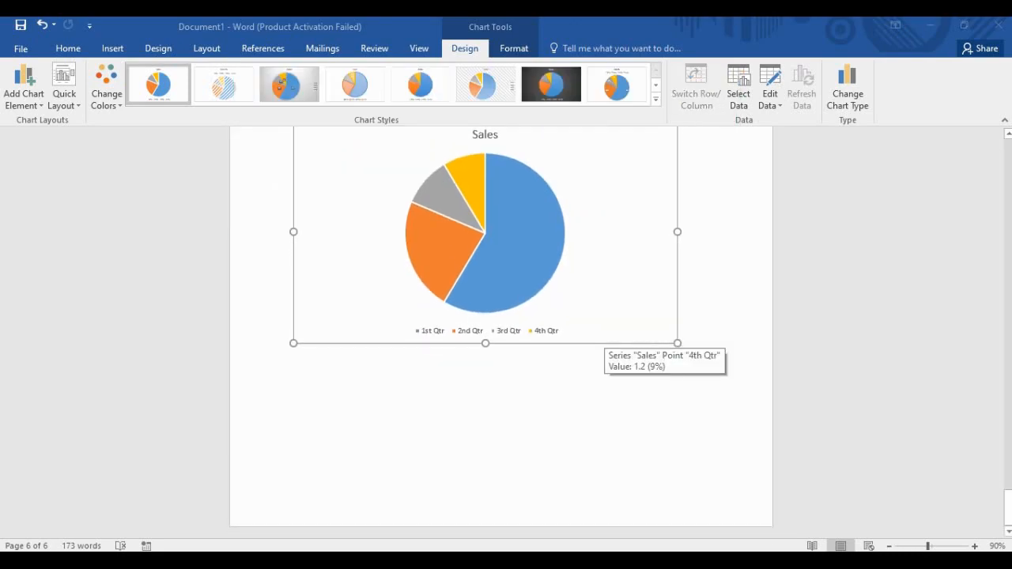
click(293, 378)
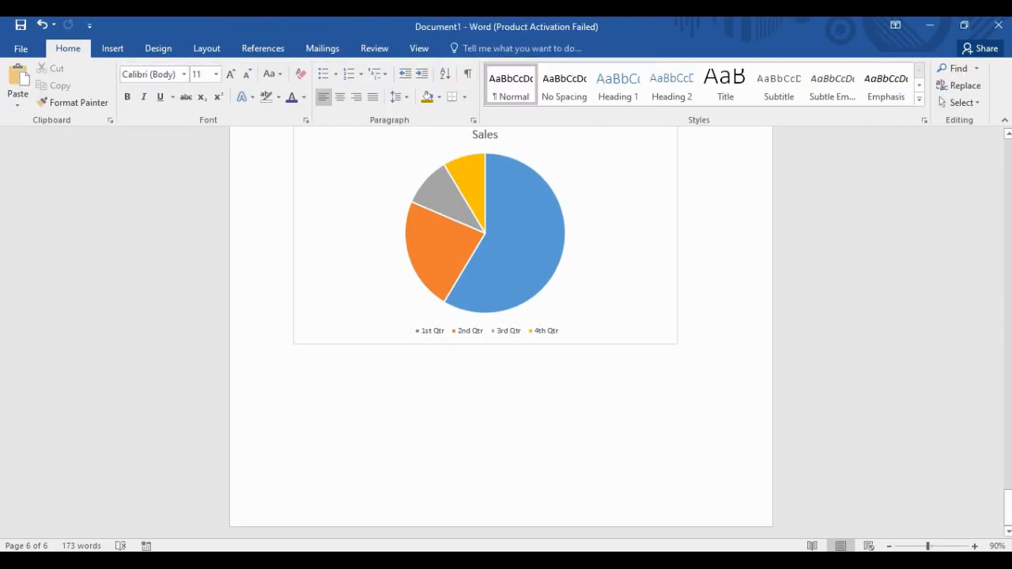
key(Return)
key(Return)
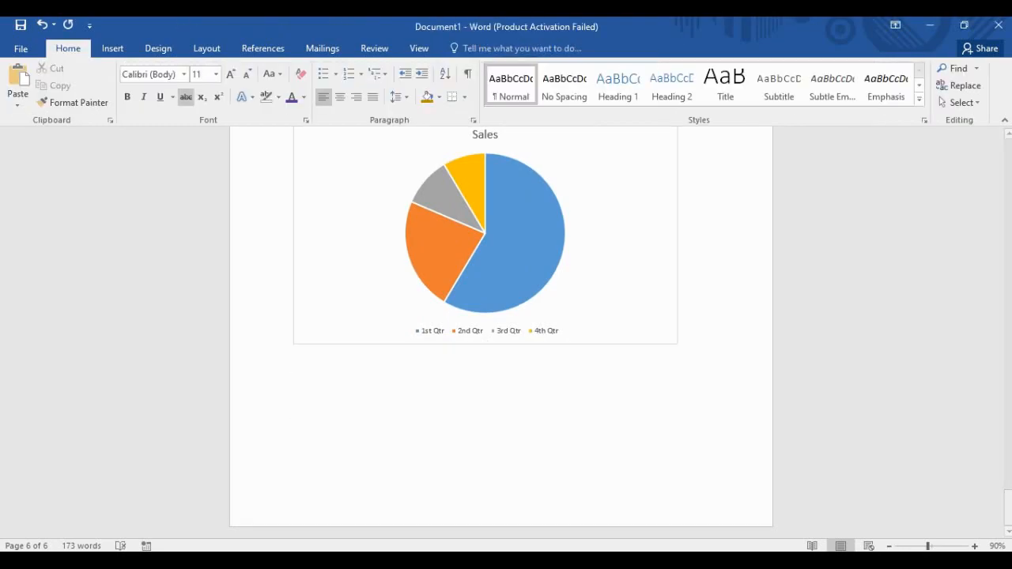
click(112, 48)
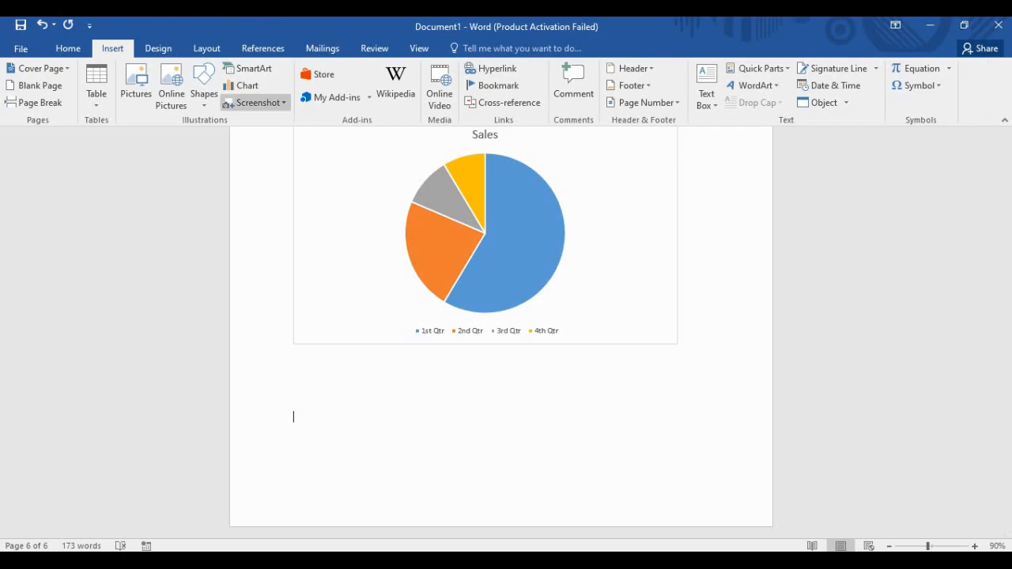
click(255, 103)
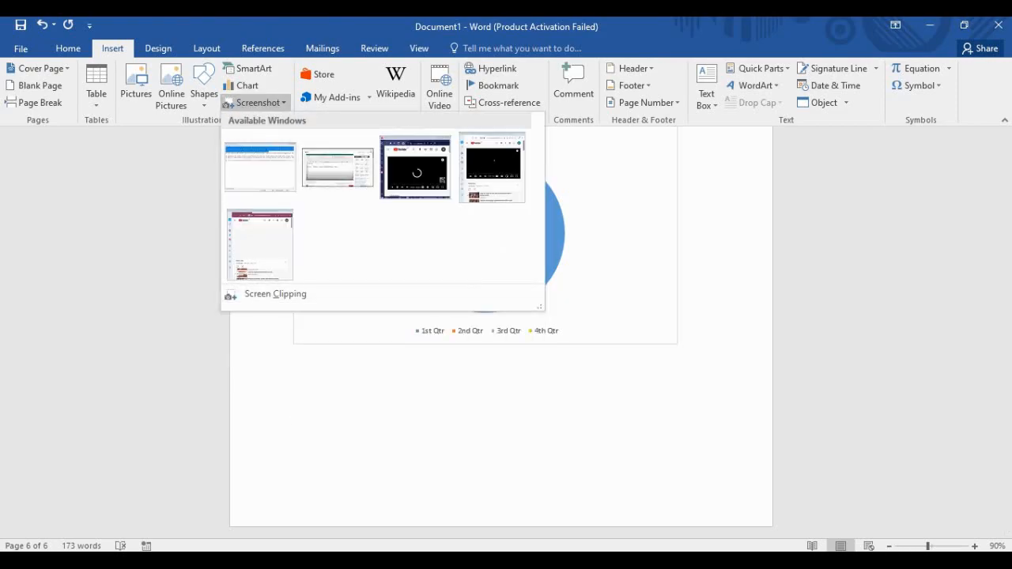
key(Escape)
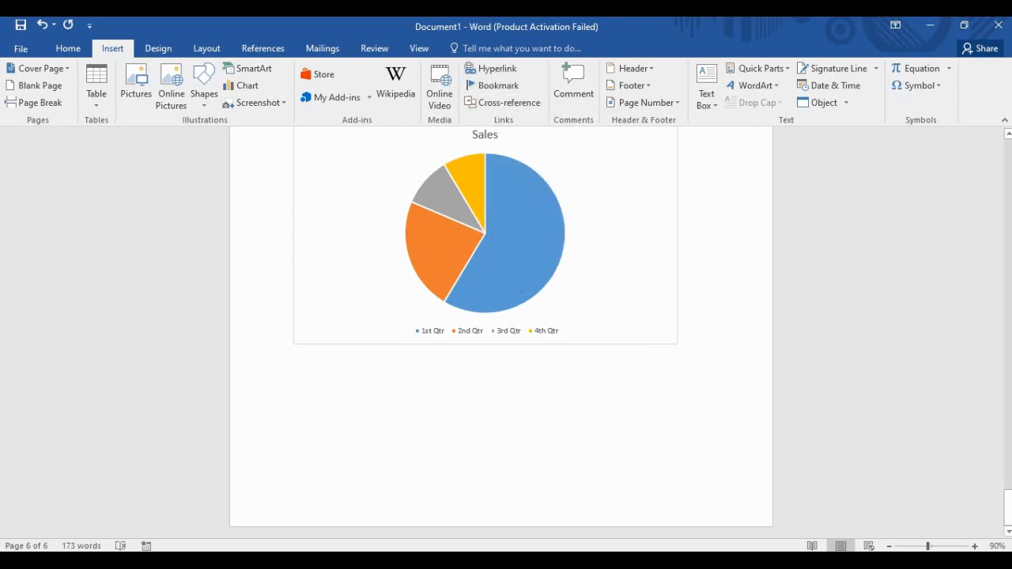
Type 'I have a Byke.' below the chart and correct Byke to Bike.
text(I h)
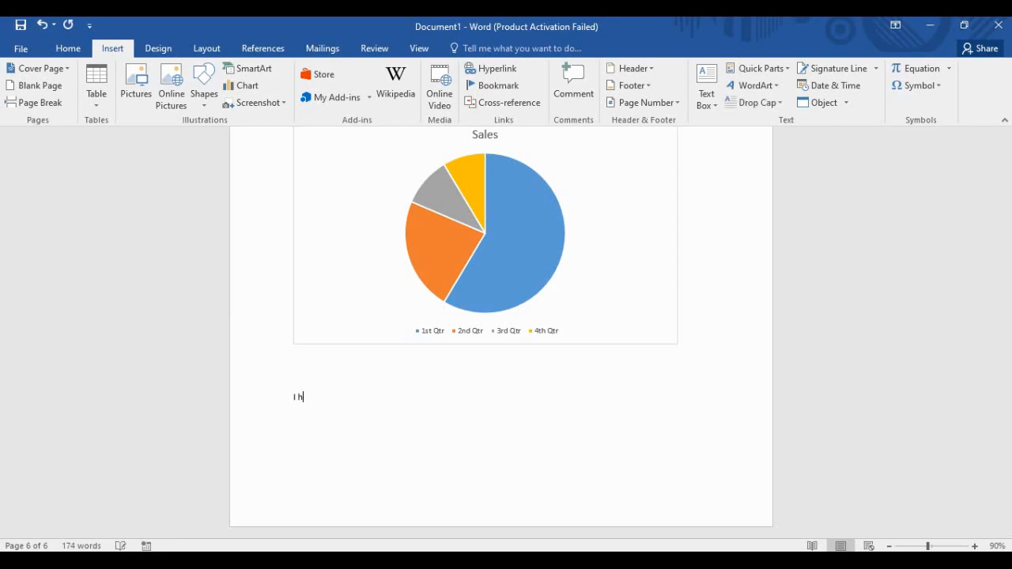
text(ave a Byke.)
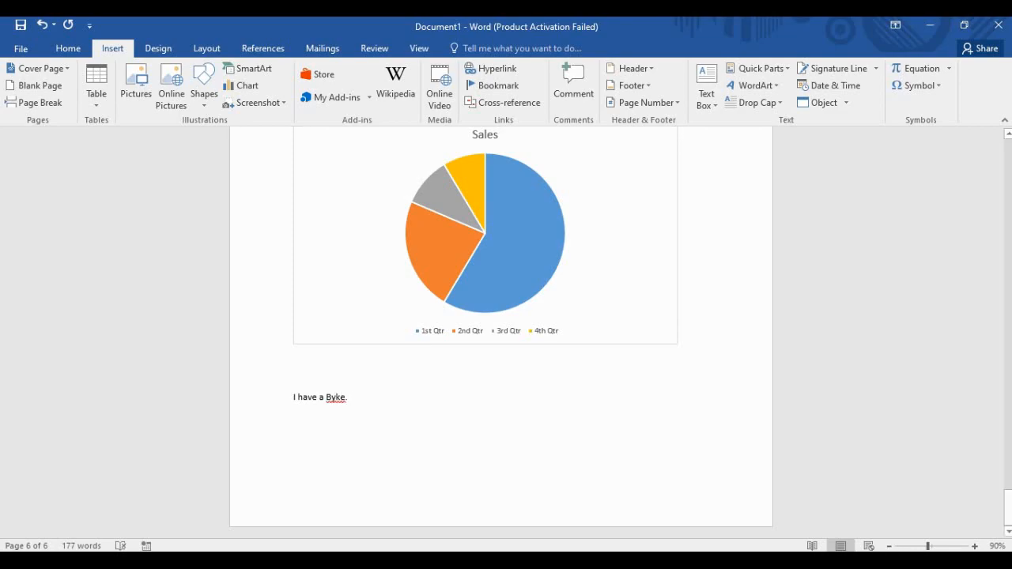
right_click(336, 397)
click(372, 245)
click(348, 397)
Select the sentence and view the Bookmark dialog, closing it without adding a bookmark.
drag(343, 398, 292, 397)
click(493, 85)
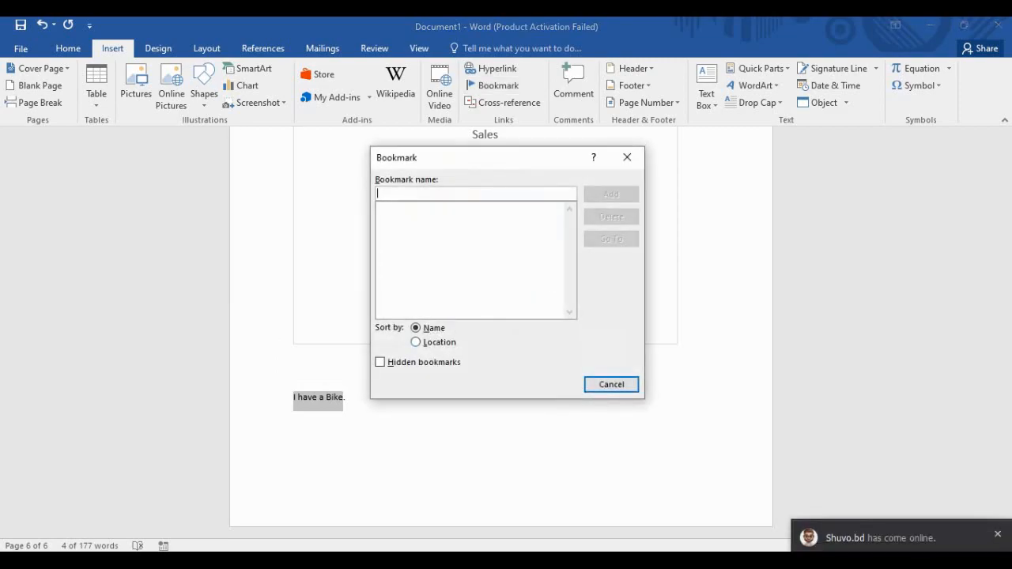
click(627, 157)
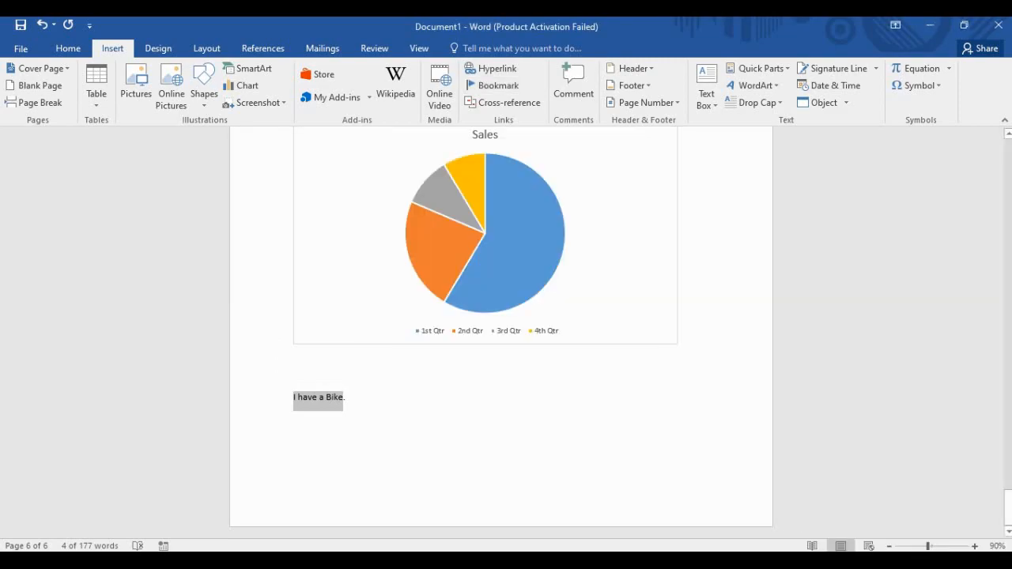
click(348, 396)
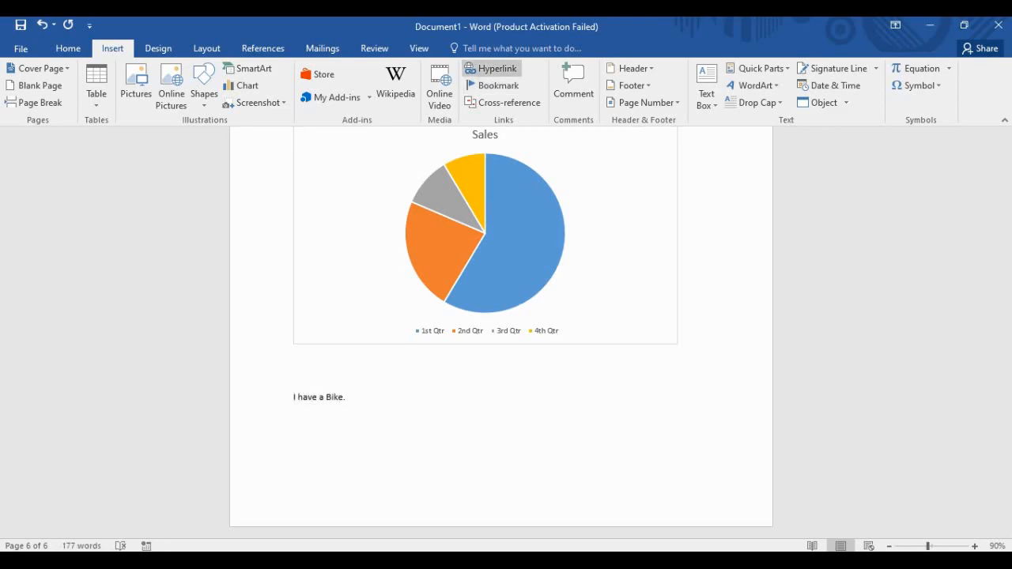
Browse folders 1 and 1221 in the Insert Hyperlink dialog, then close it without linking.
click(490, 69)
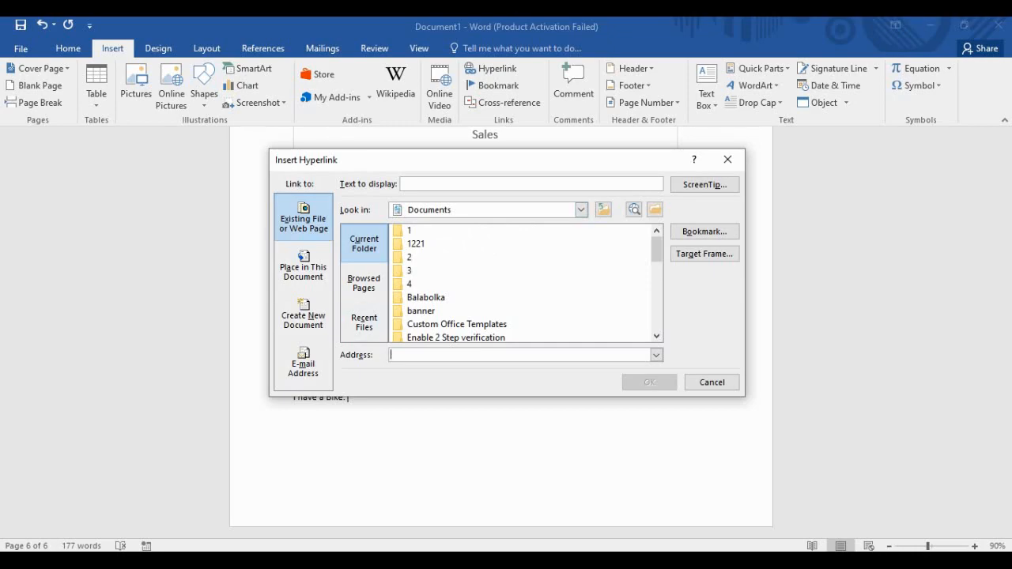
click(410, 231)
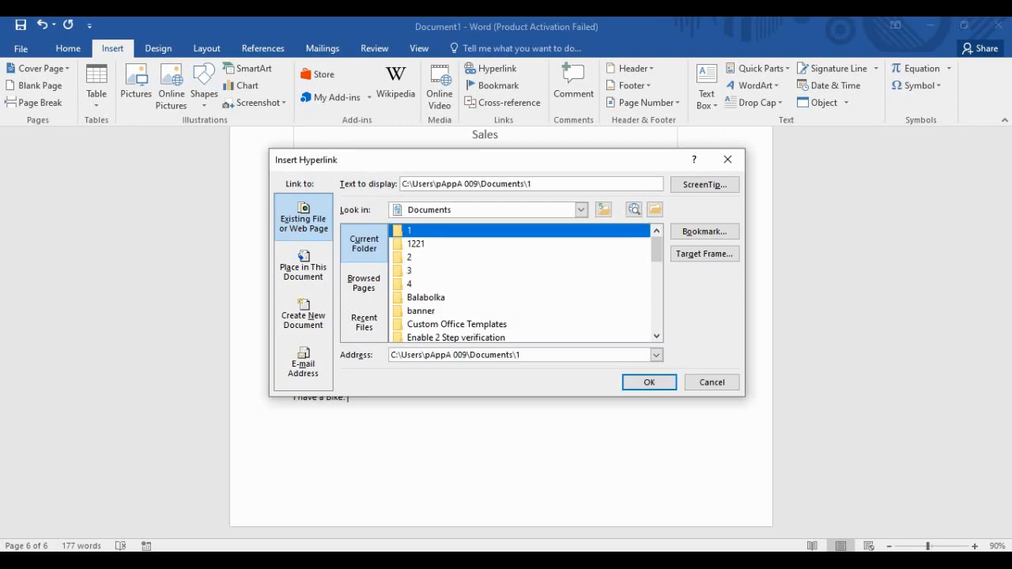
click(415, 244)
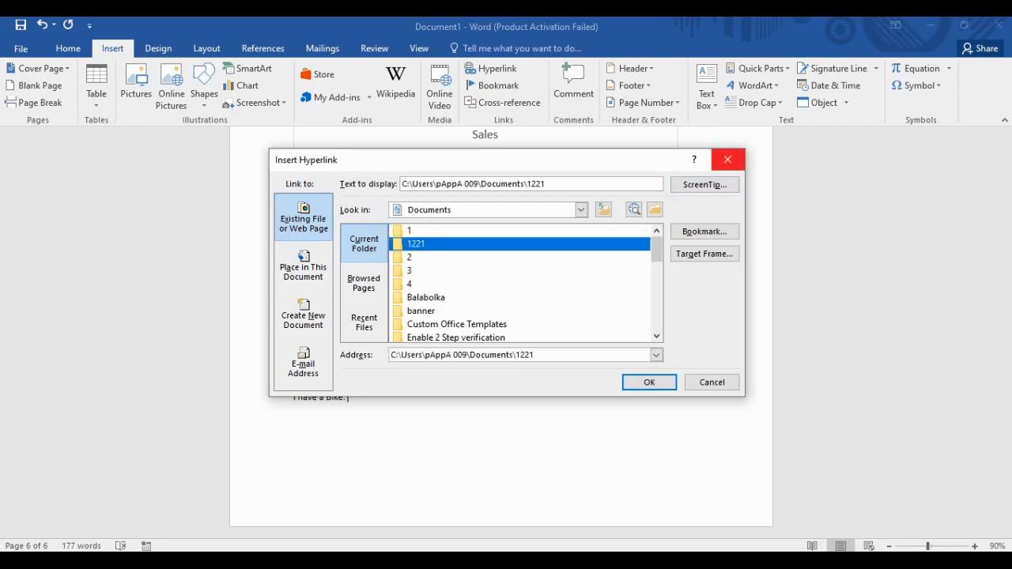
click(727, 159)
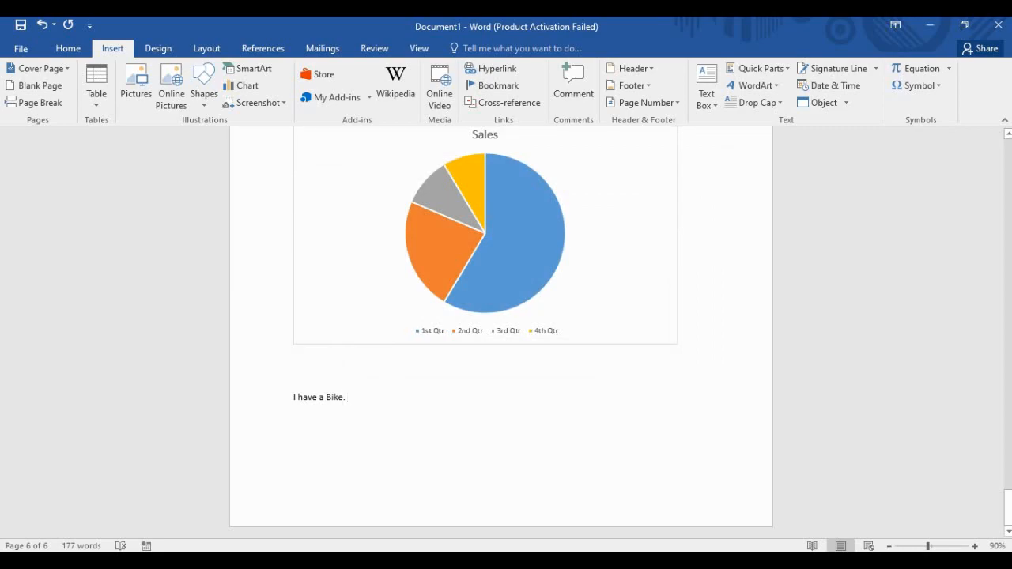
Type 'Link-' after the sentence and browse folders 1221 and 1 in the Hyperlink dialog.
text(Li)
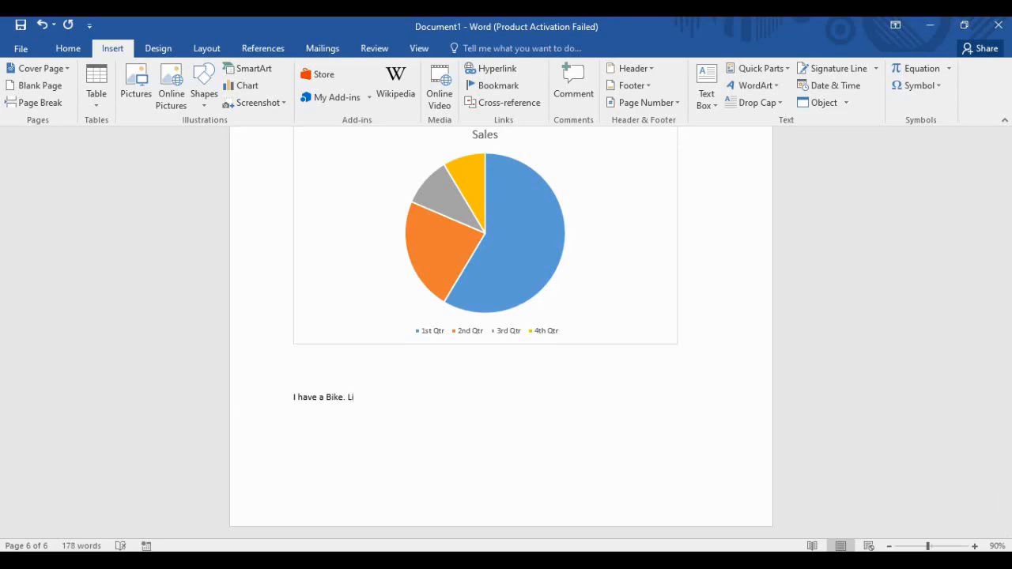
text(nk-)
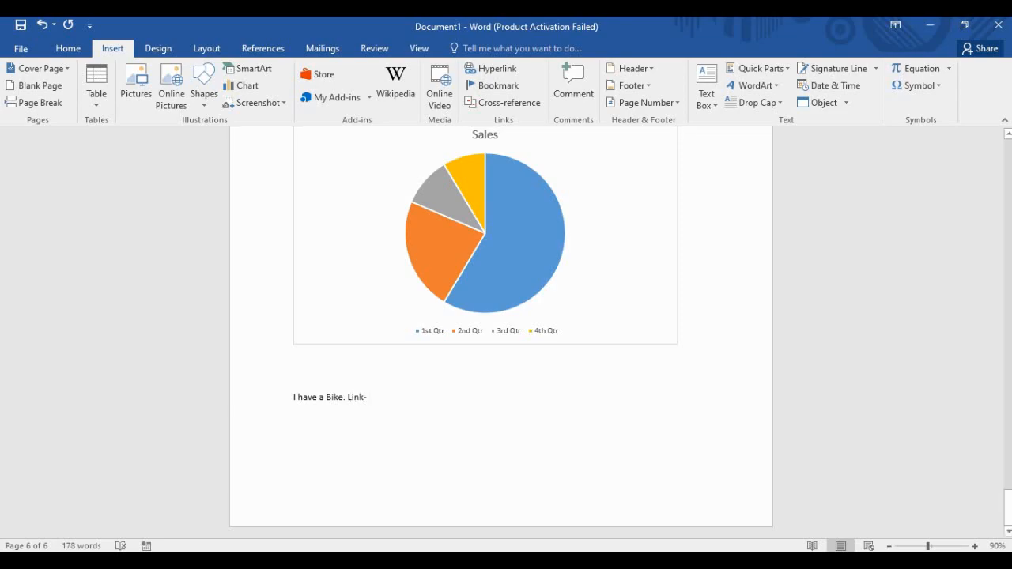
click(491, 69)
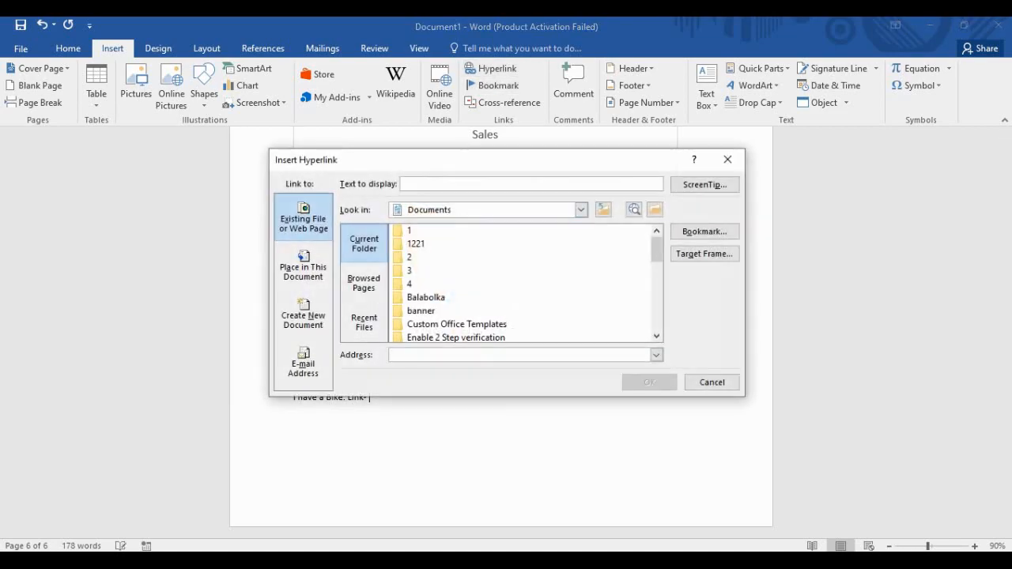
click(416, 245)
click(410, 231)
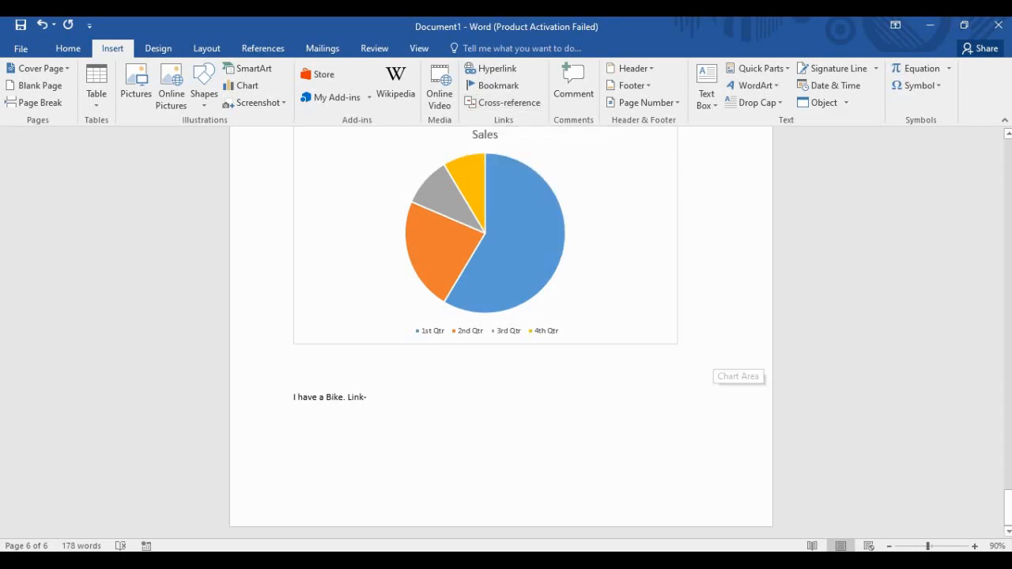
scroll(498, 372, up, 3)
scroll(498, 372, down, 3)
scroll(662, 322, down, 1)
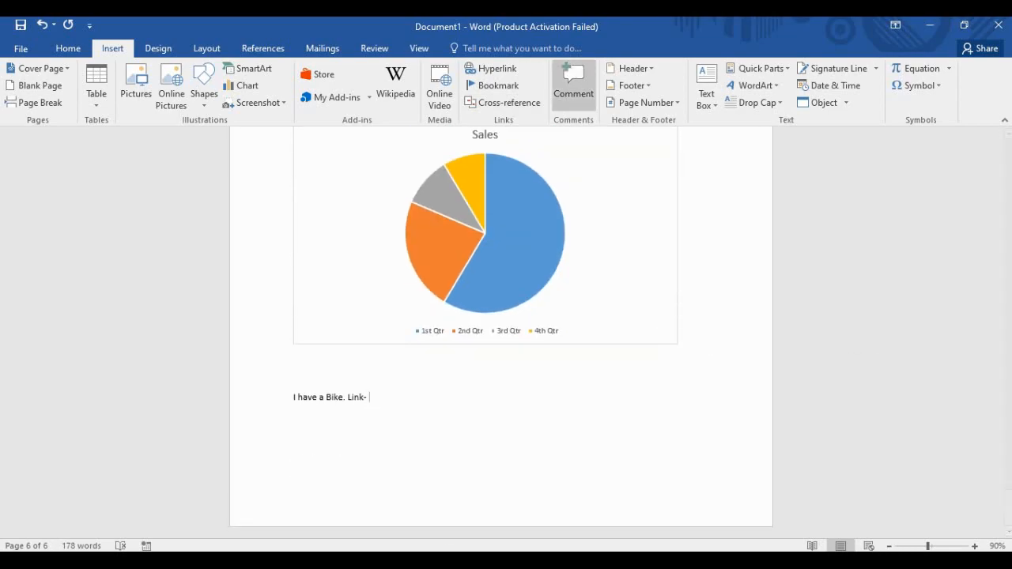
Add a comment on Link reading 'I donk have the links.'.
click(574, 83)
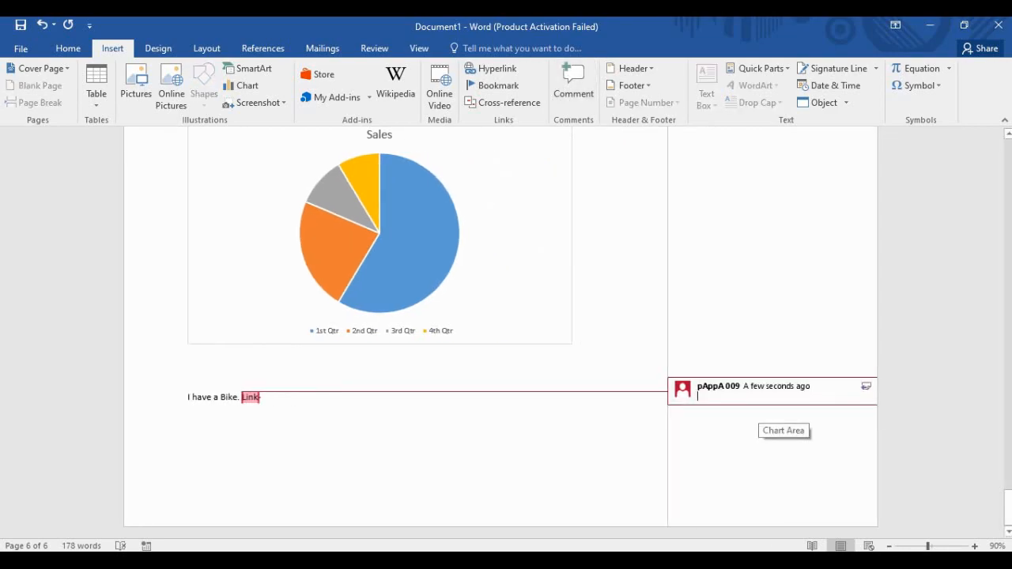
text(I)
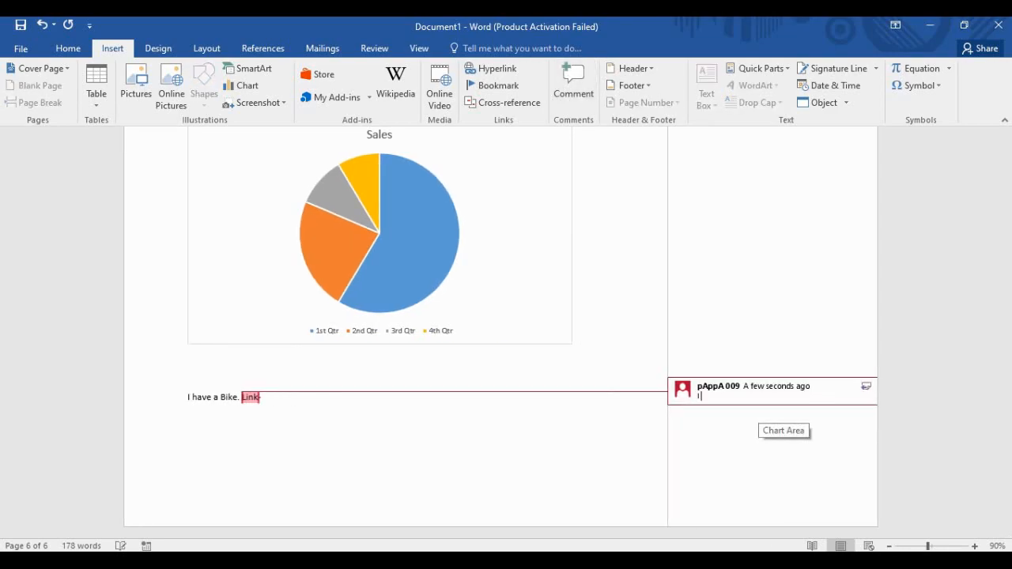
text( donk have the links.)
click(189, 418)
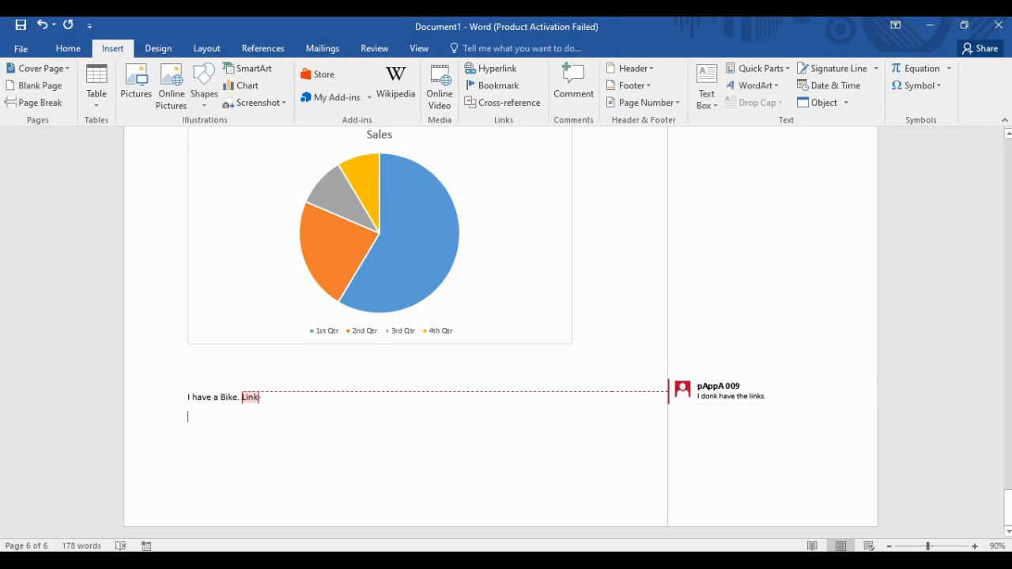
Select 'I have a Bike.', clear the selection, and reopen the comment on Link.
click(226, 397)
click(189, 397)
click(264, 397)
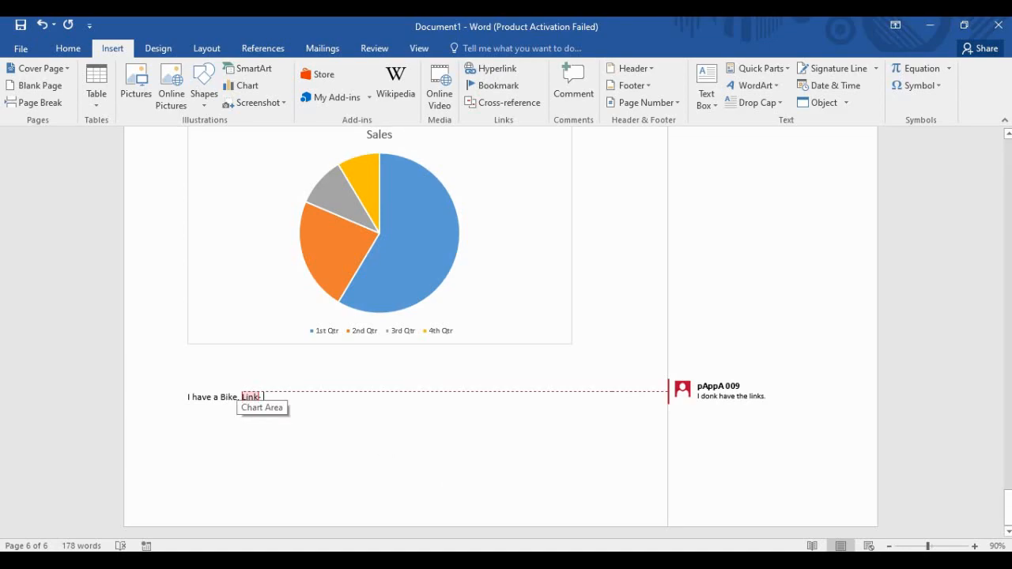
drag(187, 398, 237, 398)
click(188, 417)
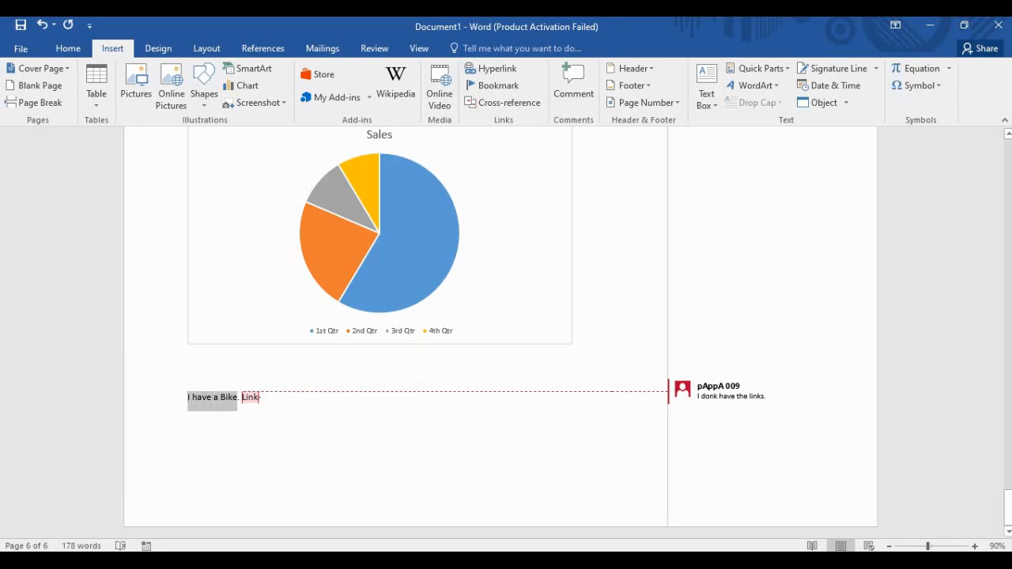
click(189, 417)
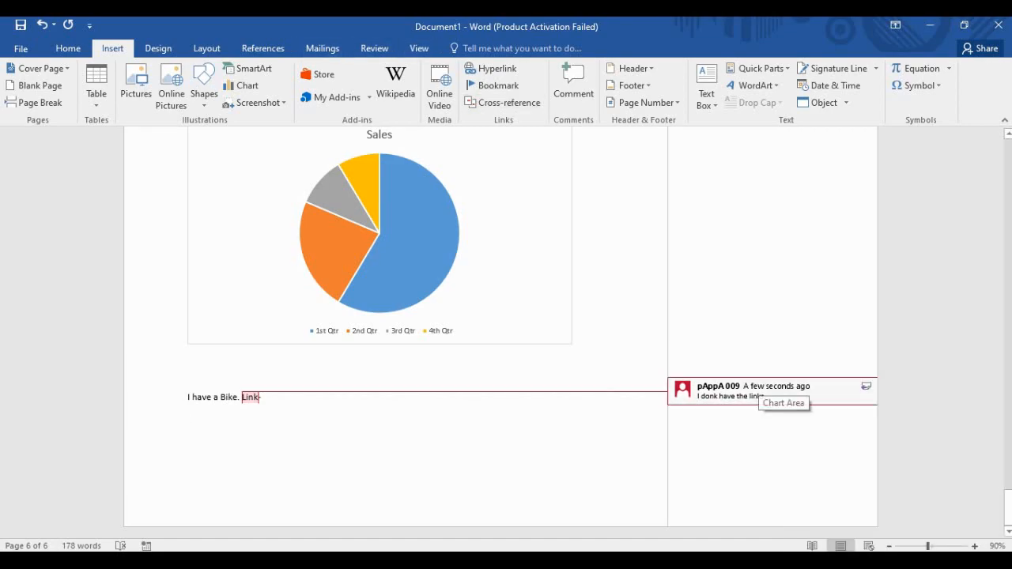
click(762, 397)
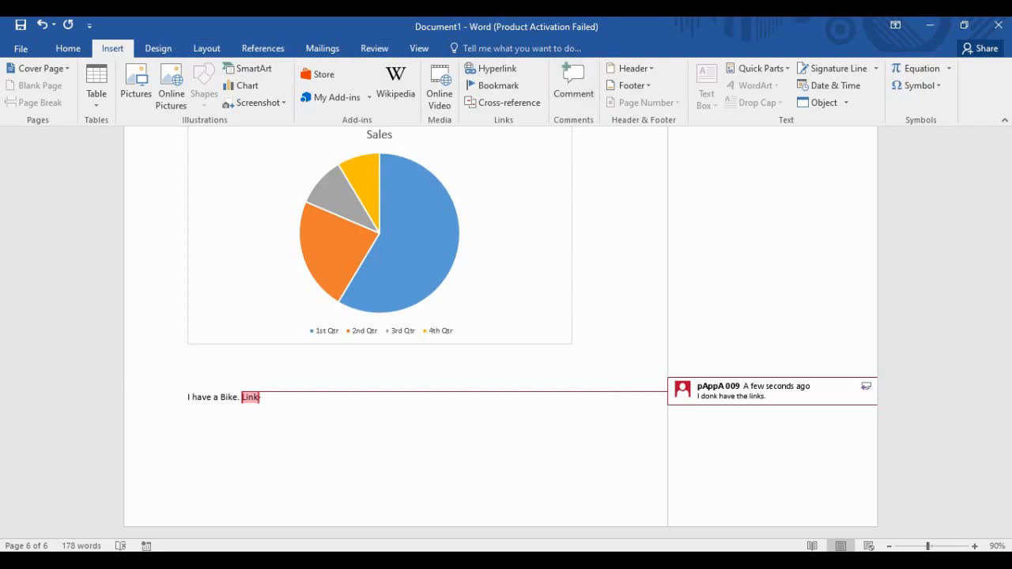
Delete the comment on Link with the Review tab's Delete command.
scroll(630, 79, down, 2)
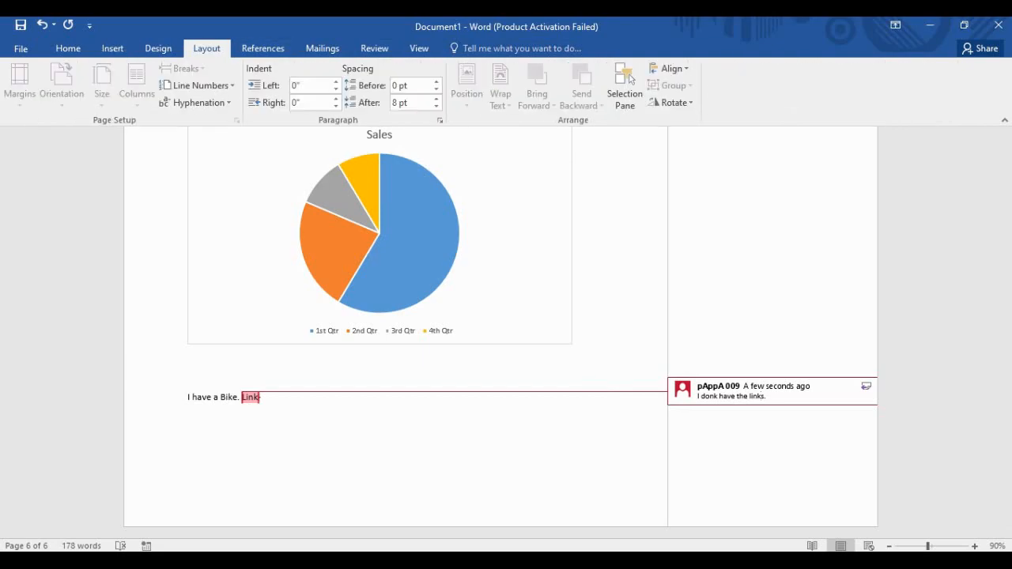
click(158, 49)
click(263, 48)
click(322, 48)
click(374, 48)
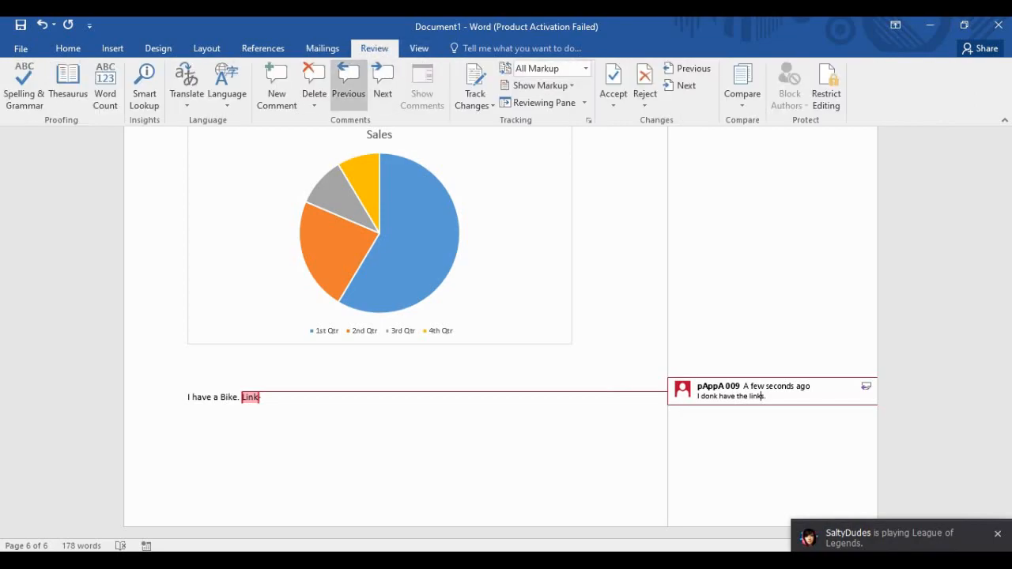
click(314, 83)
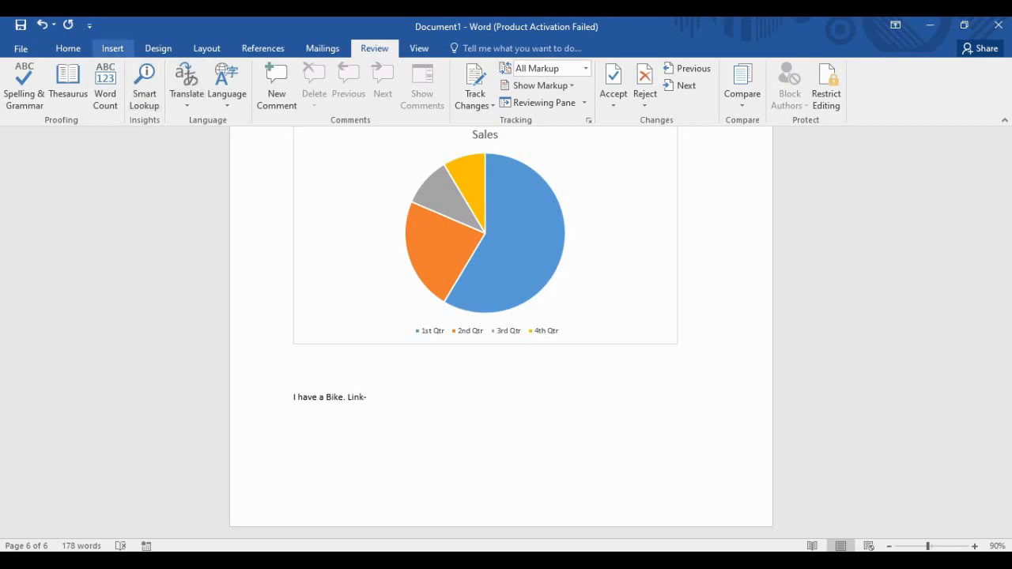
click(68, 48)
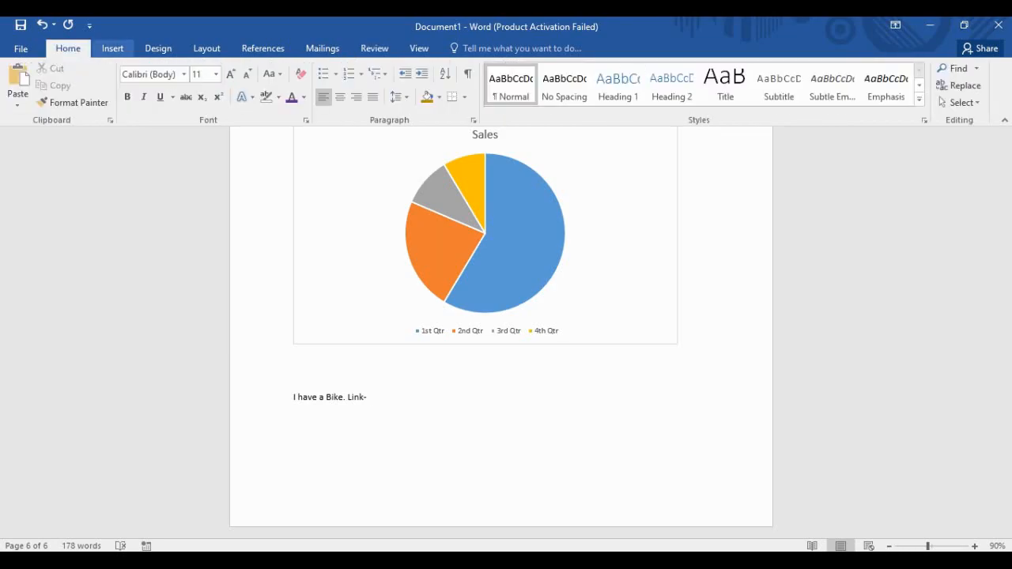
click(112, 48)
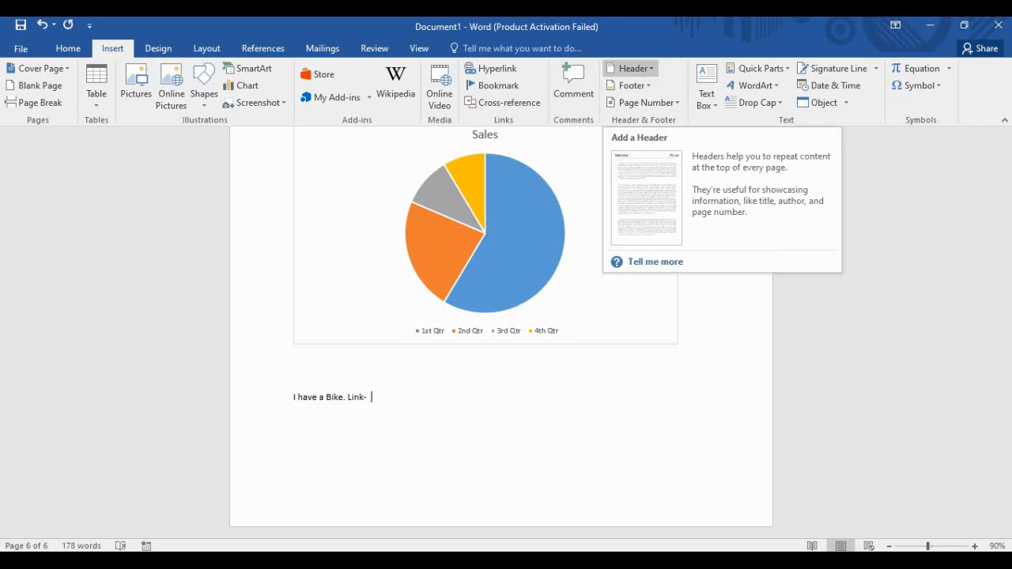
Scroll up through the document back toward its start.
scroll(487, 407, up, 3)
scroll(501, 332, up, 15)
scroll(500, 332, up, 20)
Scroll to page 2 and place the cursor before 'I have a book.'.
scroll(501, 332, up, 20)
scroll(500, 332, down, 10)
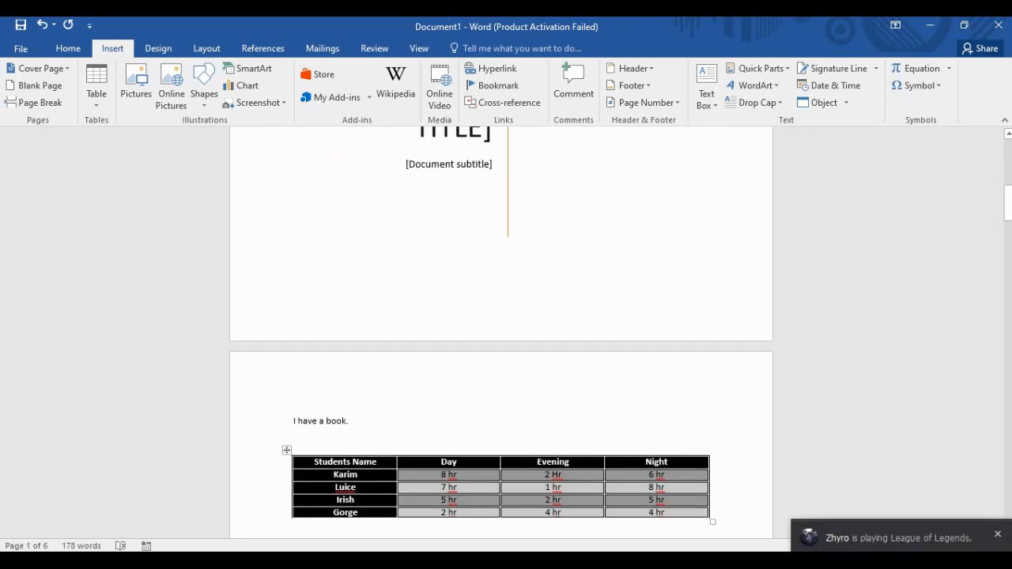
click(293, 420)
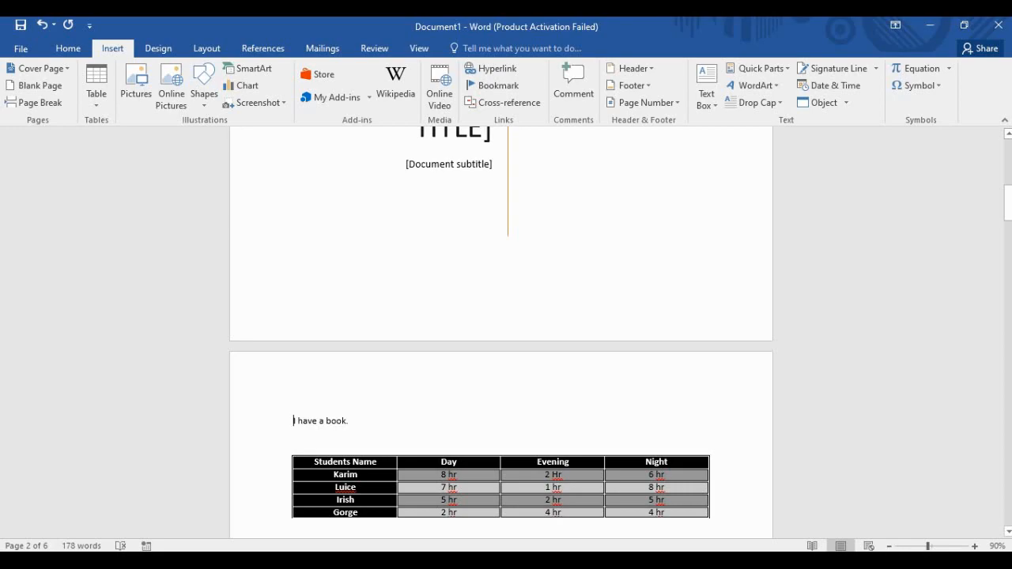
Add the line 'Hello from How to BEE' above 'I have a book.' on page 2.
key(Return)
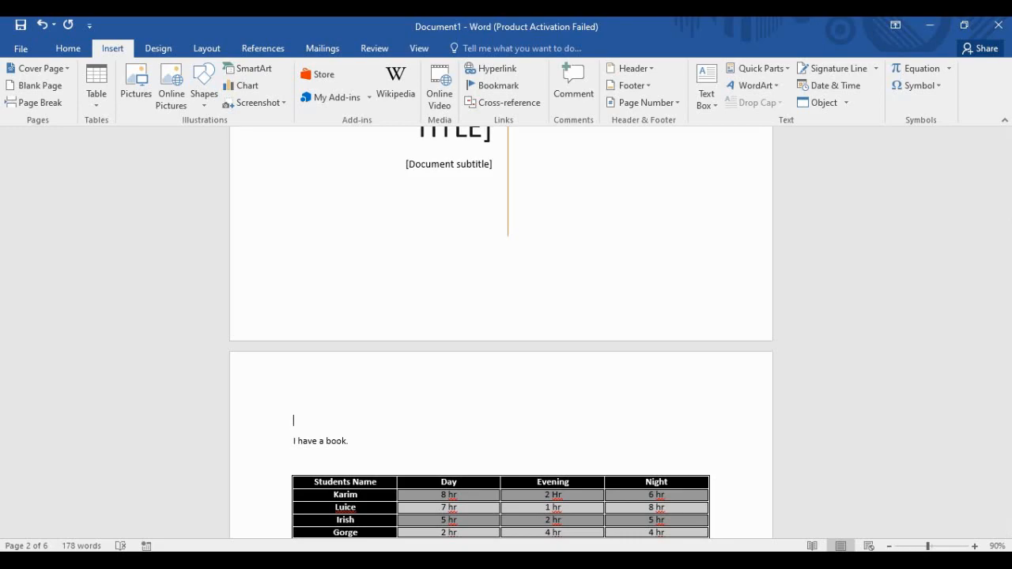
text(Hello from How to BEE)
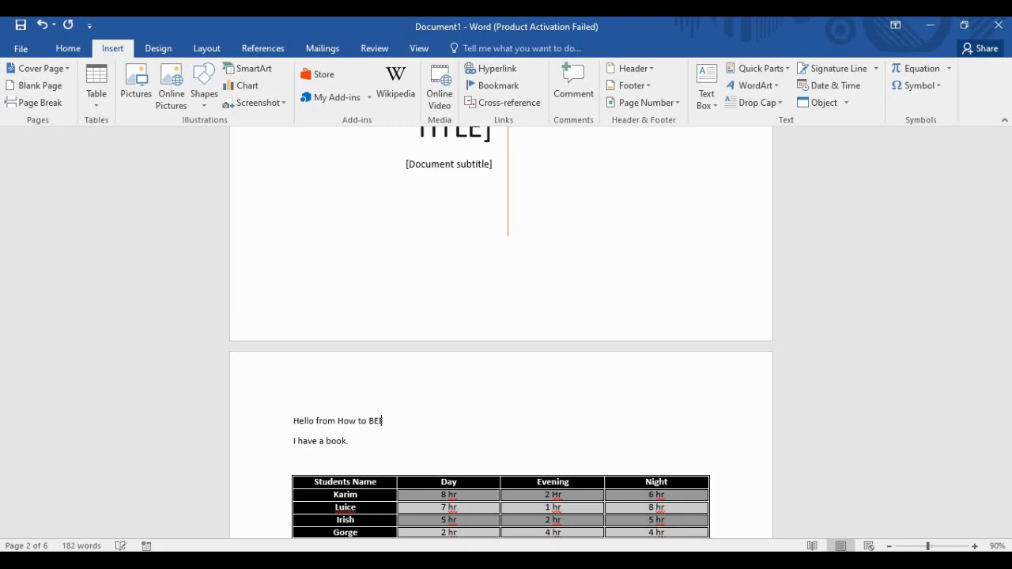
key(Return)
key(Return)
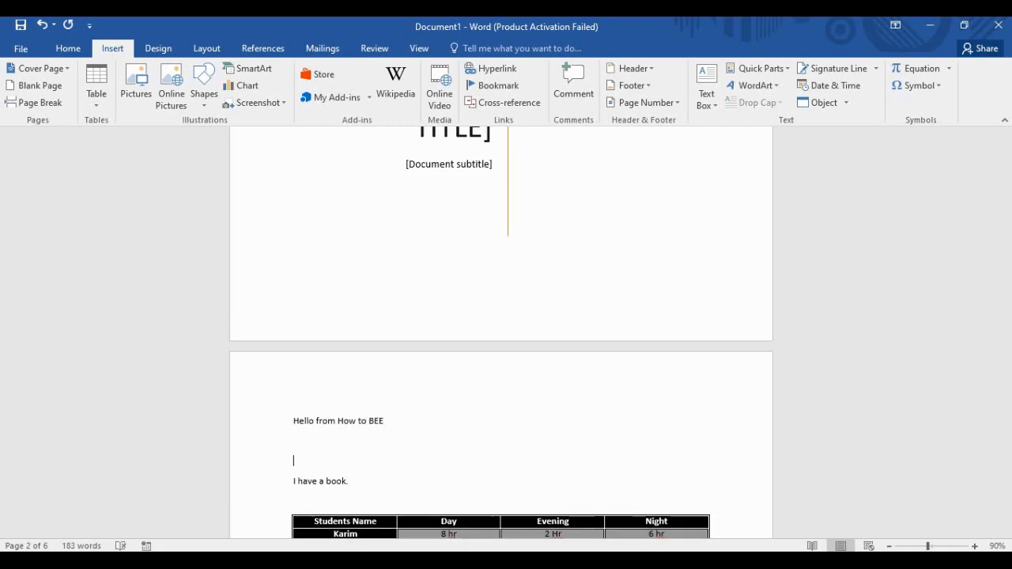
click(321, 421)
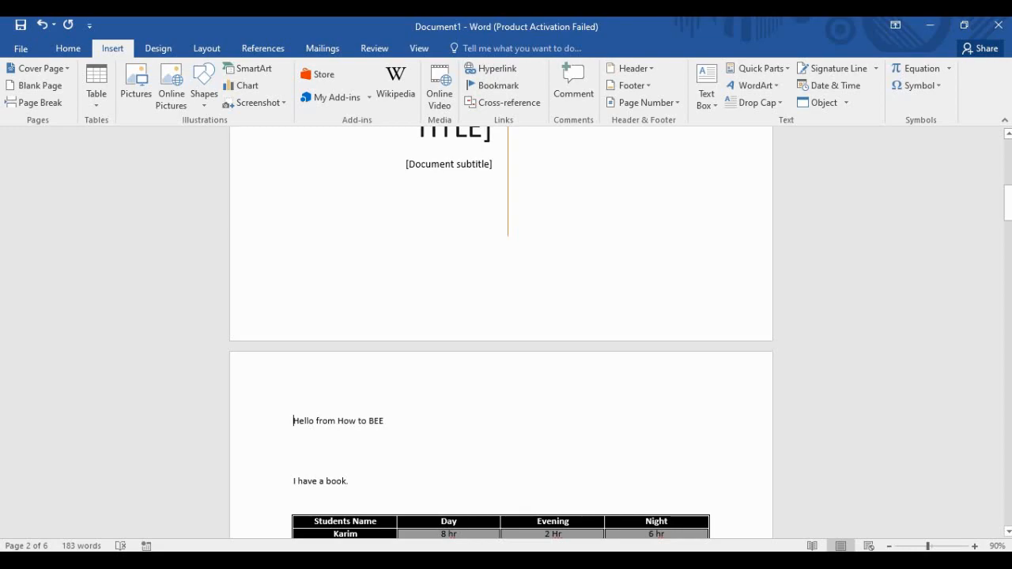
double_click(294, 388)
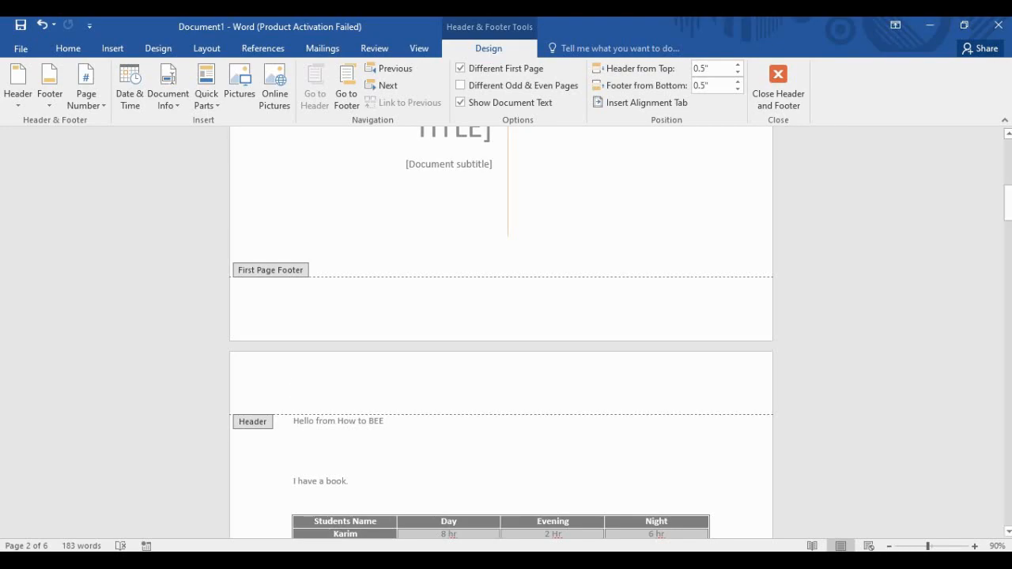
Add Plain Number 1 page numbers at the bottom of each page.
click(86, 93)
mouse_move(114, 122)
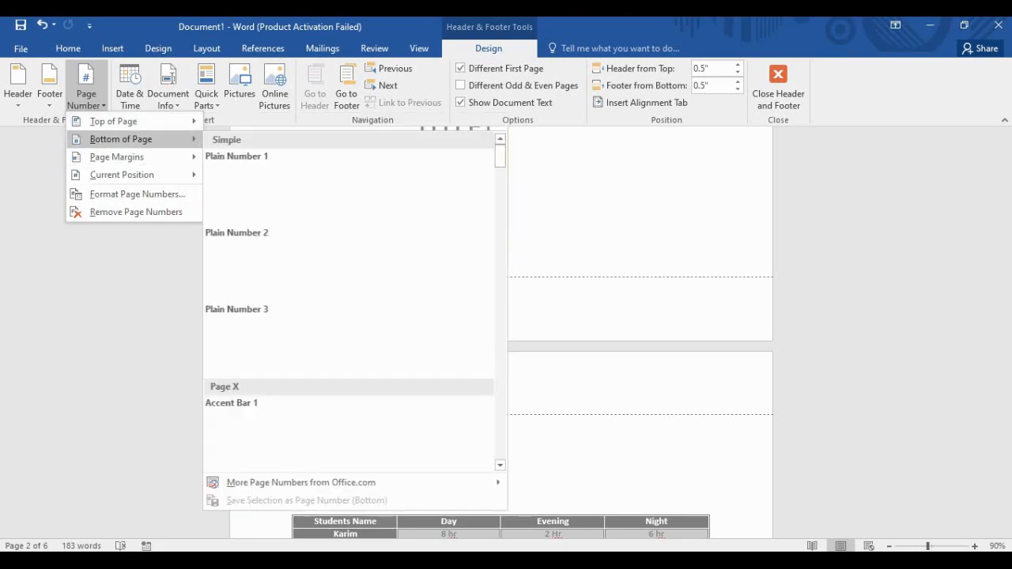
mouse_move(122, 175)
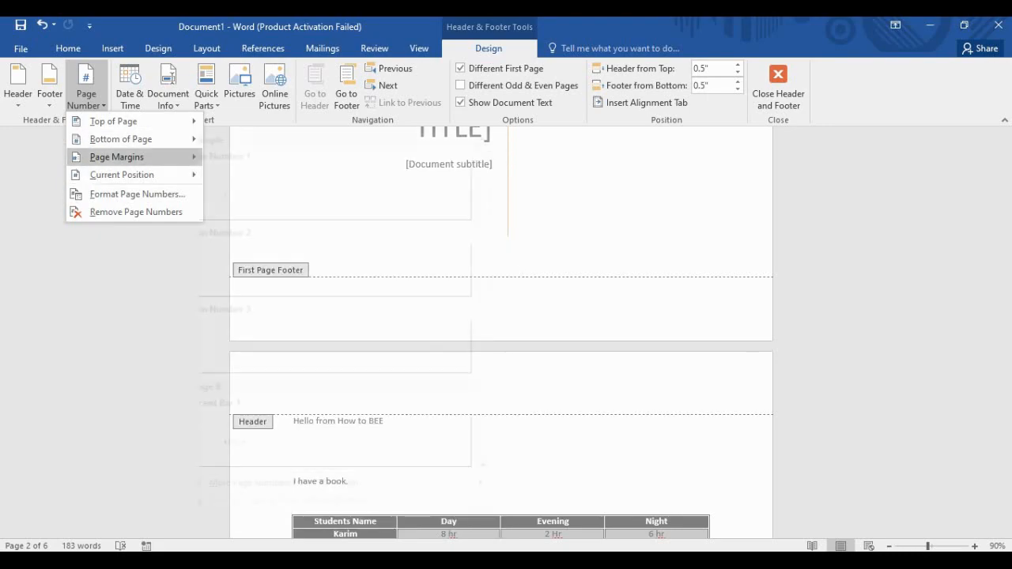
mouse_move(121, 139)
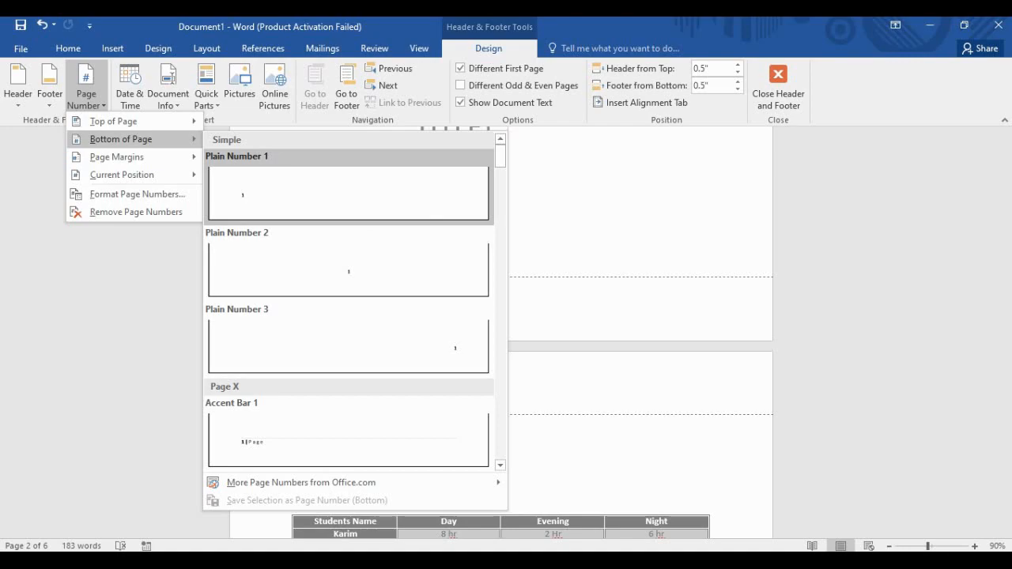
click(348, 193)
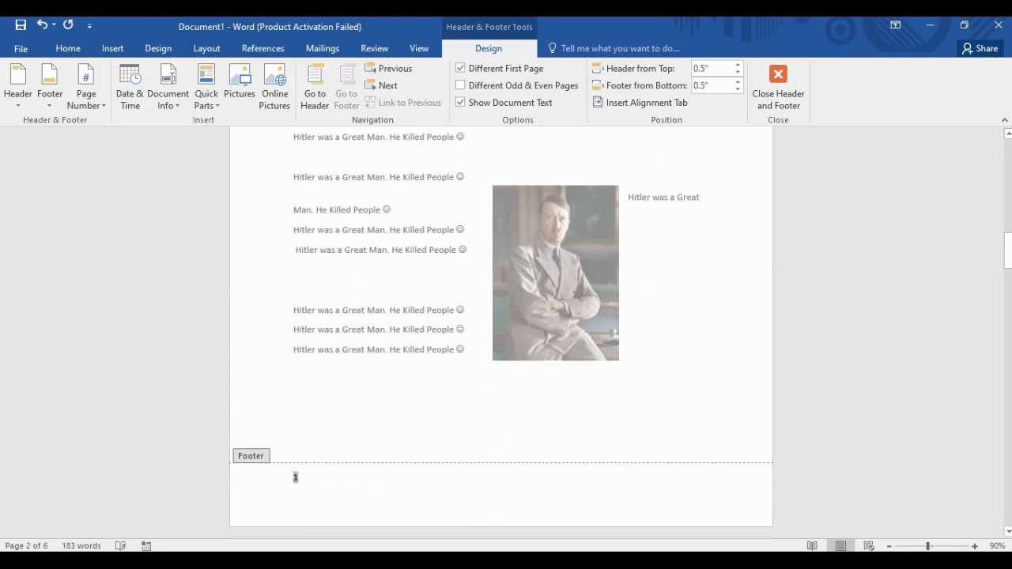
Review the footers across the pages, then exit header and footer editing back to the body text.
scroll(500, 332, down, 15)
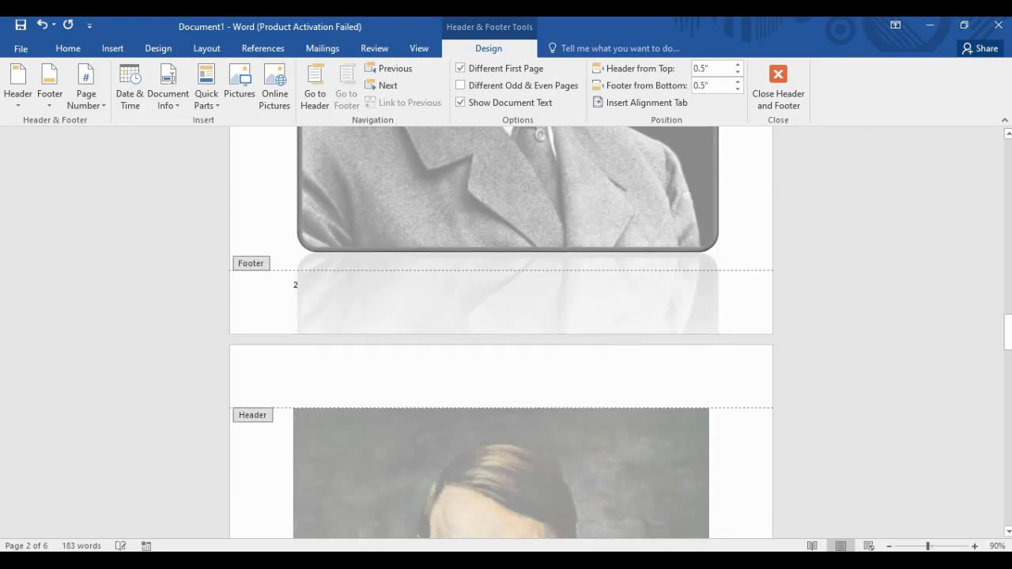
scroll(500, 332, down, 15)
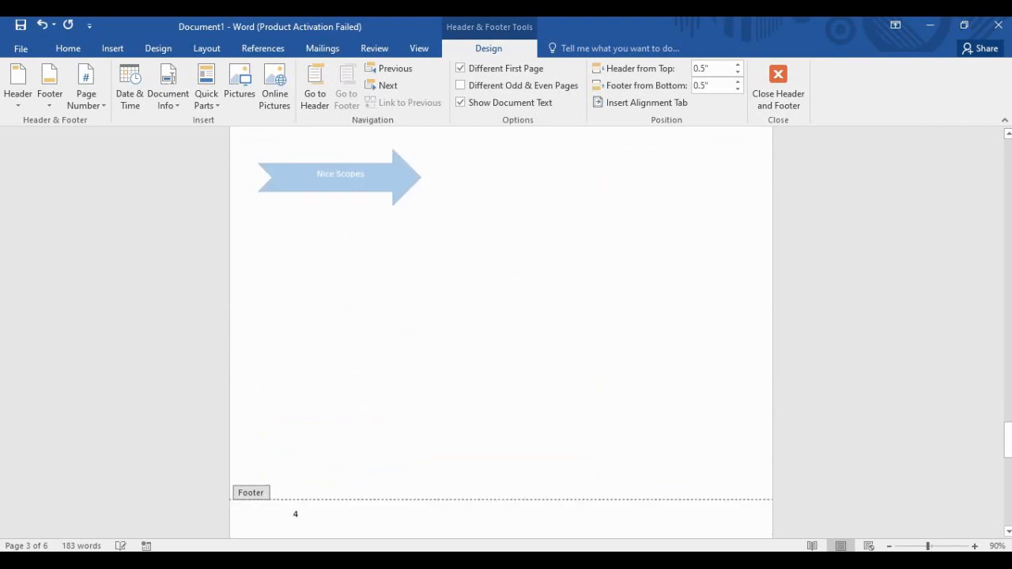
scroll(501, 332, down, 15)
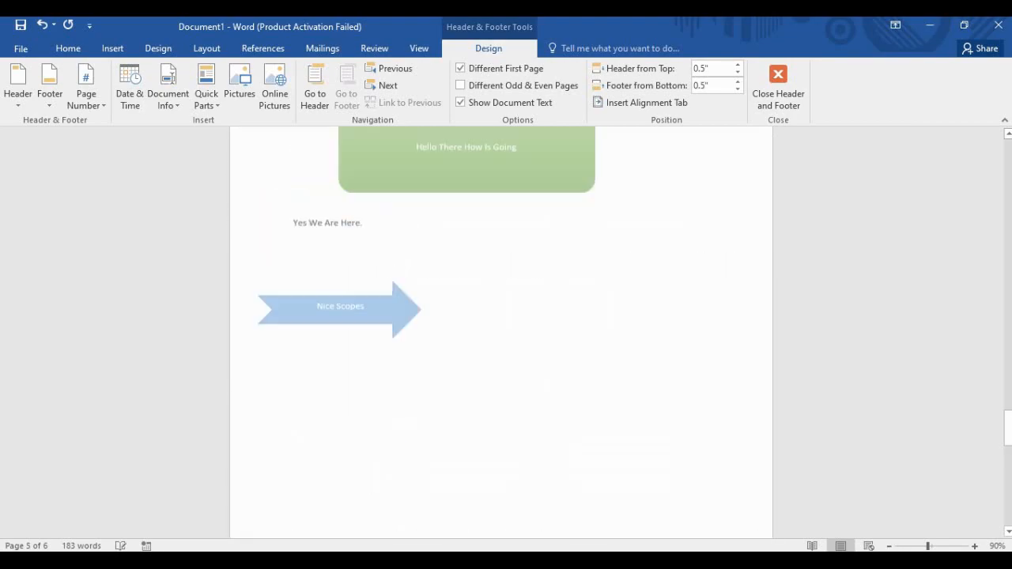
scroll(500, 332, down, 15)
scroll(500, 332, up, 10)
scroll(400, 309, down, 6)
double_click(400, 309)
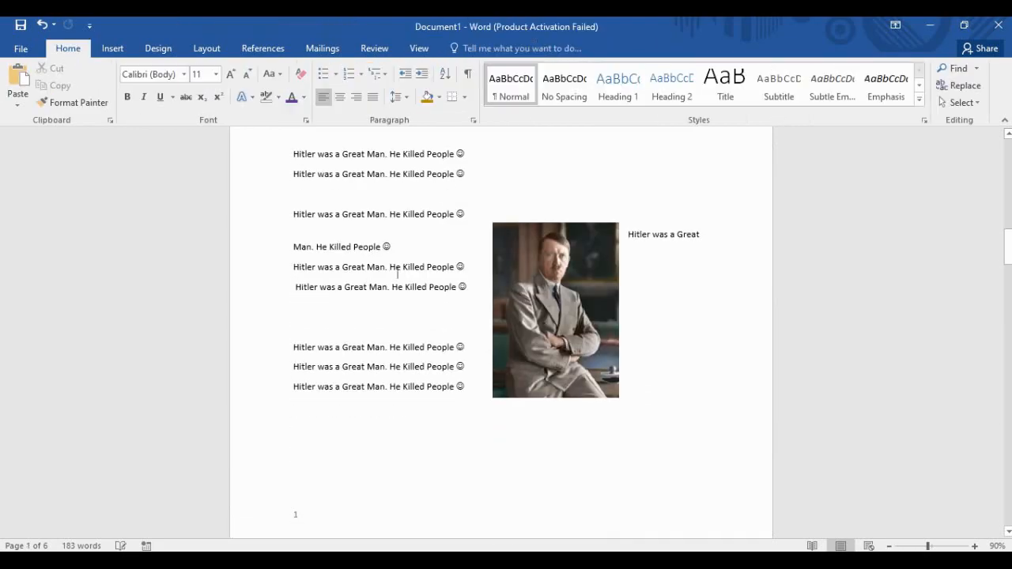
scroll(400, 308, up, 1)
scroll(500, 332, up, 10)
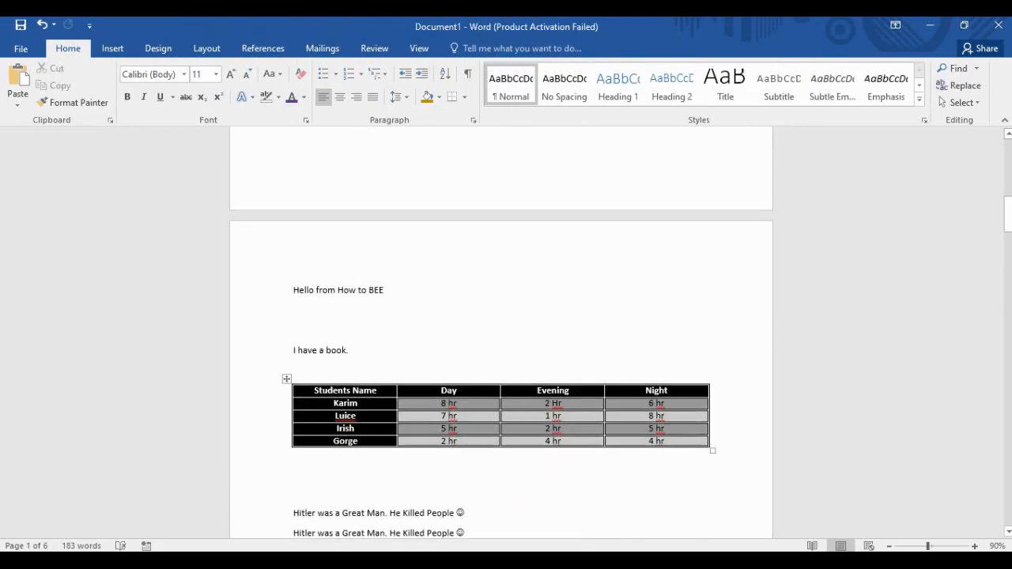
scroll(501, 332, down, 10)
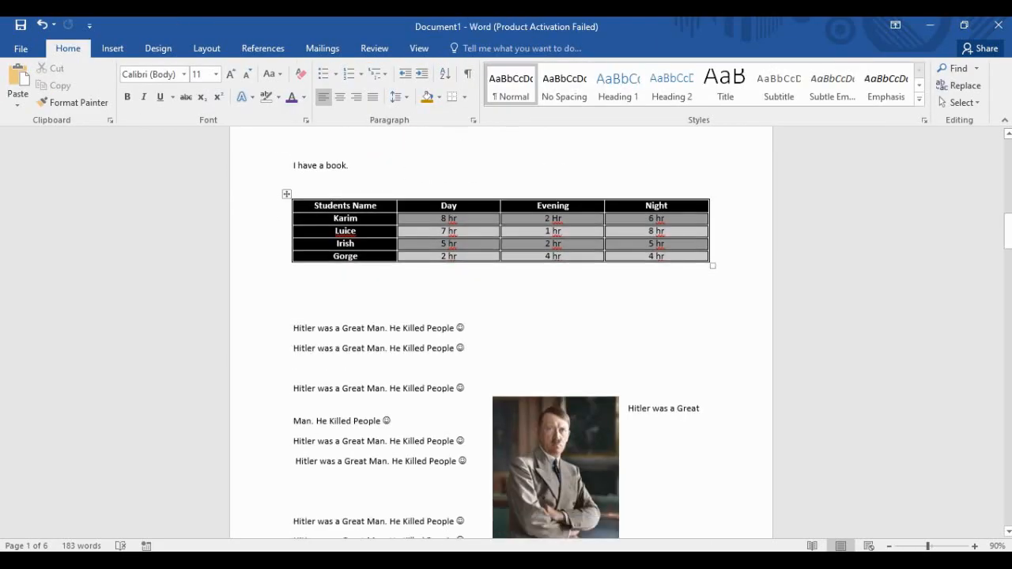
scroll(501, 332, down, 10)
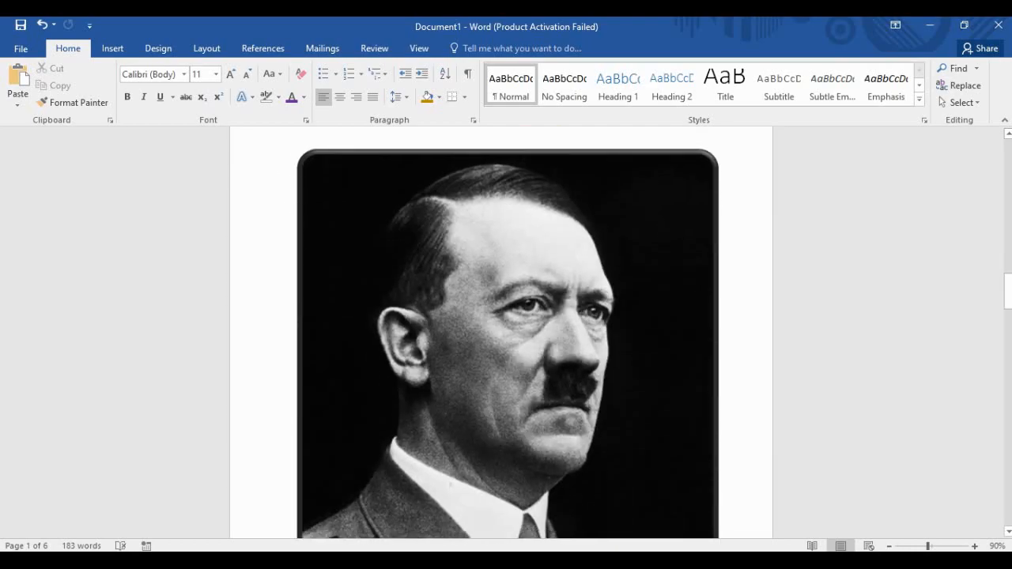
scroll(501, 332, up, 15)
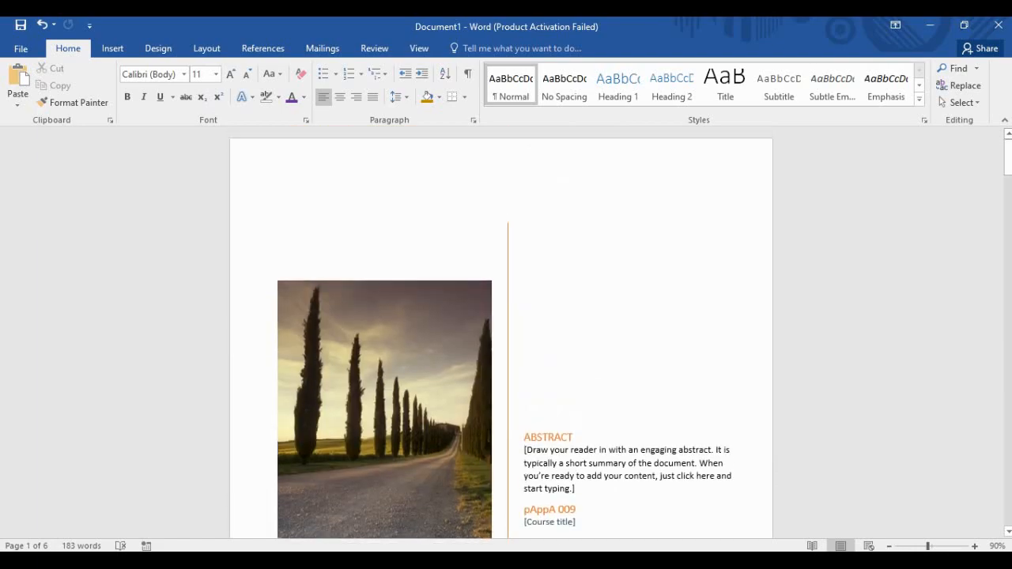
scroll(501, 332, down, 5)
scroll(500, 332, down, 1)
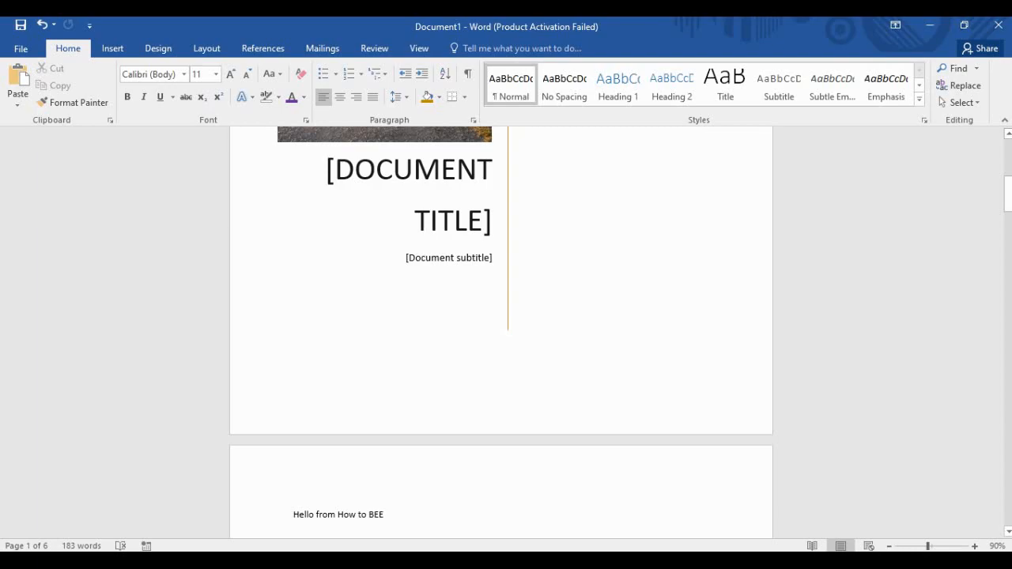
With page 2 in view, open the Insert Header gallery of Blank, Austin and Banded designs.
click(112, 49)
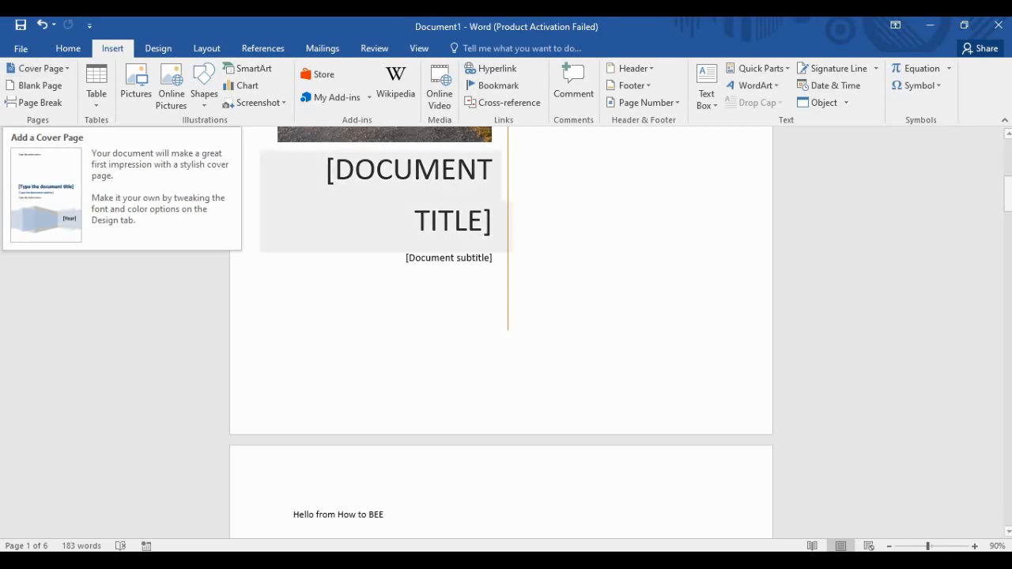
scroll(500, 332, down, 6)
scroll(500, 332, down, 9)
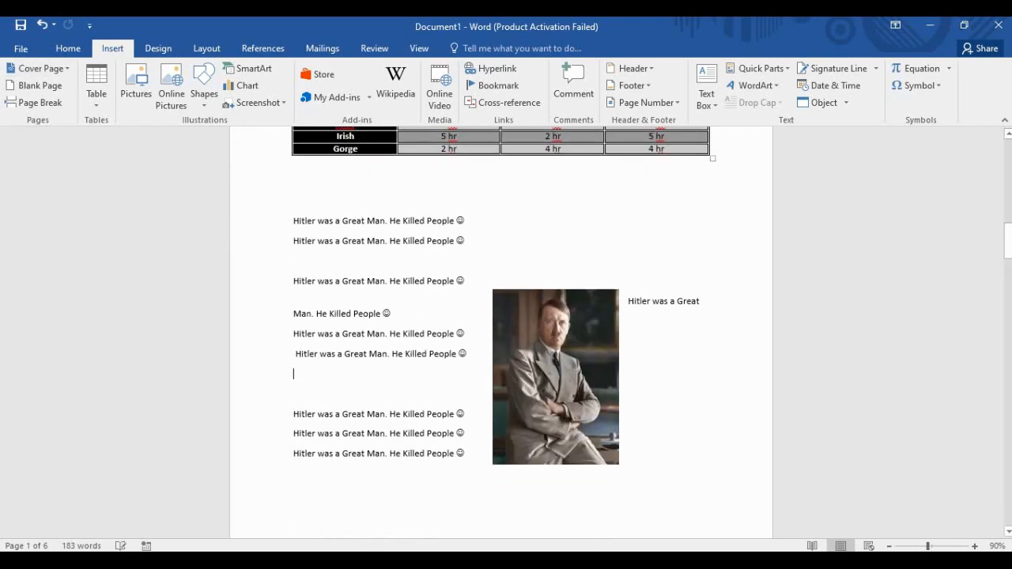
scroll(501, 332, up, 2)
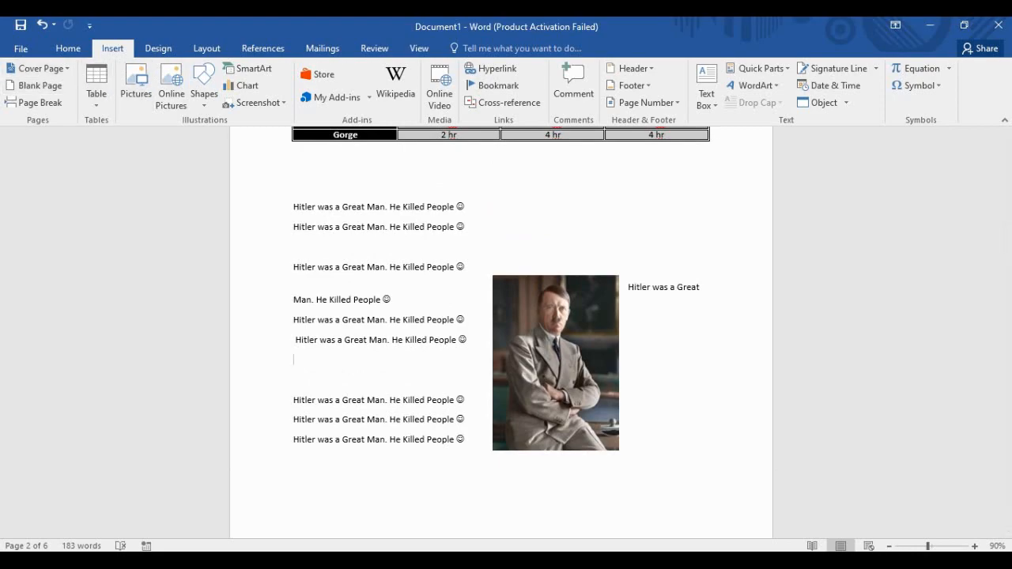
click(630, 68)
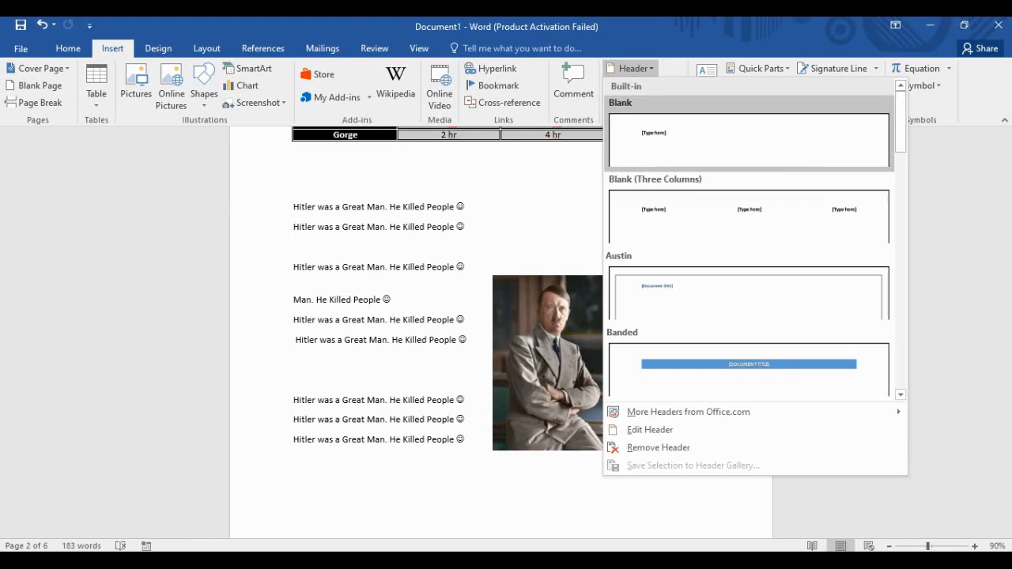
Insert a Blank header on page 2 reading 'The History of WWII' followed by an empty line.
click(656, 140)
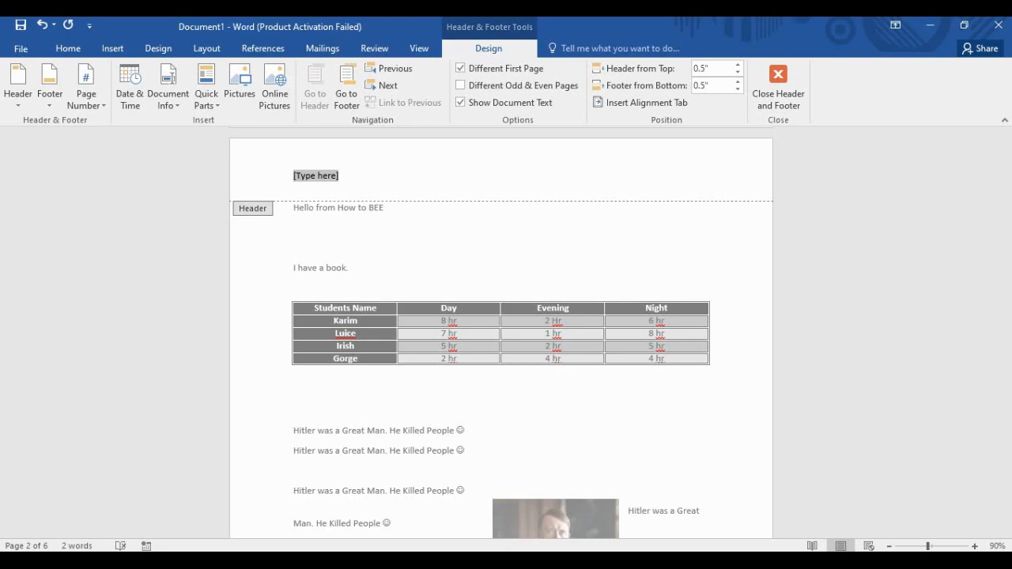
text(The History )
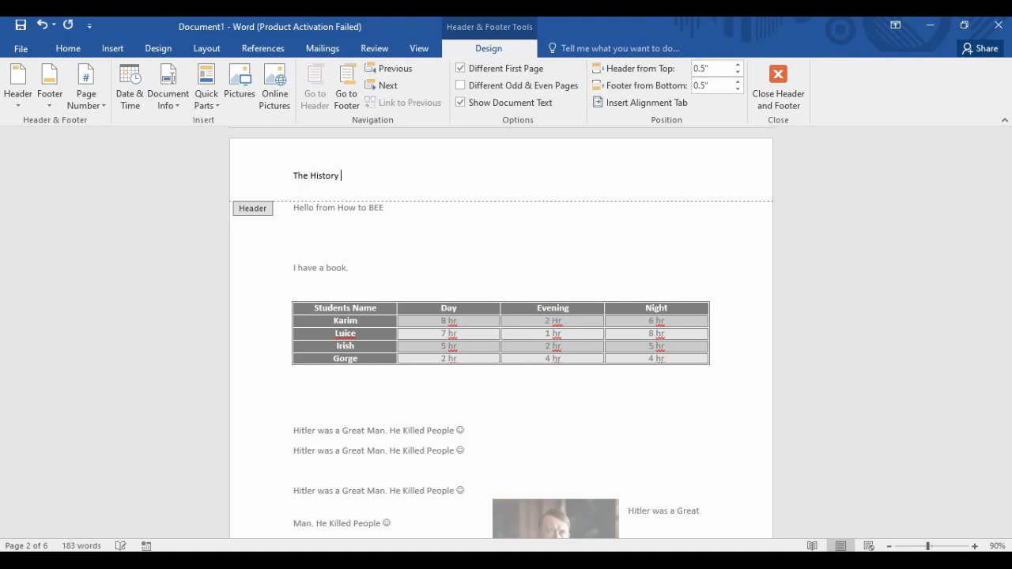
text(of WWII)
key(ctrl+a)
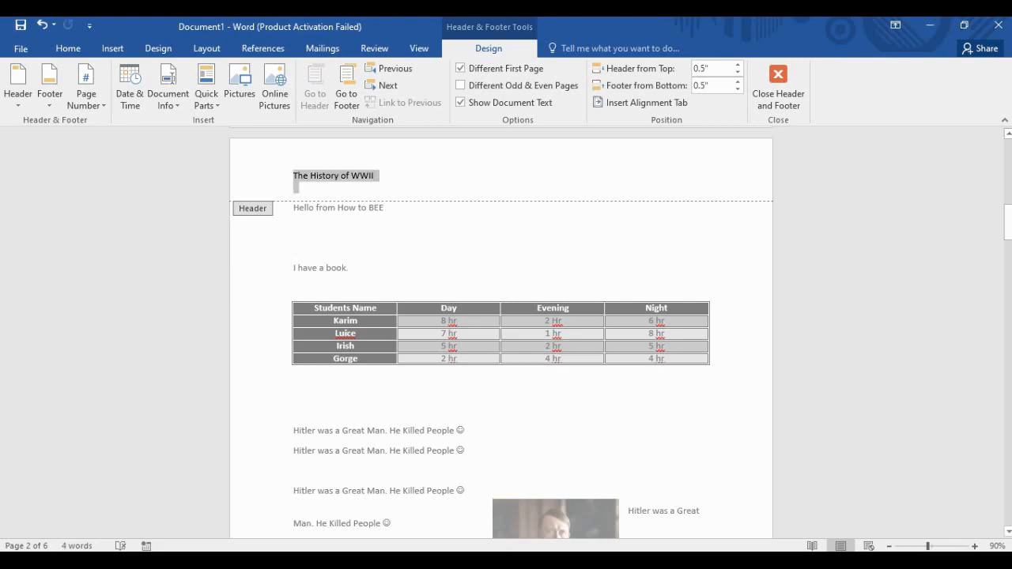
click(374, 175)
key(Return)
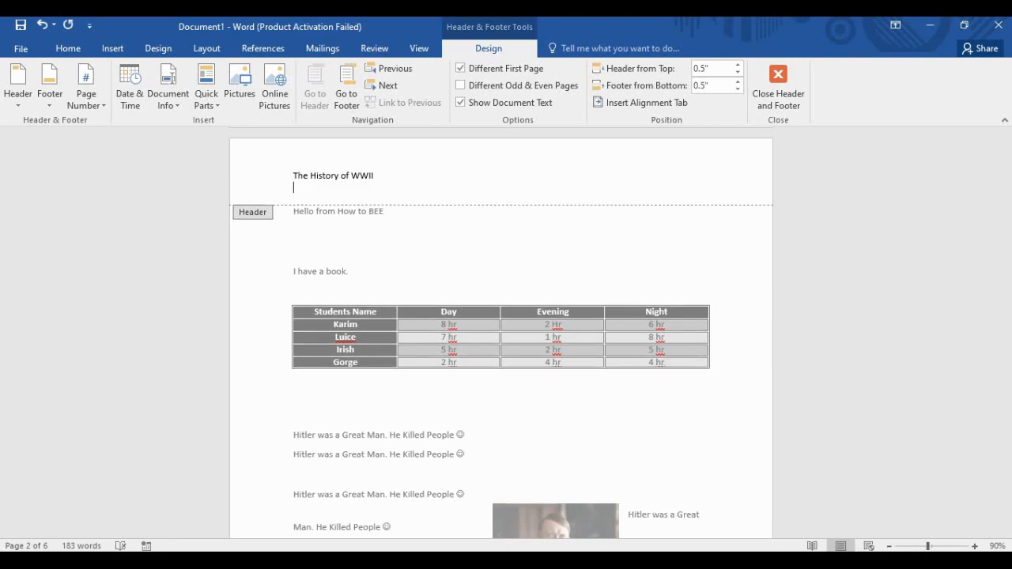
Leave the header and scroll back to page 2's repeated text lines beside the portrait photo.
scroll(501, 332, down, 3)
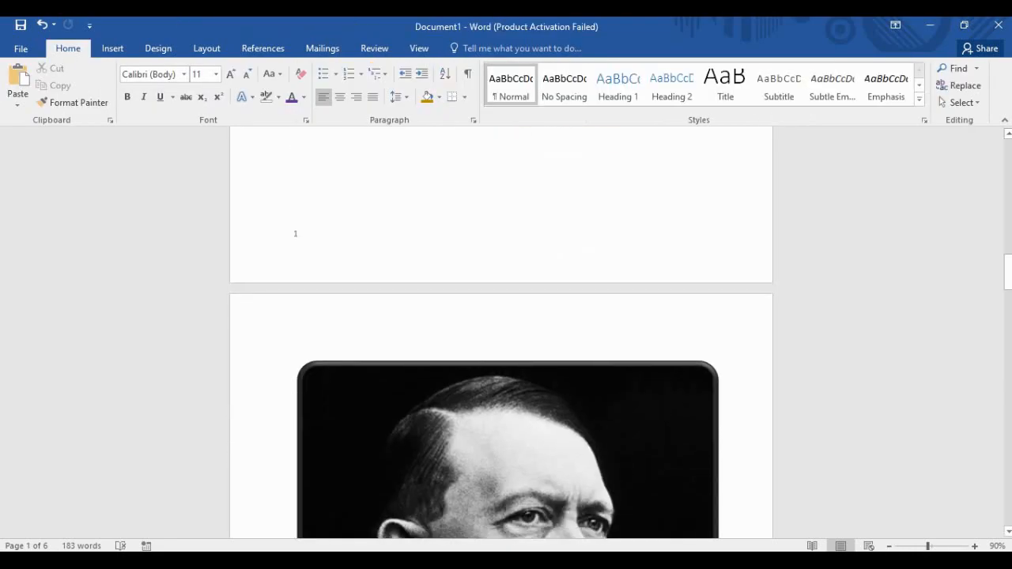
scroll(501, 332, down, 10)
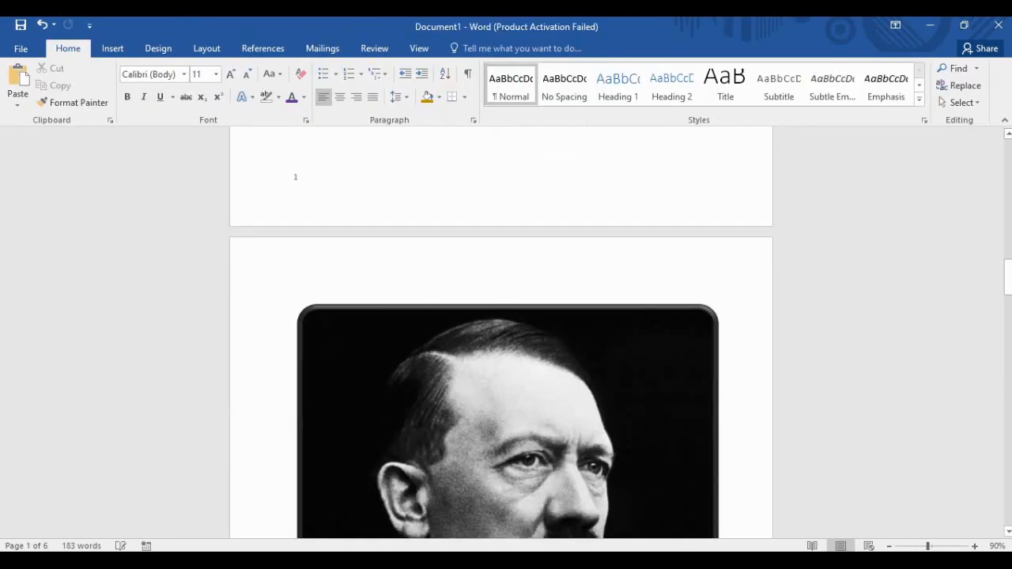
scroll(501, 332, up, 20)
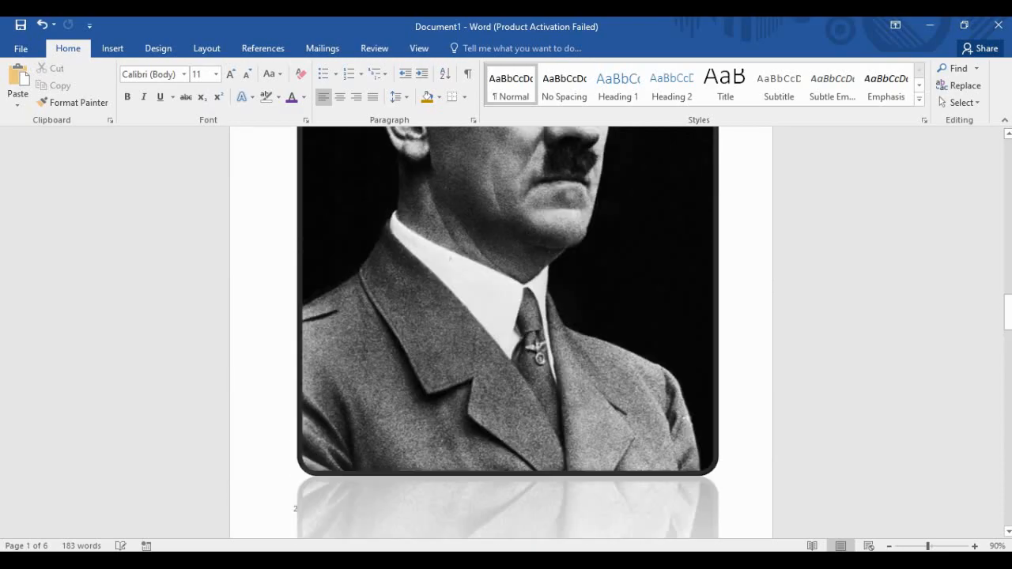
scroll(501, 332, up, 5)
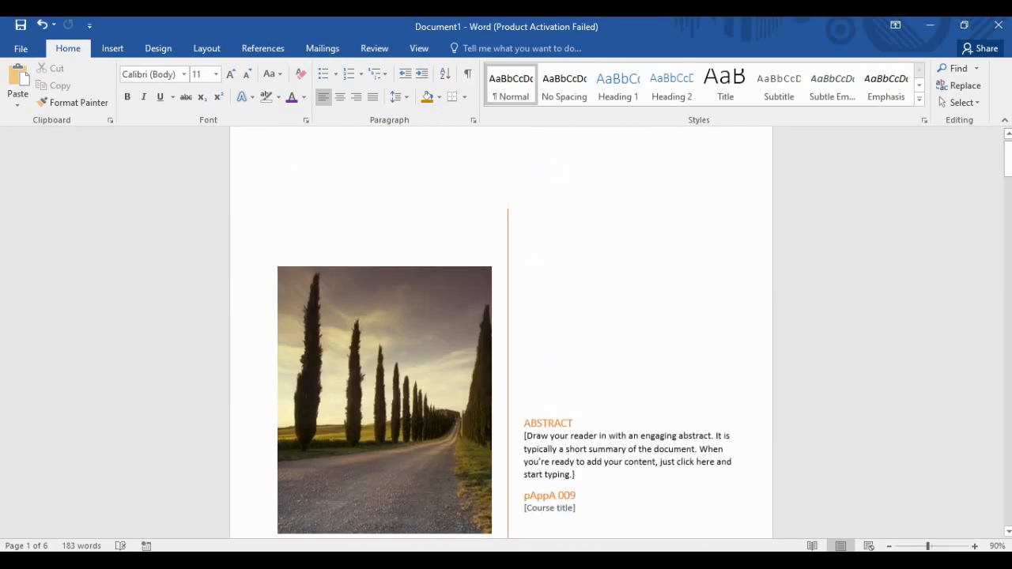
scroll(501, 332, down, 4)
scroll(501, 332, down, 2)
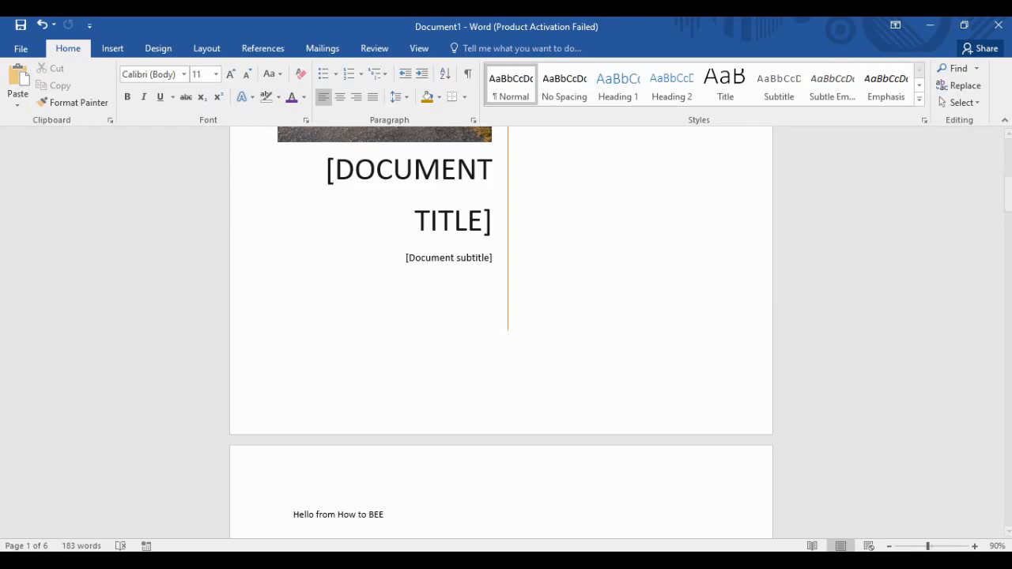
click(113, 49)
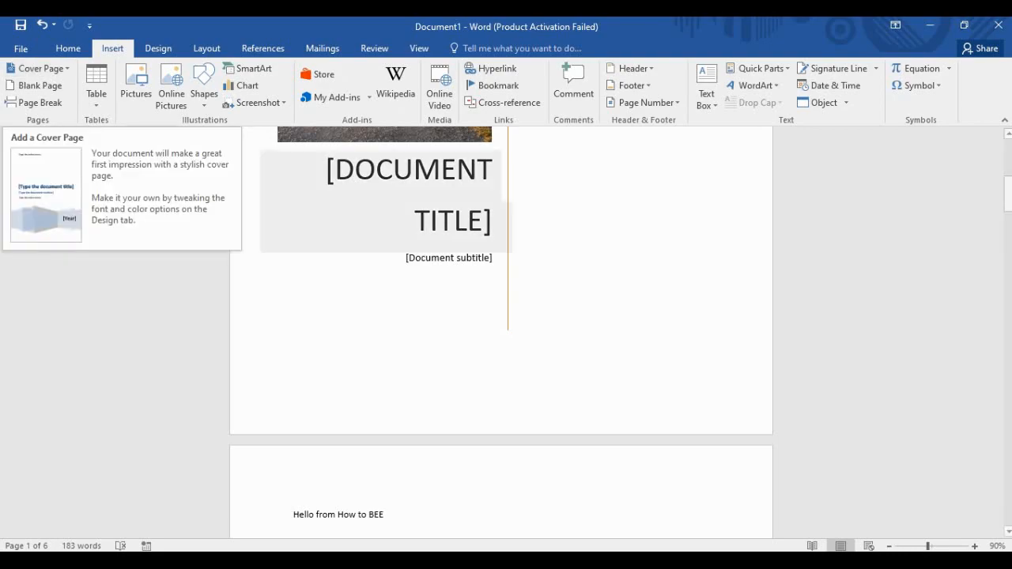
scroll(500, 332, down, 5)
scroll(500, 332, down, 8)
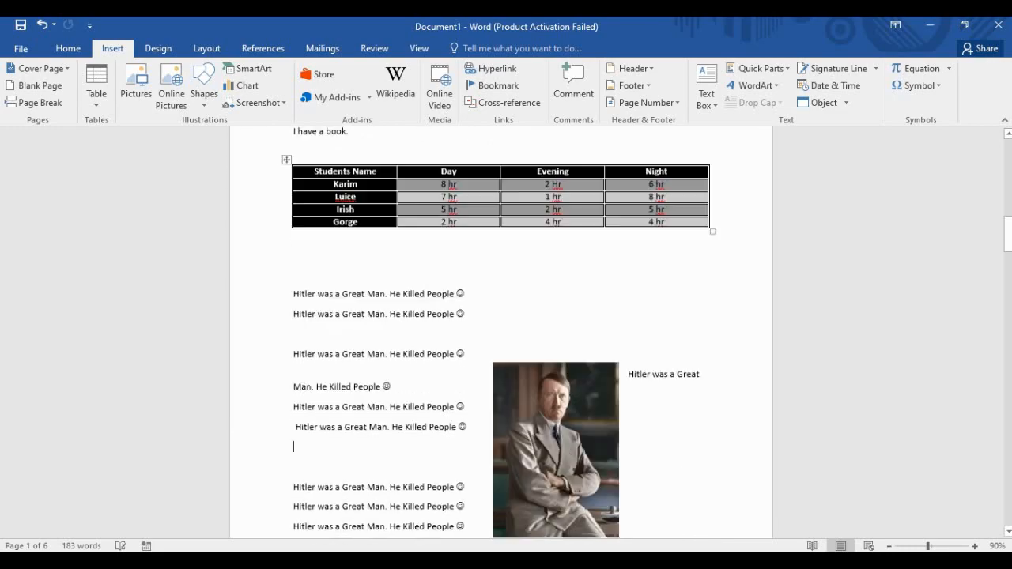
scroll(501, 332, up, 3)
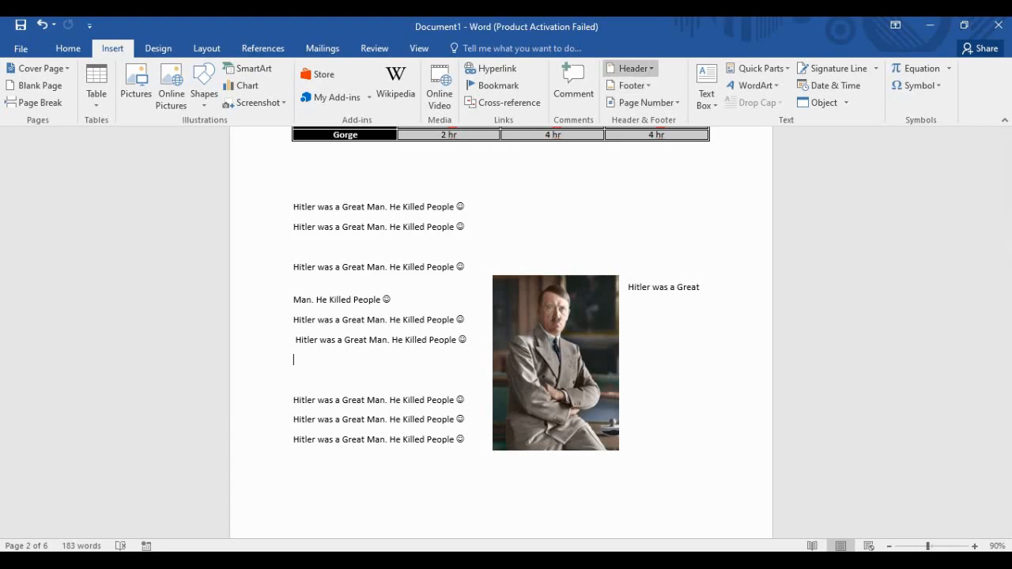
Insert a Blank header reading 'The History of WWII' with an empty line beneath it.
click(632, 68)
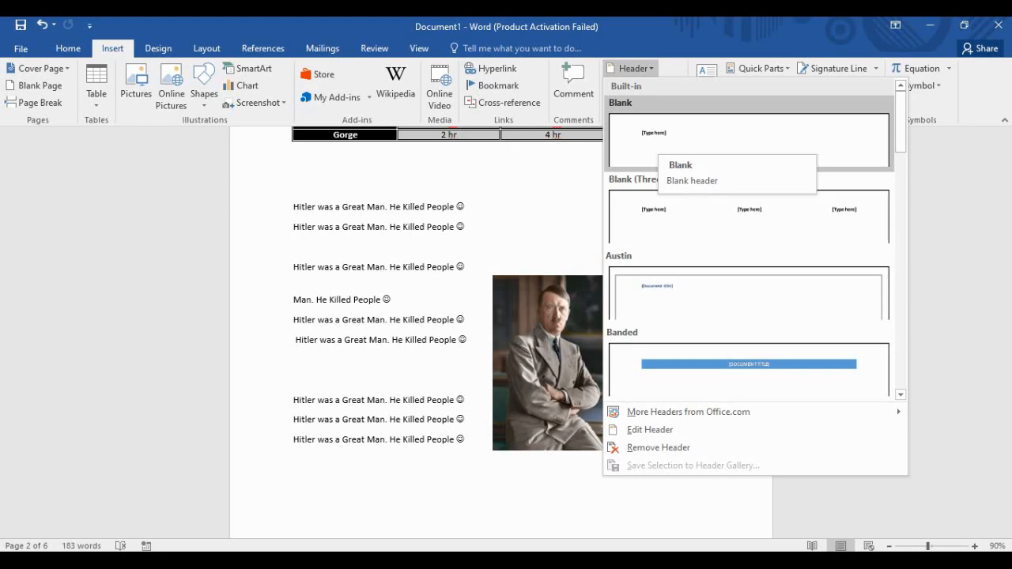
click(656, 142)
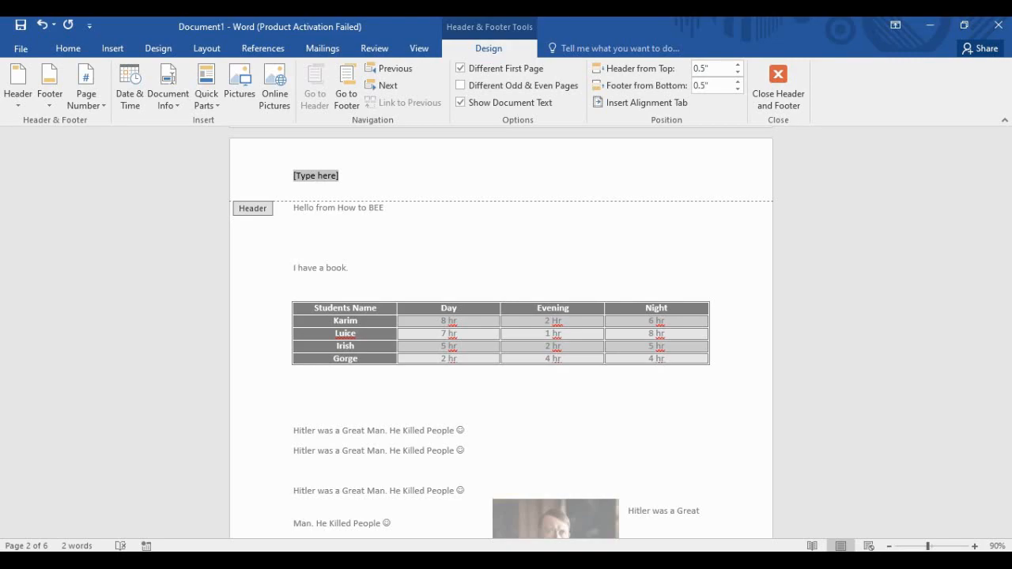
text(The History)
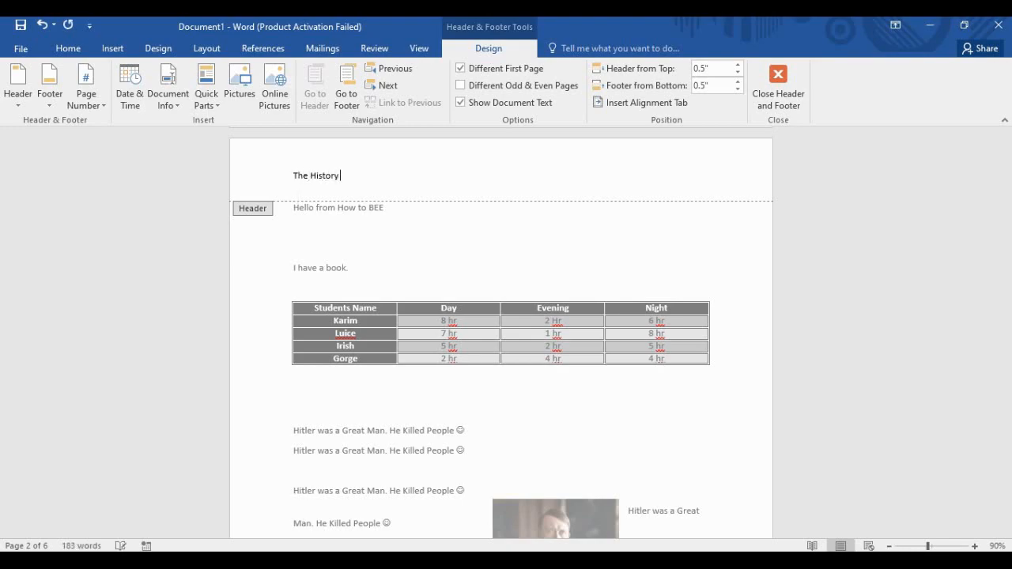
text( of WWII)
key(ctrl+a)
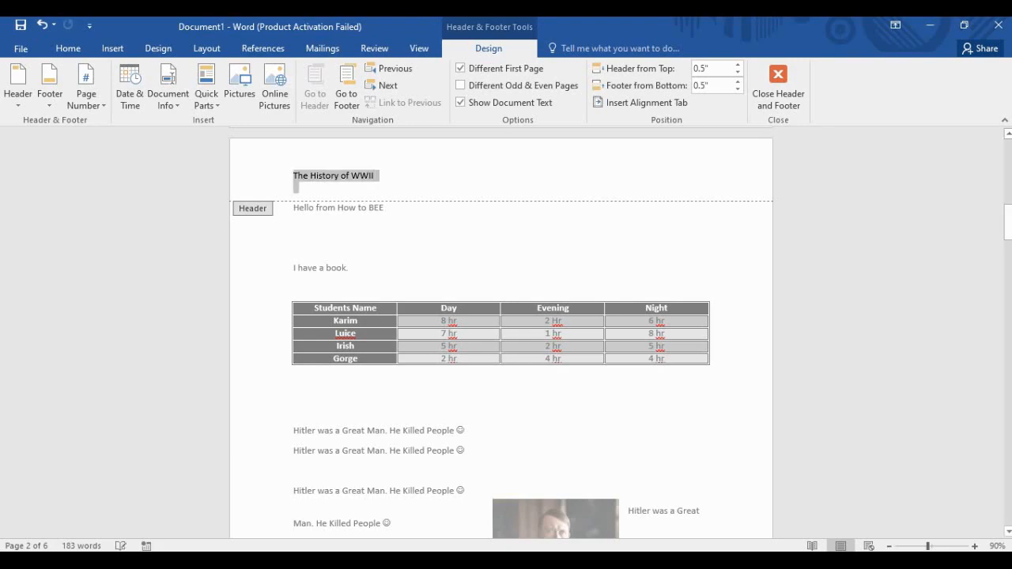
click(375, 176)
key(Return)
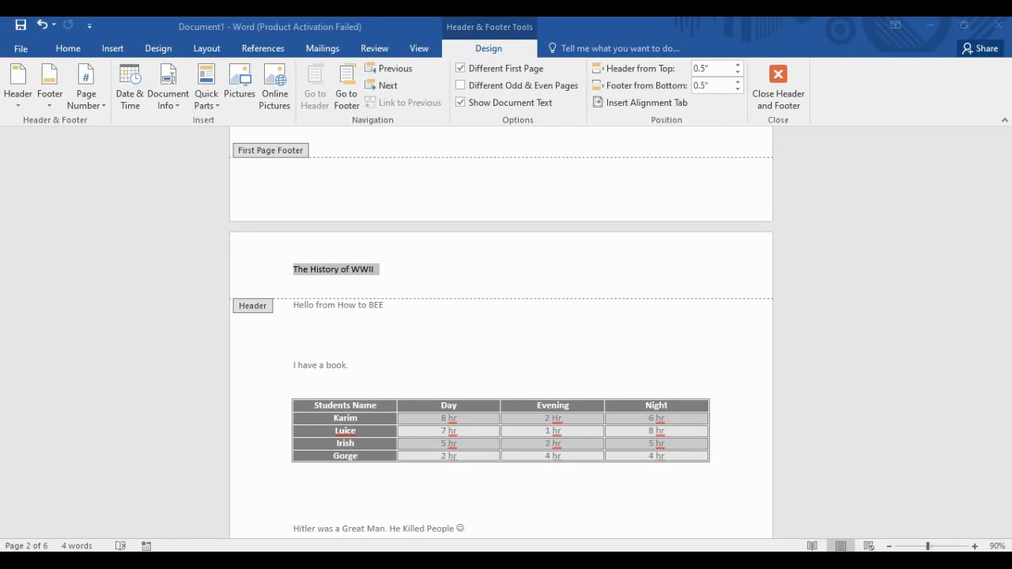
Enlarge the header title to 24 pt with repeated Grow Font on Home.
click(112, 48)
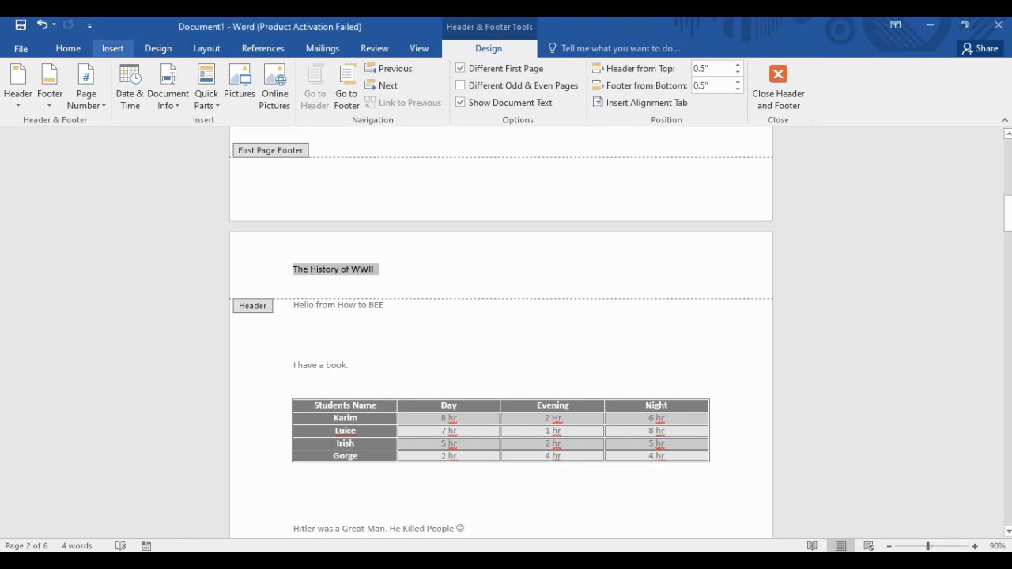
click(68, 48)
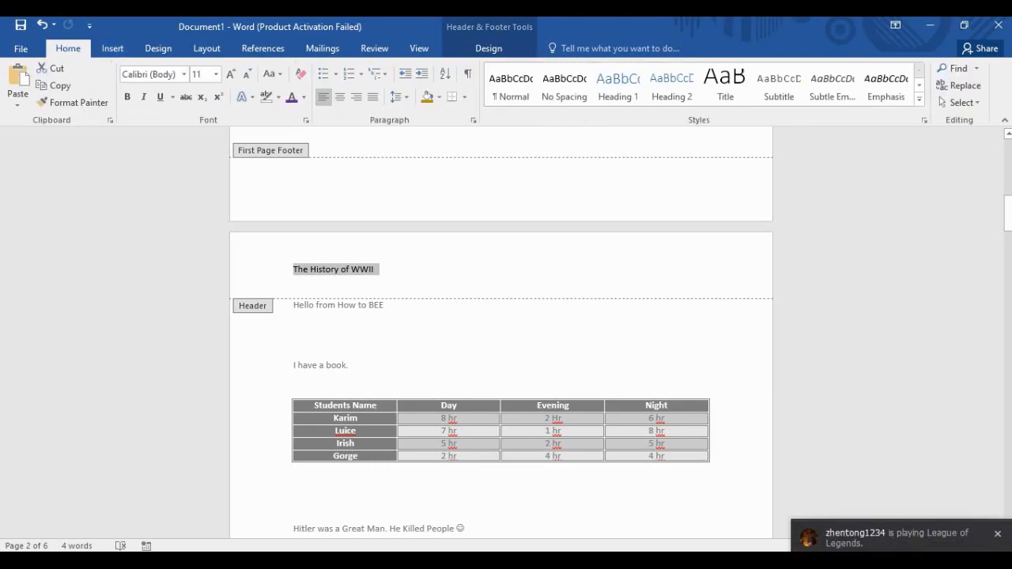
click(230, 74)
click(231, 73)
click(230, 73)
click(230, 74)
click(230, 73)
click(230, 74)
click(230, 74)
Make the header title bold and centred, and apply the Intense Quote style.
click(127, 97)
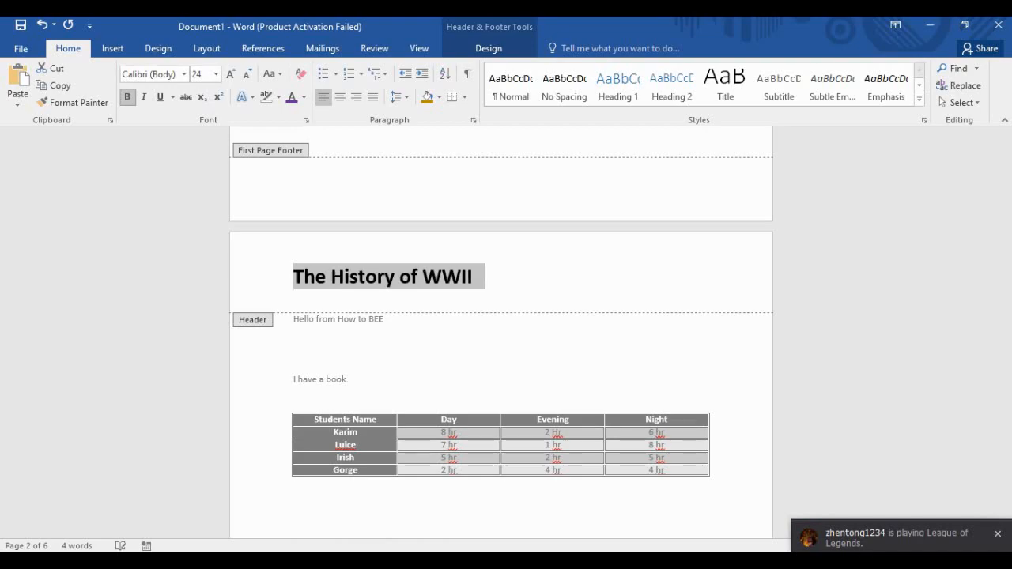
click(340, 97)
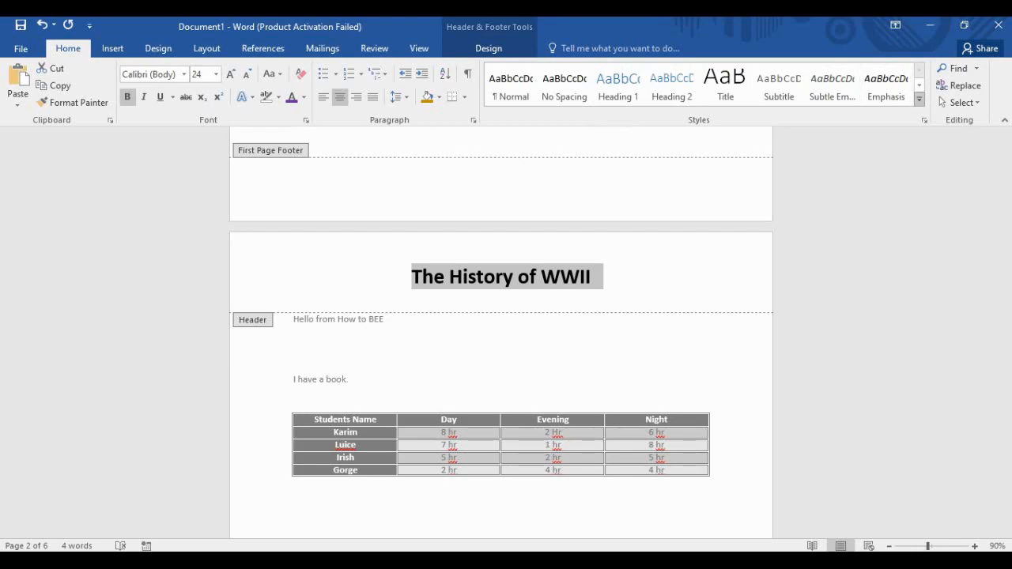
click(918, 99)
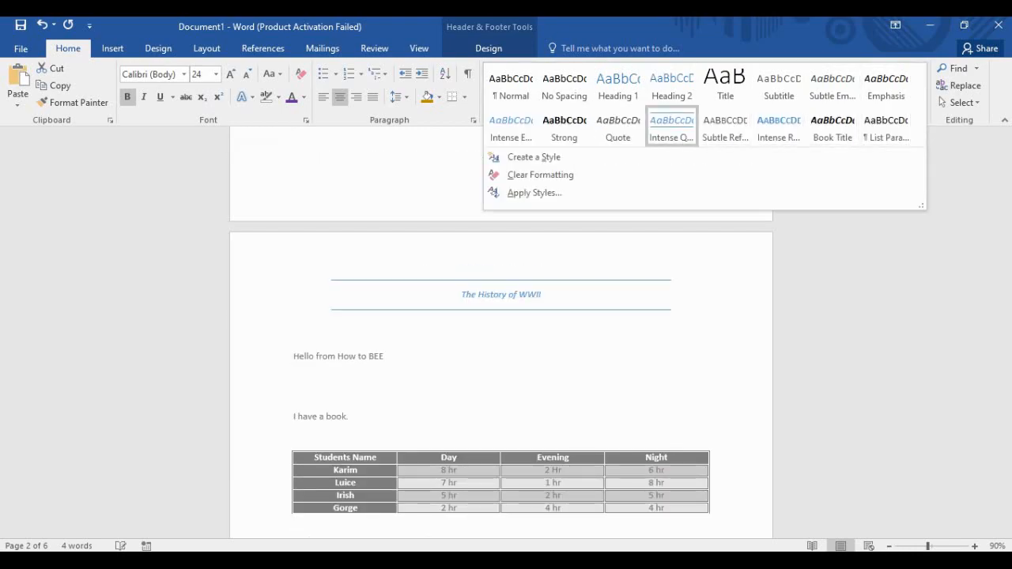
click(671, 122)
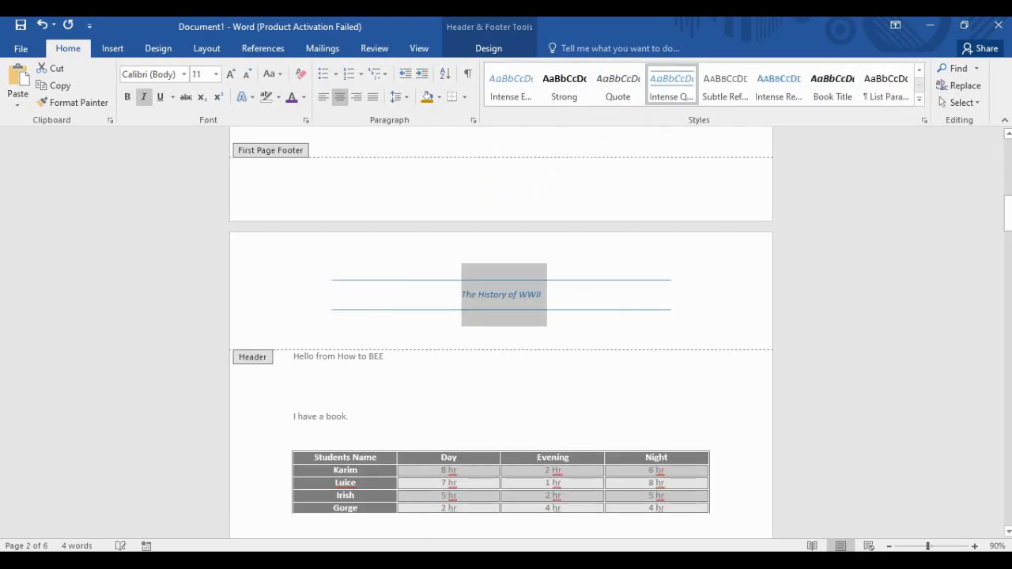
Enlarge the restyled title to 22 pt, make it bold, and return to the body text.
click(231, 74)
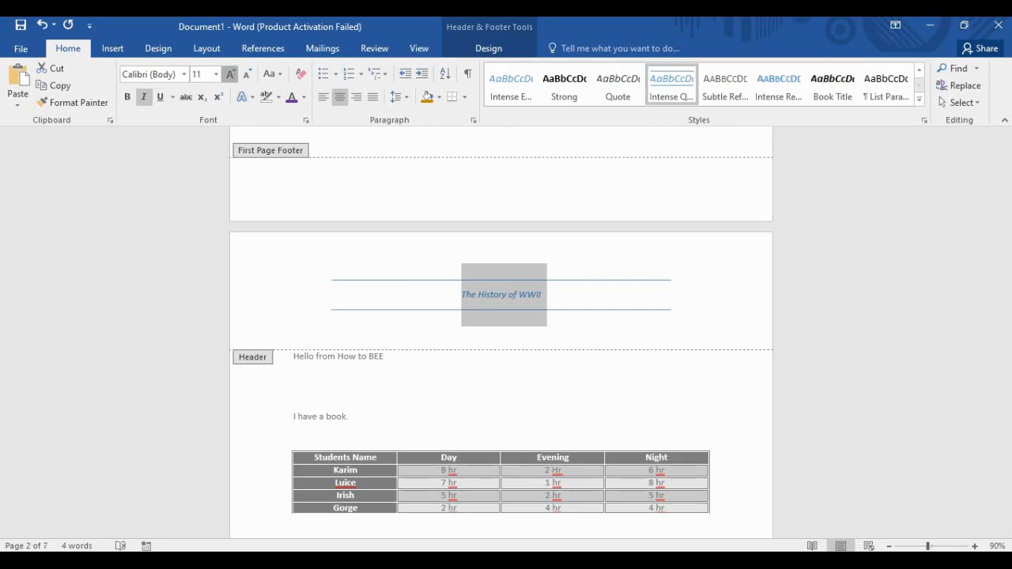
click(231, 74)
click(231, 74)
click(231, 75)
click(231, 74)
click(231, 75)
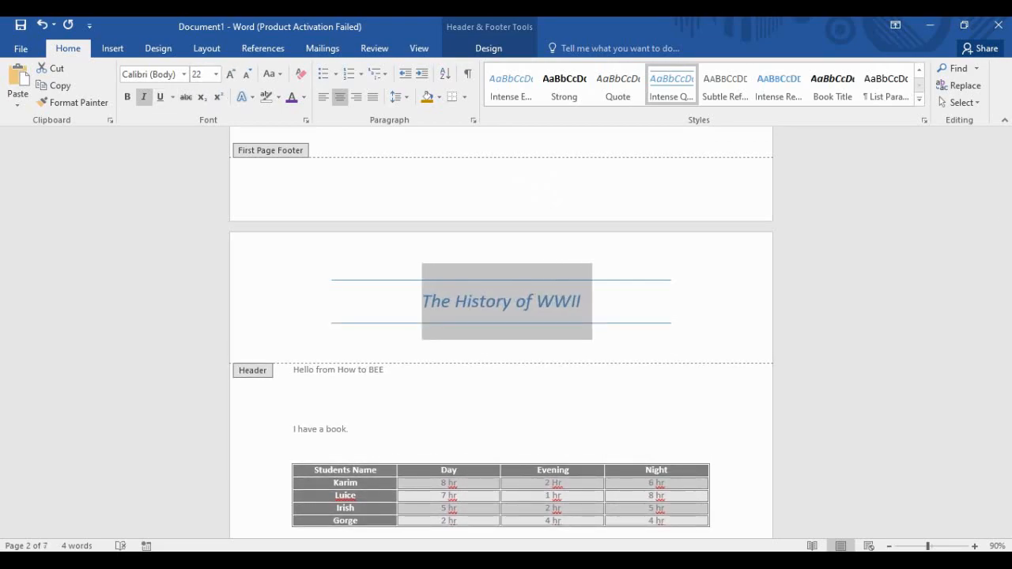
click(126, 96)
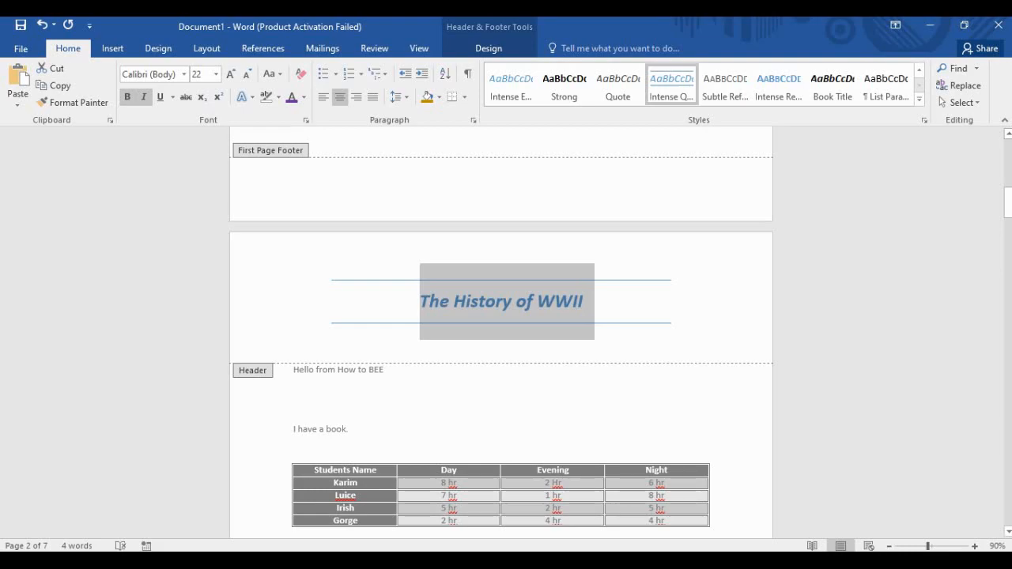
double_click(384, 370)
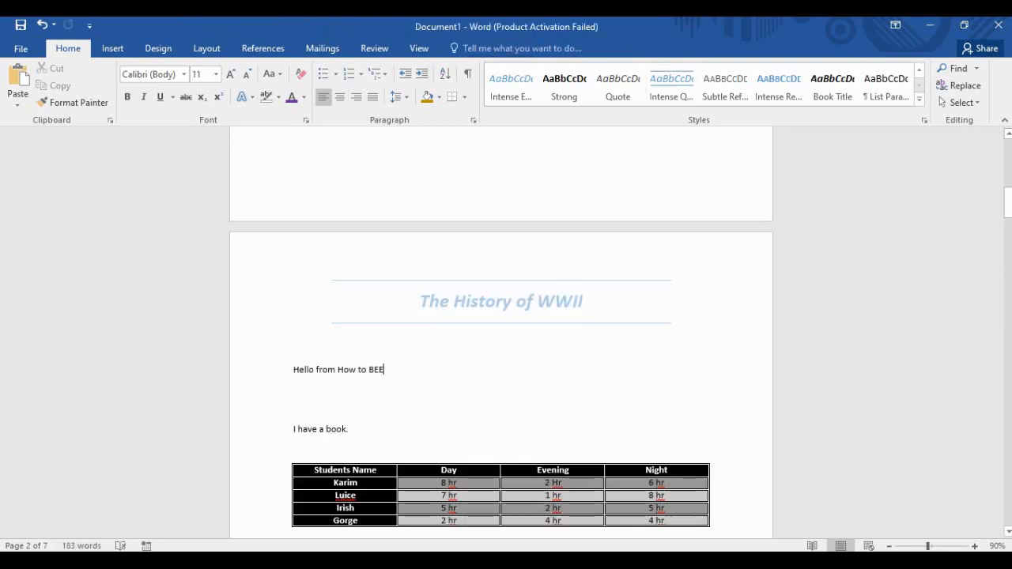
Scroll to the top of page 2 and open its 'The History of WWII' header for editing.
scroll(501, 332, up, 6)
scroll(501, 332, down, 5)
scroll(501, 332, up, 4)
scroll(500, 332, up, 2)
scroll(500, 332, down, 8)
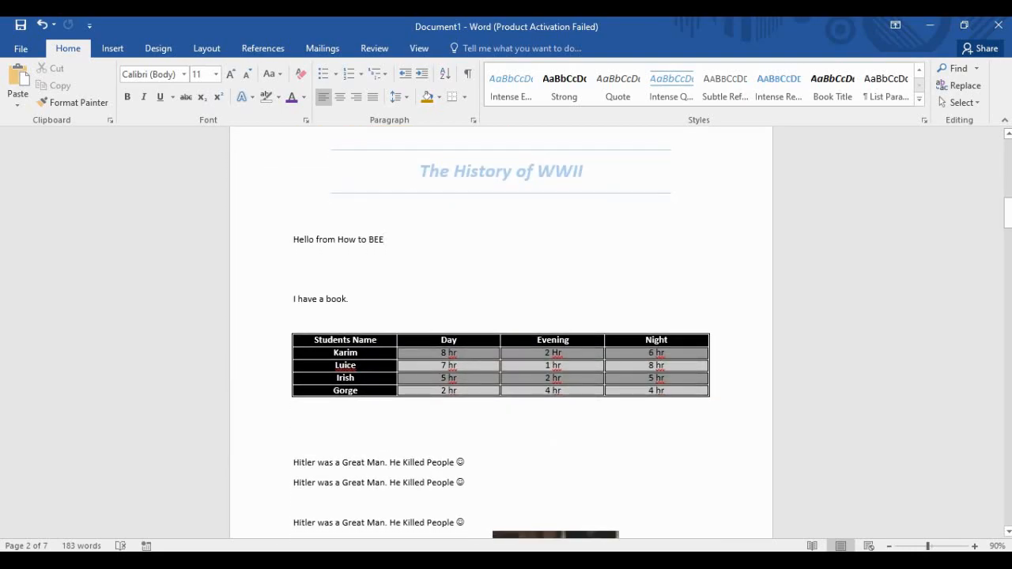
scroll(501, 333, down, 12)
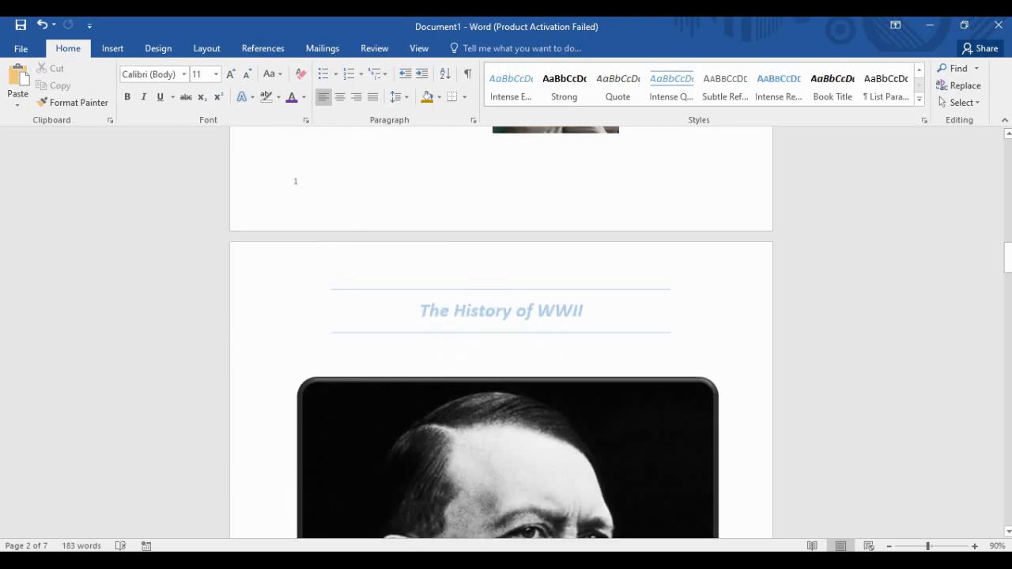
scroll(502, 332, down, 1)
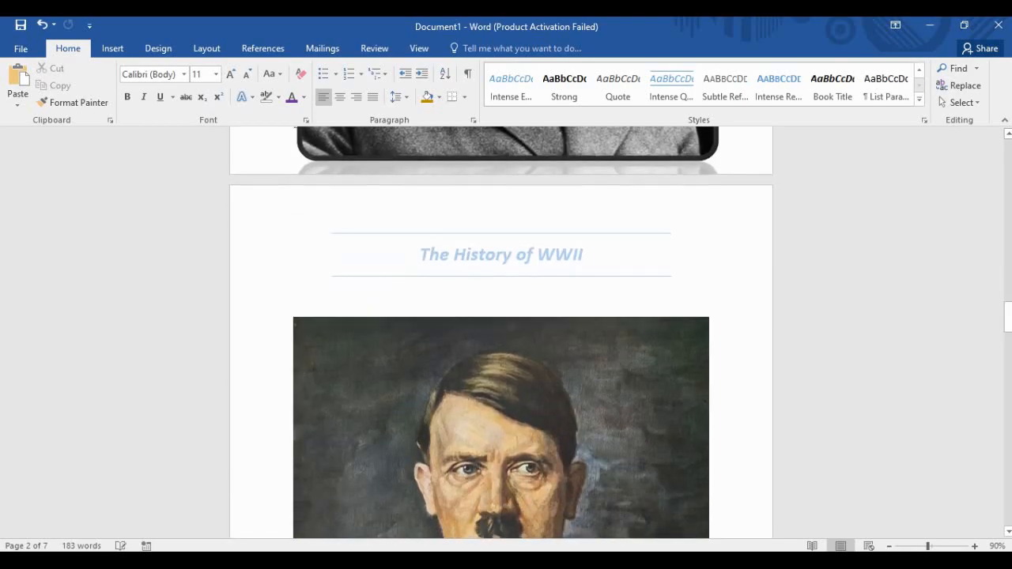
scroll(501, 333, up, 10)
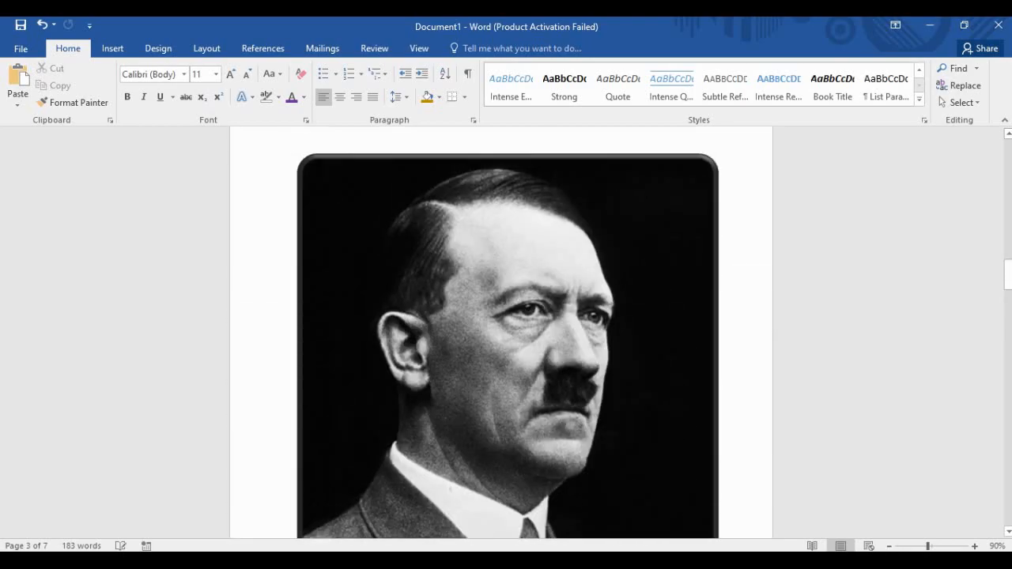
scroll(420, 420, up, 5)
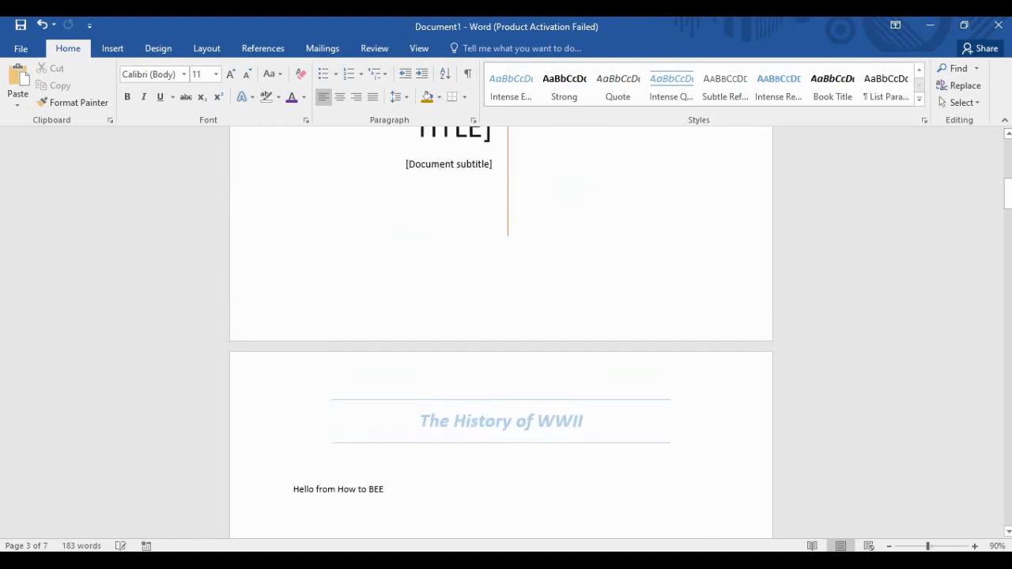
double_click(419, 421)
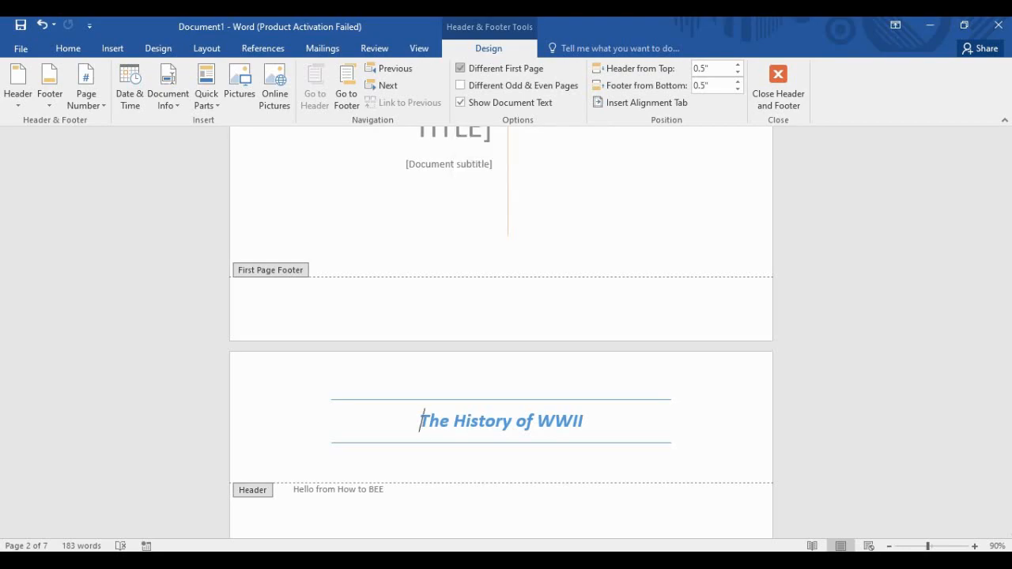
Turn off Different First Page and hide document text, dismissing the resulting message.
click(475, 68)
scroll(501, 332, down, 12)
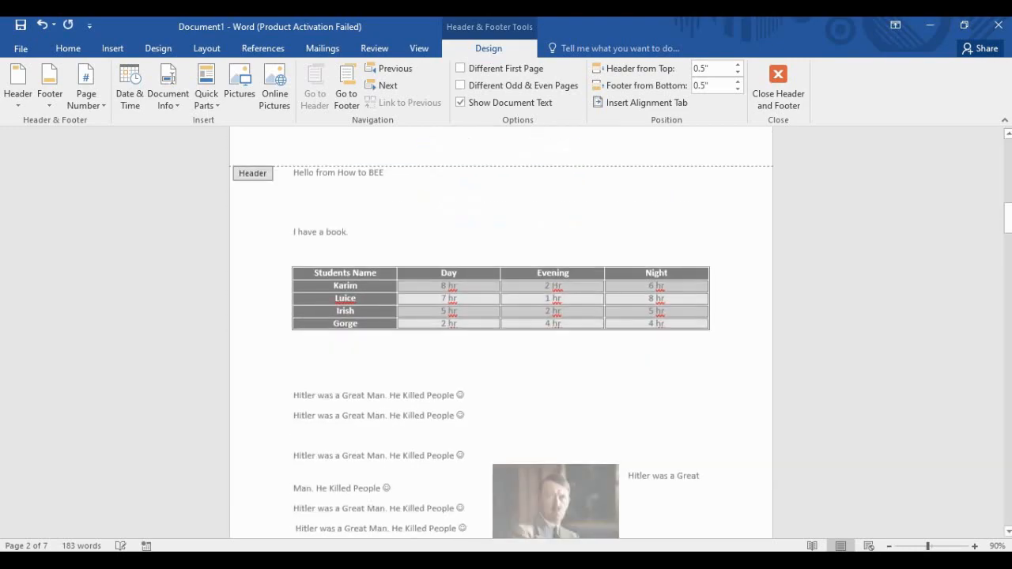
scroll(501, 332, up, 20)
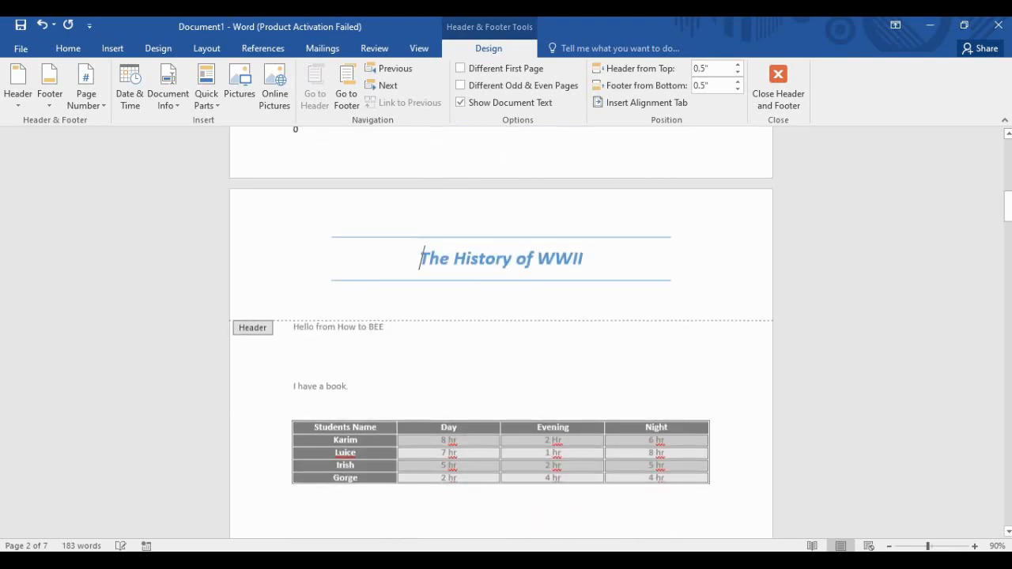
scroll(501, 333, up, 4)
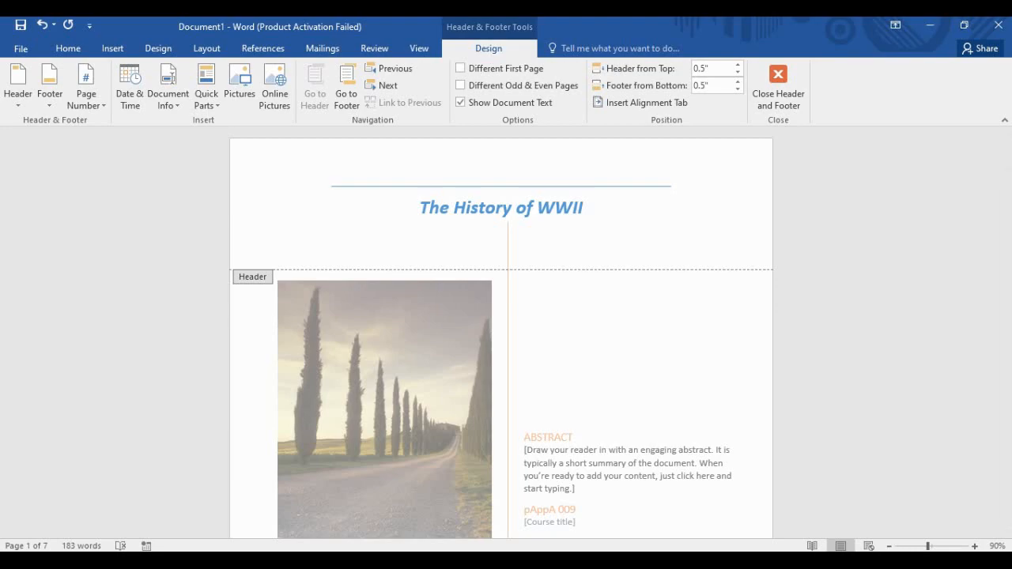
click(461, 102)
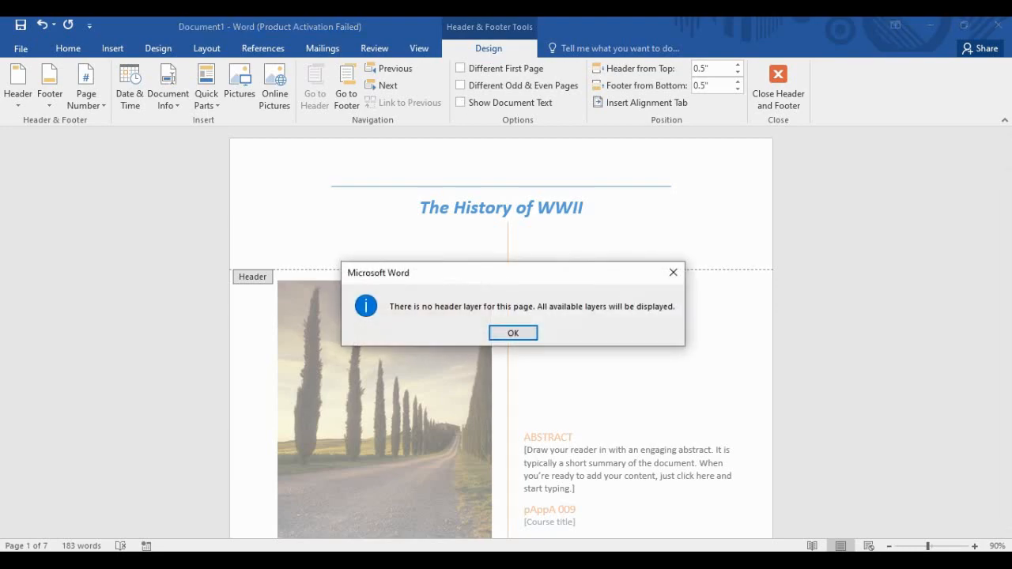
key(Return)
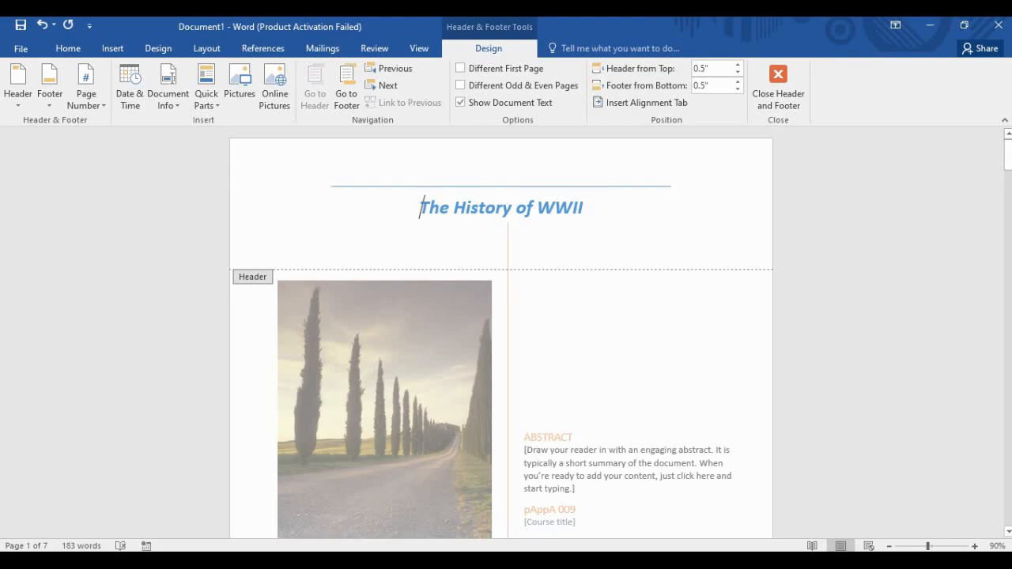
double_click(574, 436)
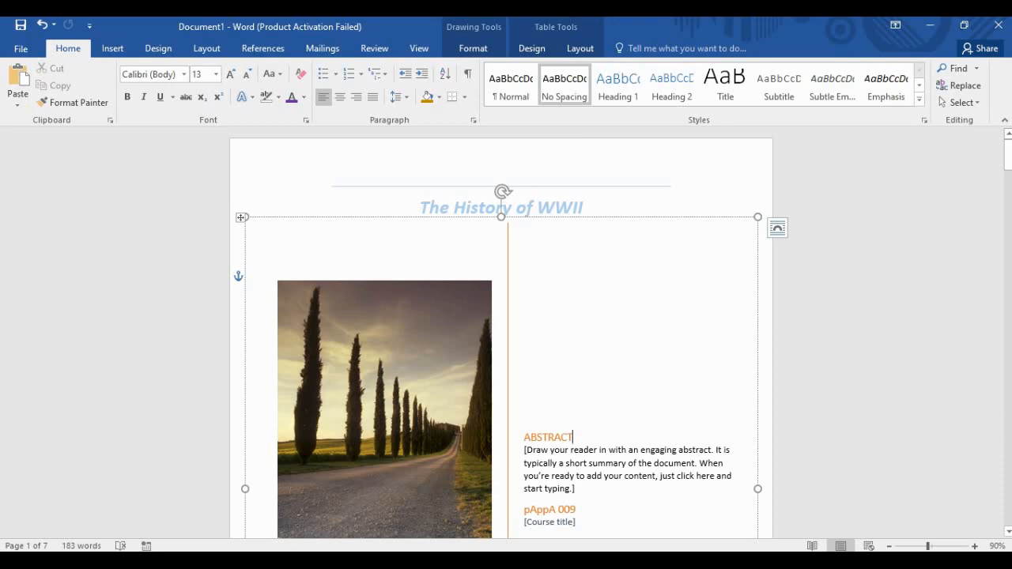
click(422, 275)
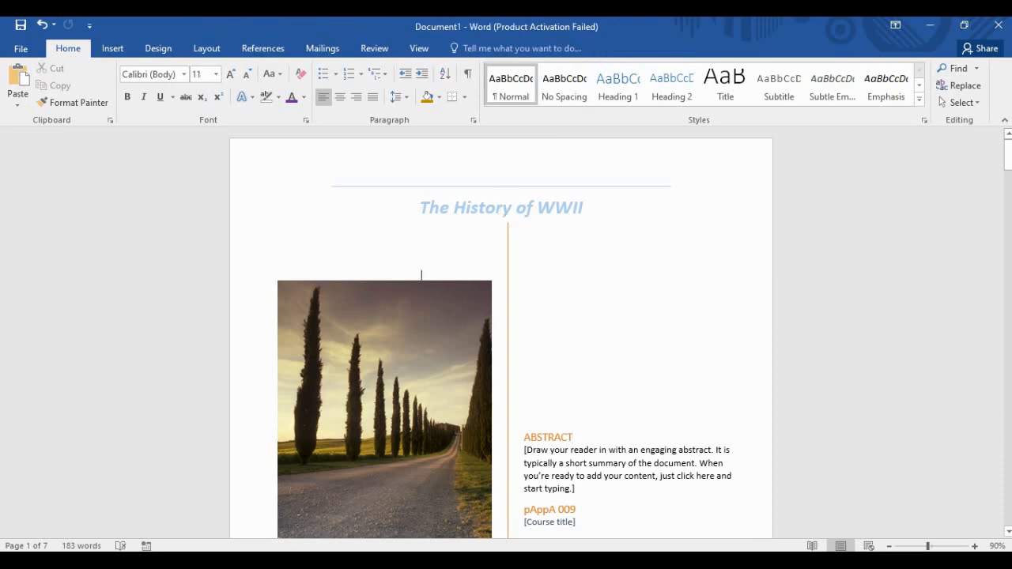
Delete 'The History of WWII' from the header, leaving it empty.
double_click(420, 207)
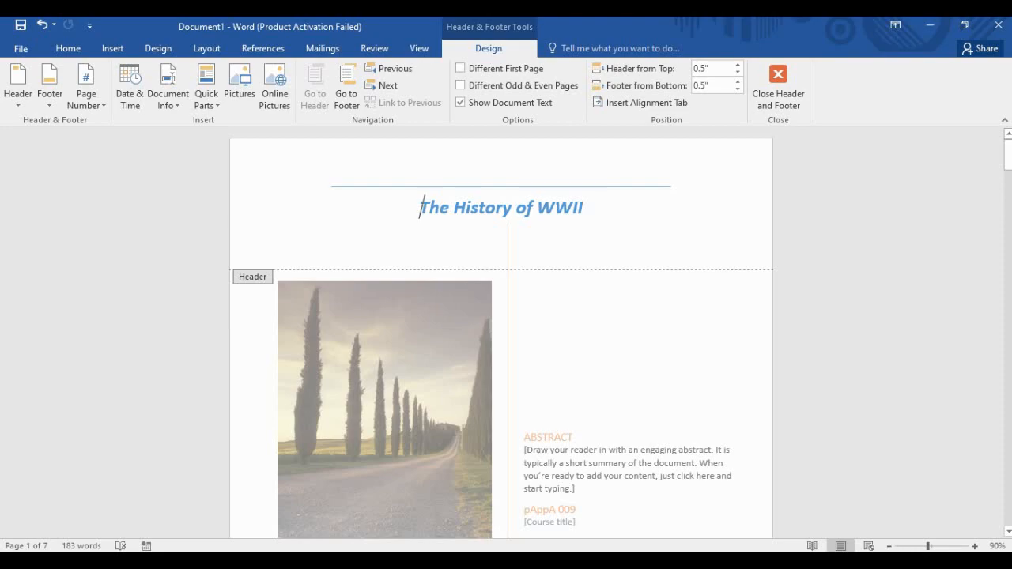
key(ctrl+a)
key(Delete)
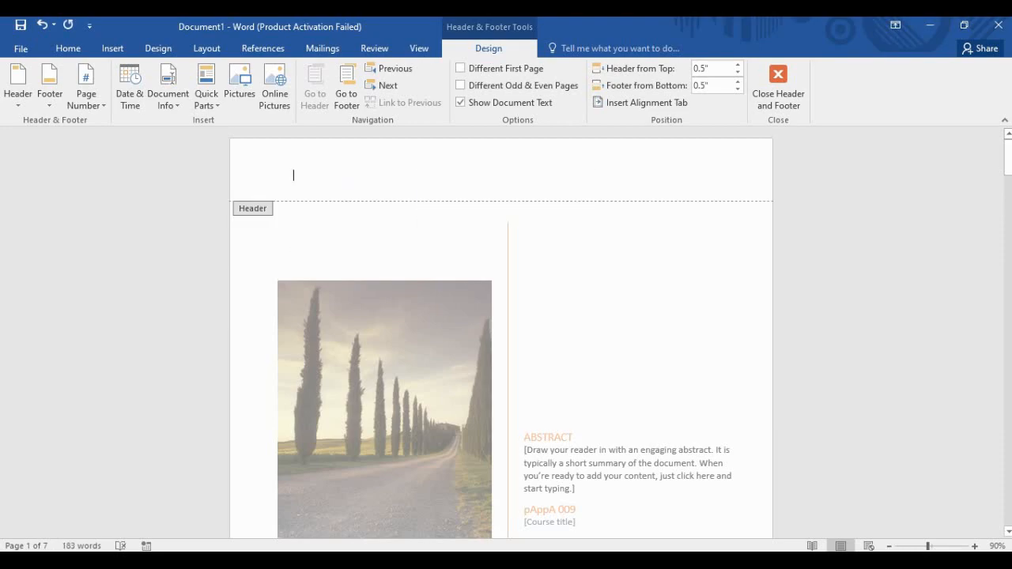
double_click(574, 436)
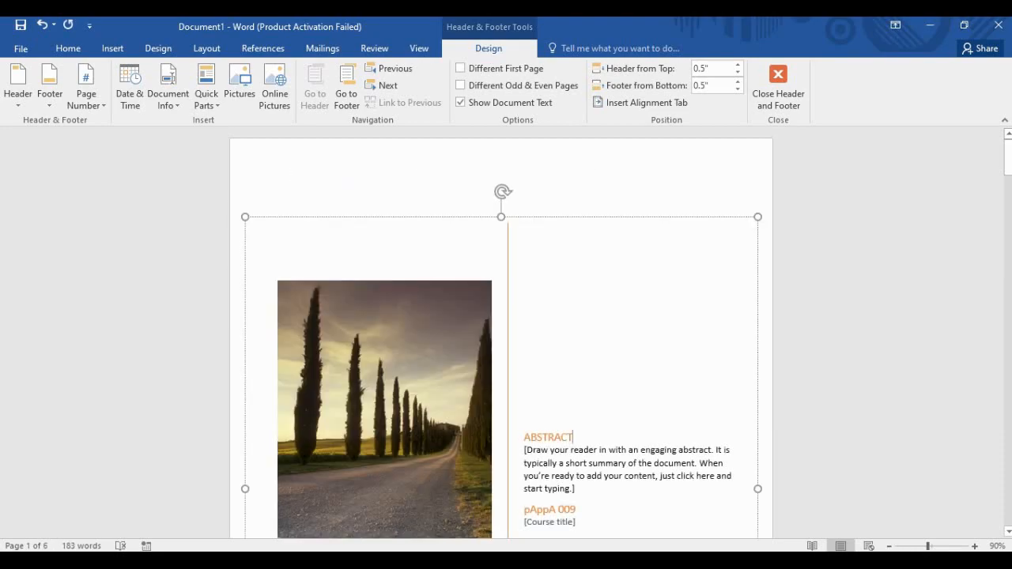
Return to page 2's first line and reopen its header for editing.
scroll(502, 332, down, 13)
scroll(502, 333, down, 3)
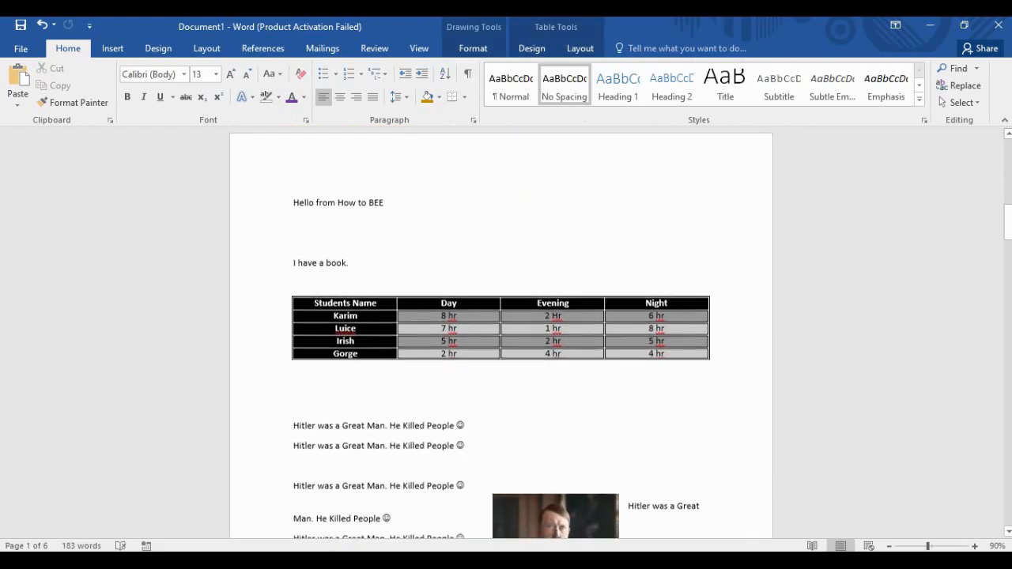
click(385, 202)
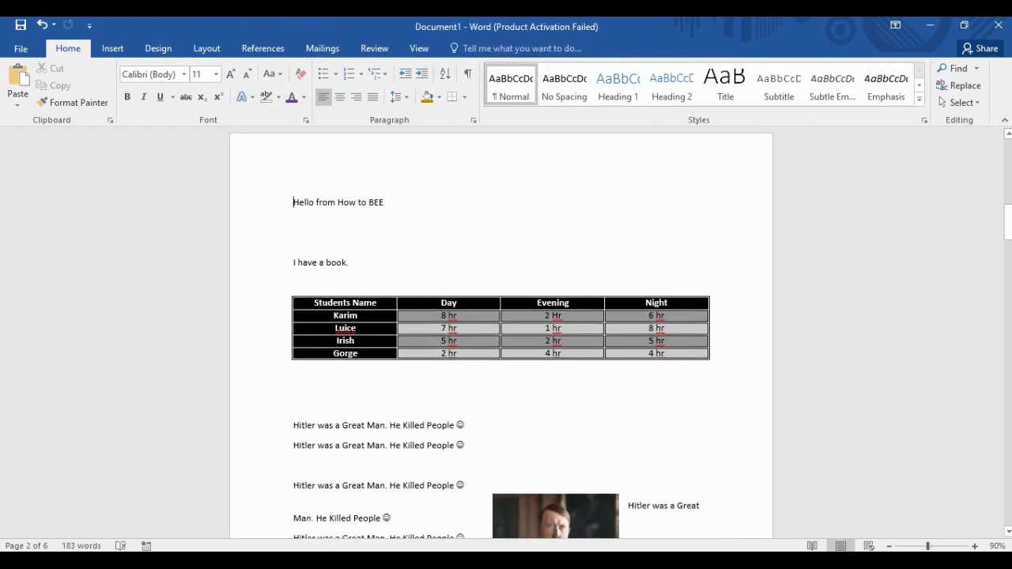
scroll(501, 333, up, 1)
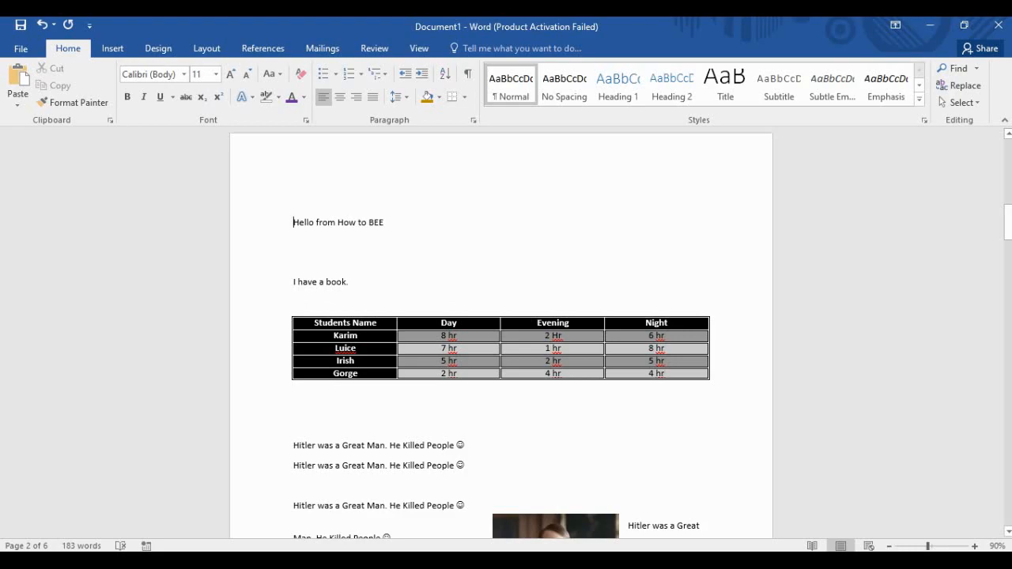
double_click(294, 170)
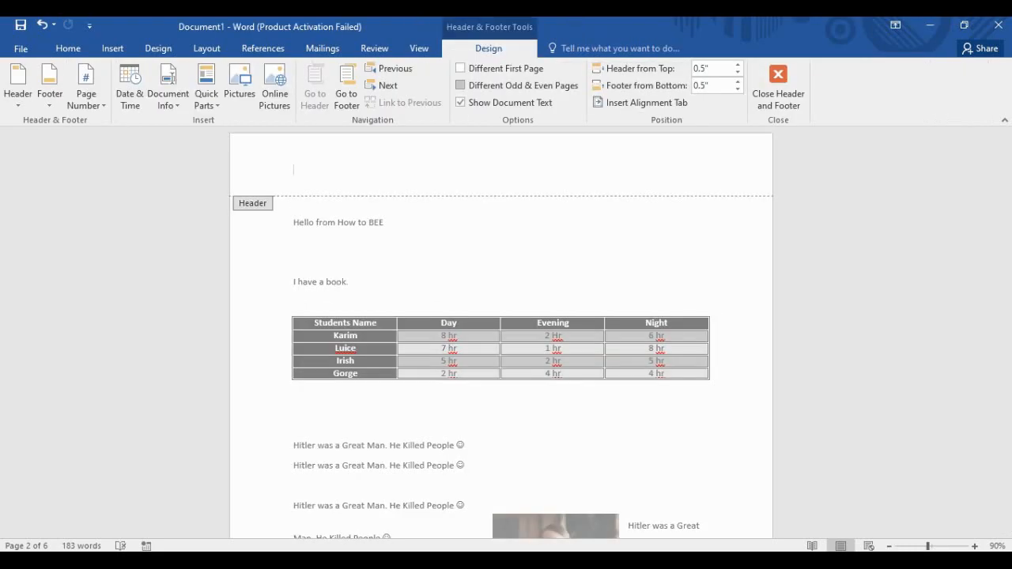
Enable Different First Page for the cover, check the pages, and exit header editing with Esc.
click(462, 68)
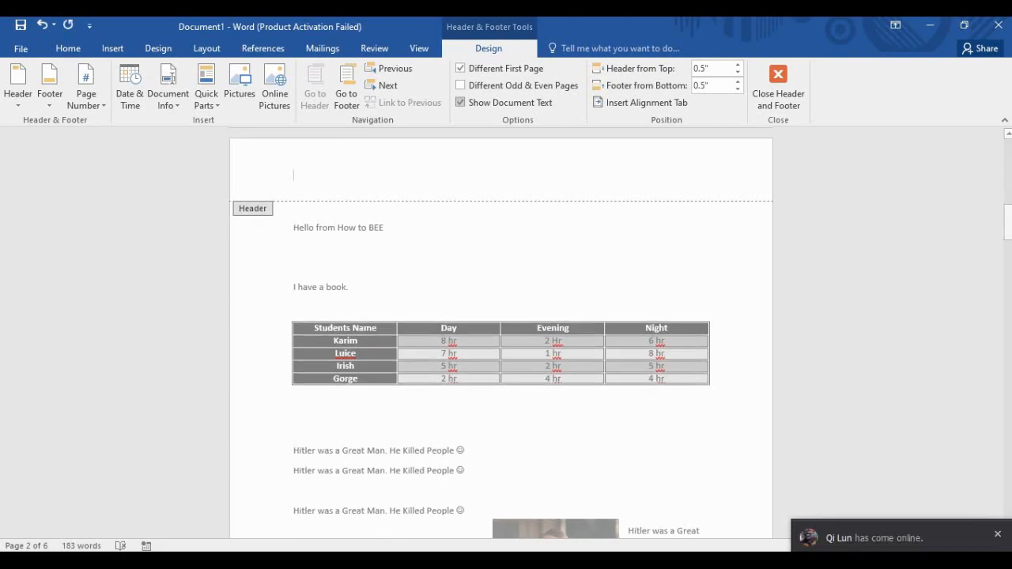
scroll(501, 332, up, 2)
scroll(502, 332, up, 15)
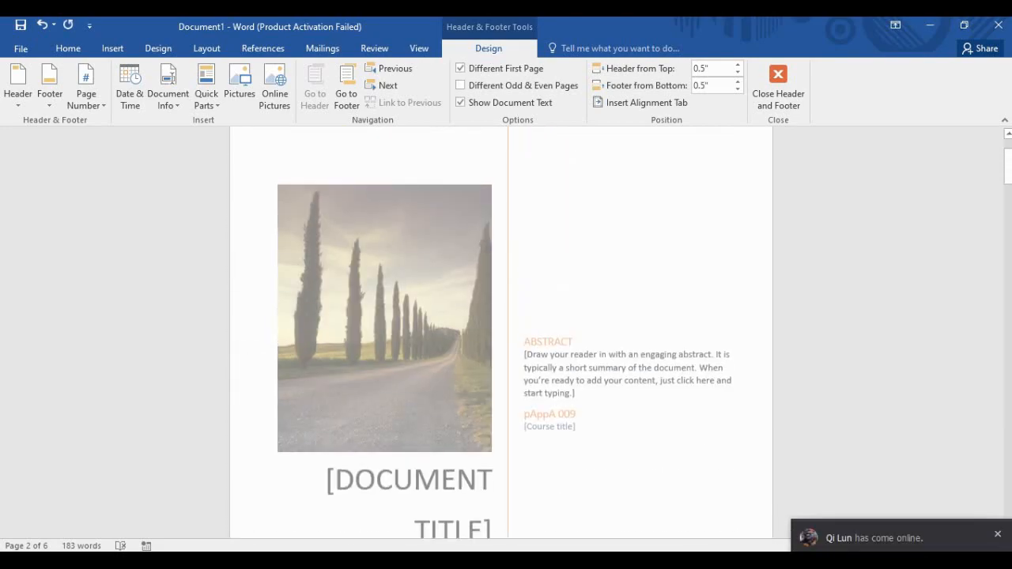
scroll(502, 332, down, 3)
scroll(502, 332, down, 10)
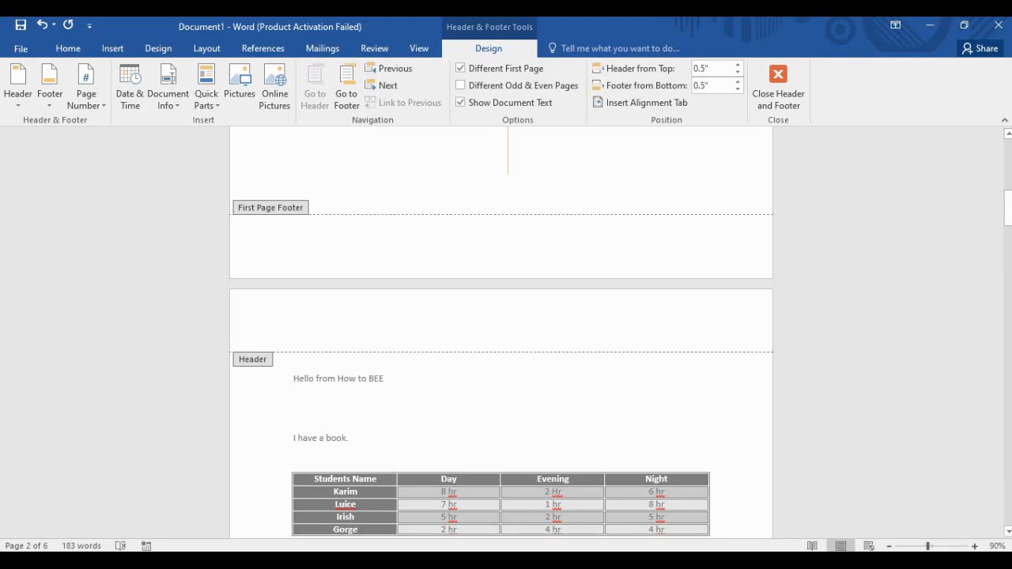
scroll(501, 332, down, 5)
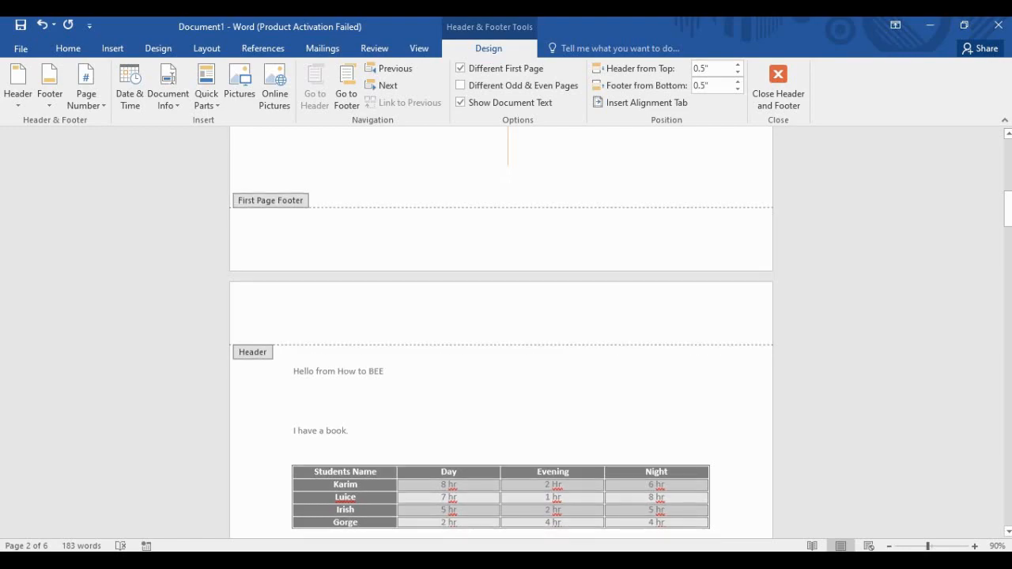
scroll(501, 332, up, 4)
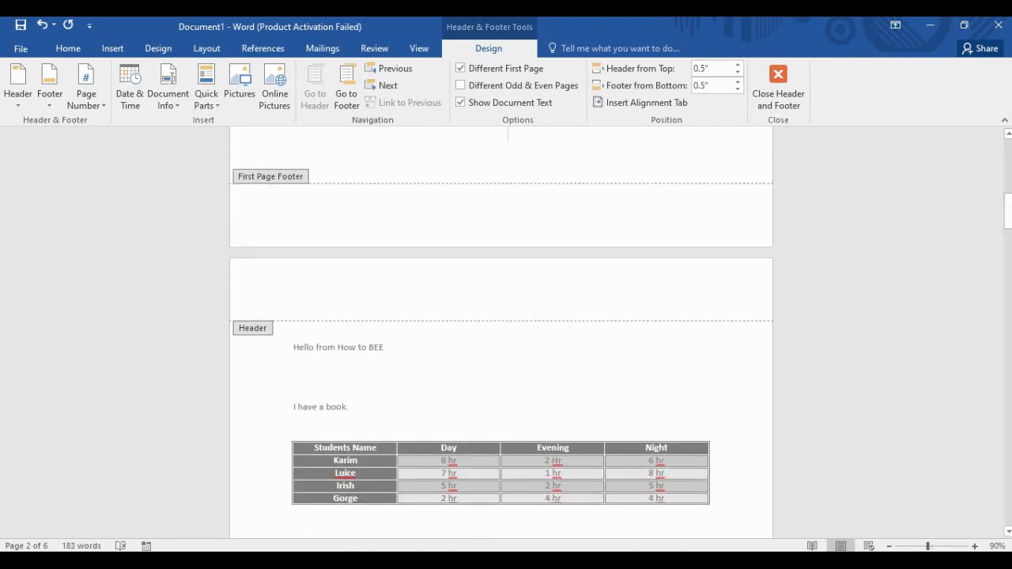
scroll(502, 332, down, 4)
scroll(501, 332, up, 1)
key(Escape)
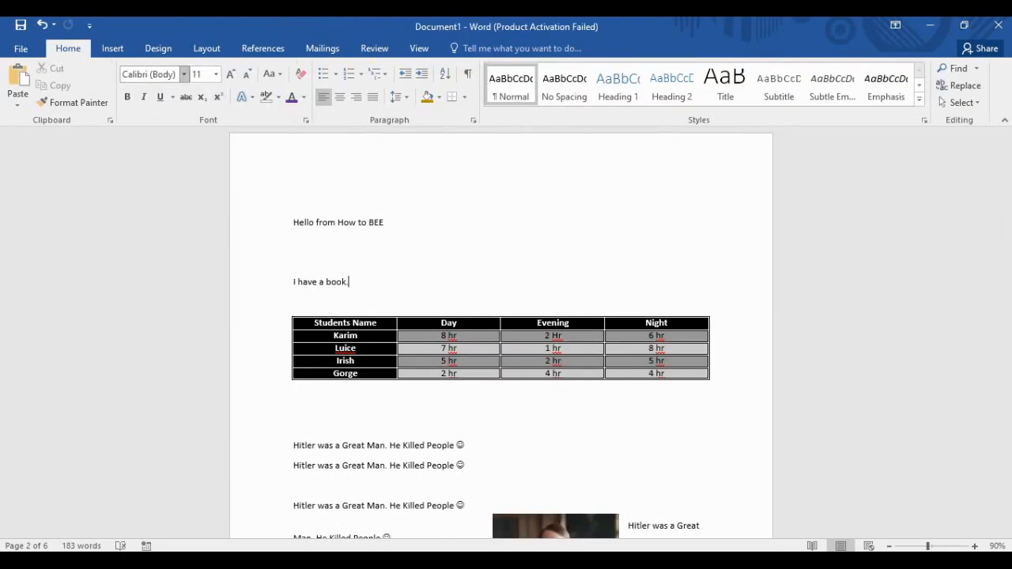
click(112, 49)
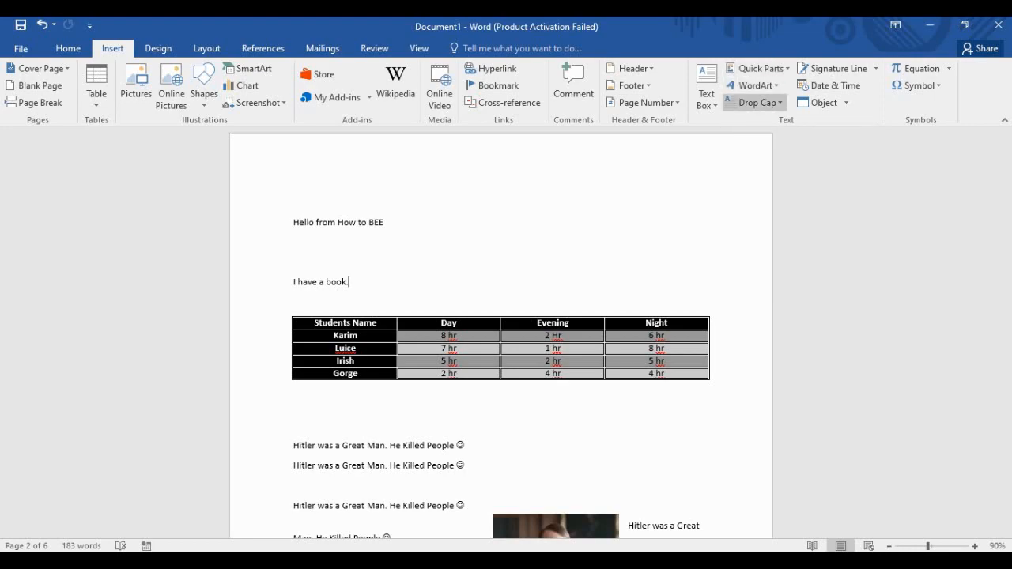
click(755, 103)
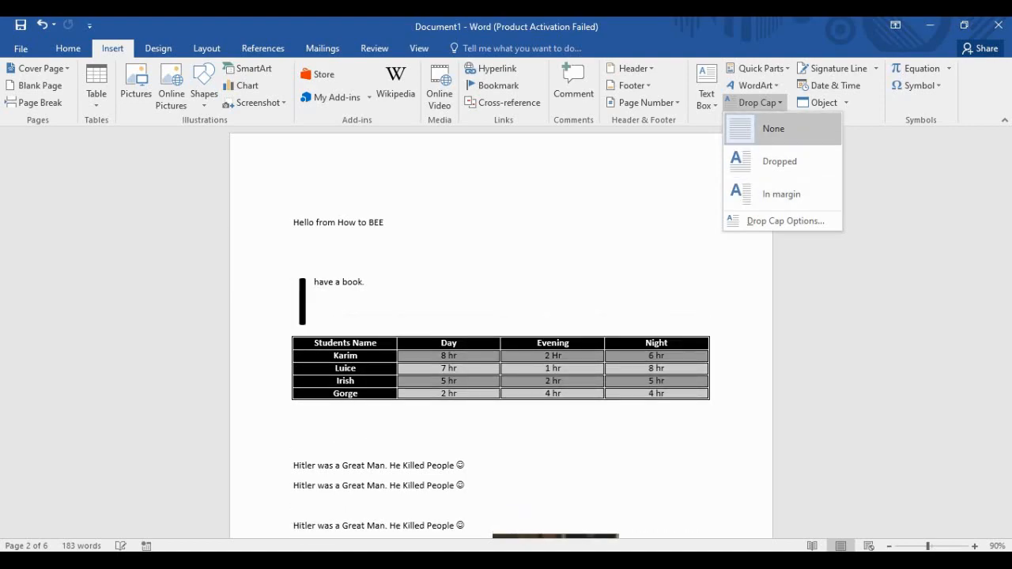
click(771, 128)
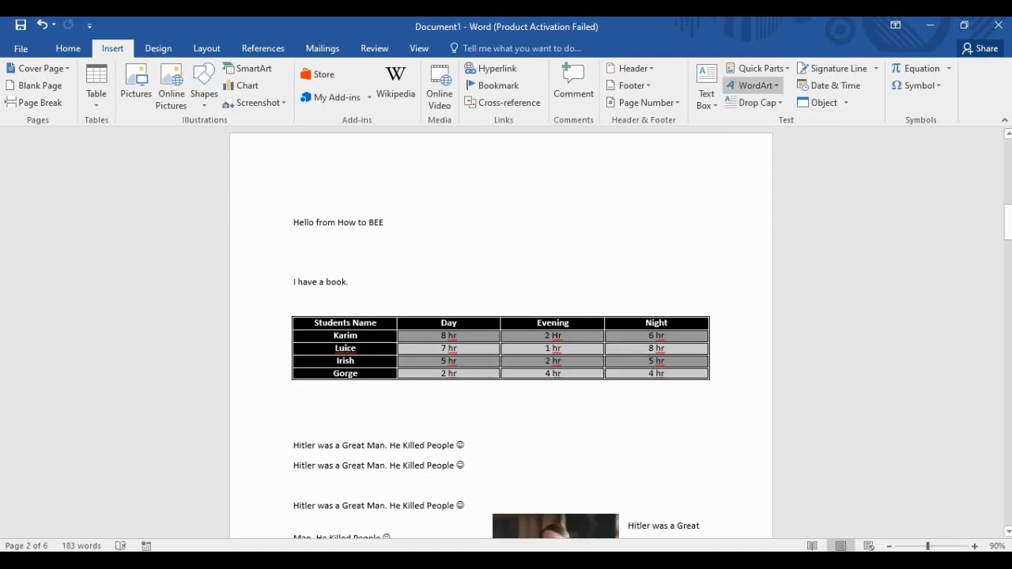
click(754, 85)
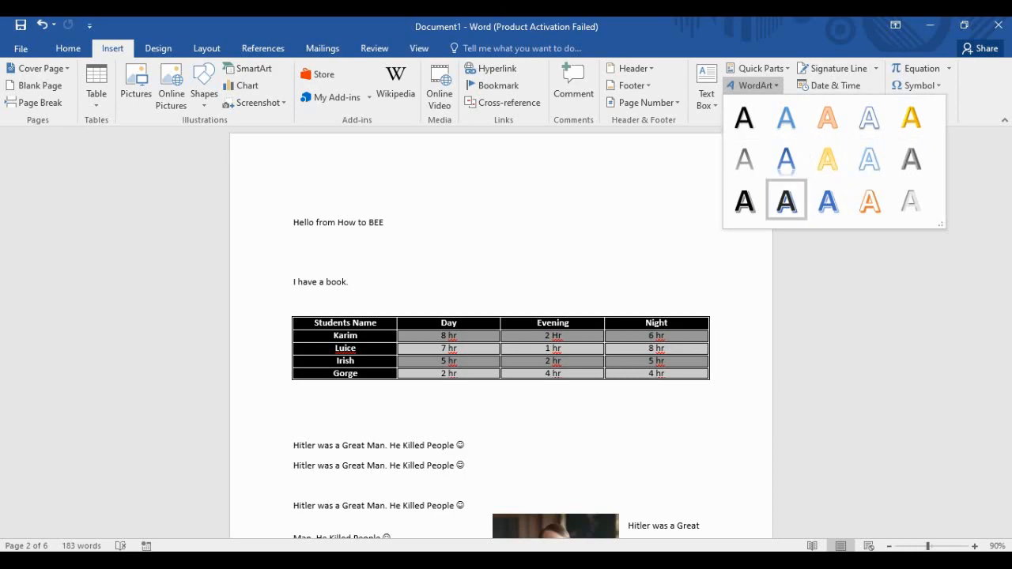
click(68, 48)
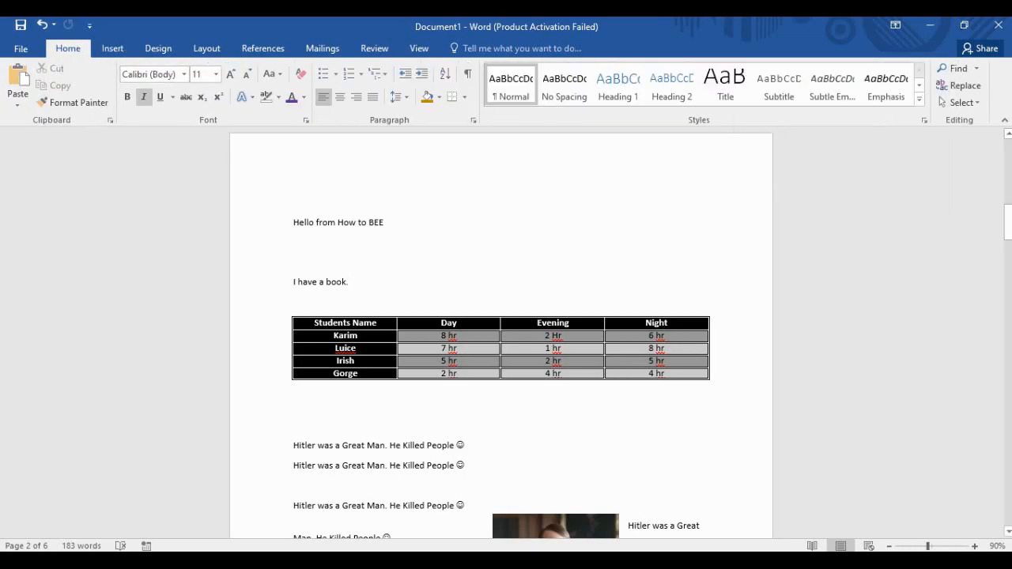
click(245, 96)
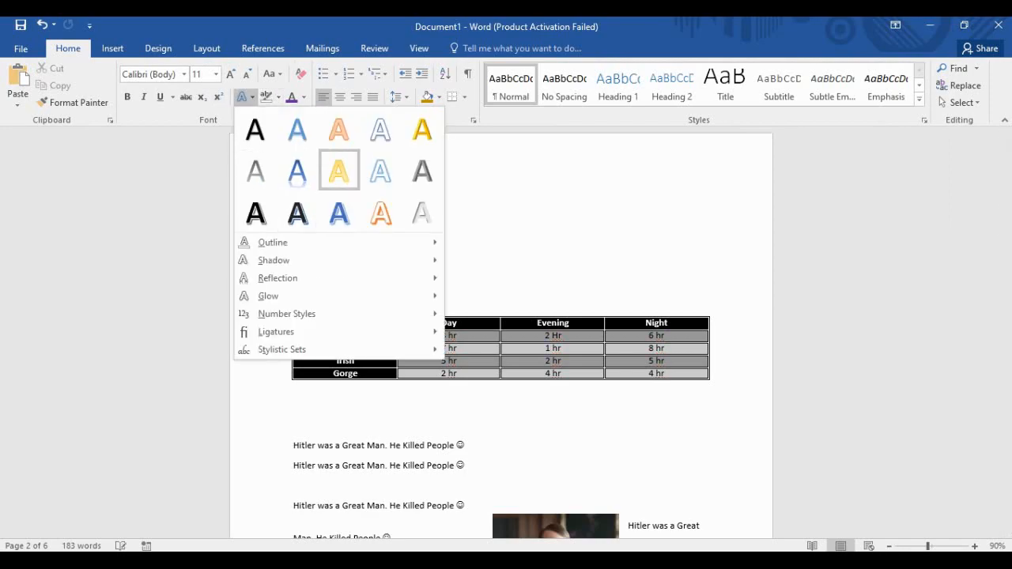
click(113, 48)
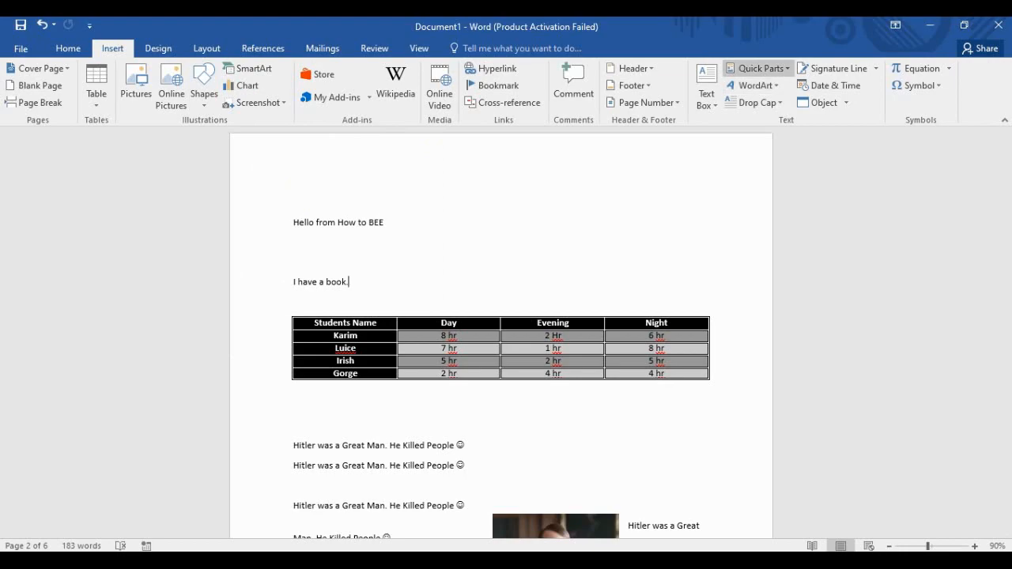
click(757, 68)
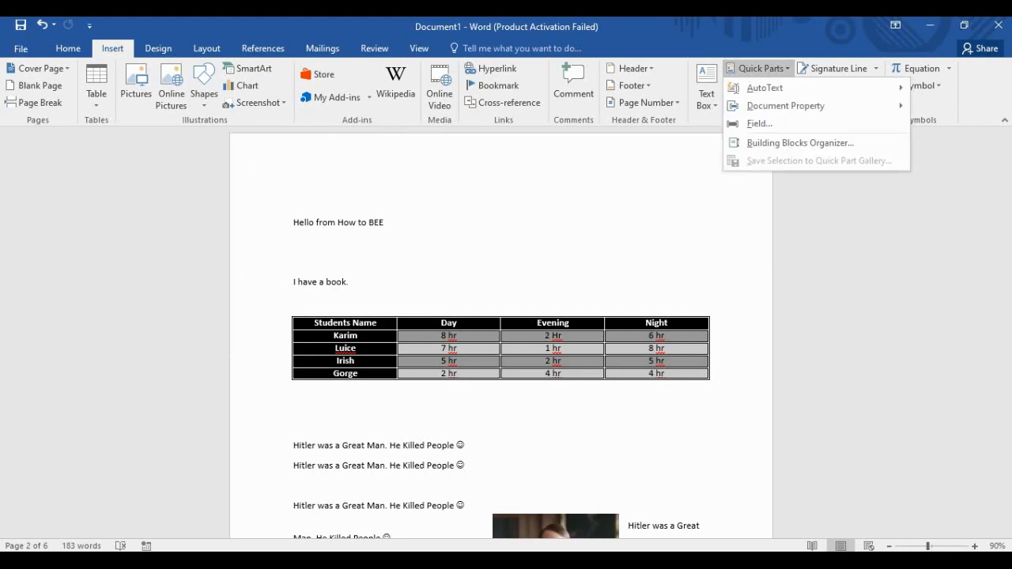
mouse_move(765, 88)
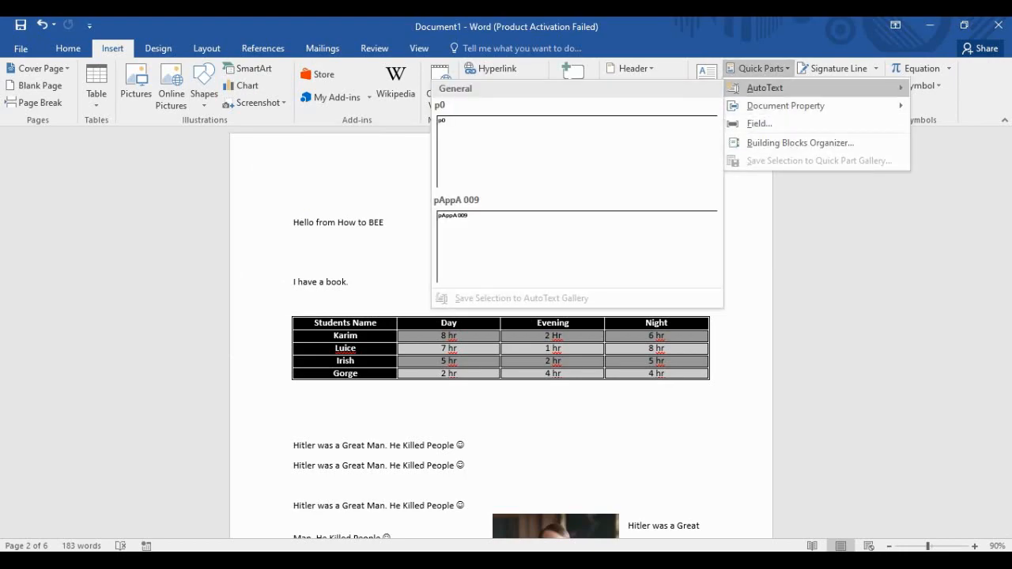
mouse_move(785, 106)
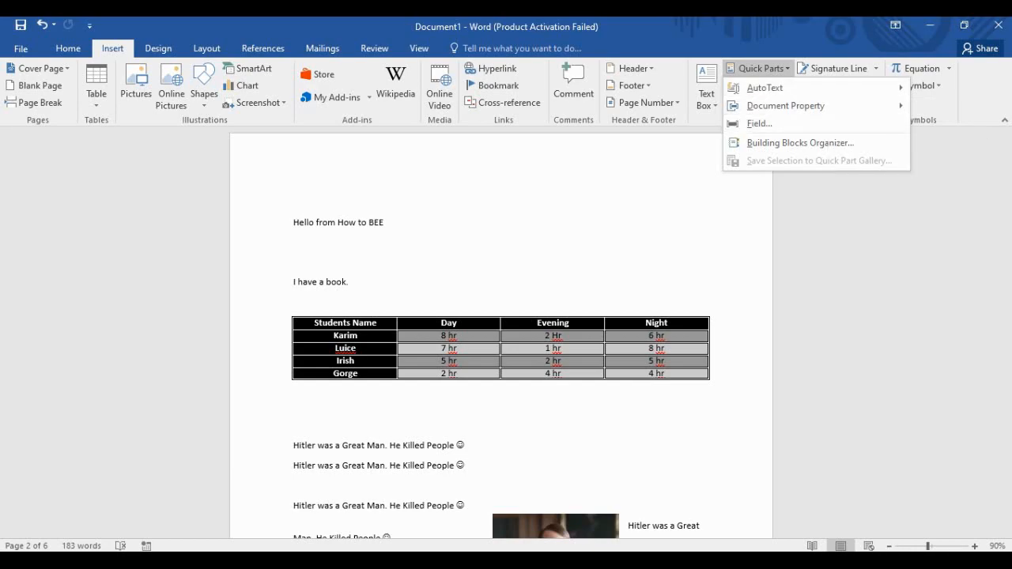
click(351, 261)
click(293, 242)
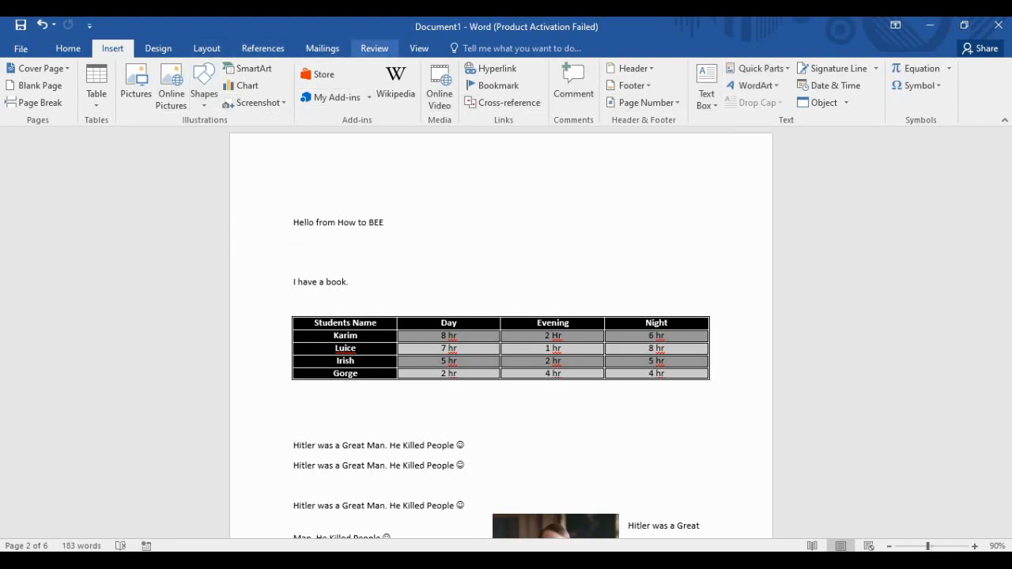
Run Macro1 from the View tab's Macros list to insert the welcome lines.
click(375, 48)
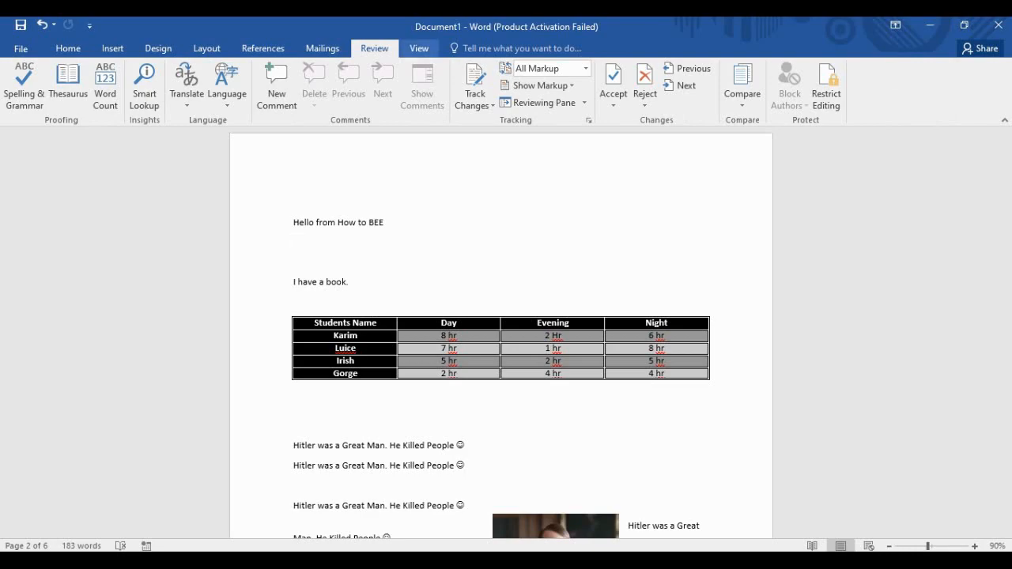
click(419, 49)
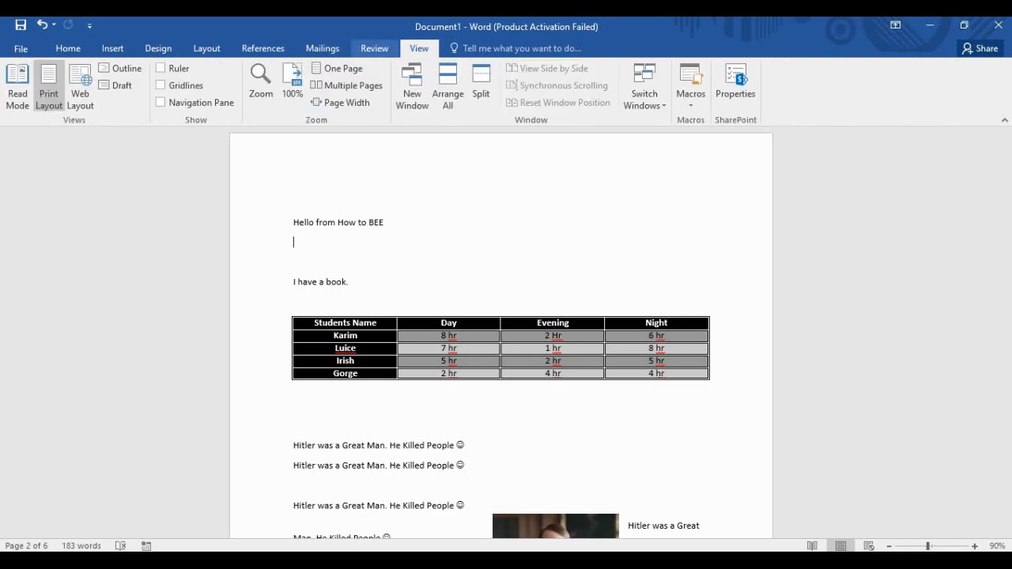
click(690, 79)
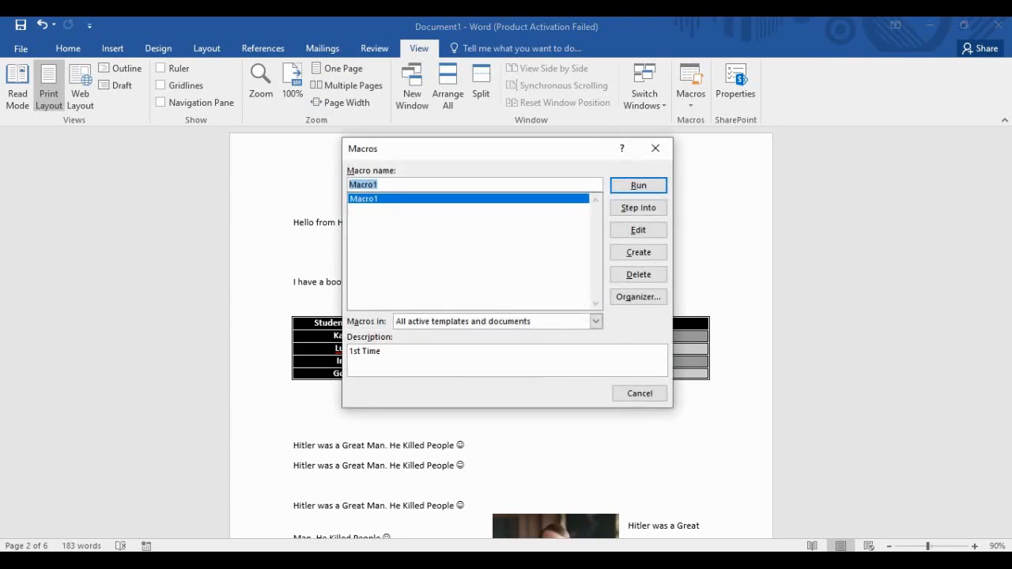
key(Return)
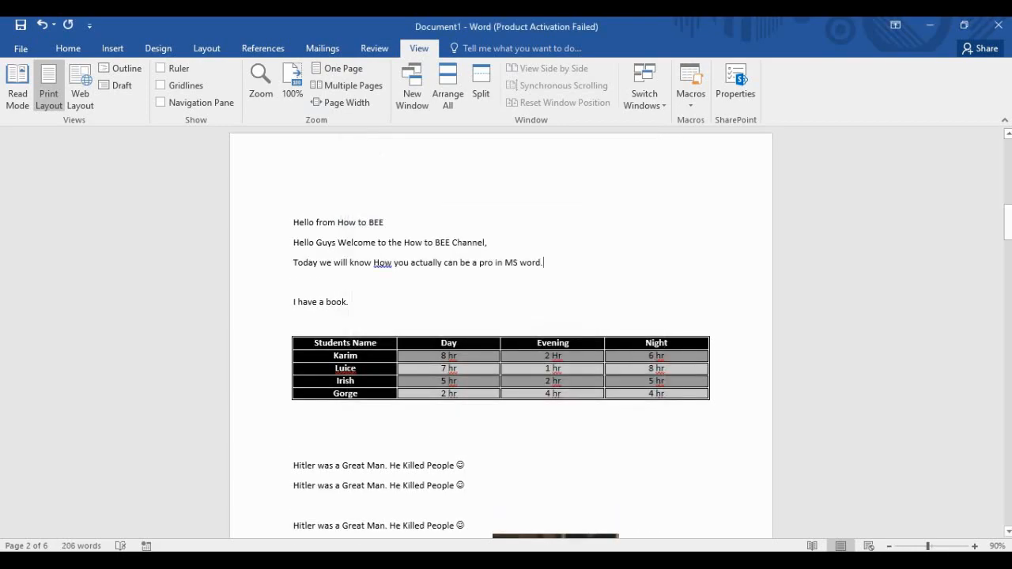
Select the two inserted welcome lines to check them, then clear the selection.
drag(547, 263, 294, 243)
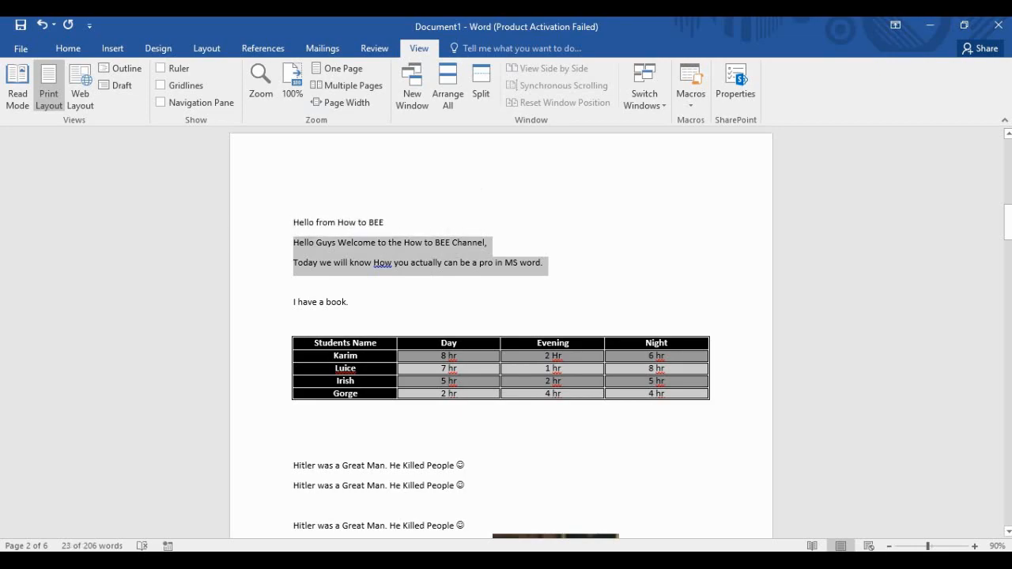
click(444, 263)
drag(293, 263, 544, 262)
click(453, 262)
click(544, 263)
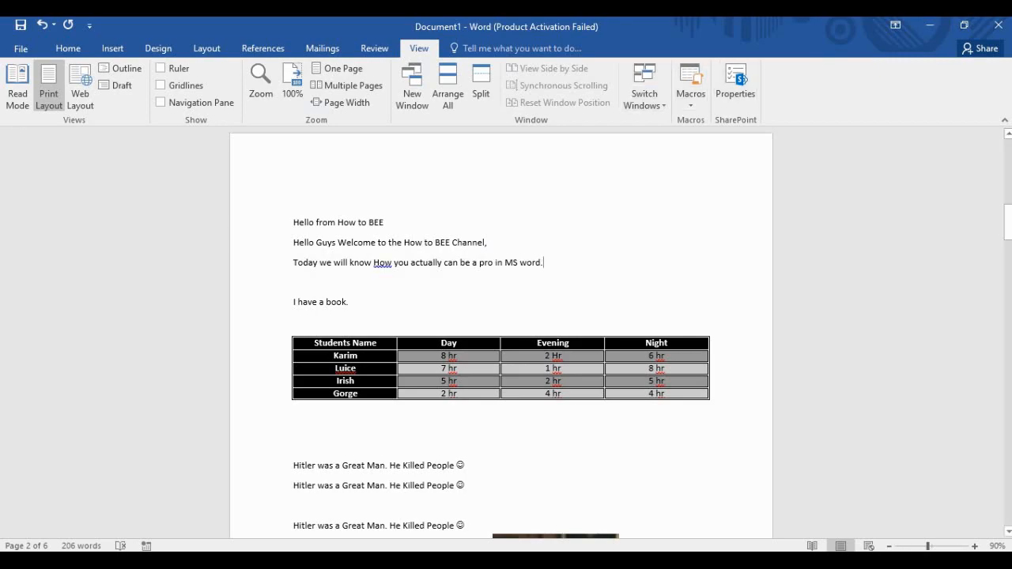
click(68, 48)
click(112, 48)
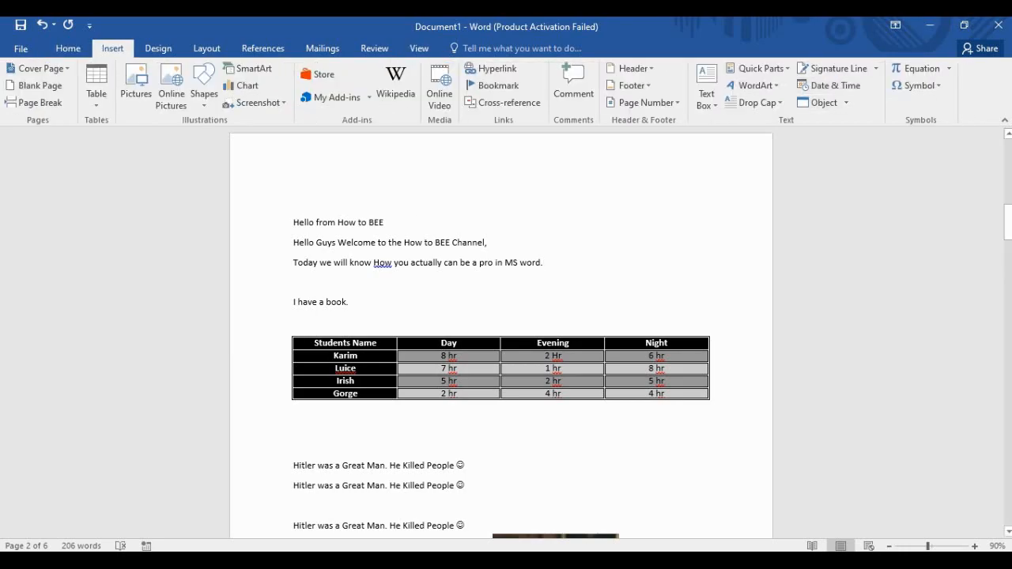
click(876, 68)
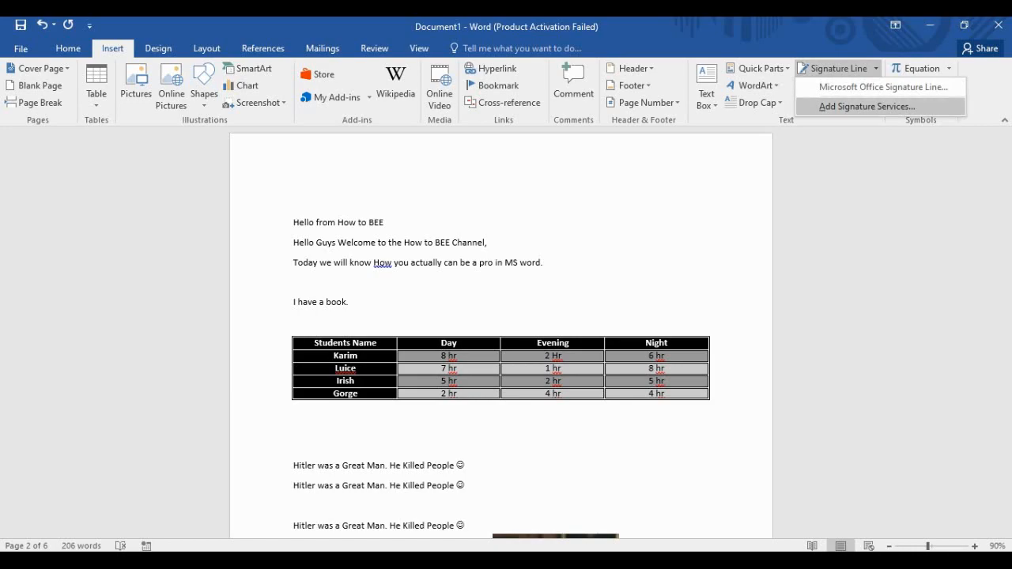
click(862, 166)
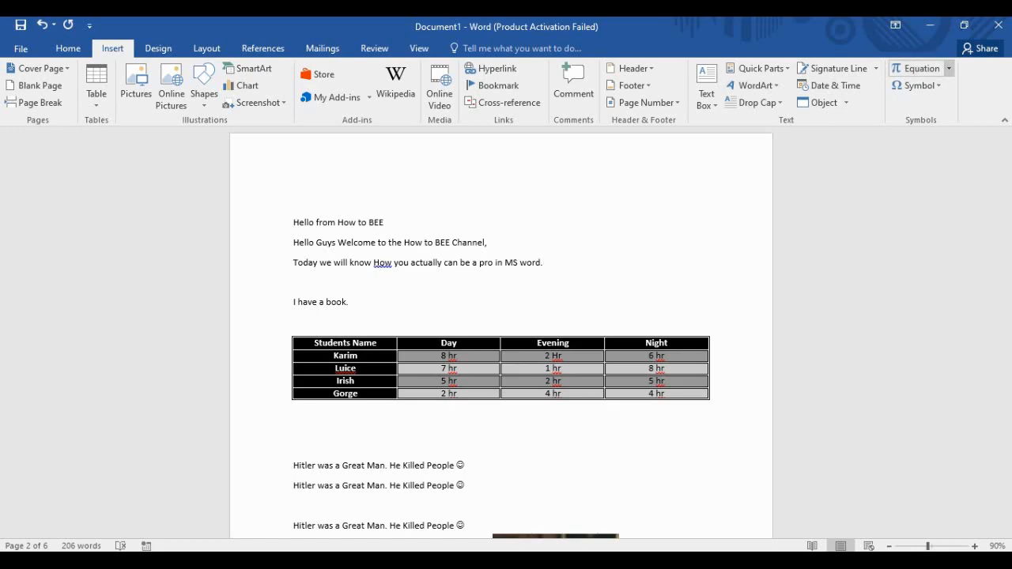
click(949, 68)
scroll(854, 293, down, 3)
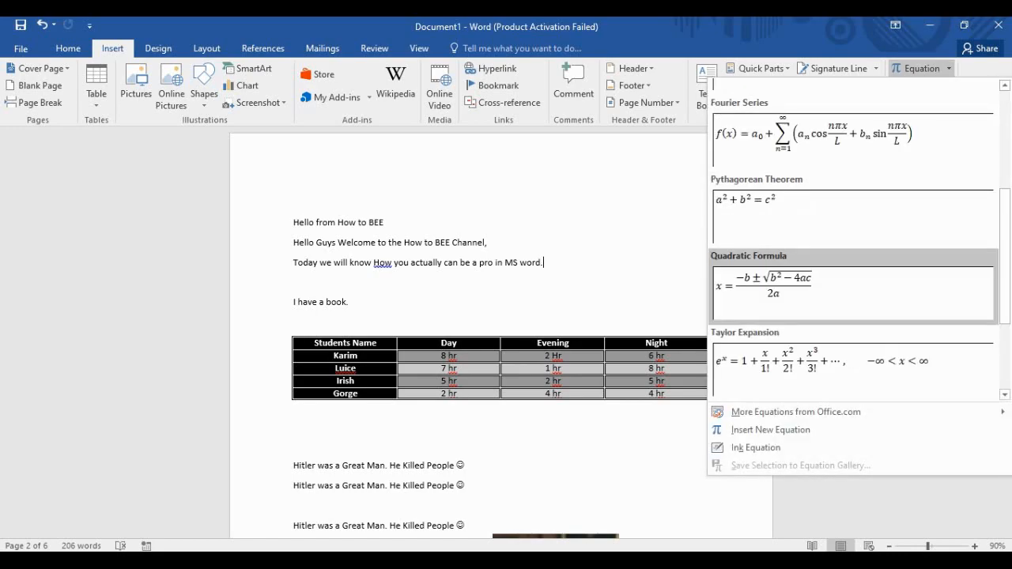
scroll(854, 285, down, 2)
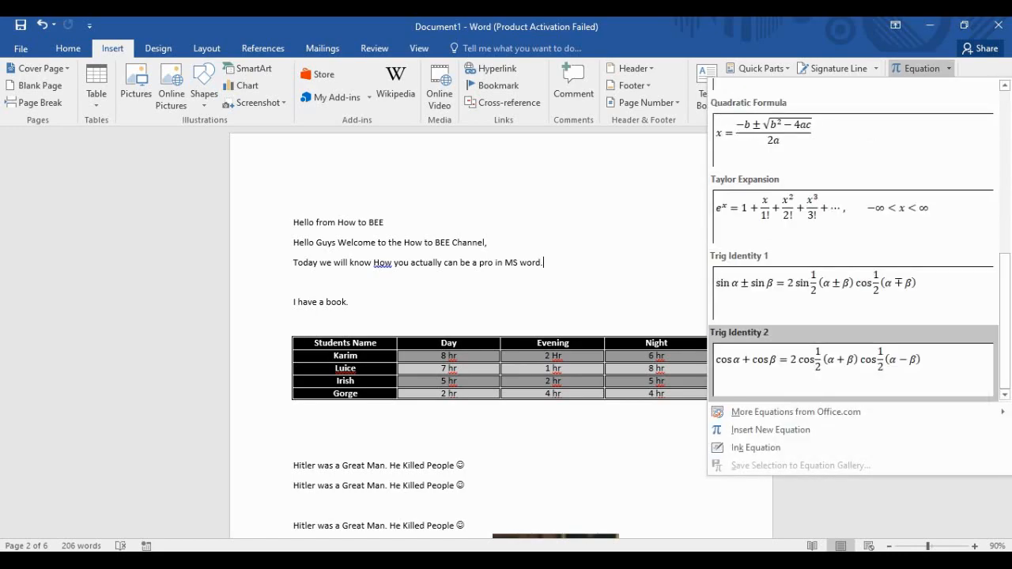
scroll(853, 237, up, 5)
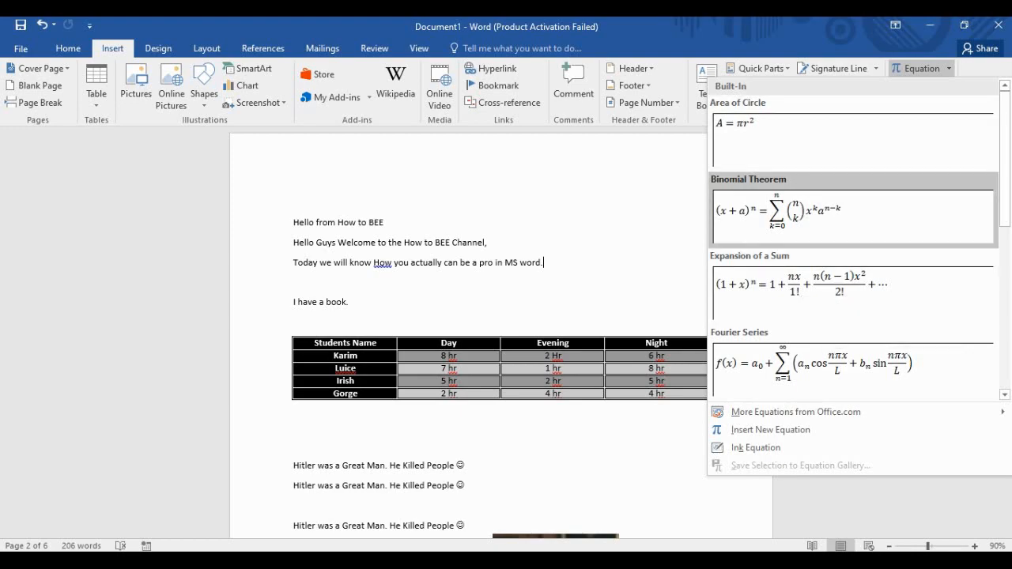
scroll(852, 237, down, 5)
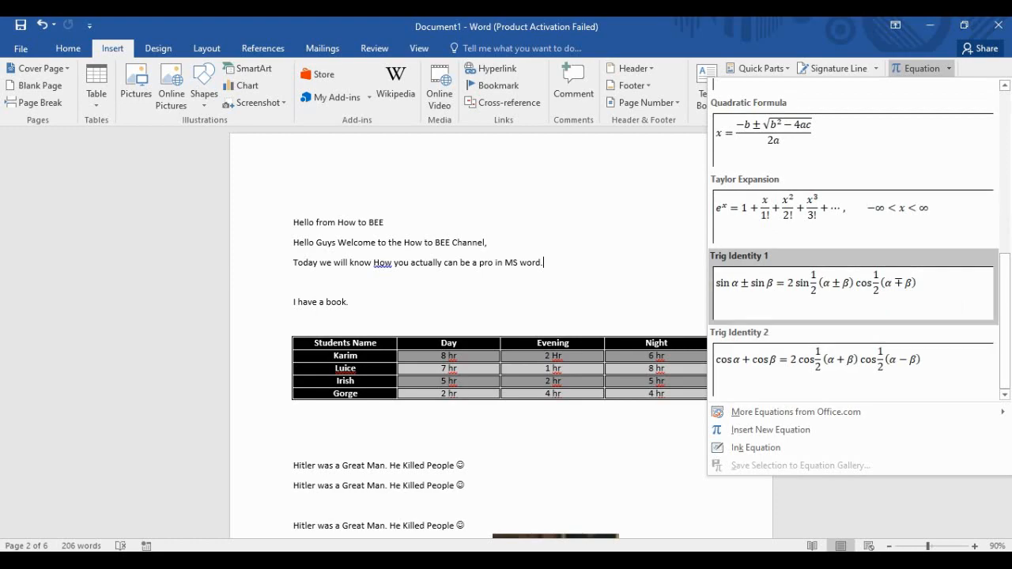
scroll(853, 237, up, 5)
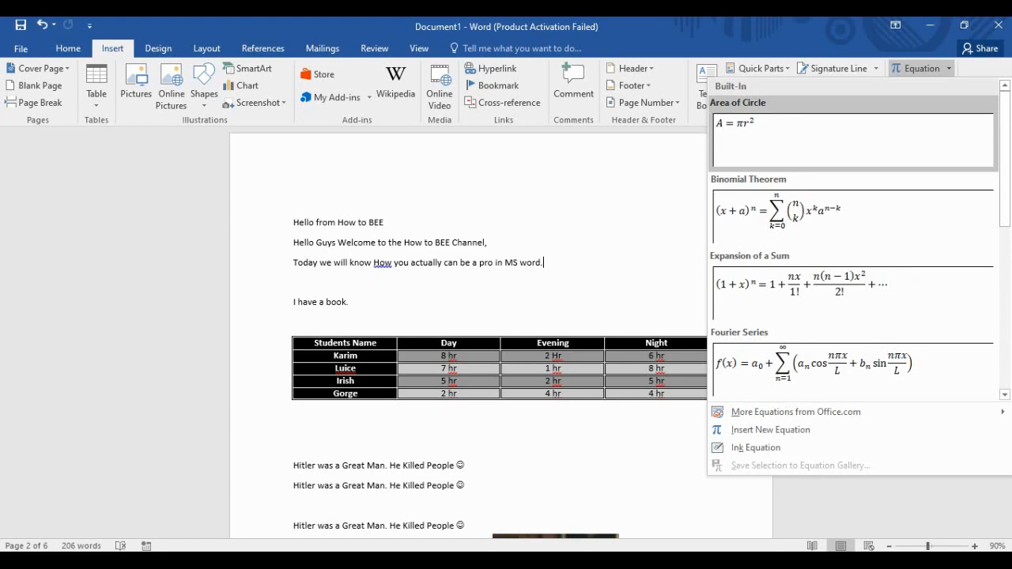
scroll(852, 316, down, 5)
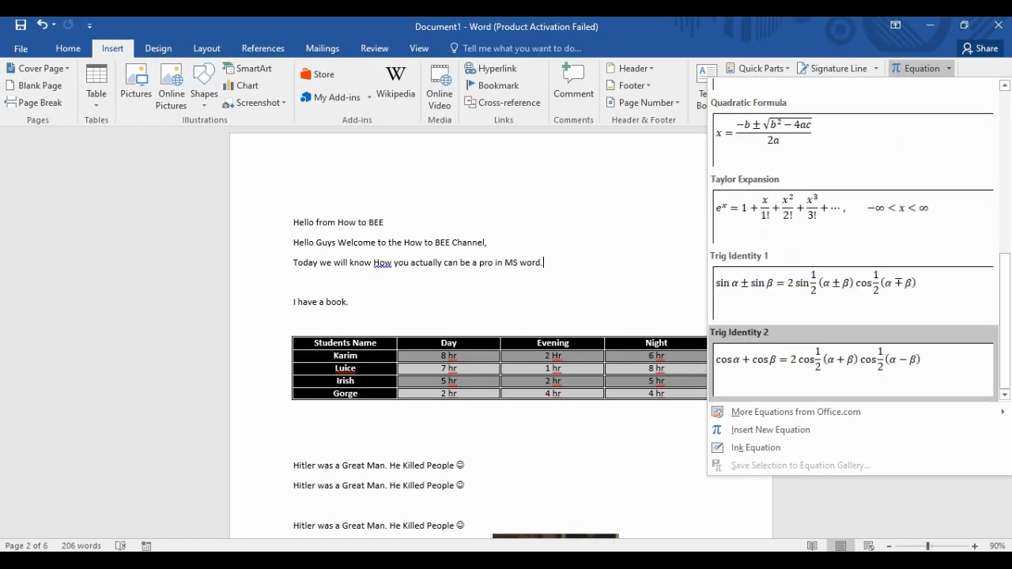
scroll(852, 237, up, 5)
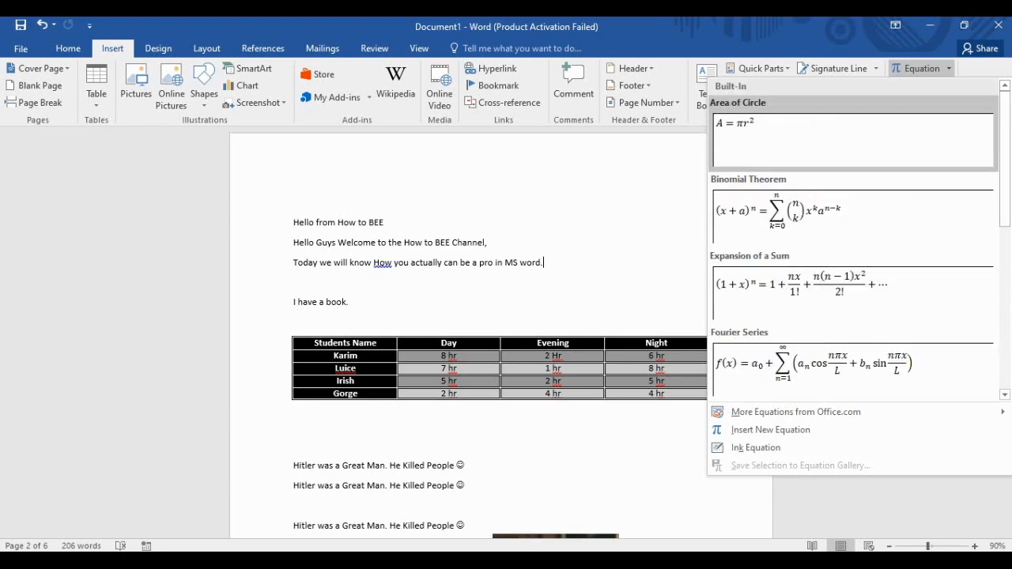
scroll(852, 317, down, 5)
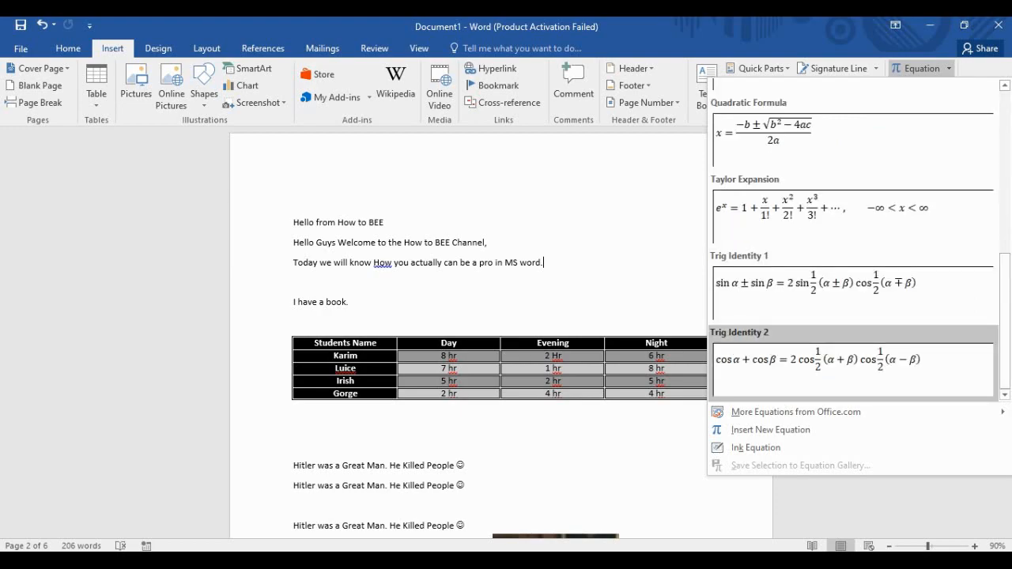
scroll(852, 324, up, 5)
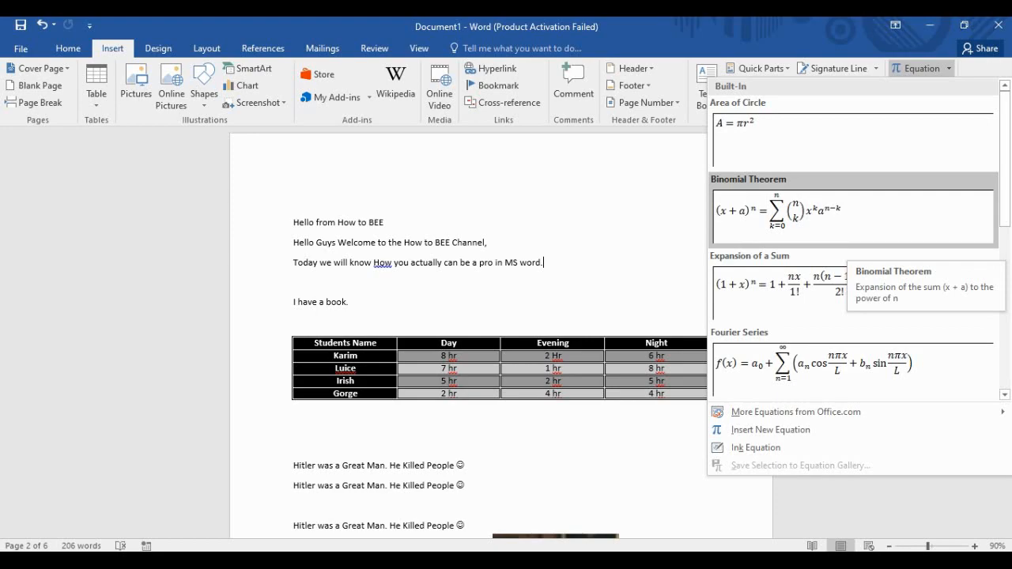
scroll(852, 249, down, 5)
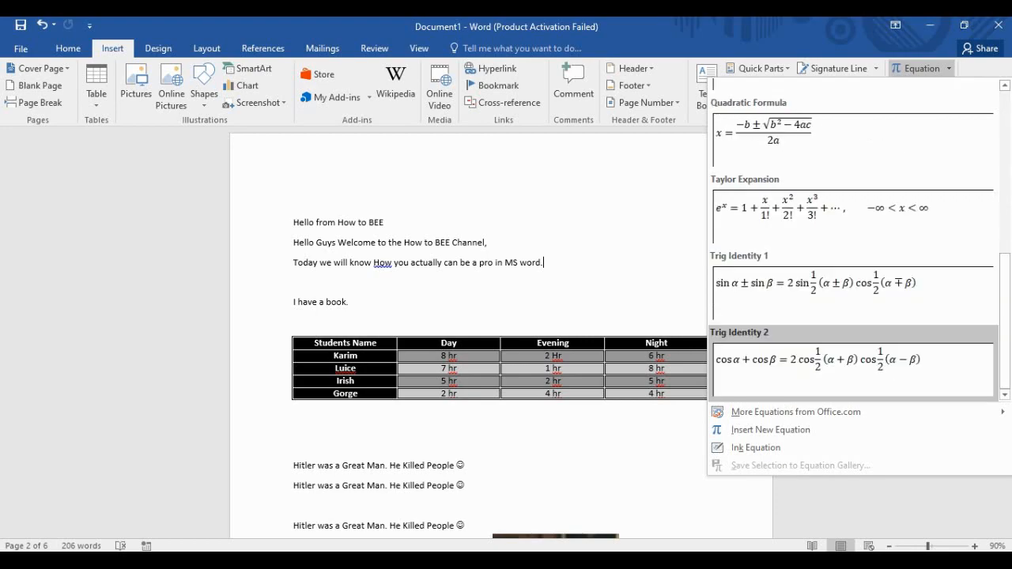
scroll(852, 268, up, 5)
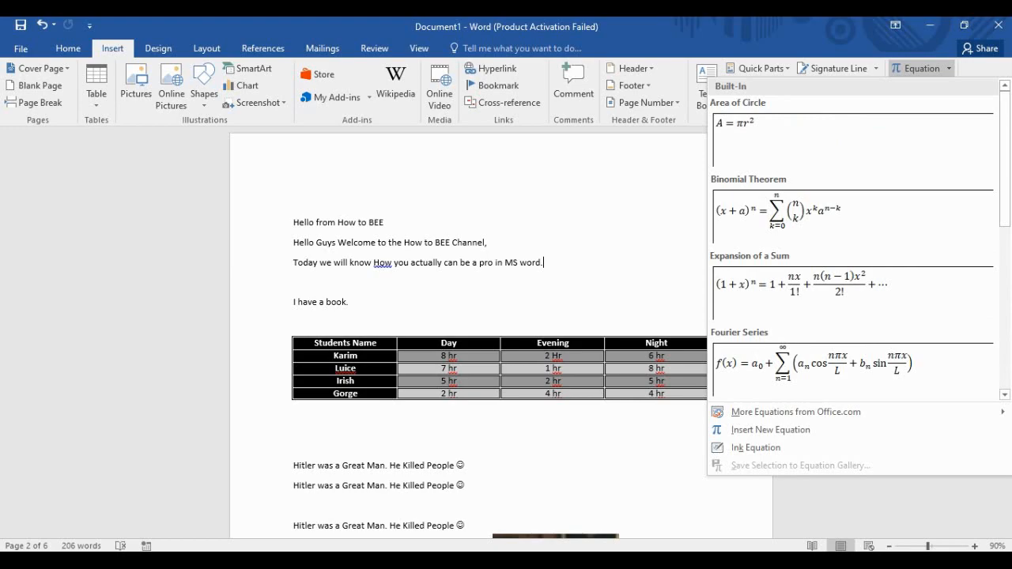
scroll(852, 237, down, 5)
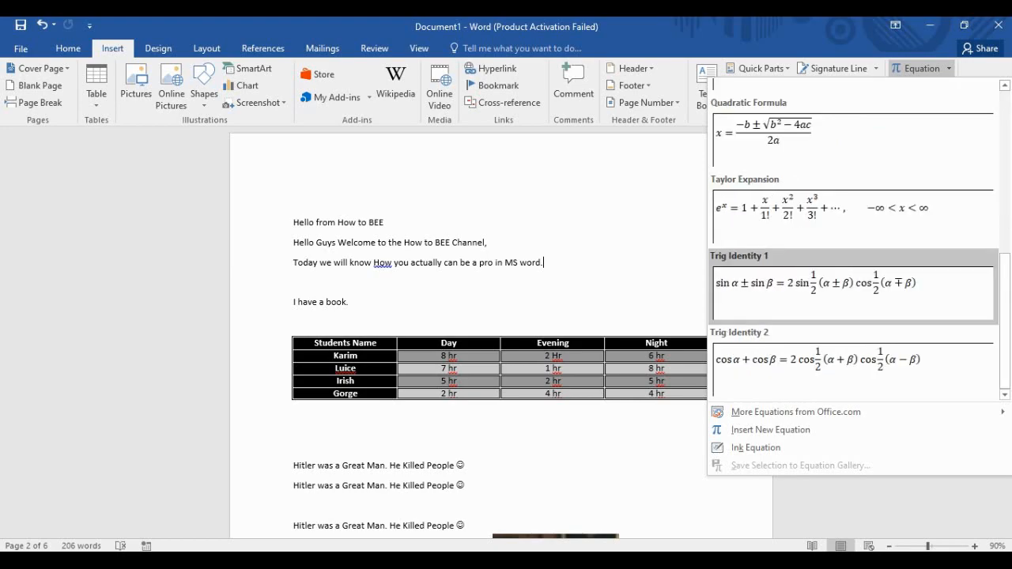
scroll(853, 237, up, 5)
scroll(852, 237, down, 5)
scroll(853, 237, up, 5)
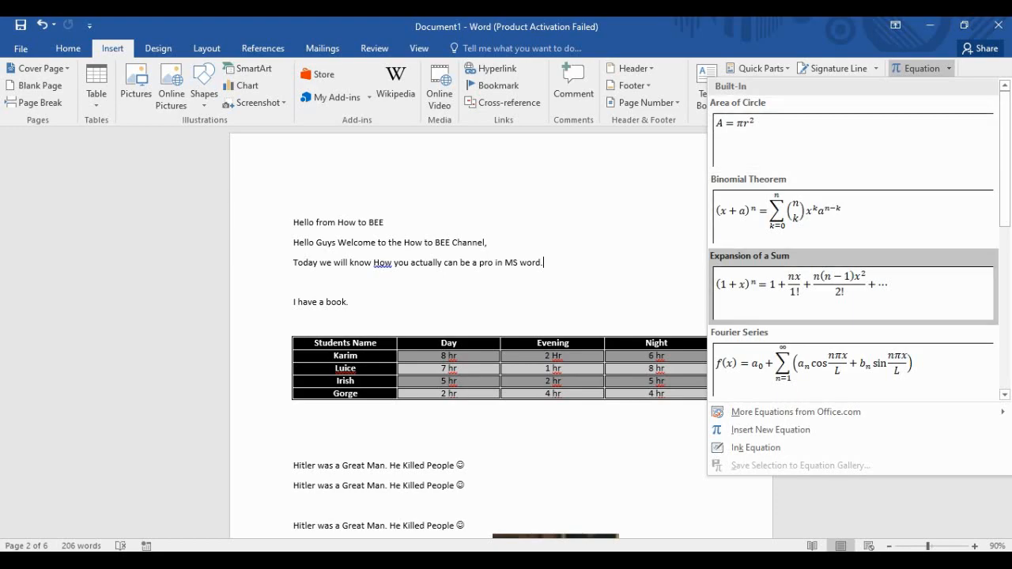
scroll(852, 359, down, 5)
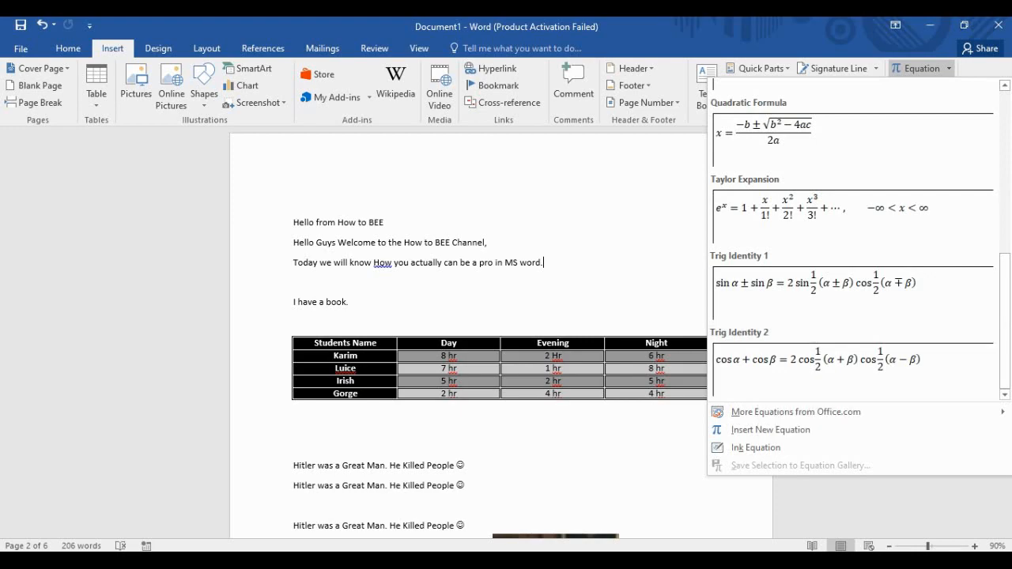
key(Escape)
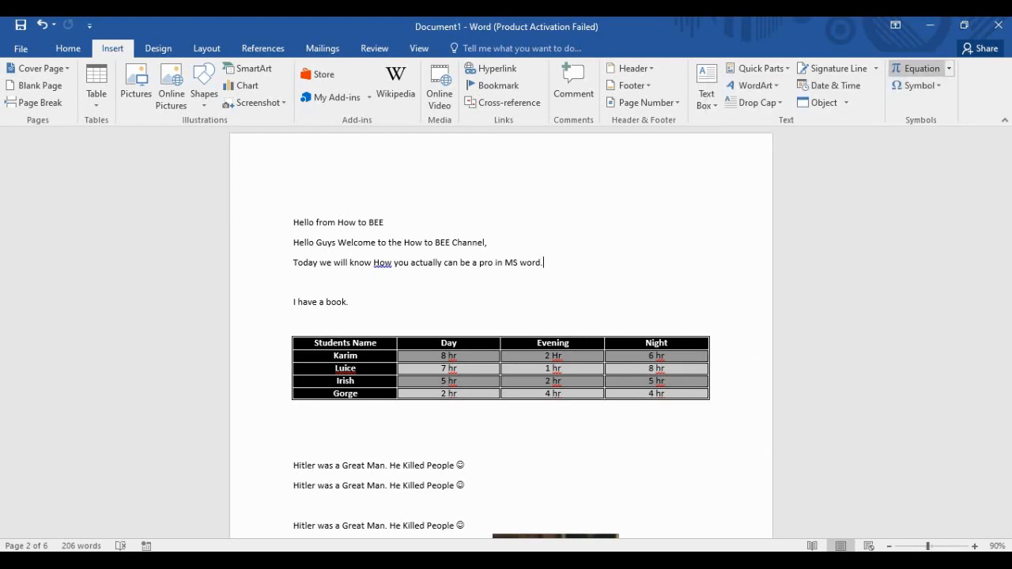
click(917, 85)
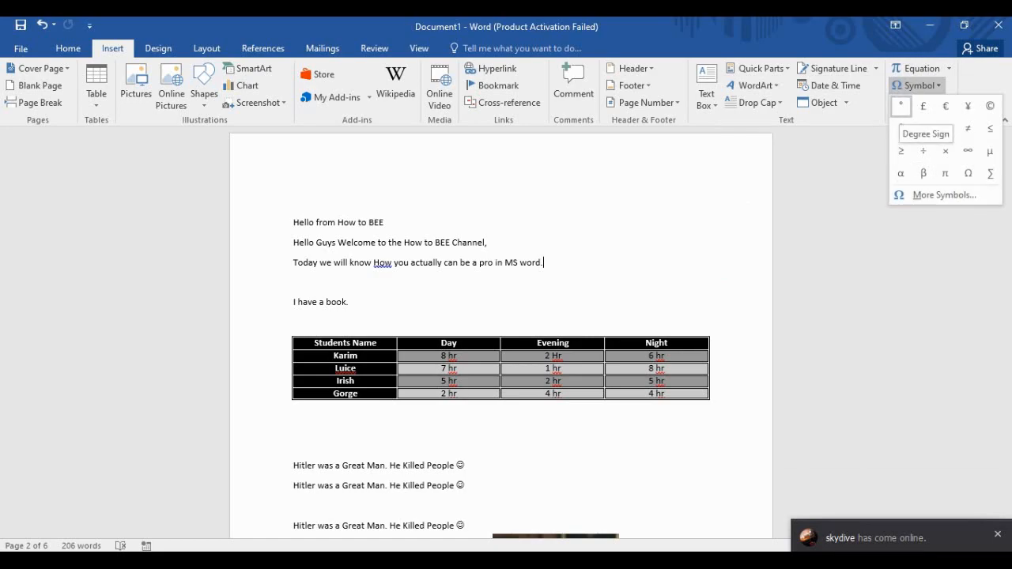
key(Escape)
key(Down)
key(Down)
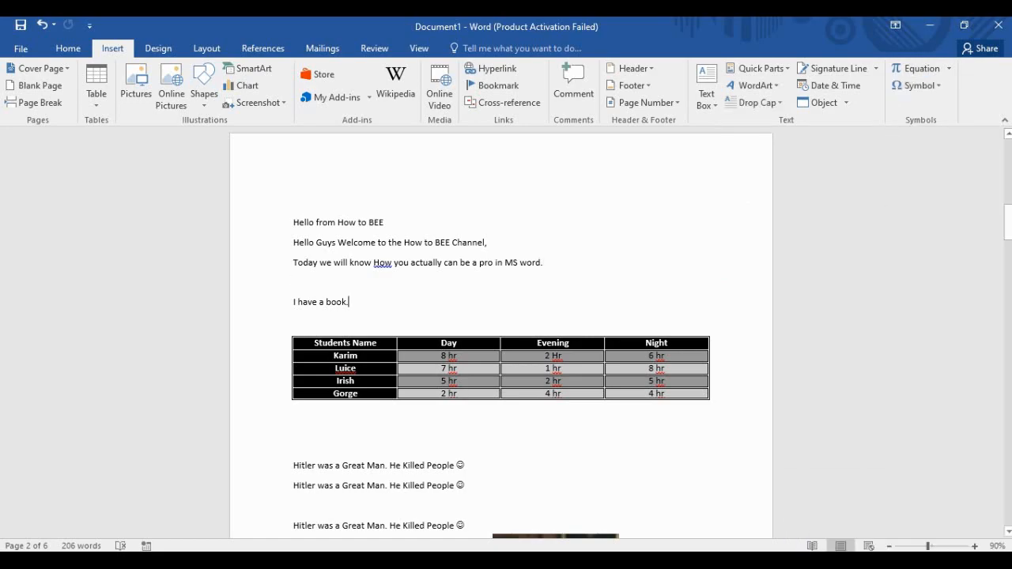
text(81)
click(917, 85)
click(900, 107)
key(shift+Left)
key(shift+Left)
key(shift+Left)
key(shift+Left)
drag(348, 302, 351, 303)
click(369, 302)
click(917, 86)
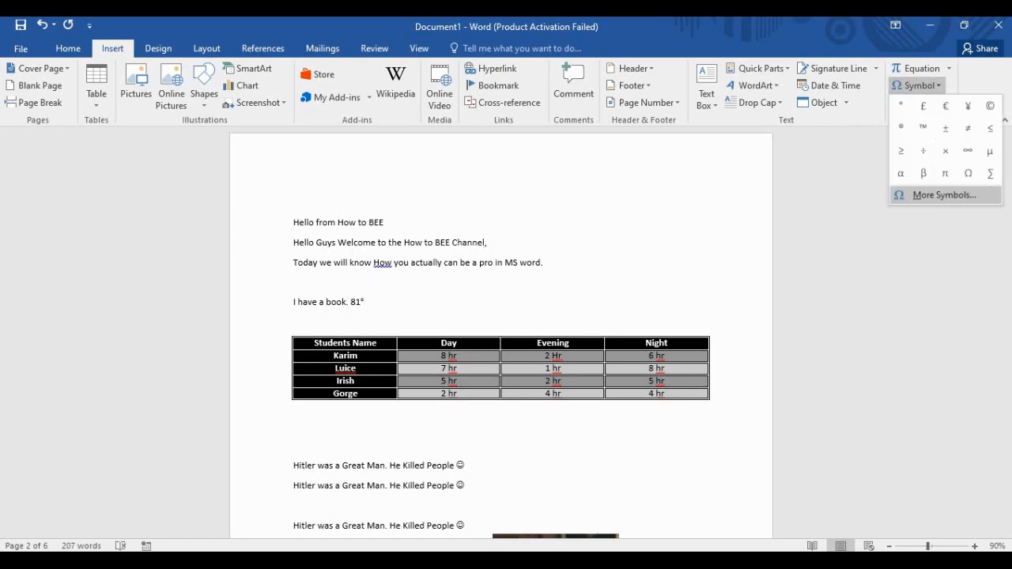
click(941, 196)
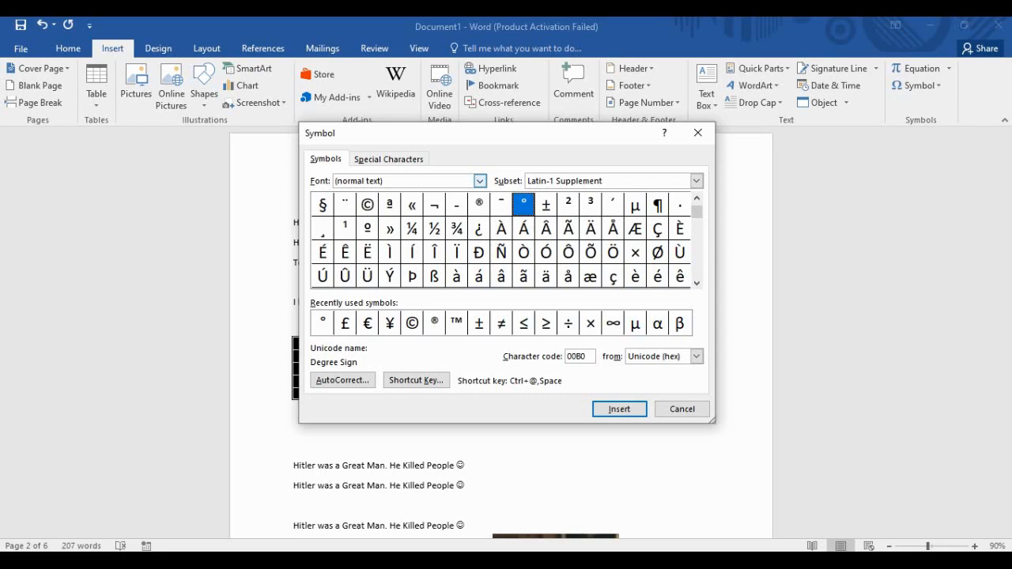
click(389, 159)
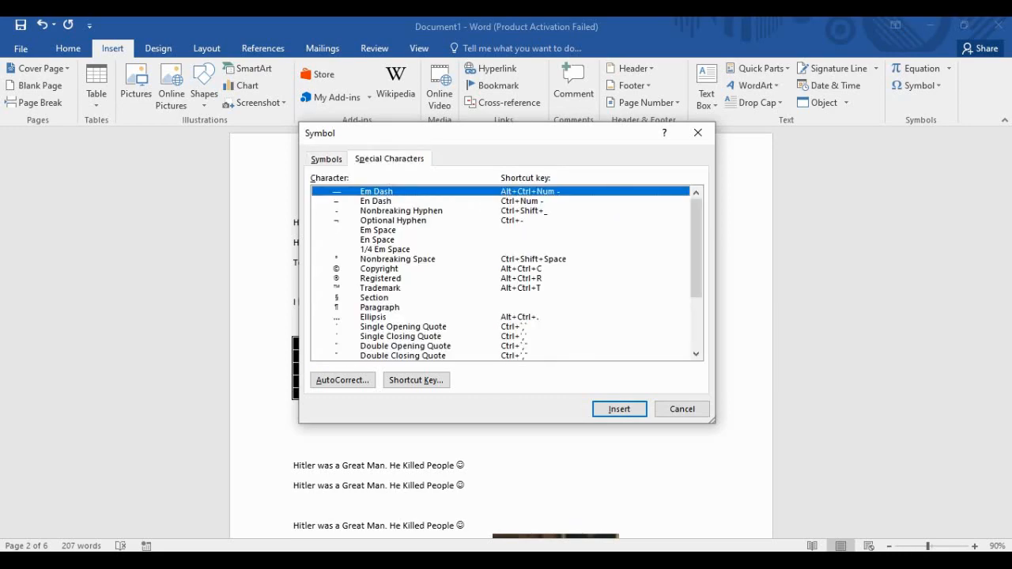
scroll(500, 273, down, 3)
scroll(500, 273, up, 3)
click(326, 159)
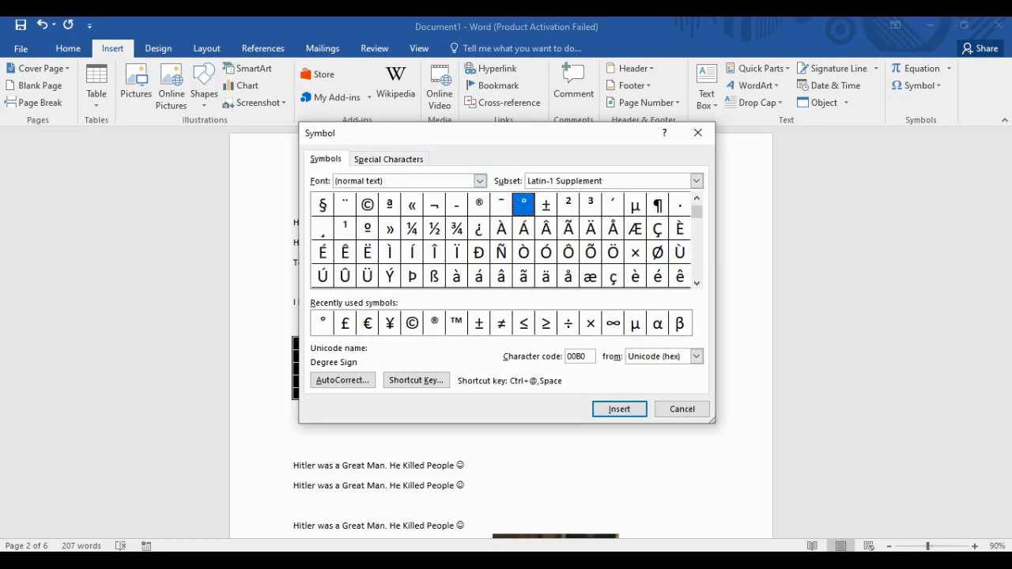
drag(697, 212, 697, 250)
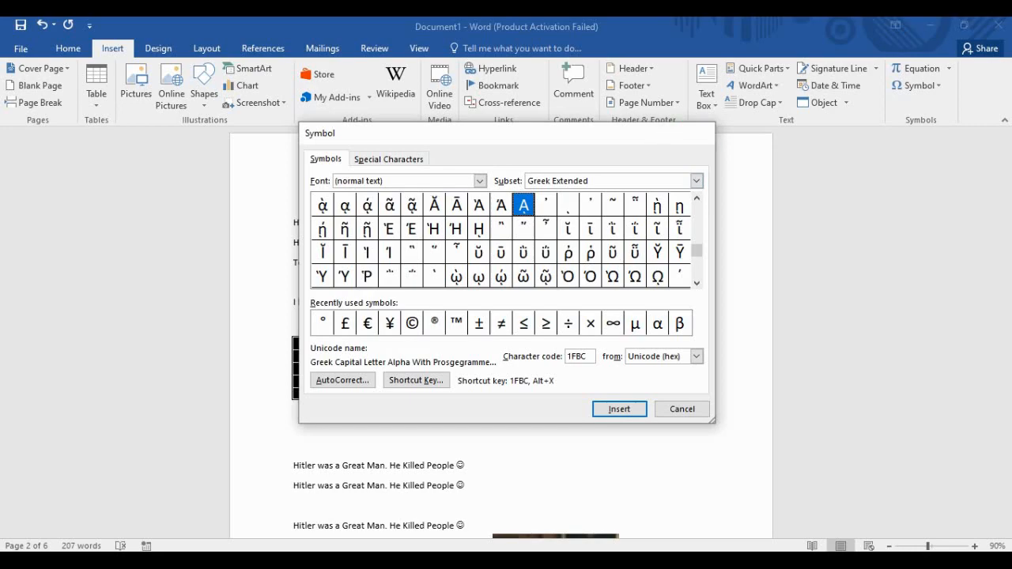
click(698, 133)
scroll(502, 356, down, 3)
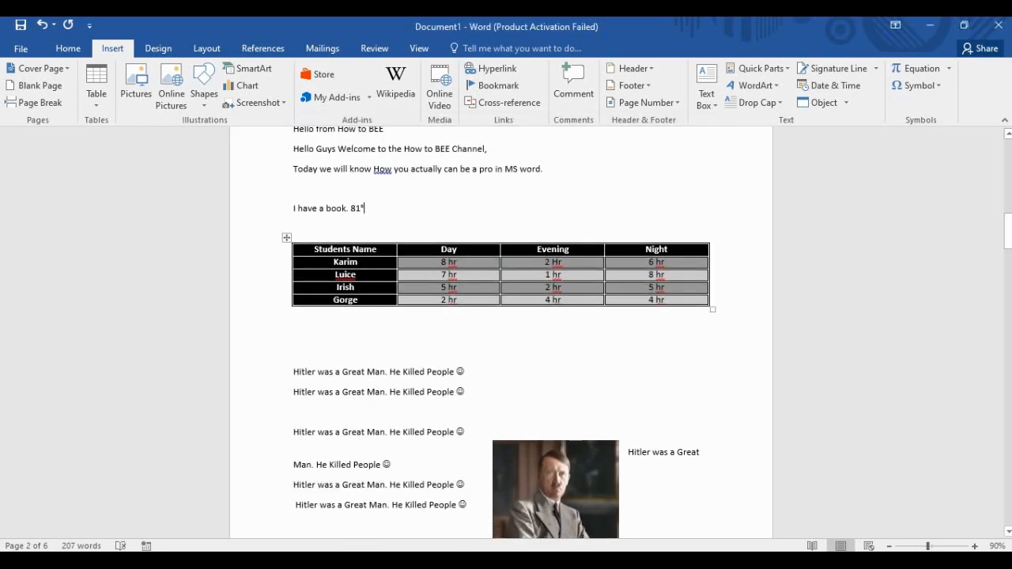
scroll(502, 356, up, 3)
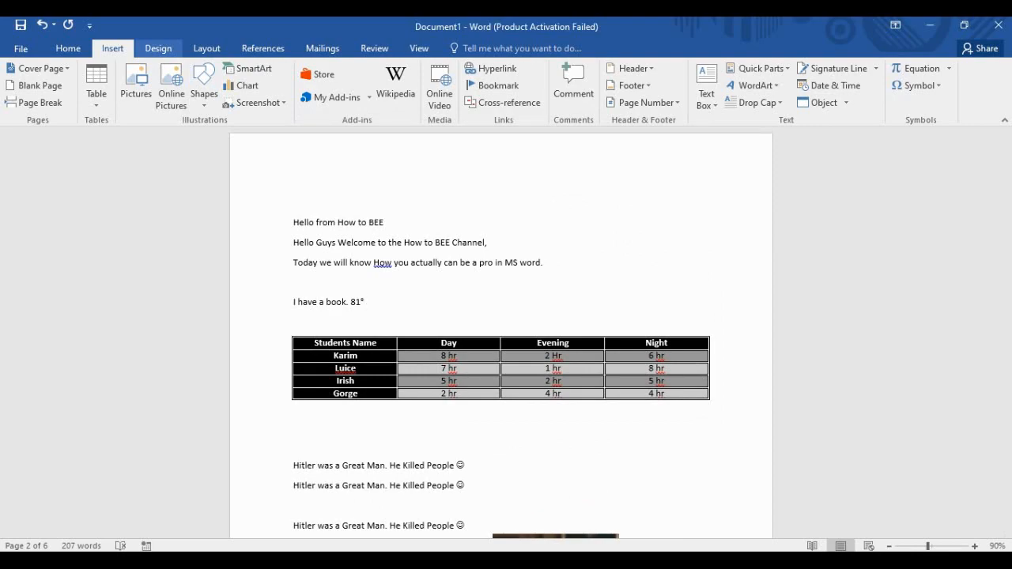
Apply the Slice theme from the Design Themes gallery and scroll back to the cover page.
click(158, 48)
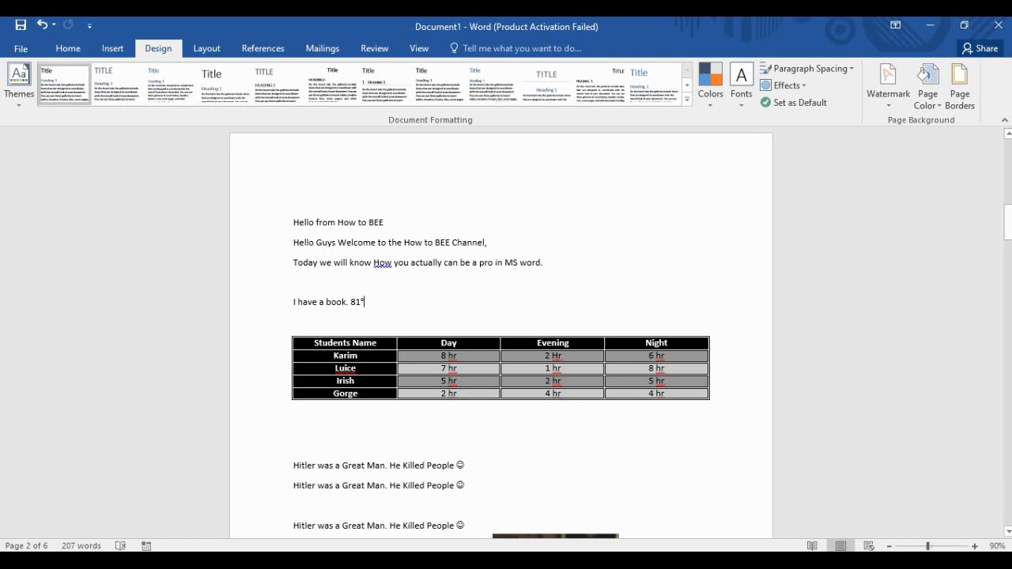
click(19, 80)
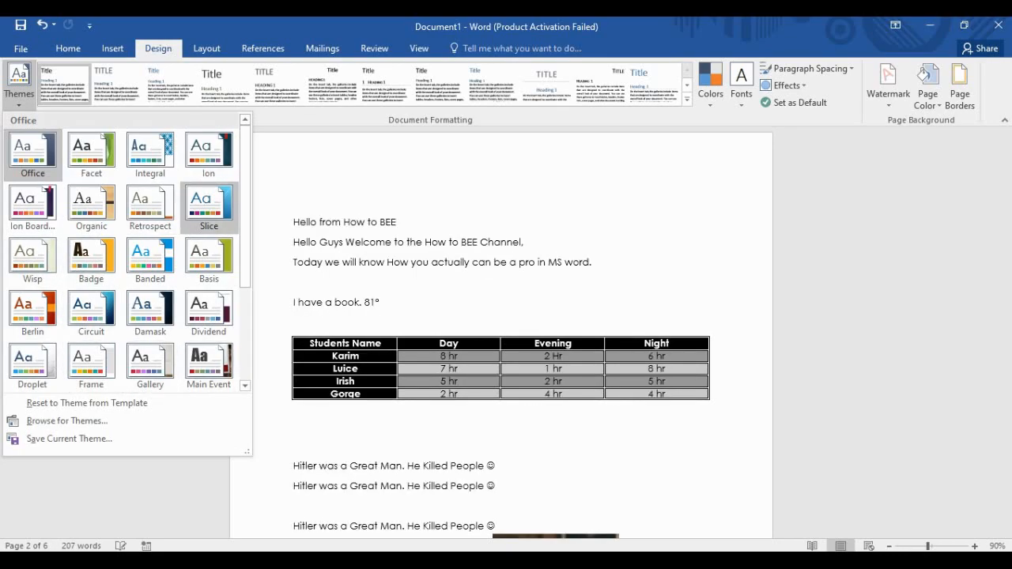
click(209, 208)
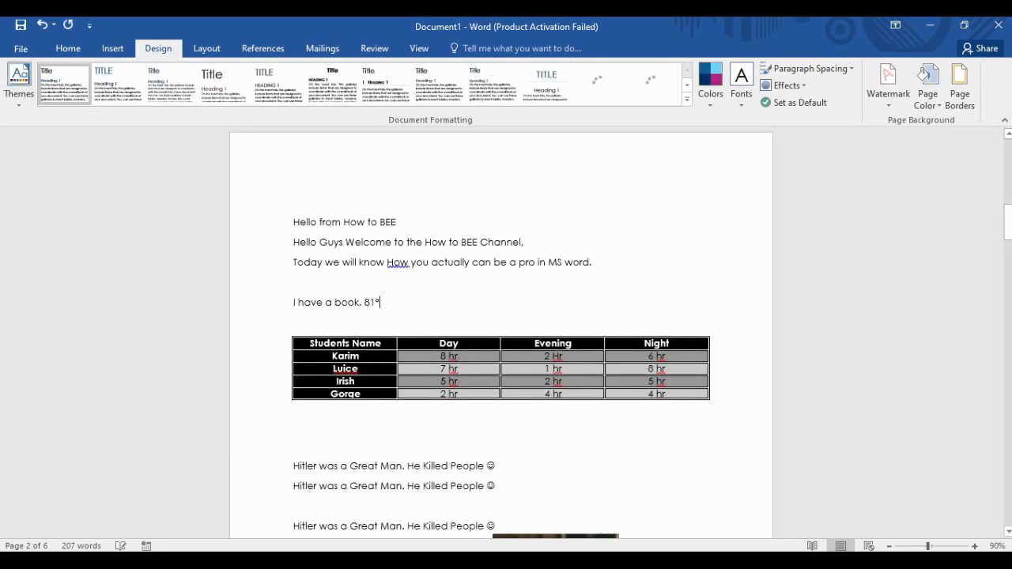
scroll(502, 332, down, 10)
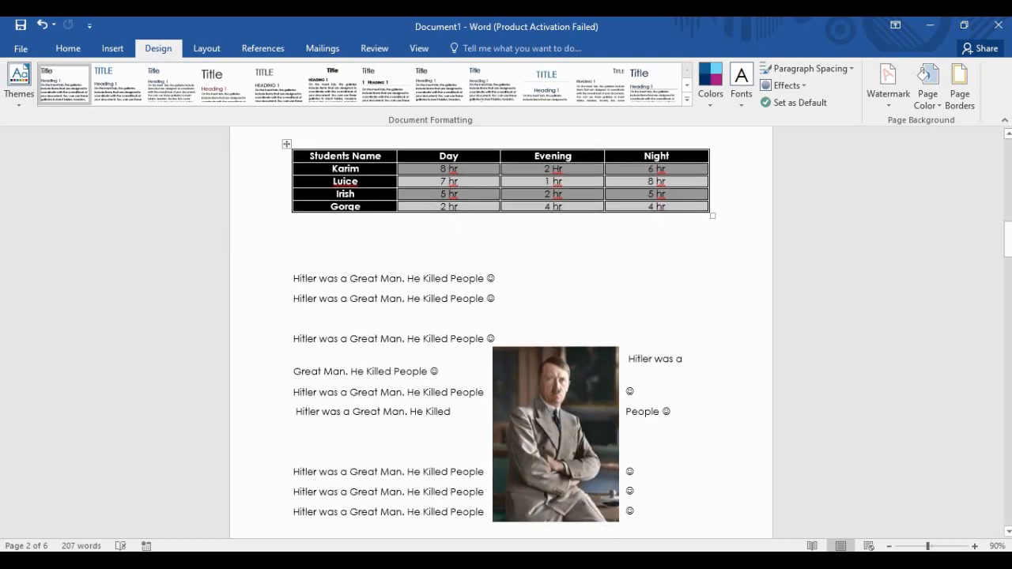
scroll(501, 332, down, 8)
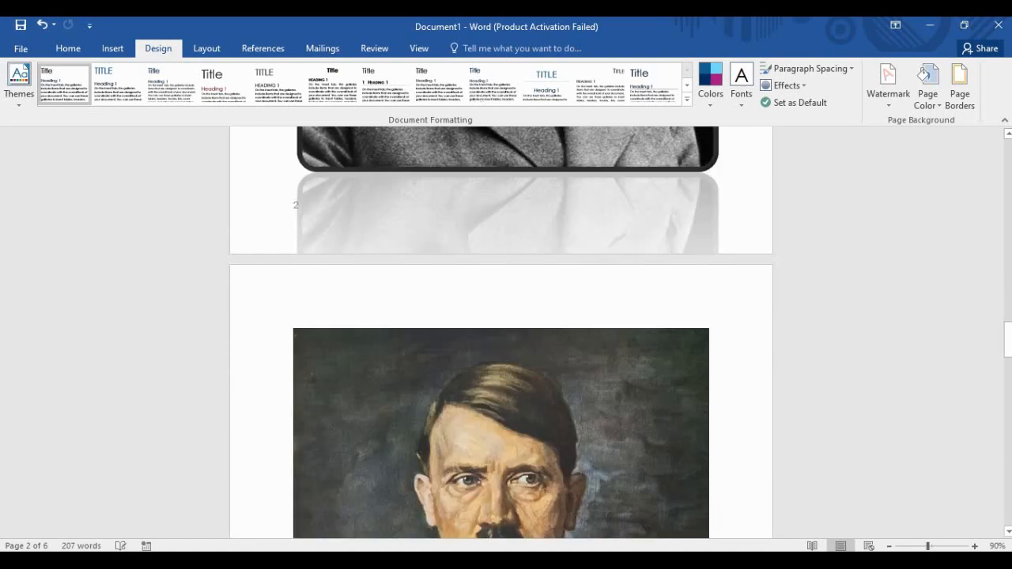
scroll(501, 332, up, 6)
scroll(500, 332, up, 15)
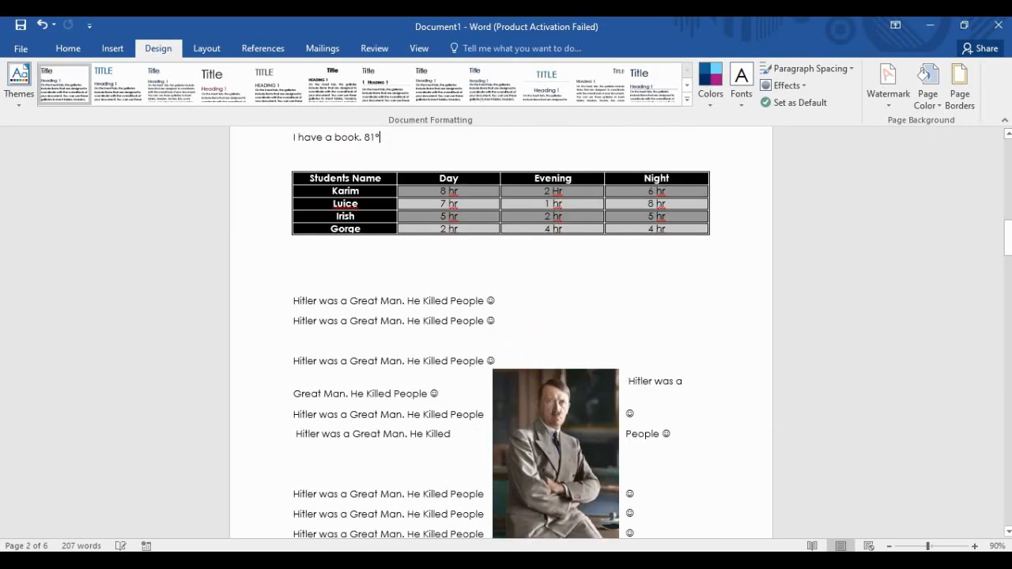
scroll(500, 332, up, 6)
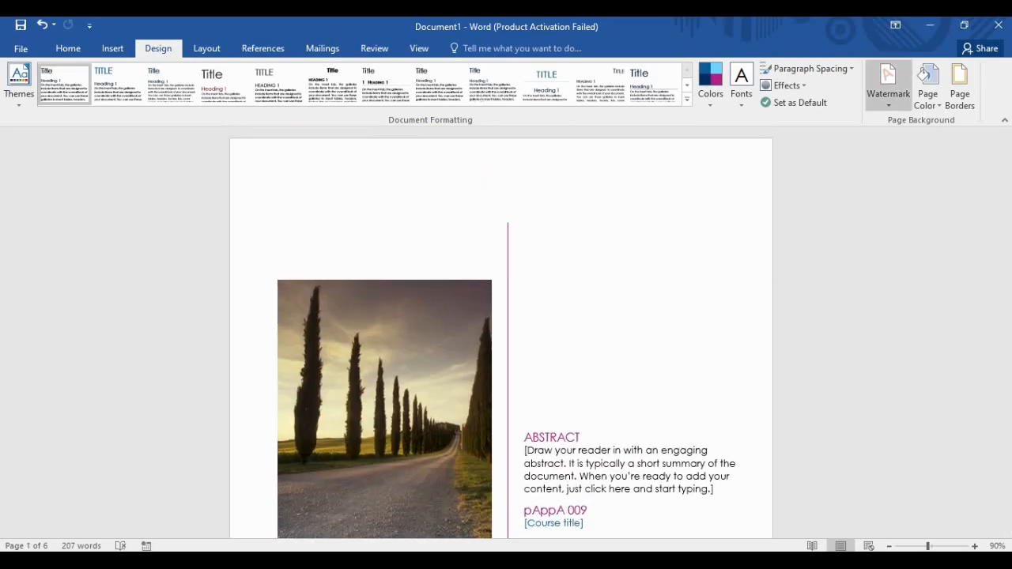
Add the CONFIDENTIAL 2 watermark and scroll down to check it behind page 2's text.
click(888, 86)
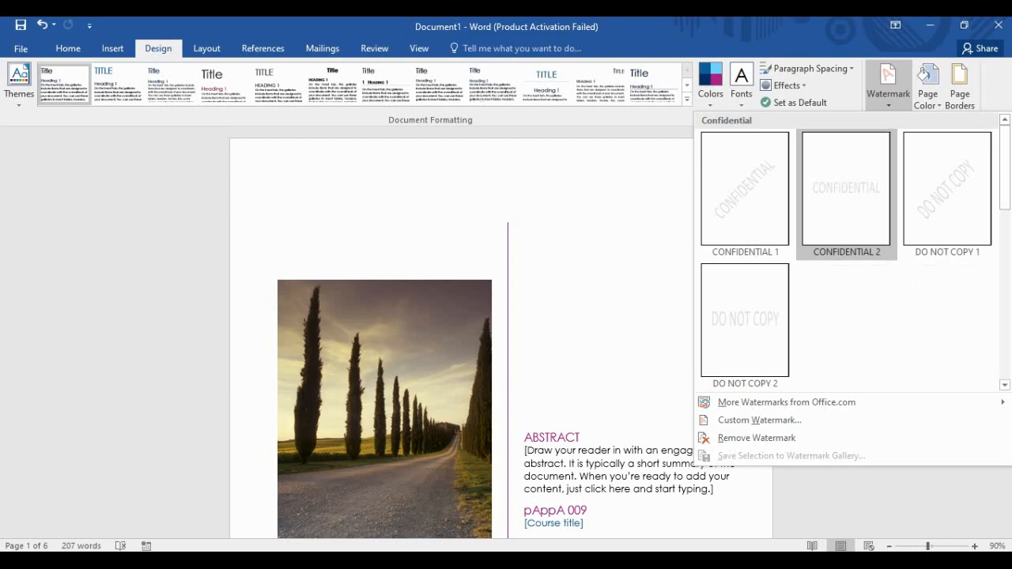
click(840, 229)
scroll(502, 332, down, 1)
scroll(501, 332, down, 10)
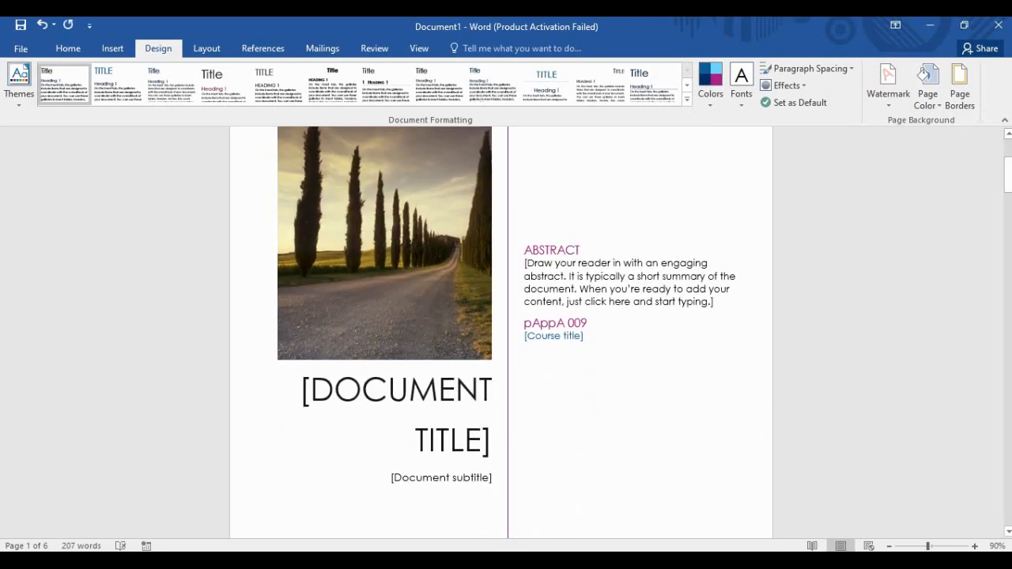
scroll(501, 332, down, 10)
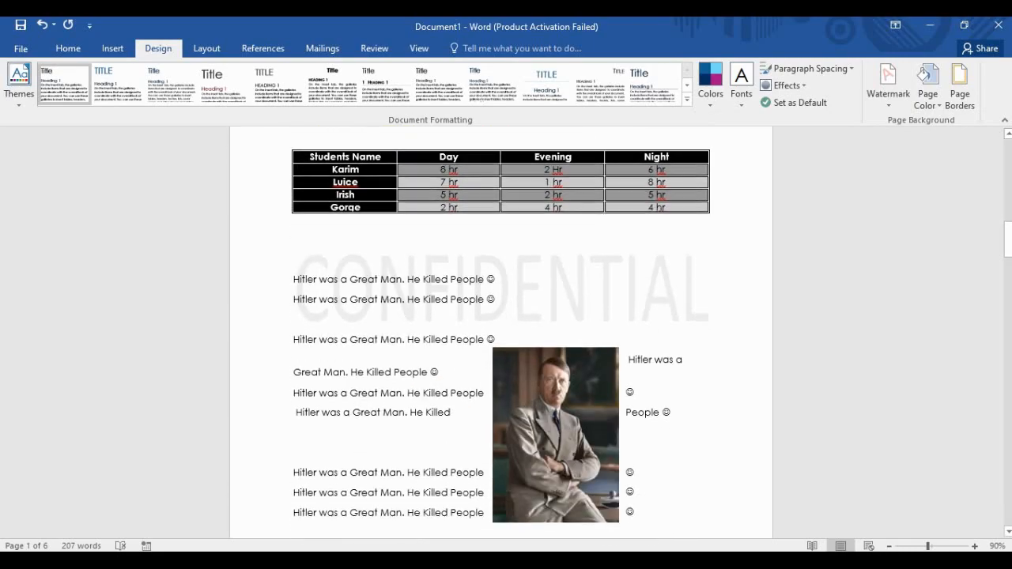
scroll(502, 332, down, 10)
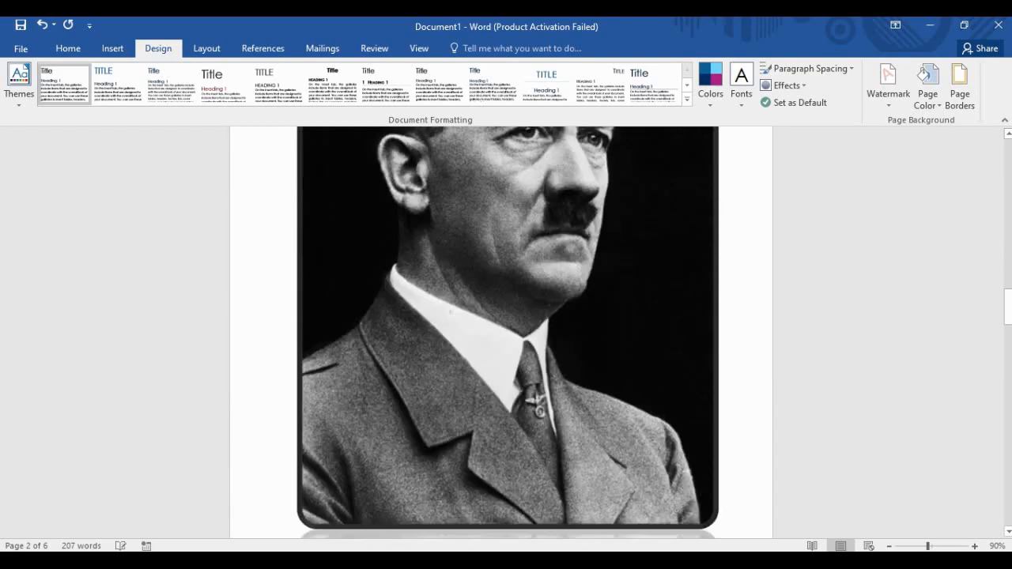
scroll(501, 332, down, 6)
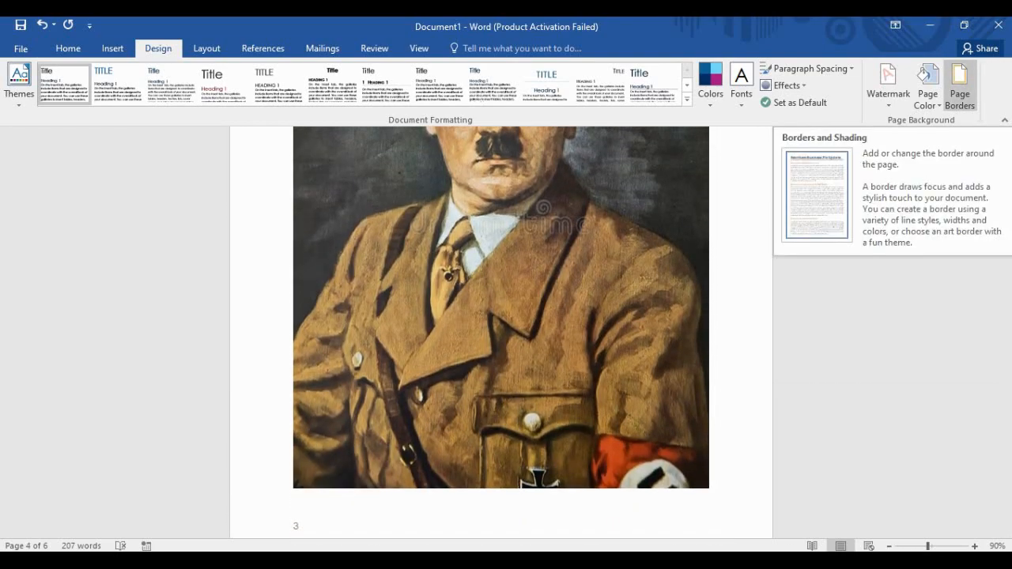
click(959, 87)
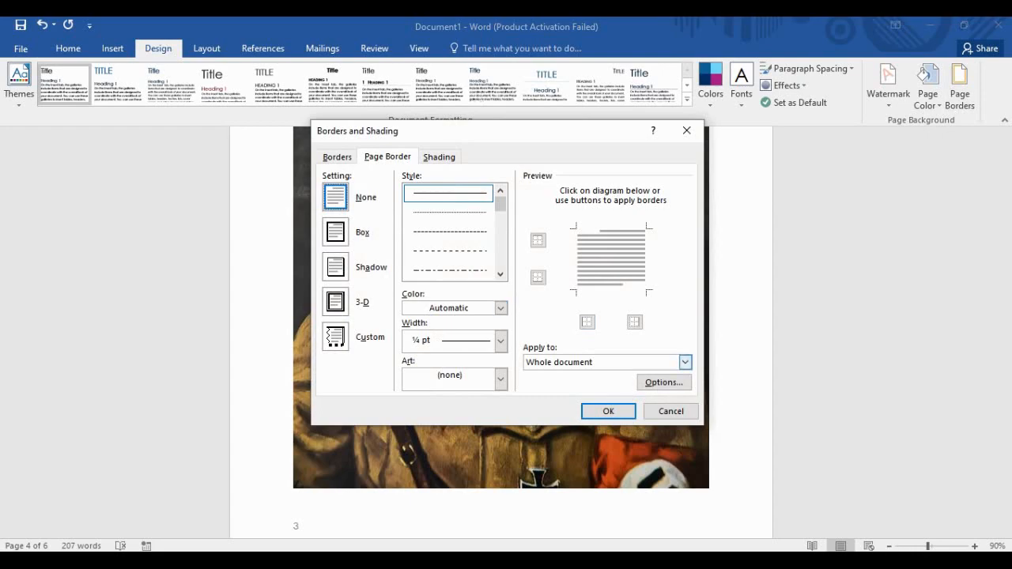
click(337, 157)
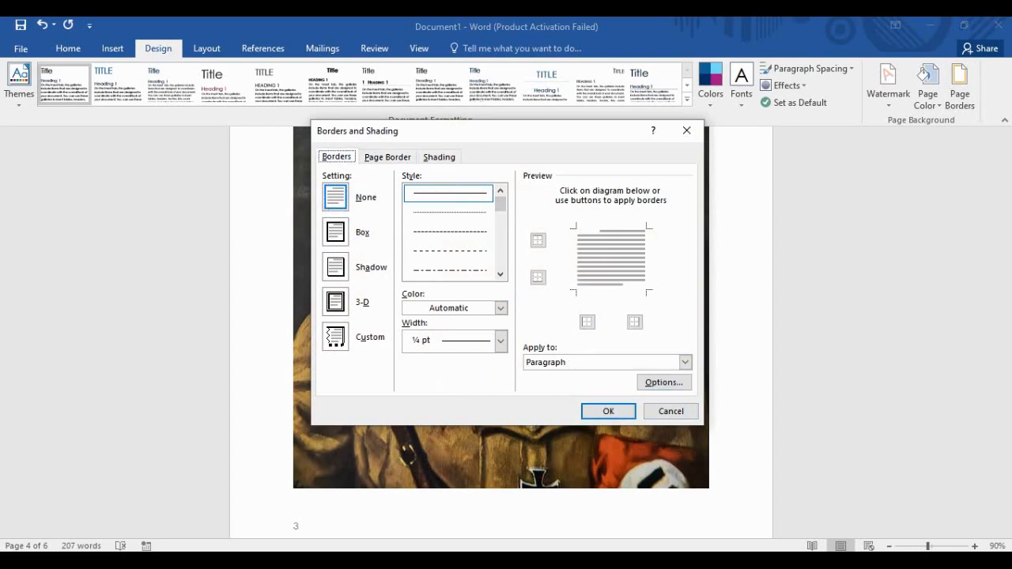
click(428, 158)
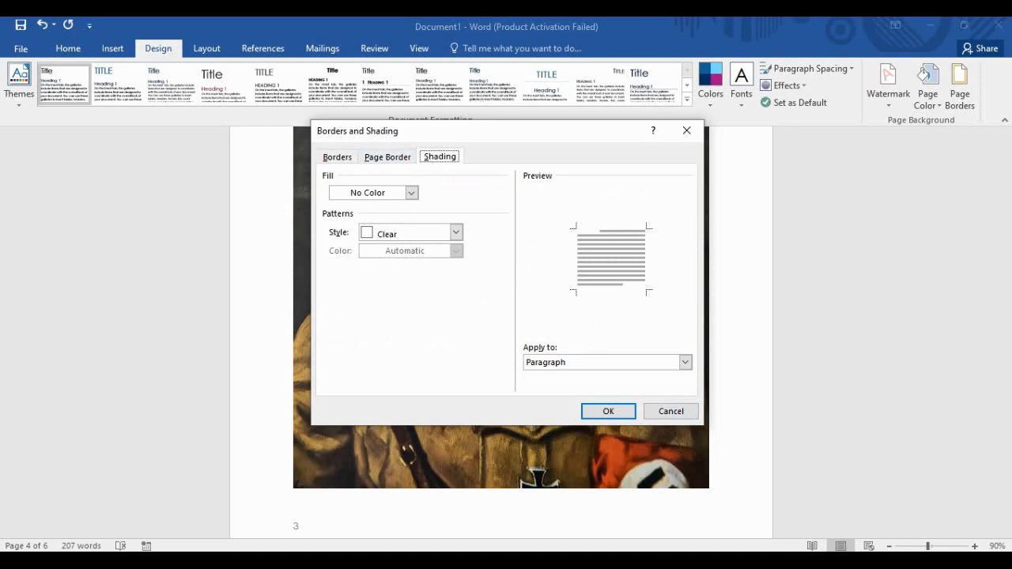
click(671, 411)
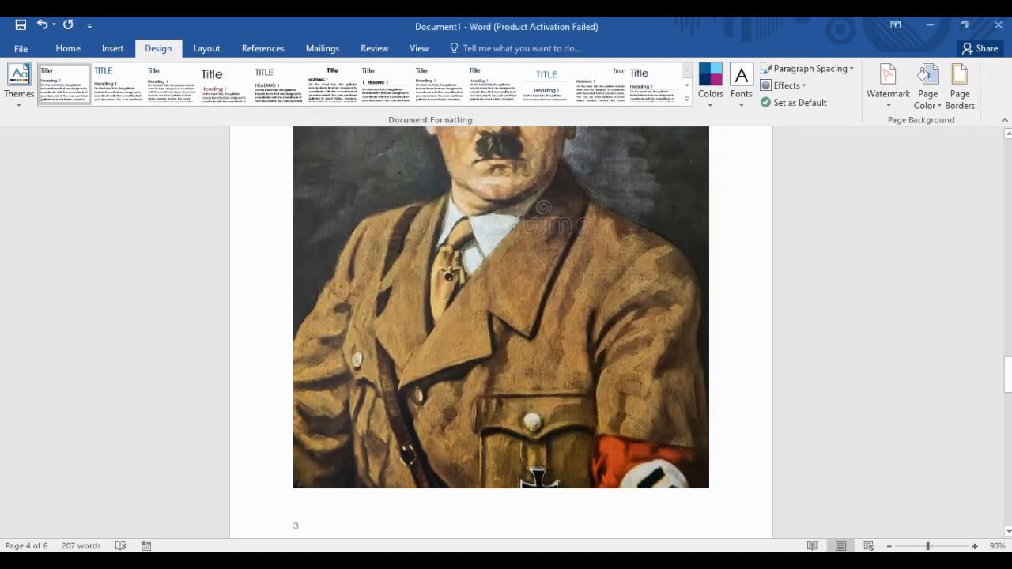
click(927, 87)
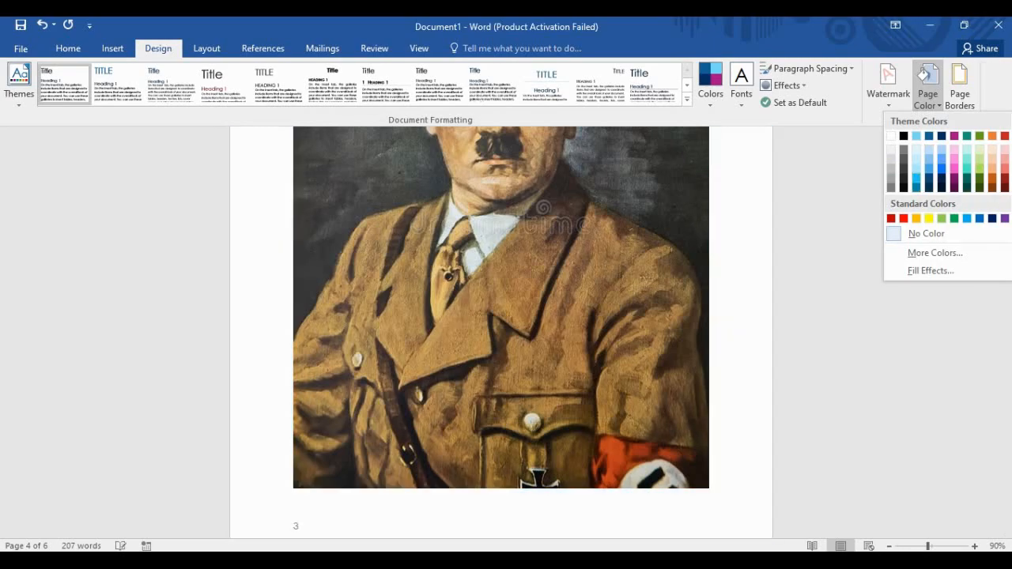
key(Escape)
scroll(501, 333, up, 10)
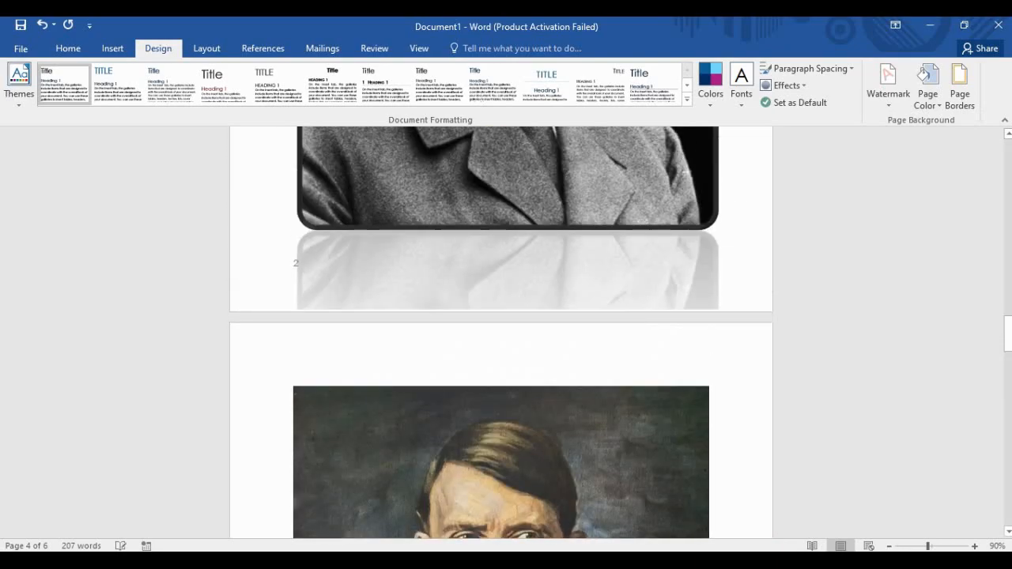
scroll(501, 332, up, 10)
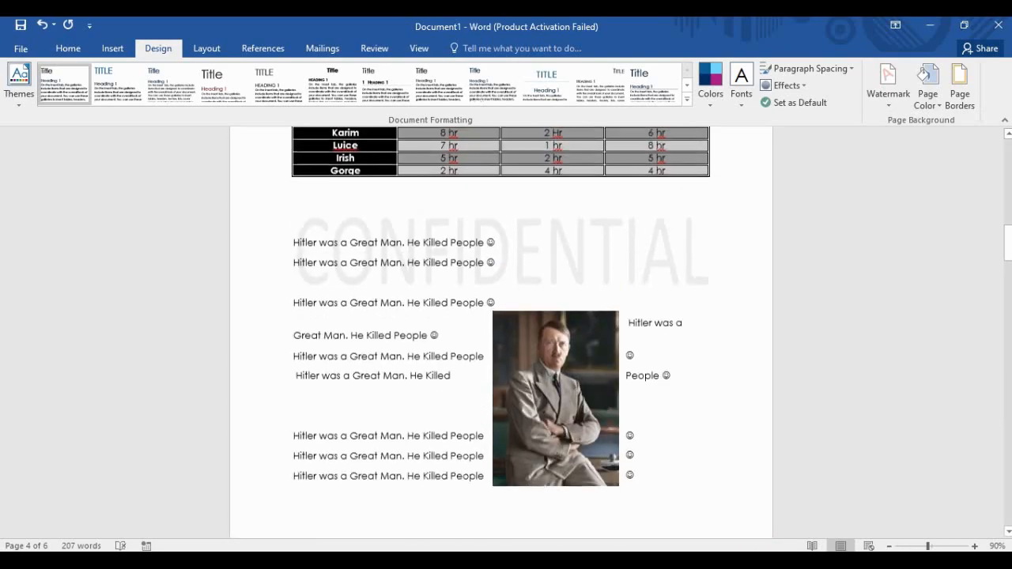
scroll(501, 332, up, 3)
scroll(500, 332, down, 7)
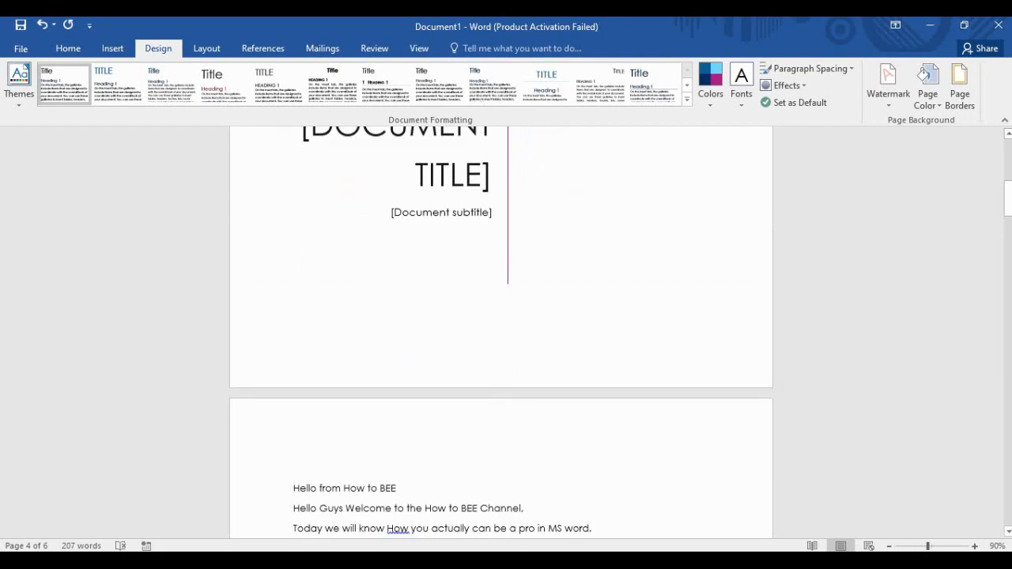
scroll(500, 332, down, 3)
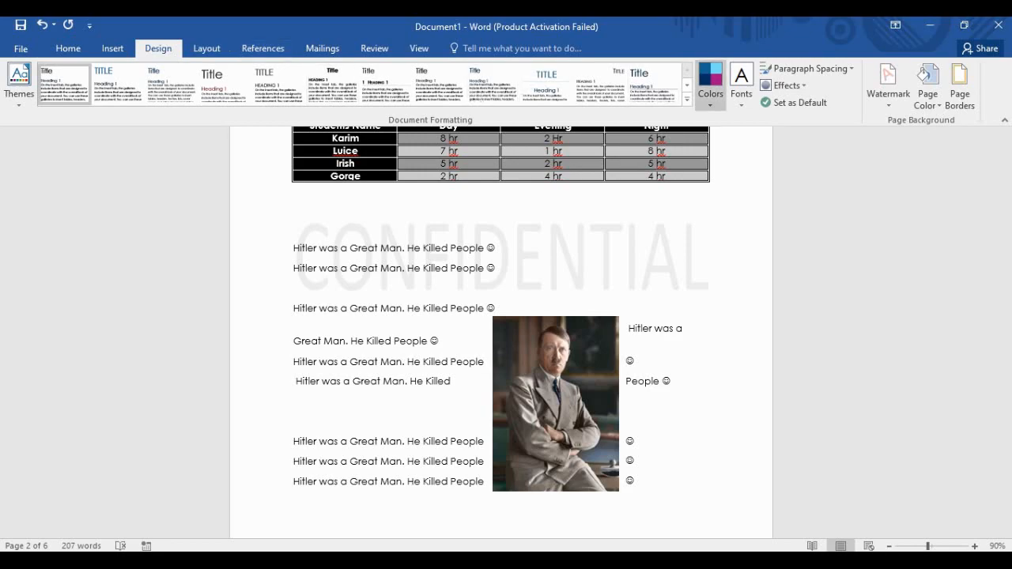
click(710, 83)
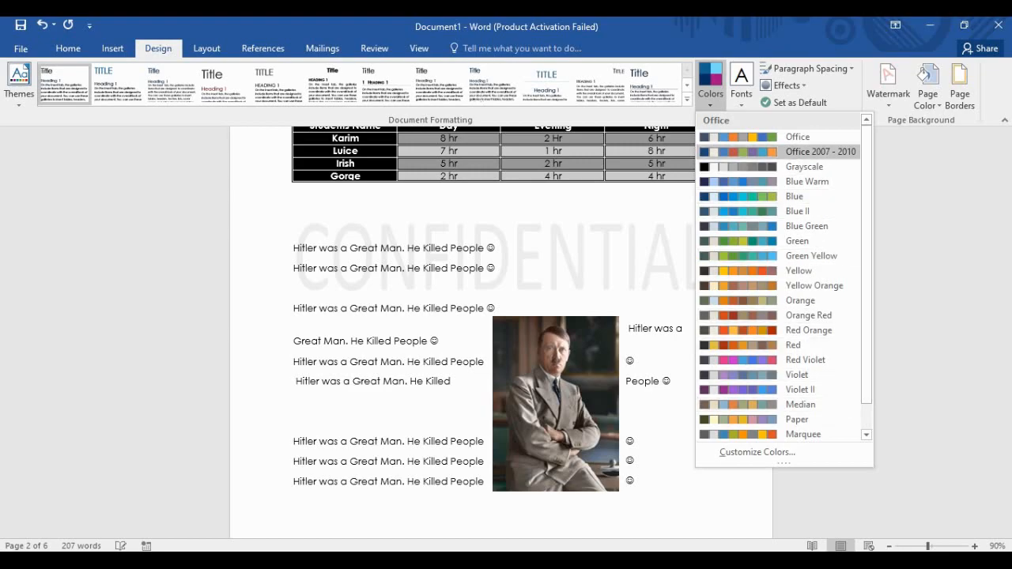
key(Escape)
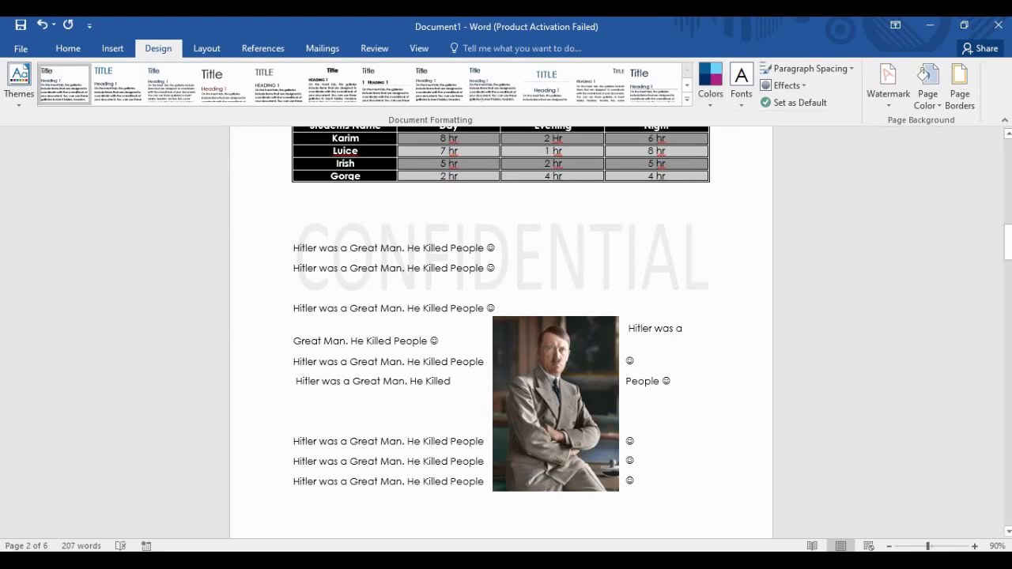
click(741, 83)
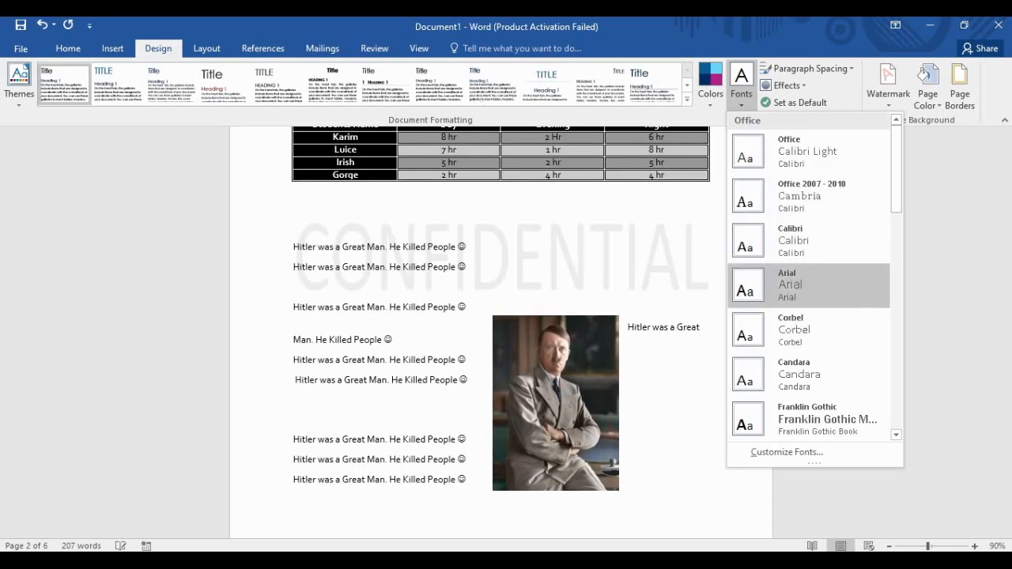
click(648, 197)
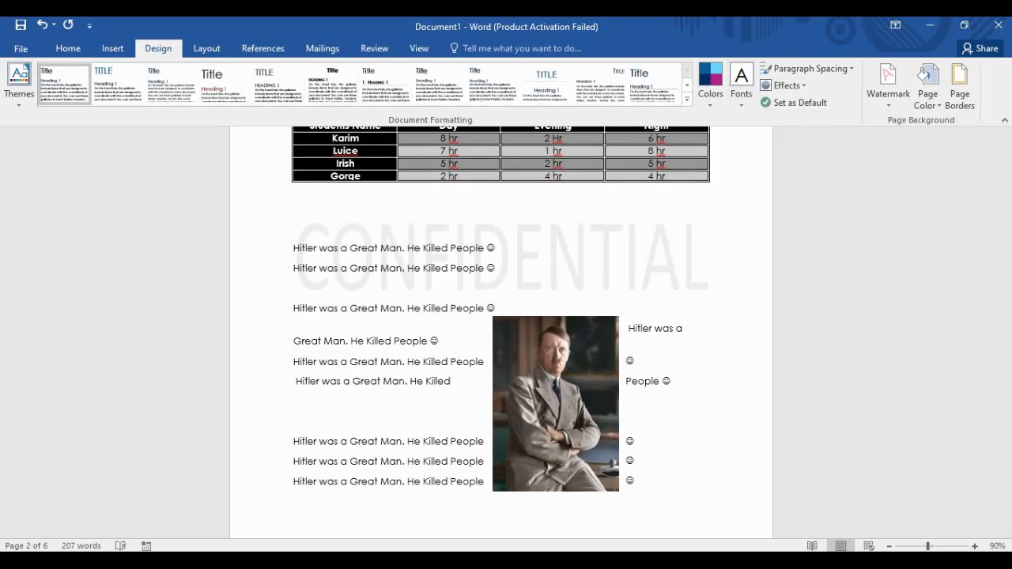
click(807, 68)
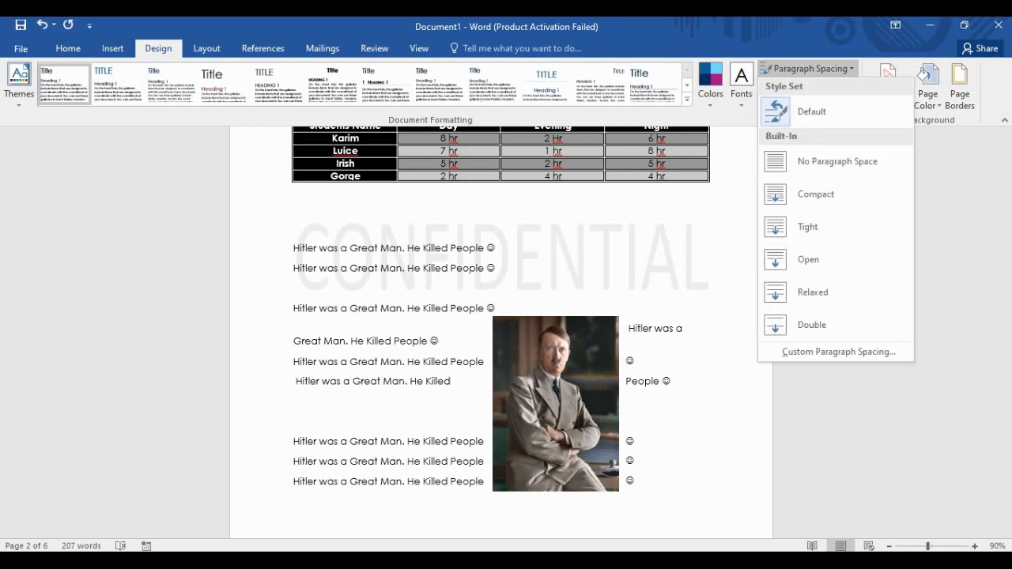
click(806, 68)
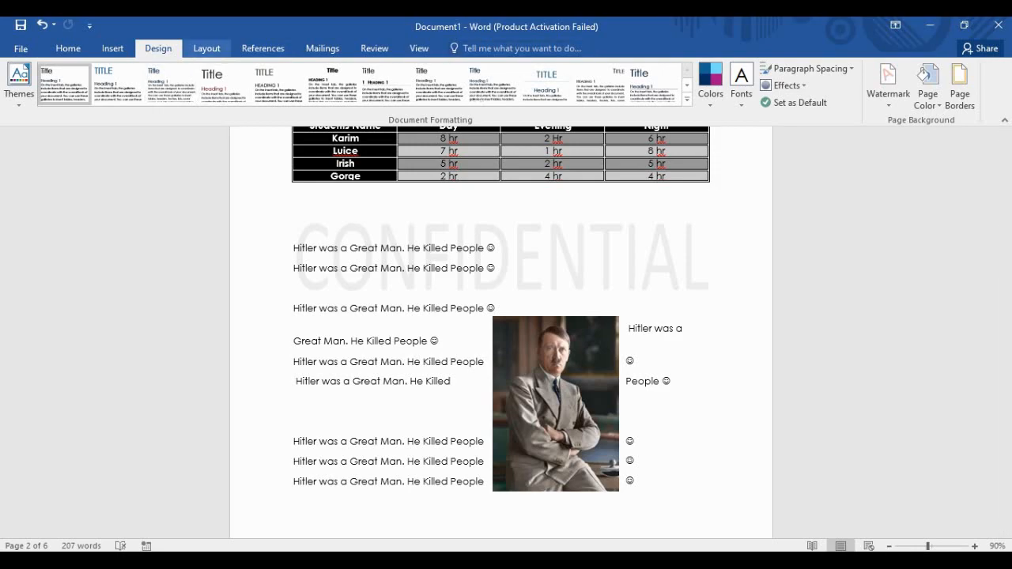
Set the page margins to the Narrow 0.5-inch preset.
click(206, 48)
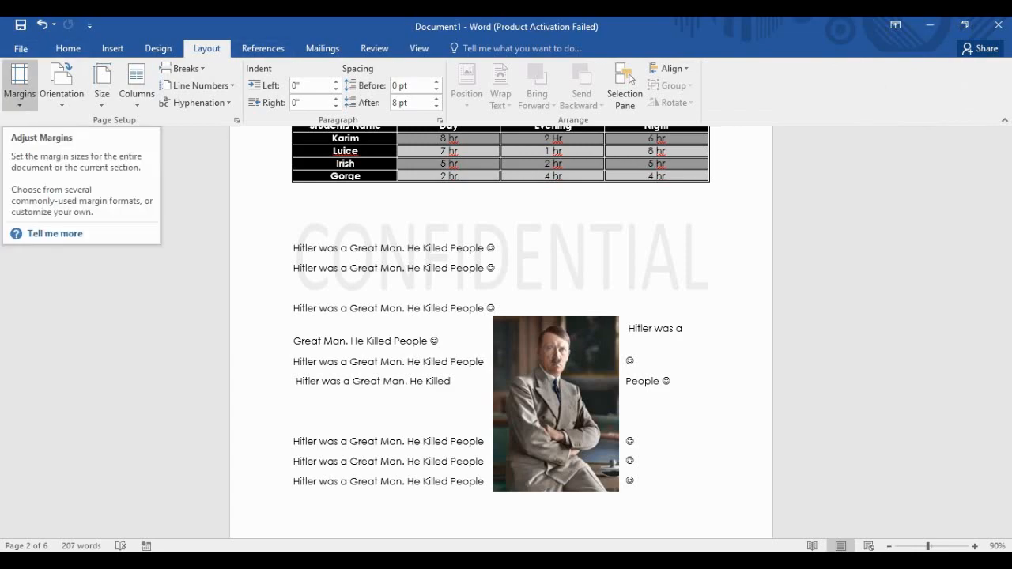
click(20, 83)
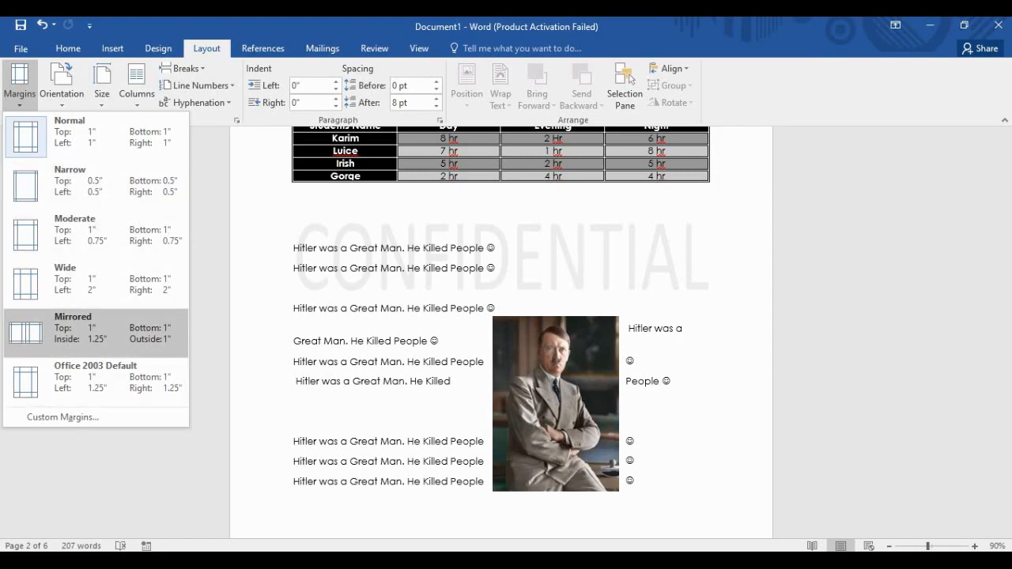
click(95, 134)
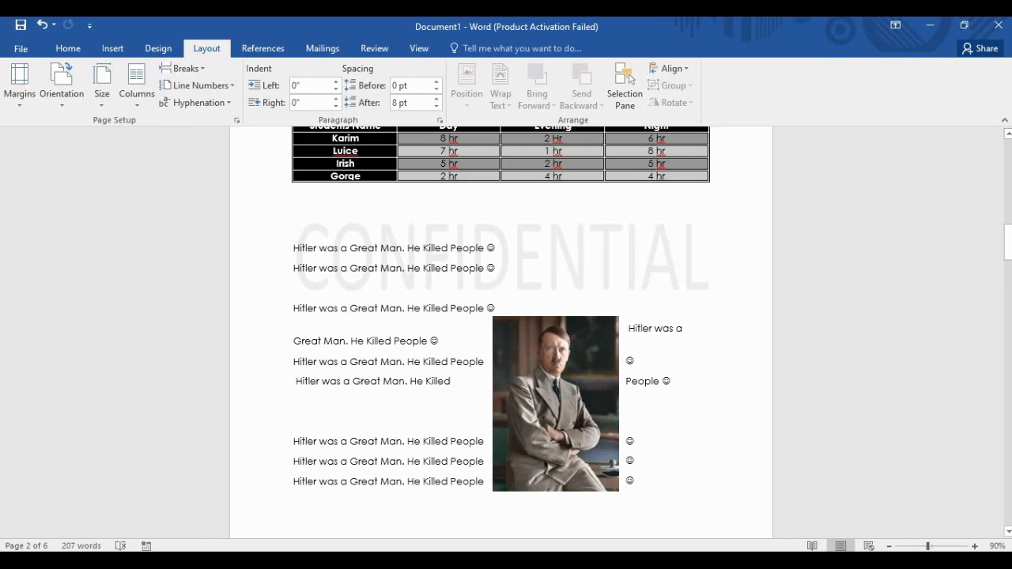
Check the narrow margins in the print preview, then return to the document.
key(ctrl+p)
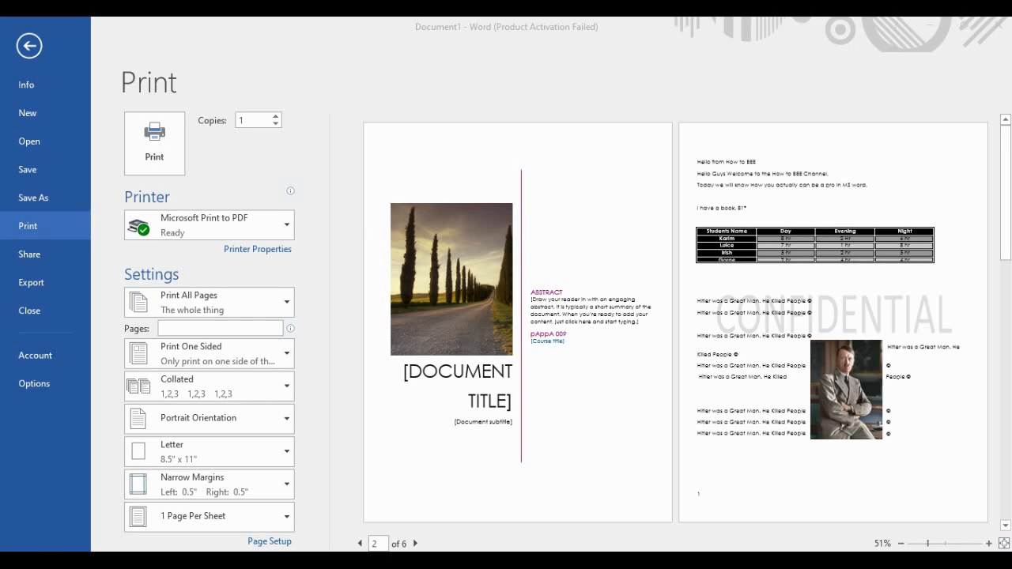
click(29, 46)
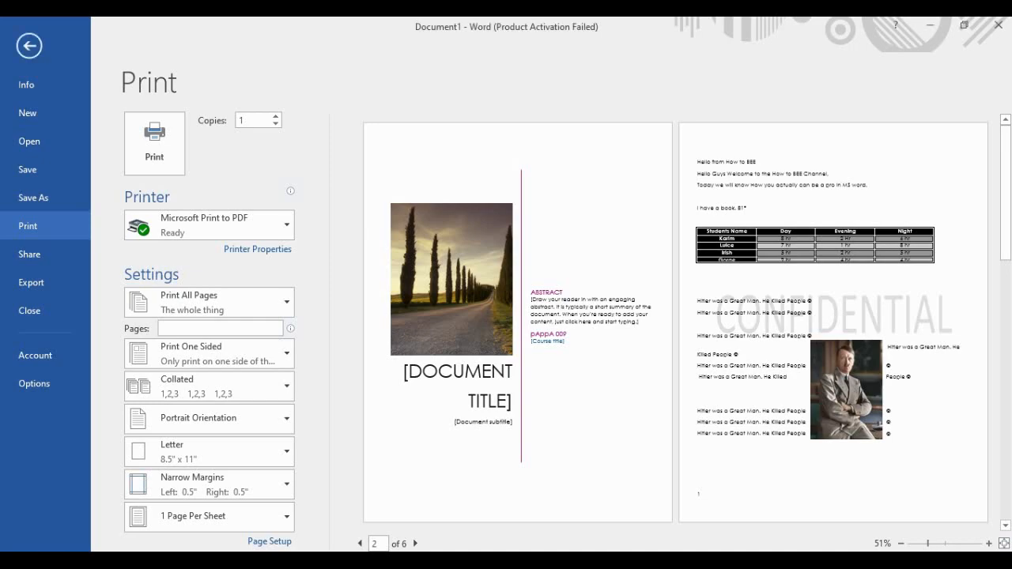
click(29, 46)
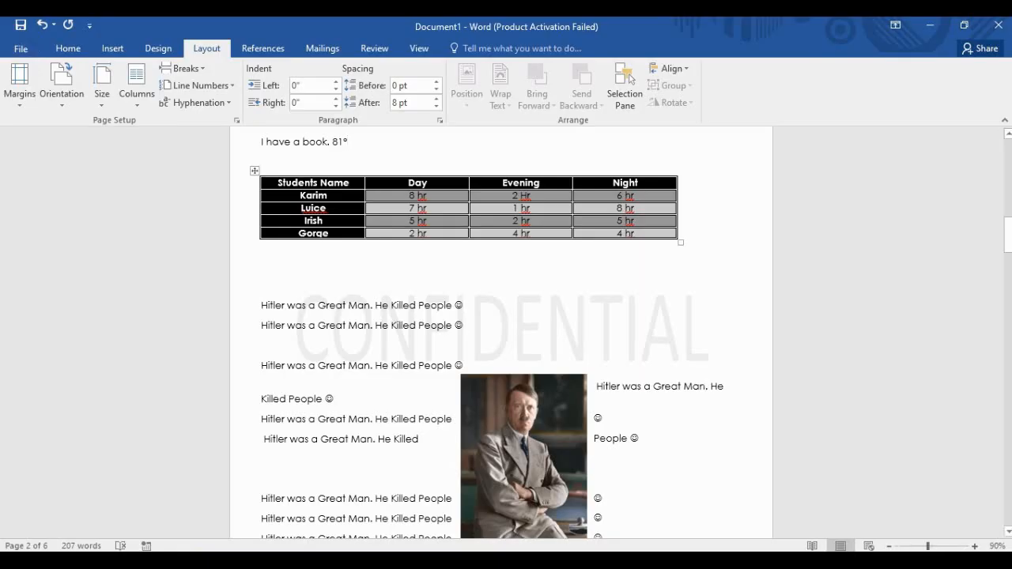
scroll(500, 332, down, 15)
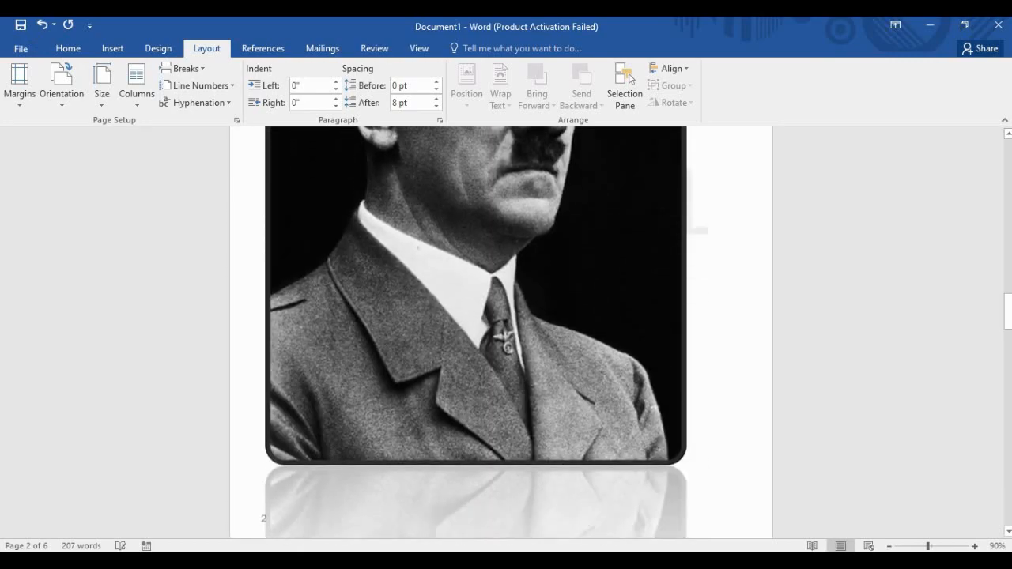
scroll(501, 332, down, 10)
scroll(501, 332, up, 10)
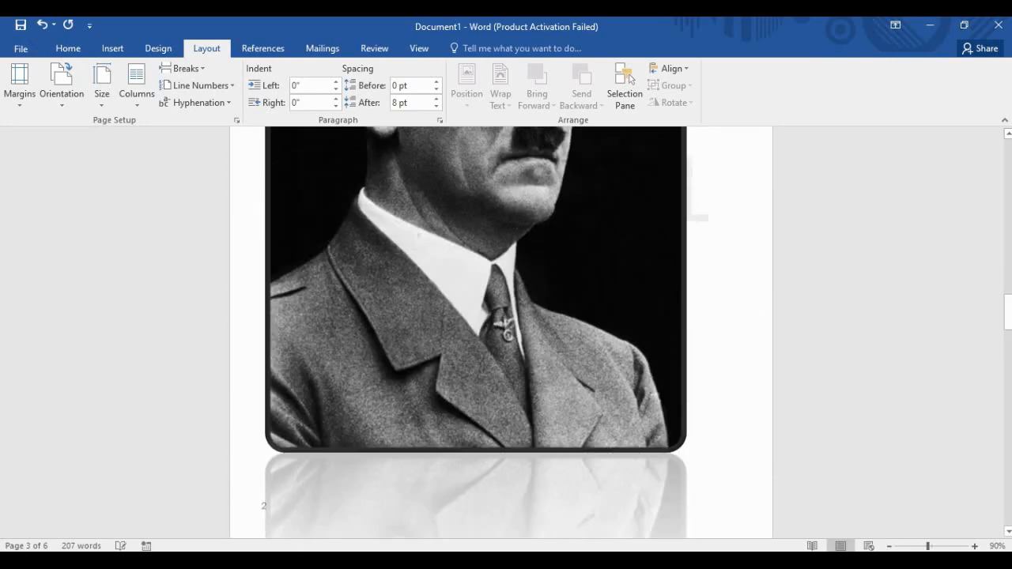
scroll(474, 332, up, 5)
Look over the paper sizes, keep Letter, and bring up the References tools.
click(101, 86)
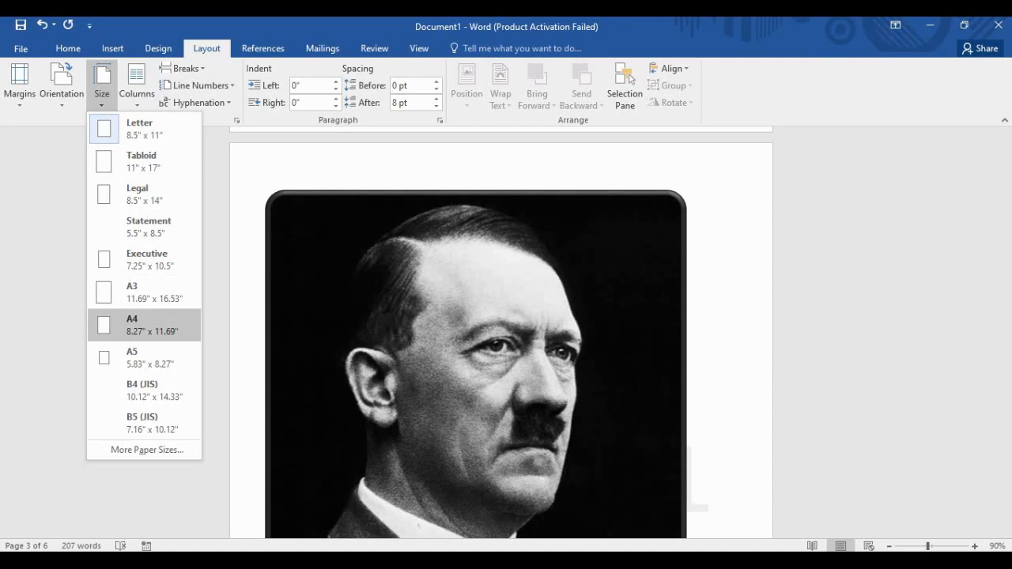
scroll(500, 333, down, 10)
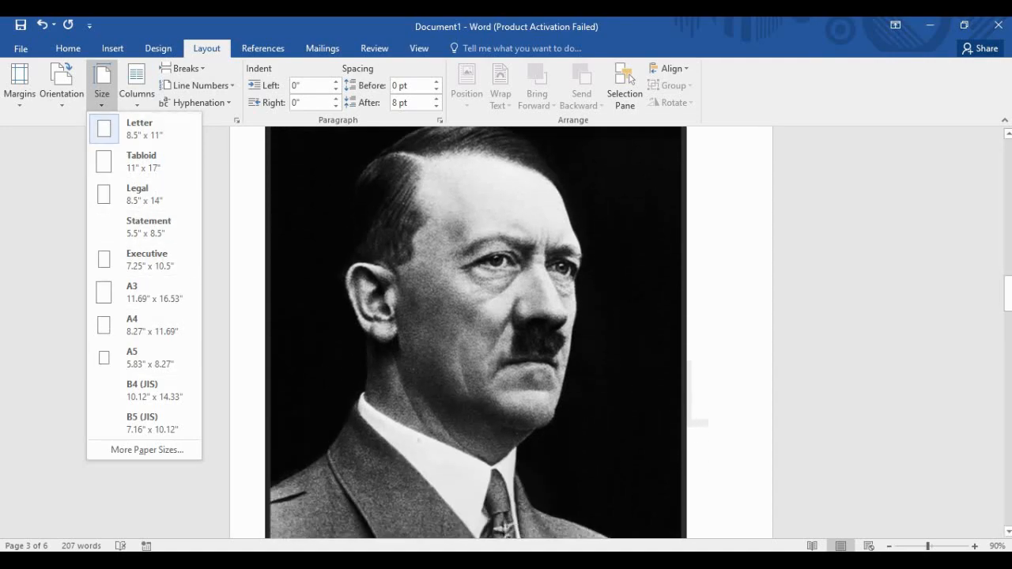
scroll(500, 332, down, 3)
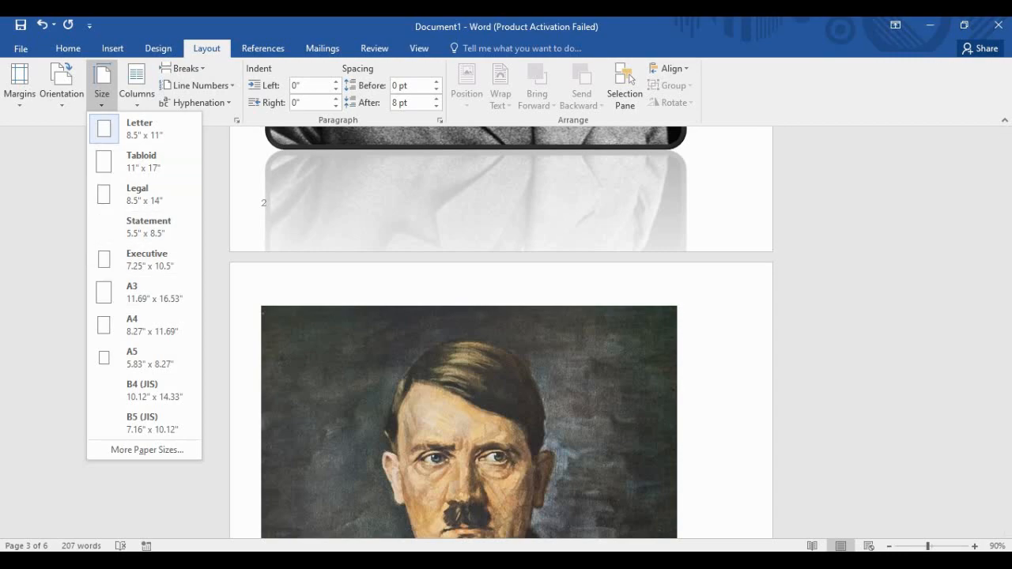
scroll(501, 332, down, 5)
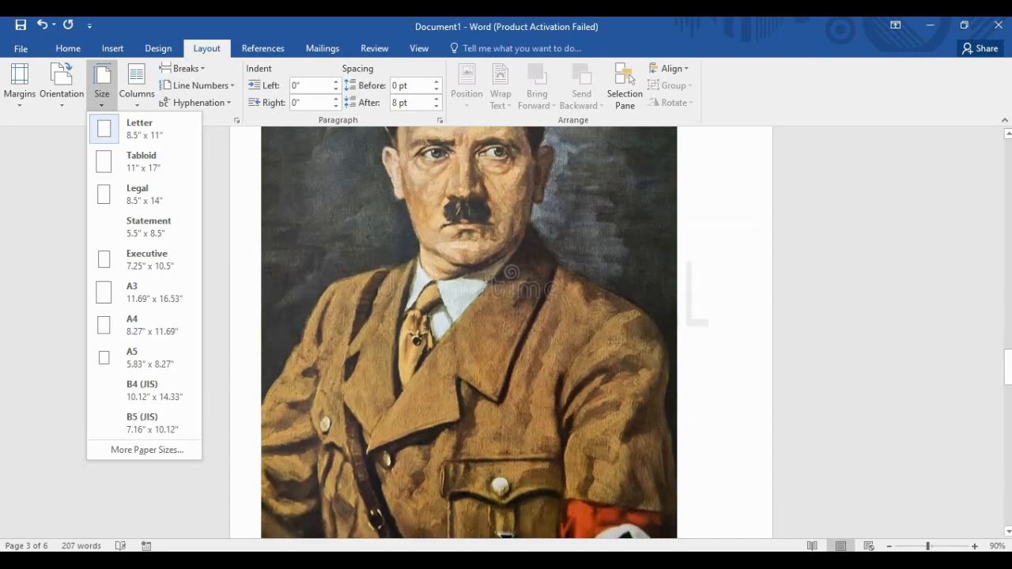
scroll(501, 332, down, 3)
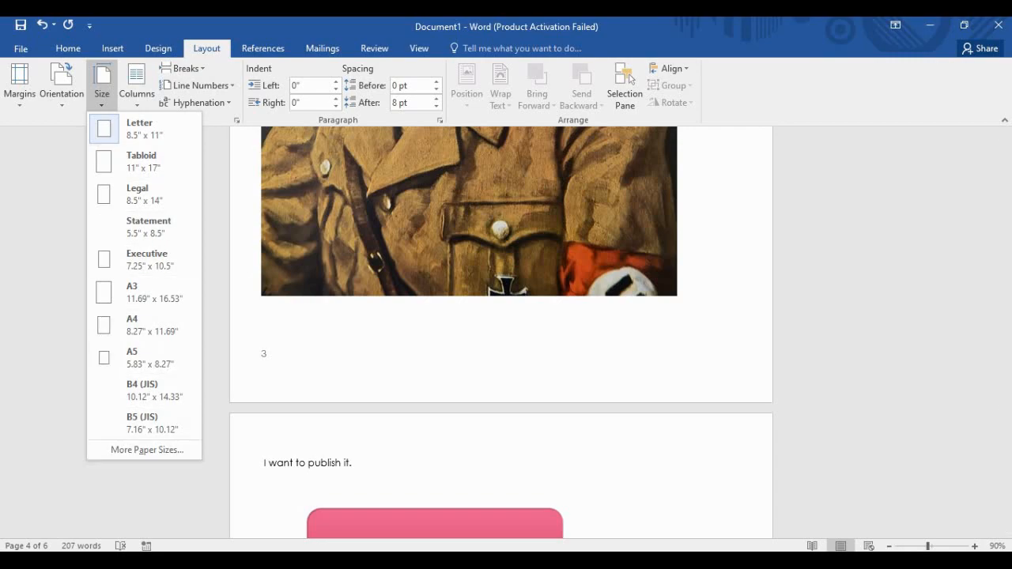
click(183, 69)
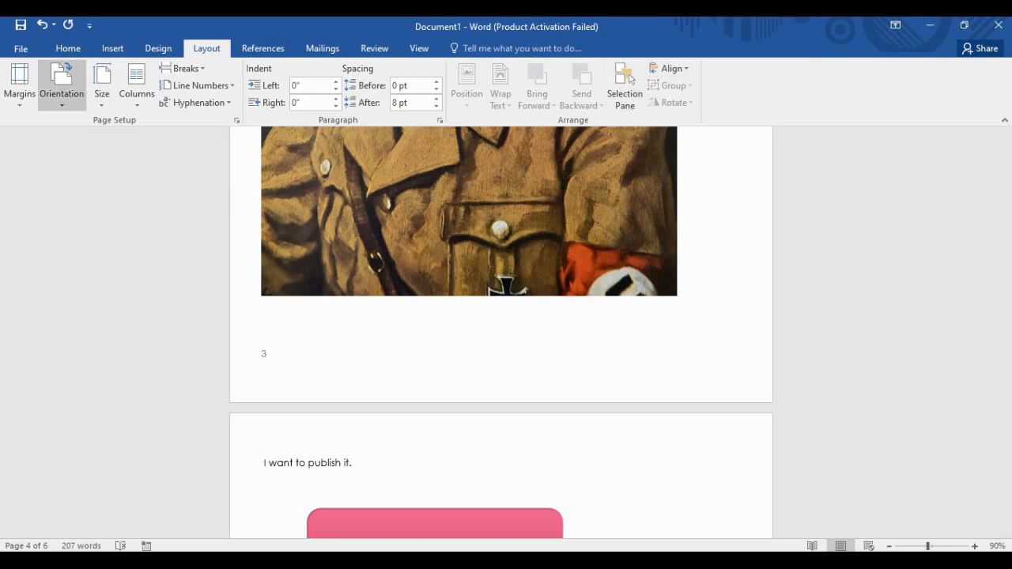
click(263, 49)
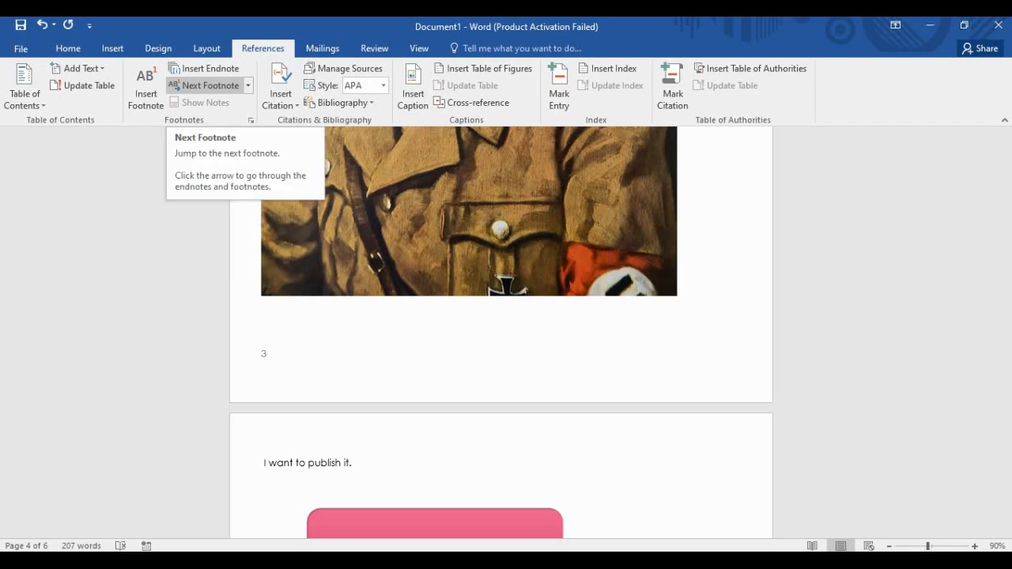
Select 'I want to publish it.' and insert an endnote reading 'Book of Justice.'.
scroll(502, 332, down, 2)
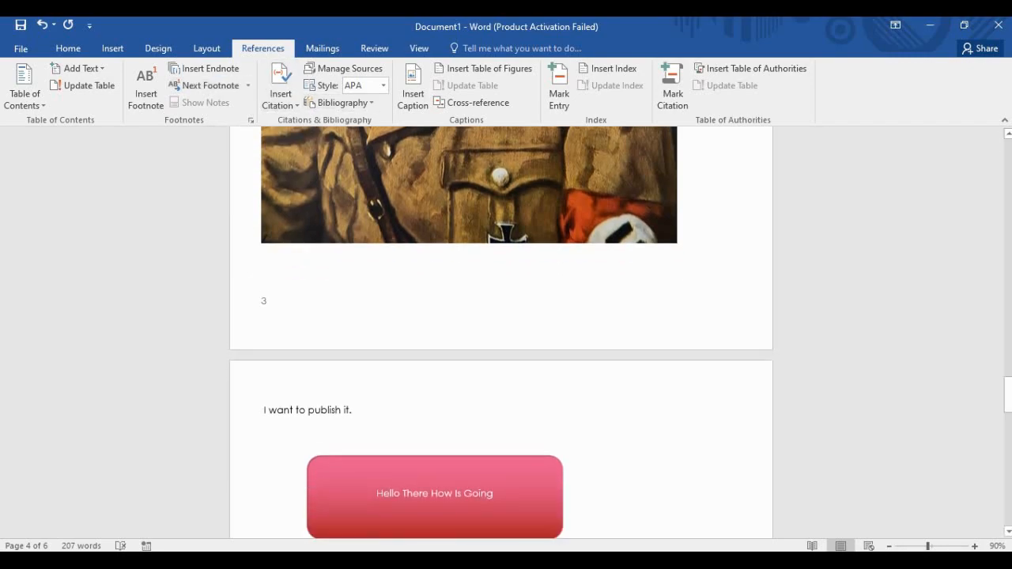
drag(354, 401, 261, 401)
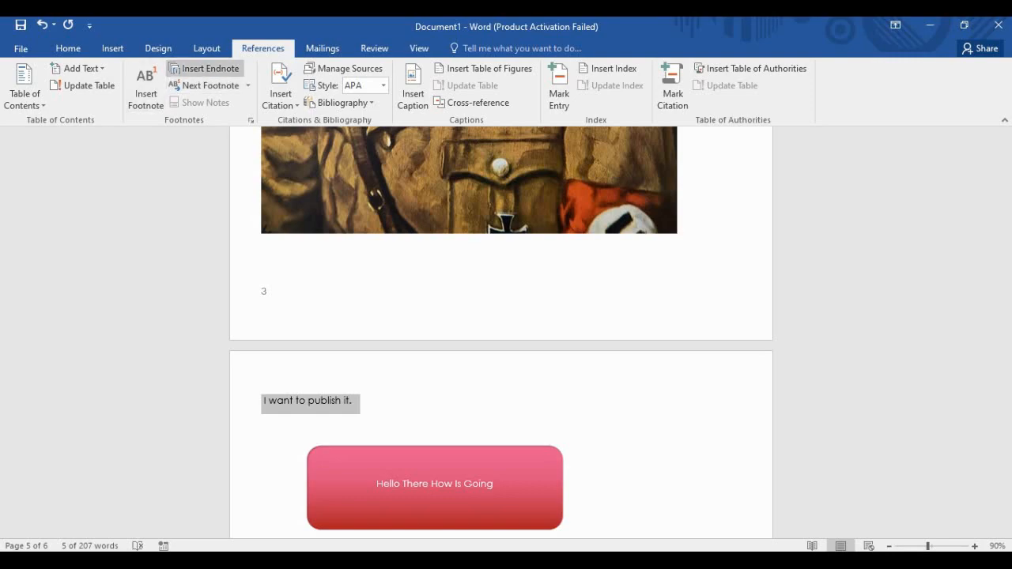
click(204, 69)
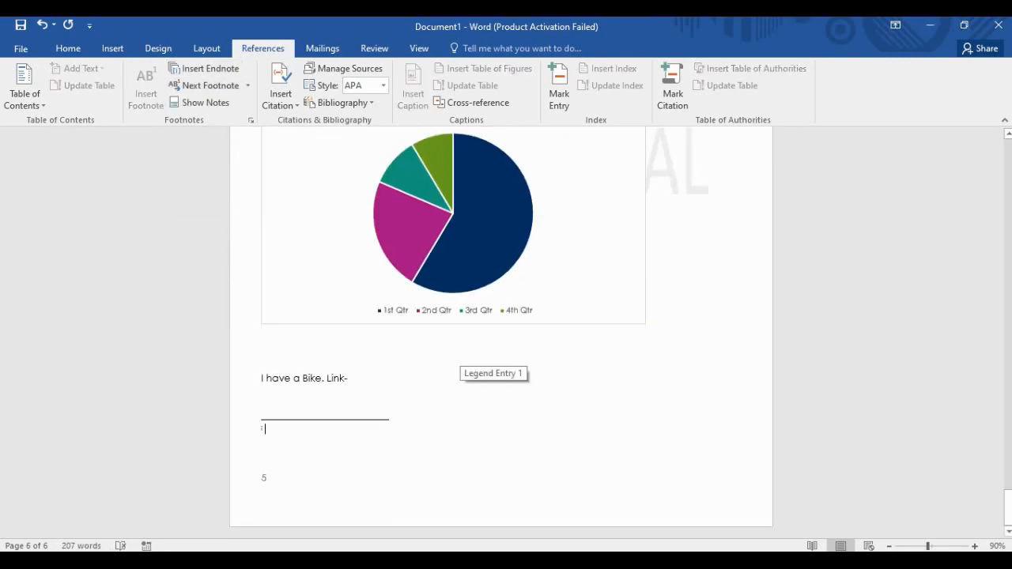
scroll(454, 370, up, 7)
scroll(450, 387, down, 7)
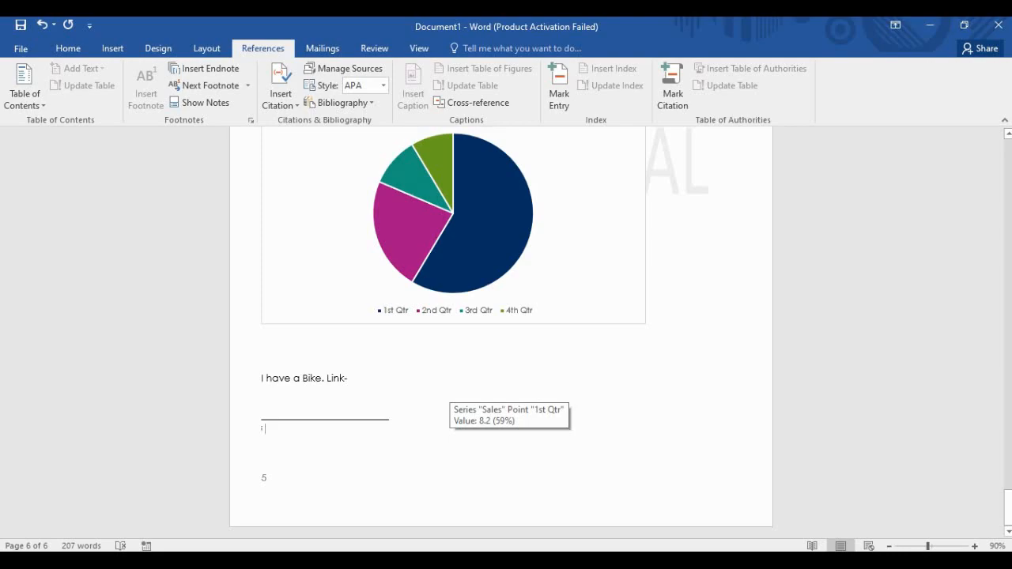
text(Boonk)
key(BackSpace)
key(BackSpace)
text(k of Justi)
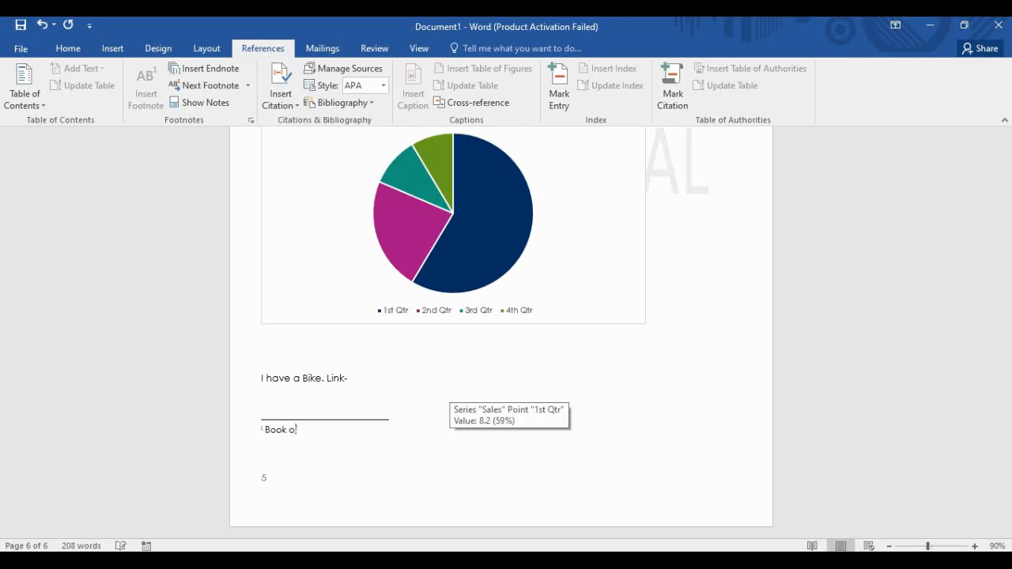
text(ce)
key(BackSpace)
text(.)
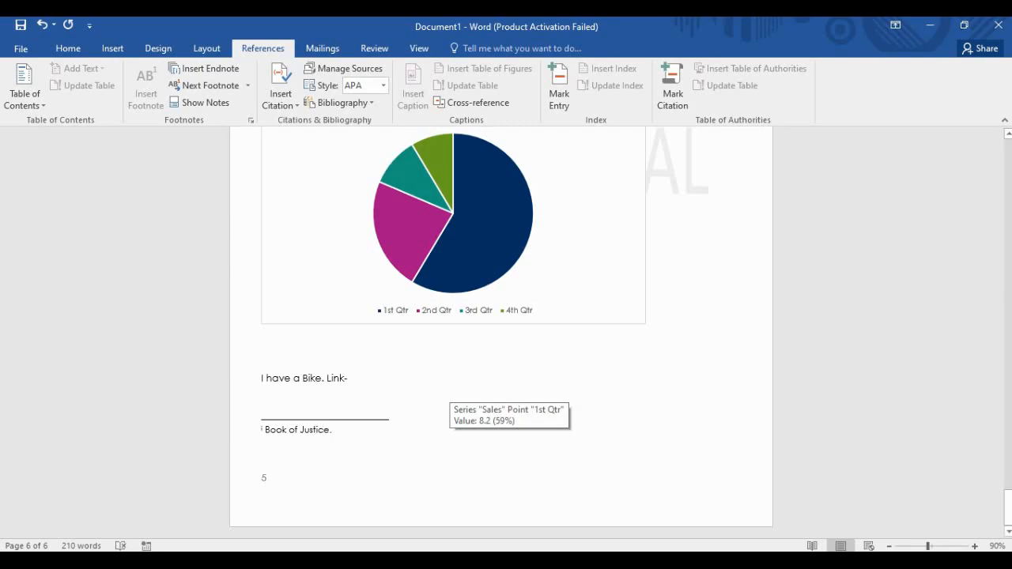
Return to the body text and check the note mark after the sentence.
click(262, 398)
scroll(500, 332, up, 20)
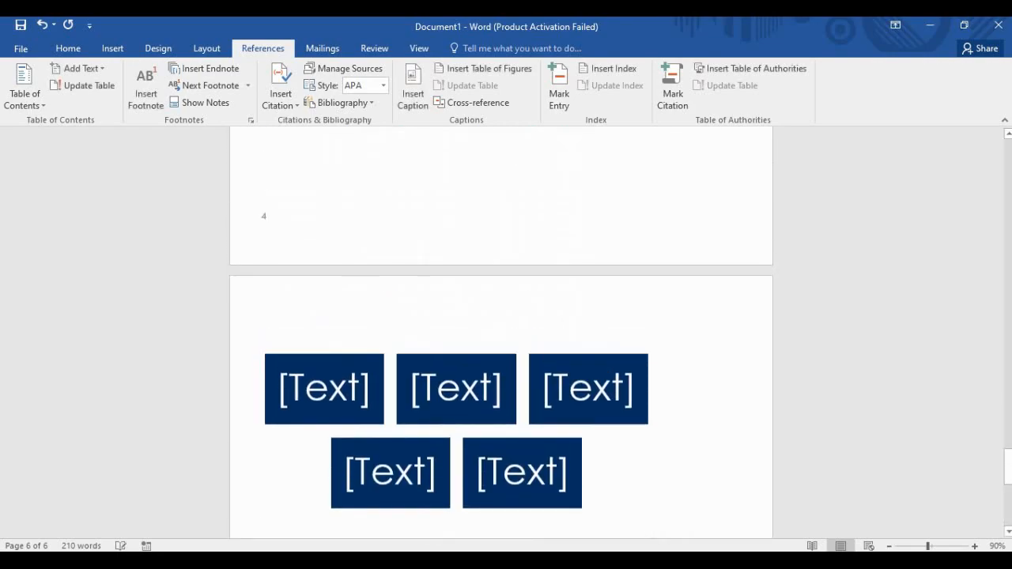
scroll(501, 332, up, 2)
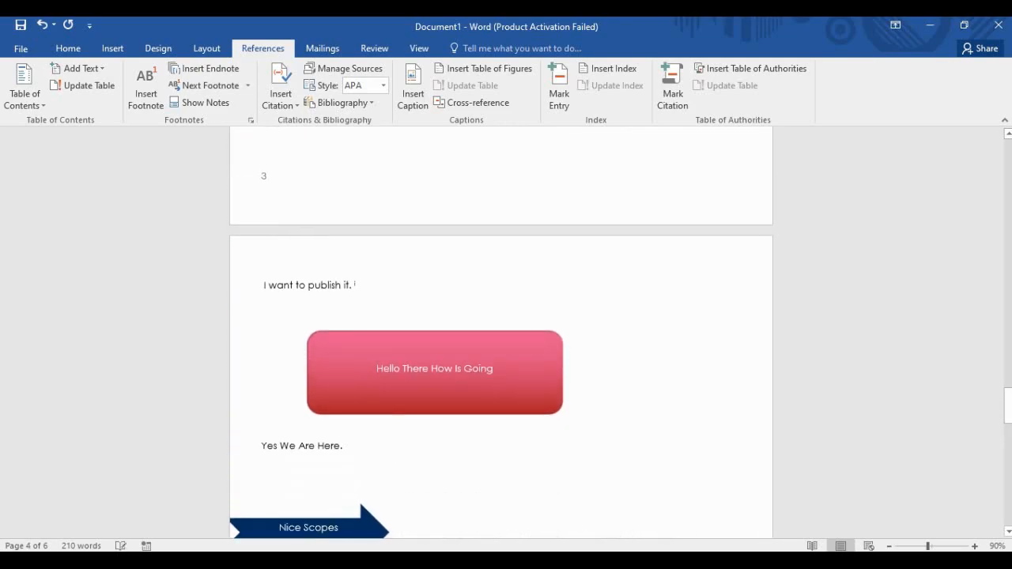
triple_click(352, 285)
click(321, 286)
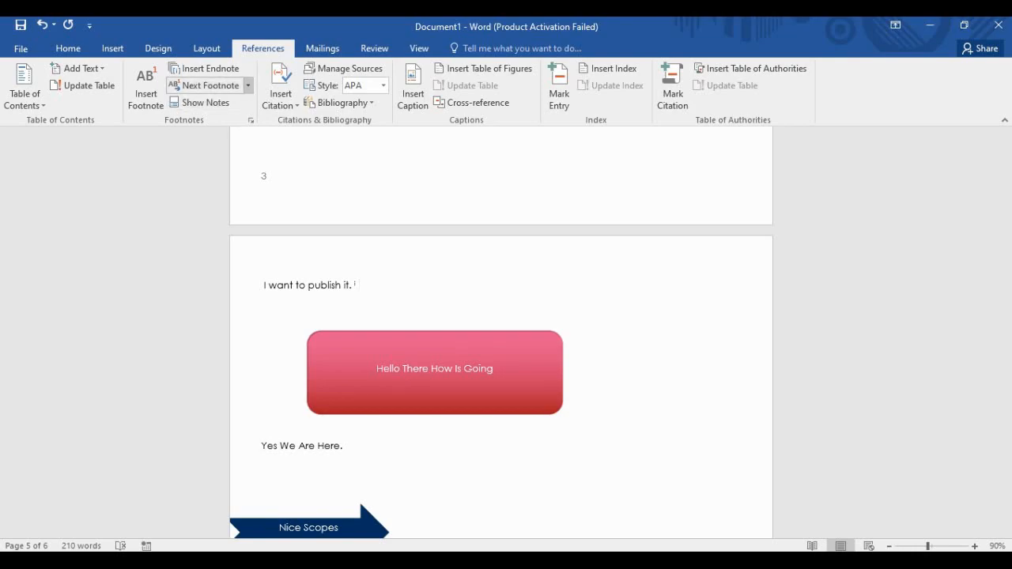
click(248, 85)
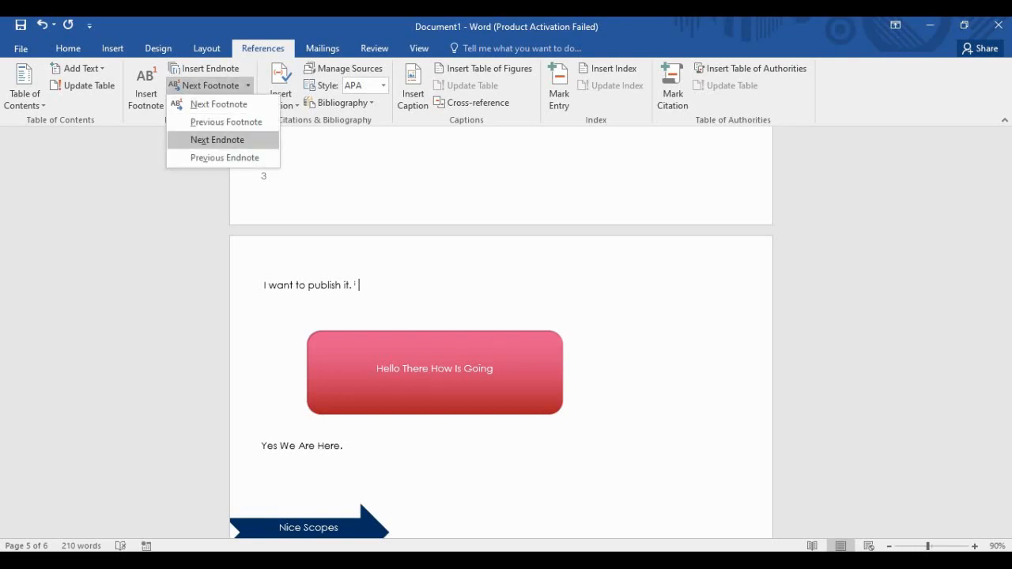
click(248, 86)
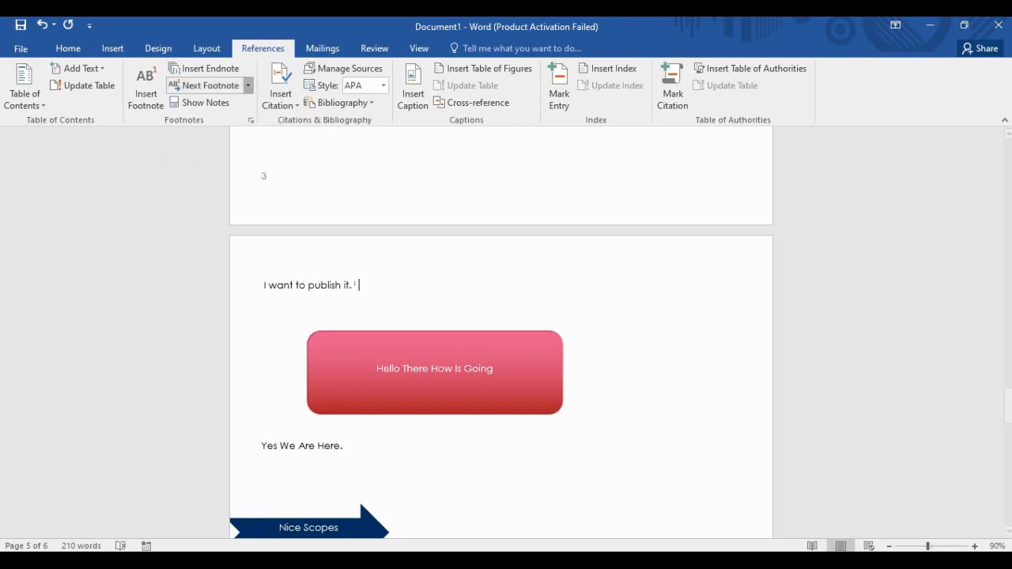
click(202, 102)
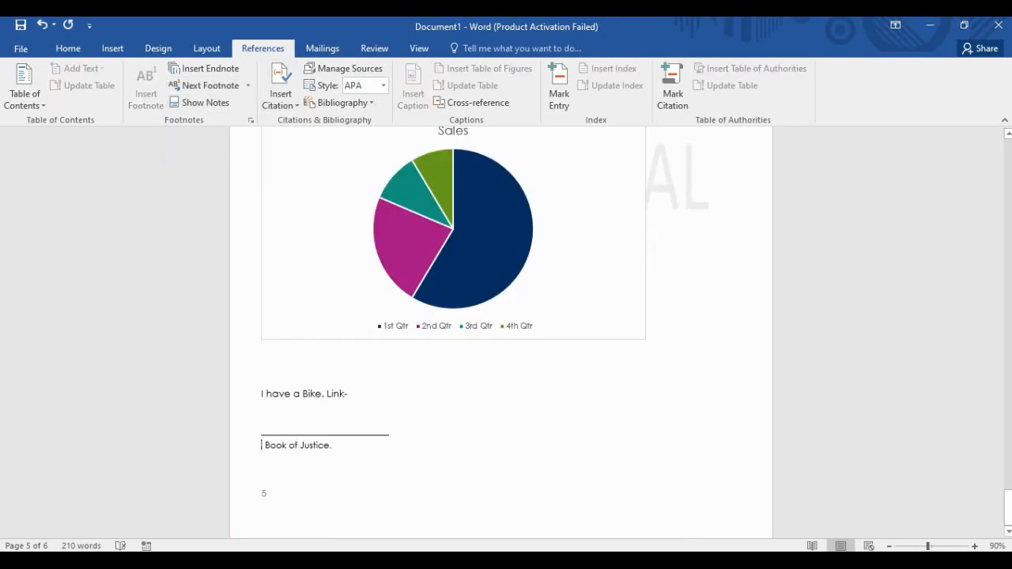
click(333, 431)
scroll(453, 332, up, 10)
scroll(501, 332, up, 10)
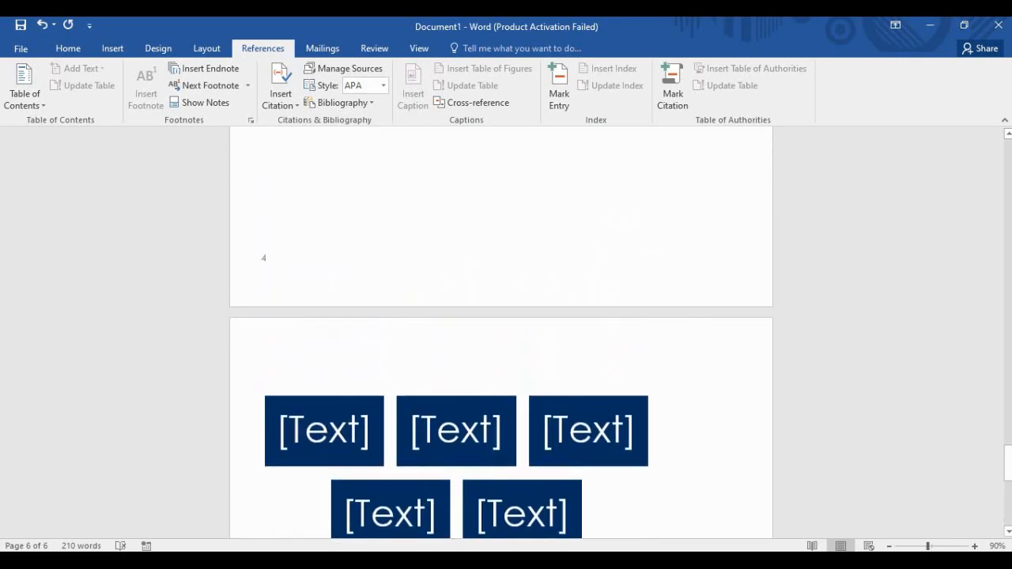
scroll(500, 332, up, 10)
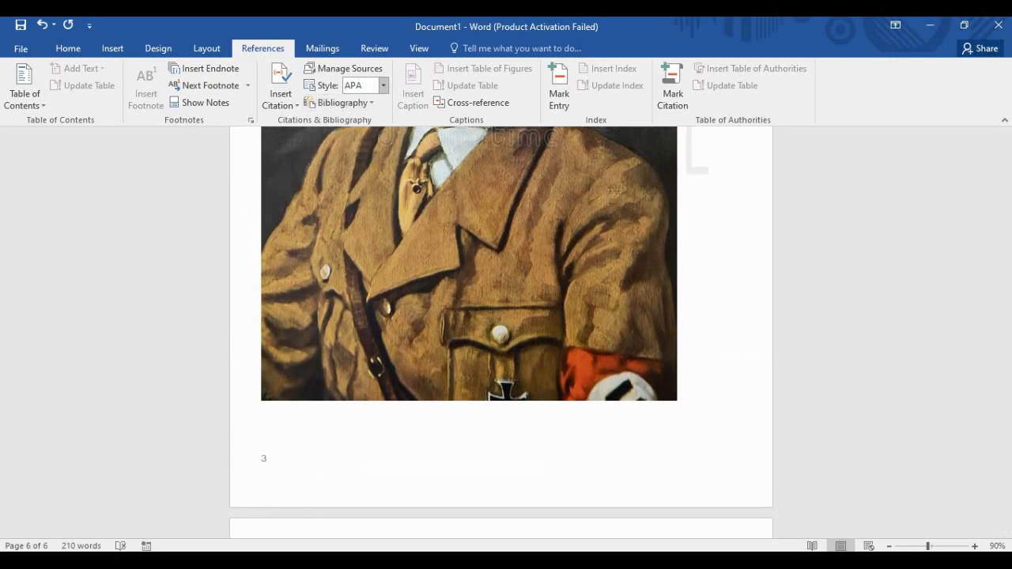
click(383, 85)
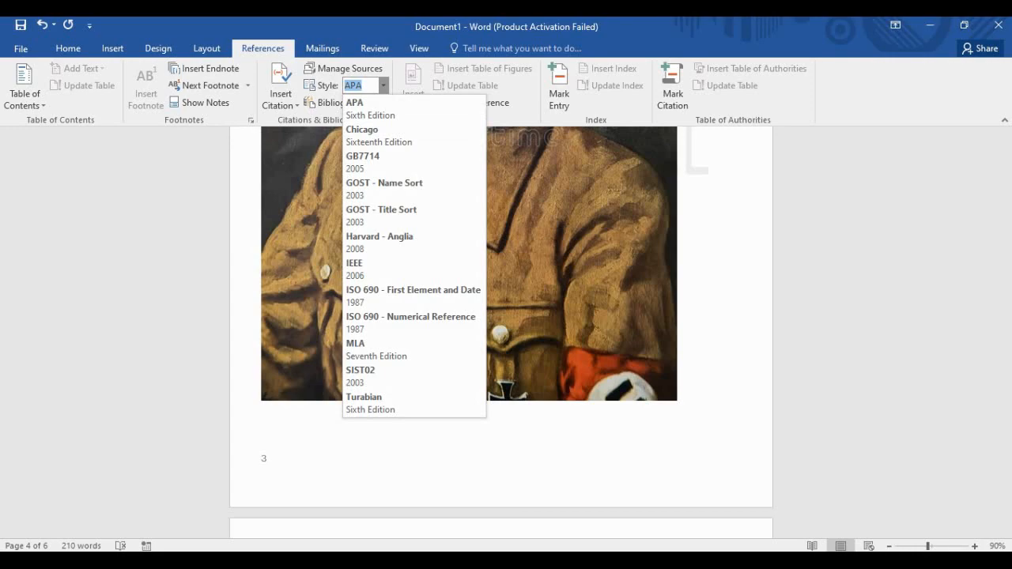
key(Escape)
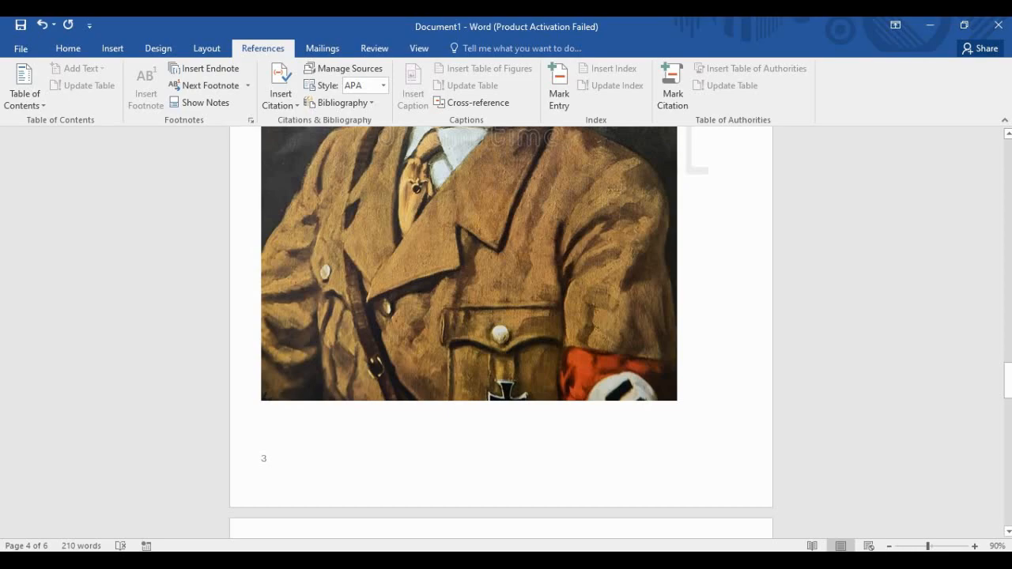
scroll(501, 329, down, 3)
scroll(501, 328, up, 1)
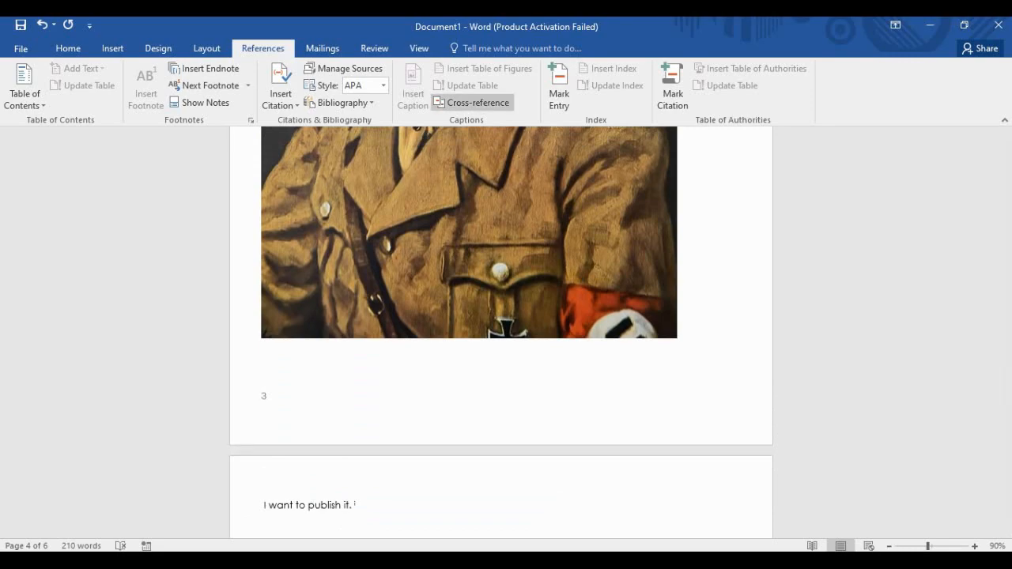
Review the cross-reference options without inserting one, then bring up the Mailings tools.
click(473, 102)
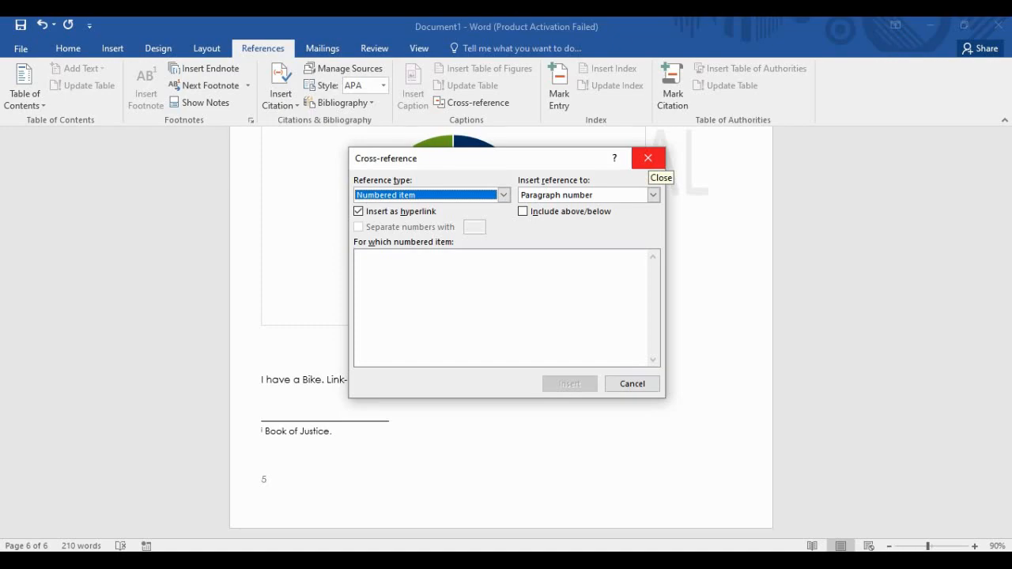
click(648, 158)
scroll(557, 419, up, 15)
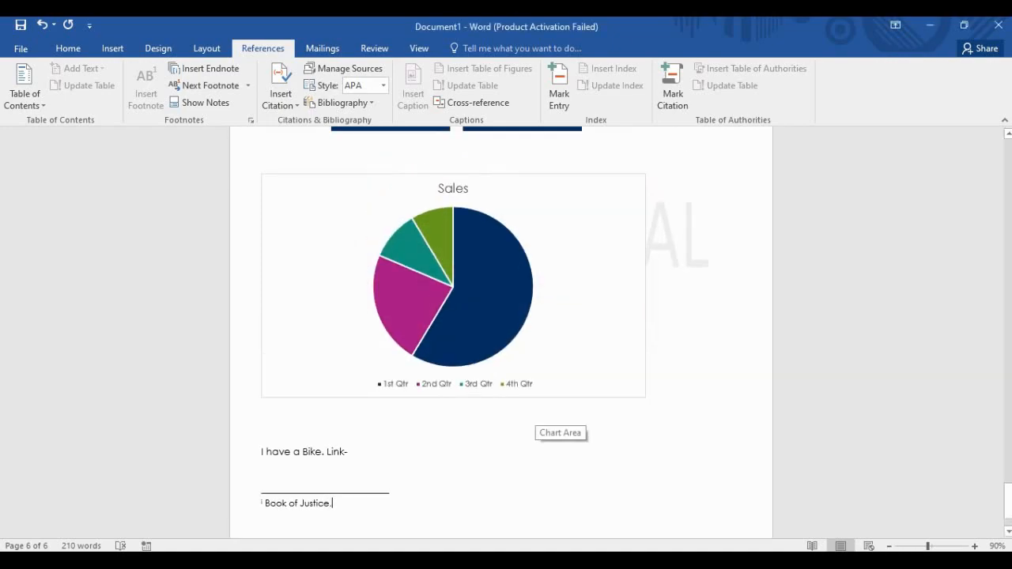
scroll(557, 419, up, 5)
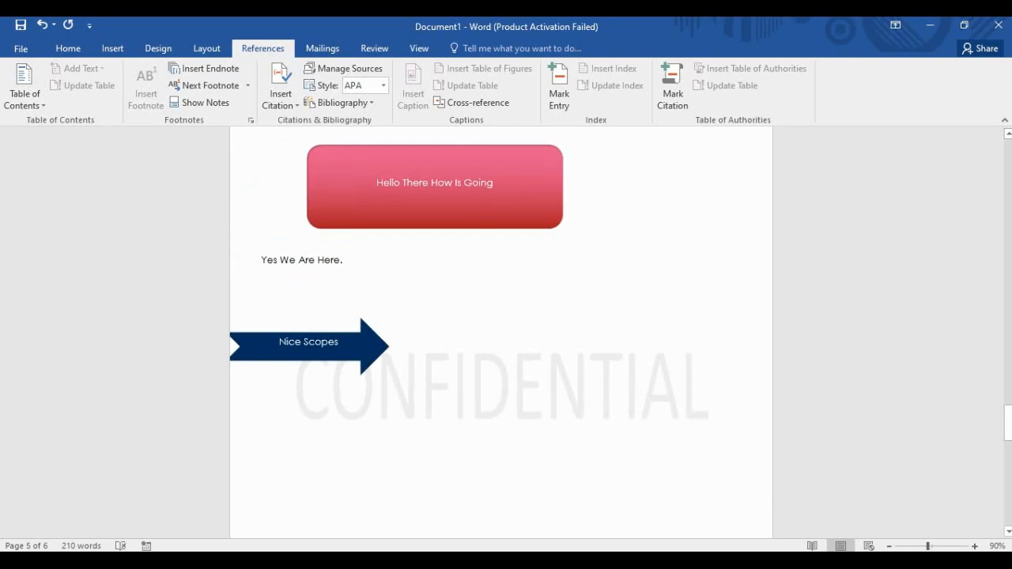
scroll(361, 533, up, 5)
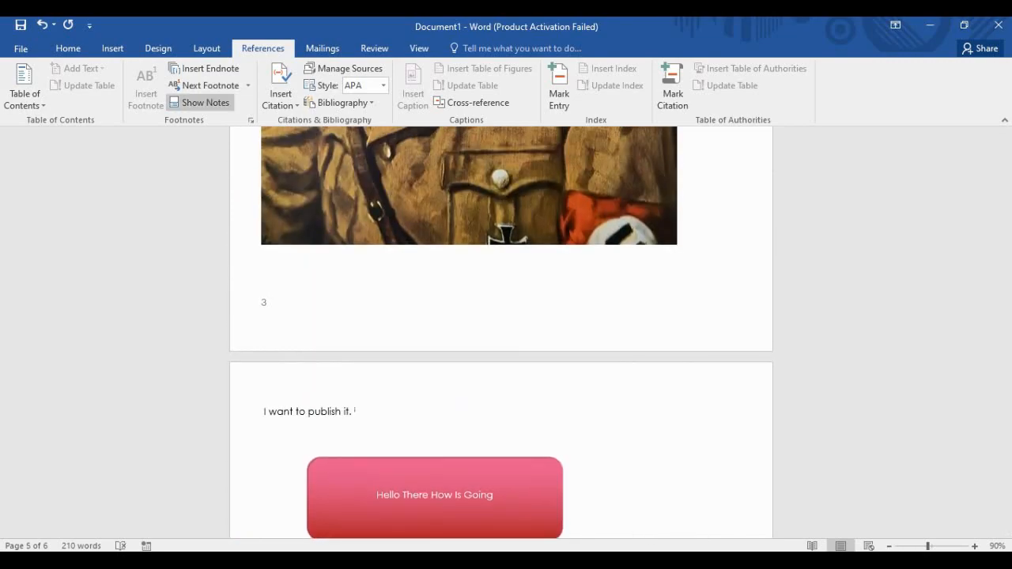
click(321, 48)
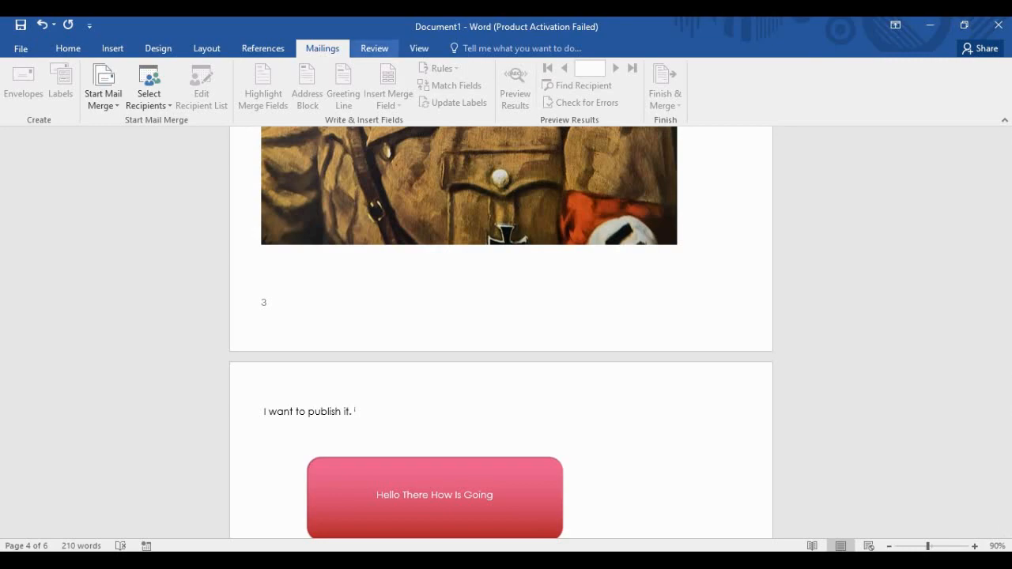
Switch to Review and scroll from the cover page down to page 6's Sales pie chart.
click(374, 49)
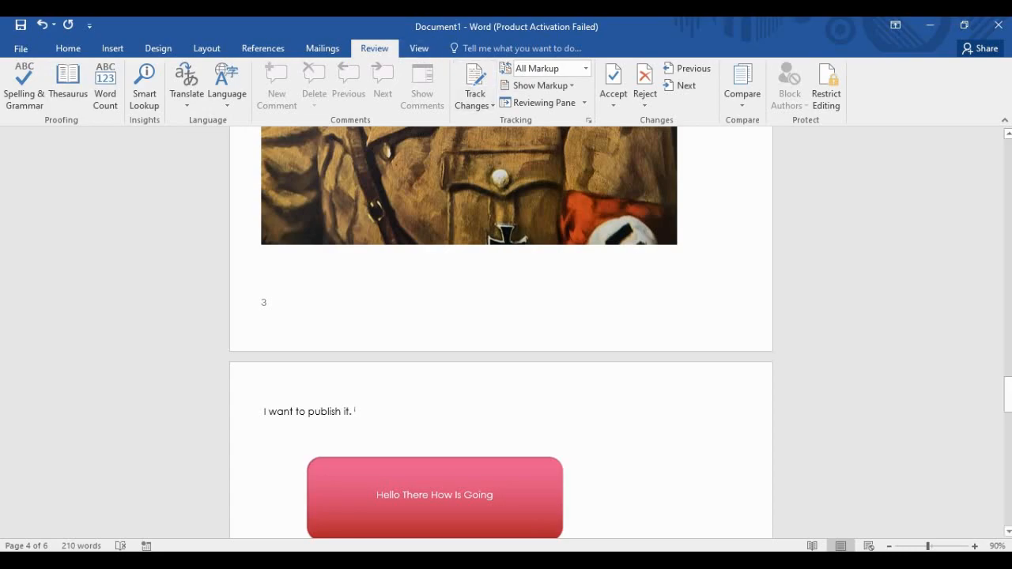
scroll(501, 332, up, 20)
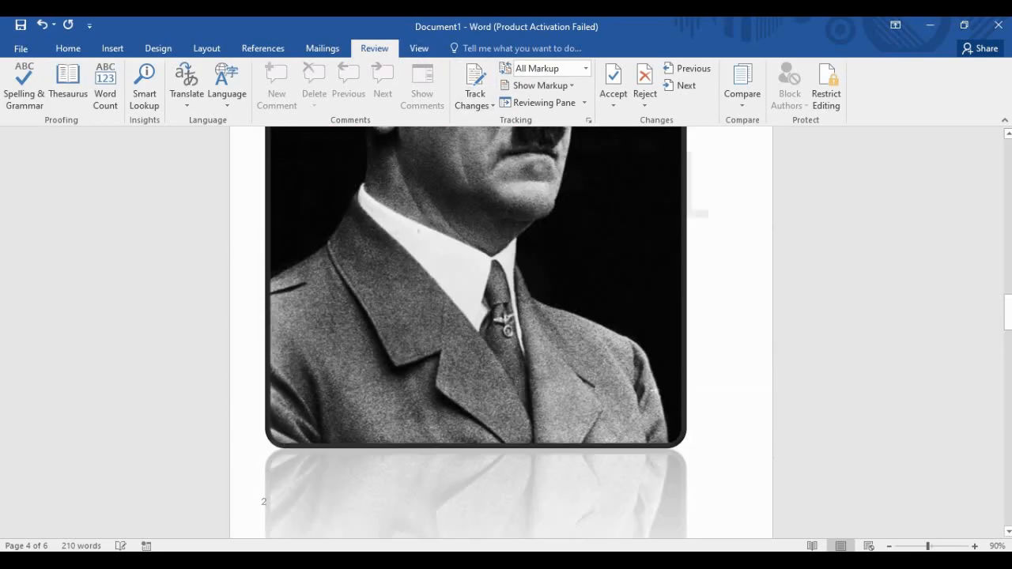
scroll(501, 332, up, 20)
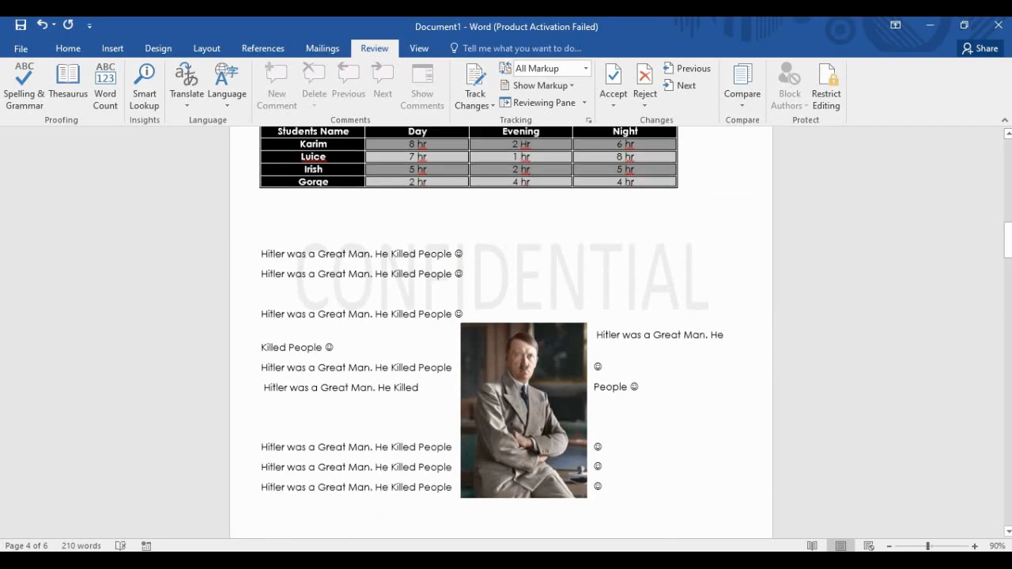
scroll(501, 332, up, 12)
scroll(501, 332, down, 7)
scroll(501, 332, down, 5)
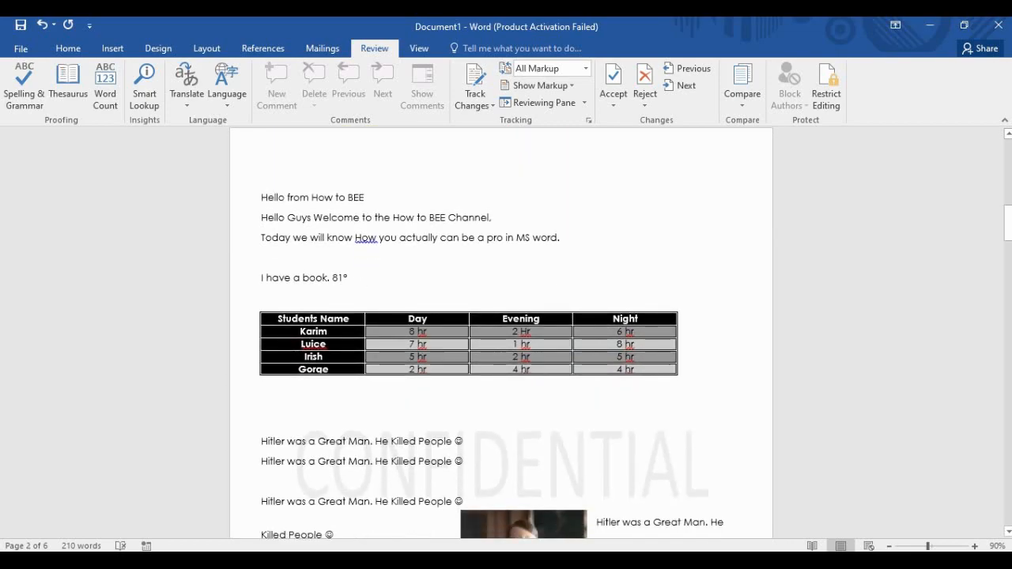
scroll(501, 332, down, 10)
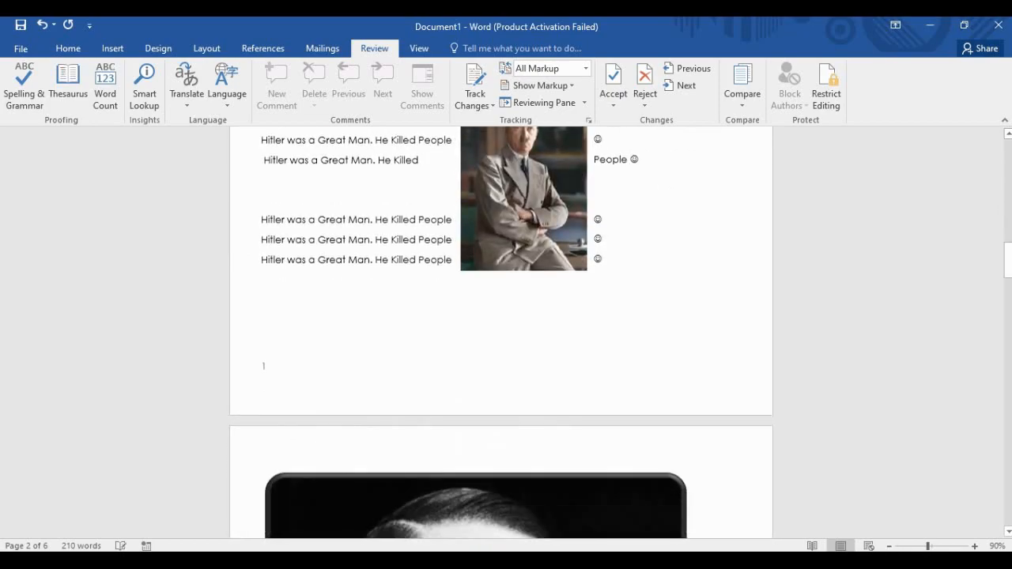
scroll(501, 332, down, 12)
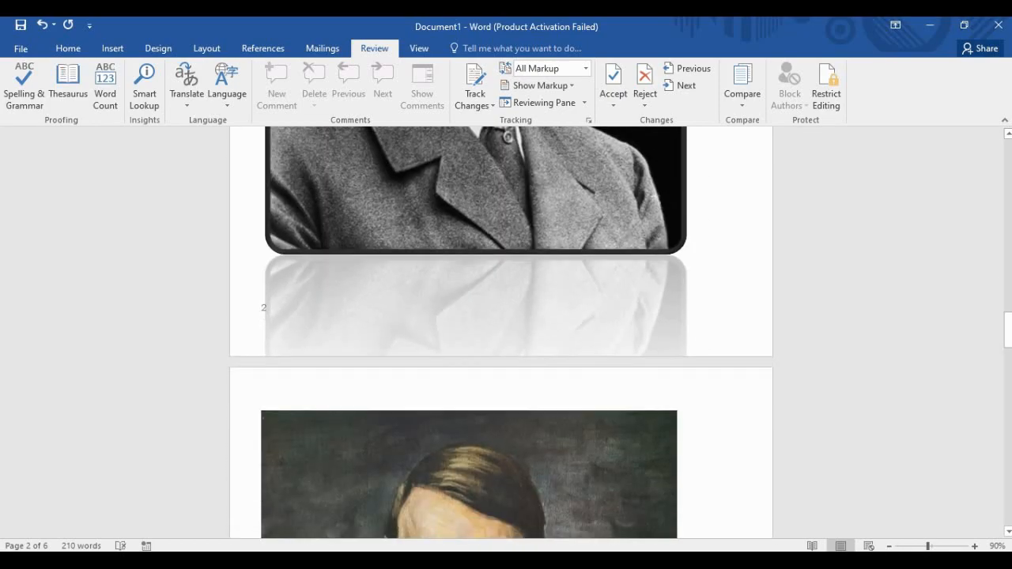
scroll(361, 530, down, 12)
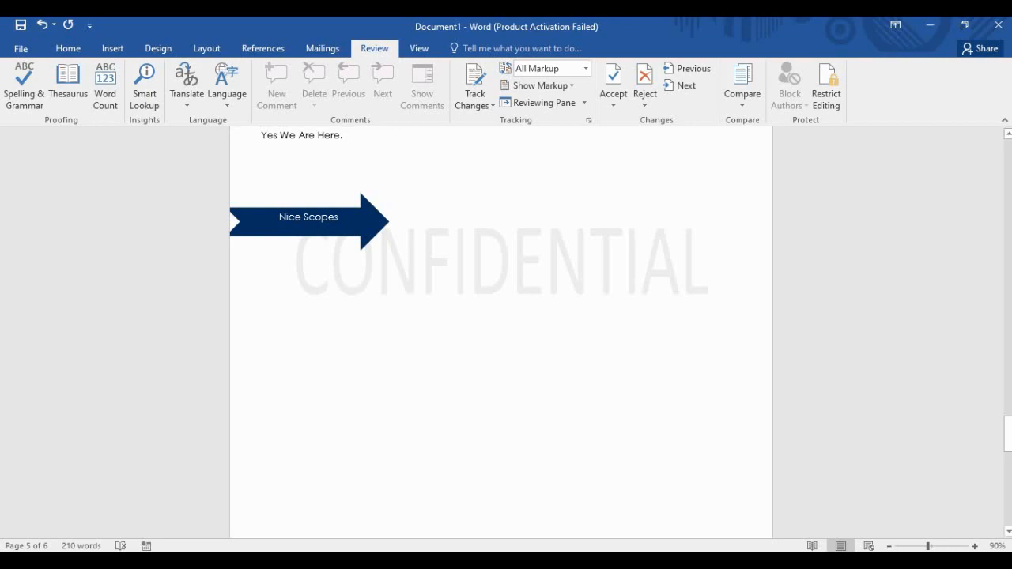
scroll(501, 333, down, 10)
scroll(501, 332, down, 1)
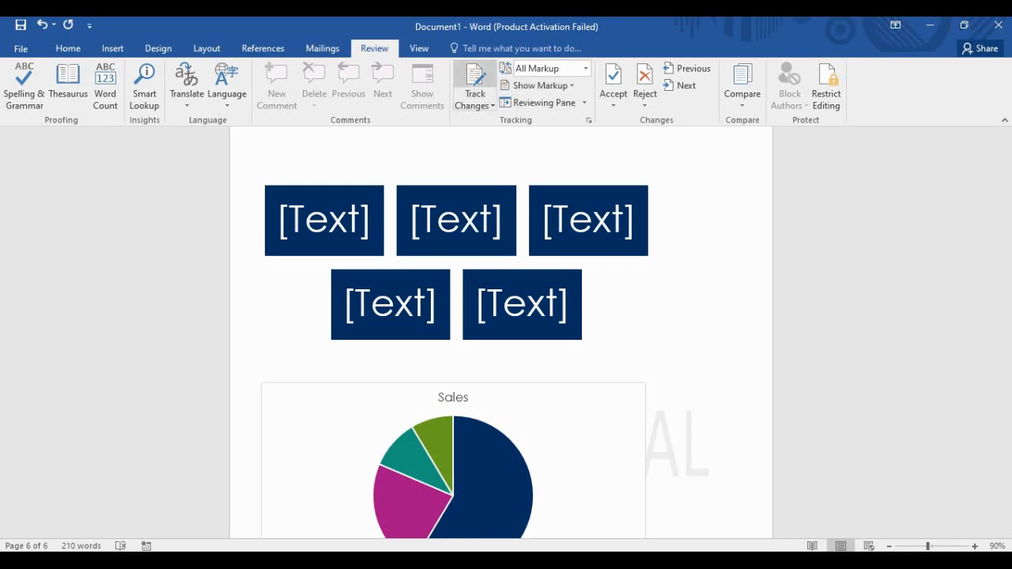
click(475, 102)
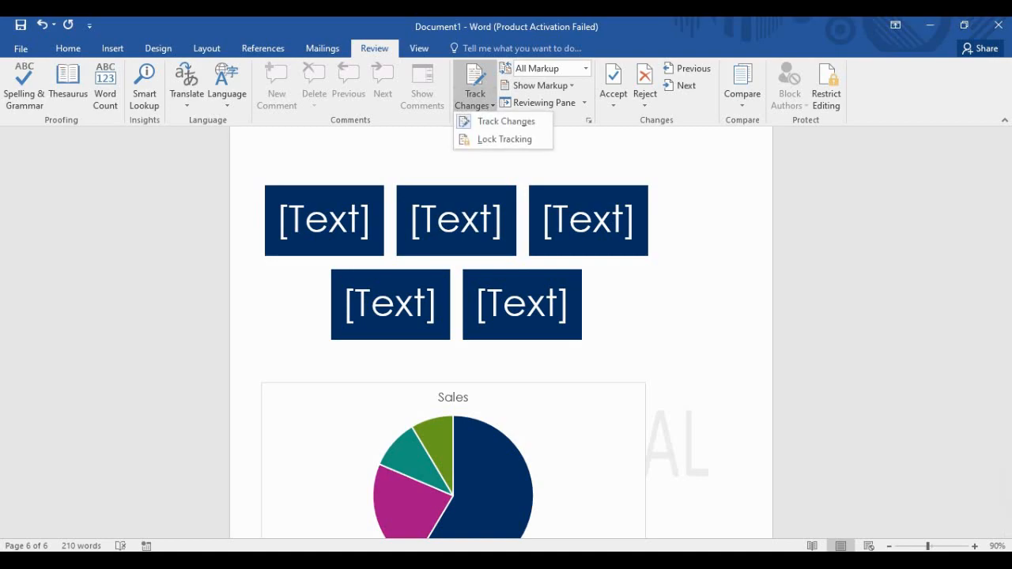
click(476, 94)
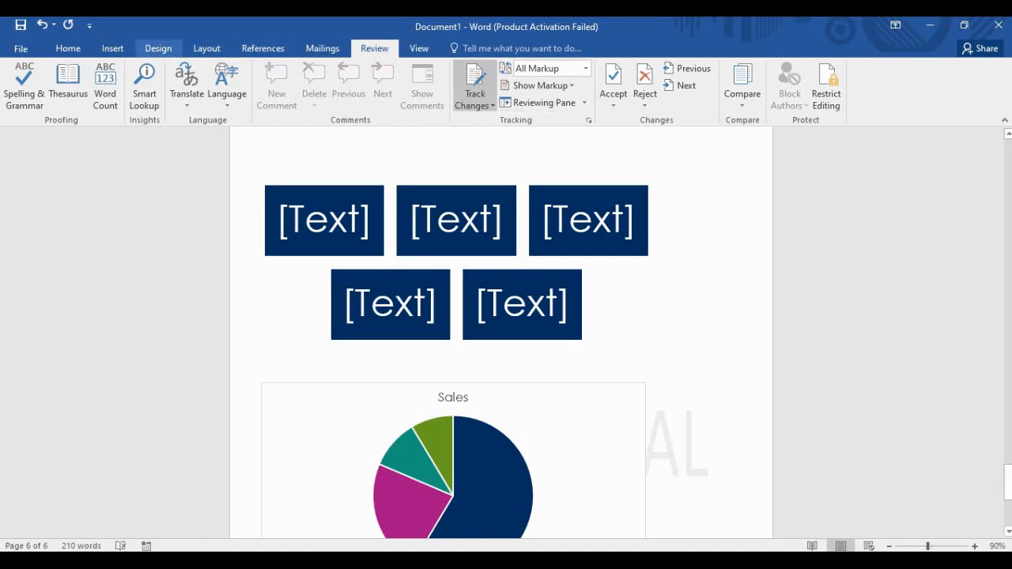
click(112, 48)
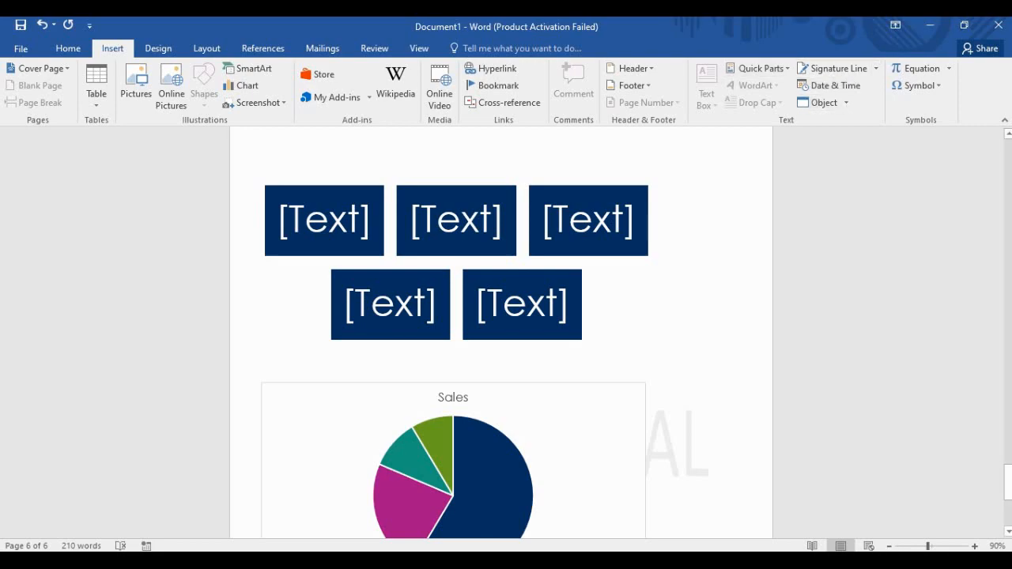
scroll(501, 332, up, 6)
scroll(501, 333, up, 1)
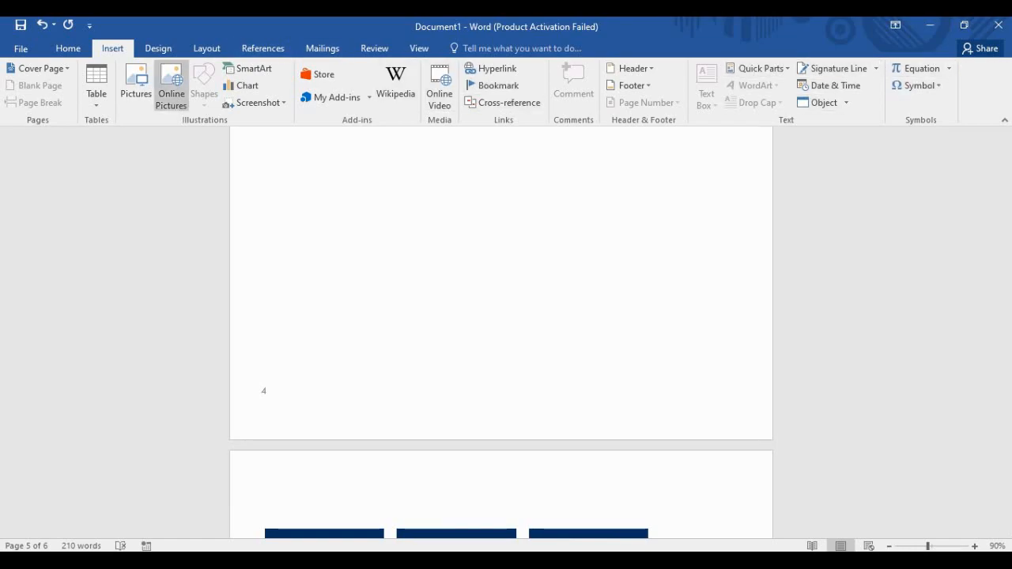
click(68, 48)
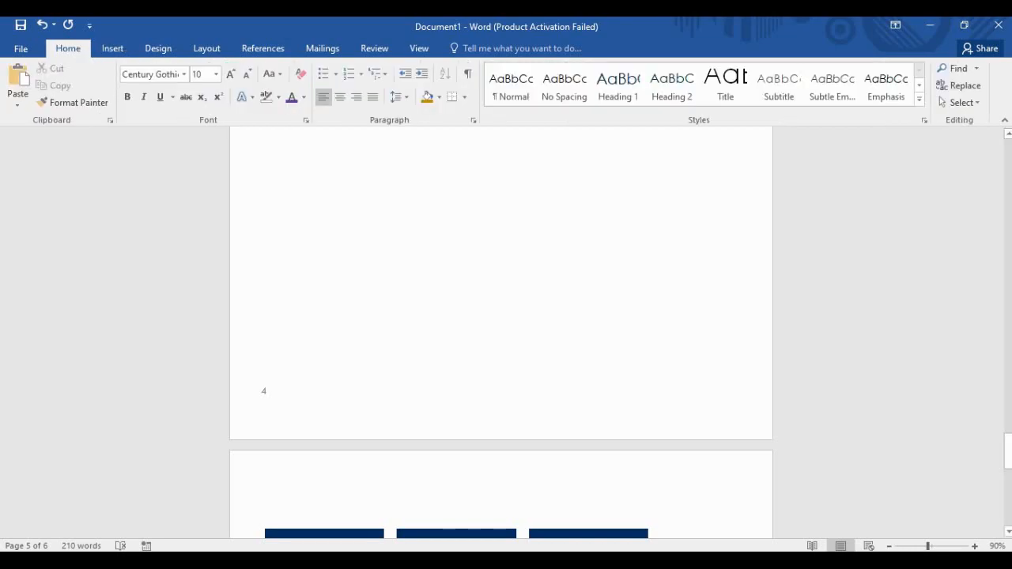
click(112, 48)
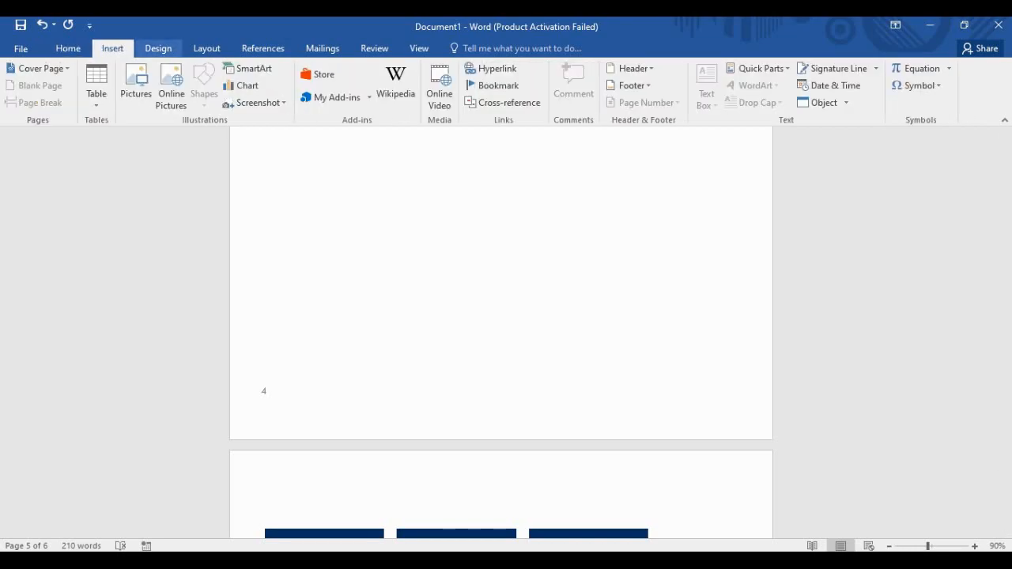
click(158, 48)
click(207, 49)
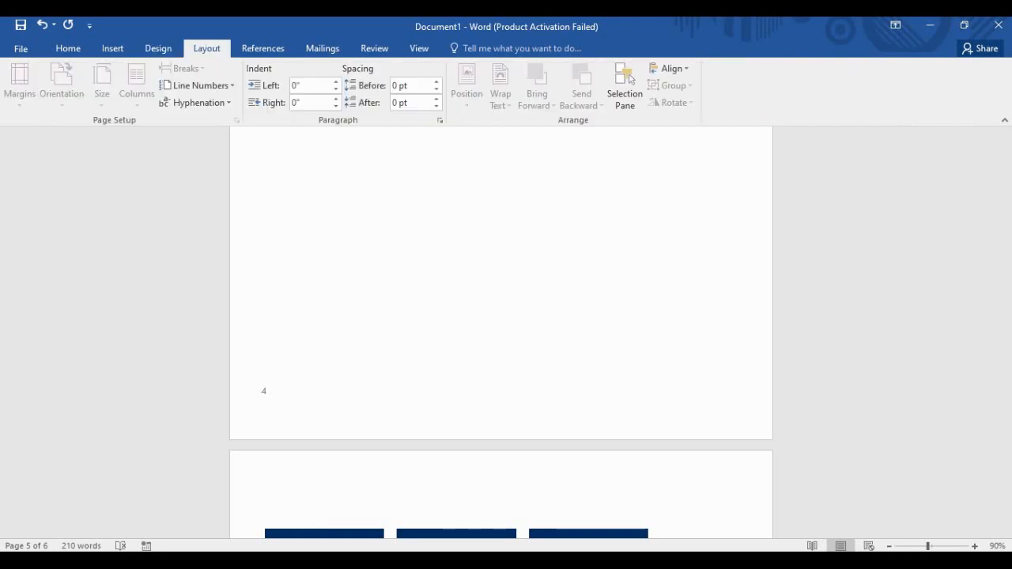
click(262, 49)
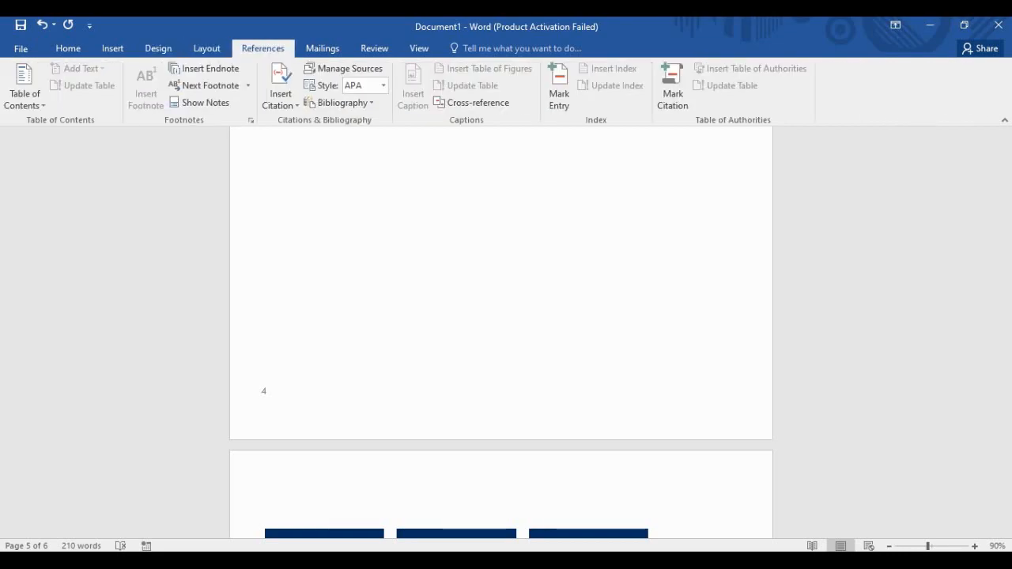
click(323, 48)
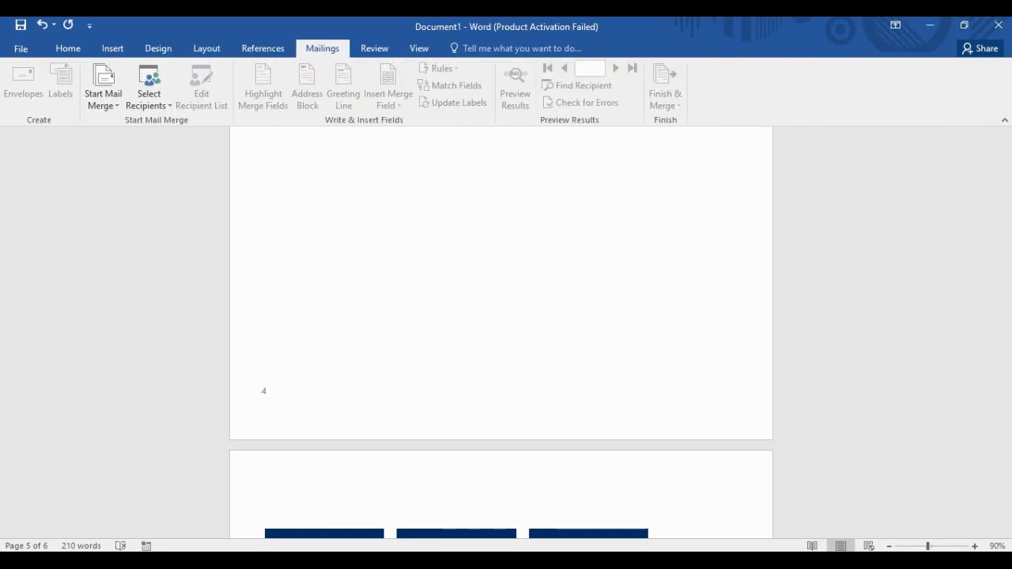
click(375, 48)
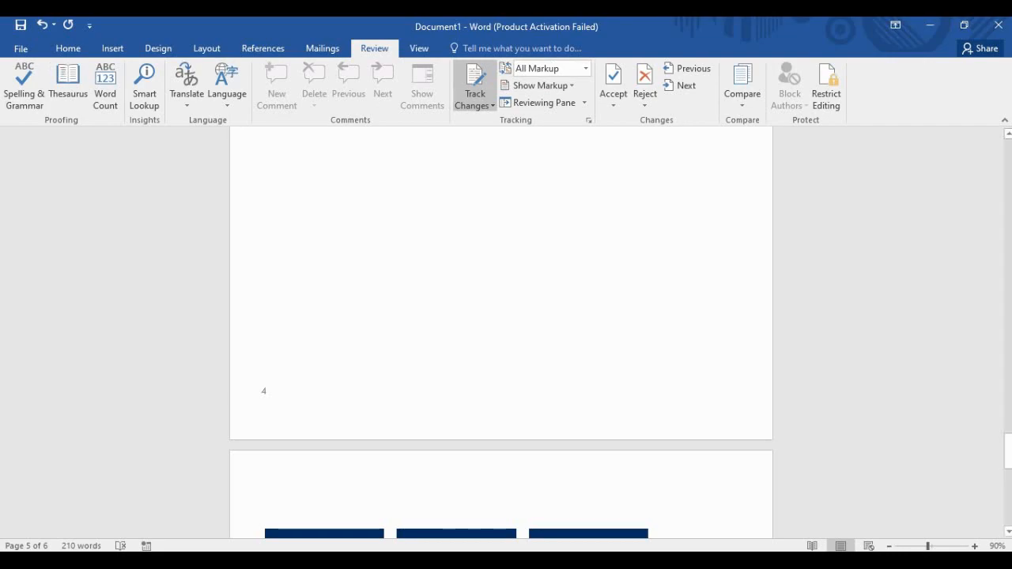
scroll(501, 332, down, 10)
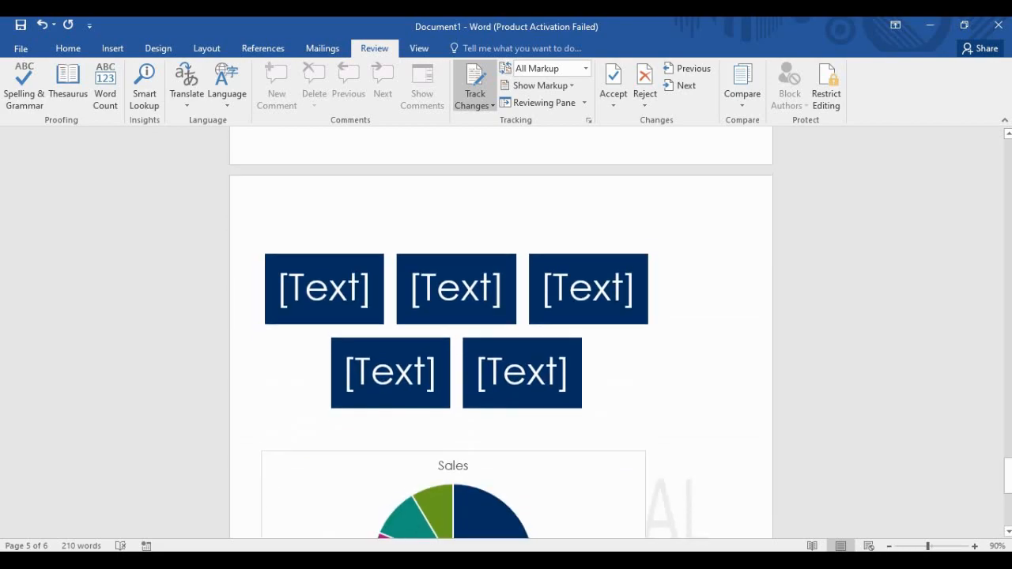
click(333, 495)
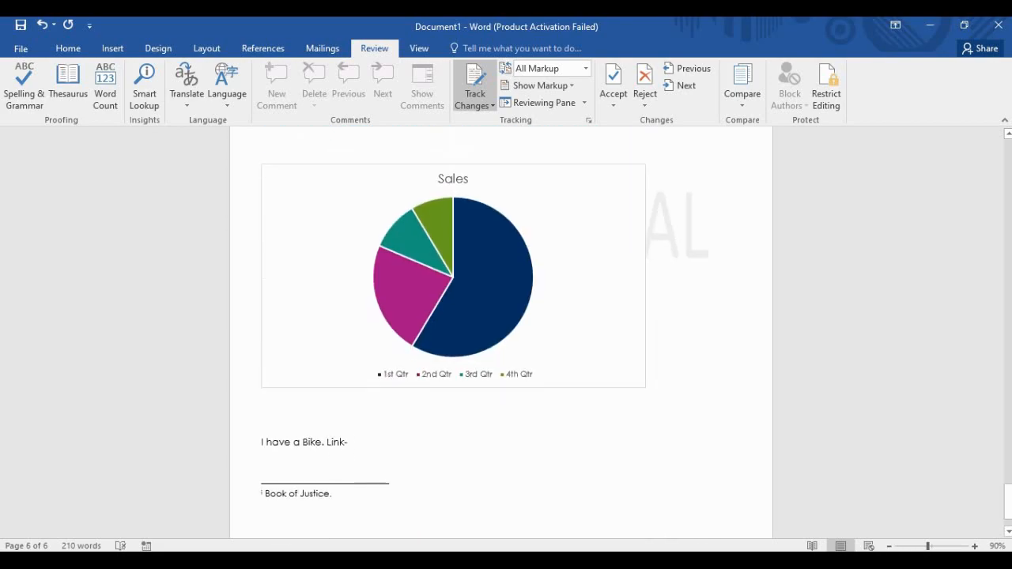
drag(358, 445, 262, 445)
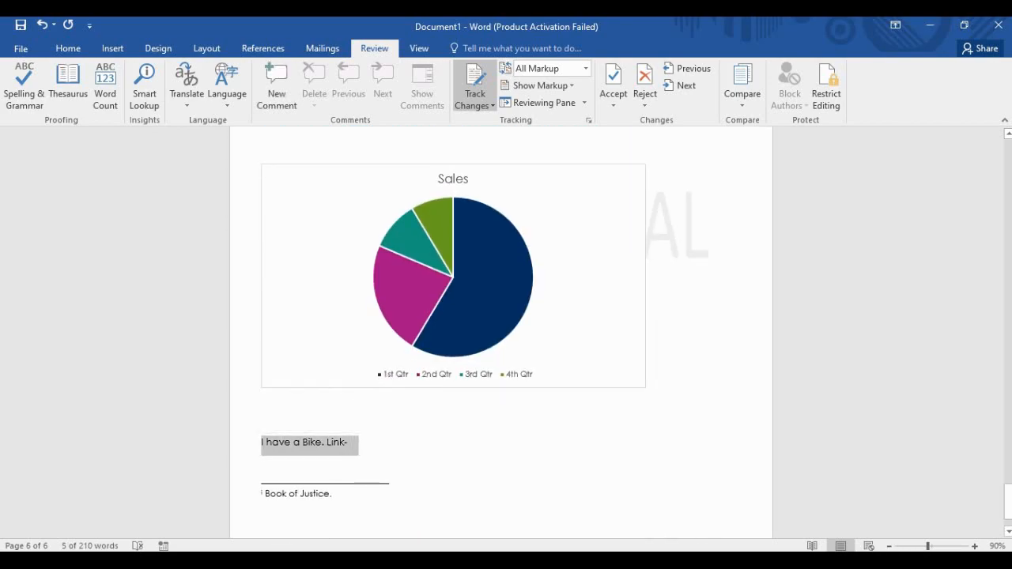
click(340, 443)
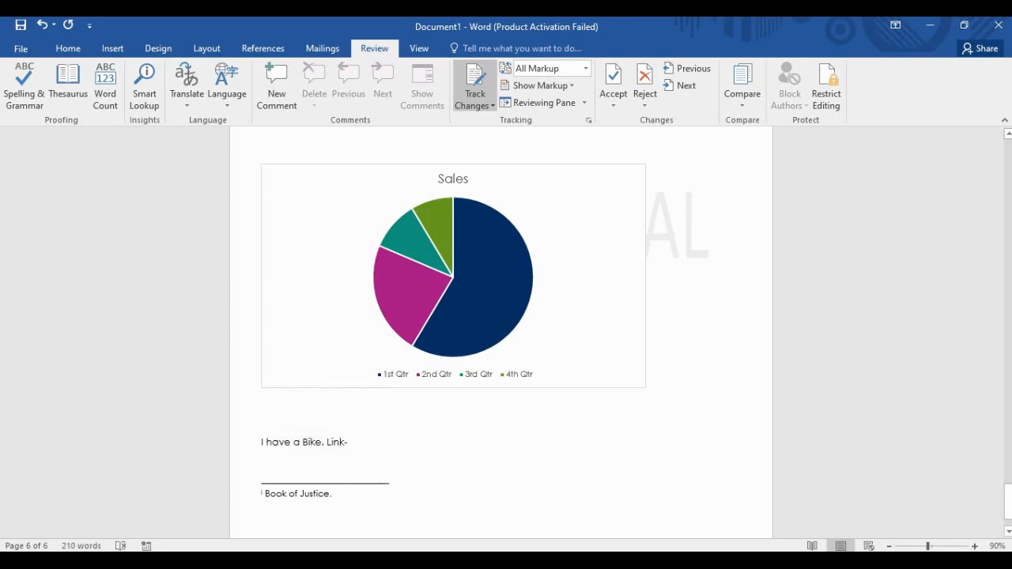
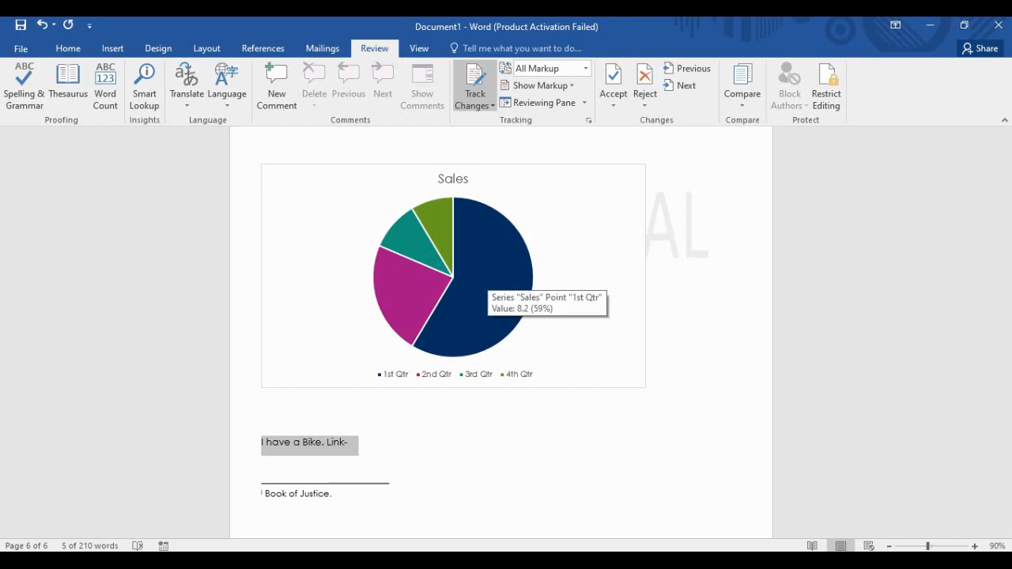
Look up the text after the Bike sentence in the Insights pane, then close the pane.
scroll(490, 292, down, 1)
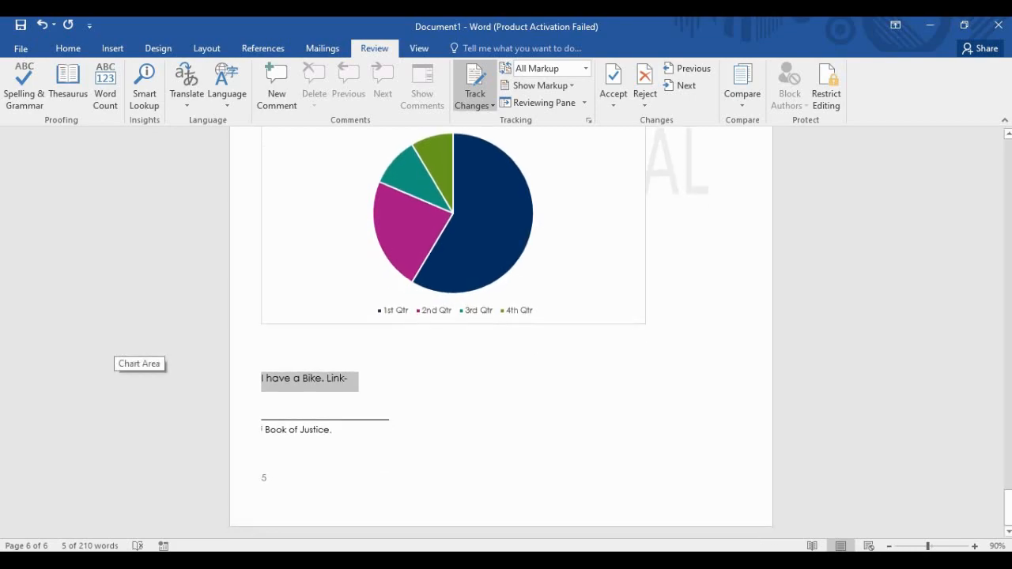
click(354, 379)
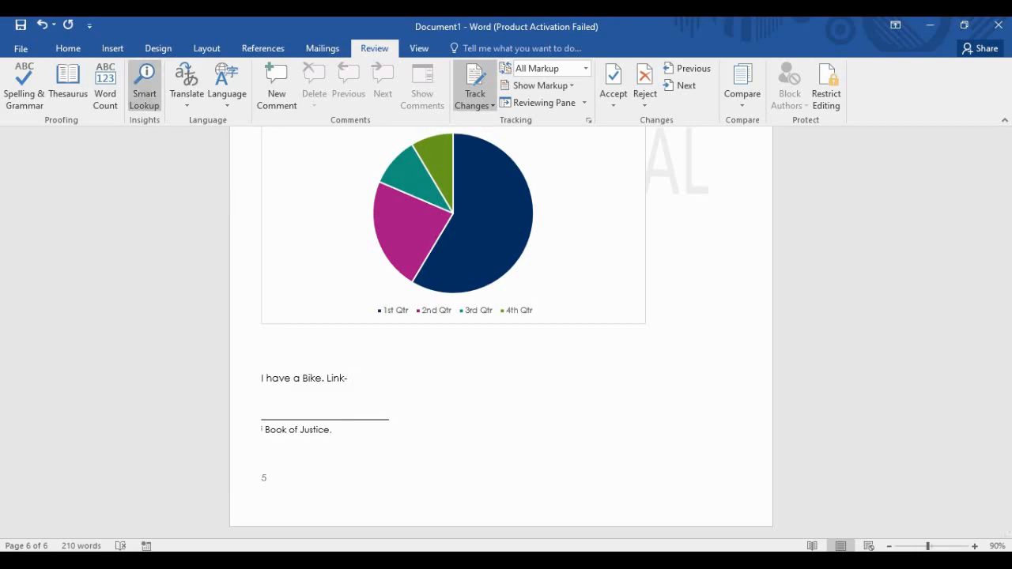
click(145, 87)
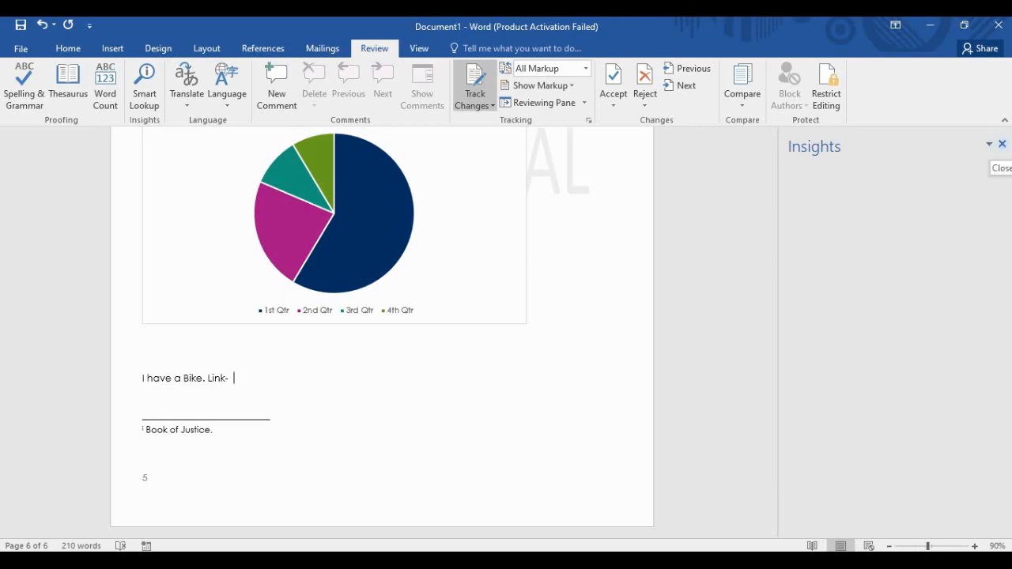
click(1001, 144)
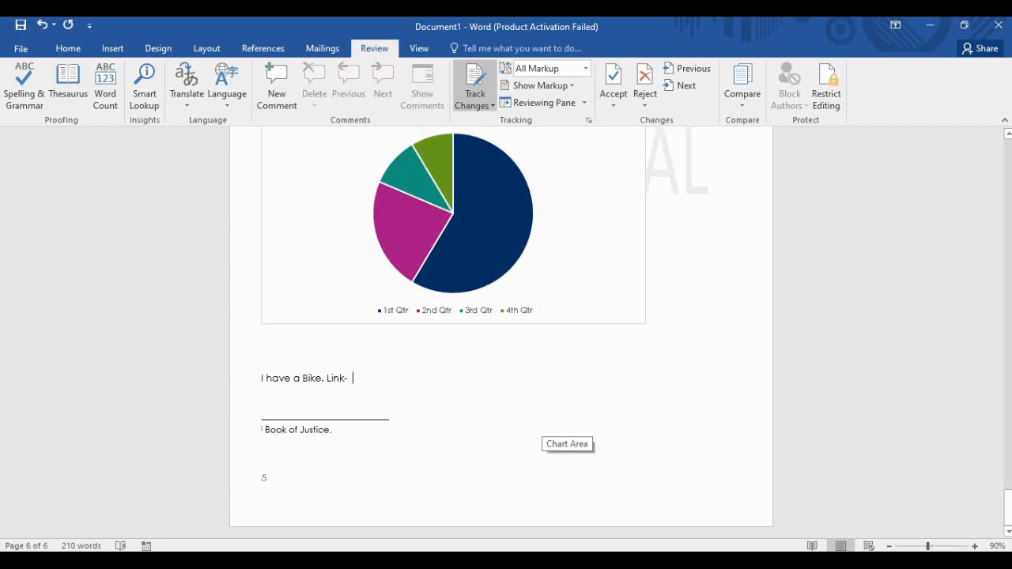
scroll(553, 431, up, 10)
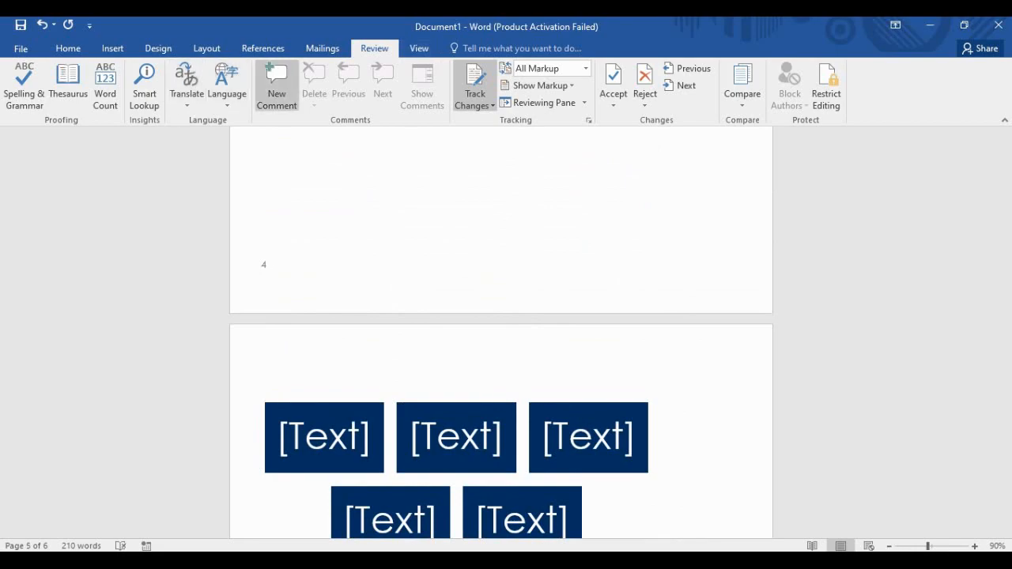
Bring up the View ribbon and browse up and down through the document pages.
click(419, 48)
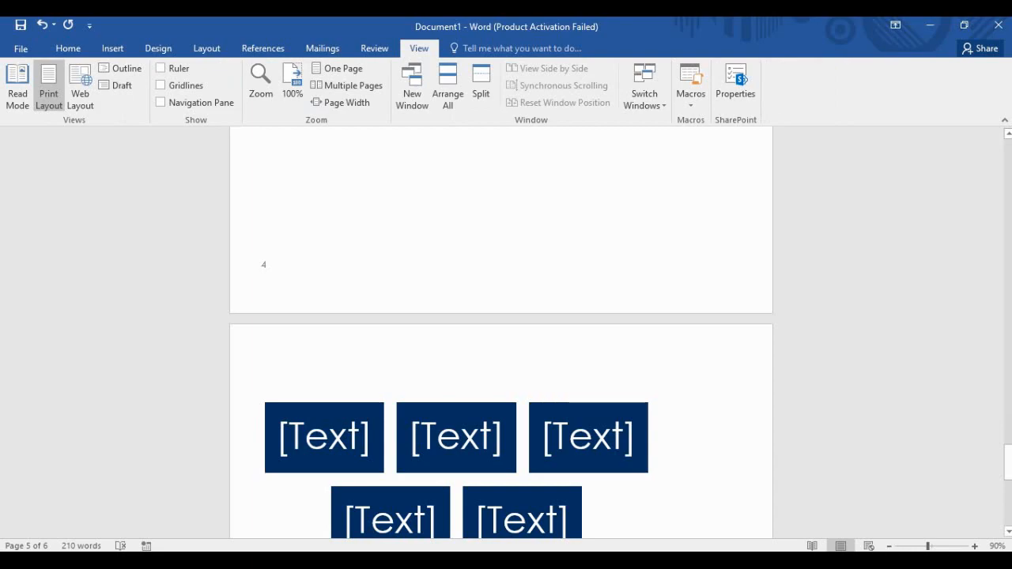
scroll(501, 332, down, 6)
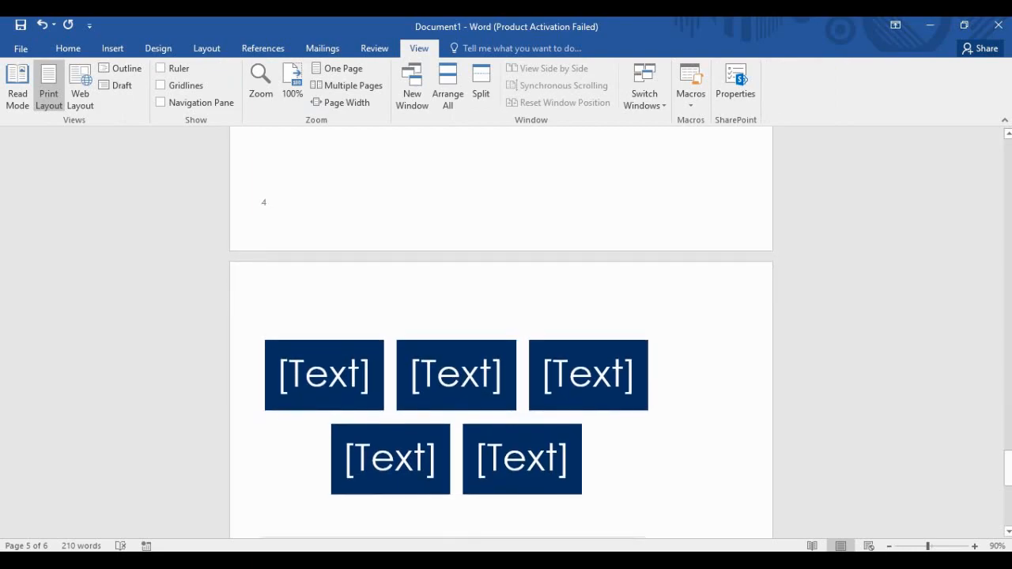
scroll(501, 332, up, 18)
scroll(501, 332, up, 15)
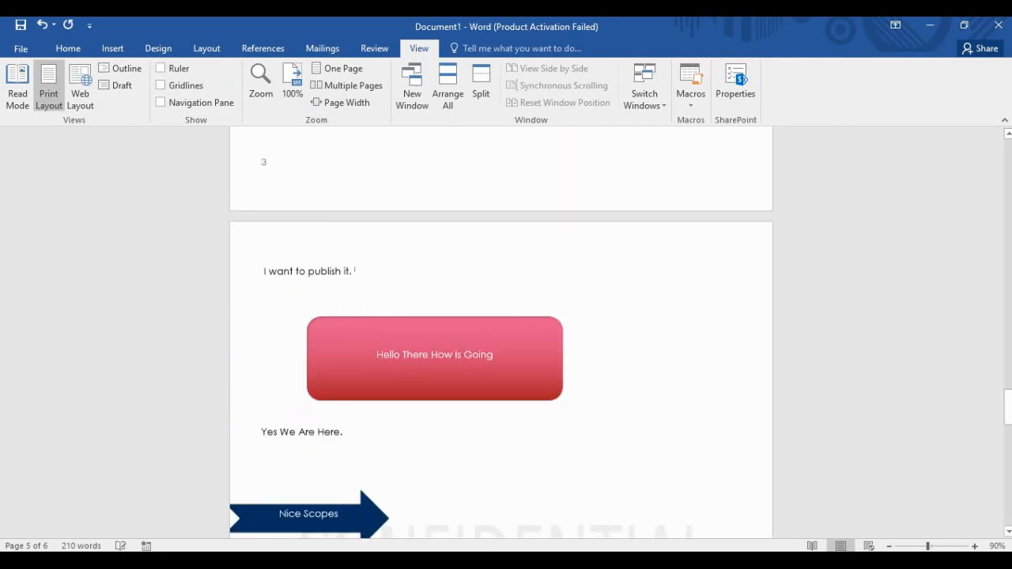
scroll(501, 332, up, 15)
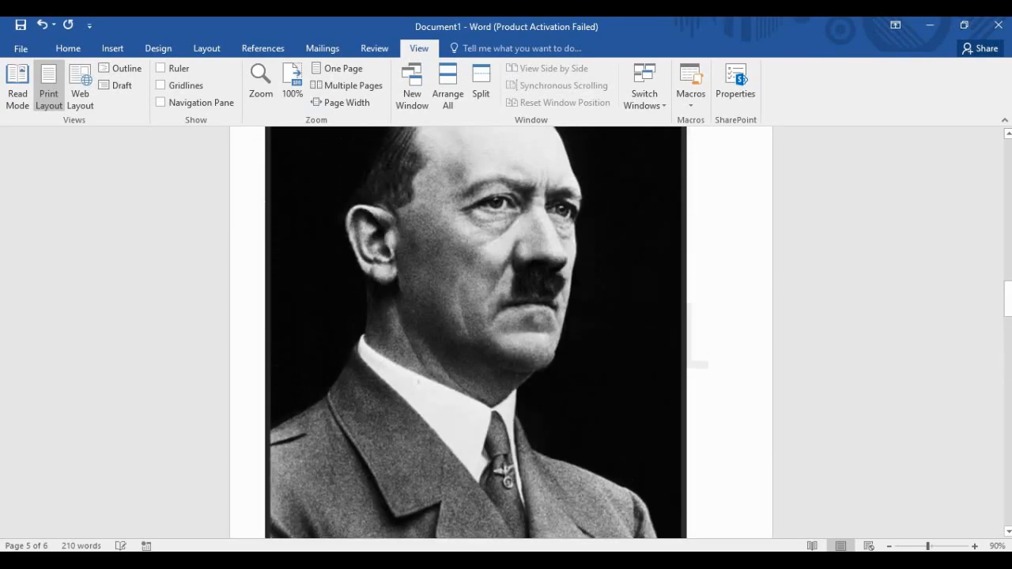
scroll(501, 332, up, 4)
scroll(501, 332, down, 6)
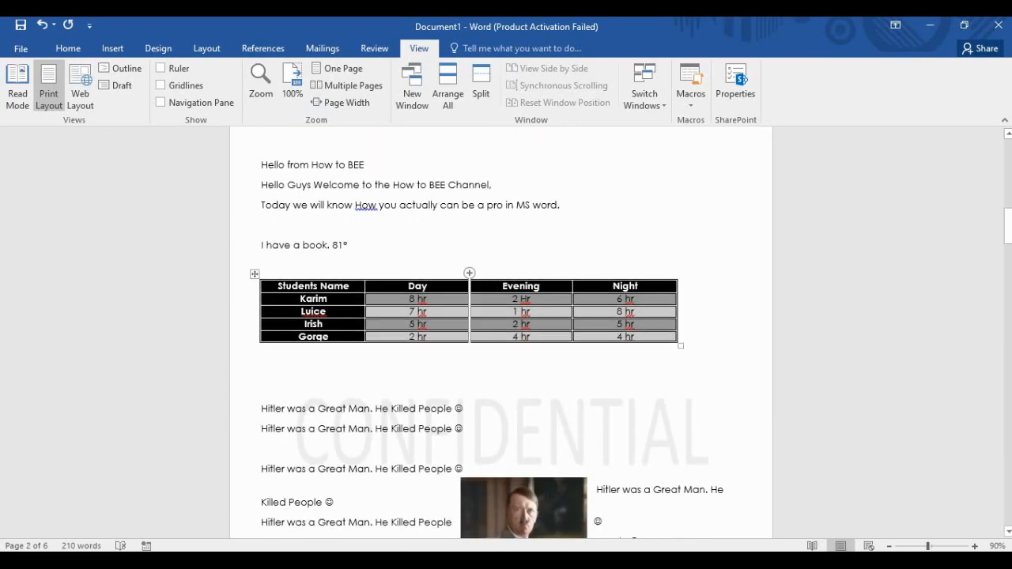
scroll(502, 332, down, 5)
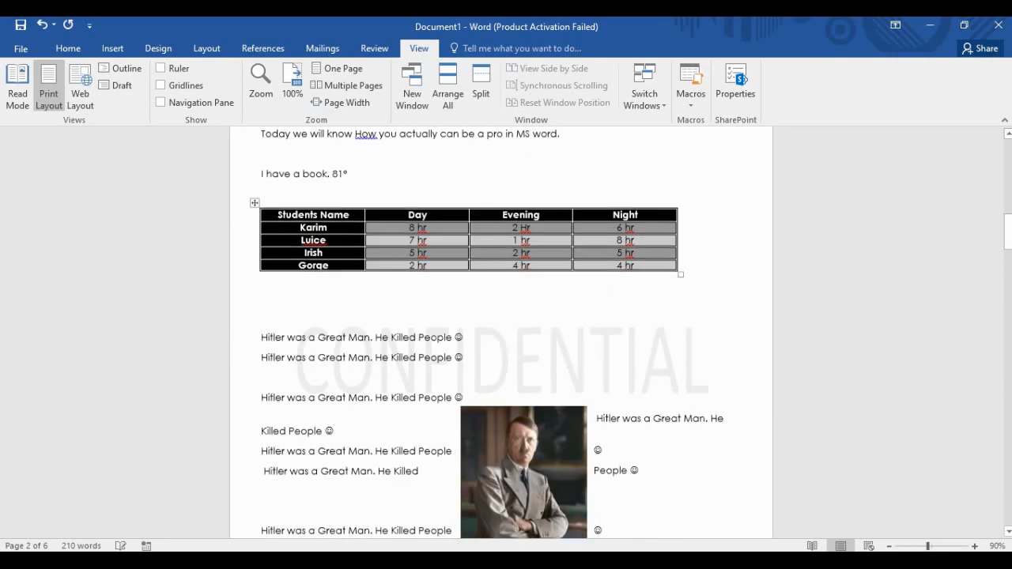
scroll(501, 333, down, 3)
scroll(501, 332, down, 1)
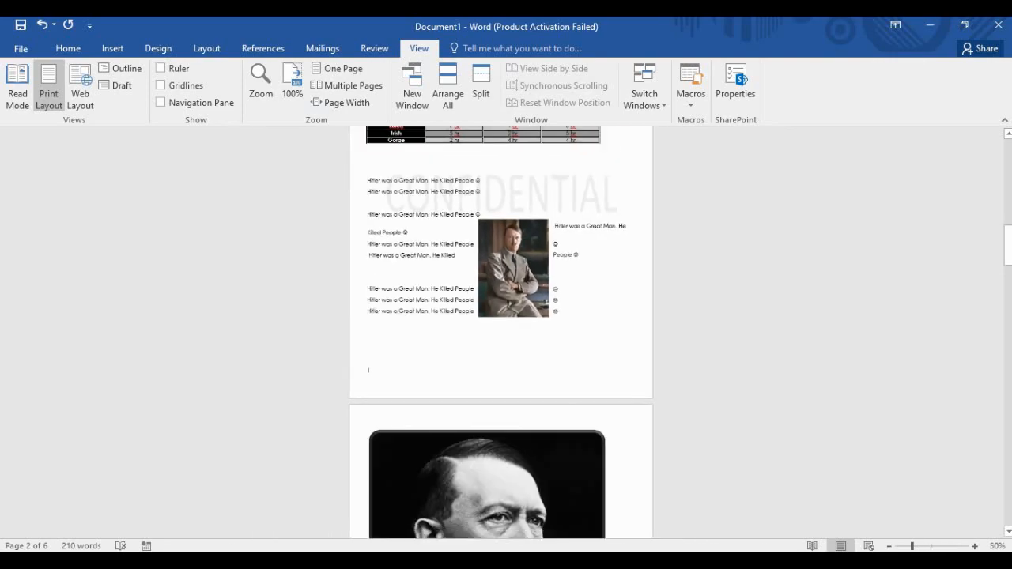
scroll(500, 332, up, 3)
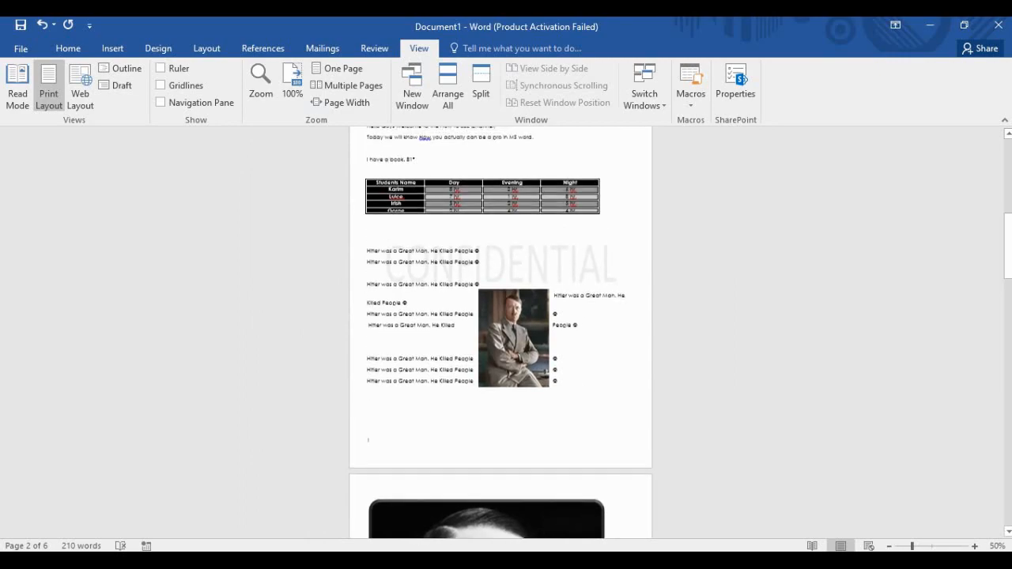
scroll(500, 332, up, 1)
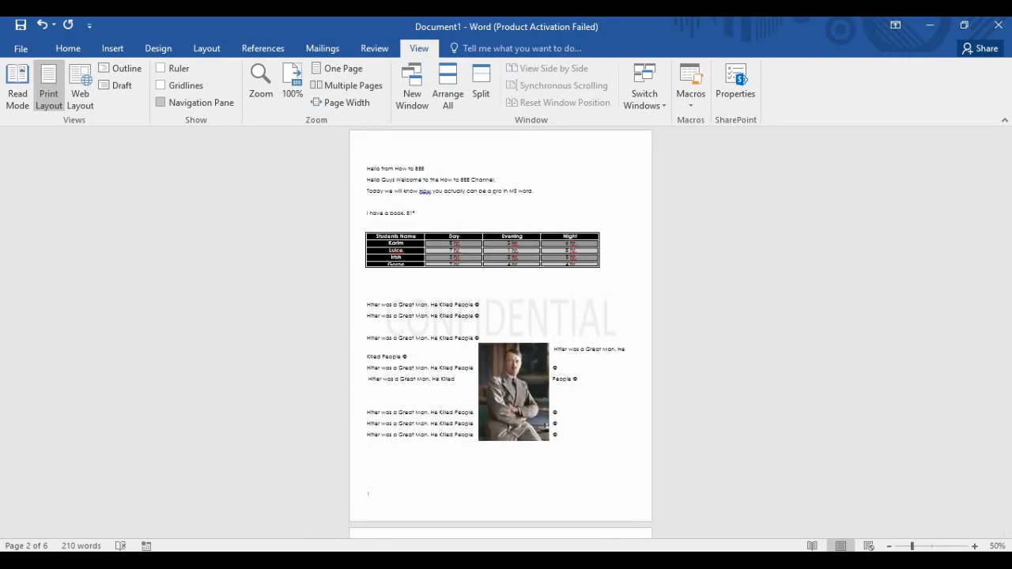
Return the document to 100% zoom and scroll through the pages.
click(292, 83)
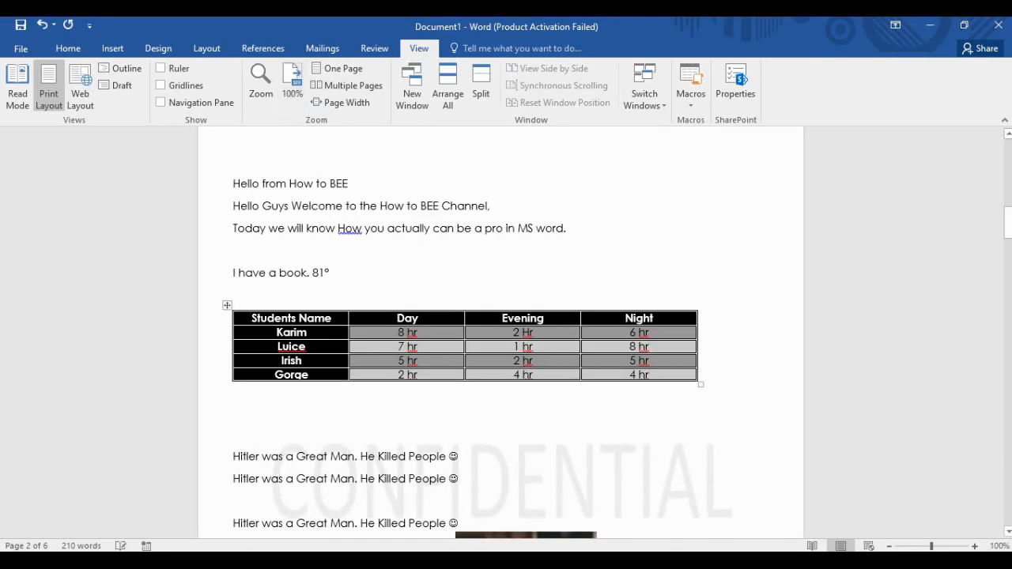
scroll(501, 332, down, 20)
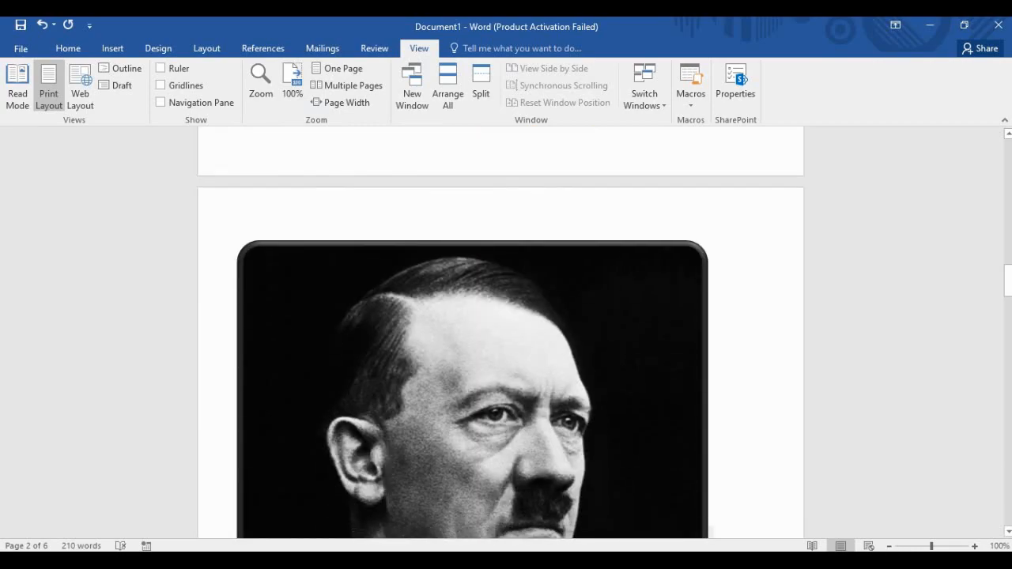
scroll(500, 332, down, 15)
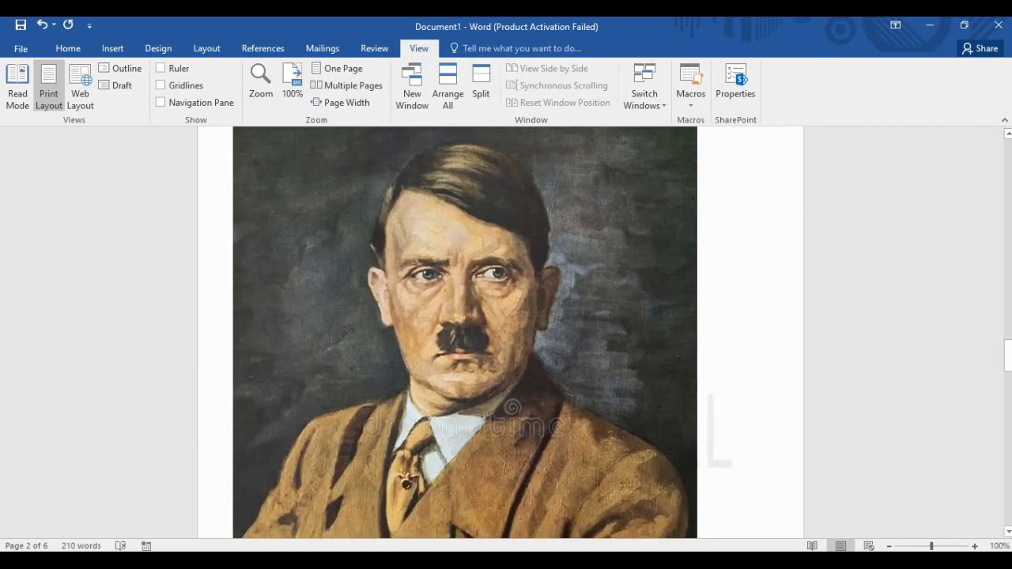
scroll(500, 332, down, 5)
scroll(501, 332, up, 20)
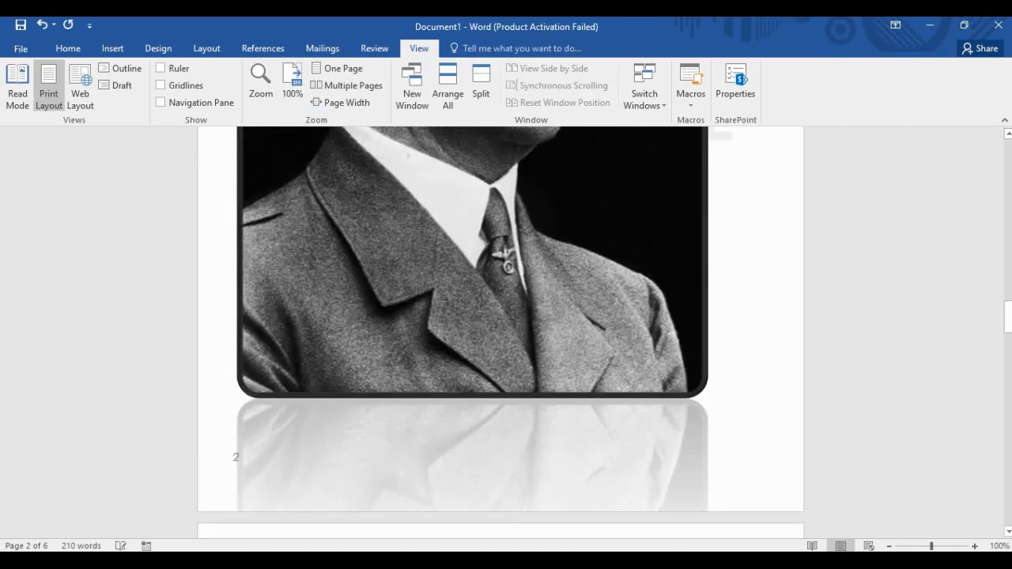
scroll(501, 332, up, 20)
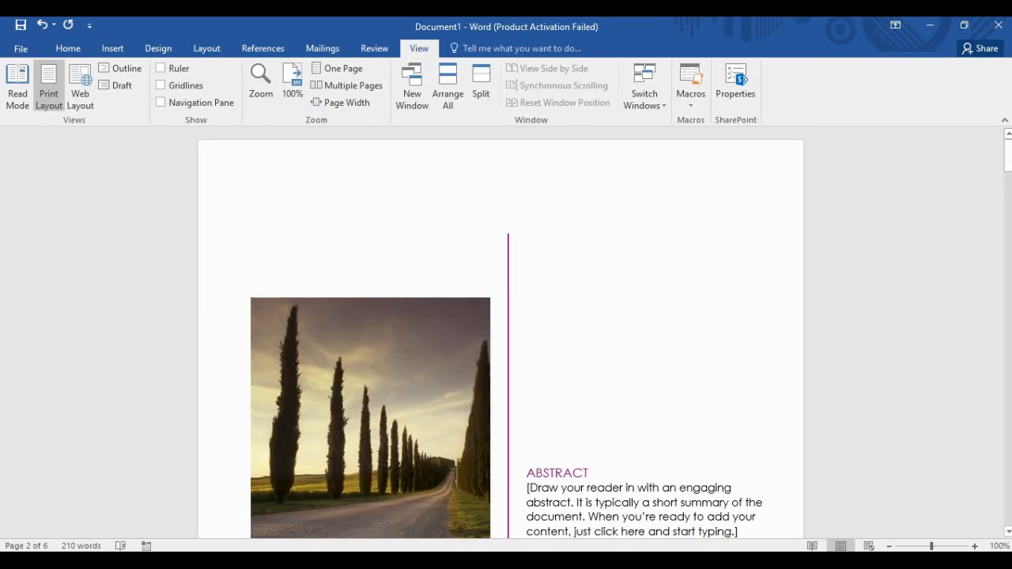
scroll(501, 333, down, 20)
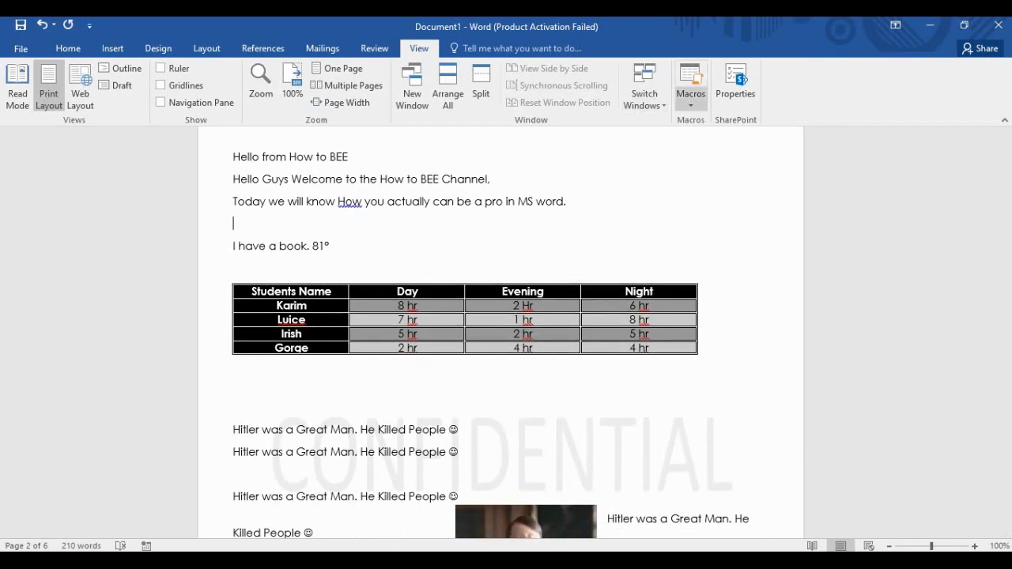
Start recording a new macro with the description 'How To BEE'.
click(691, 89)
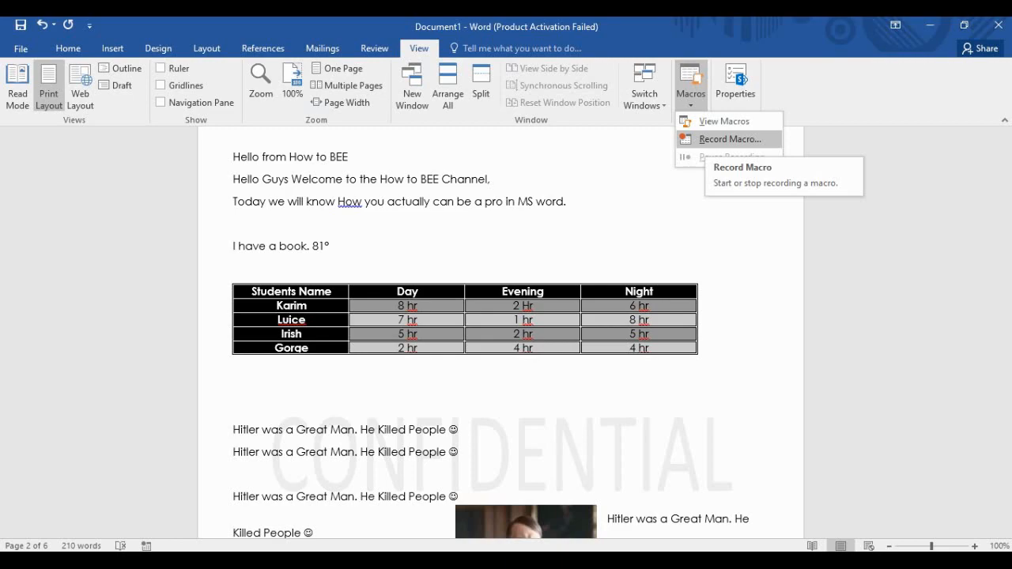
click(730, 139)
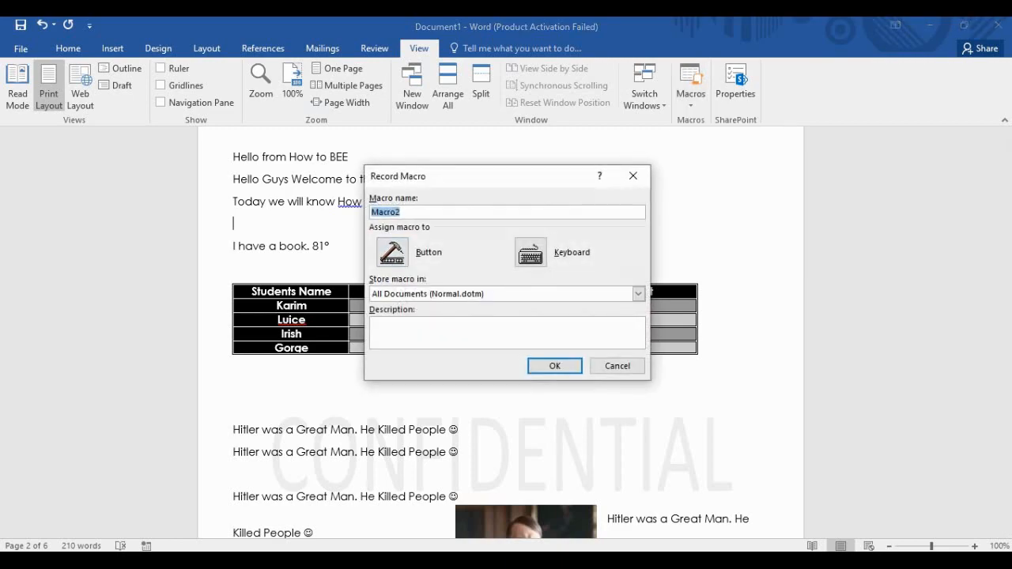
click(402, 212)
mouse_move(402, 212)
mouse_down()
mouse_move(378, 212)
mouse_move(402, 212)
mouse_up()
click(507, 332)
text(How To BEE)
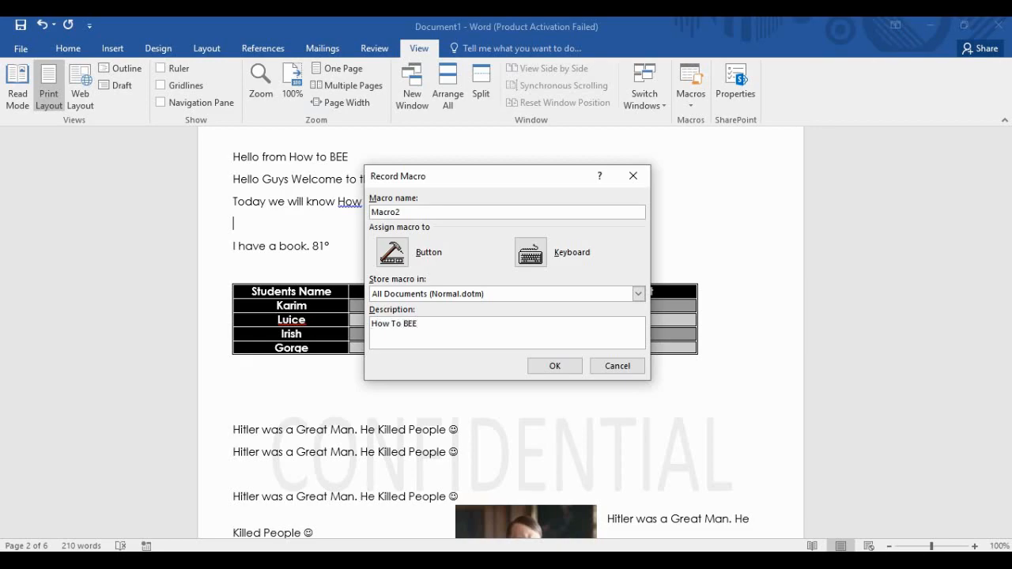
click(555, 365)
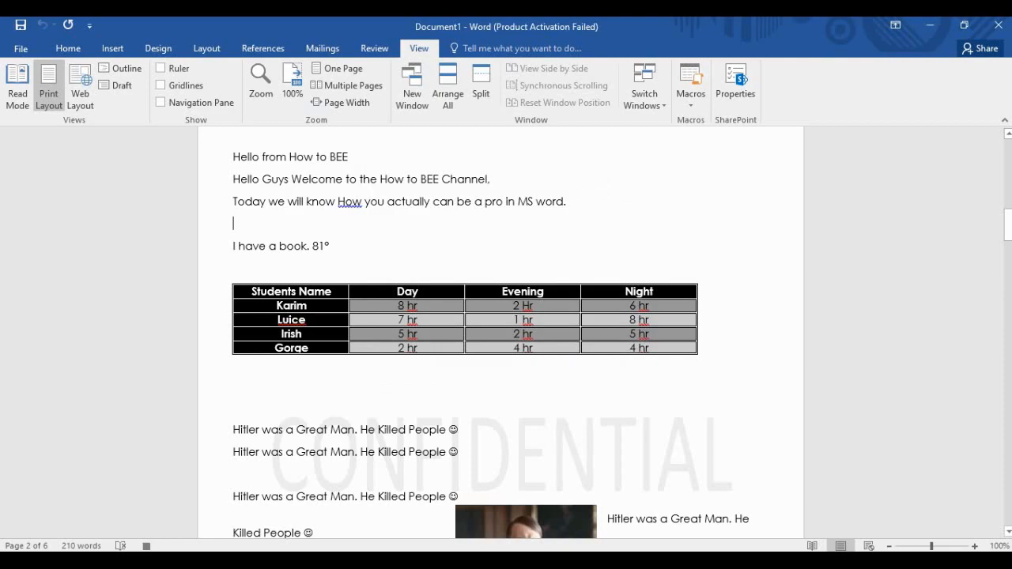
Add the line 'Hello Guys, Subscribe and Like and share :)' on a new line below the intro.
key(Return)
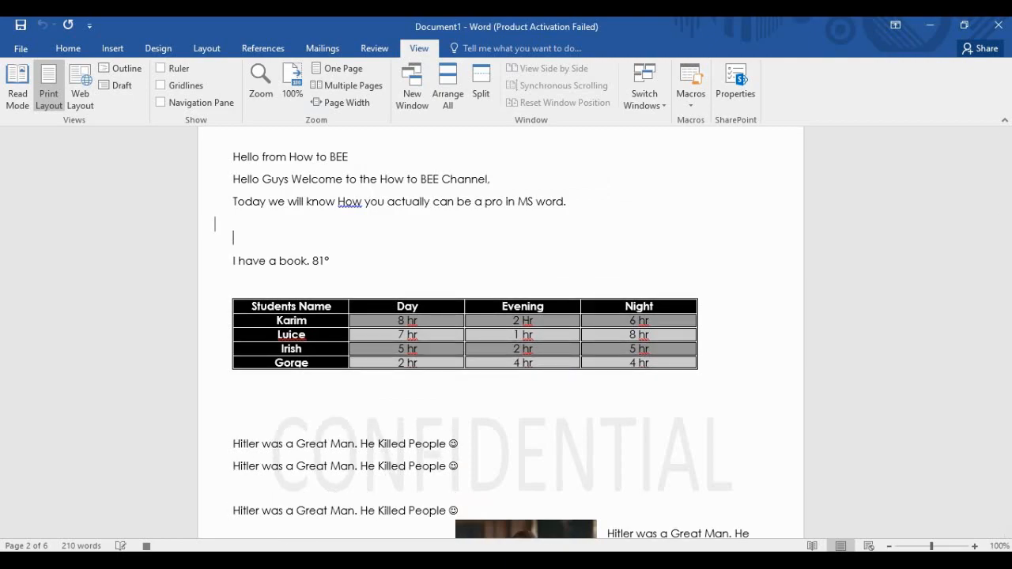
text(Hello Guys, )
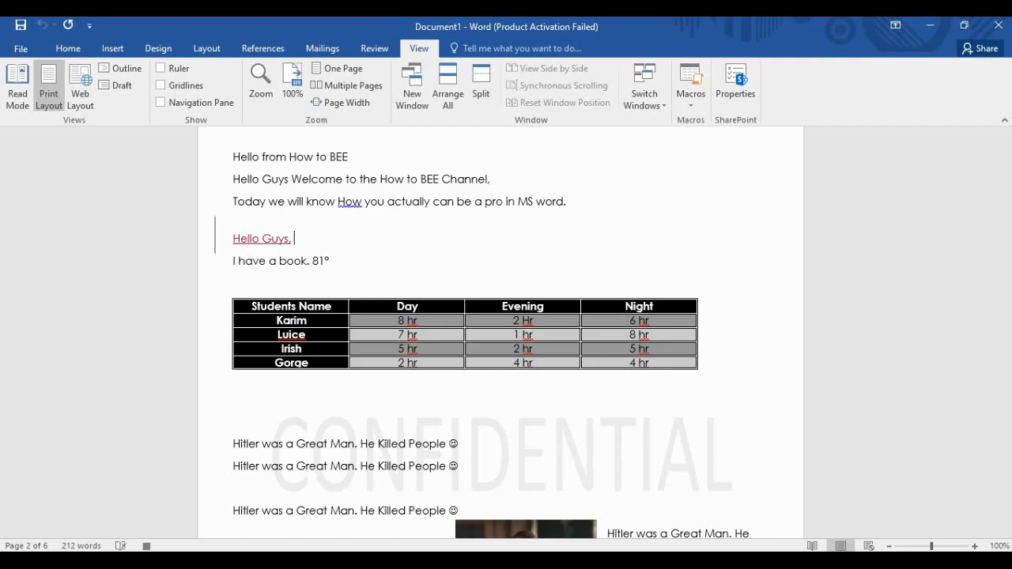
text(Subsc)
key(BackSpace)
key(BackSpace)
text(scru)
key(BackSpace)
text(ib)
key(BackSpace)
text(be and Like and share)
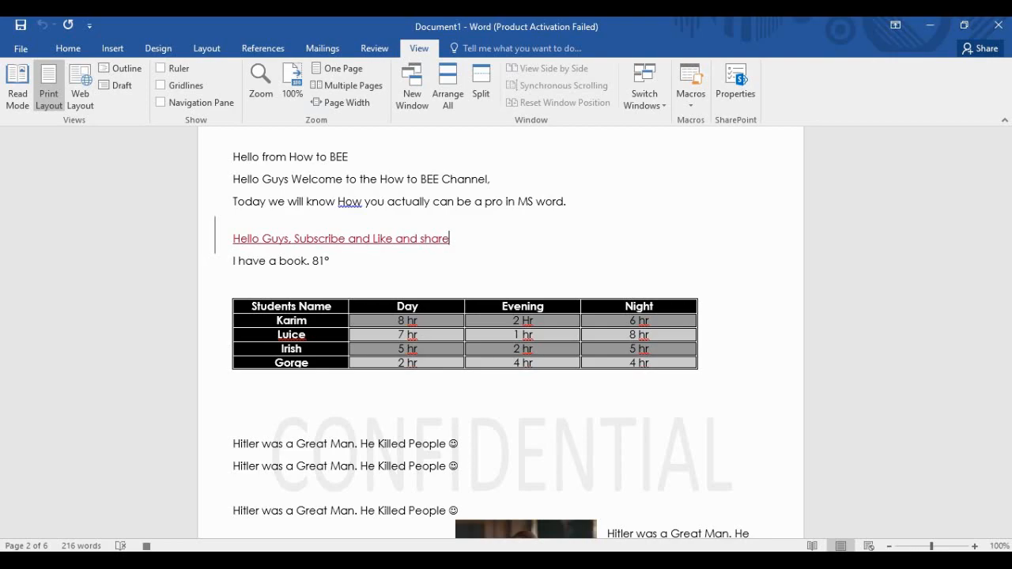
text( :))
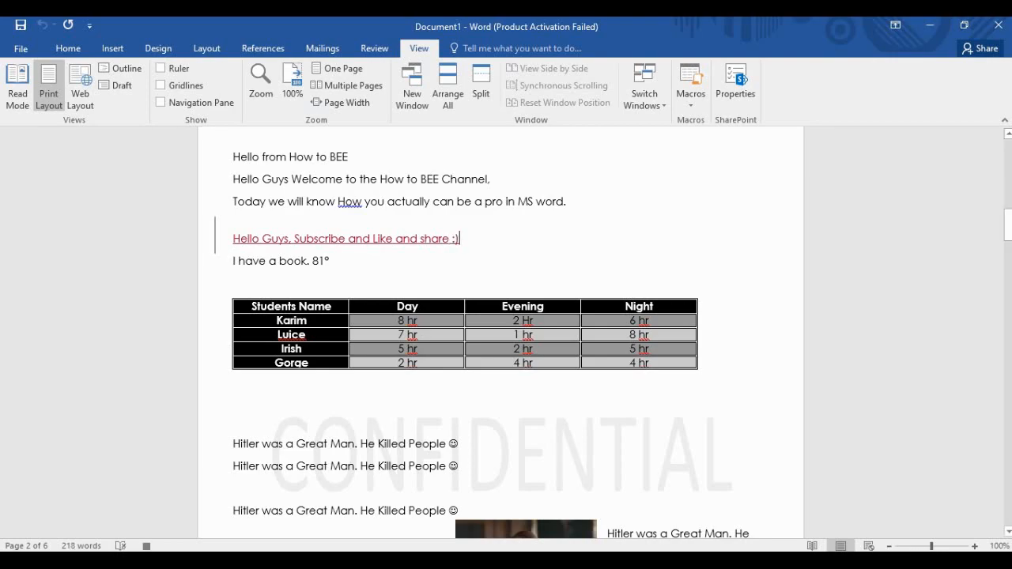
click(146, 546)
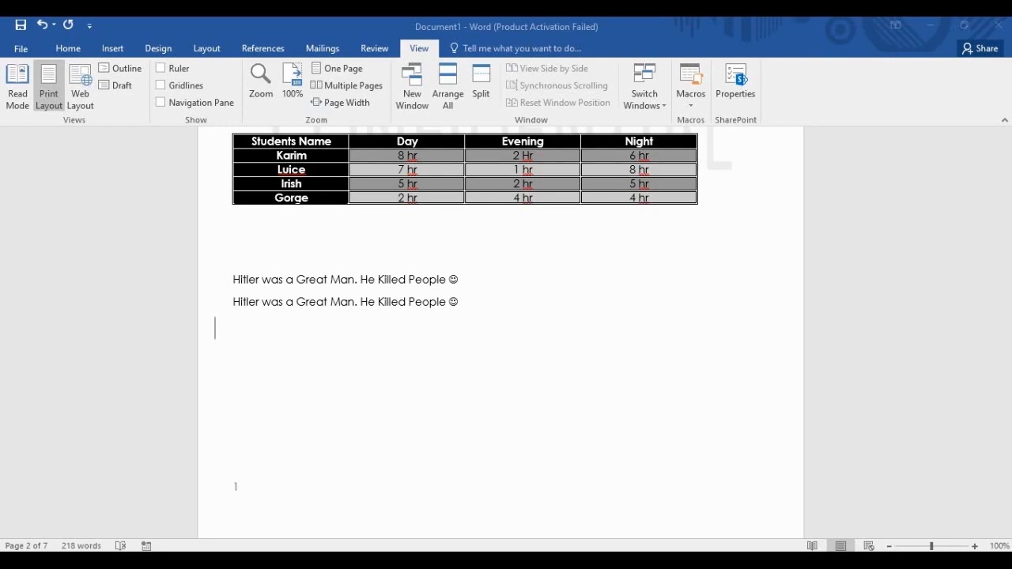
click(690, 87)
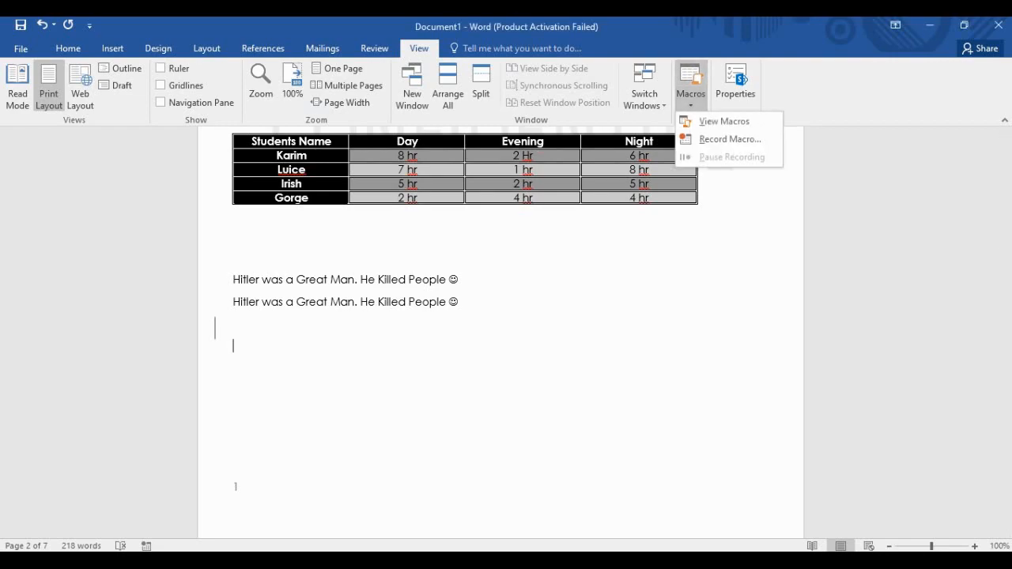
click(724, 122)
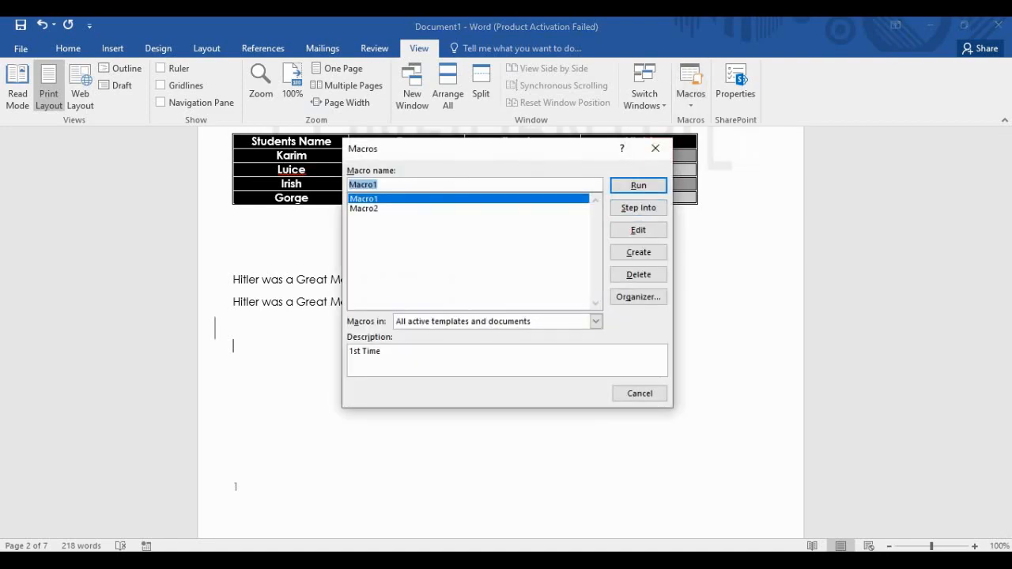
click(366, 209)
click(638, 186)
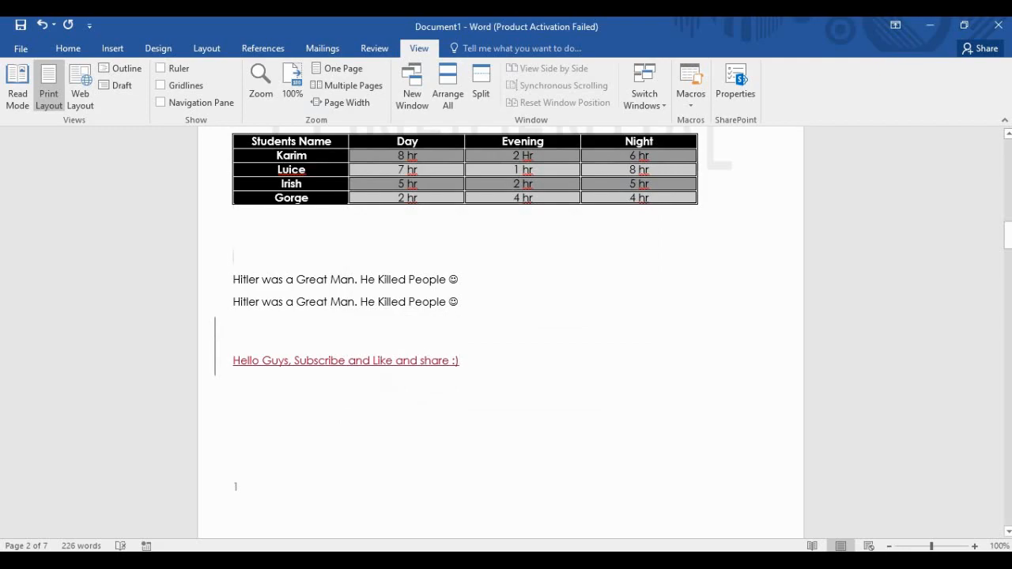
key(ctrl+p)
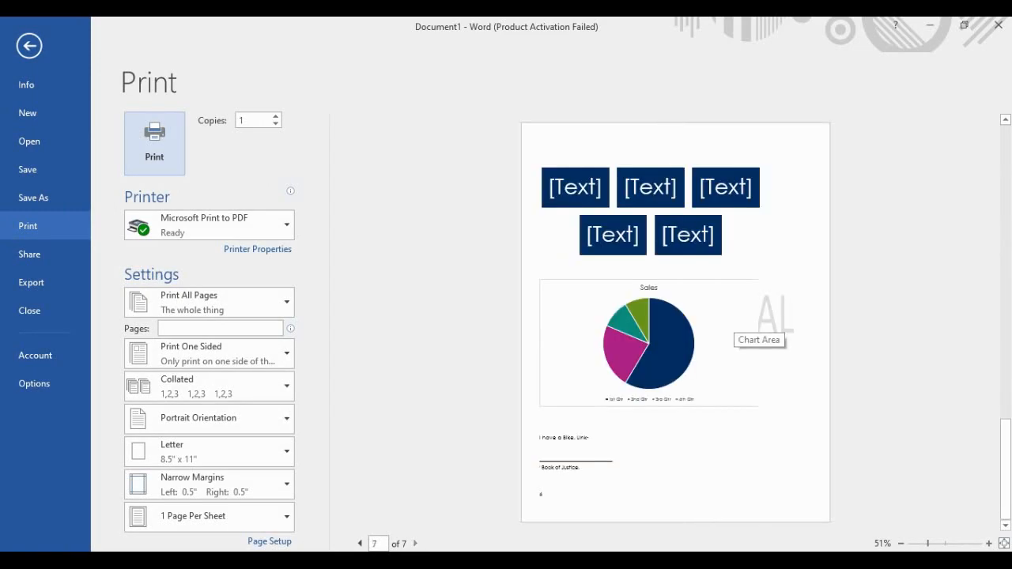
scroll(735, 319, up, 3)
scroll(735, 319, down, 1)
scroll(653, 348, down, 3)
scroll(653, 348, up, 4)
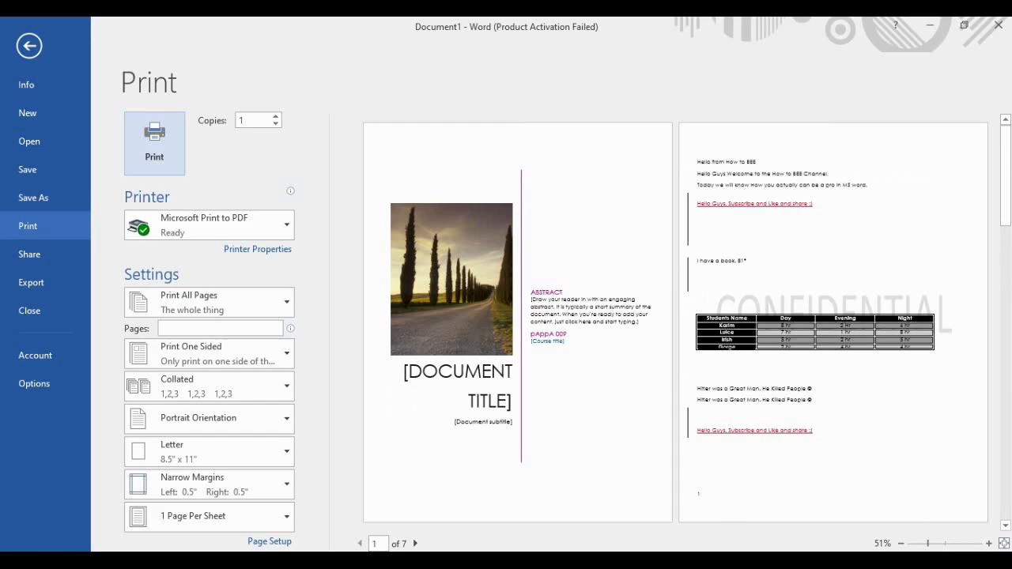
key(Escape)
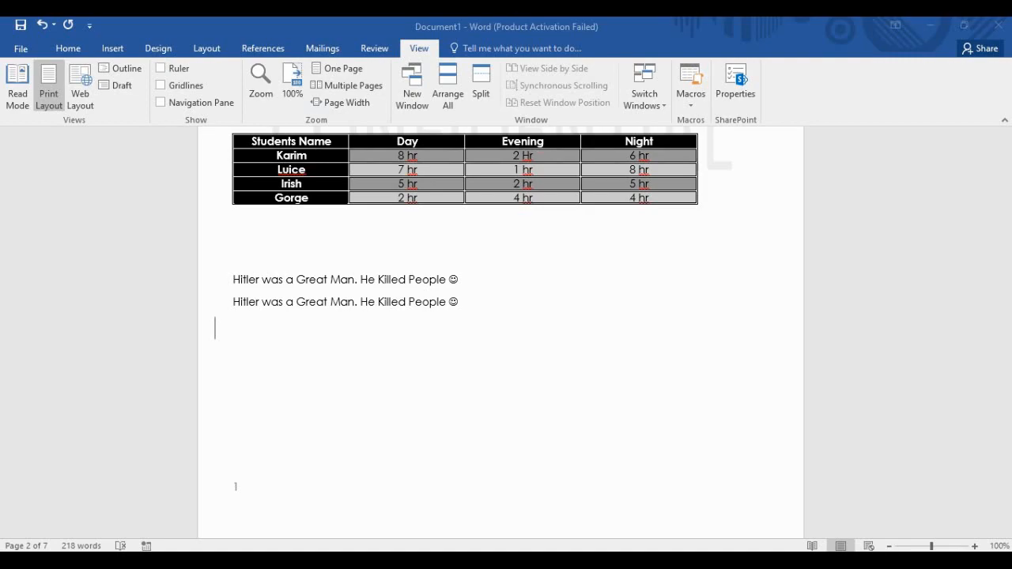
Run Macro2 below the text on page 2 to insert the 'Hello Guys' line.
click(216, 327)
click(691, 100)
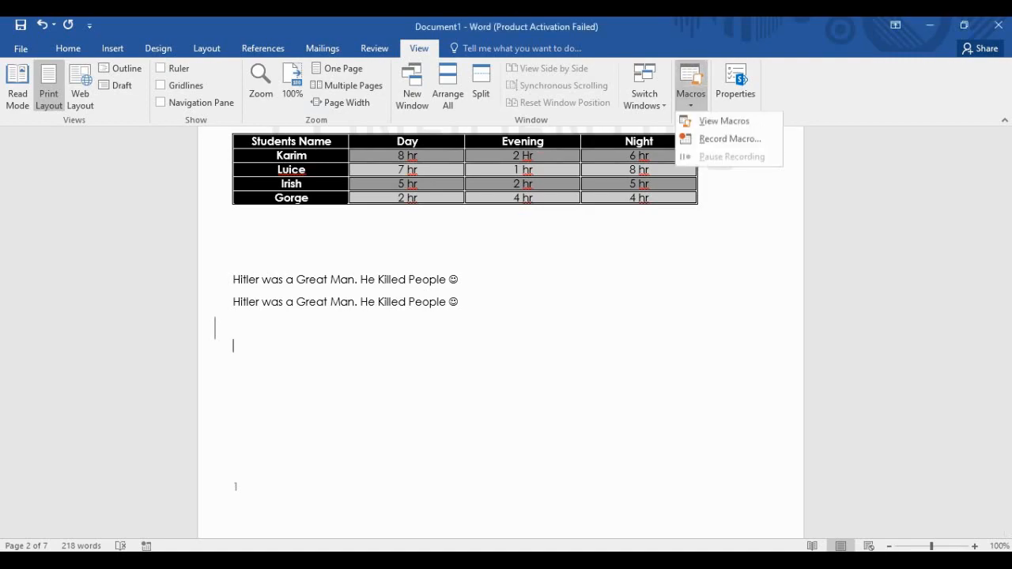
click(724, 122)
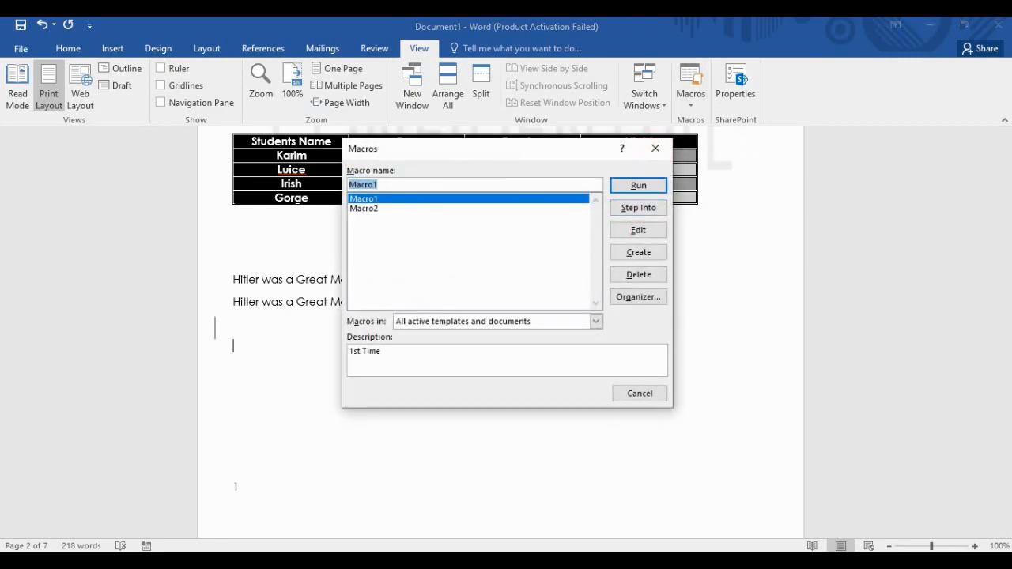
click(380, 209)
key(Return)
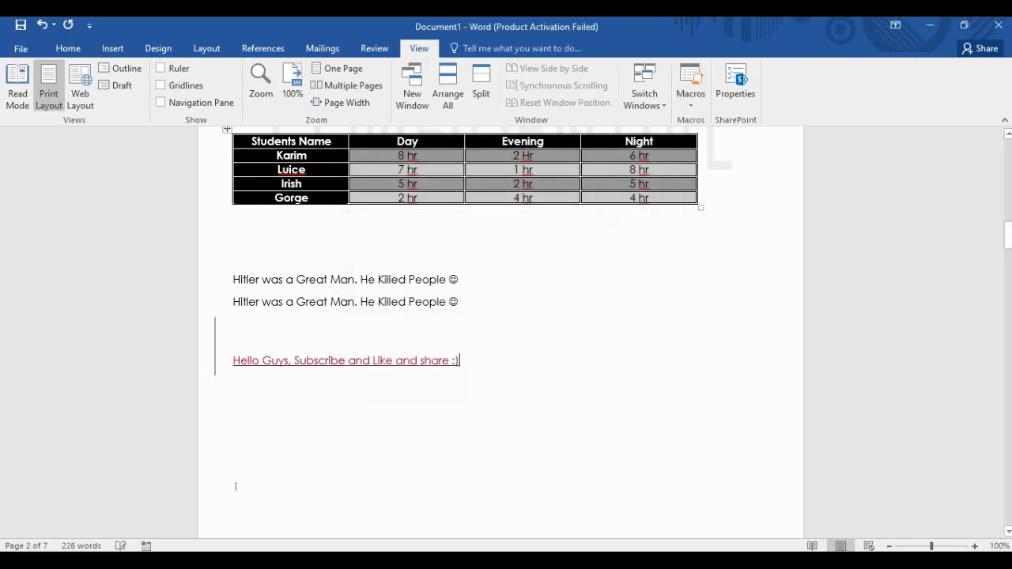
key(Up)
key(Up)
key(Up)
key(Up)
Check the print preview and the Save As options, then return to the document.
key(ctrl+p)
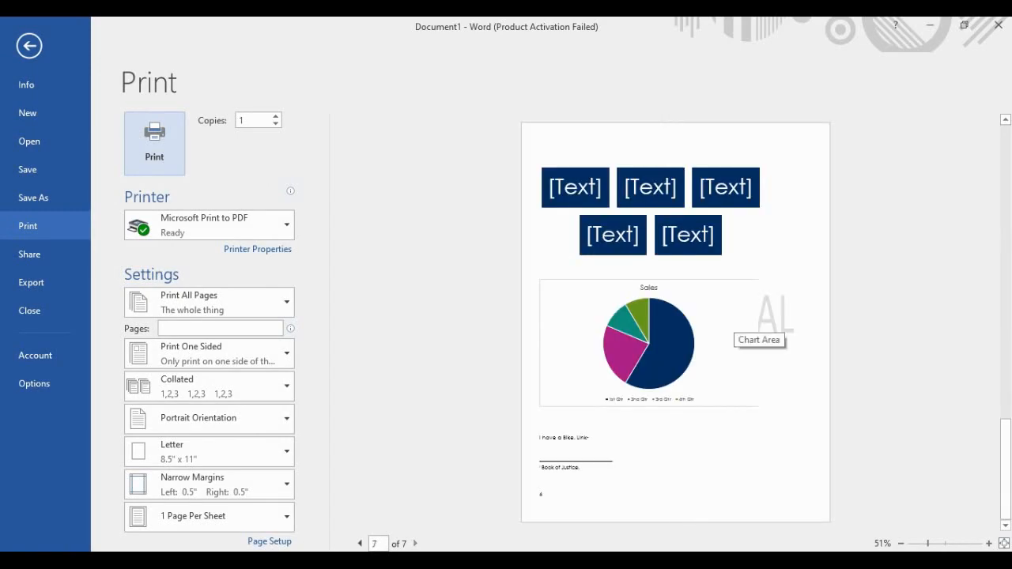
scroll(736, 326, up, 10)
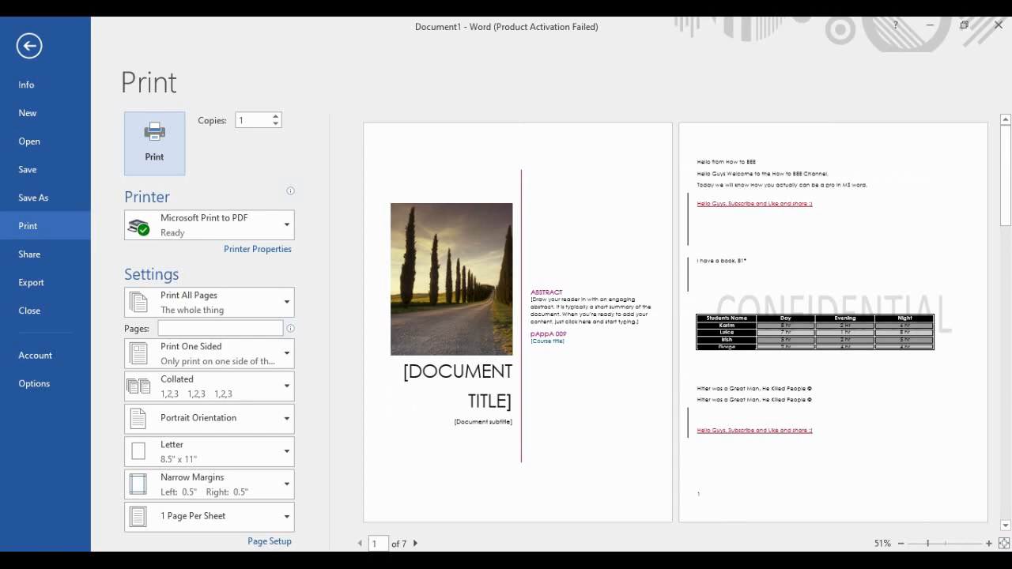
key(F12)
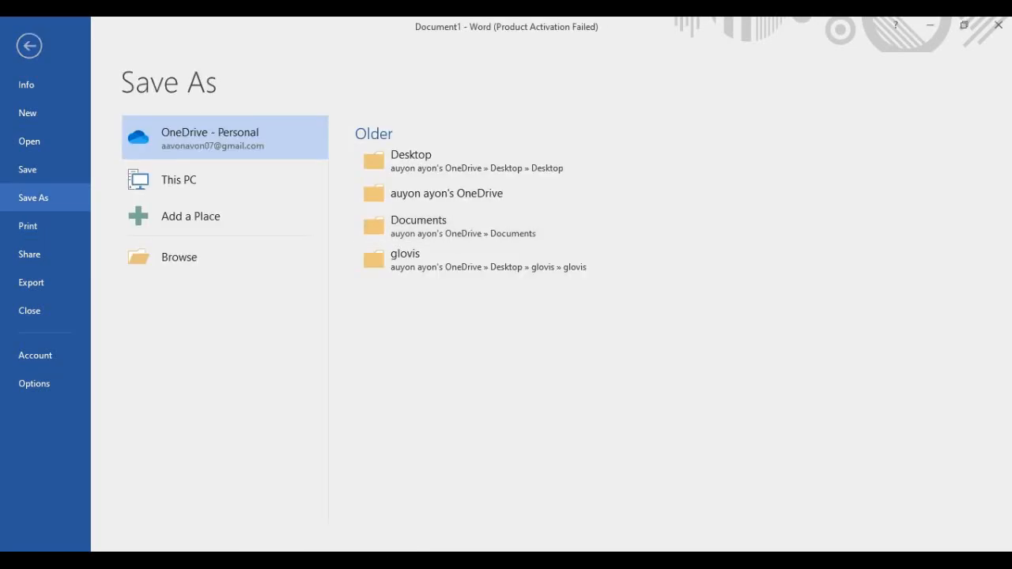
key(Escape)
scroll(501, 332, down, 3)
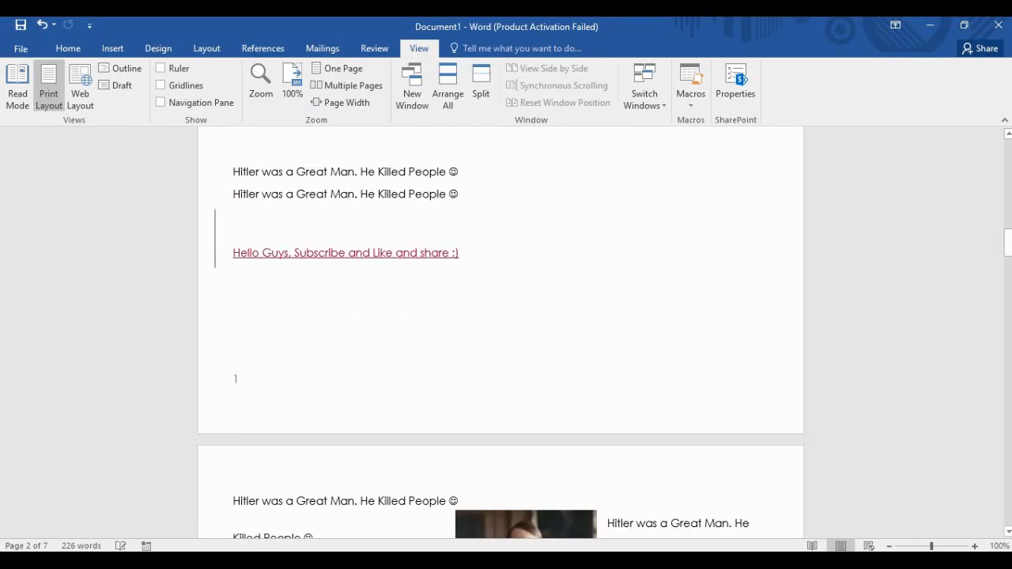
scroll(500, 332, up, 20)
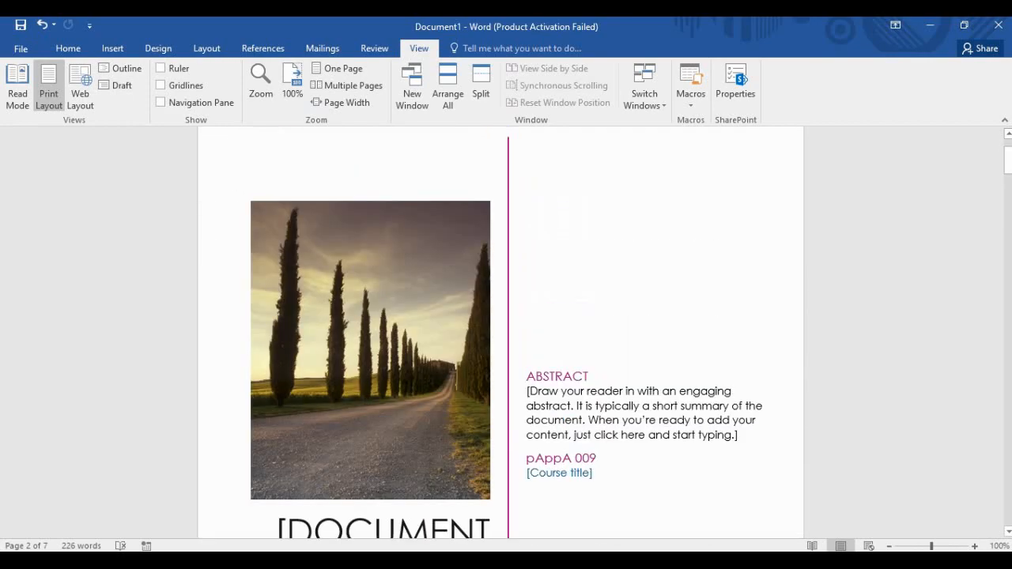
scroll(500, 332, up, 2)
Switch the document to Read Mode and page through its screens.
click(18, 86)
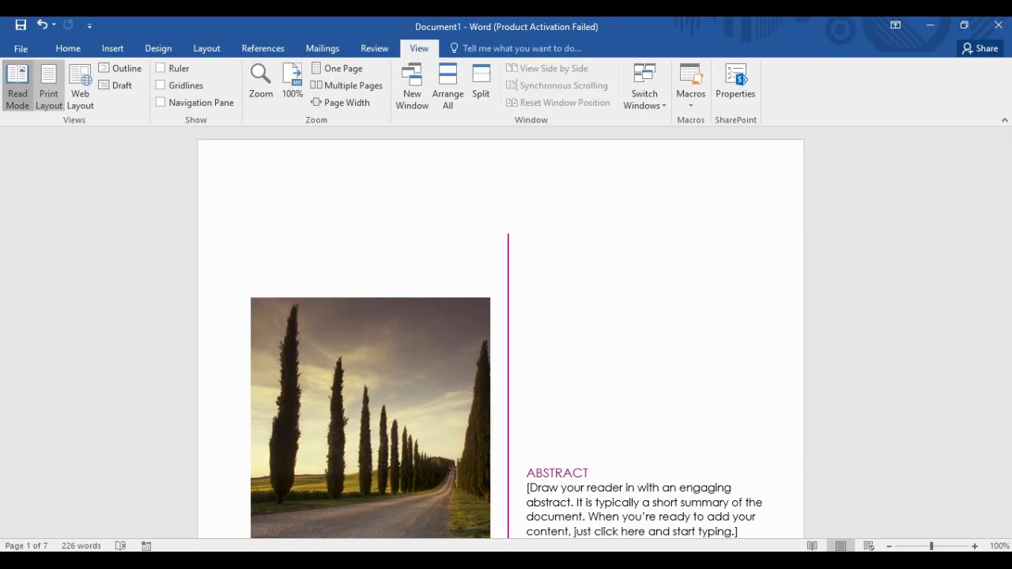
scroll(506, 284, down, 3)
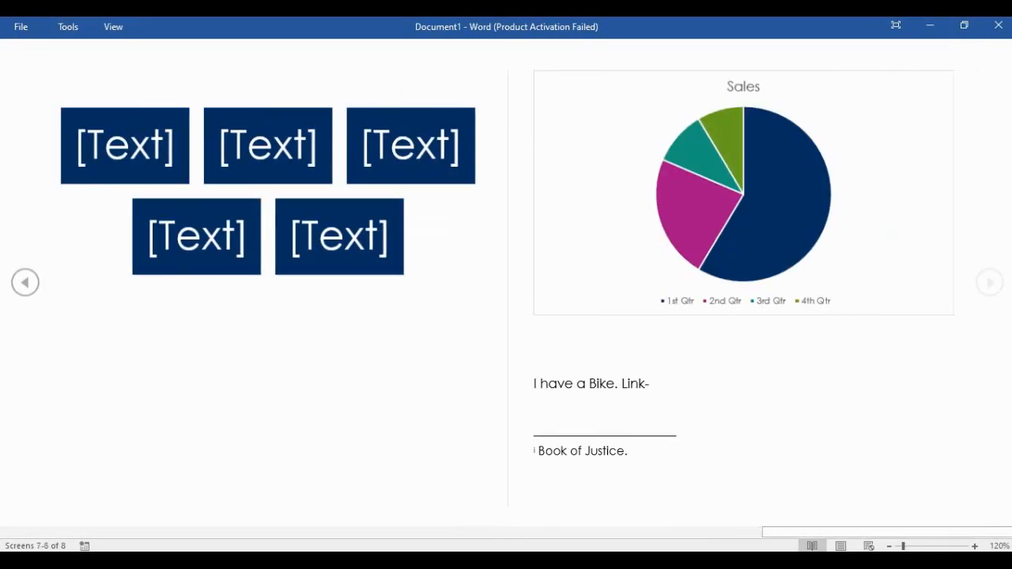
scroll(506, 284, up, 3)
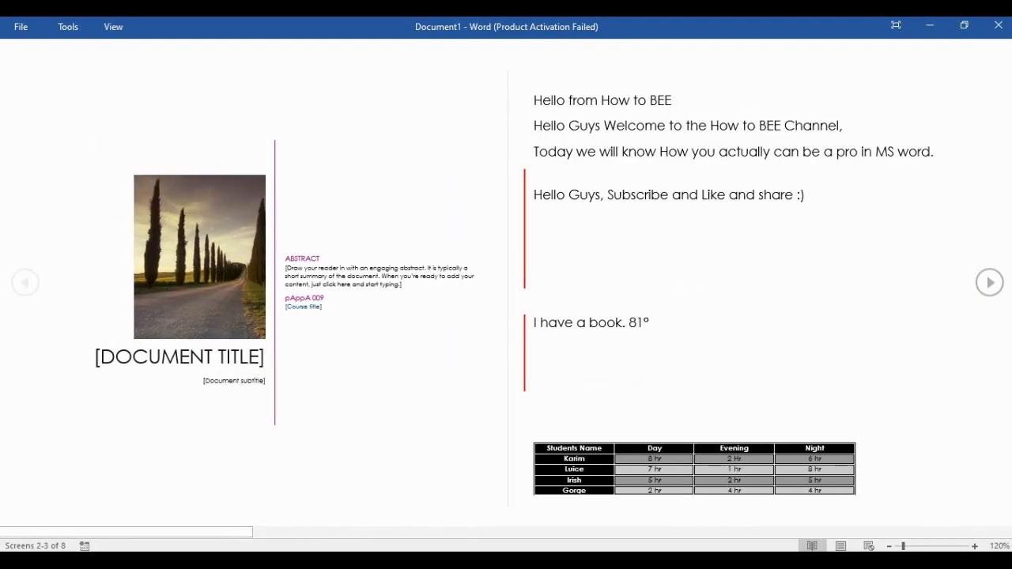
scroll(506, 284, down, 3)
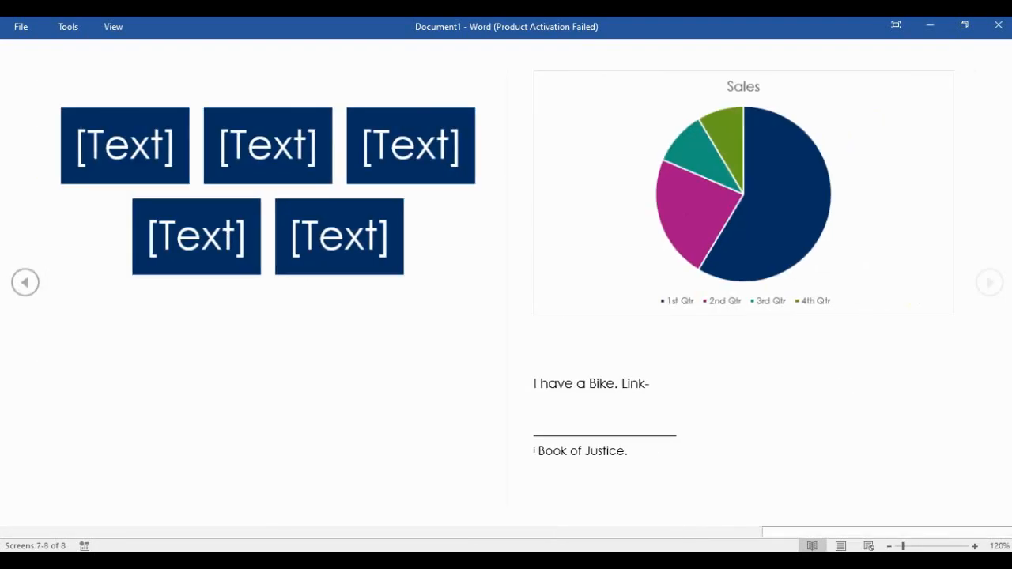
Exit Read Mode back to Print Layout and scroll up toward the page 5 picture.
key(Escape)
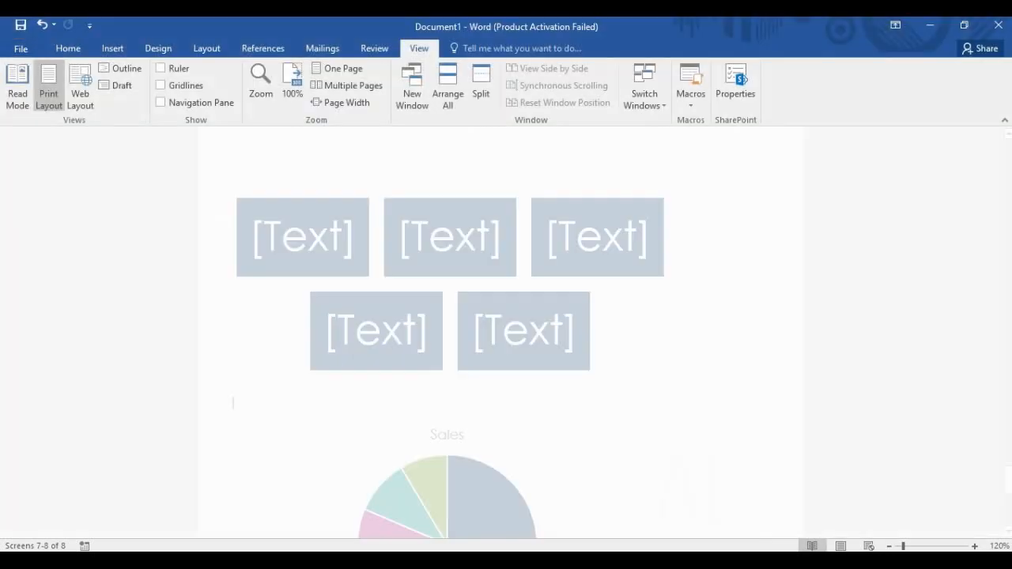
scroll(447, 332, down, 5)
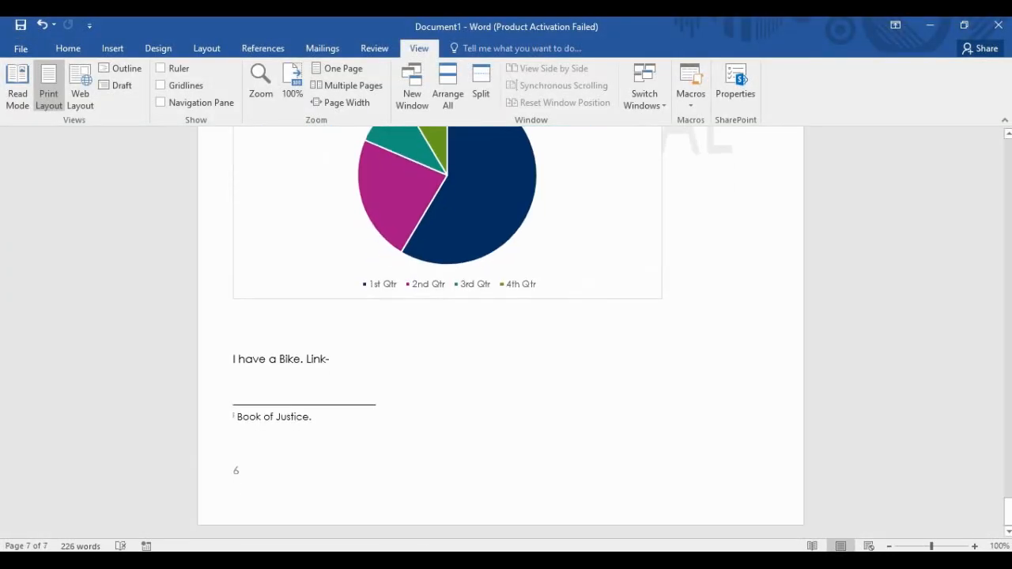
scroll(446, 332, up, 3)
scroll(500, 332, up, 10)
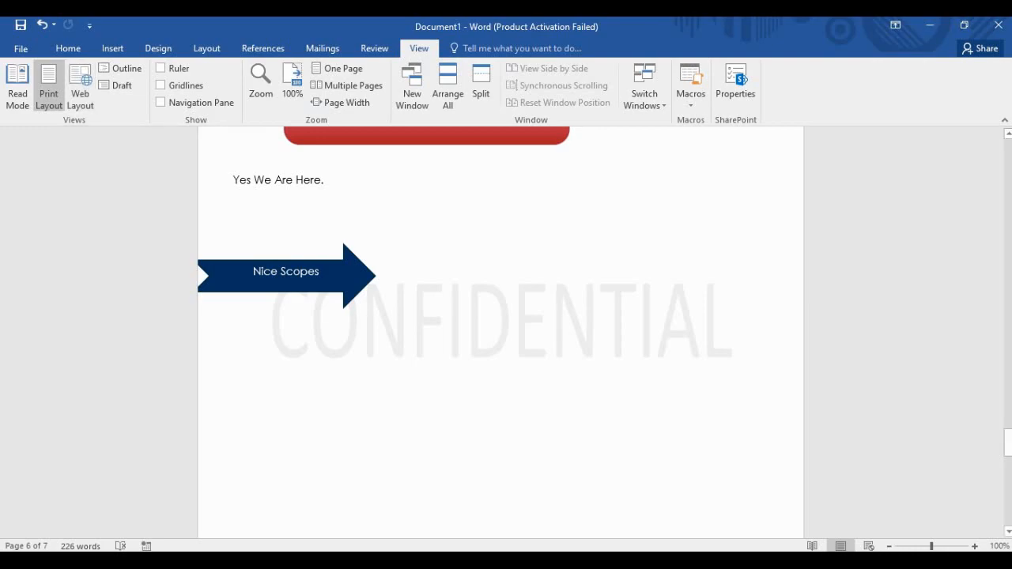
scroll(501, 332, up, 10)
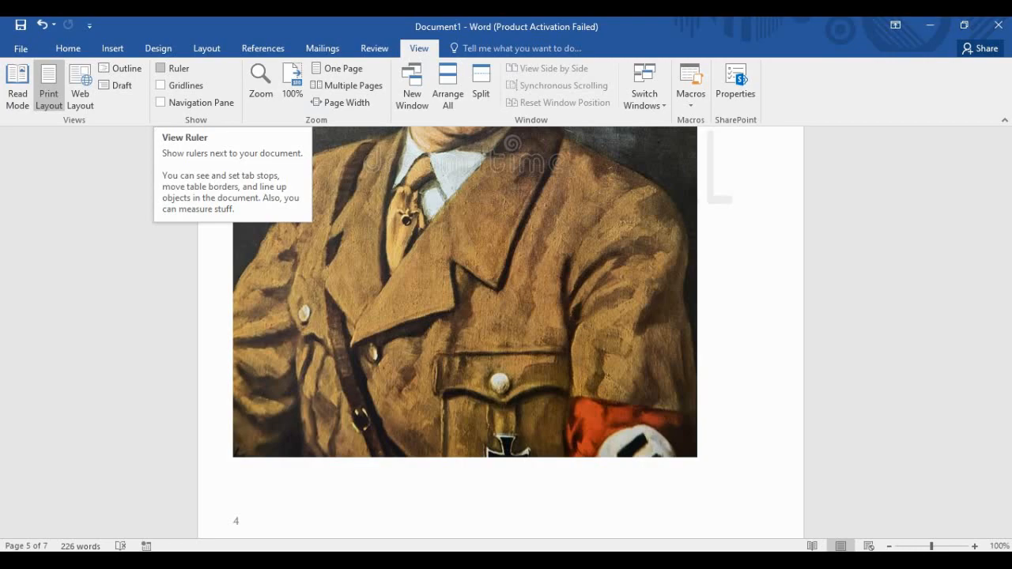
Turn on the Ruler, Gridlines and Navigation Pane, then turn all three off again.
click(162, 68)
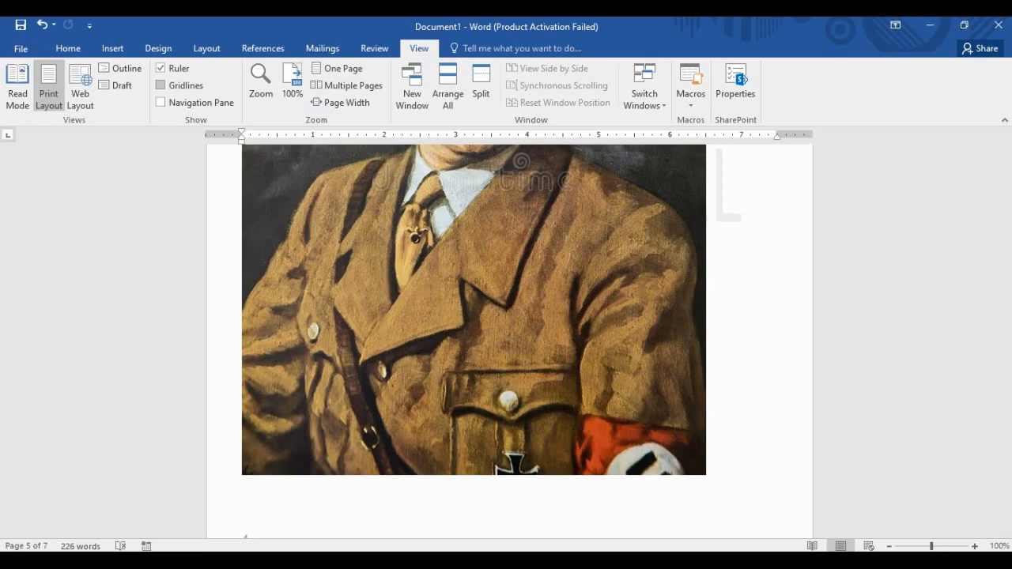
click(160, 85)
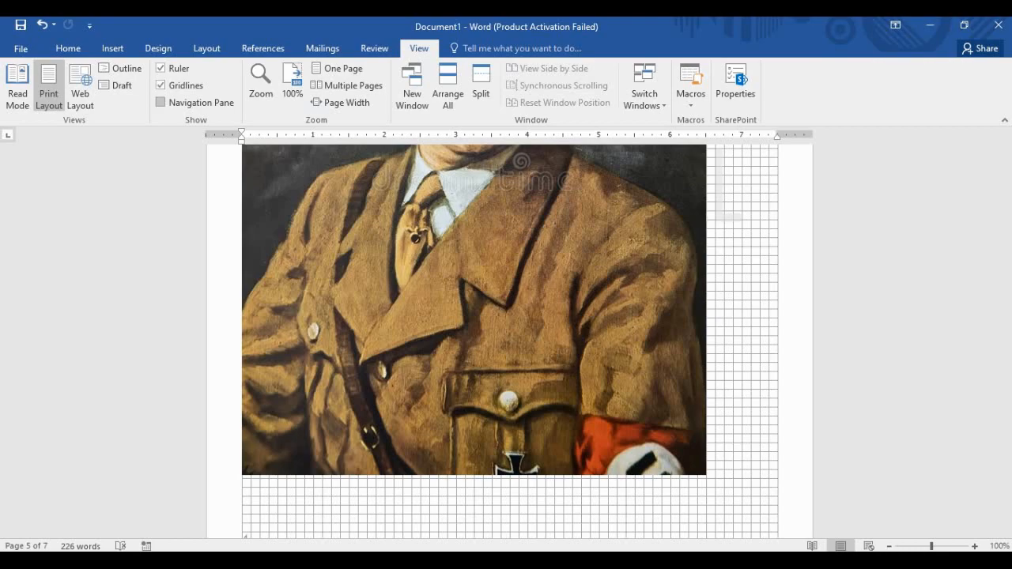
click(160, 102)
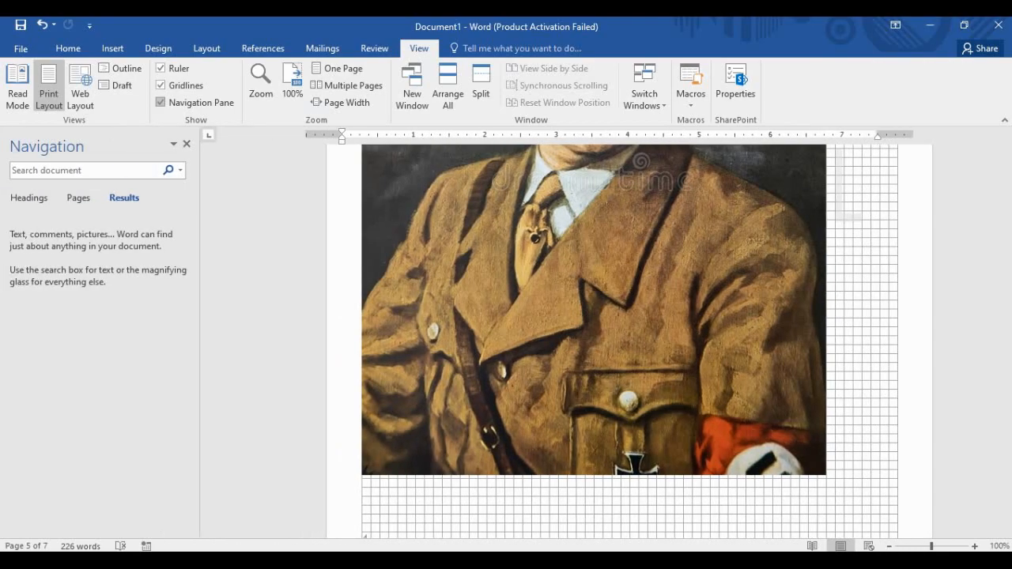
click(161, 102)
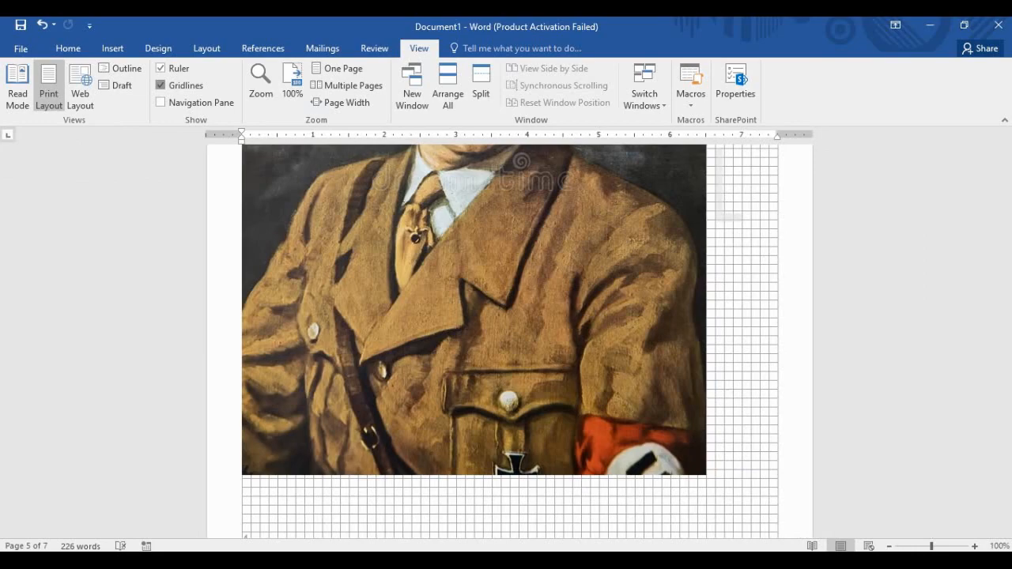
click(161, 84)
click(161, 68)
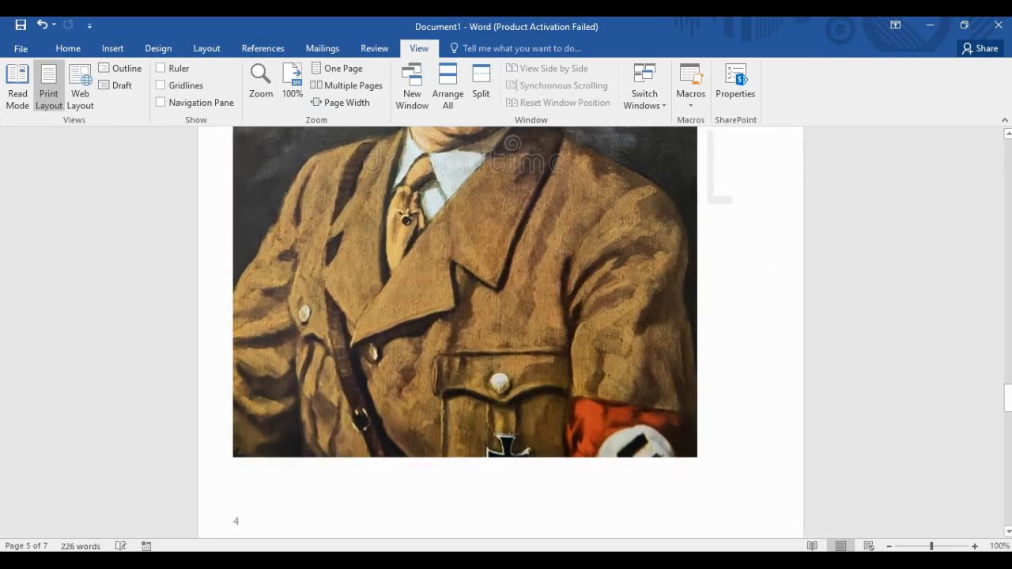
Try the Zoom dialog, One Page, Multiple Pages and Page Width, then return to 100% at the pie chart.
click(261, 79)
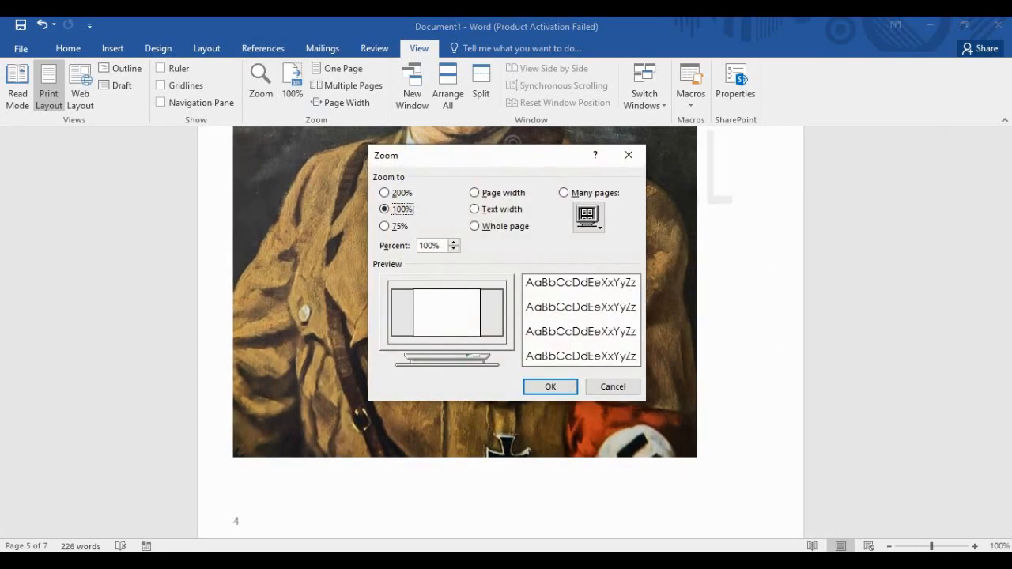
click(628, 155)
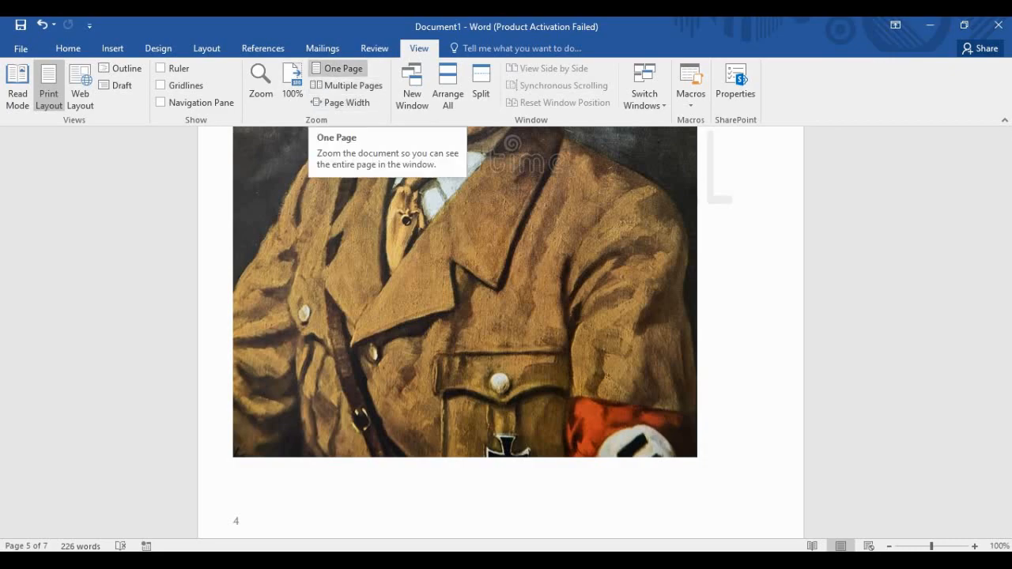
click(338, 68)
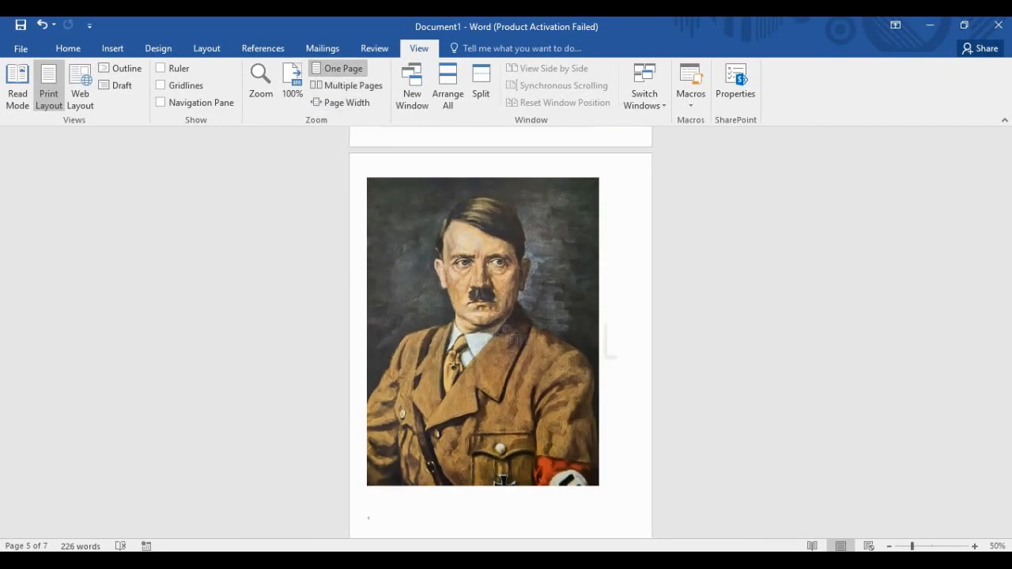
click(348, 85)
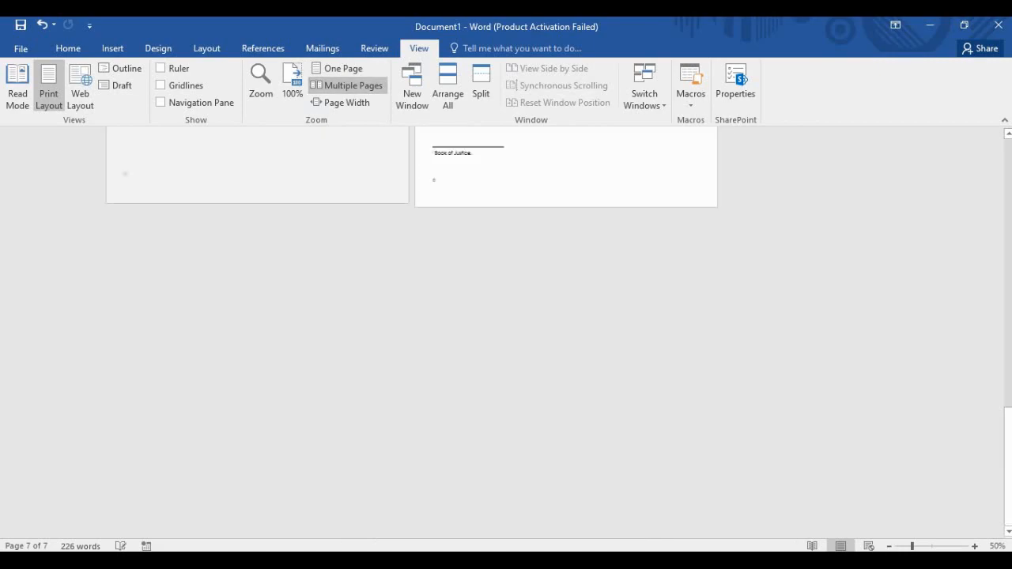
click(342, 102)
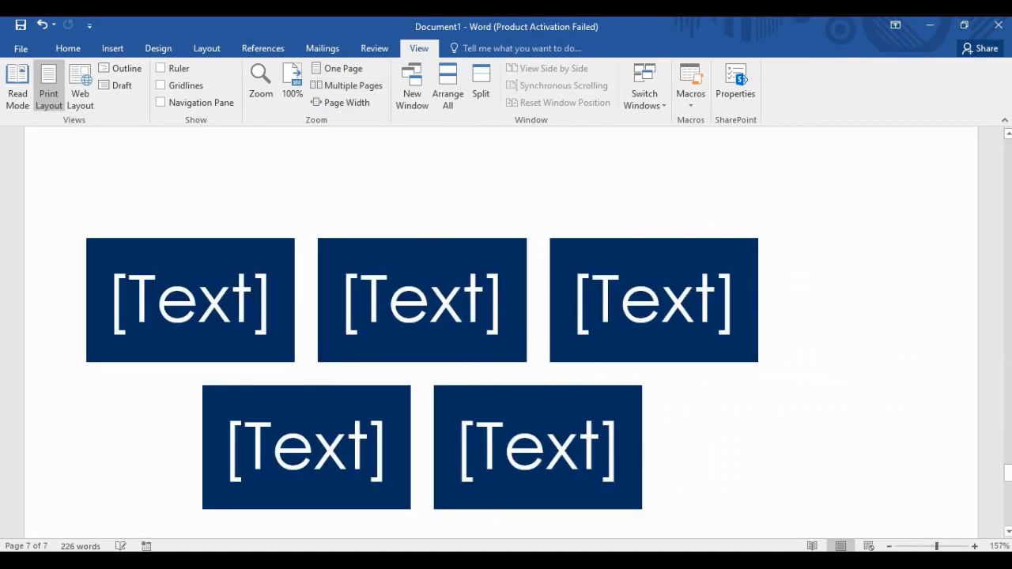
click(292, 83)
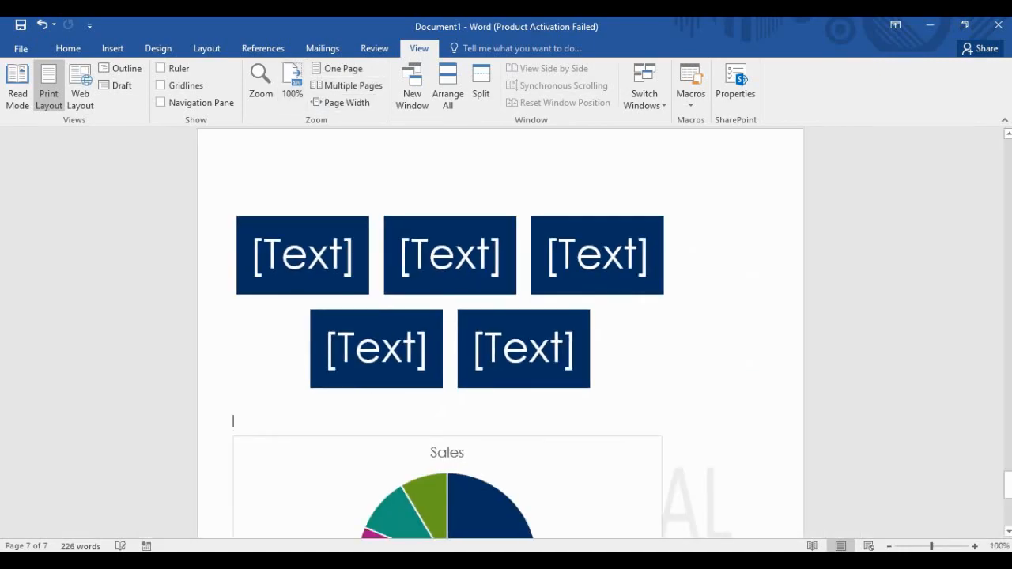
scroll(500, 332, down, 5)
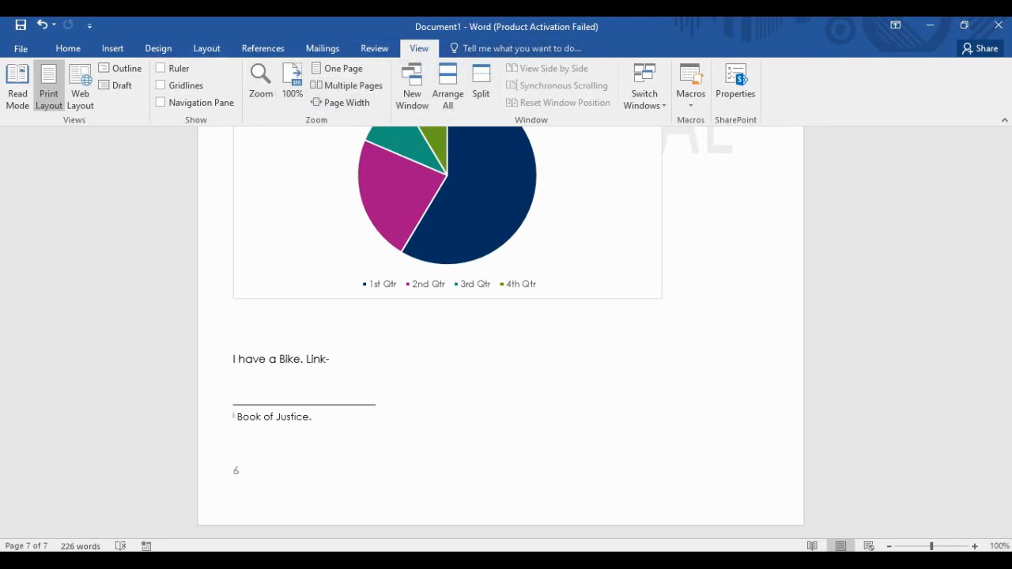
click(21, 25)
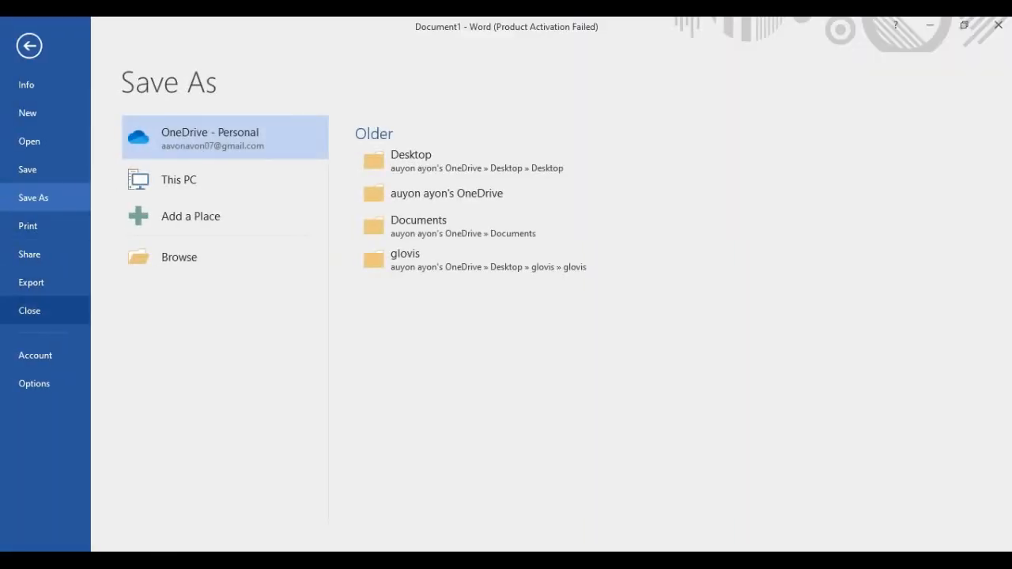
click(34, 383)
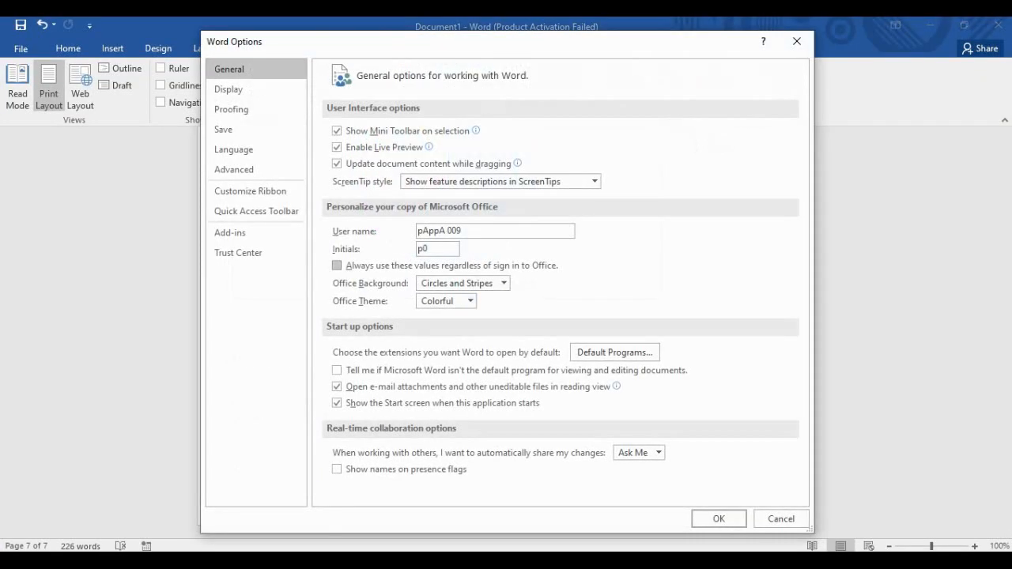
click(250, 191)
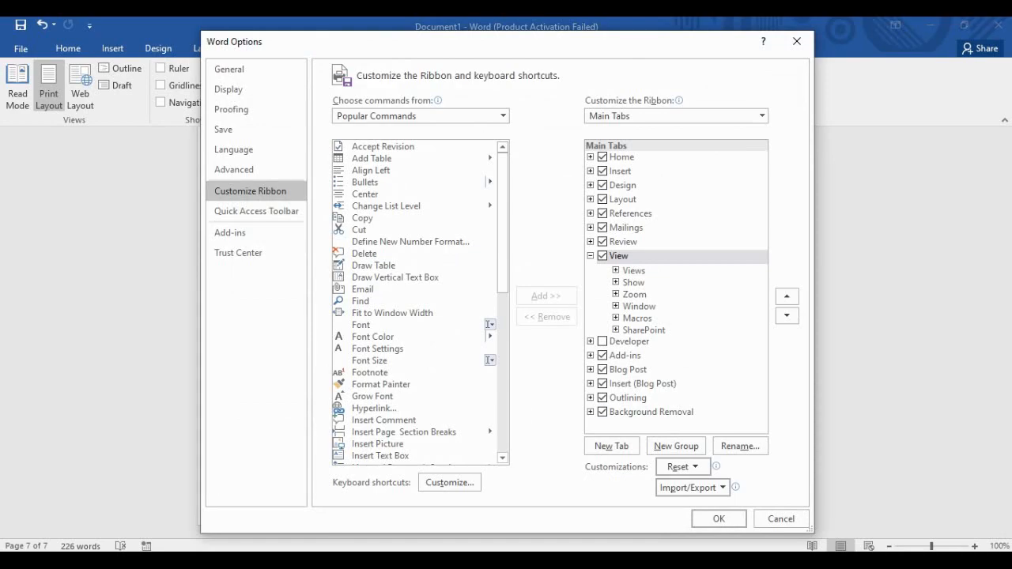
click(256, 211)
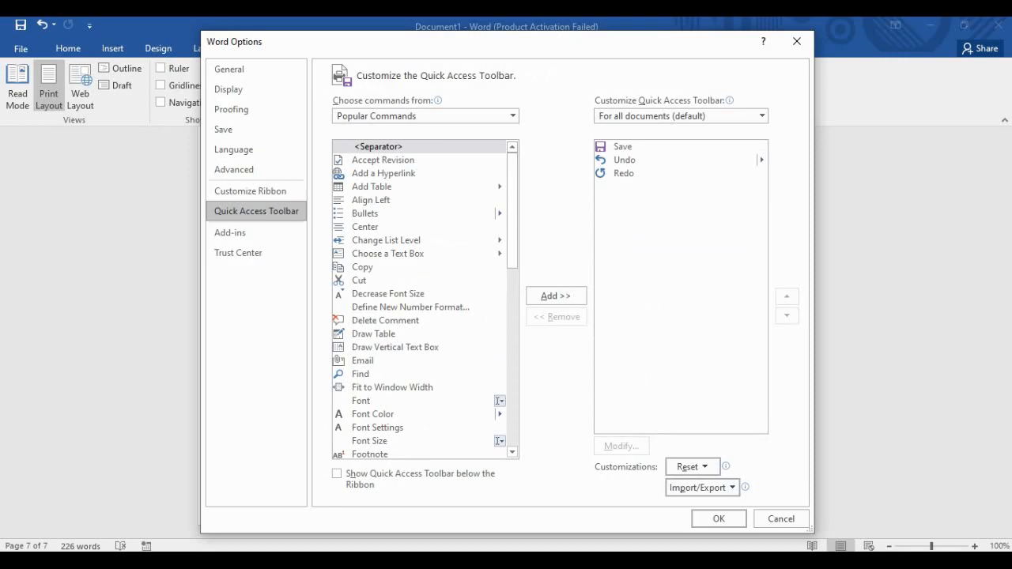
click(250, 192)
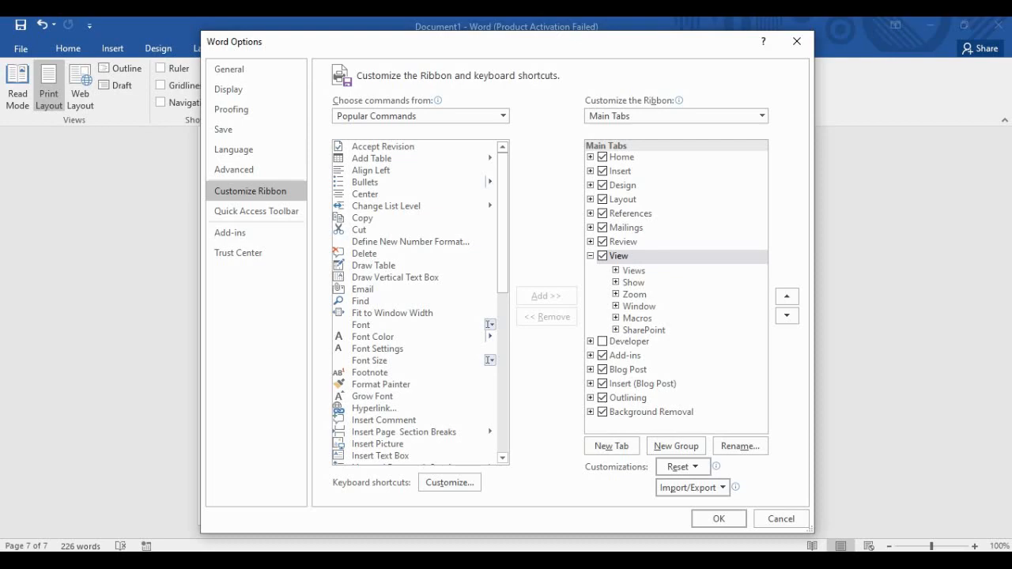
click(502, 116)
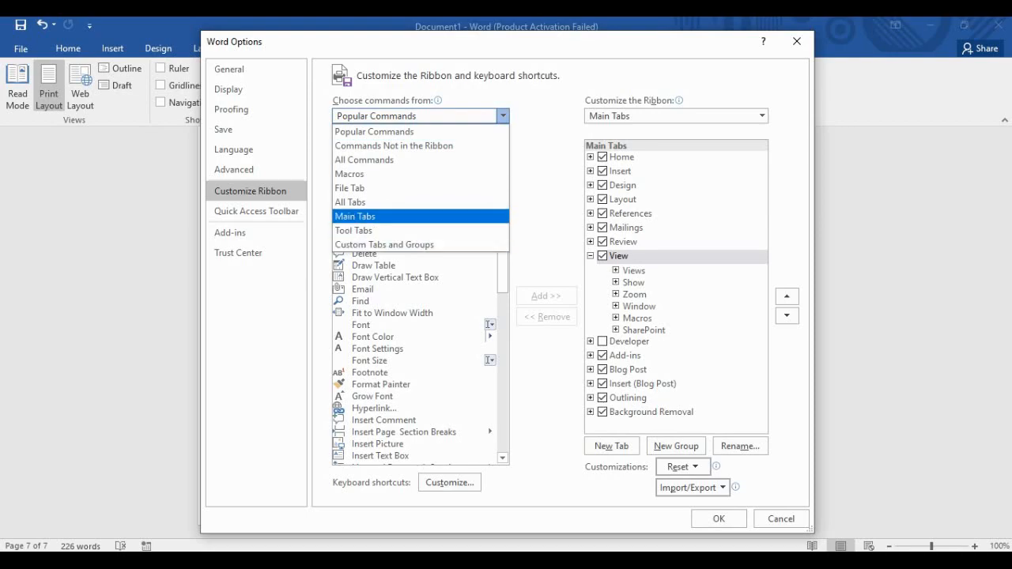
key(Return)
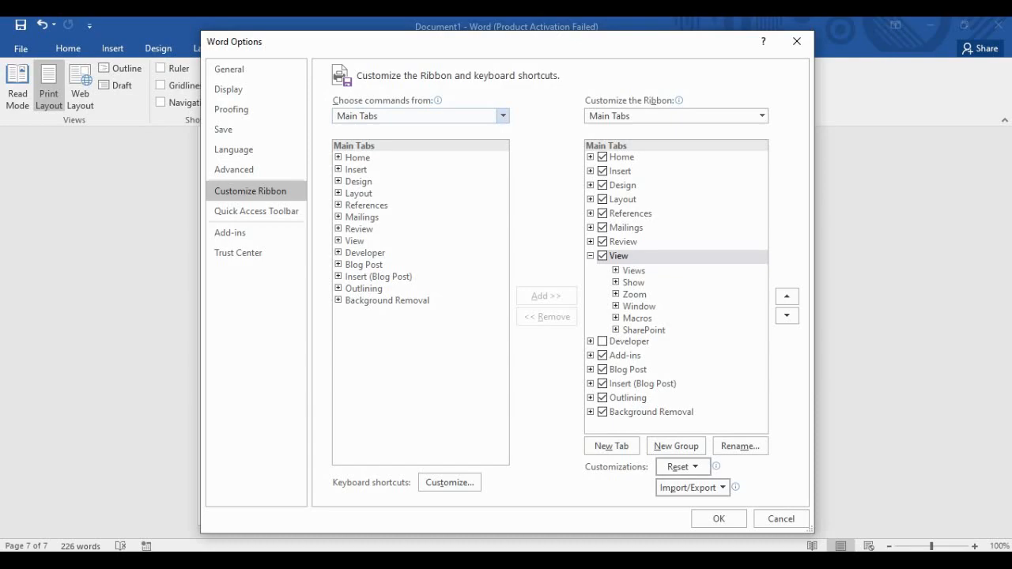
click(365, 253)
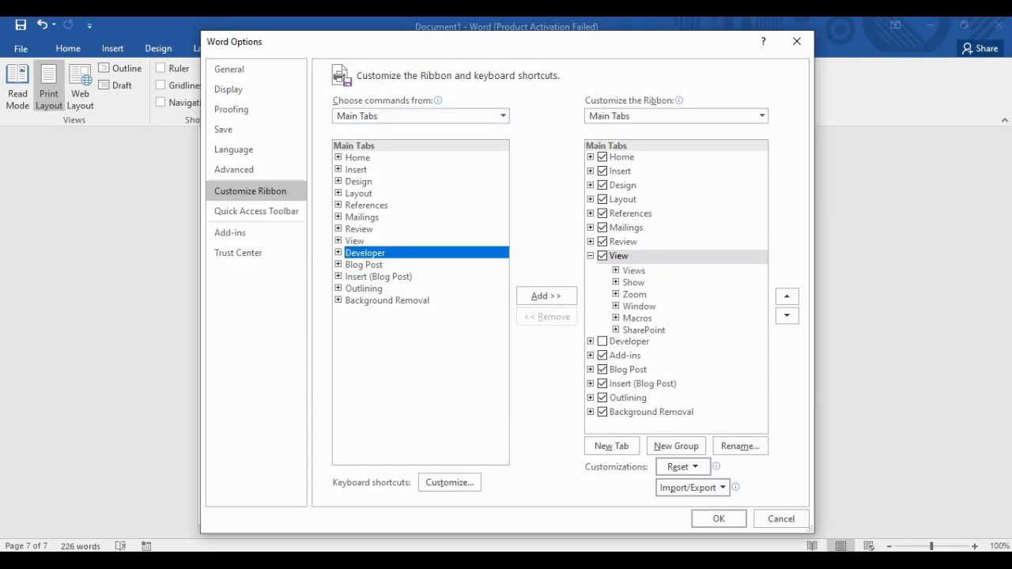
key(Down)
key(Down)
key(Down)
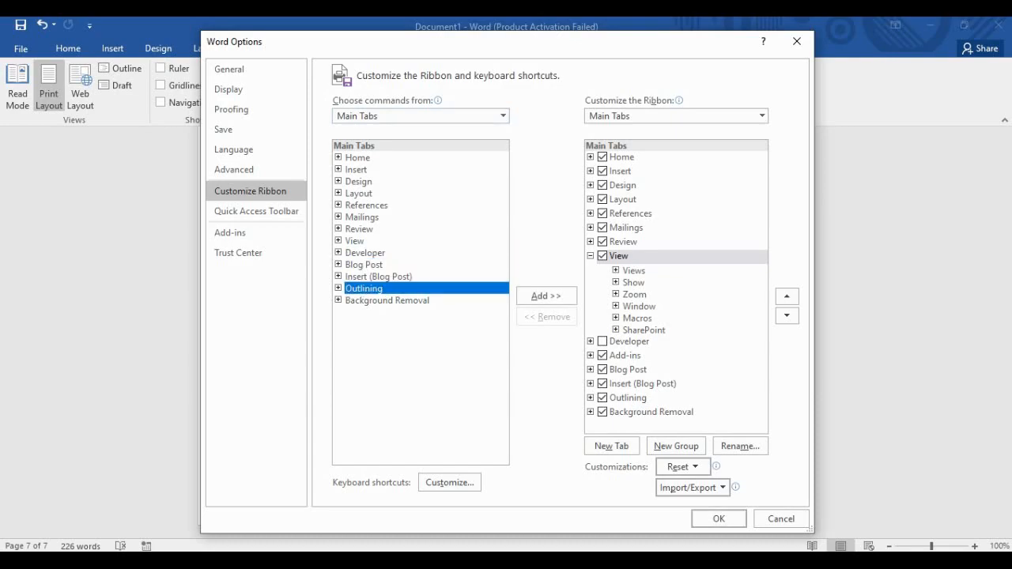
key(Down)
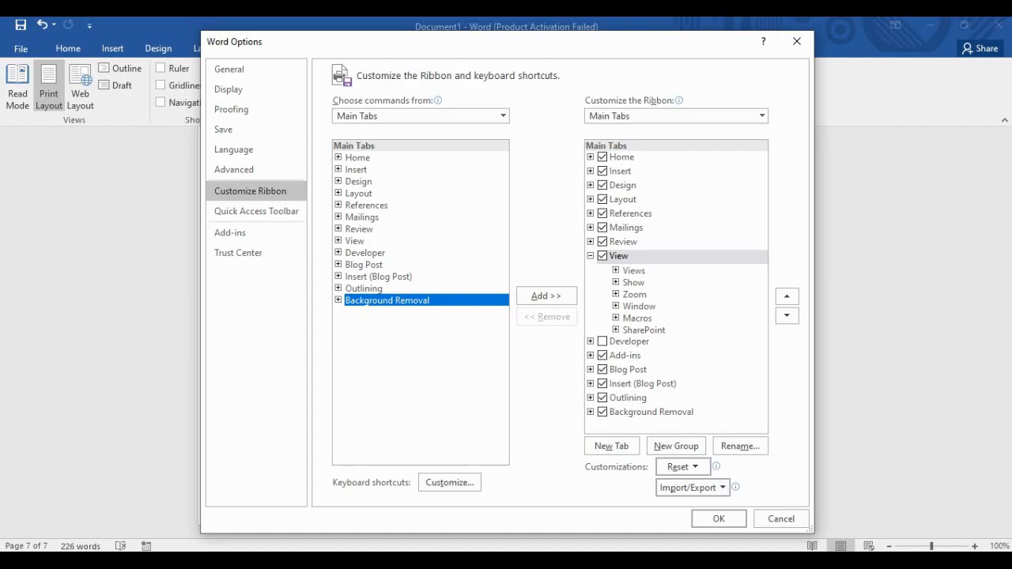
drag(633, 41, 587, 89)
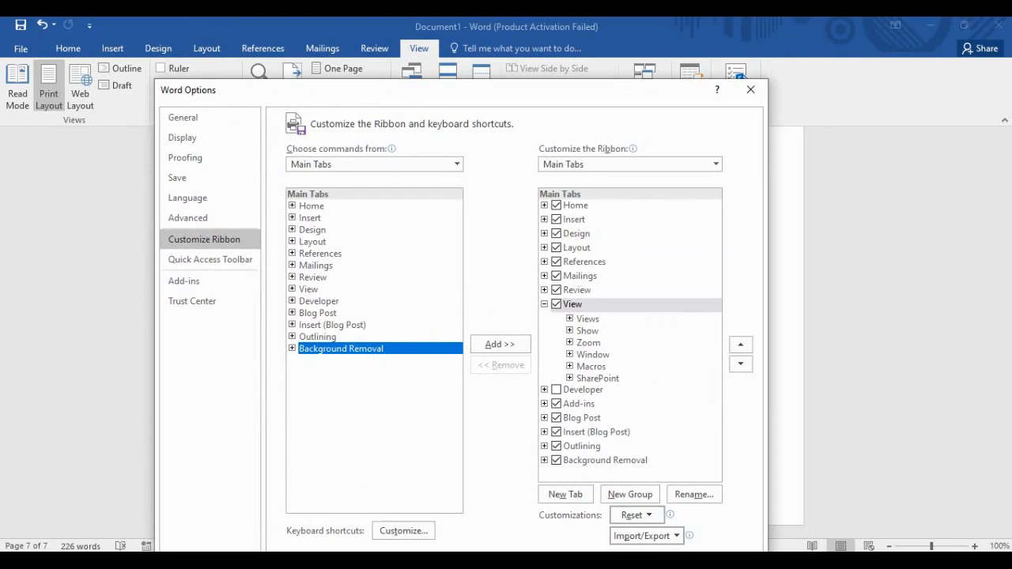
click(318, 313)
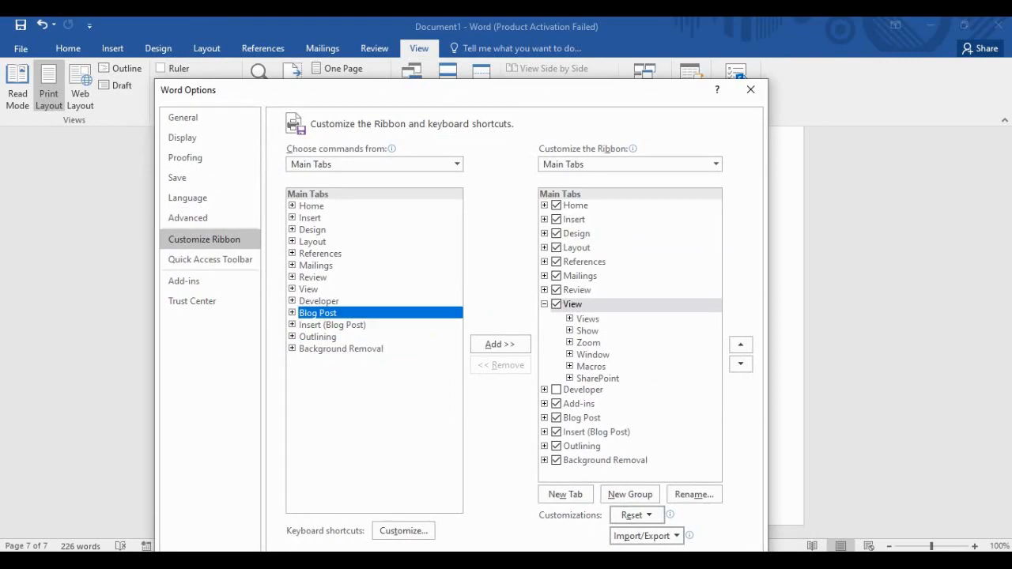
drag(617, 90, 620, 77)
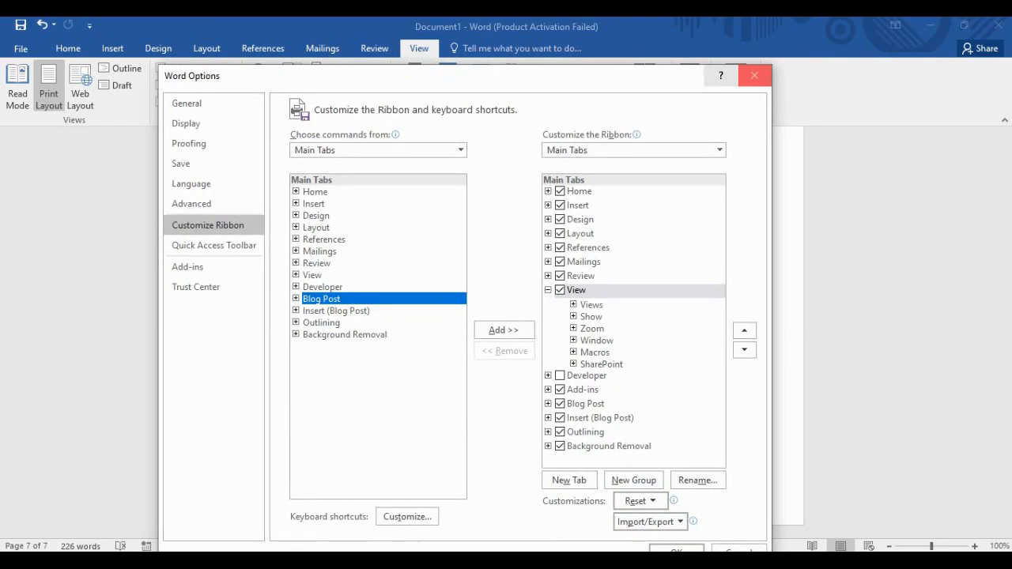
click(755, 76)
click(522, 48)
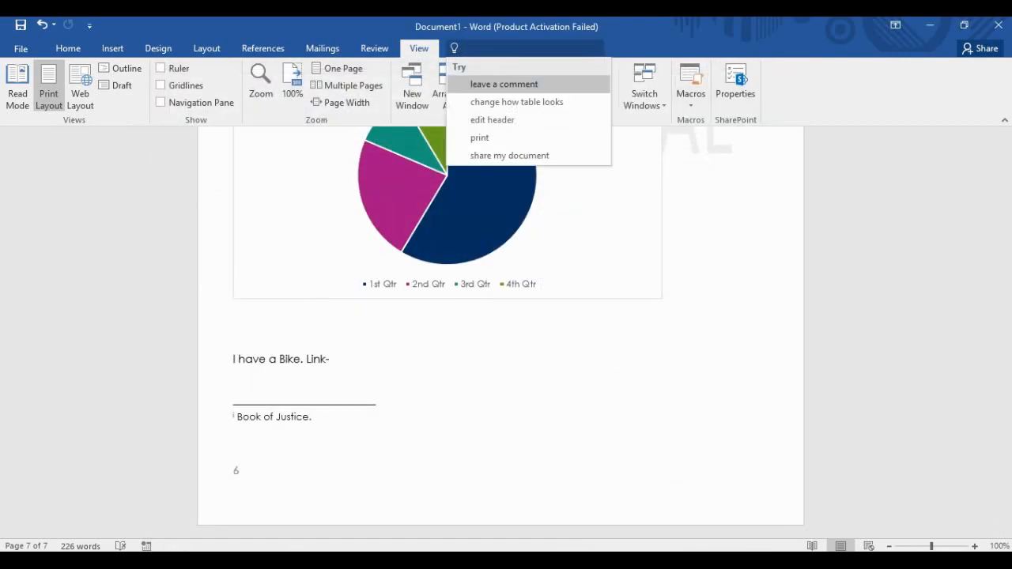
text(blogpost)
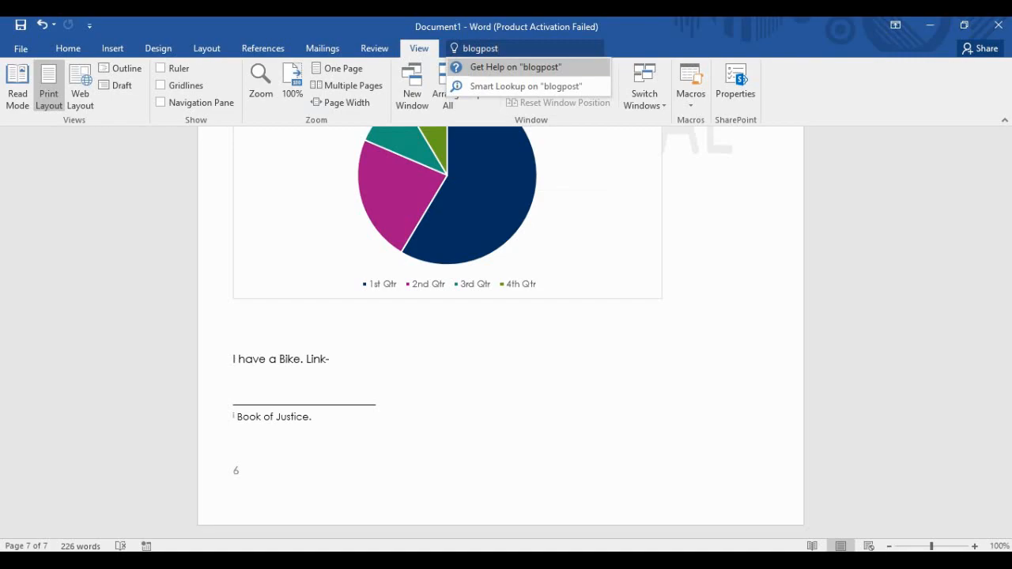
key(Down)
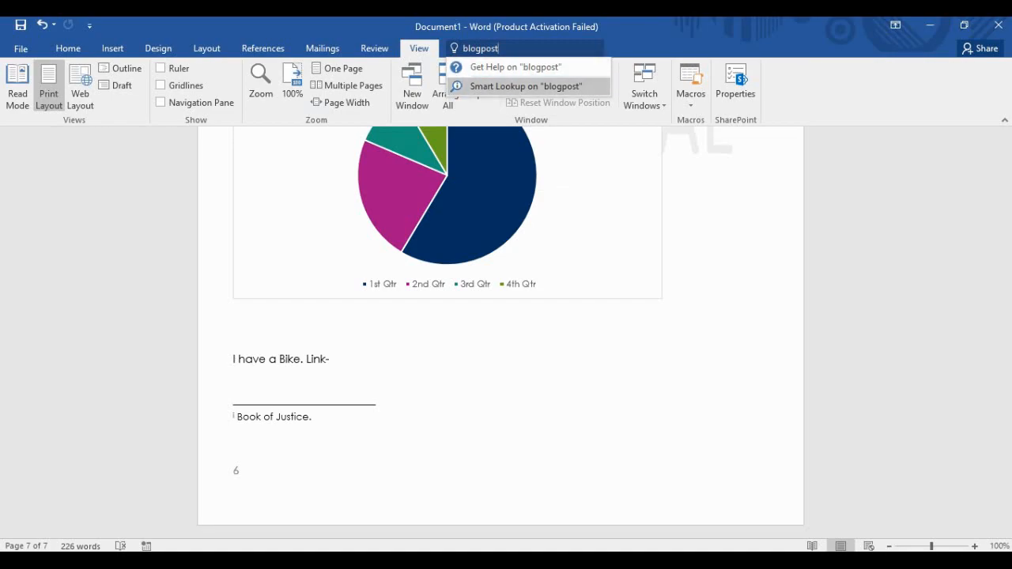
key(Up)
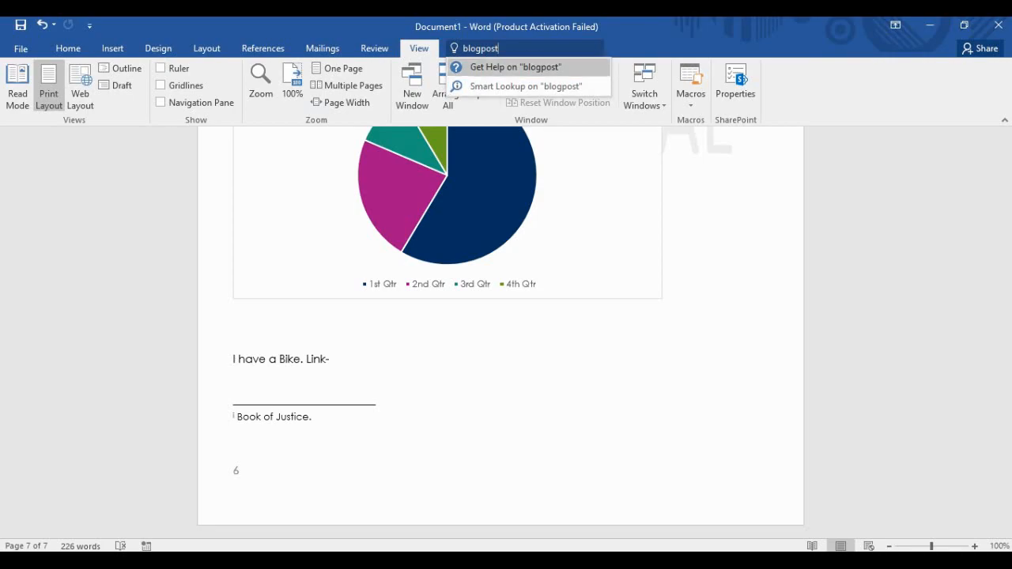
key(Return)
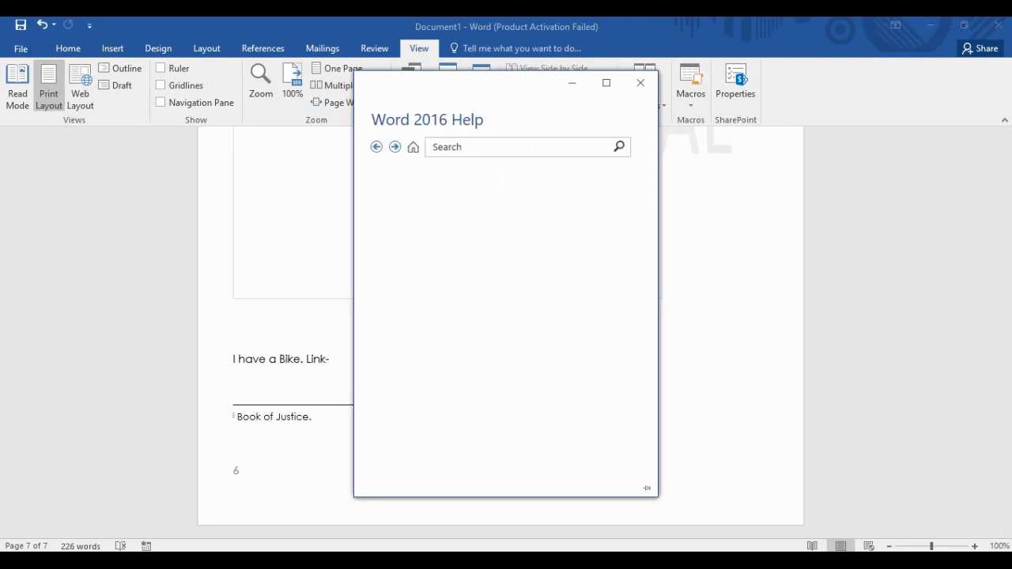
scroll(514, 294, down, 6)
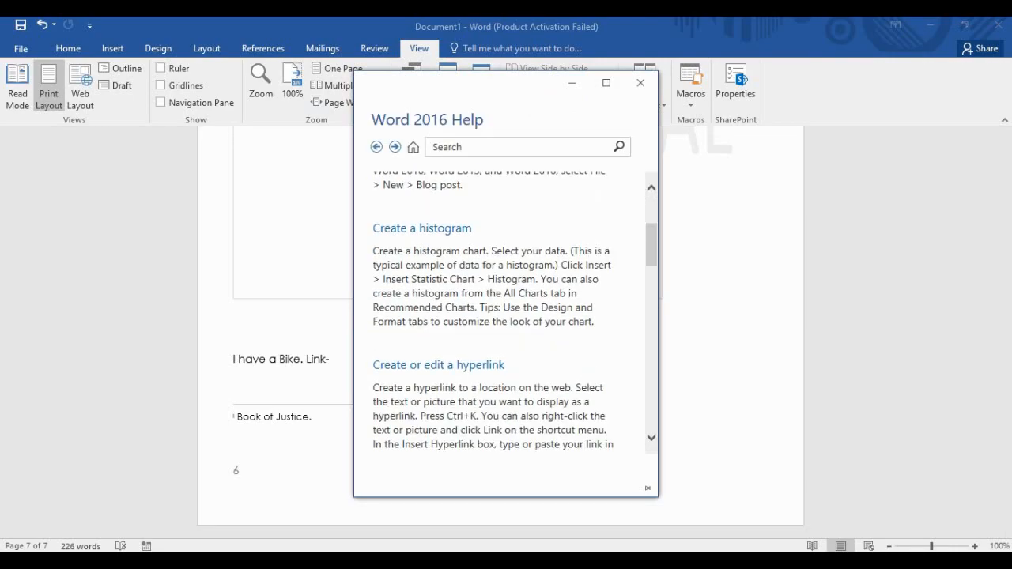
scroll(514, 312, down, 10)
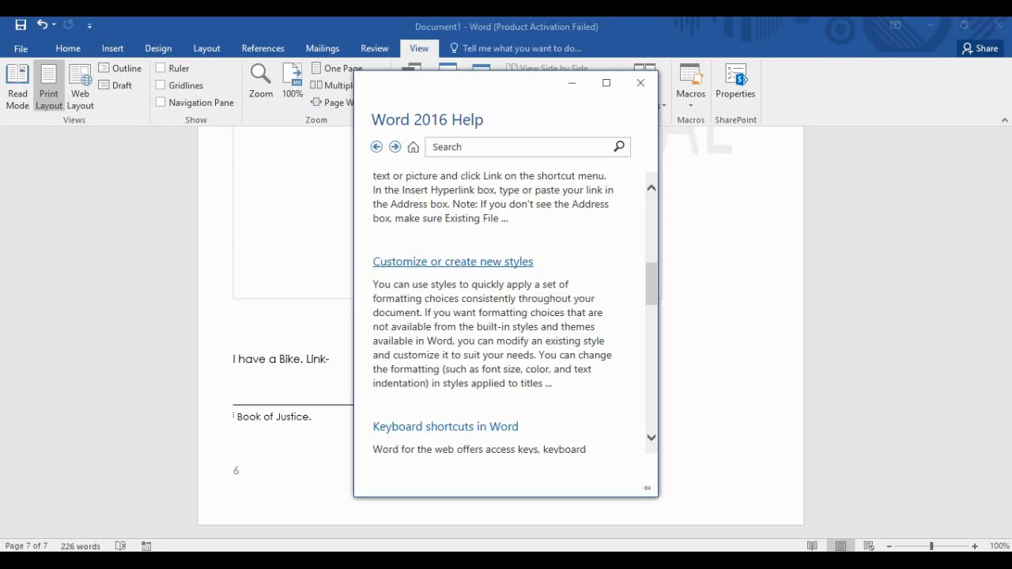
scroll(491, 316, down, 5)
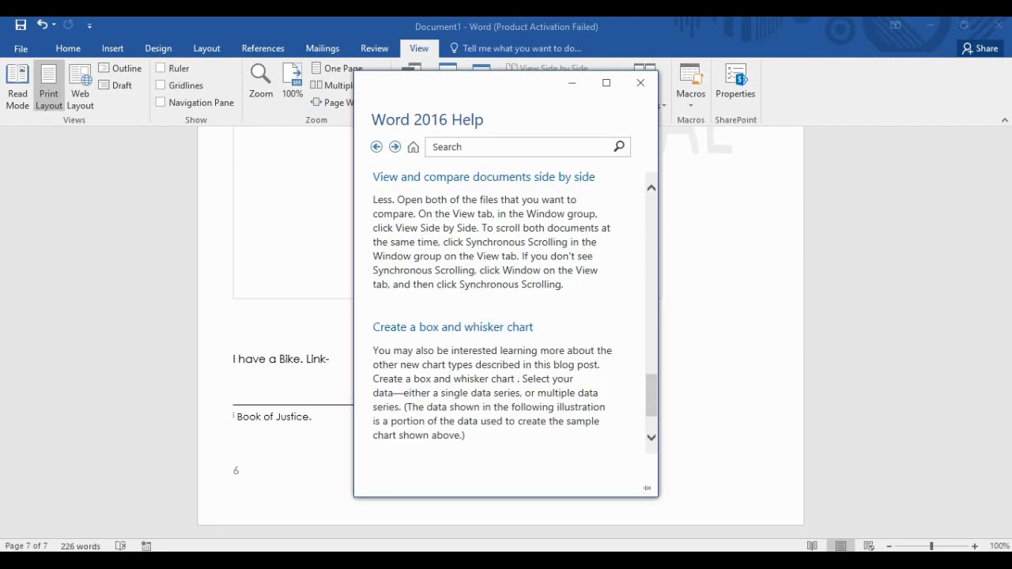
click(640, 83)
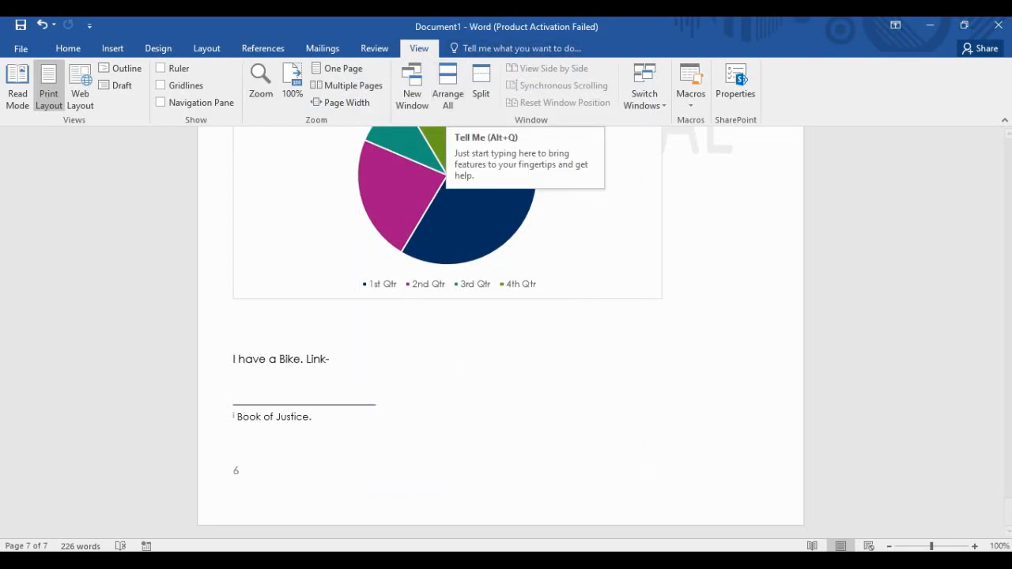
scroll(688, 328, up, 3)
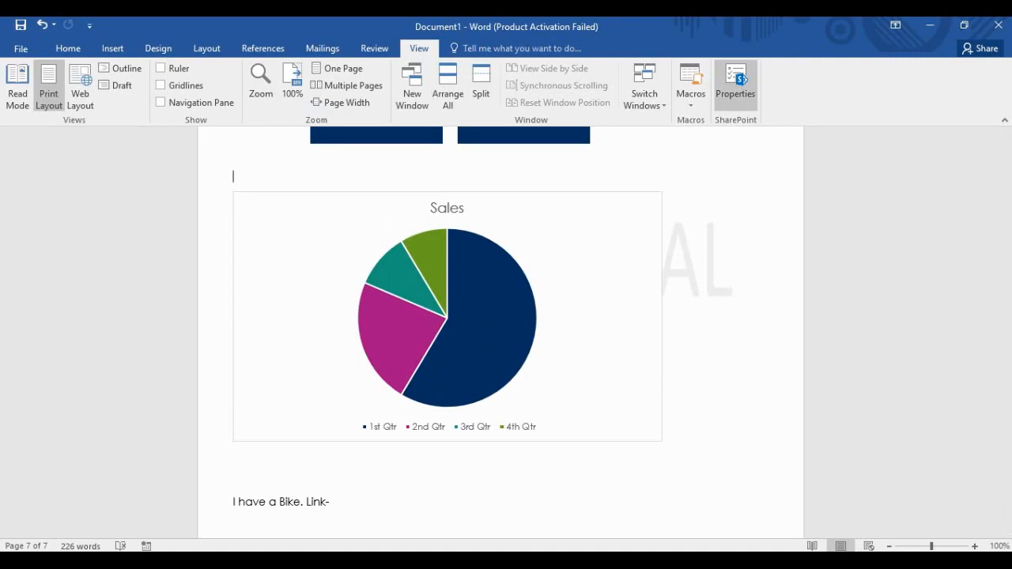
Encrypt the document via Protect Document, entering and confirming an opening password, then return to editing.
click(735, 83)
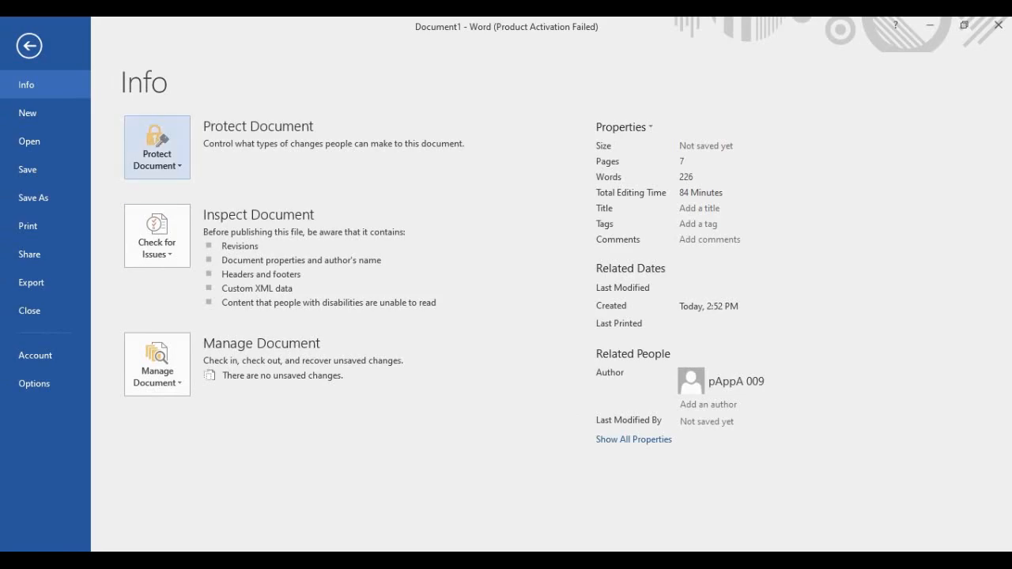
click(156, 150)
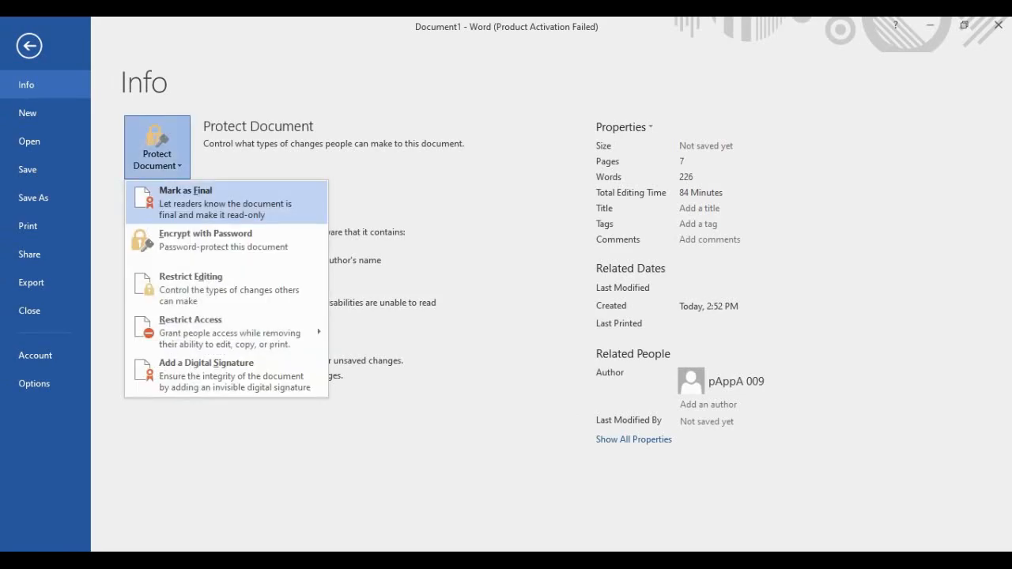
click(205, 240)
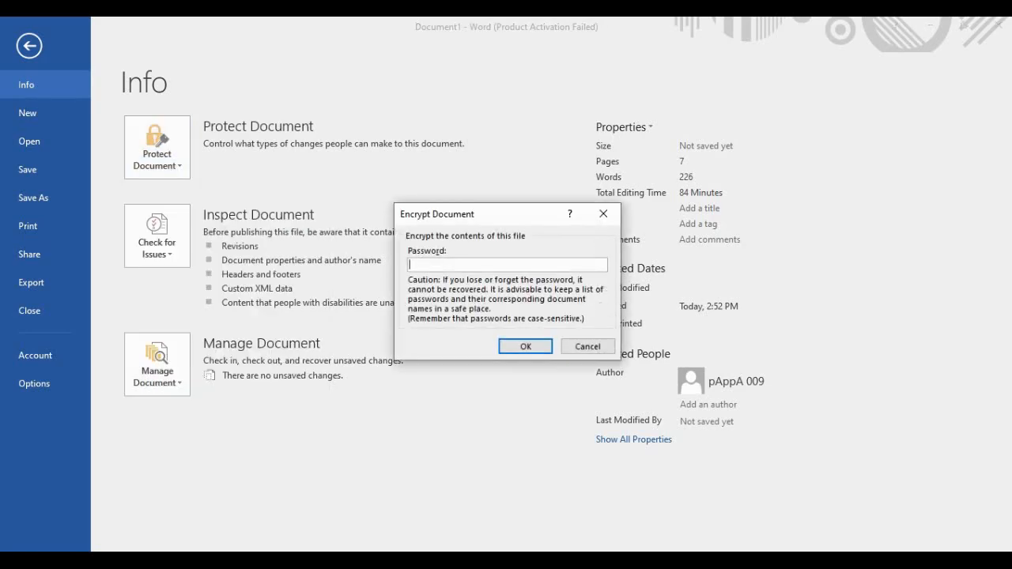
text(12345)
key(Return)
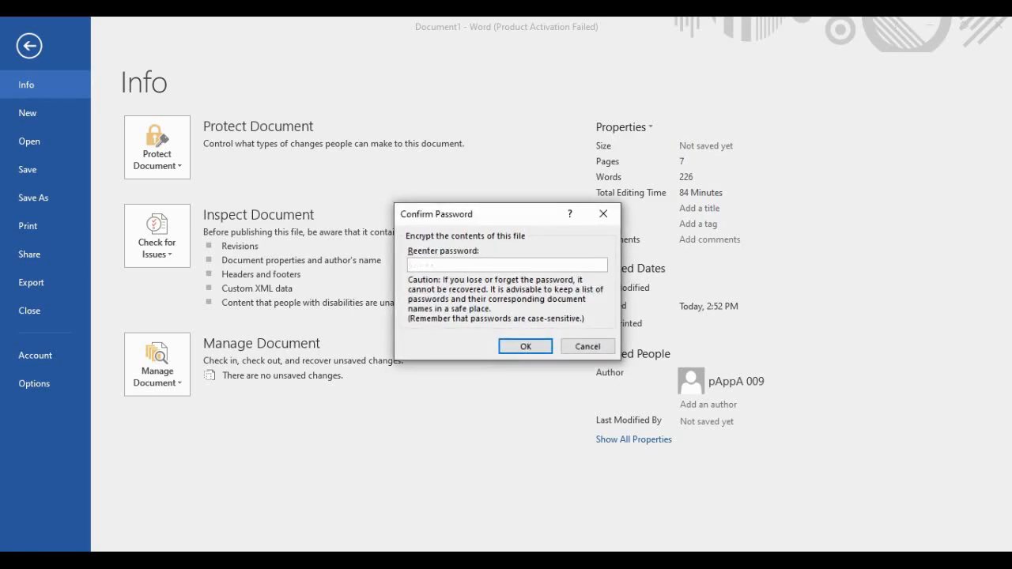
text(12345)
key(Return)
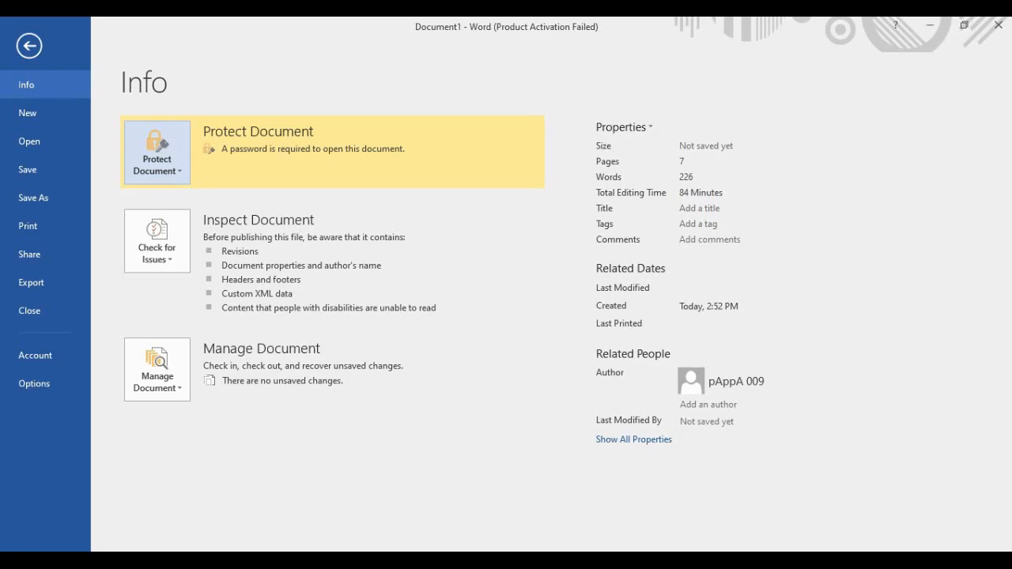
click(30, 46)
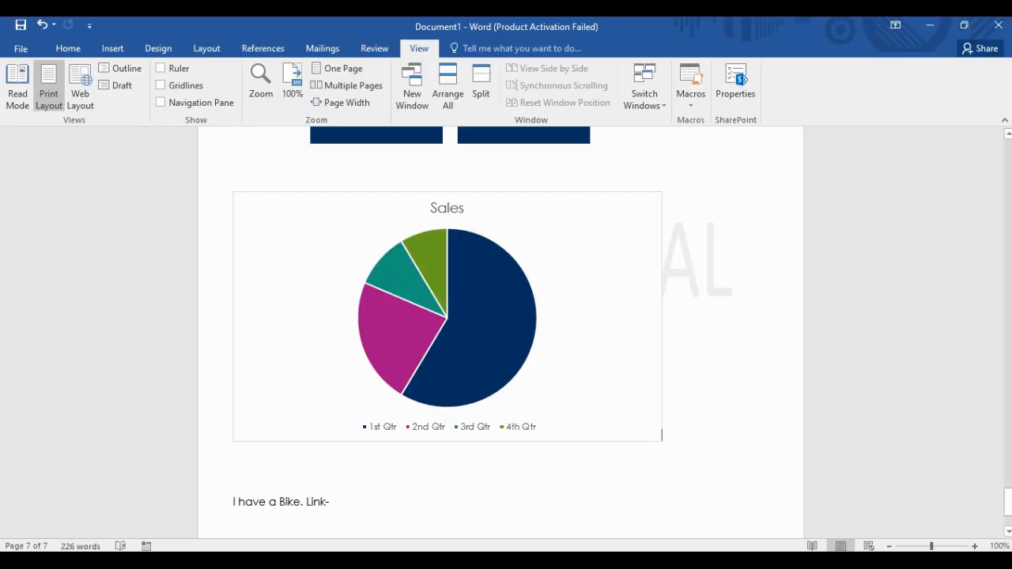
Attempt a save with Ctrl+S, dismissing the OneDrive sign-in prompt and cancelling.
key(ctrl+s)
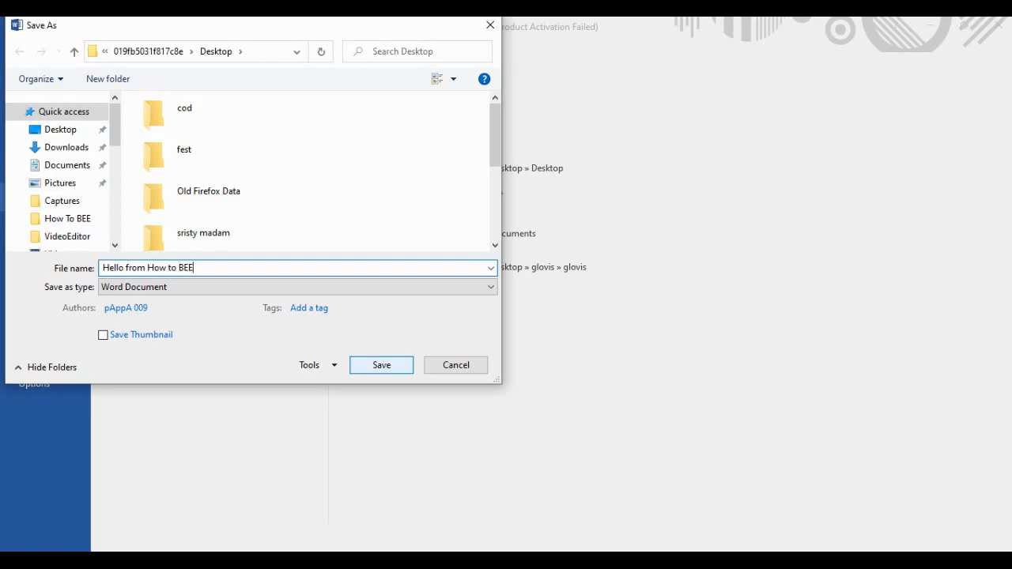
key(Return)
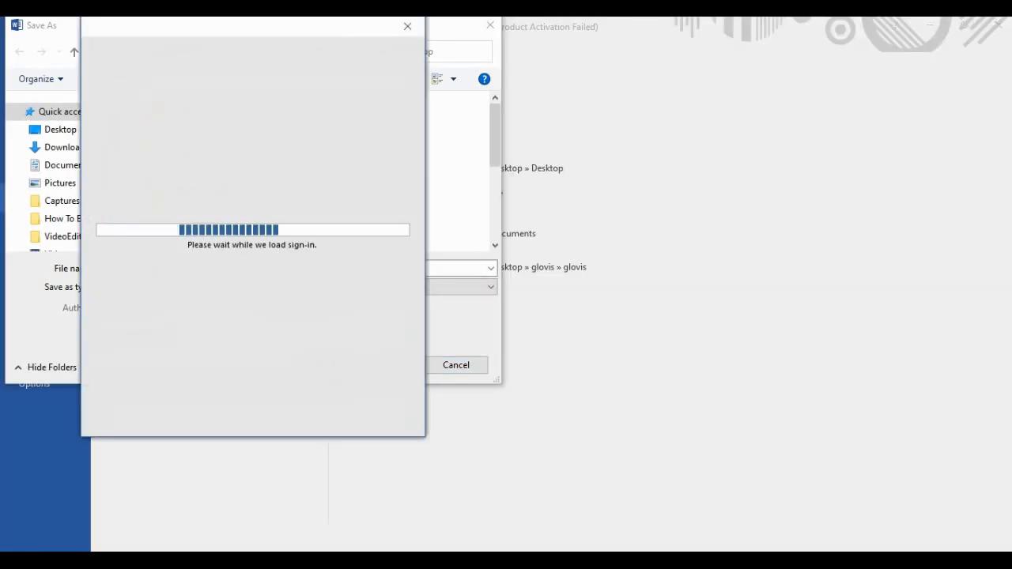
click(407, 26)
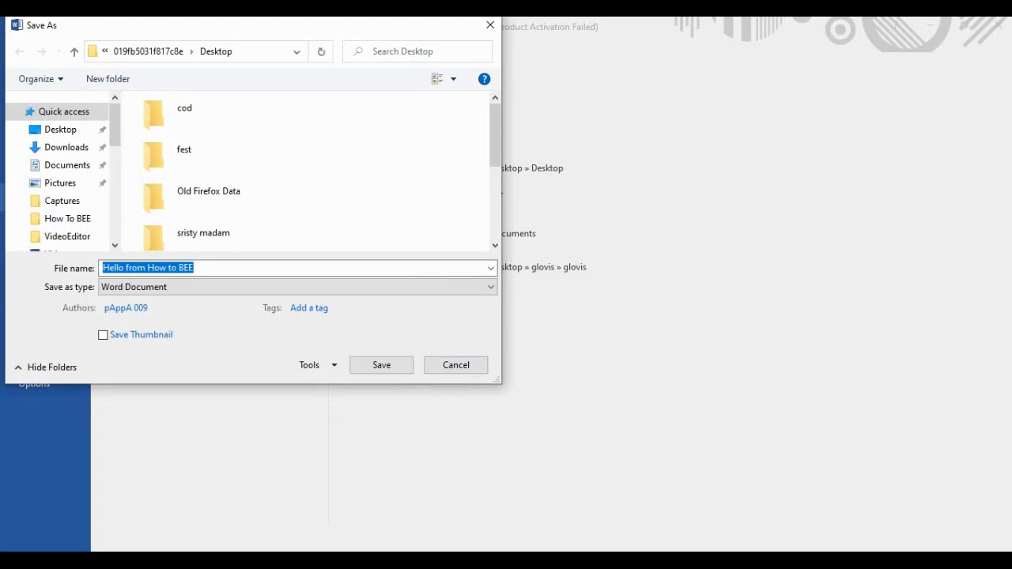
key(Escape)
key(Escape)
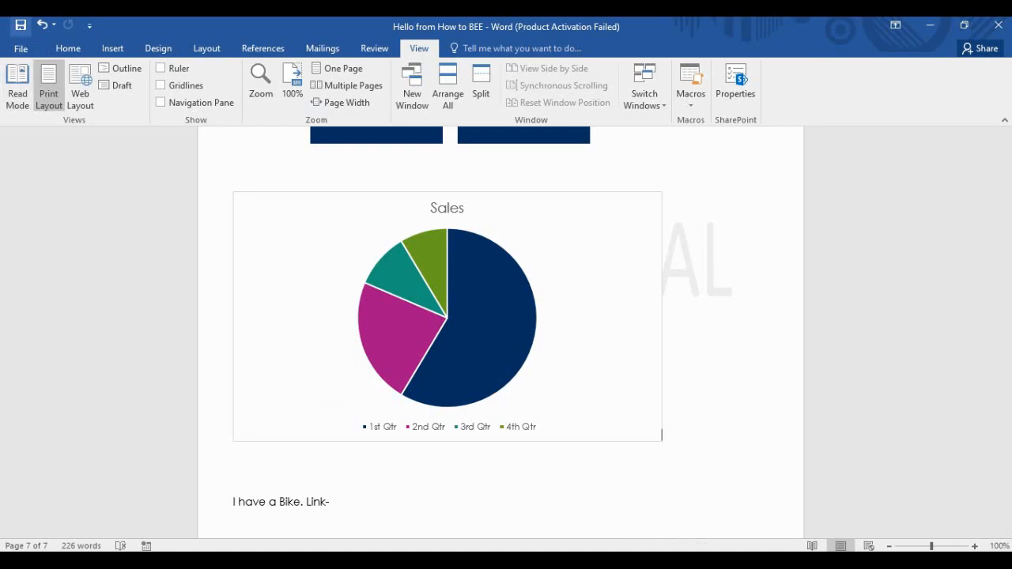
Save as 'Hello from How to BEE' through Browse, replacing the existing file.
click(20, 49)
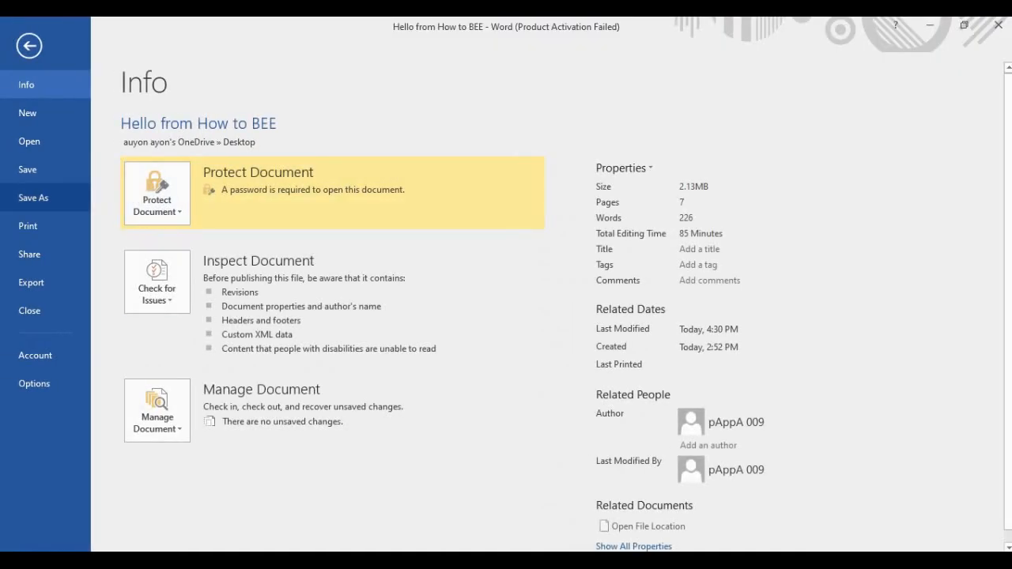
click(34, 197)
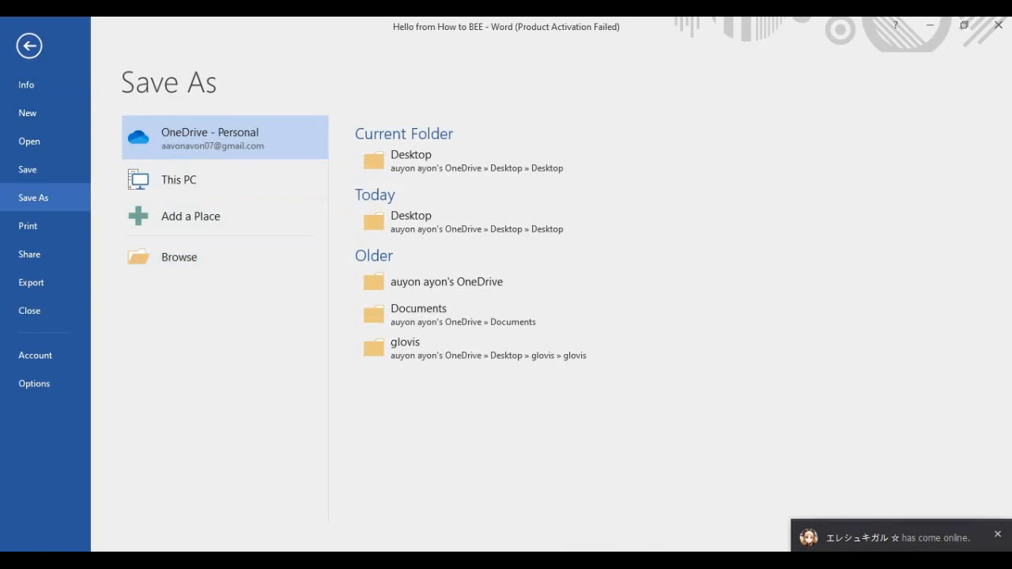
click(179, 257)
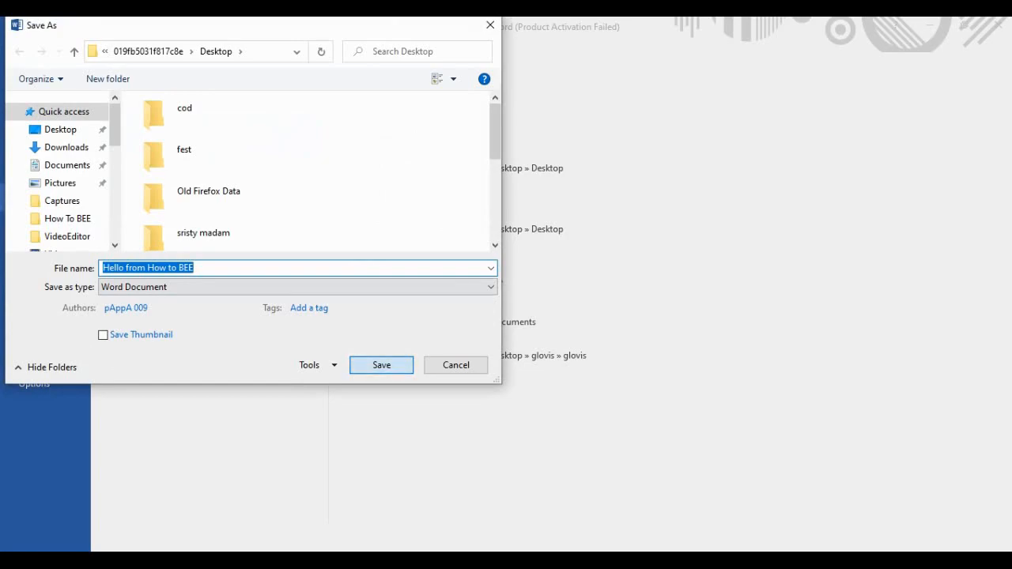
key(Return)
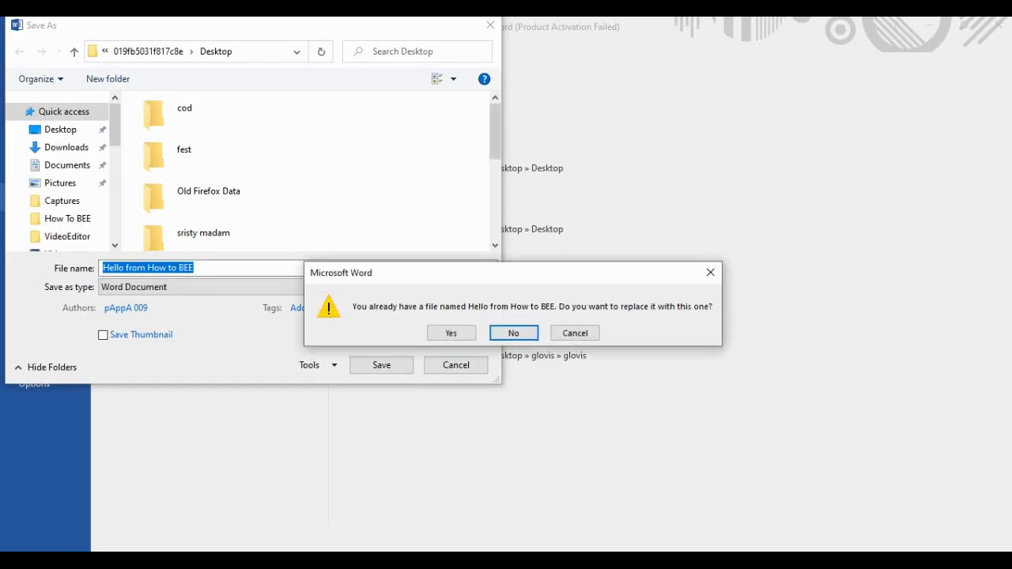
click(452, 332)
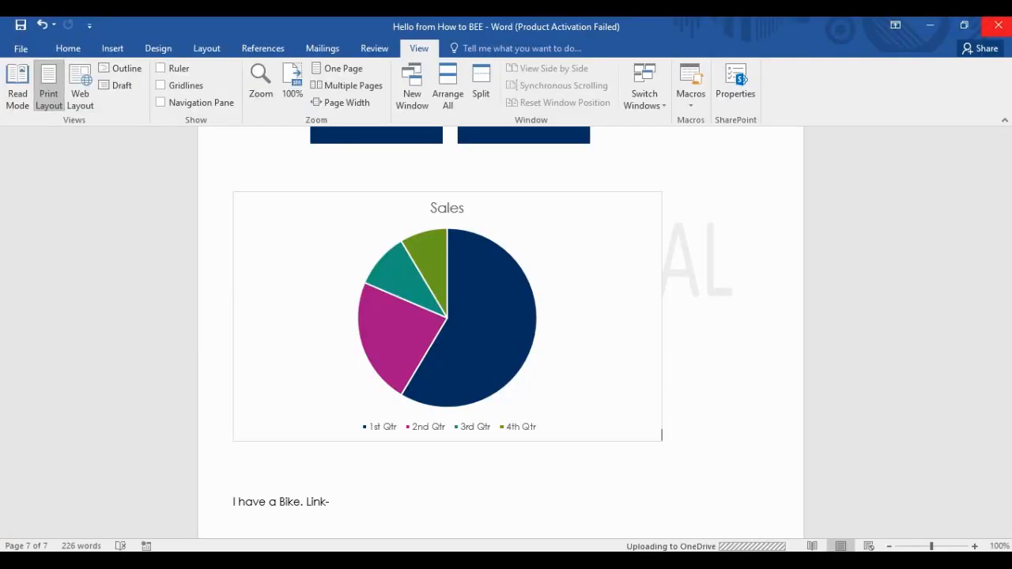
Close Word and open the Desktop folder in a maximized File Explorer window.
click(997, 25)
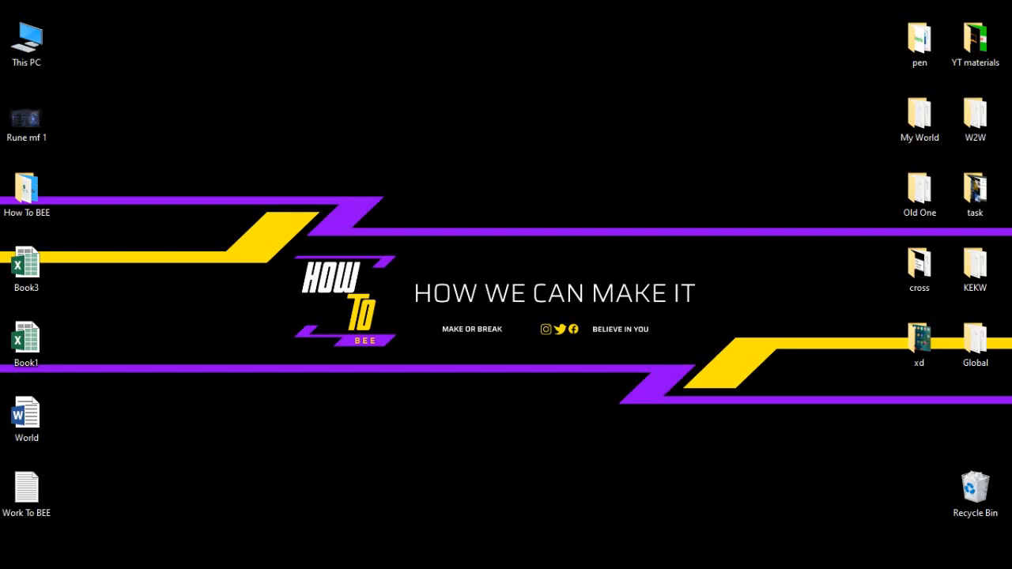
double_click(27, 43)
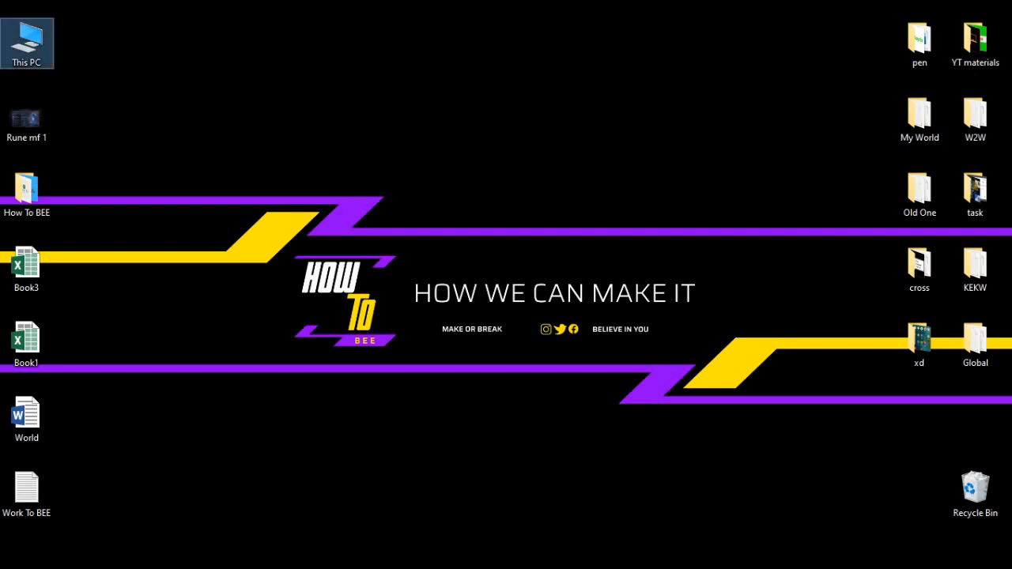
key(super+Up)
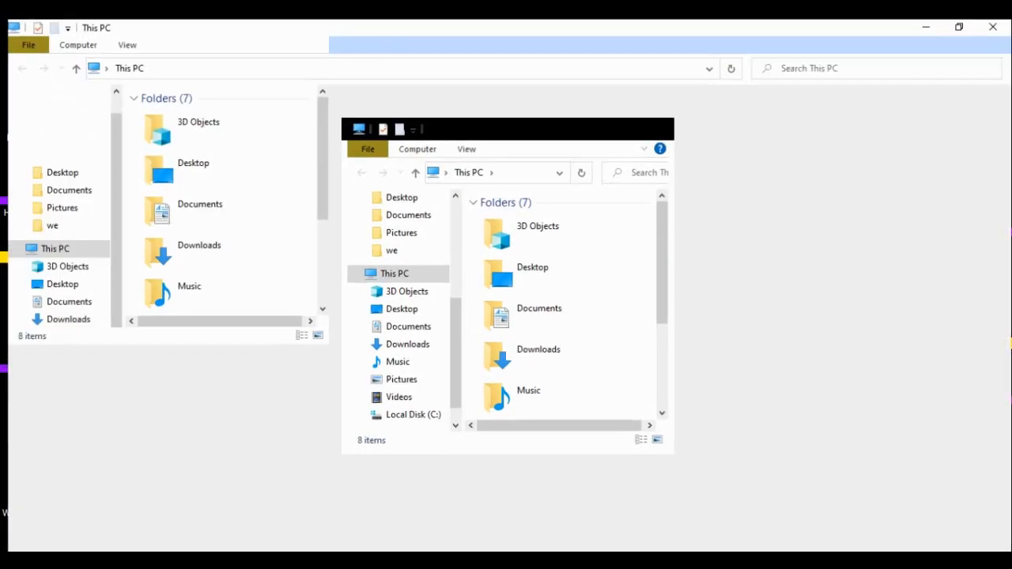
double_click(376, 122)
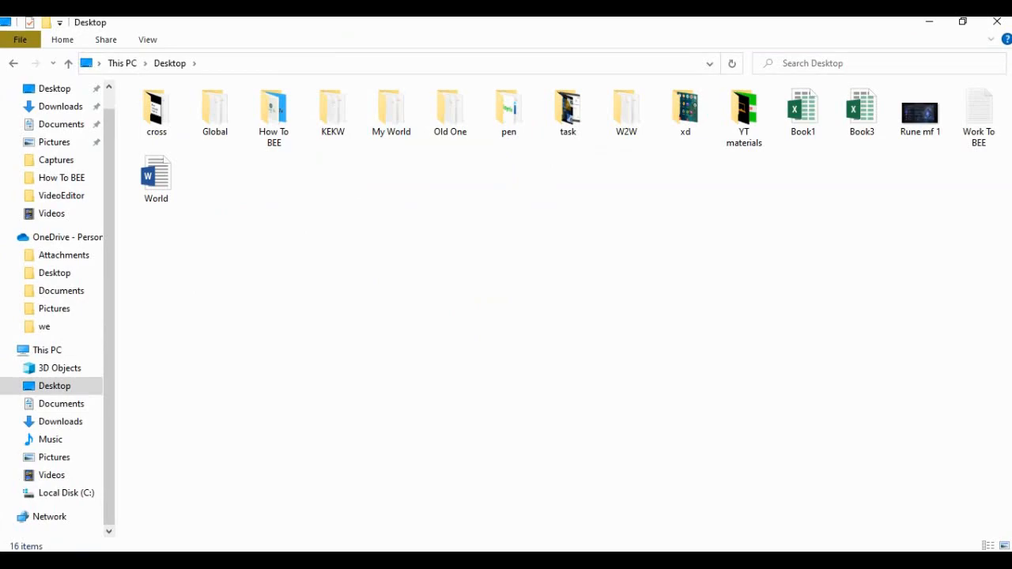
Look inside the How To BEE folder and the Work To BEE text file, then close it.
double_click(273, 117)
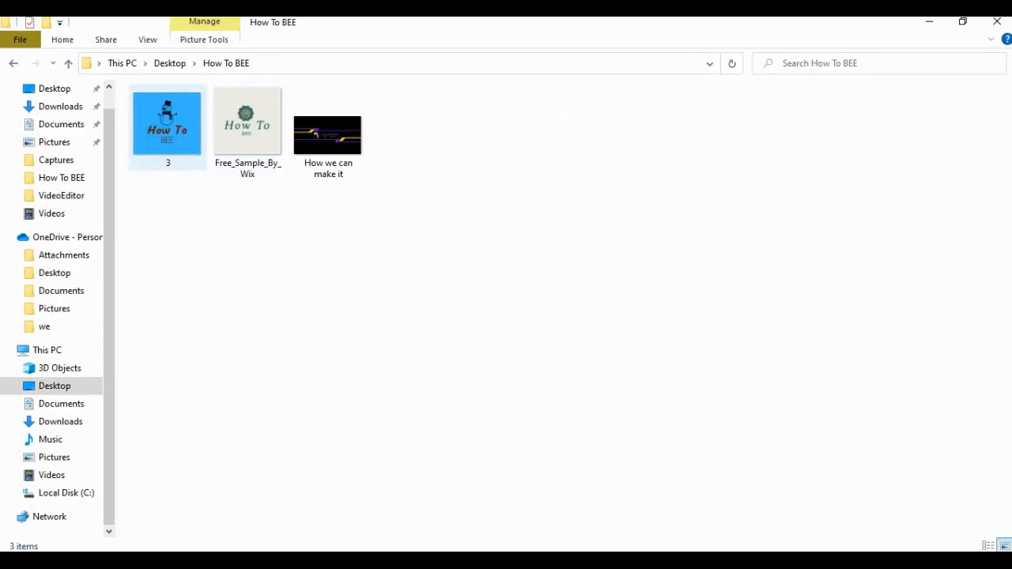
key(alt+Left)
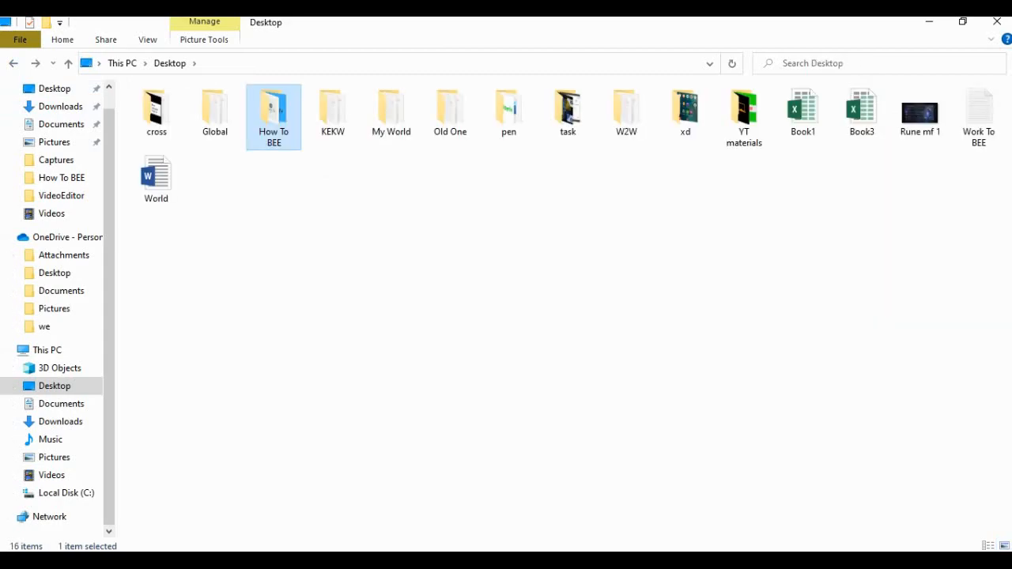
double_click(978, 117)
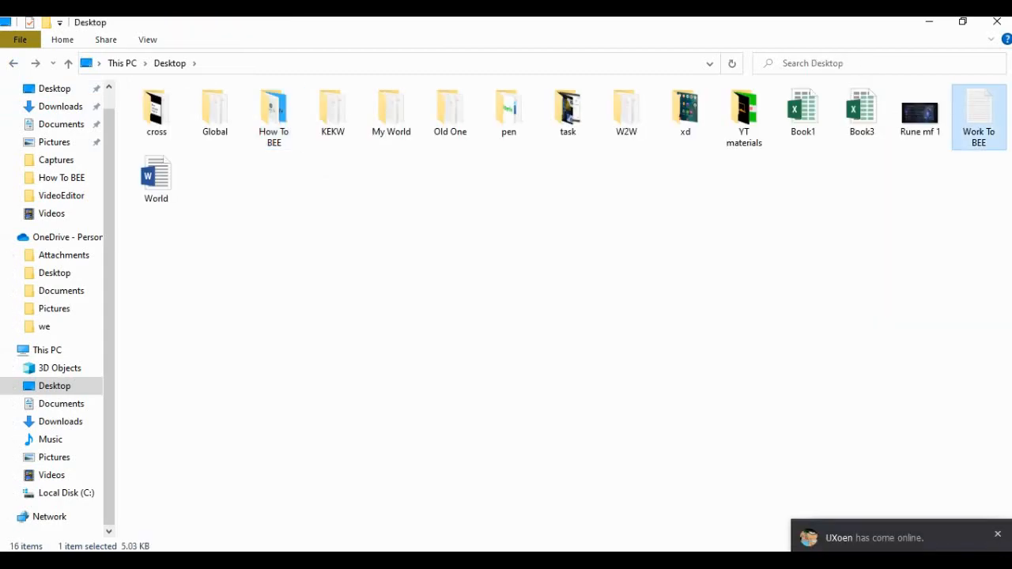
click(801, 71)
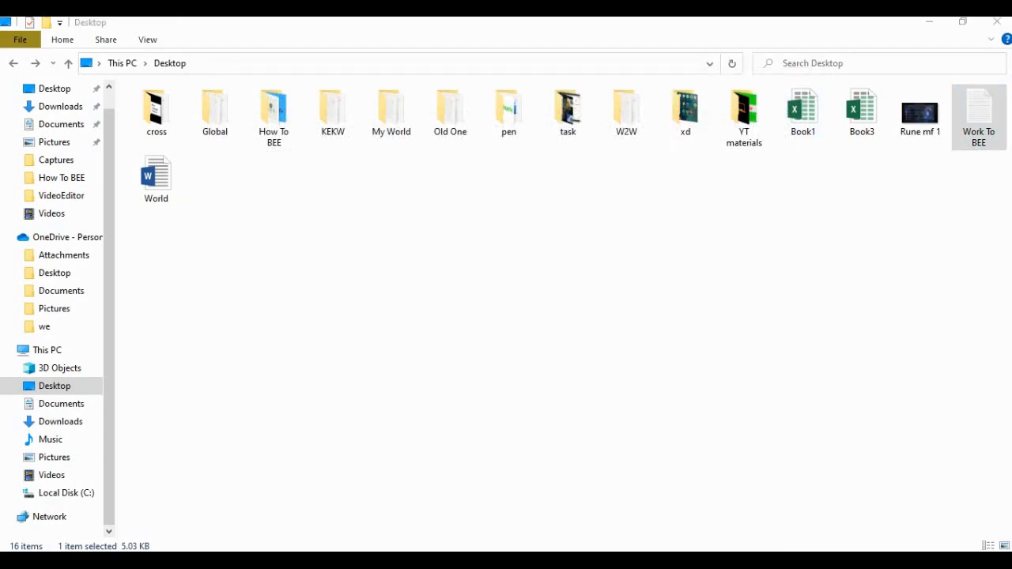
key(super)
text(ex)
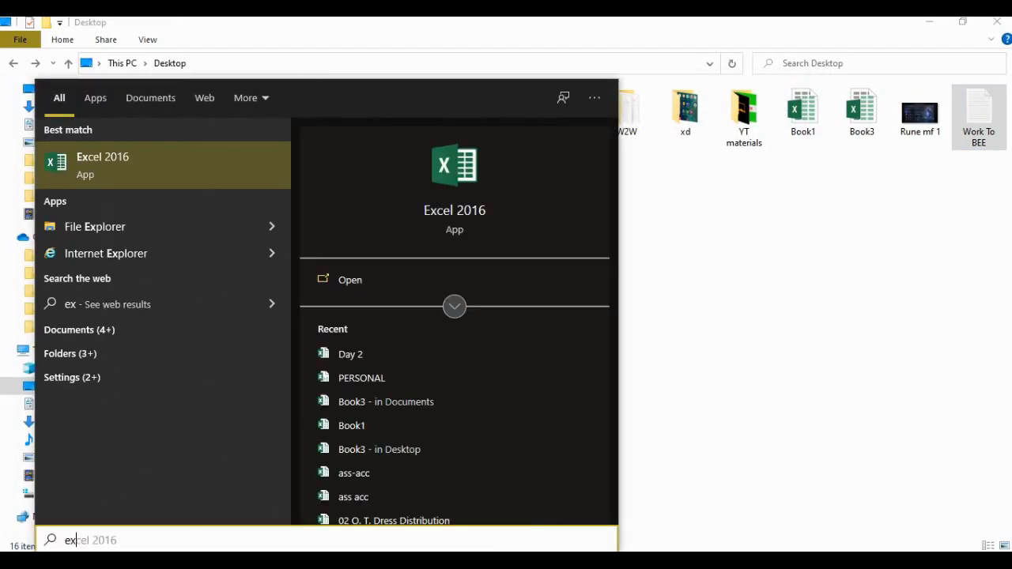
key(Return)
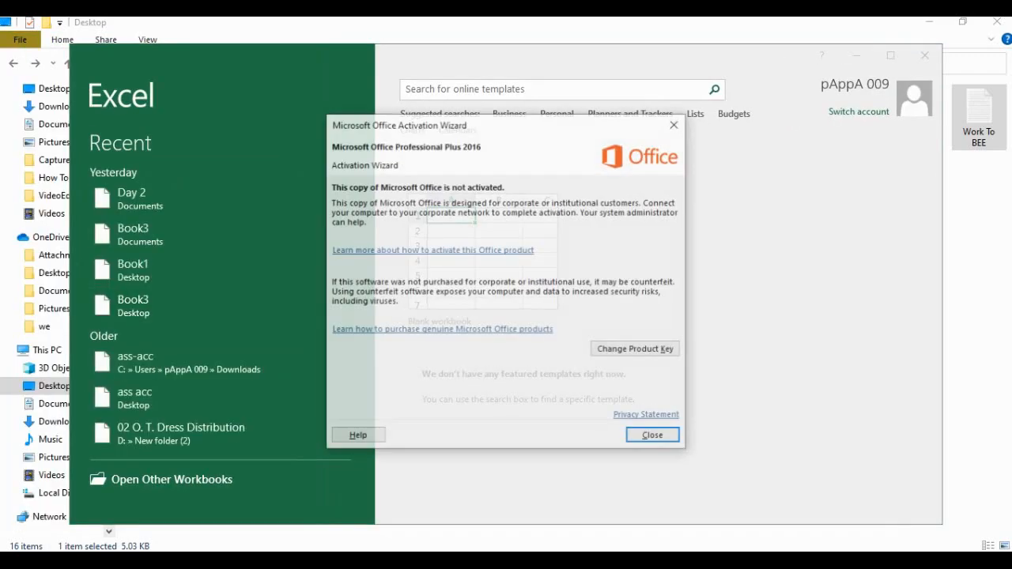
click(654, 437)
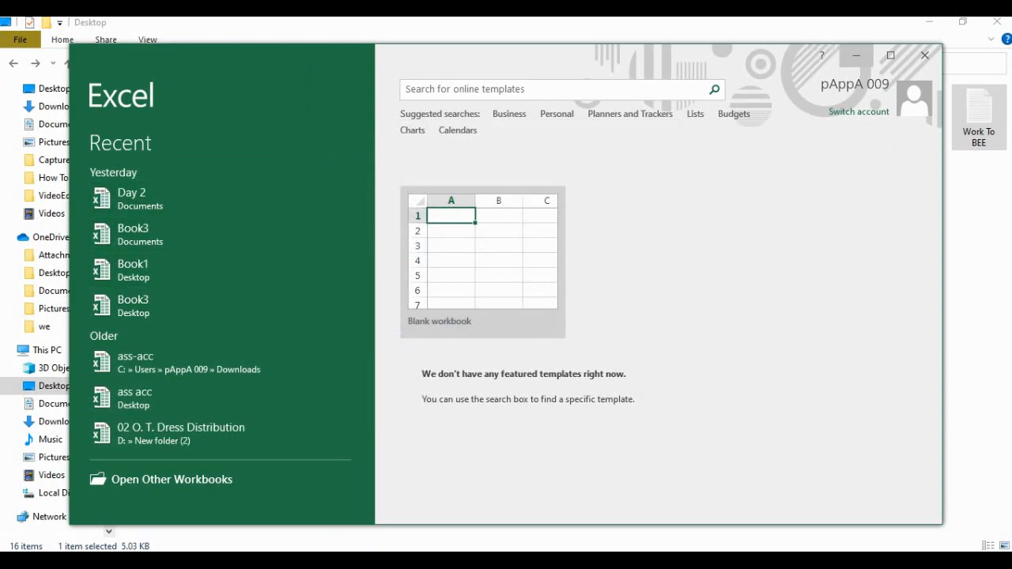
click(890, 54)
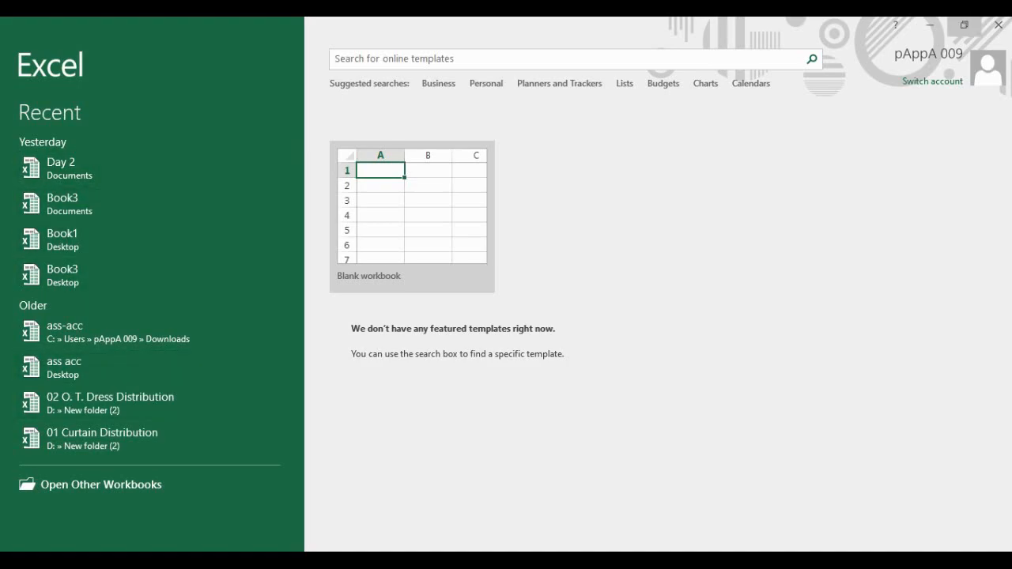
click(998, 25)
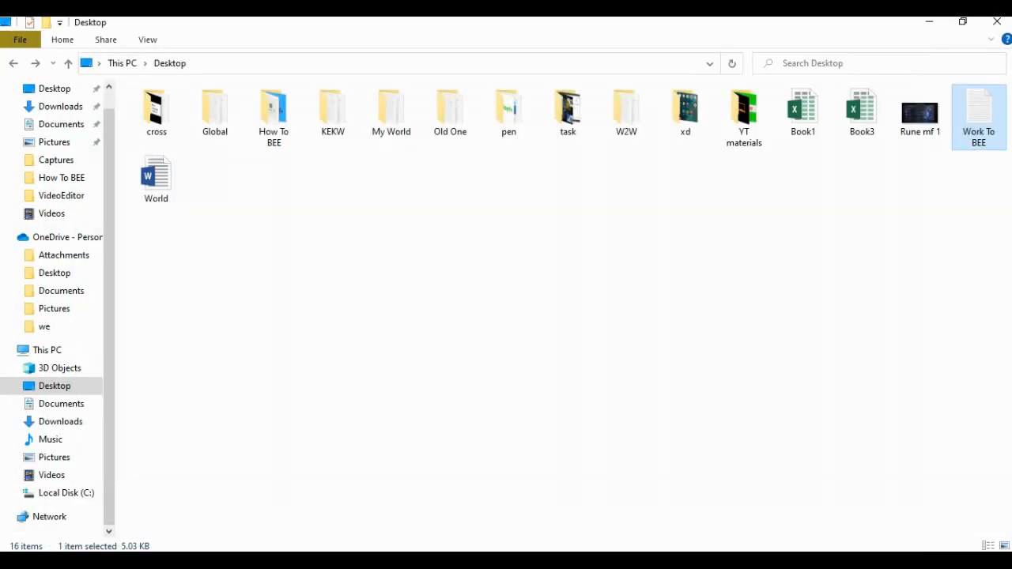
Launch Word 2016 from the Start menu search, dismiss the activation notice, and maximize the start screen.
key(super)
text(w)
key(Return)
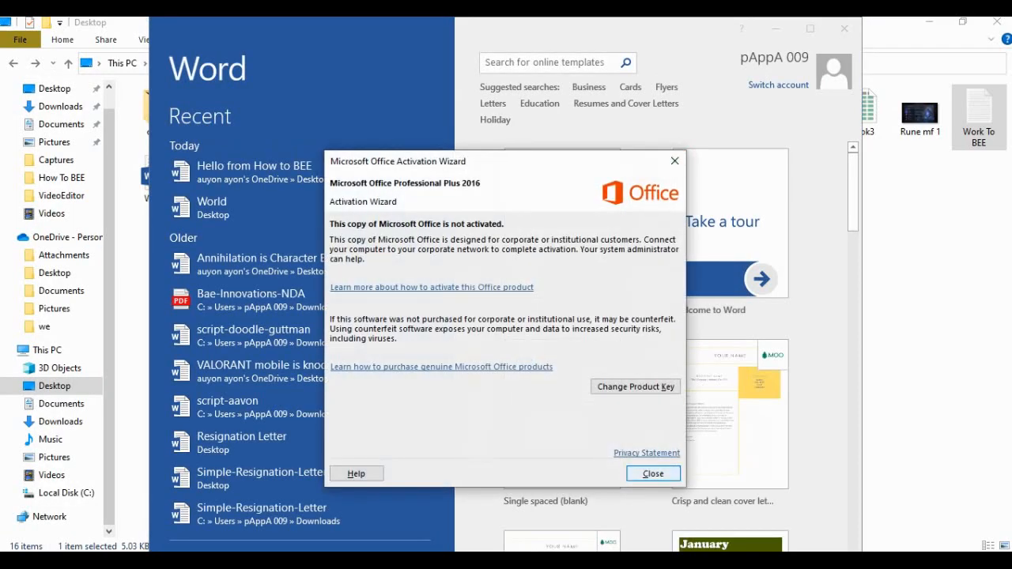
click(650, 472)
click(809, 28)
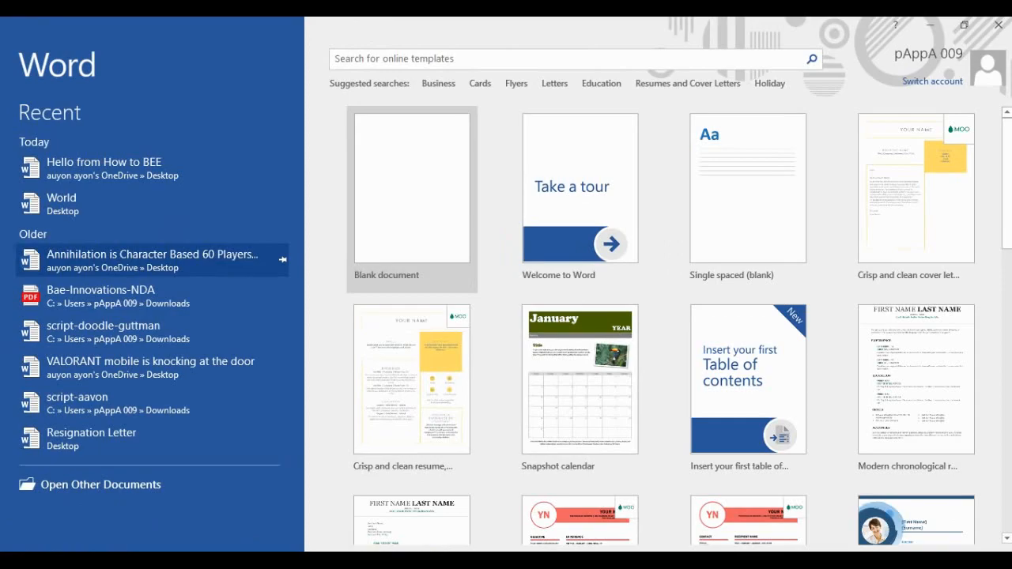
Open the recent 'Hello from How to BEE' document and unlock it with its password.
click(411, 198)
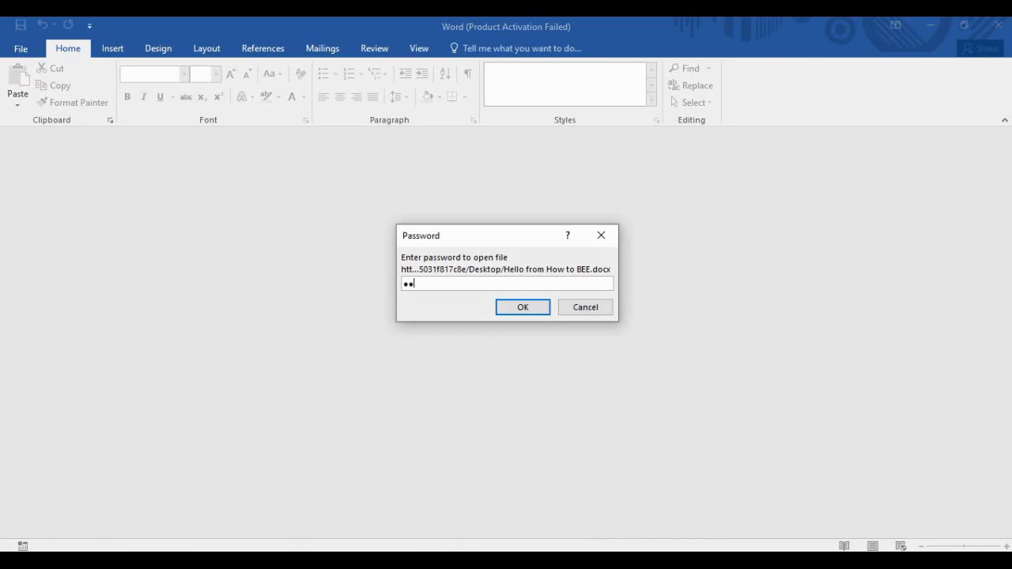
key(Return)
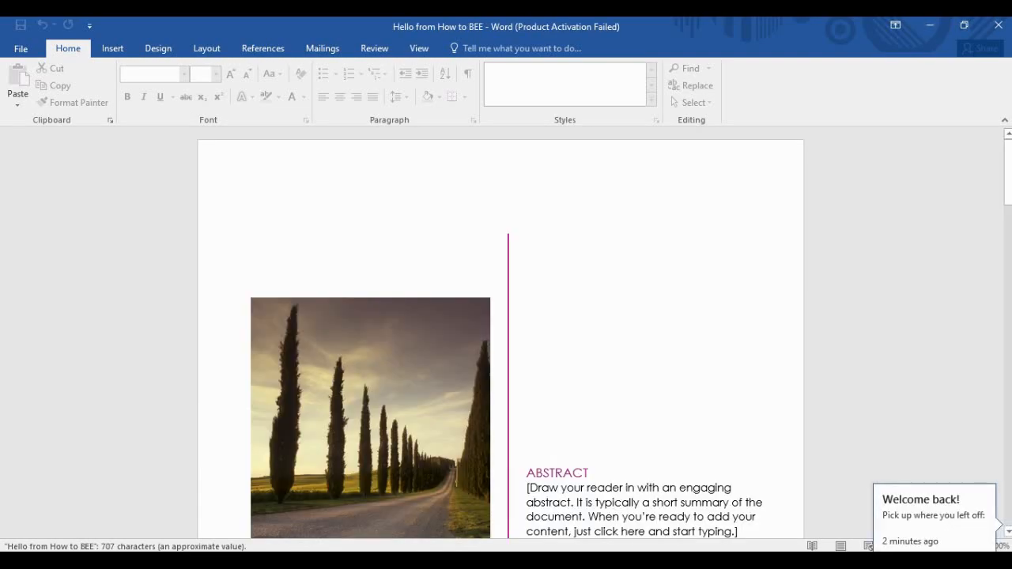
scroll(501, 333, down, 20)
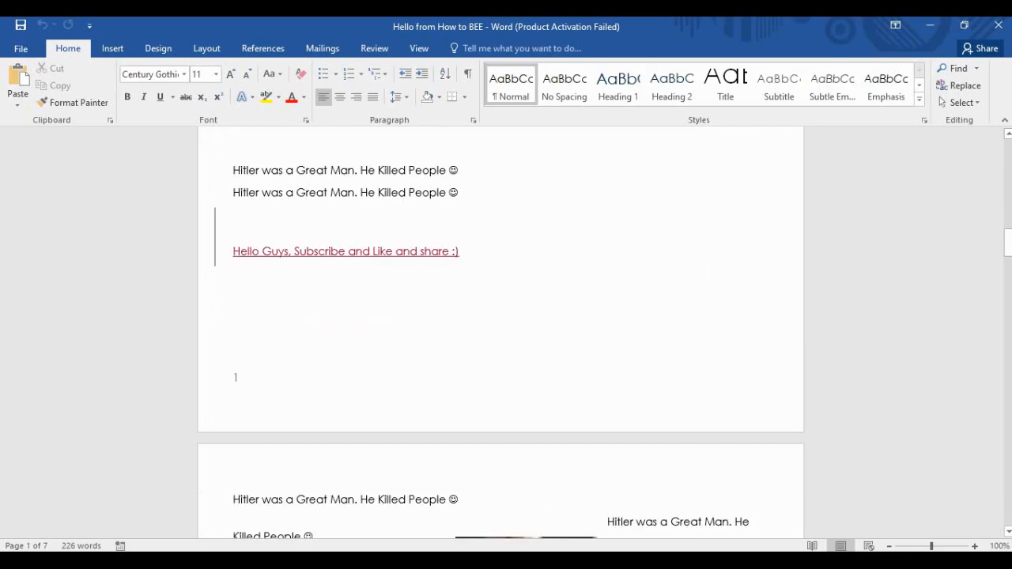
scroll(500, 332, down, 20)
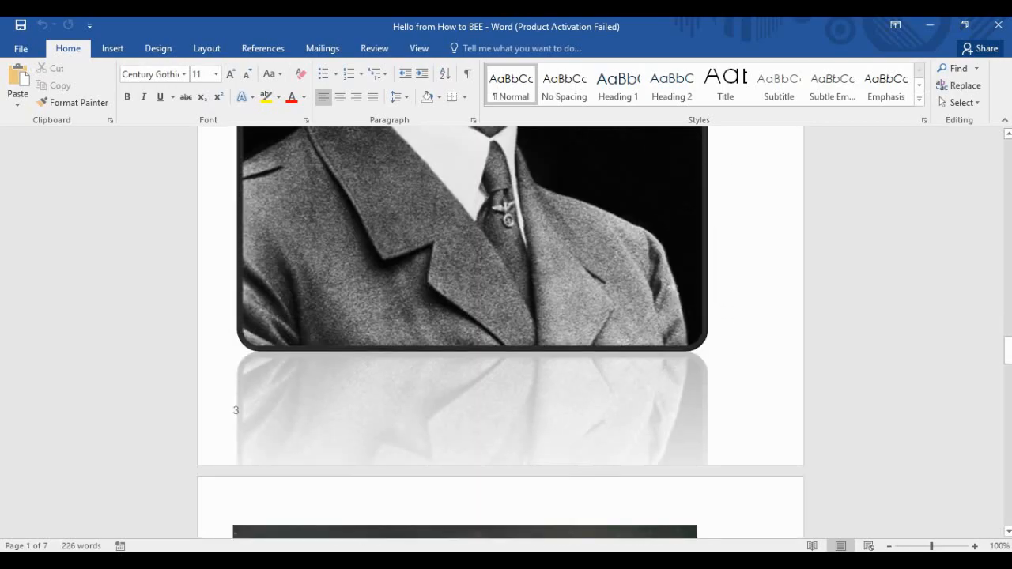
scroll(501, 332, down, 10)
scroll(501, 332, up, 7)
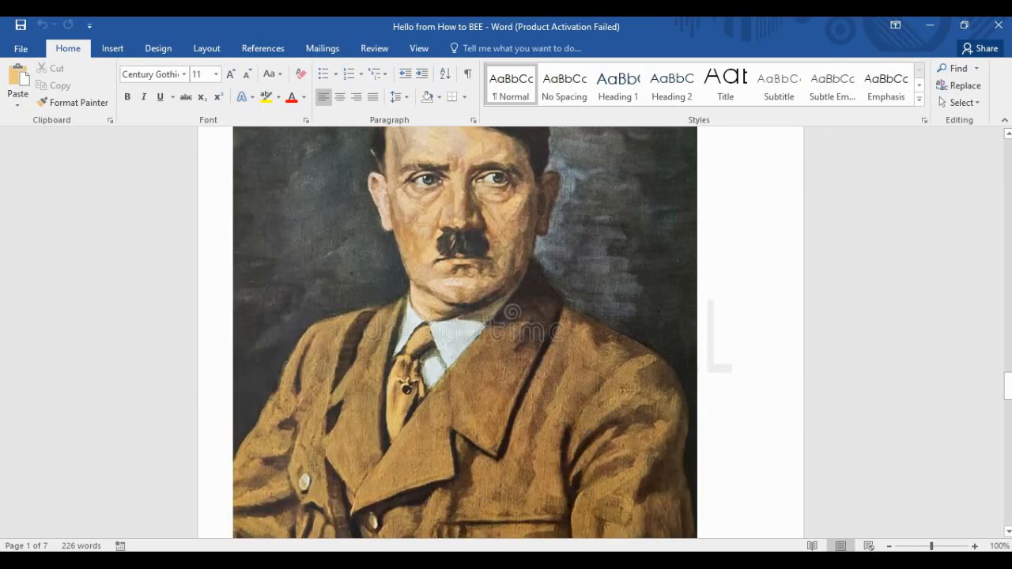
scroll(501, 332, down, 7)
scroll(501, 332, down, 5)
Scroll through the reopened document to check its 7 pages of pictures, table and text.
scroll(500, 332, up, 6)
scroll(501, 333, down, 4)
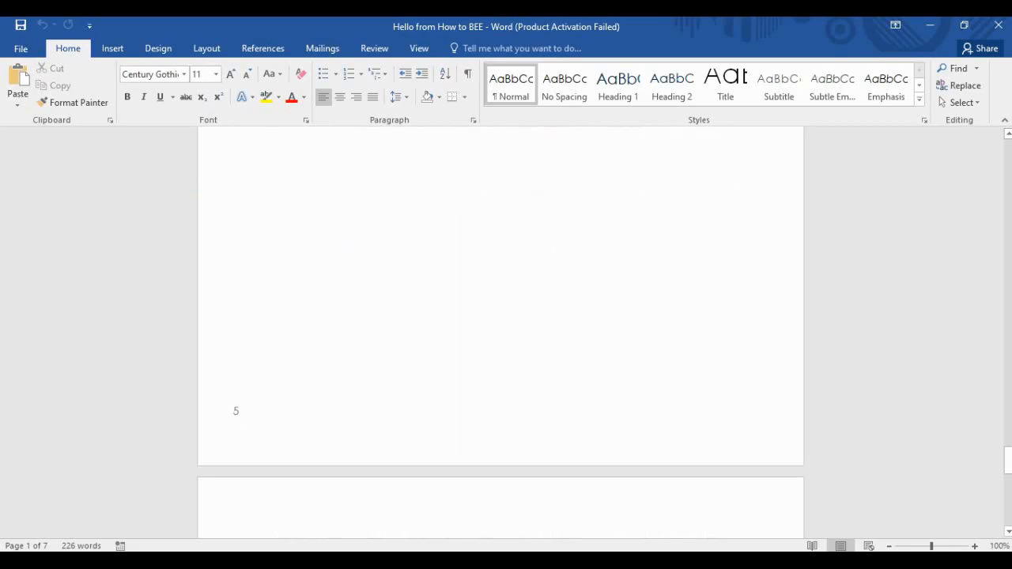
scroll(500, 332, up, 20)
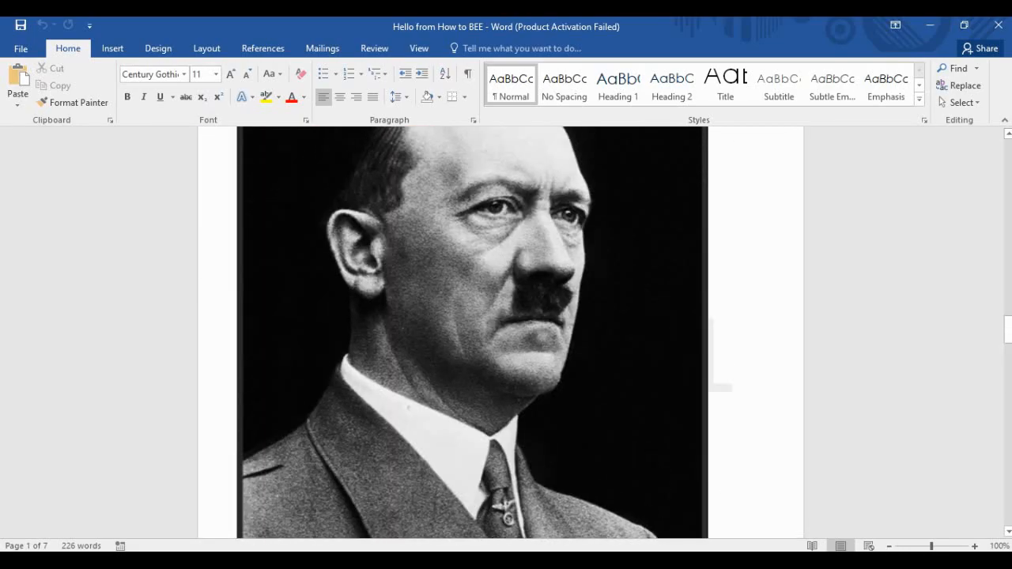
scroll(501, 332, up, 20)
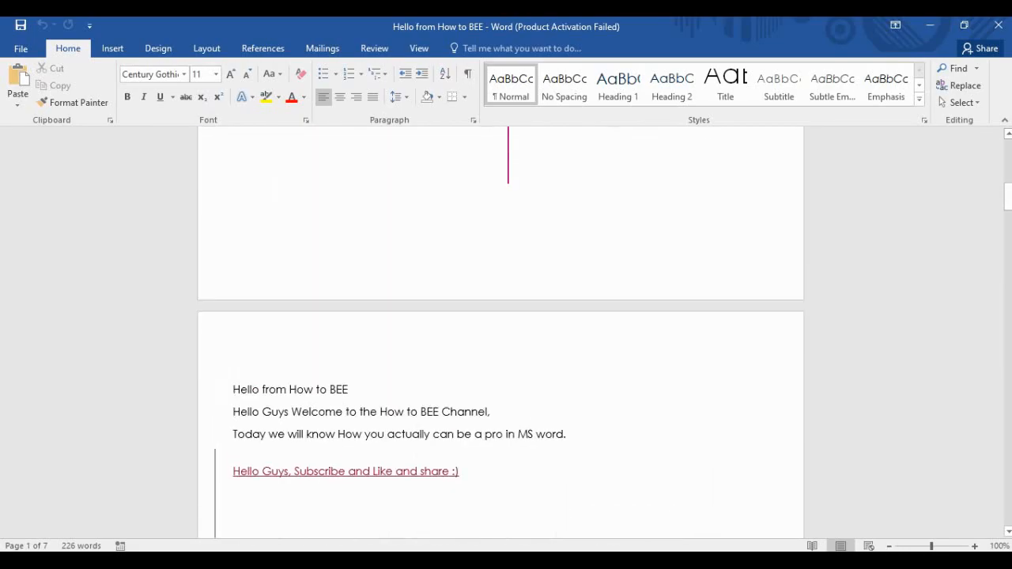
scroll(501, 332, up, 6)
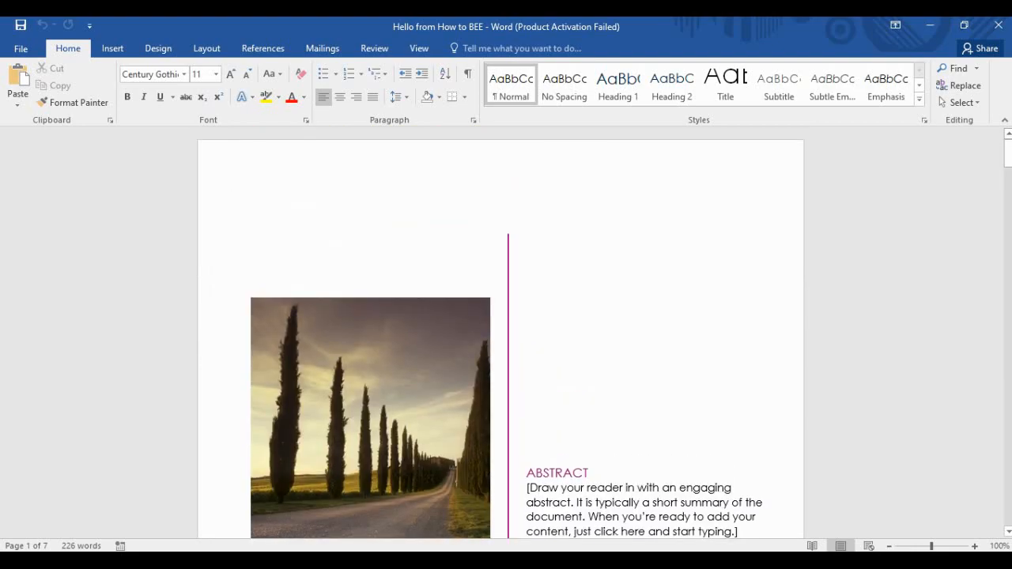
scroll(501, 333, down, 20)
scroll(500, 332, down, 20)
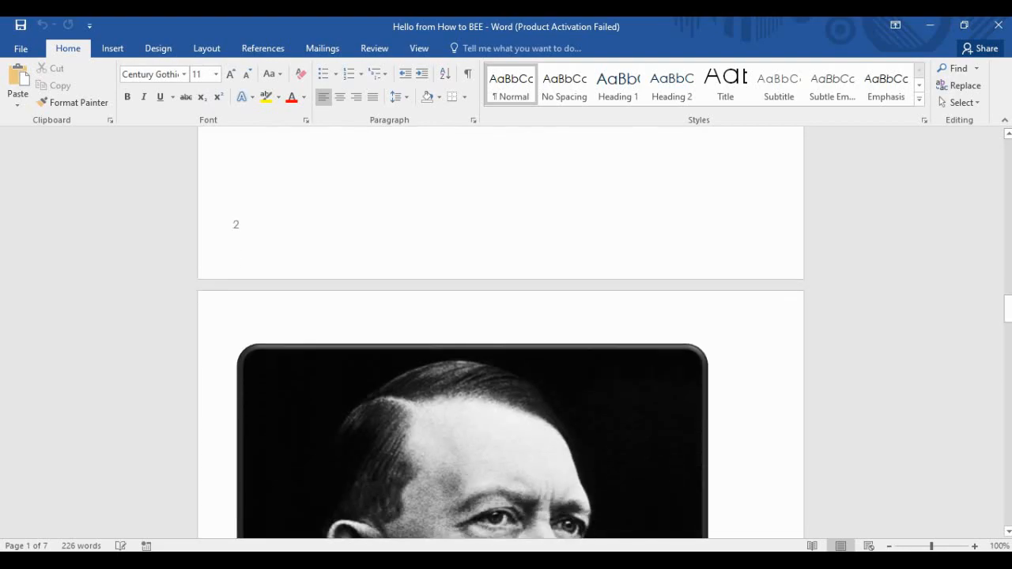
scroll(501, 332, down, 18)
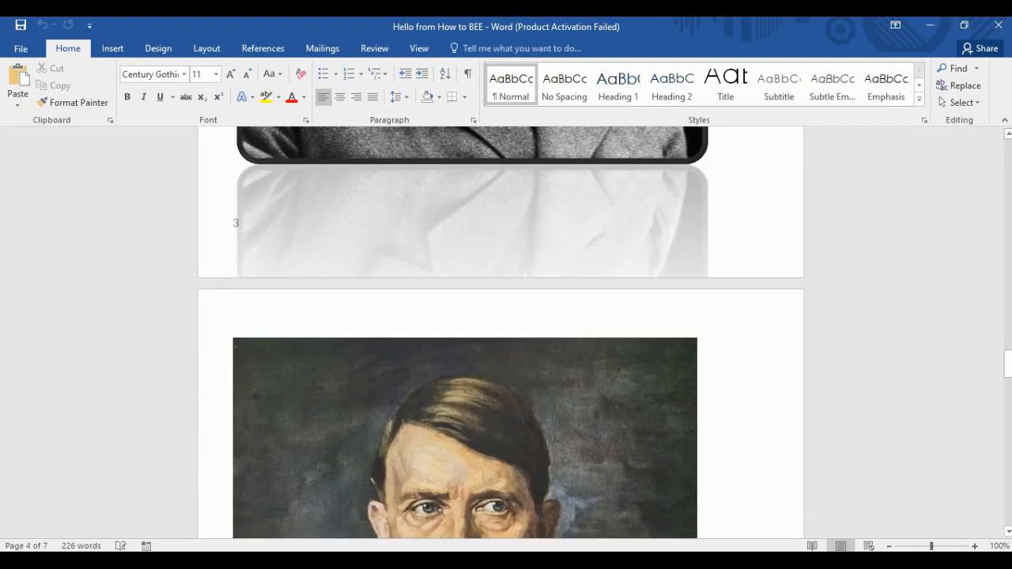
scroll(500, 332, down, 5)
scroll(500, 333, up, 8)
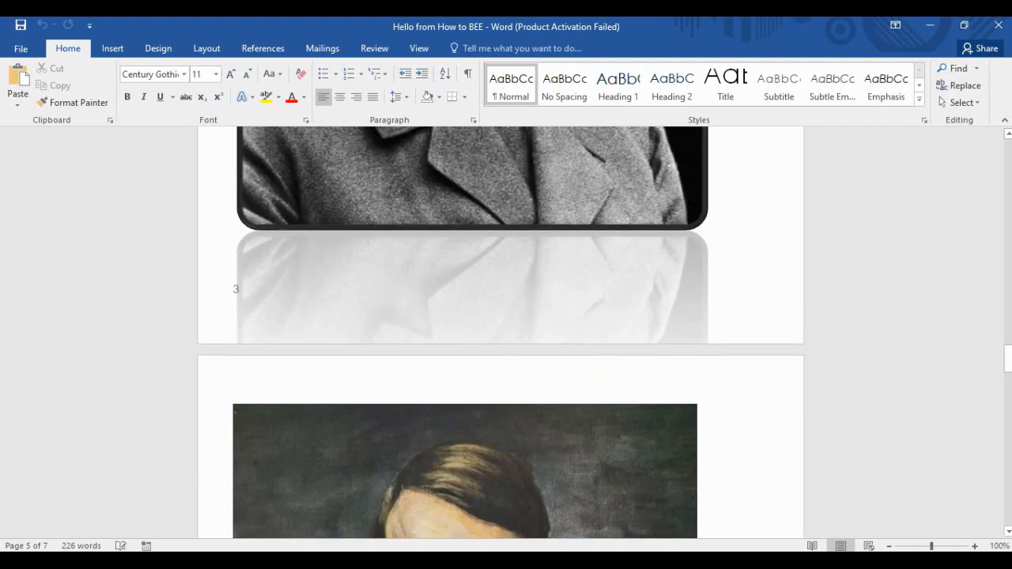
click(21, 49)
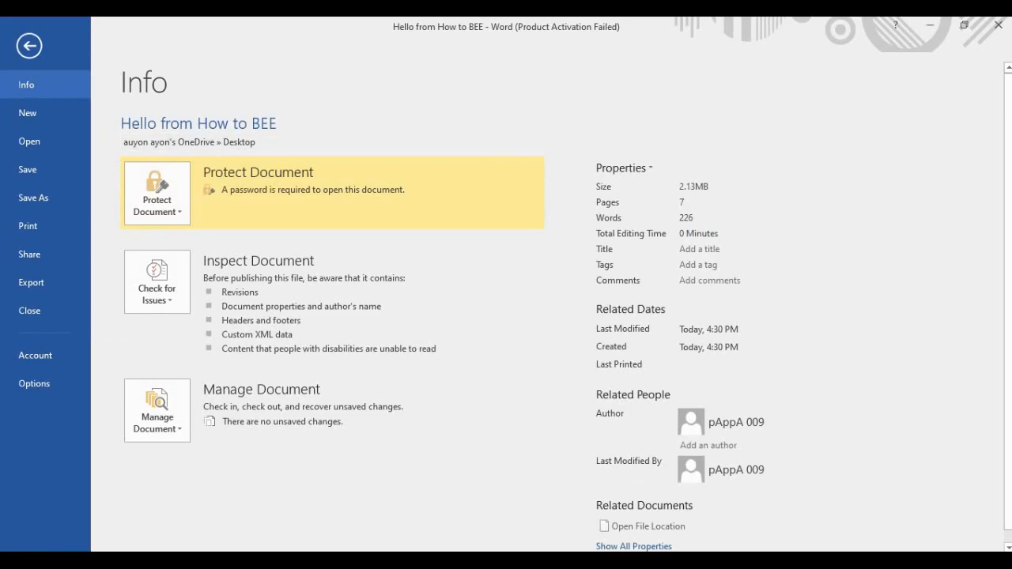
click(29, 45)
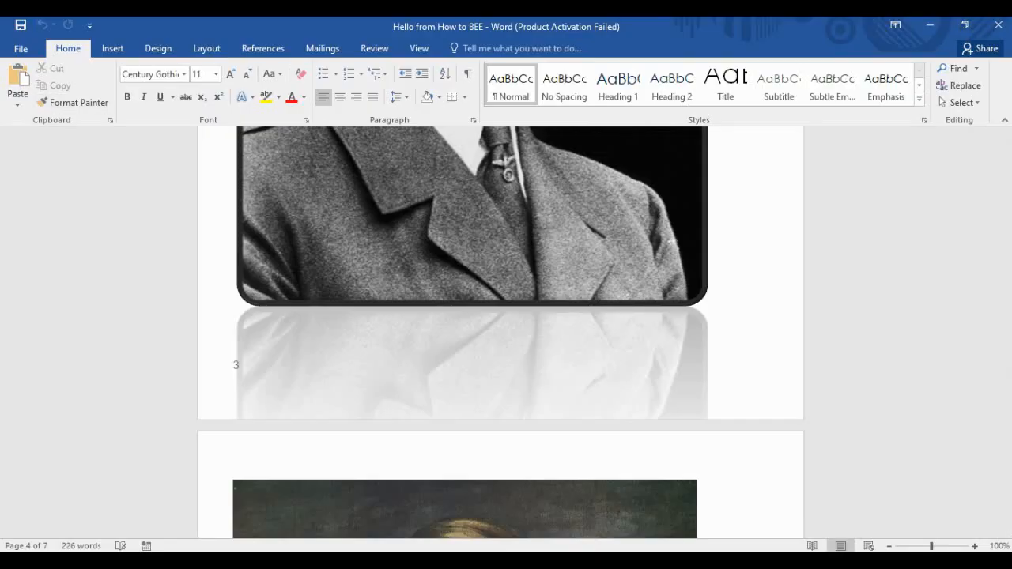
key(ctrl+p)
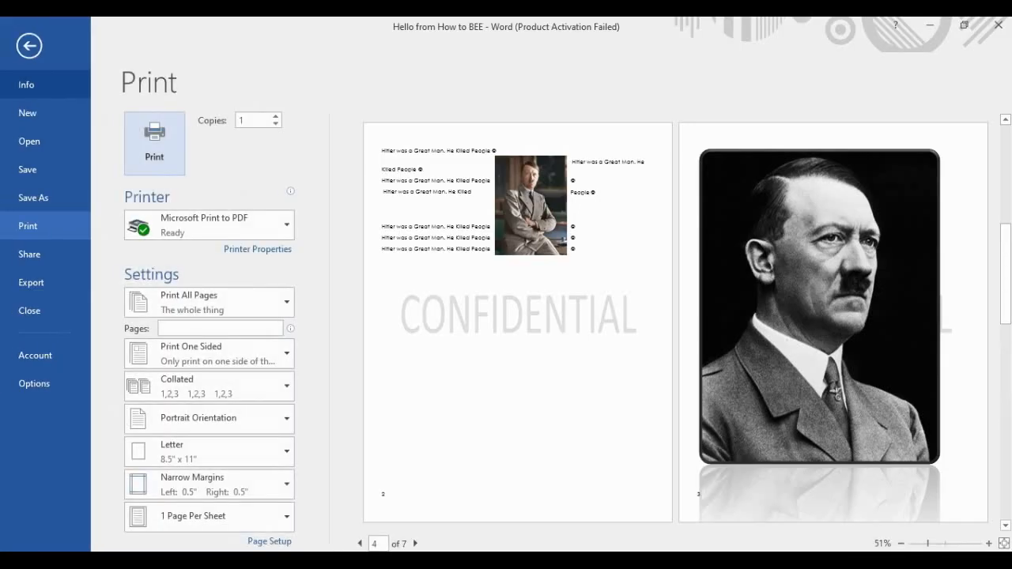
key(Escape)
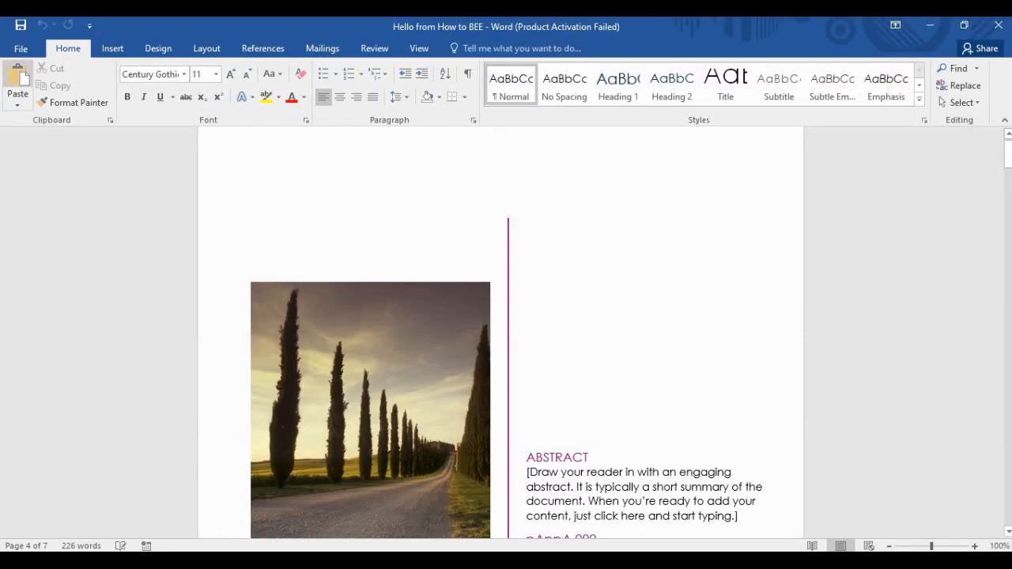
click(21, 49)
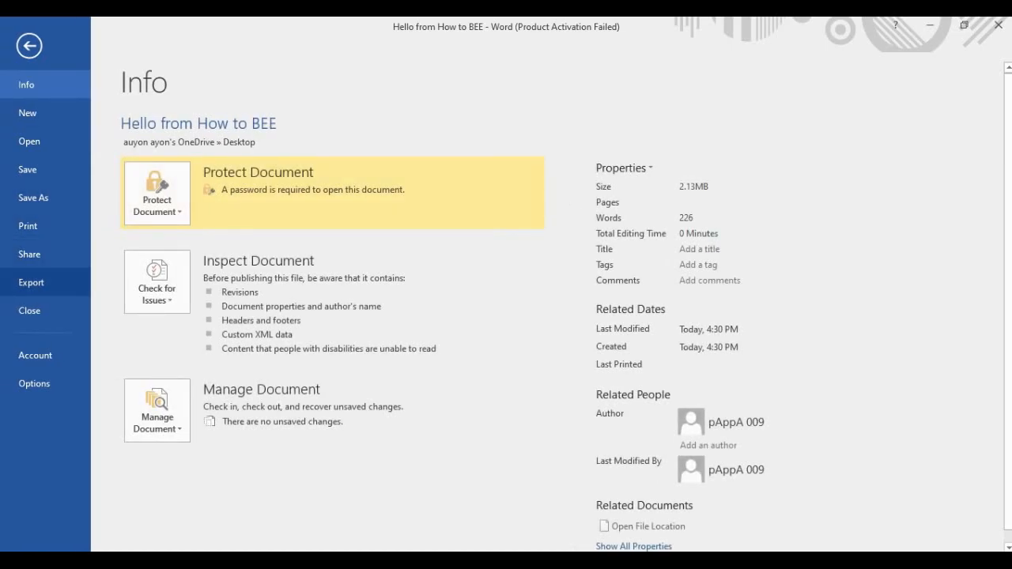
click(28, 226)
scroll(648, 372, down, 6)
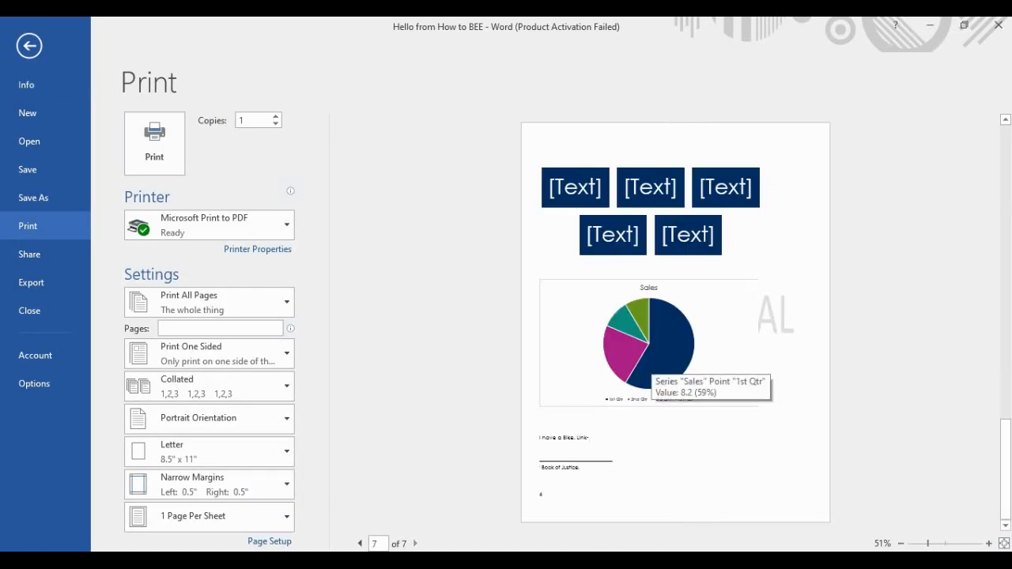
scroll(648, 372, up, 6)
scroll(649, 371, down, 6)
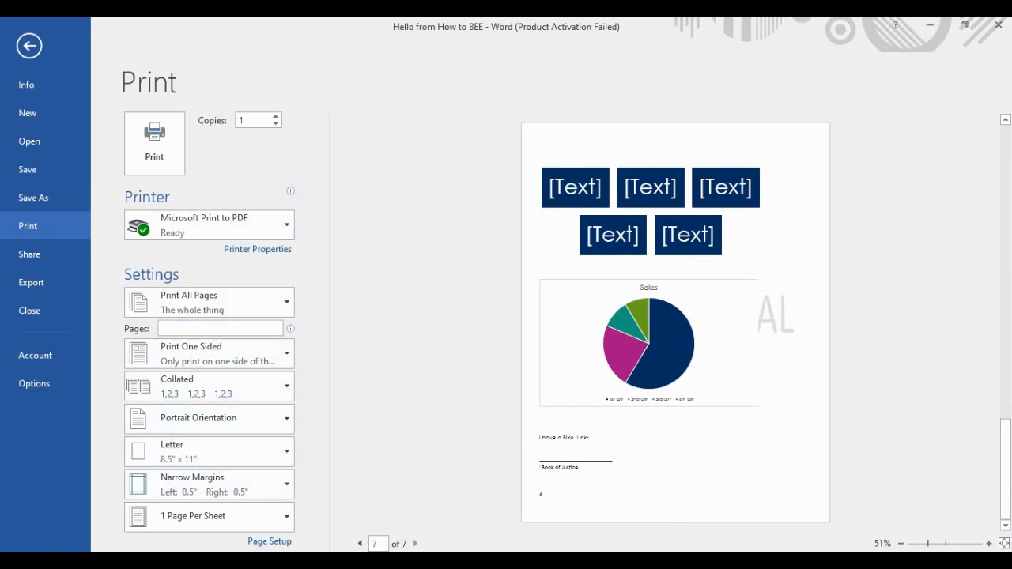
click(29, 46)
scroll(500, 332, down, 20)
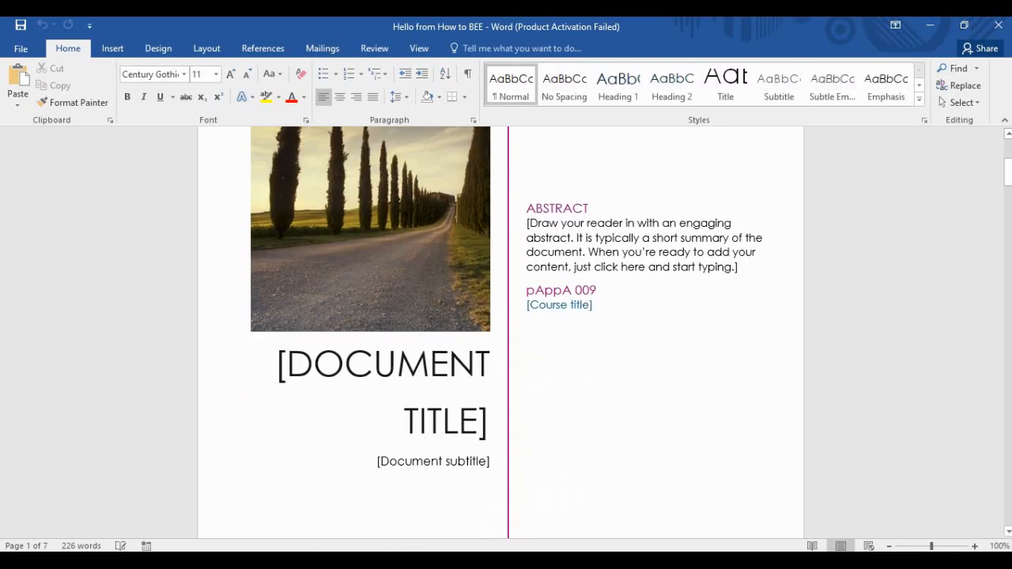
scroll(501, 332, down, 10)
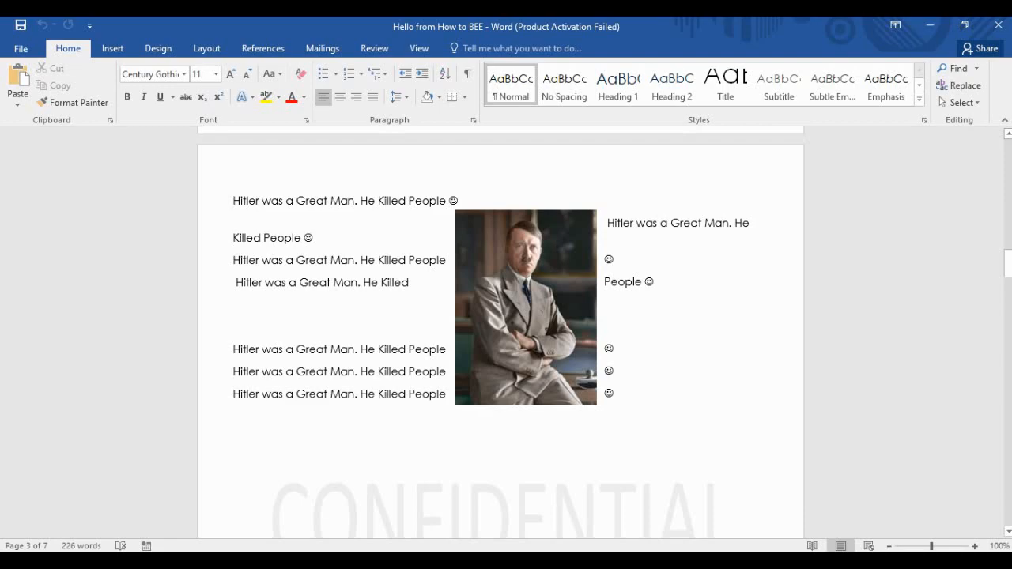
scroll(500, 332, down, 10)
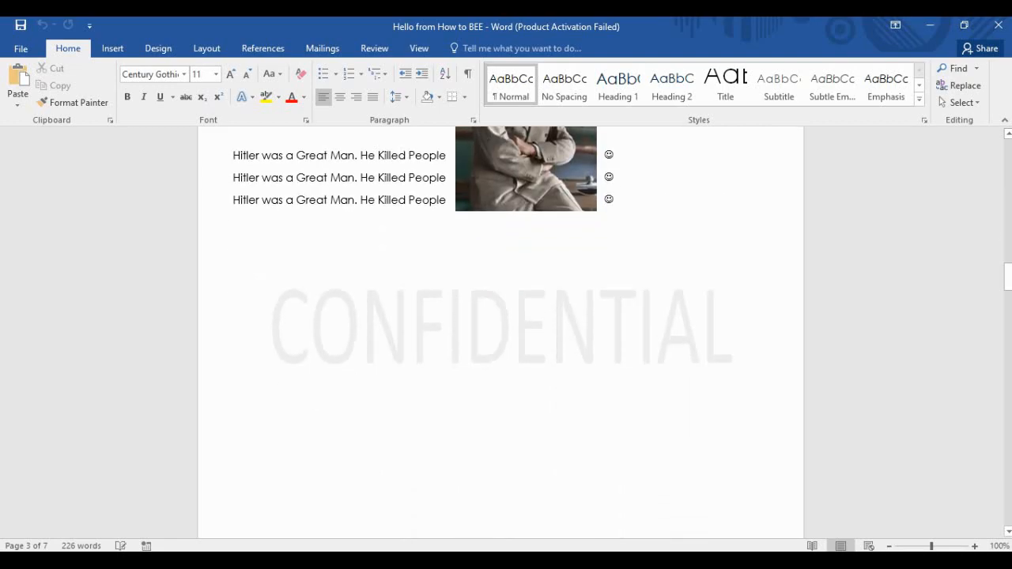
scroll(500, 332, down, 10)
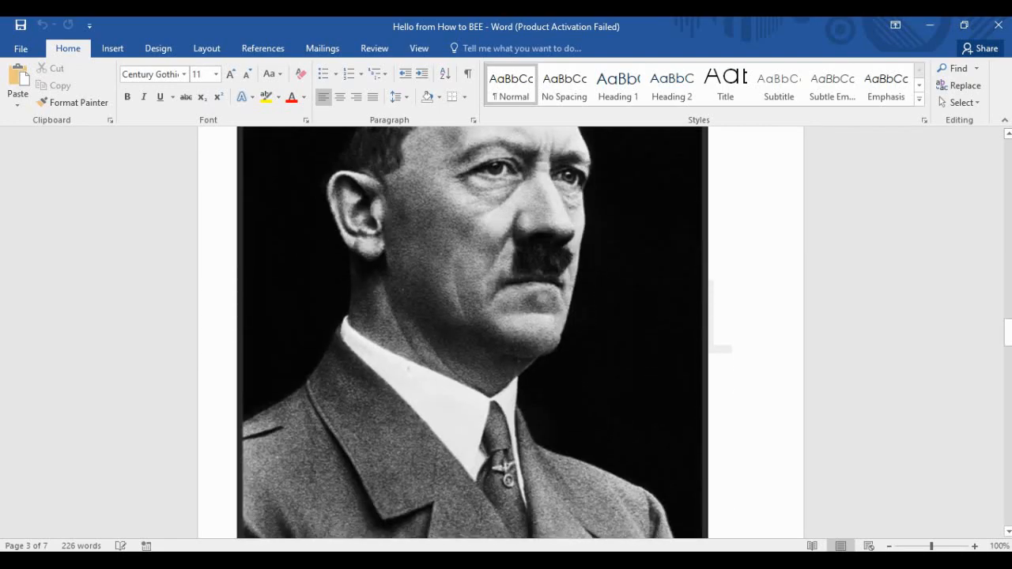
scroll(500, 332, down, 4)
scroll(500, 332, down, 4)
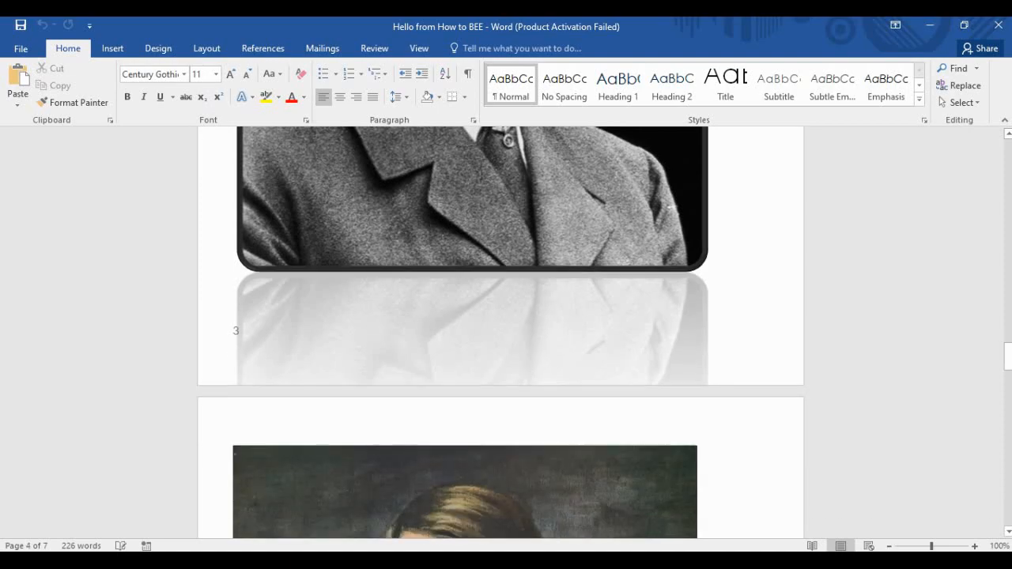